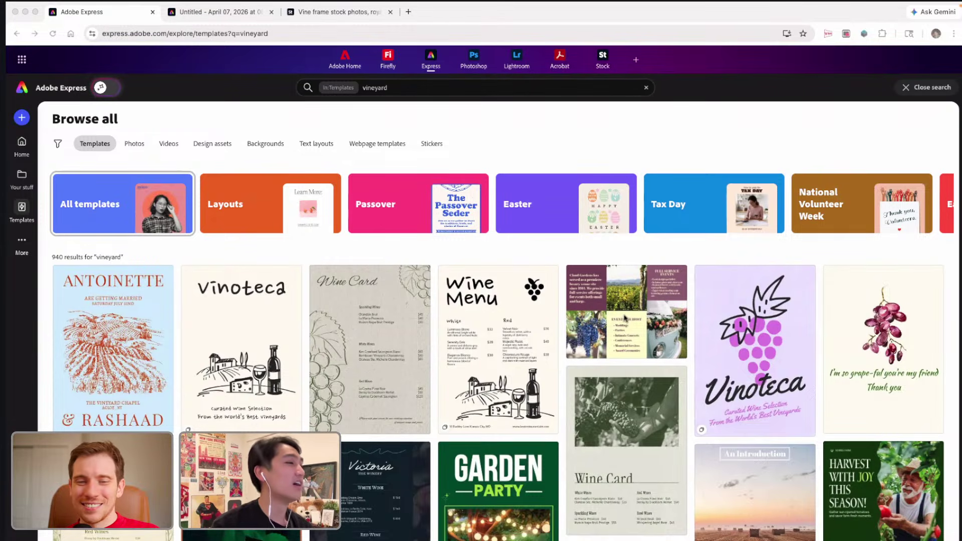
Browse the vineyard template results for wine and vineyard layout, illustration and lettering ideas.
{"action": "scroll", "coordinate": [626, 318], "scroll_direction": "down", "scroll_amount": 2}
{"action": "scroll", "coordinate": [623, 312], "scroll_direction": "down", "scroll_amount": 1}
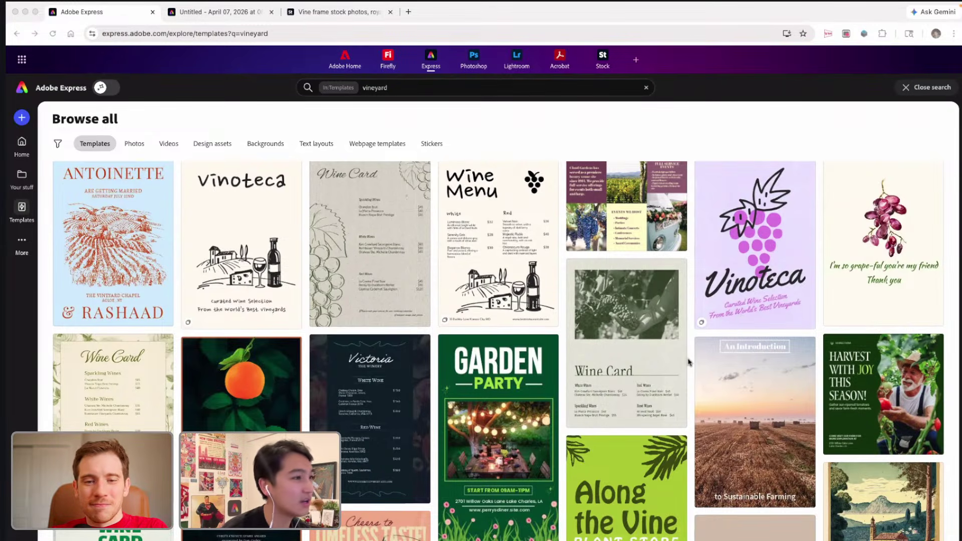
{"action": "scroll", "coordinate": [689, 361], "scroll_direction": "down", "scroll_amount": 1}
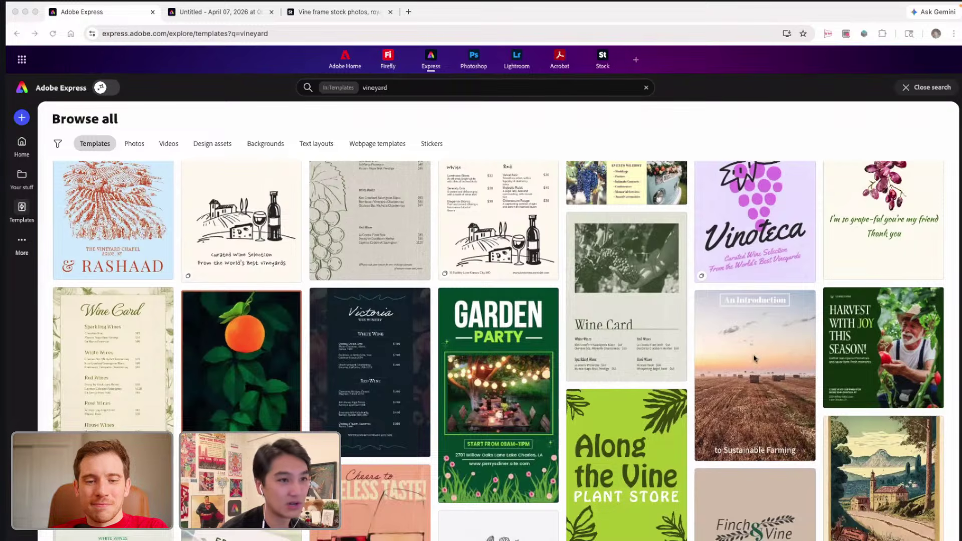
{"action": "scroll", "coordinate": [704, 355], "scroll_direction": "up", "scroll_amount": 1}
{"action": "scroll", "coordinate": [125, 381], "scroll_direction": "down", "scroll_amount": 4}
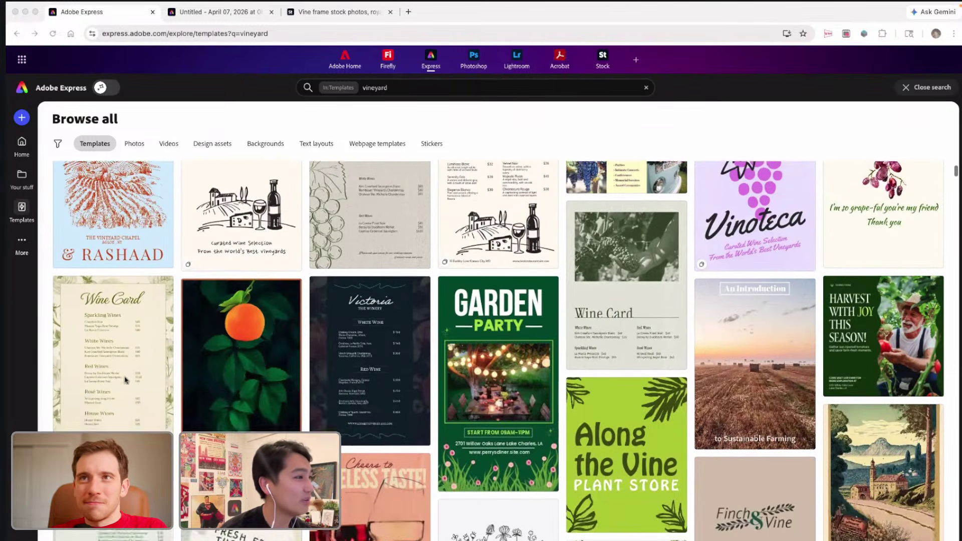
{"action": "scroll", "coordinate": [300, 403], "scroll_direction": "down", "scroll_amount": 2}
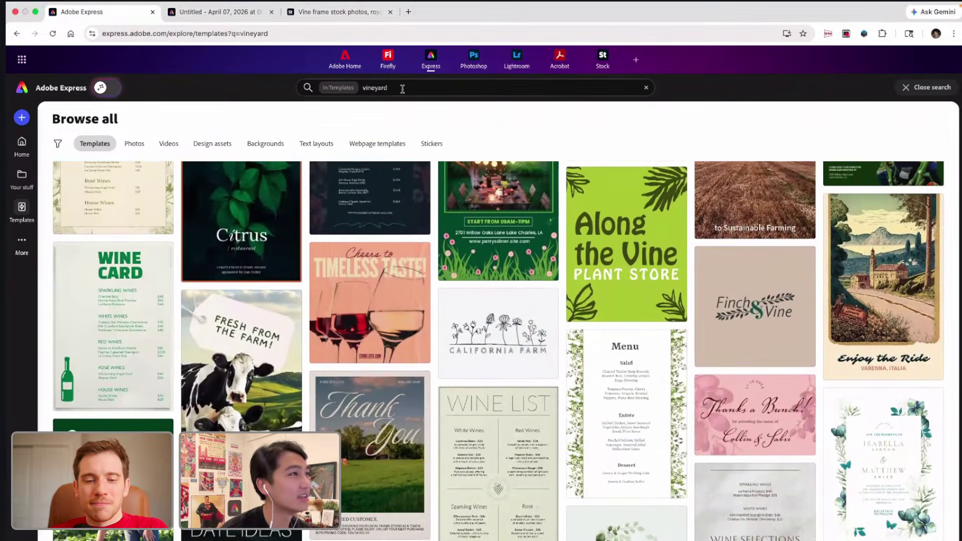
{"action": "left_click", "coordinate": [396, 90]}
{"action": "scroll", "coordinate": [433, 384], "scroll_direction": "down", "scroll_amount": 5}
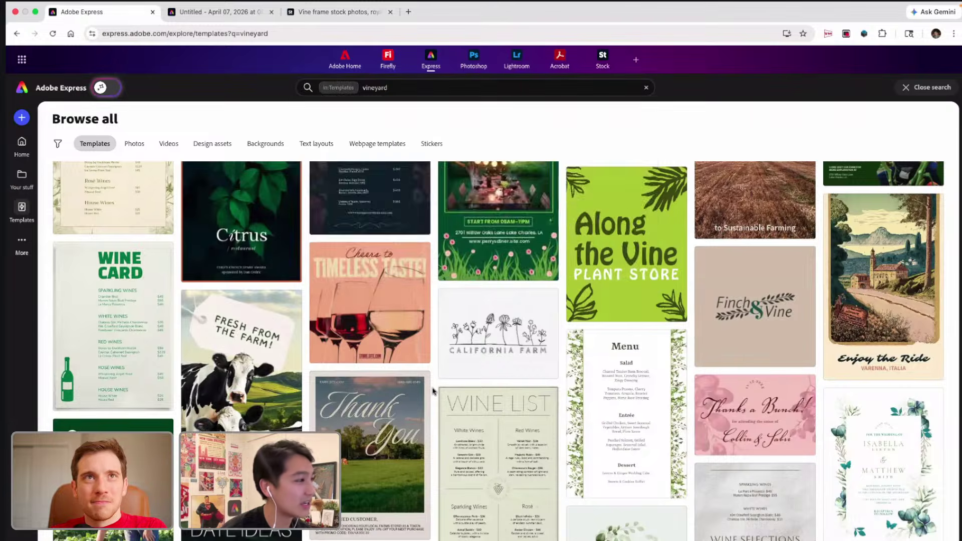
{"action": "scroll", "coordinate": [434, 391], "scroll_direction": "down", "scroll_amount": 1}
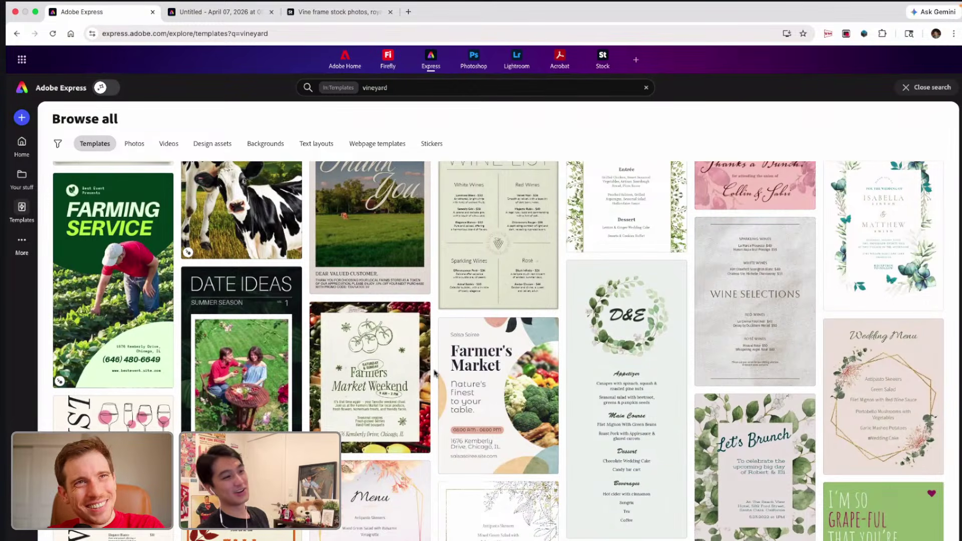
{"action": "scroll", "coordinate": [432, 372], "scroll_direction": "down", "scroll_amount": 4}
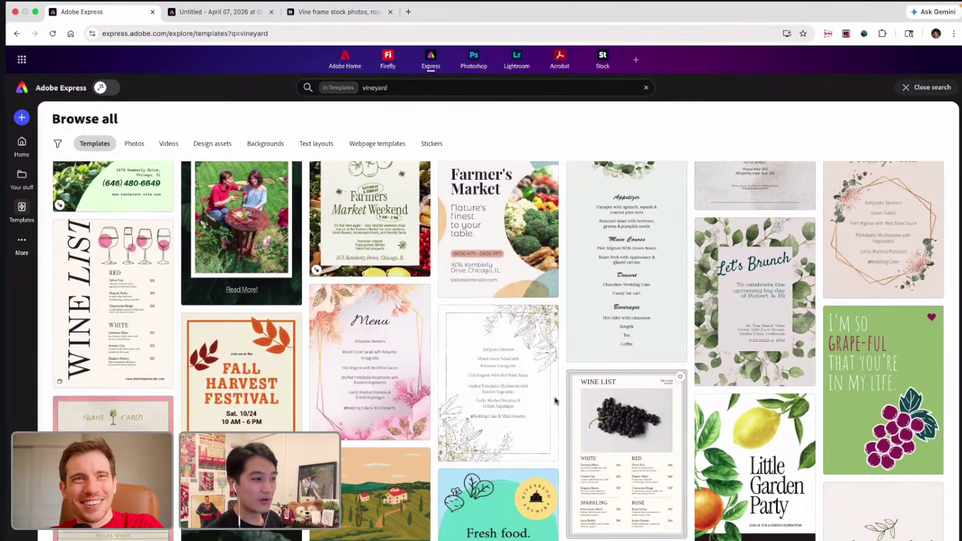
{"action": "scroll", "coordinate": [358, 430], "scroll_direction": "down", "scroll_amount": 2}
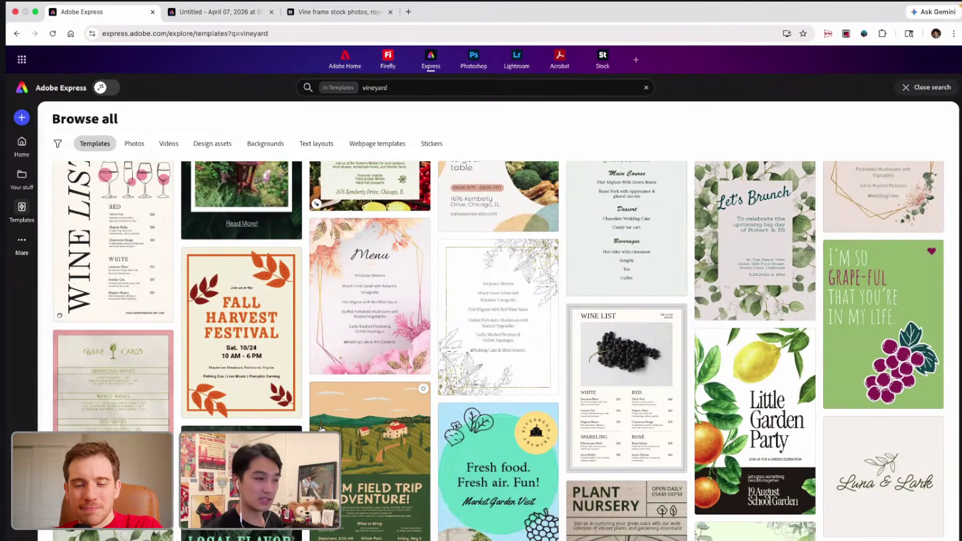
{"action": "scroll", "coordinate": [403, 437], "scroll_direction": "down", "scroll_amount": 5}
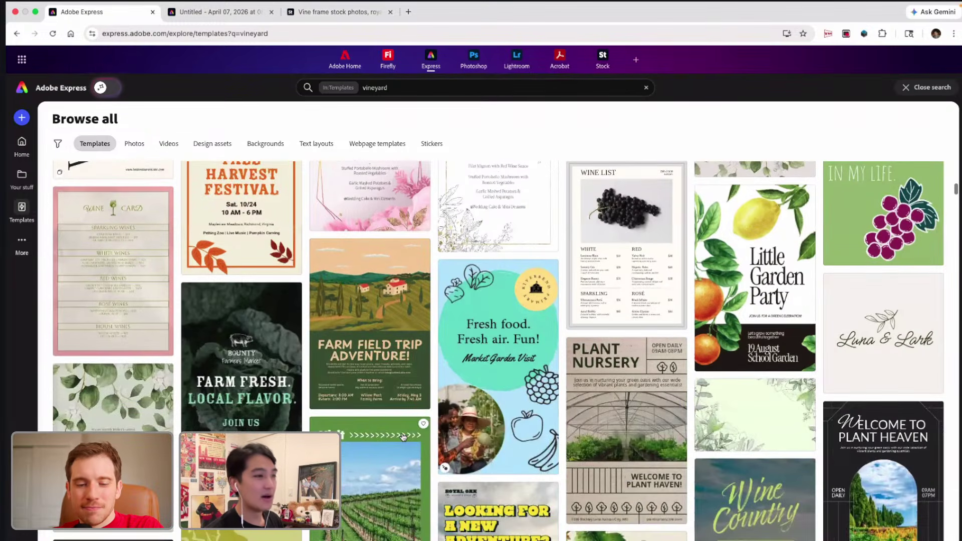
{"action": "scroll", "coordinate": [403, 437], "scroll_direction": "down", "scroll_amount": 2}
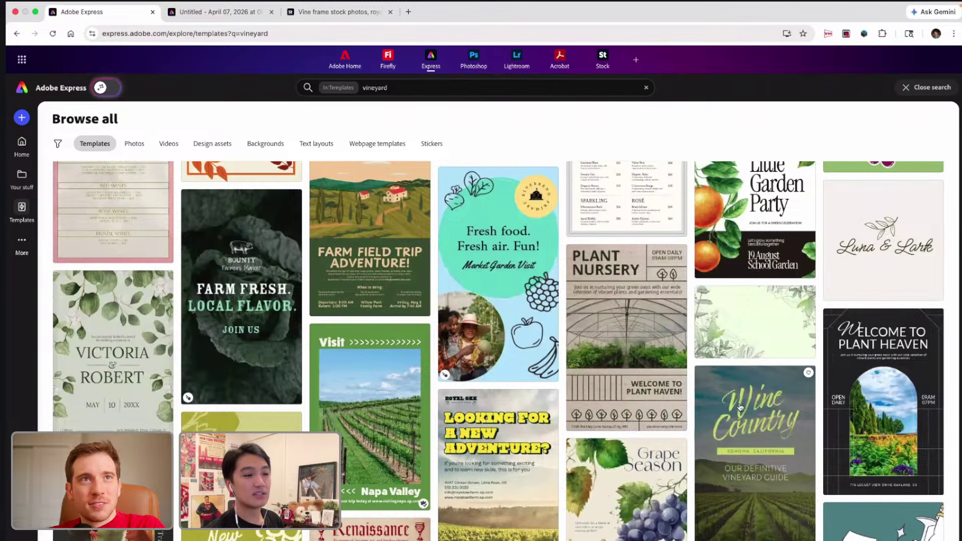
{"action": "scroll", "coordinate": [259, 401], "scroll_direction": "down", "scroll_amount": 2}
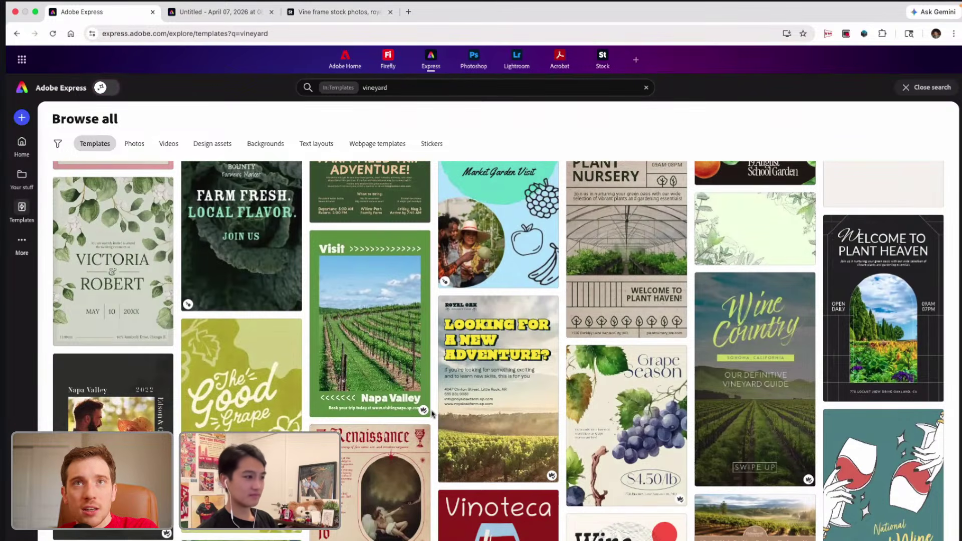
{"action": "scroll", "coordinate": [433, 412], "scroll_direction": "down", "scroll_amount": 1}
{"action": "scroll", "coordinate": [434, 412], "scroll_direction": "down", "scroll_amount": 2}
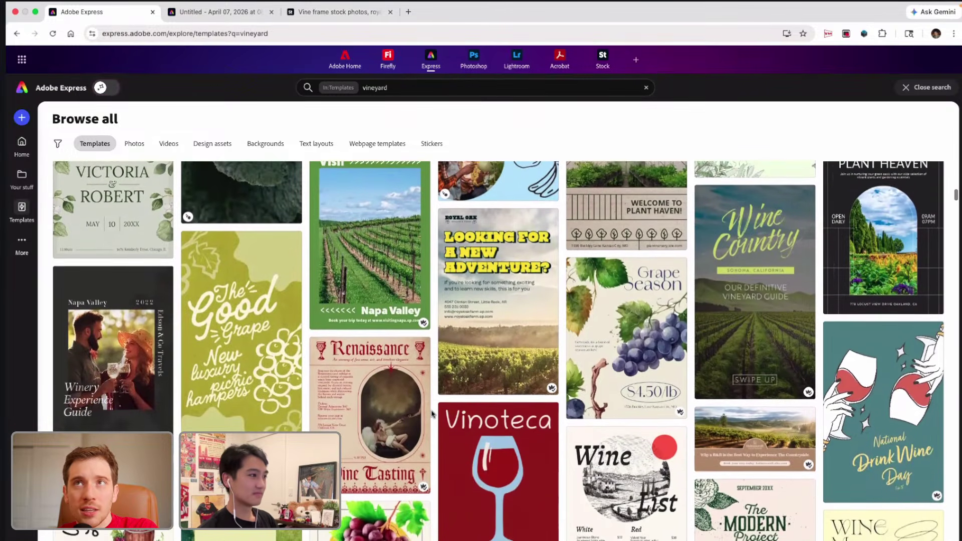
{"action": "scroll", "coordinate": [433, 413], "scroll_direction": "down", "scroll_amount": 2}
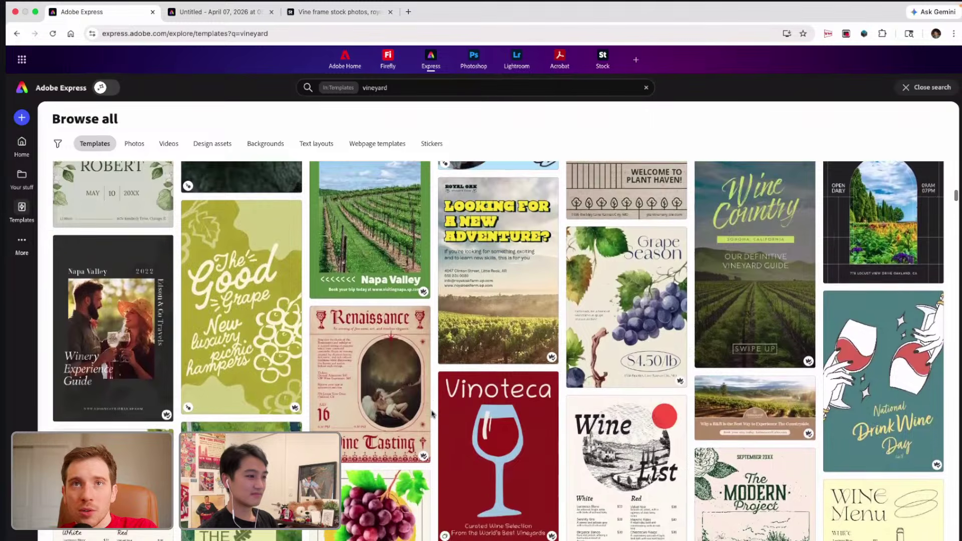
{"action": "scroll", "coordinate": [434, 412], "scroll_direction": "down", "scroll_amount": 1}
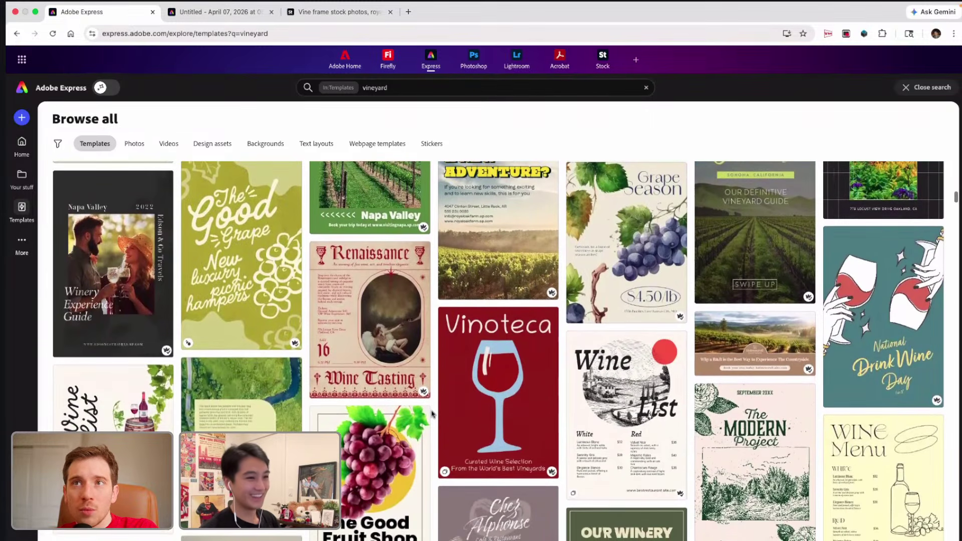
{"action": "scroll", "coordinate": [433, 413], "scroll_direction": "down", "scroll_amount": 3}
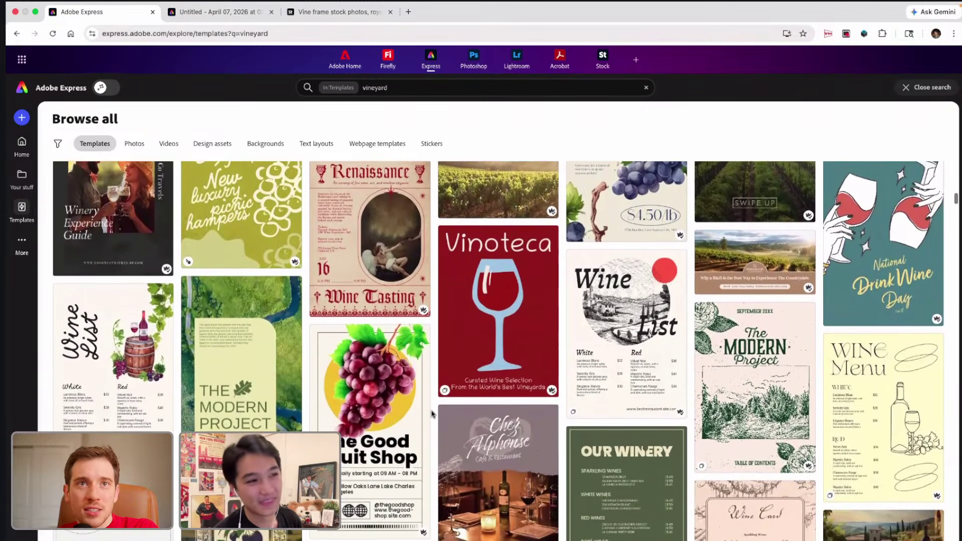
{"action": "scroll", "coordinate": [433, 414], "scroll_direction": "down", "scroll_amount": 2}
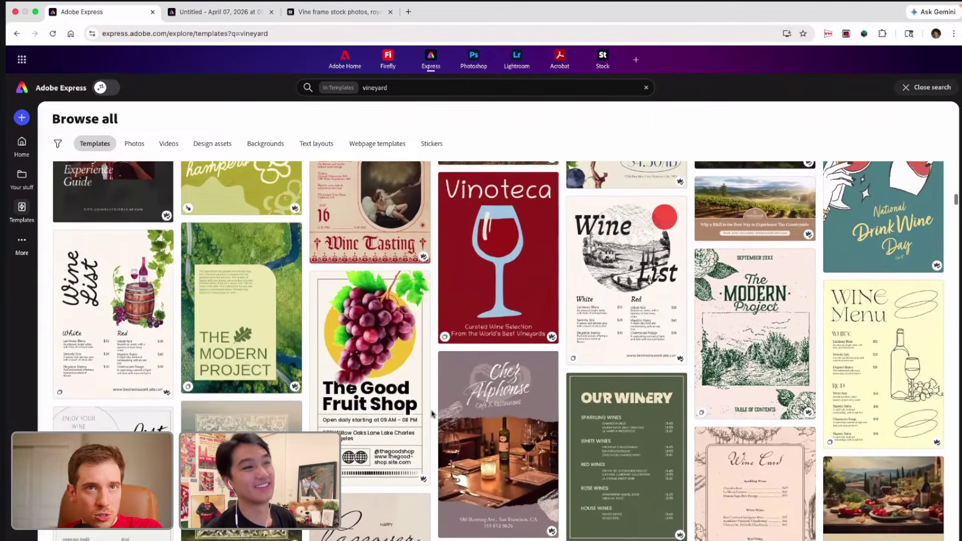
{"action": "scroll", "coordinate": [432, 414], "scroll_direction": "down", "scroll_amount": 1}
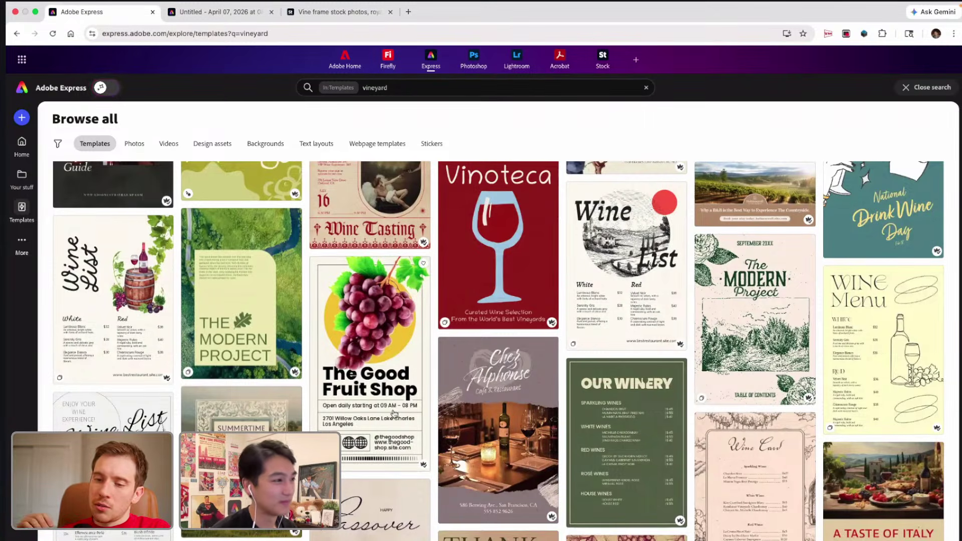
{"action": "scroll", "coordinate": [394, 414], "scroll_direction": "down", "scroll_amount": 1}
{"action": "scroll", "coordinate": [395, 414], "scroll_direction": "down", "scroll_amount": 3}
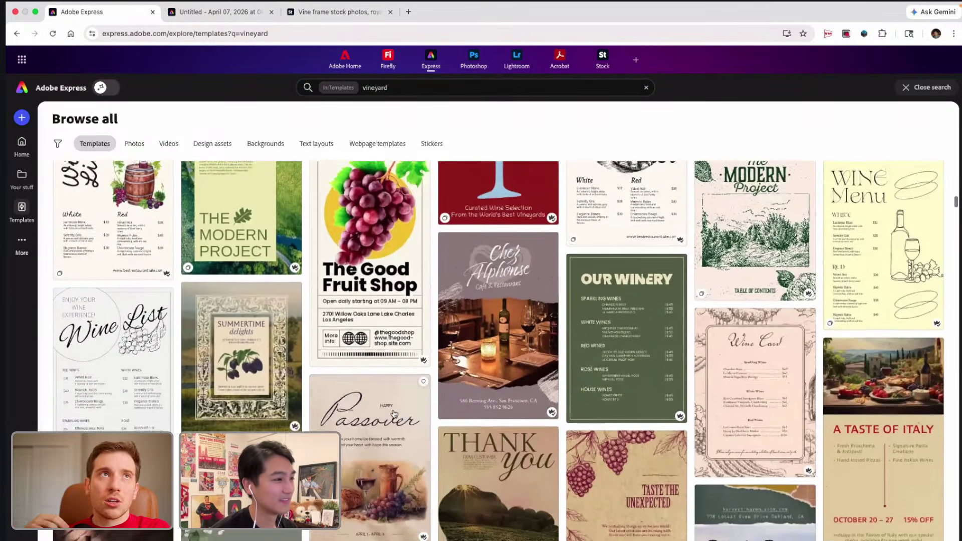
{"action": "scroll", "coordinate": [395, 413], "scroll_direction": "down", "scroll_amount": 2}
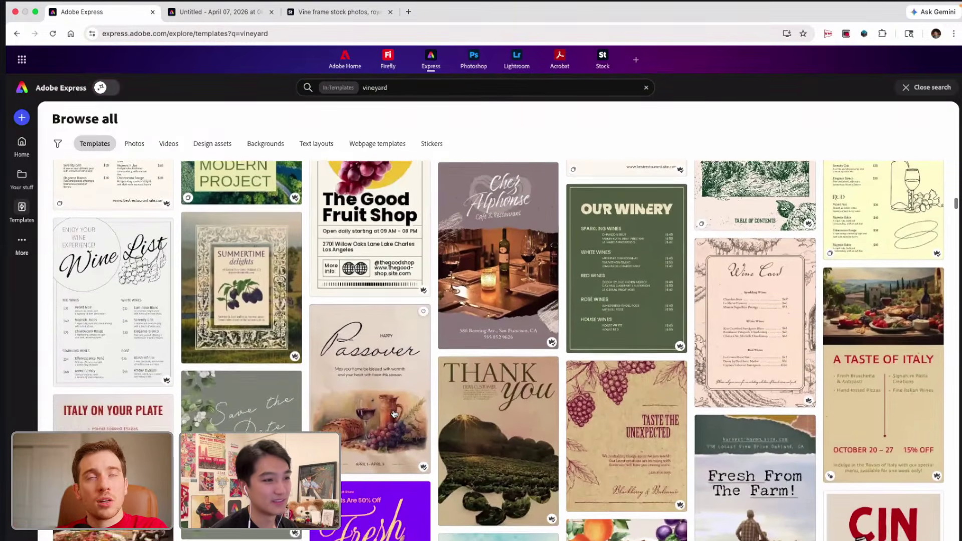
{"action": "scroll", "coordinate": [395, 414], "scroll_direction": "down", "scroll_amount": 1}
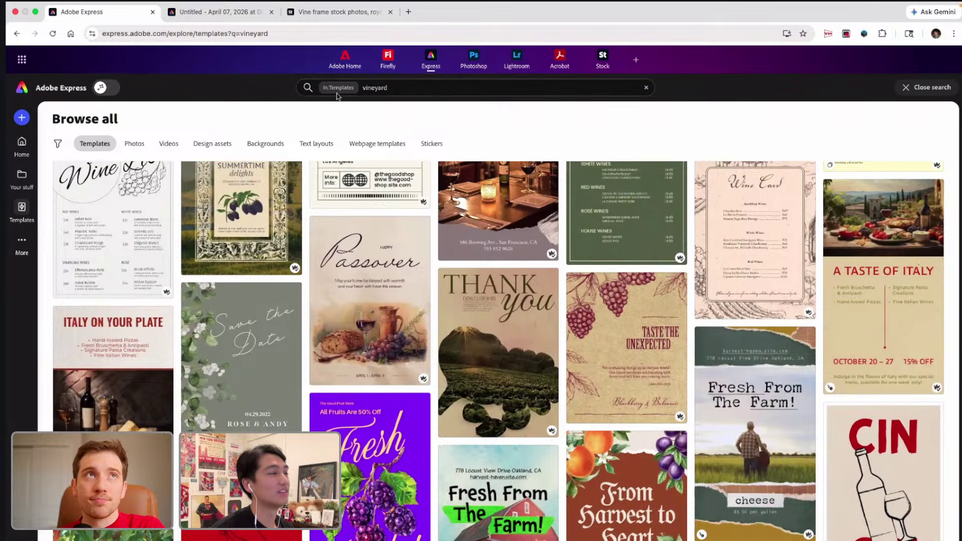
Clear the vineyard template search and look through the general template gallery.
{"action": "left_click", "coordinate": [386, 88]}
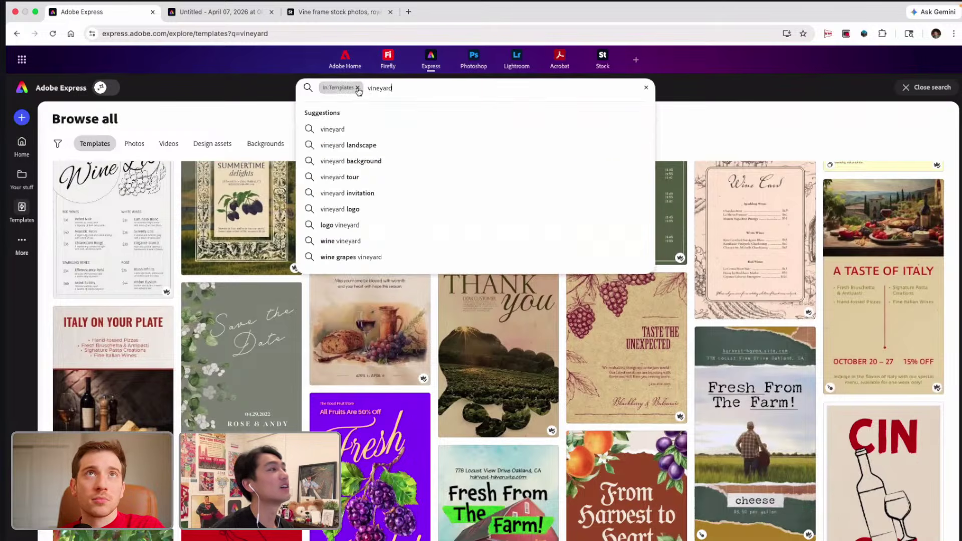
{"action": "left_click", "coordinate": [358, 88]}
{"action": "left_click", "coordinate": [235, 124]}
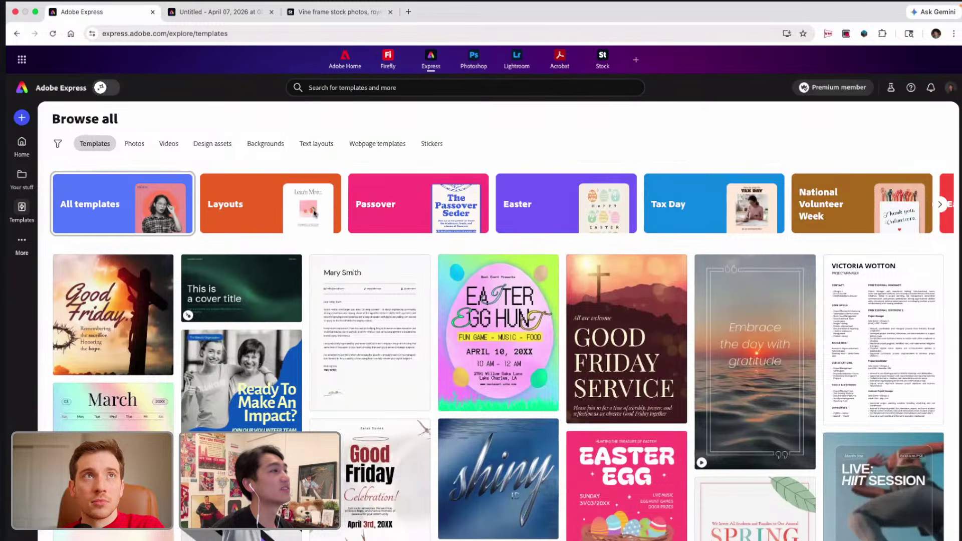
{"action": "scroll", "coordinate": [338, 256], "scroll_direction": "down", "scroll_amount": 3}
{"action": "scroll", "coordinate": [338, 255], "scroll_direction": "down", "scroll_amount": 2}
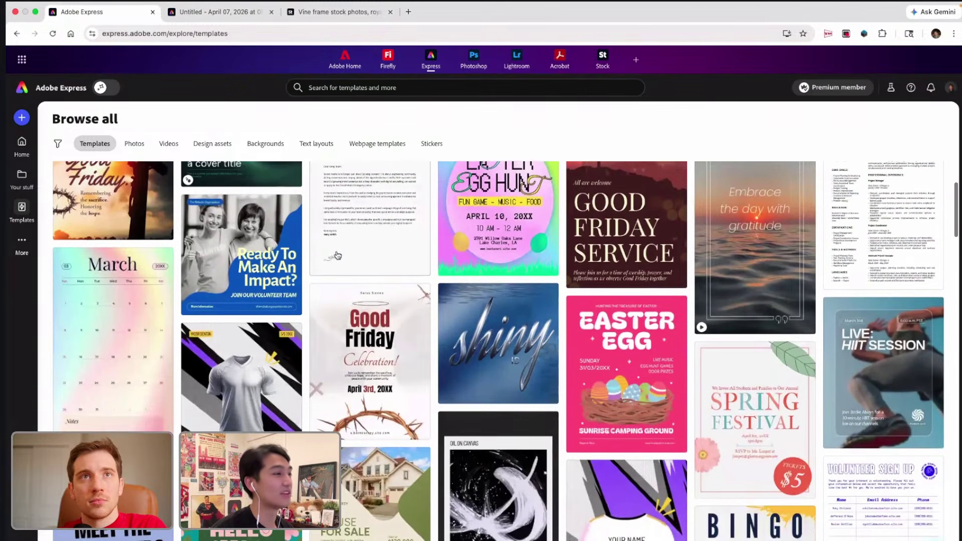
{"action": "scroll", "coordinate": [337, 256], "scroll_direction": "down", "scroll_amount": 1}
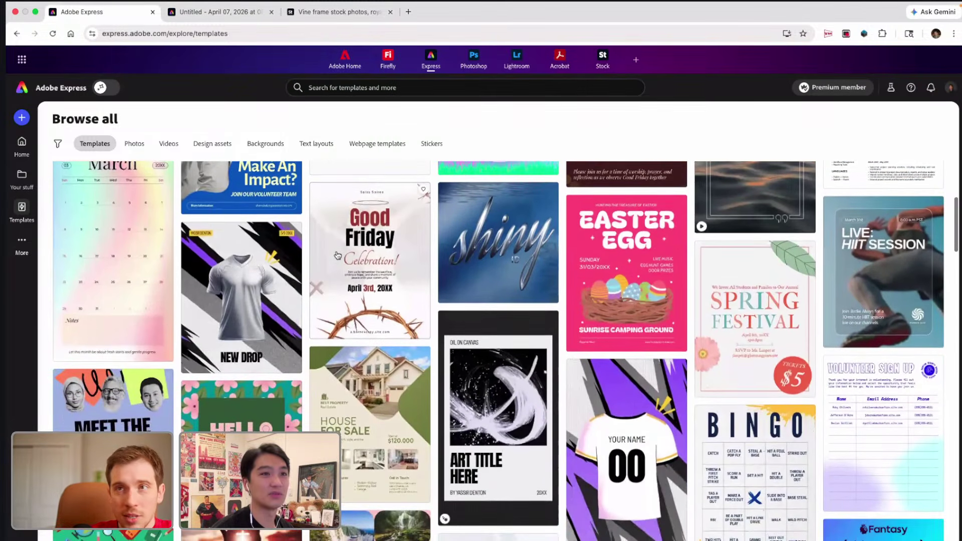
{"action": "scroll", "coordinate": [335, 254], "scroll_direction": "up", "scroll_amount": 5}
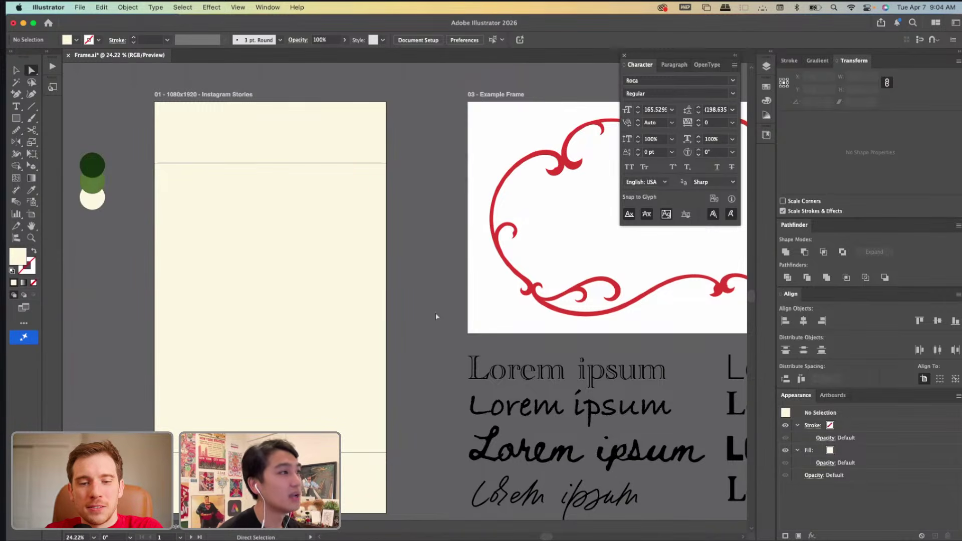
Inspect the cream background rectangle on the 1080x1920 Instagram Stories artboard, leaving nothing selected.
{"action": "left_click", "coordinate": [365, 317]}
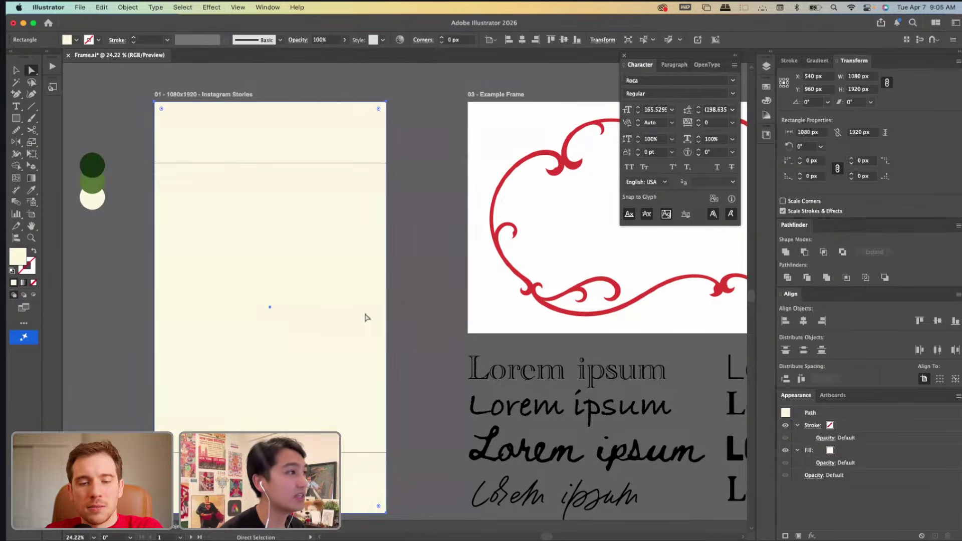
{"action": "left_click", "coordinate": [400, 174]}
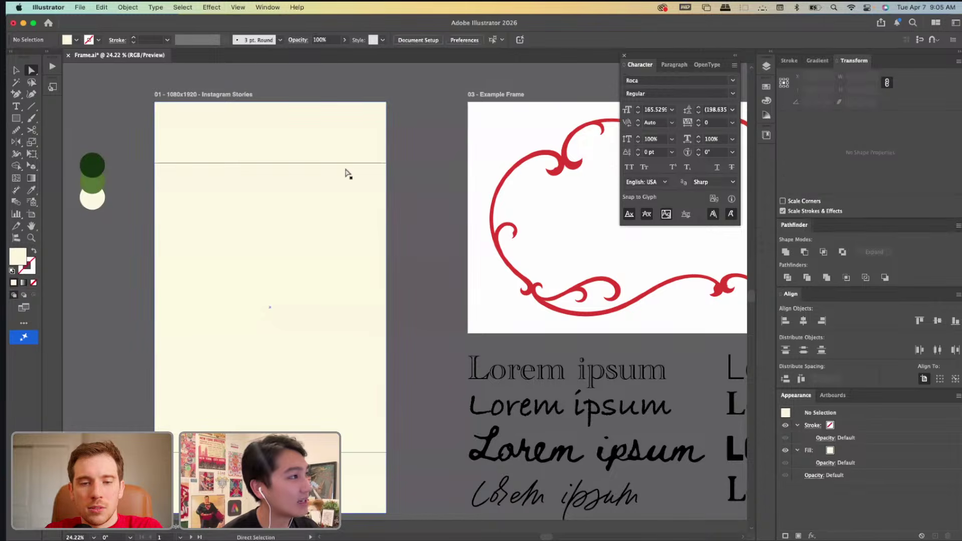
{"action": "left_click", "coordinate": [346, 170]}
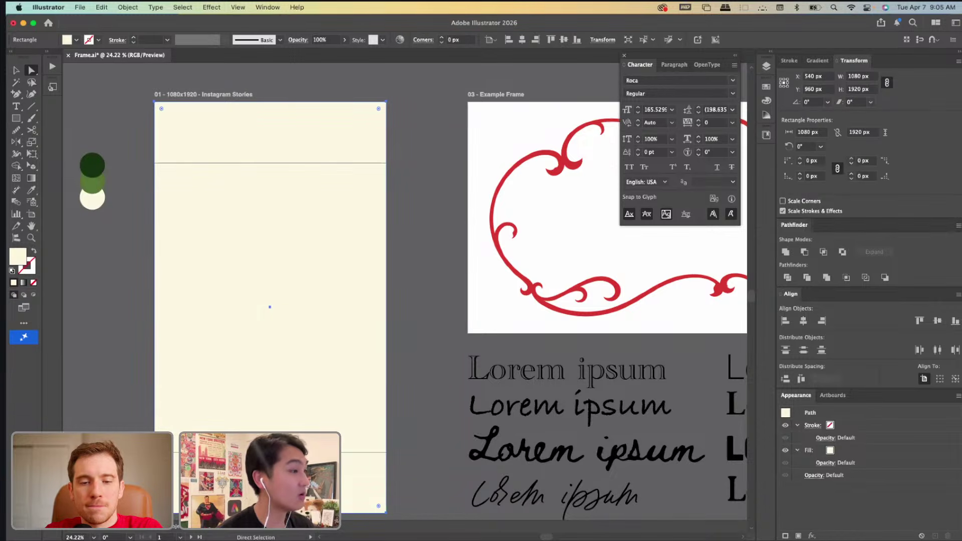
{"action": "left_click", "coordinate": [403, 316]}
Review the Example Frame artboard and the font samples below it, and show the frame's paths in Outline view.
{"action": "scroll", "coordinate": [406, 314], "scroll_direction": "right", "scroll_amount": 1}
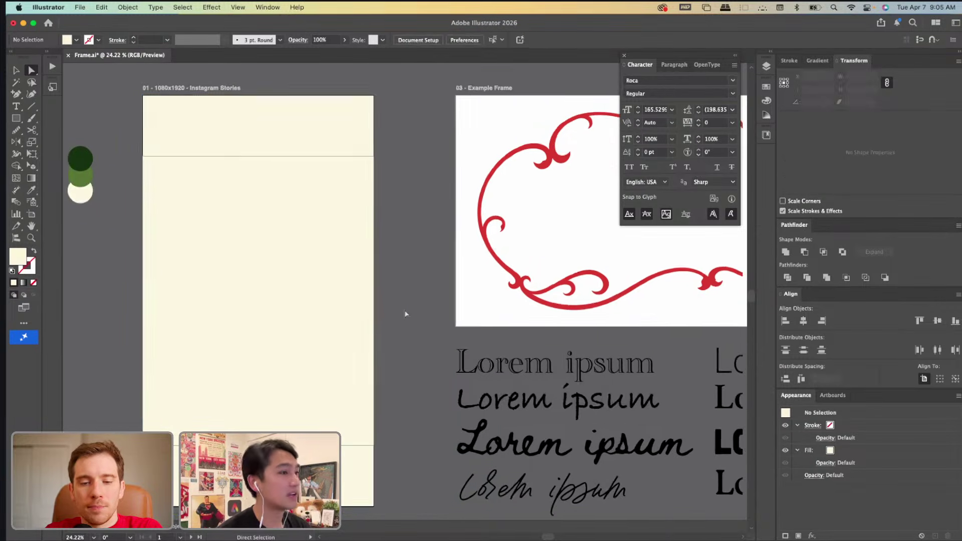
{"action": "scroll", "coordinate": [405, 314], "scroll_direction": "right", "scroll_amount": 10}
{"action": "scroll", "coordinate": [405, 315], "scroll_direction": "down", "scroll_amount": 2}
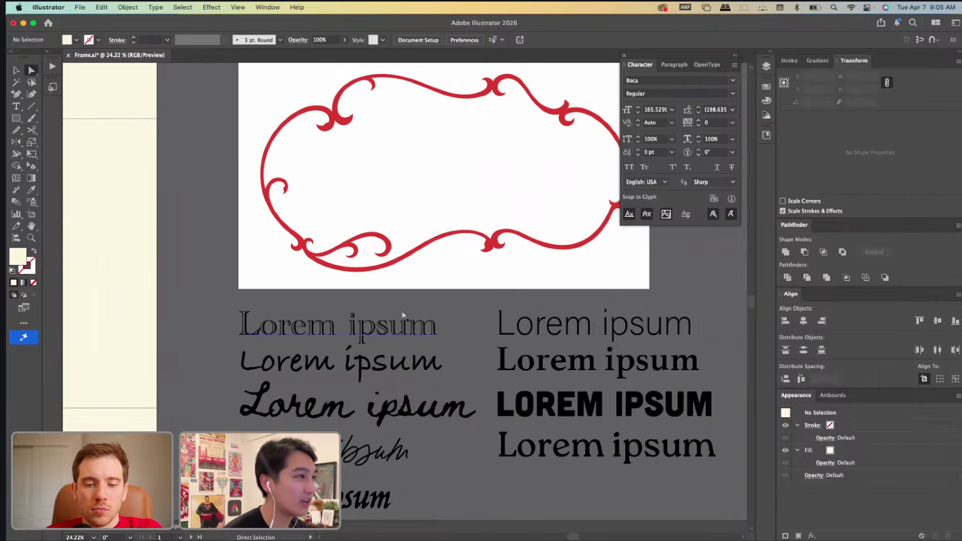
{"action": "scroll", "coordinate": [402, 315], "scroll_direction": "up", "scroll_amount": 1}
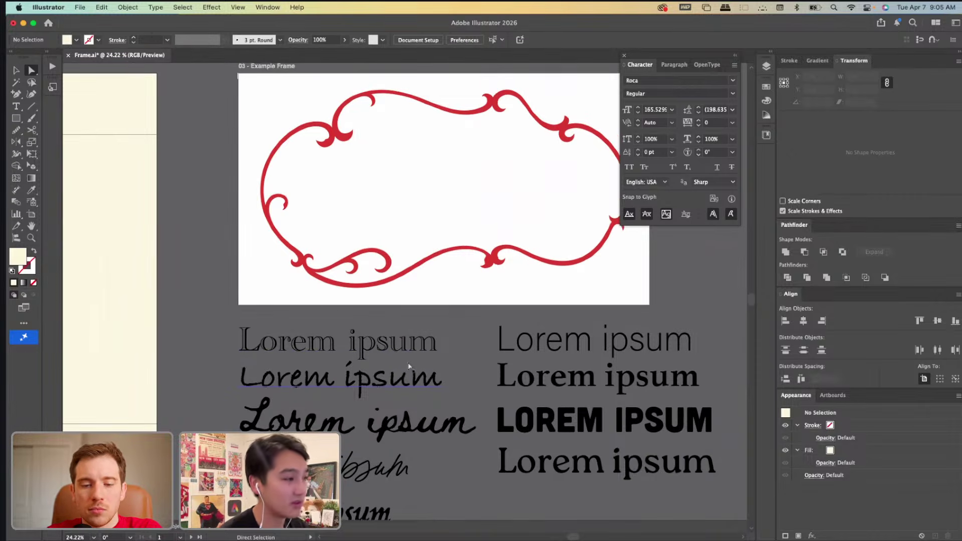
{"action": "scroll", "coordinate": [449, 286], "scroll_direction": "up", "scroll_amount": 4}
{"action": "scroll", "coordinate": [449, 286], "scroll_direction": "right", "scroll_amount": 2}
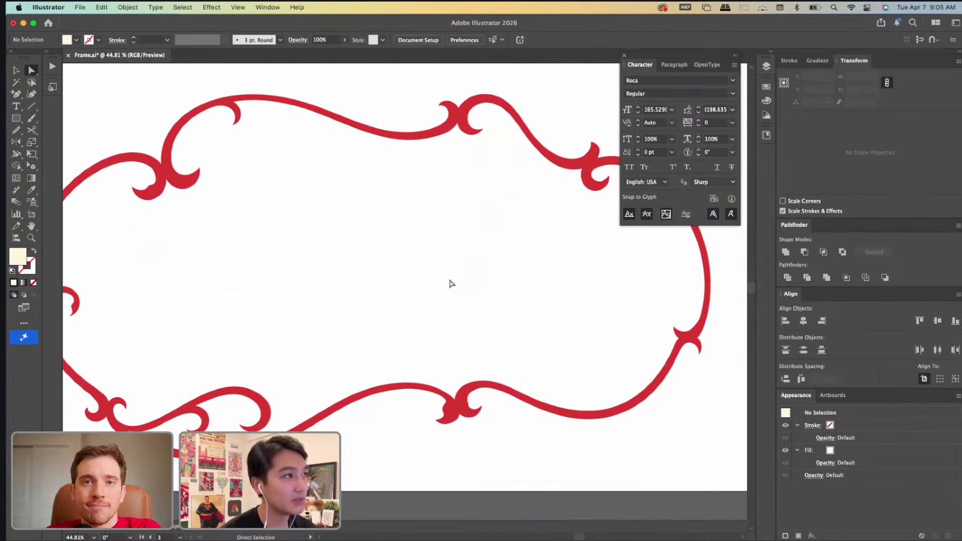
{"action": "key", "text": "super+y"}
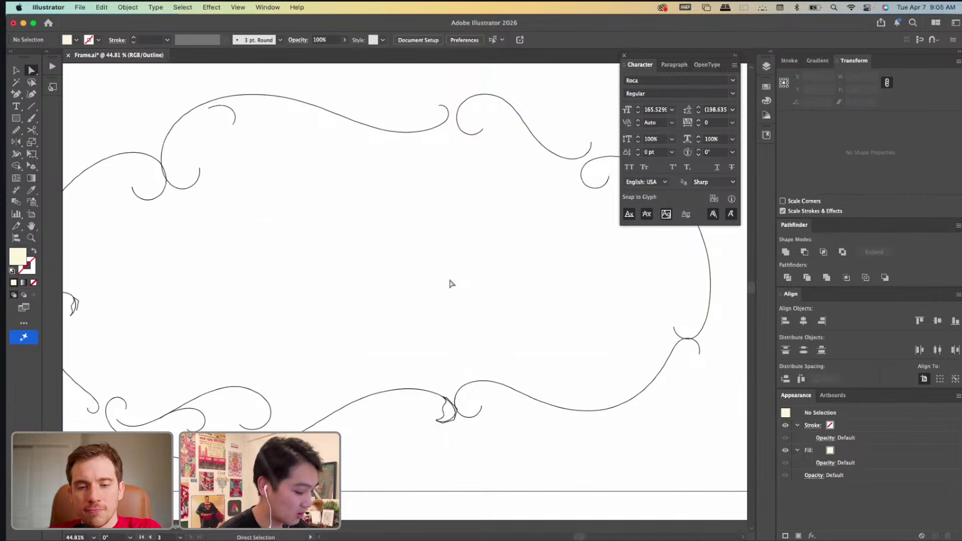
Try a wavy freehand path about 733 px wide with the Pencil tool inside the example frame, and undo it.
{"action": "key", "text": "n"}
{"action": "mouse_move", "coordinate": [261, 251]}
{"action": "left_mouse_down"}
{"action": "mouse_move", "coordinate": [384, 253]}
{"action": "mouse_move", "coordinate": [551, 290]}
{"action": "left_mouse_up"}
{"action": "key", "text": "v"}
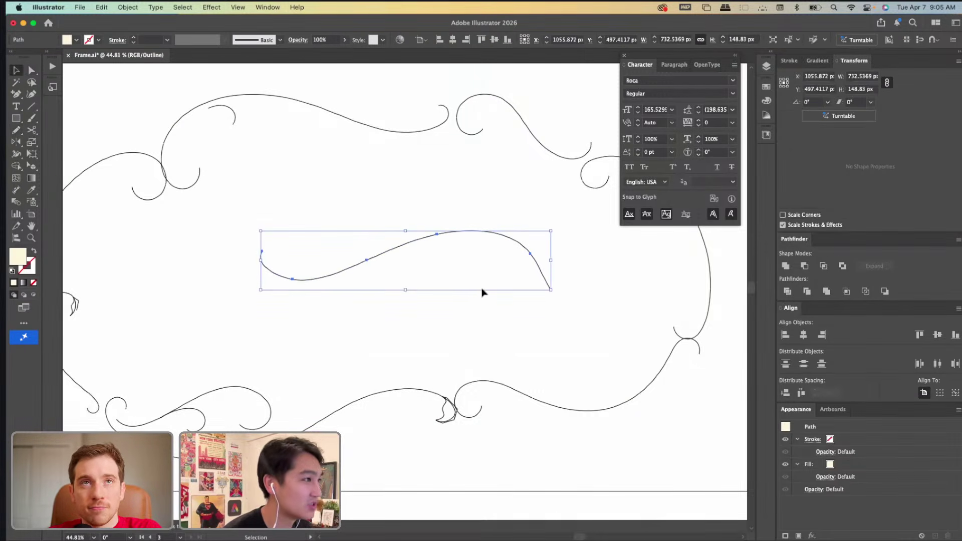
{"action": "key", "text": "super+z"}
{"action": "key", "text": "super+z"}
{"action": "scroll", "coordinate": [200, 317], "scroll_direction": "left", "scroll_amount": 3}
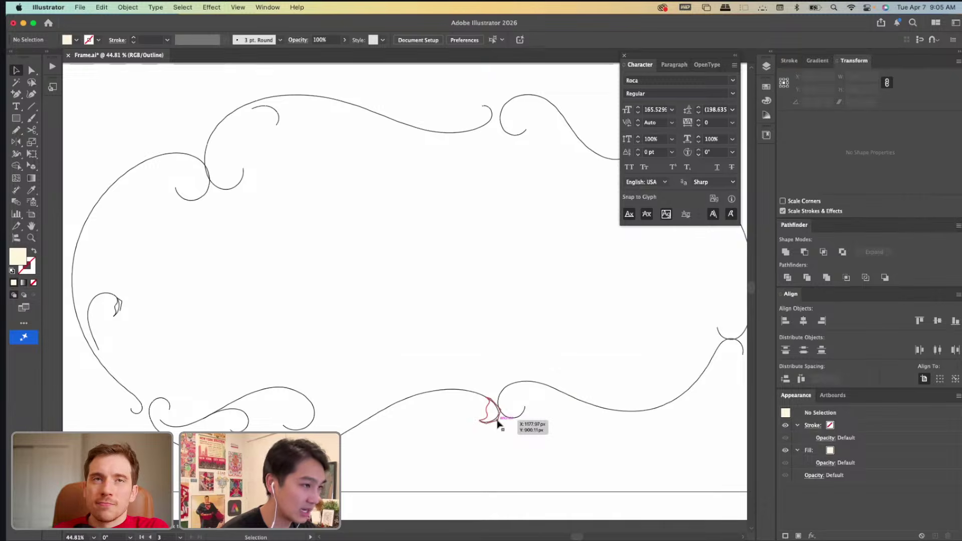
Examine the pointed left curl at the frame's lower-middle junction up close, comparing its path in Outline view with its filled Preview.
{"action": "scroll", "coordinate": [497, 421], "scroll_direction": "up", "scroll_amount": 5}
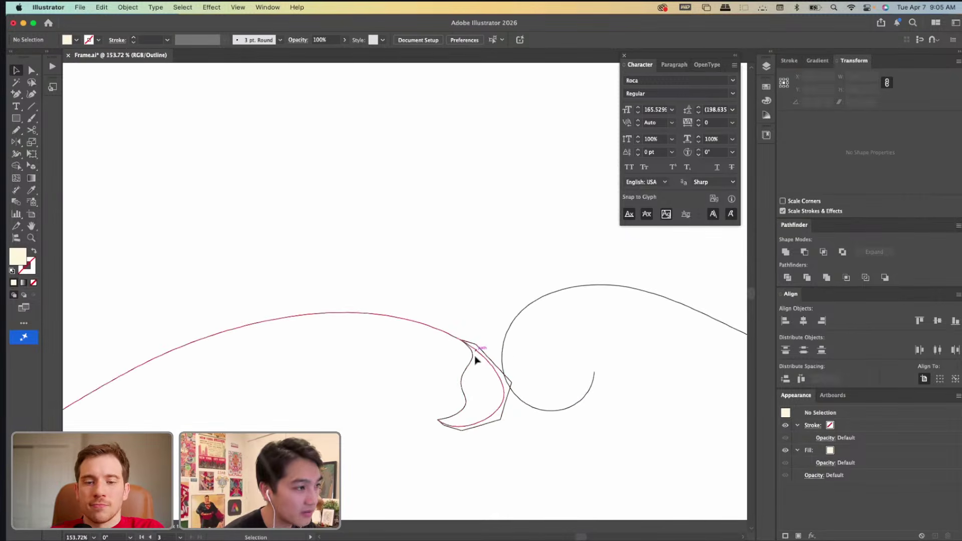
{"action": "key", "text": "super+y"}
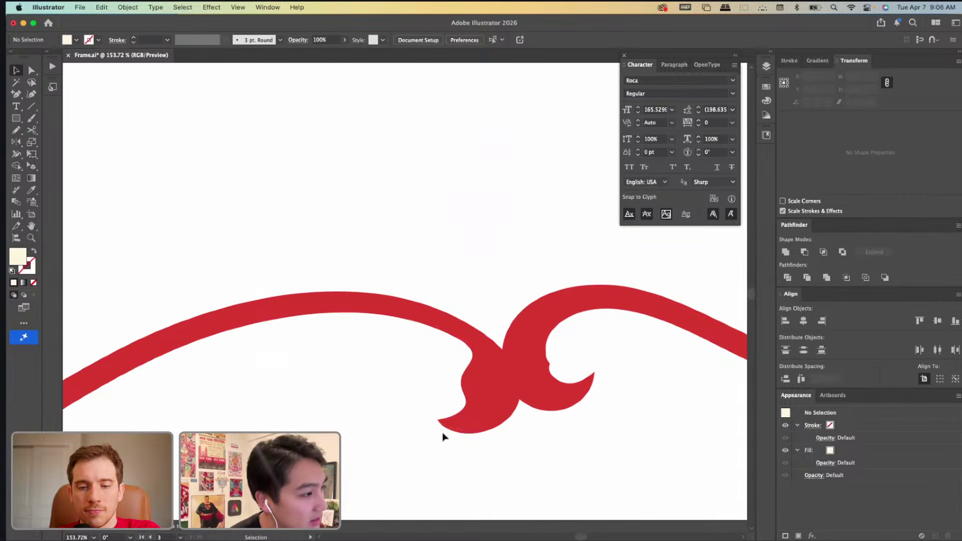
{"action": "scroll", "coordinate": [446, 434], "scroll_direction": "up", "scroll_amount": 5}
{"action": "key", "text": "a"}
{"action": "key", "text": "super+y"}
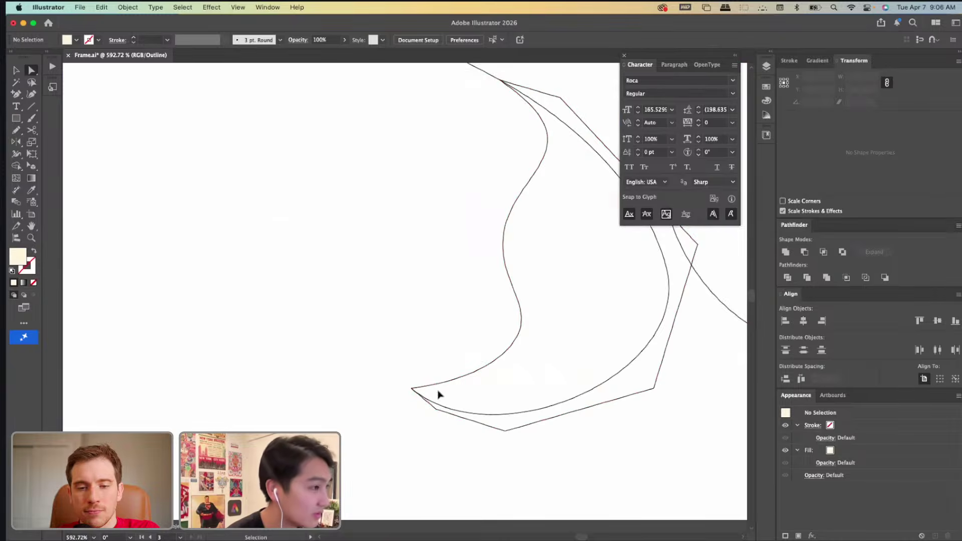
{"action": "key", "text": "super+y"}
{"action": "scroll", "coordinate": [415, 396], "scroll_direction": "down", "scroll_amount": 4}
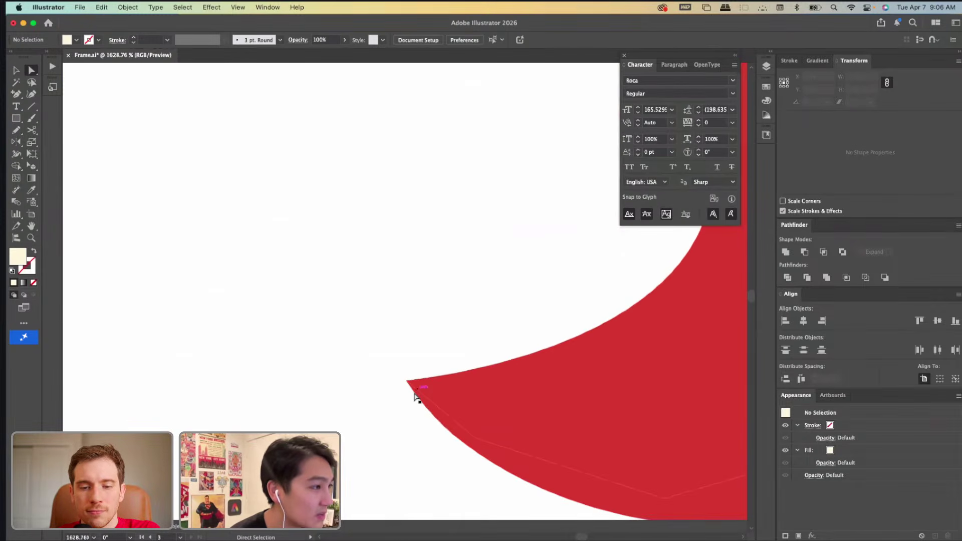
{"action": "scroll", "coordinate": [414, 393], "scroll_direction": "down", "scroll_amount": 3}
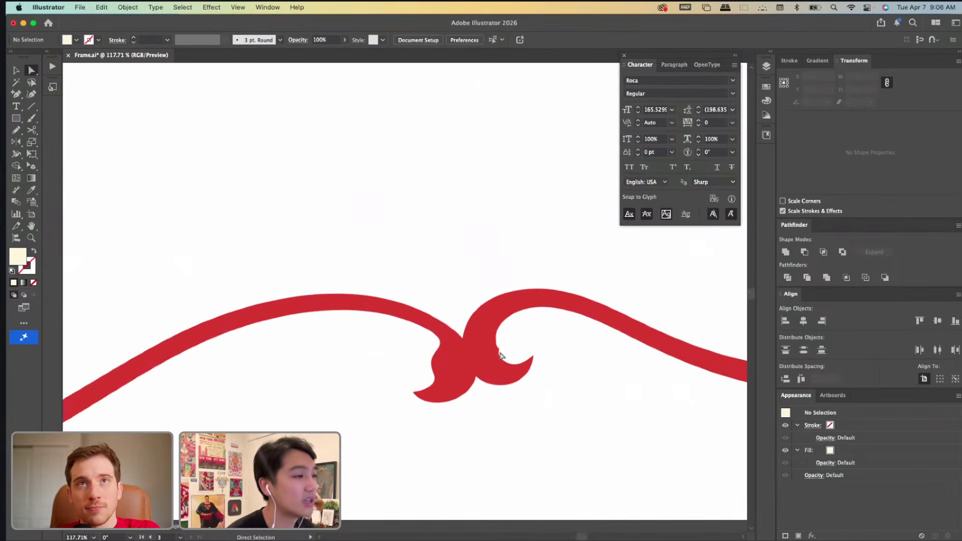
Isolate the right curl's path at the lower-middle junction, slim its bottom bend with the Width tool, and return to the full frame.
{"action": "scroll", "coordinate": [476, 361], "scroll_direction": "up", "scroll_amount": 3}
{"action": "key", "text": "shift+w"}
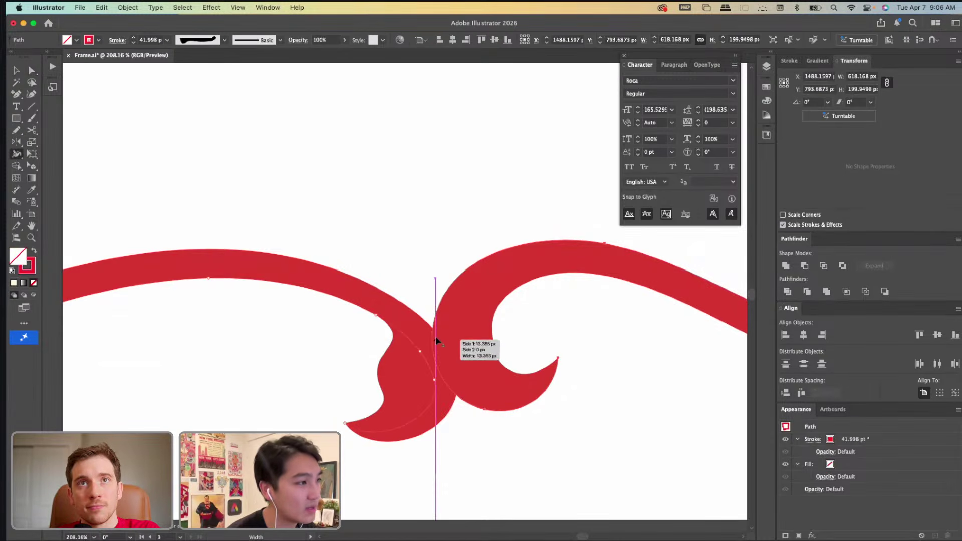
{"action": "right_click", "coordinate": [464, 308]}
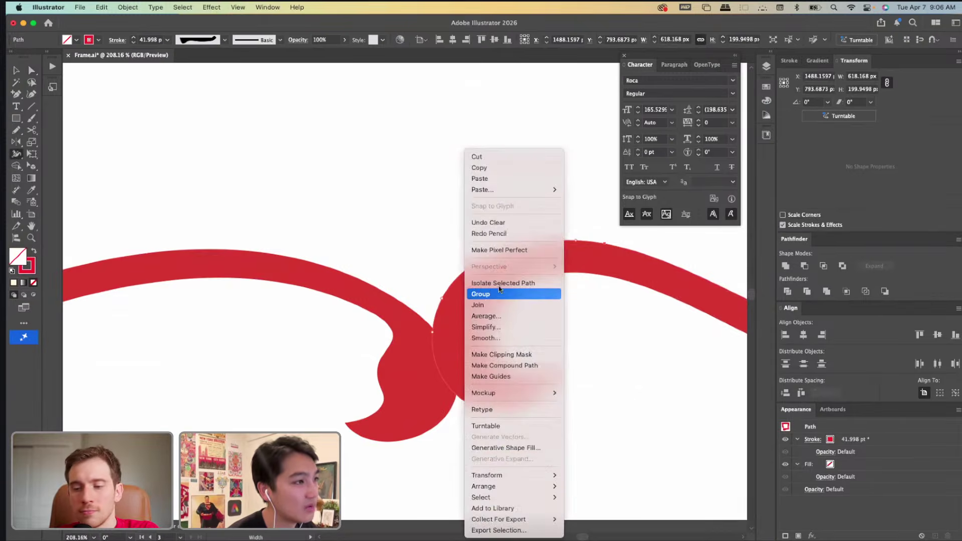
{"action": "left_click", "coordinate": [478, 281]}
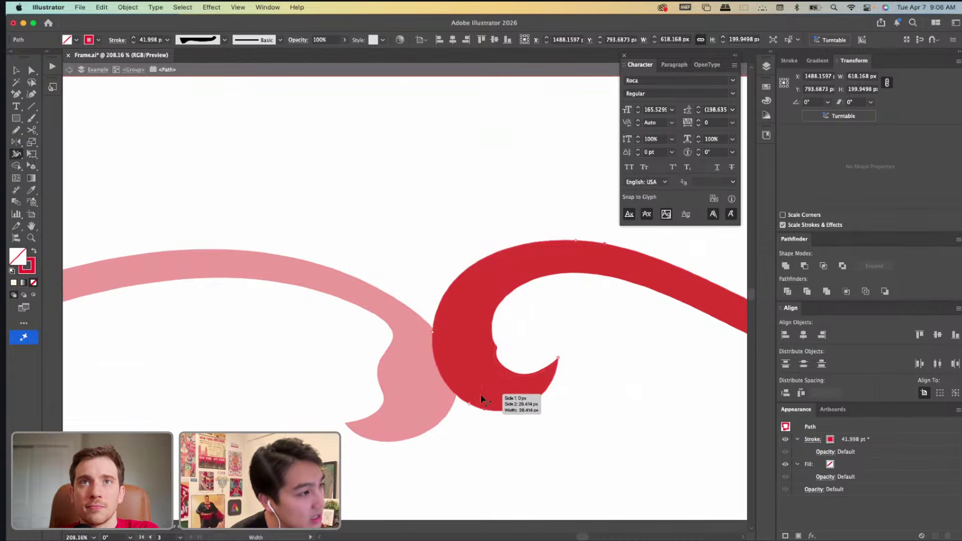
{"action": "key", "text": "v"}
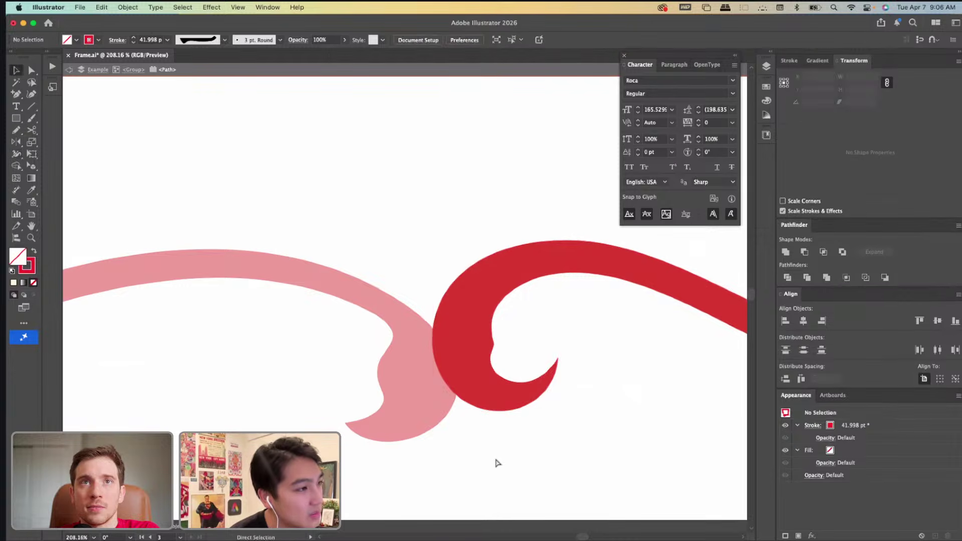
{"action": "left_click", "coordinate": [496, 462]}
{"action": "scroll", "coordinate": [496, 462], "scroll_direction": "down", "scroll_amount": 5}
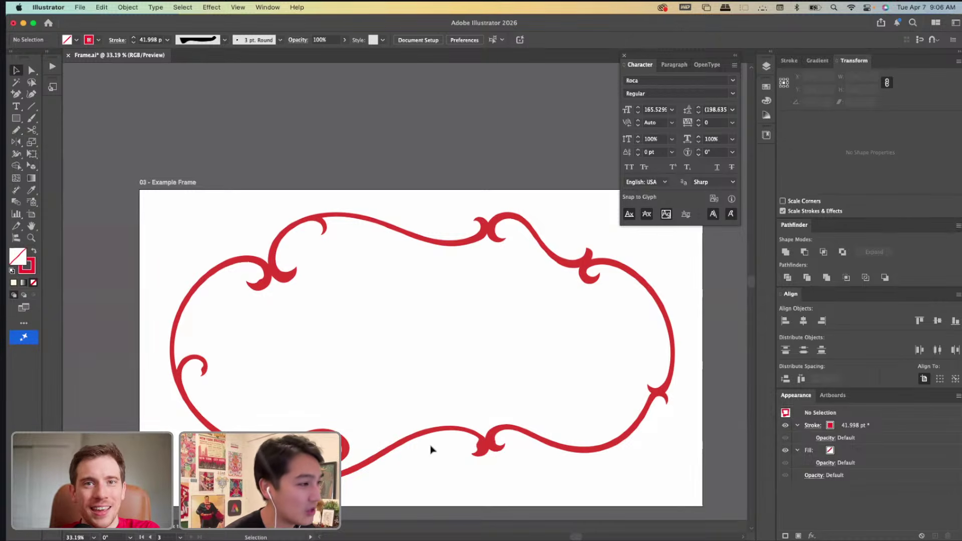
Select only the frame's lower-right path with Direct Selection and examine its stroke weight and variable width profile.
{"action": "scroll", "coordinate": [430, 443], "scroll_direction": "down", "scroll_amount": 3}
{"action": "scroll", "coordinate": [430, 443], "scroll_direction": "left", "scroll_amount": 3}
{"action": "scroll", "coordinate": [519, 398], "scroll_direction": "right", "scroll_amount": 3}
{"action": "scroll", "coordinate": [519, 398], "scroll_direction": "up", "scroll_amount": 1}
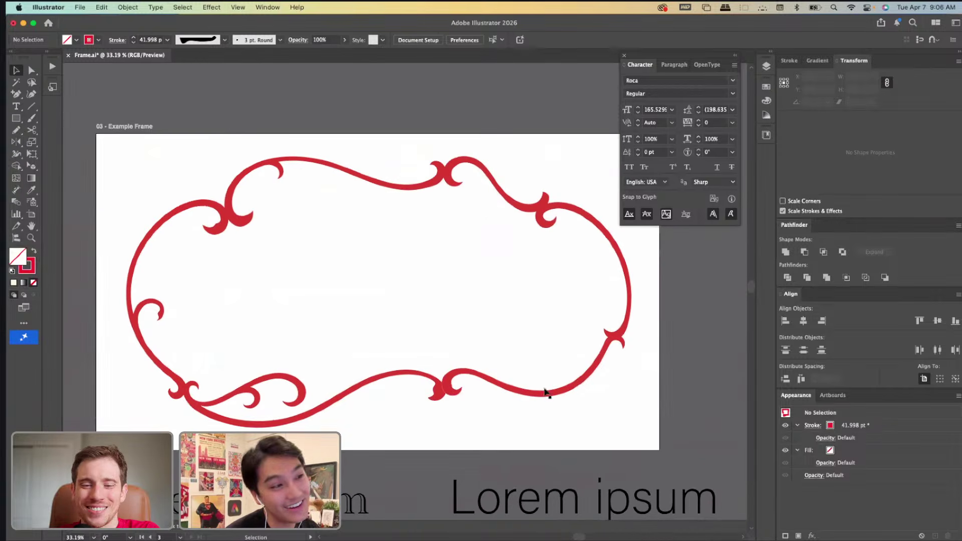
{"action": "left_click", "coordinate": [587, 383]}
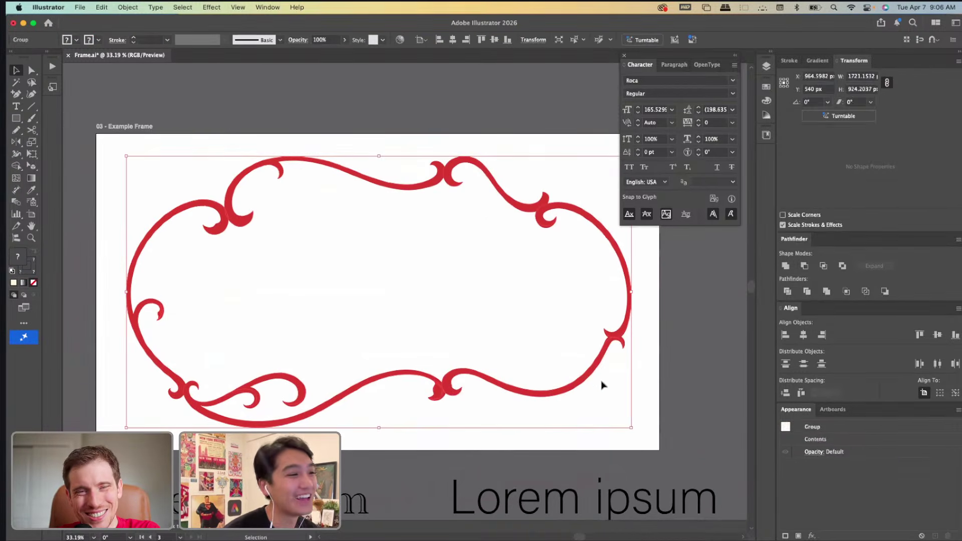
{"action": "left_click", "coordinate": [597, 382]}
{"action": "scroll", "coordinate": [591, 382], "scroll_direction": "up", "scroll_amount": 3}
{"action": "key", "text": "a"}
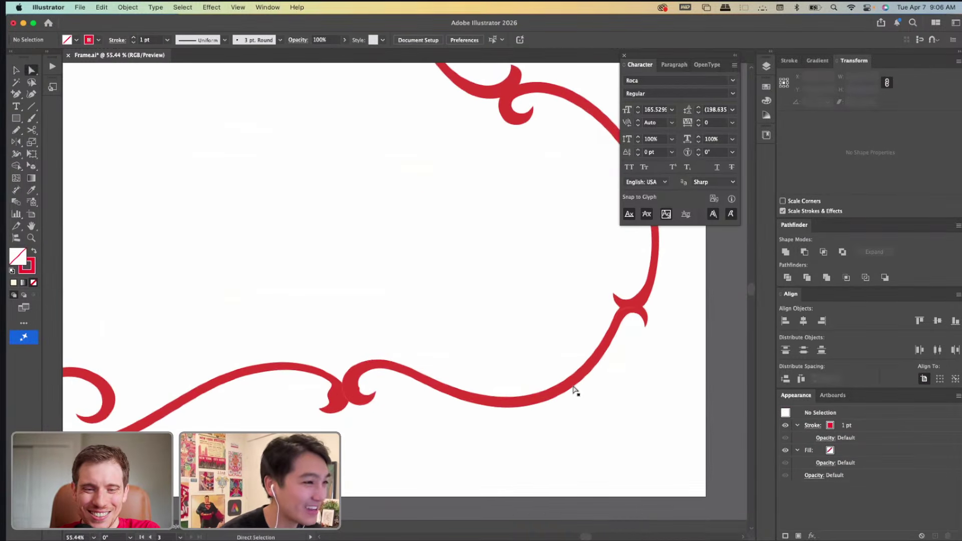
{"action": "left_click", "coordinate": [574, 388]}
{"action": "scroll", "coordinate": [573, 389], "scroll_direction": "right", "scroll_amount": 2}
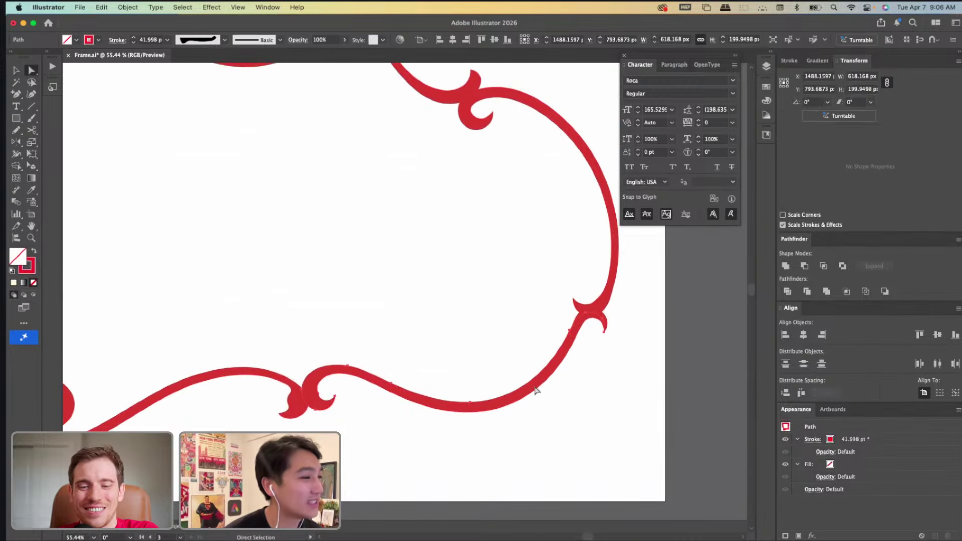
{"action": "scroll", "coordinate": [533, 398], "scroll_direction": "up", "scroll_amount": 2}
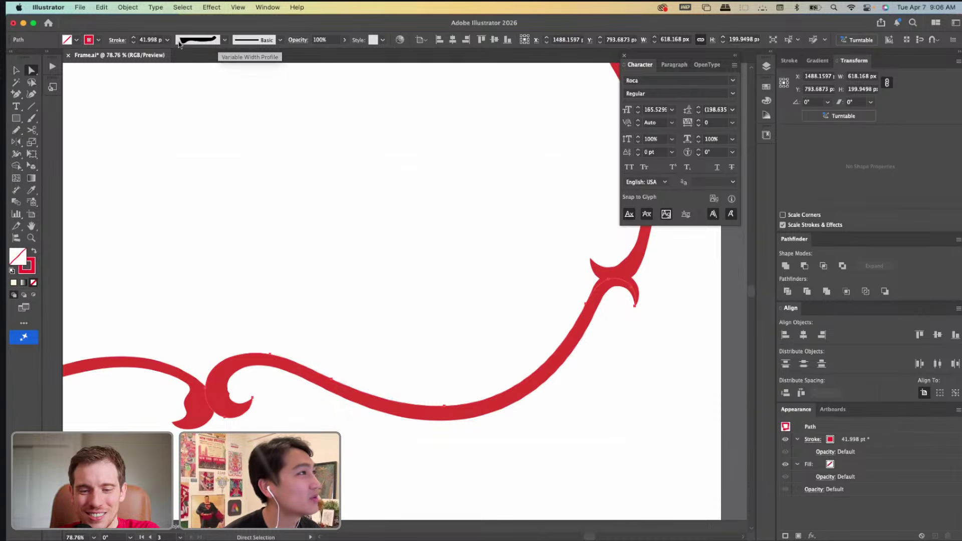
{"action": "scroll", "coordinate": [359, 217], "scroll_direction": "right", "scroll_amount": 2}
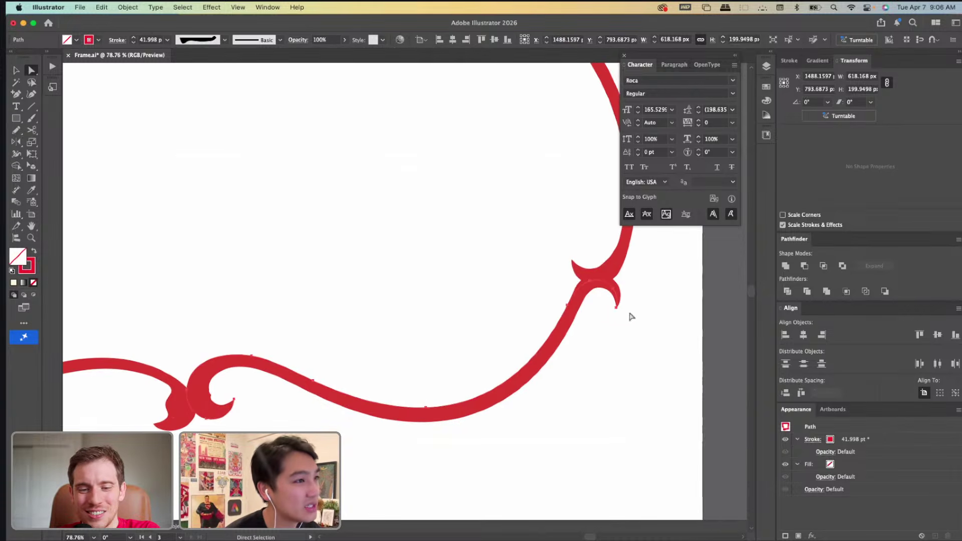
Examine the width points on the frame's right-hand path with the Width tool, including one point's width settings, and cancel the edit.
{"action": "left_click", "coordinate": [611, 272]}
{"action": "scroll", "coordinate": [601, 271], "scroll_direction": "up", "scroll_amount": 5}
{"action": "scroll", "coordinate": [602, 270], "scroll_direction": "right", "scroll_amount": 2}
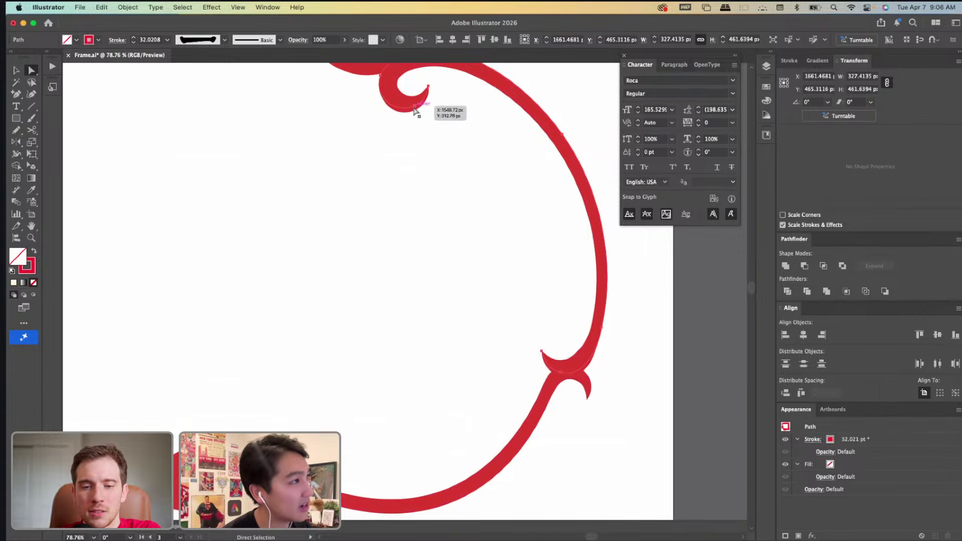
{"action": "key", "text": "shift+w"}
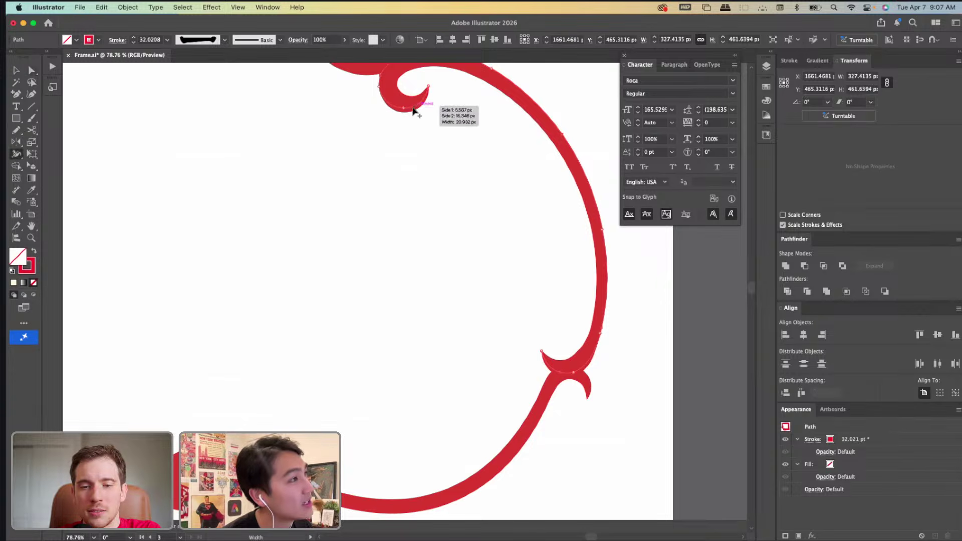
{"action": "scroll", "coordinate": [404, 111], "scroll_direction": "up", "scroll_amount": 5}
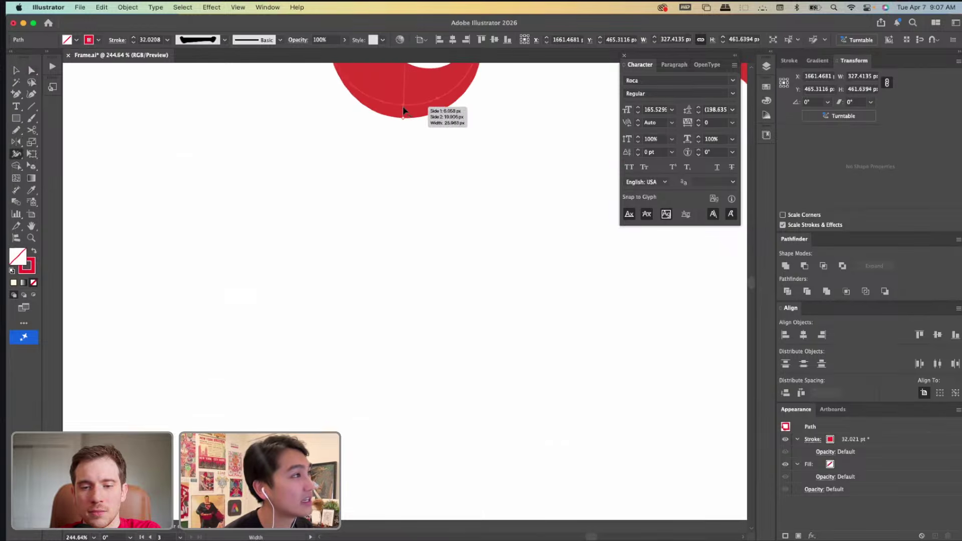
{"action": "scroll", "coordinate": [445, 192], "scroll_direction": "down", "scroll_amount": 3}
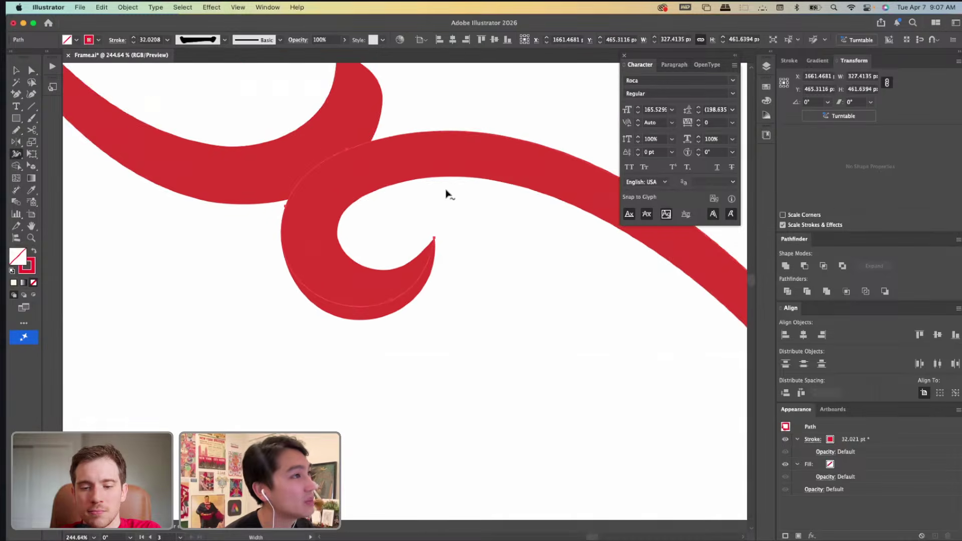
{"action": "right_click", "coordinate": [445, 191]}
{"action": "left_click", "coordinate": [325, 100]}
{"action": "scroll", "coordinate": [325, 101], "scroll_direction": "down", "scroll_amount": 3}
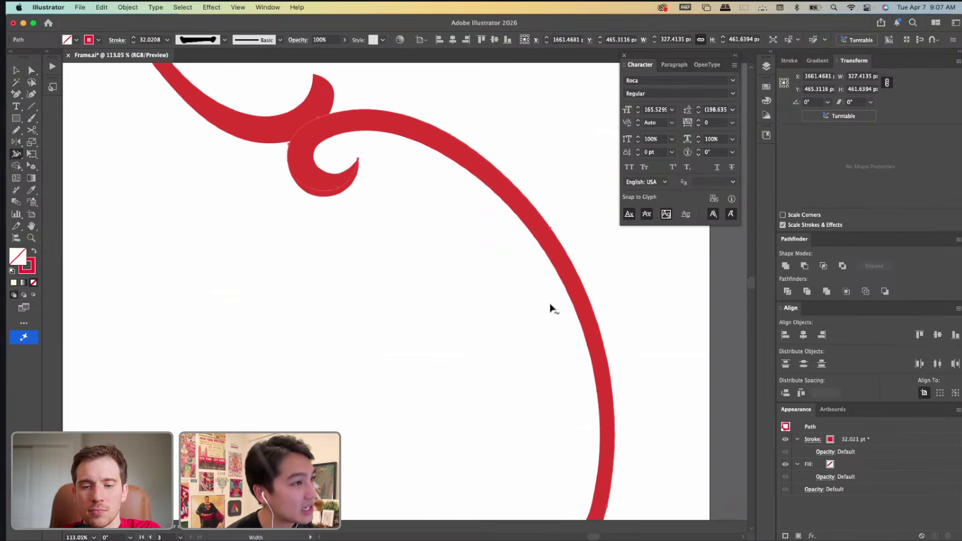
{"action": "double_click", "coordinate": [550, 231]}
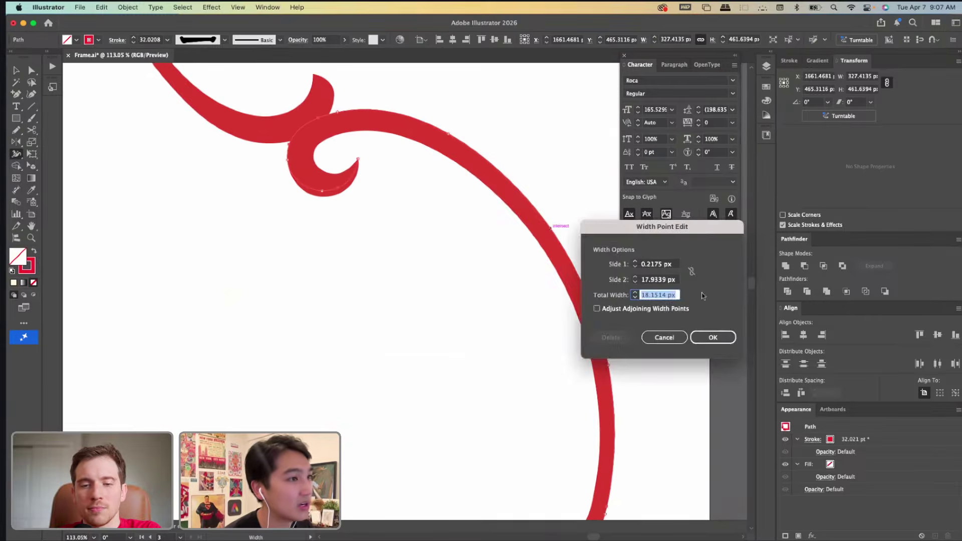
{"action": "left_click", "coordinate": [664, 337]}
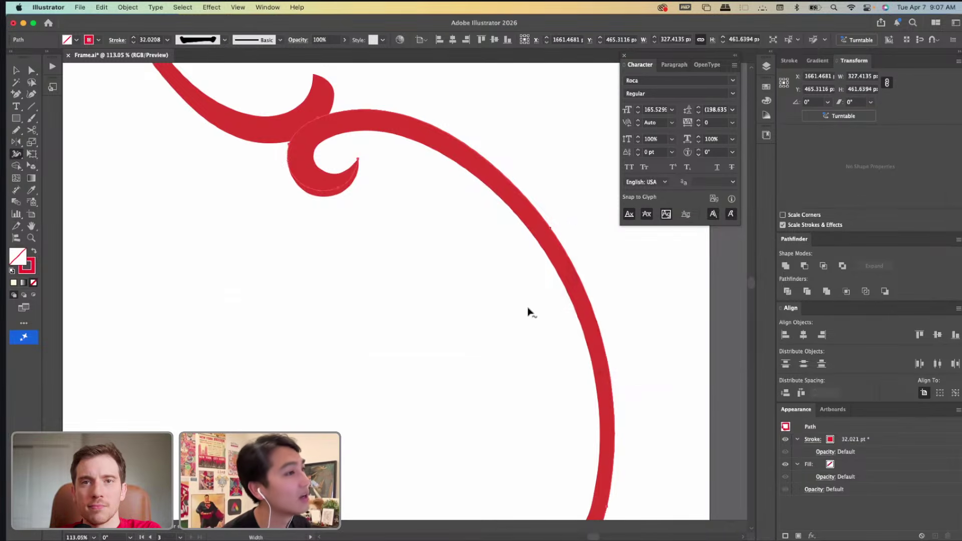
Review the right-hand path's end curls and the complete example frame beside the Instagram Stories artboard.
{"action": "scroll", "coordinate": [528, 311], "scroll_direction": "down", "scroll_amount": 3}
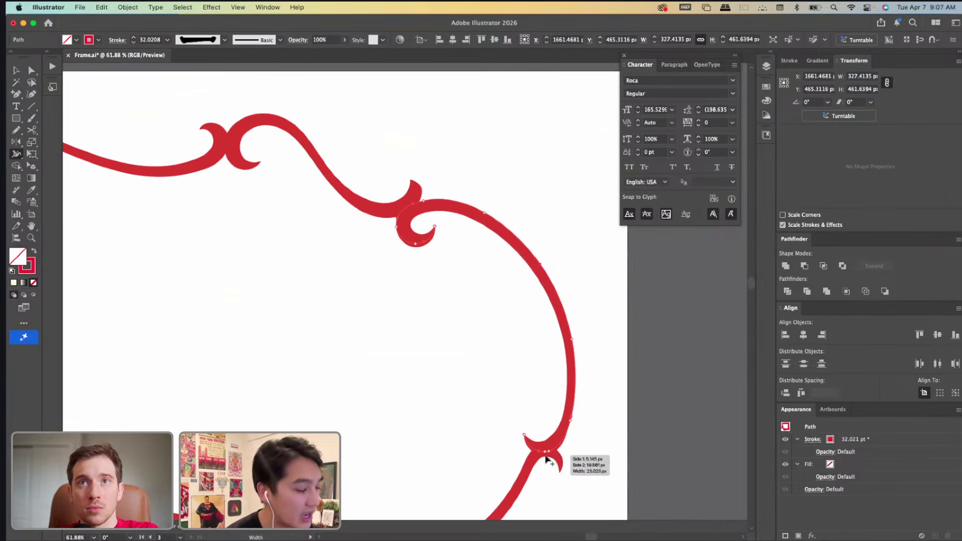
{"action": "scroll", "coordinate": [546, 448], "scroll_direction": "up", "scroll_amount": 5}
{"action": "scroll", "coordinate": [558, 457], "scroll_direction": "down", "scroll_amount": 6}
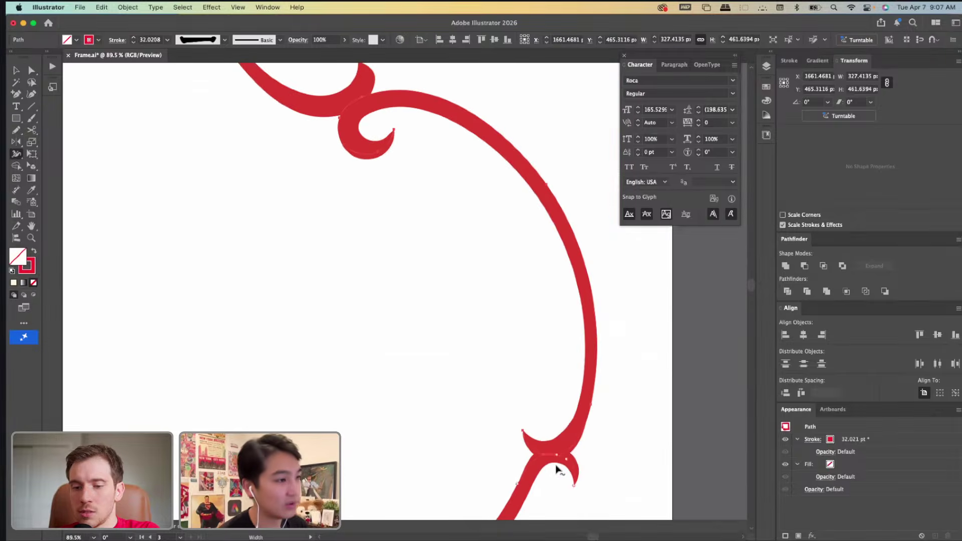
{"action": "scroll", "coordinate": [307, 381], "scroll_direction": "left", "scroll_amount": 3}
{"action": "scroll", "coordinate": [307, 380], "scroll_direction": "down", "scroll_amount": 2}
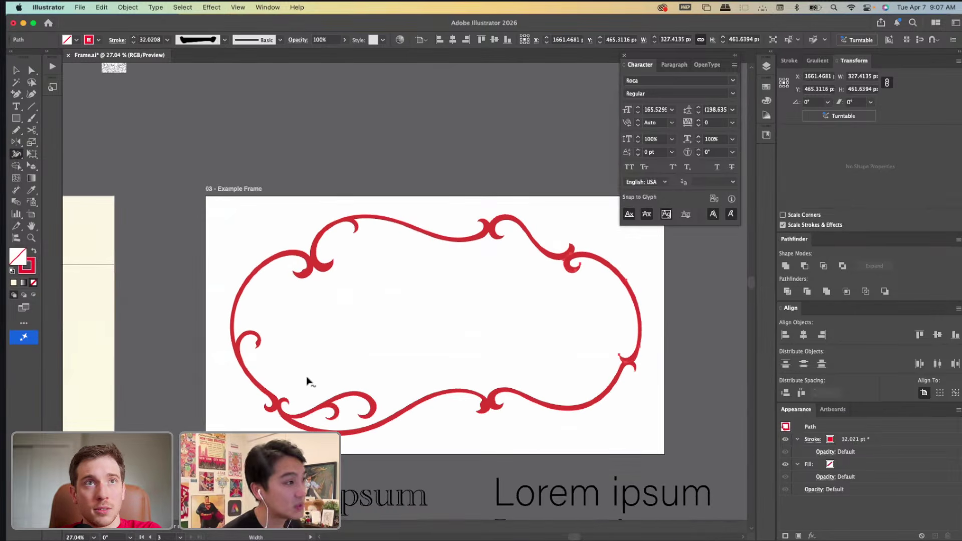
{"action": "scroll", "coordinate": [307, 381], "scroll_direction": "up", "scroll_amount": 2}
{"action": "scroll", "coordinate": [307, 380], "scroll_direction": "down", "scroll_amount": 3}
{"action": "scroll", "coordinate": [307, 381], "scroll_direction": "up", "scroll_amount": 1}
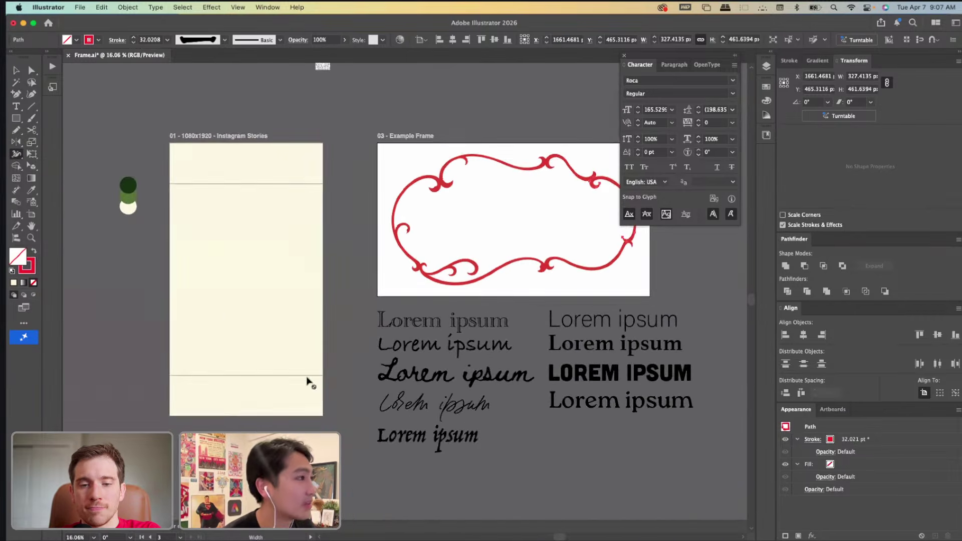
Focus on the blank Instagram Stories artboard and activate the Pencil tool for drawing on it.
{"action": "scroll", "coordinate": [225, 317], "scroll_direction": "up", "scroll_amount": 2}
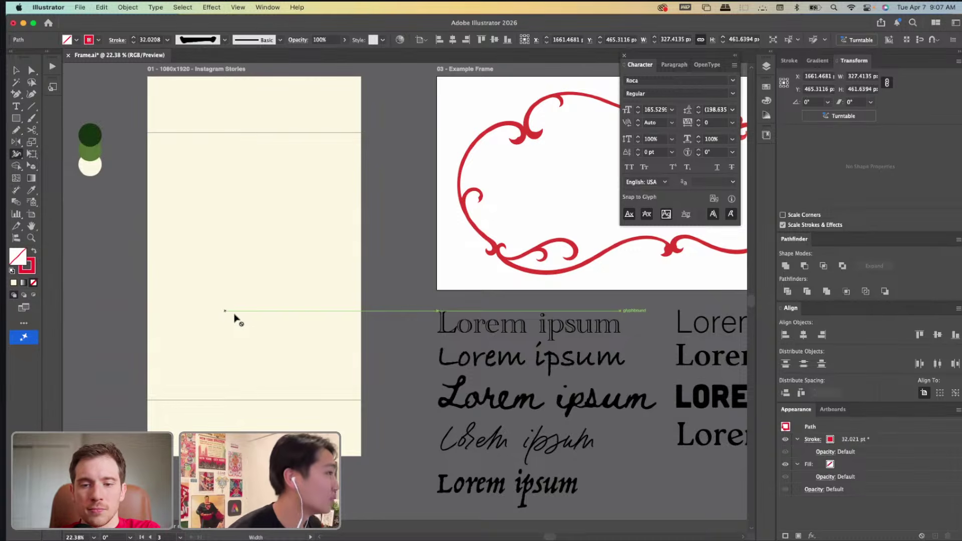
{"action": "key", "text": "n"}
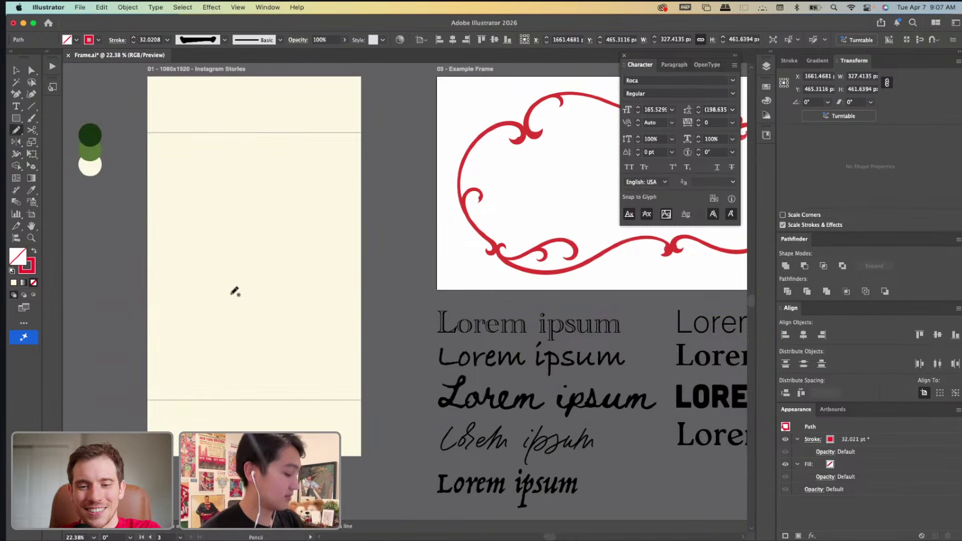
{"action": "scroll", "coordinate": [193, 176], "scroll_direction": "left", "scroll_amount": 5}
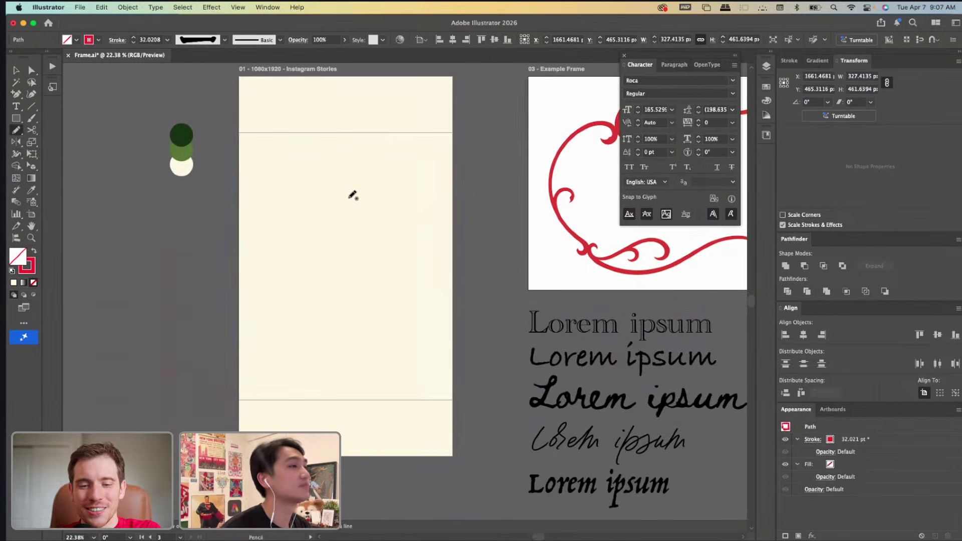
{"action": "scroll", "coordinate": [353, 196], "scroll_direction": "up", "scroll_amount": 3}
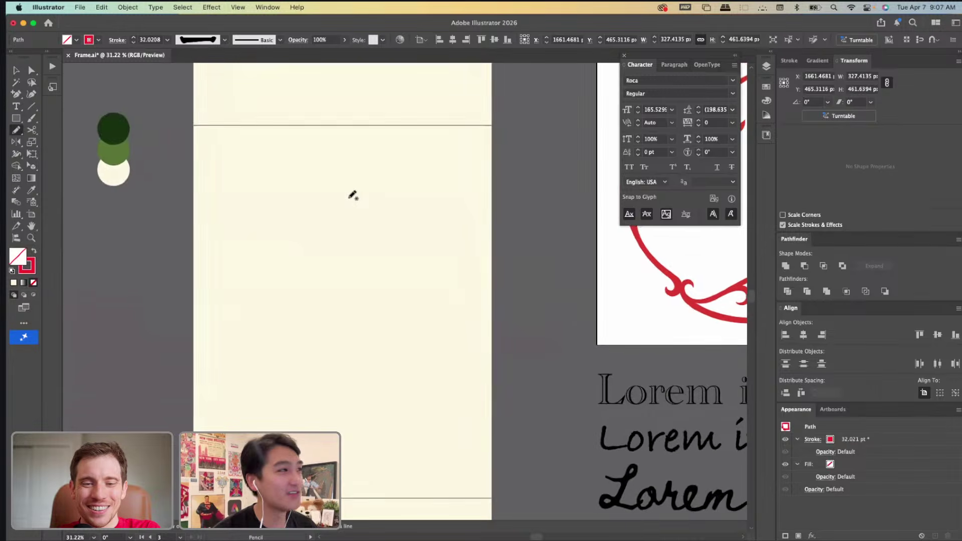
{"action": "scroll", "coordinate": [353, 195], "scroll_direction": "down", "scroll_amount": 2}
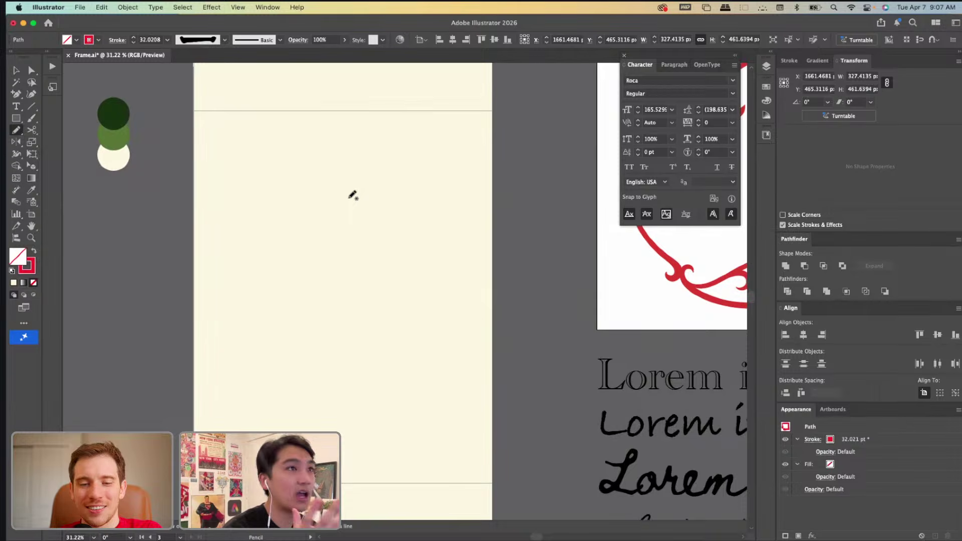
Check the size and position settings of the 1080x1350 Instagram Post artboard and review its area inside the Stories artboard.
{"action": "left_click", "coordinate": [826, 410]}
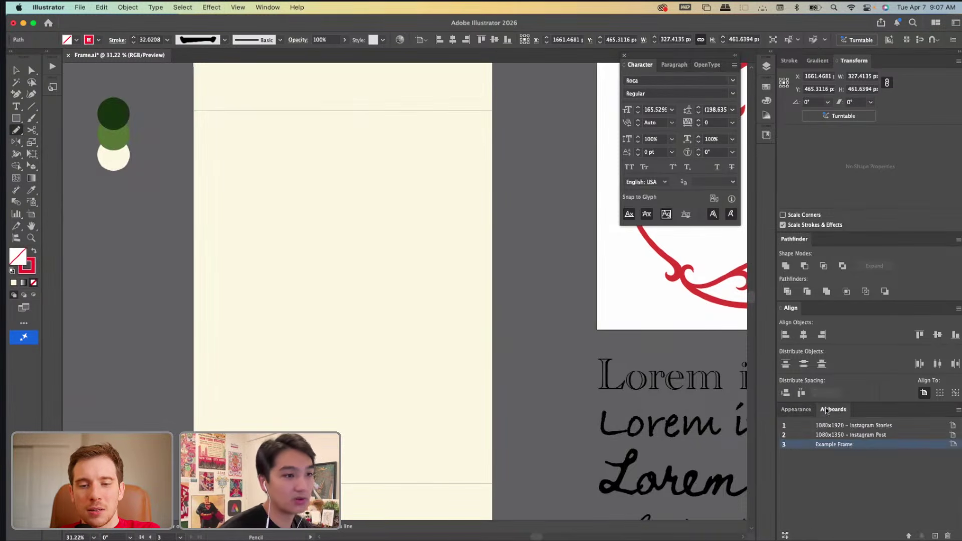
{"action": "double_click", "coordinate": [839, 435]}
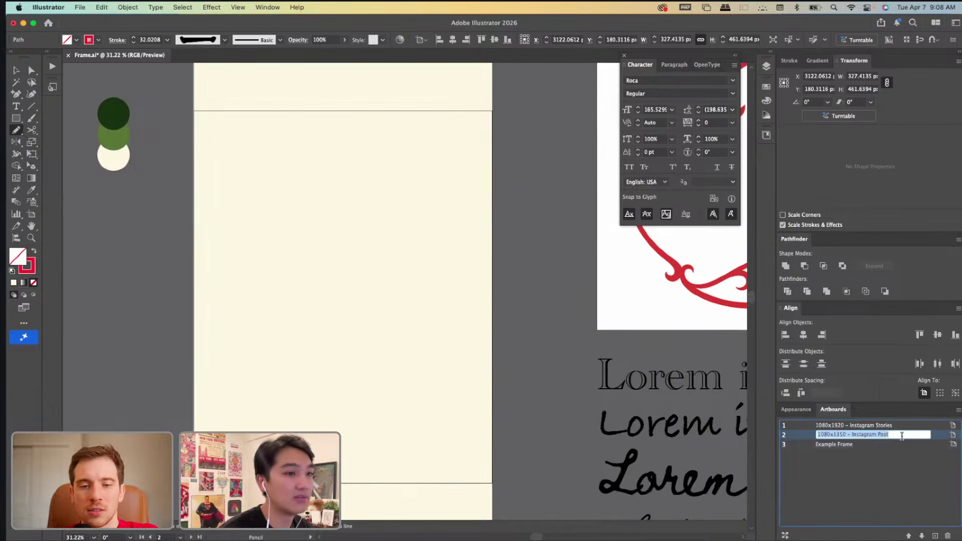
{"action": "left_click", "coordinate": [952, 435]}
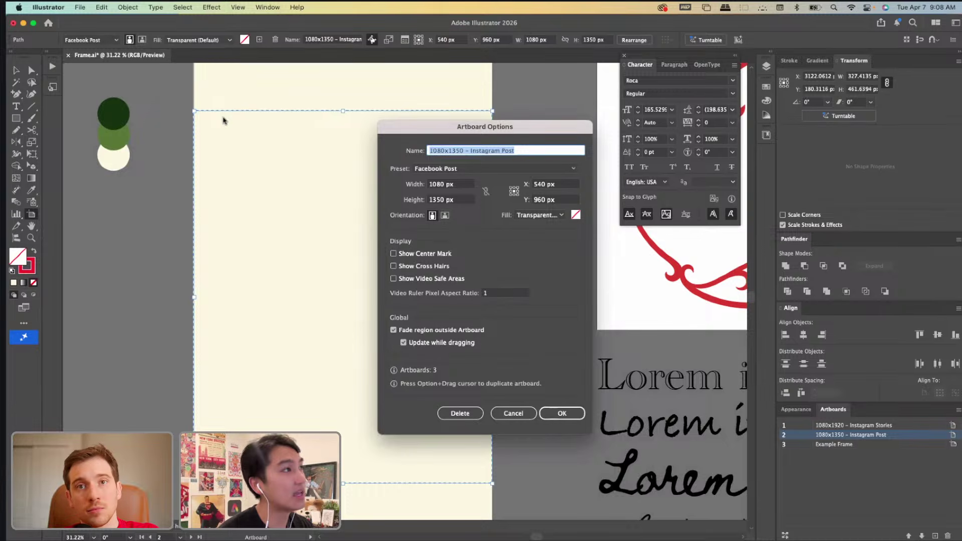
{"action": "left_click", "coordinate": [513, 412]}
{"action": "key", "text": "n"}
{"action": "scroll", "coordinate": [429, 423], "scroll_direction": "down", "scroll_amount": 5}
{"action": "scroll", "coordinate": [429, 423], "scroll_direction": "left", "scroll_amount": 1}
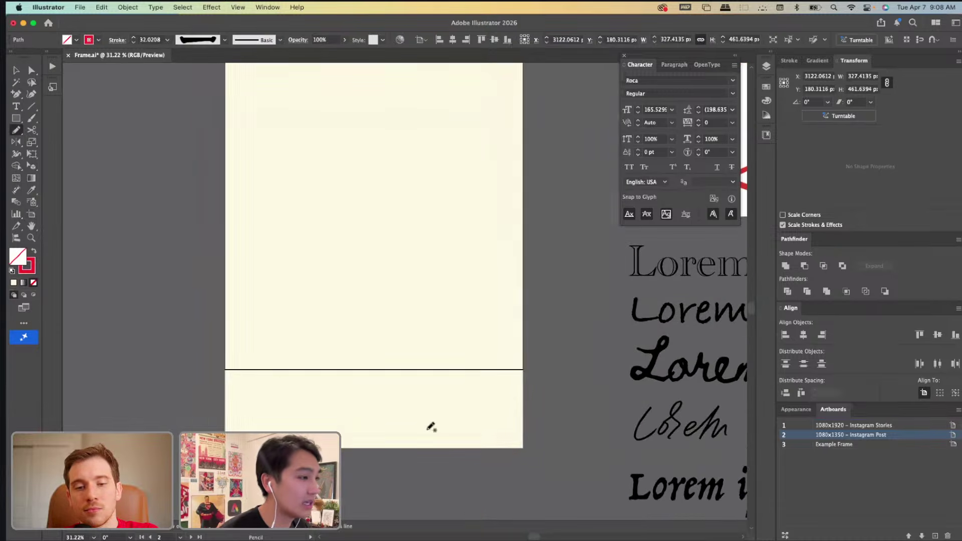
{"action": "scroll", "coordinate": [498, 420], "scroll_direction": "up", "scroll_amount": 5}
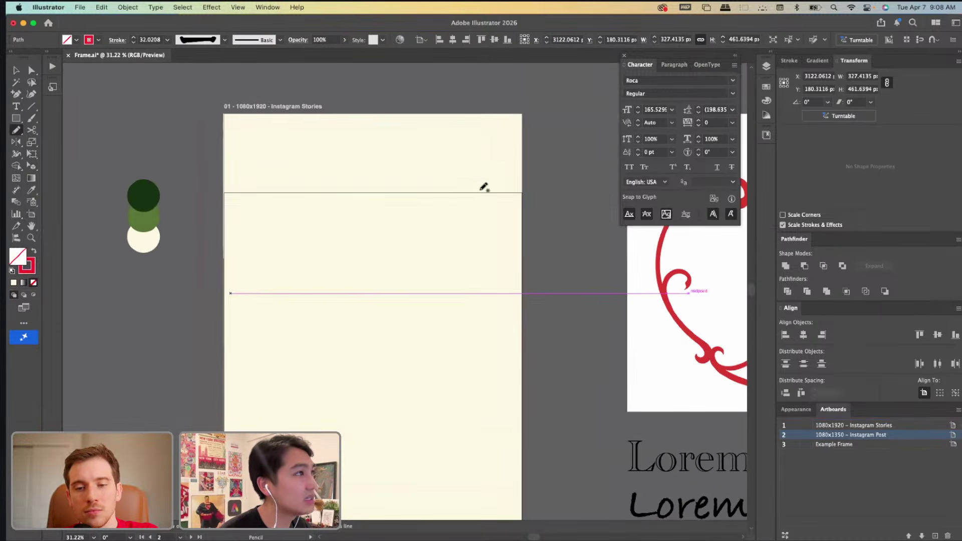
{"action": "scroll", "coordinate": [369, 297], "scroll_direction": "down", "scroll_amount": 1}
Draw a rectangle covering the Instagram Post area exactly, 1080 px wide and 1350 px high.
{"action": "key", "text": "v"}
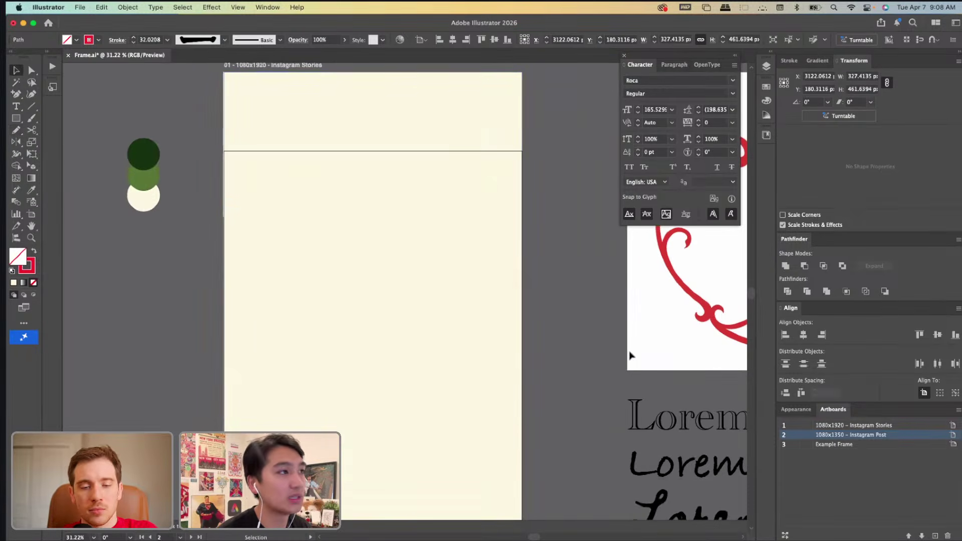
{"action": "scroll", "coordinate": [630, 355], "scroll_direction": "down", "scroll_amount": 1}
{"action": "key", "text": "m"}
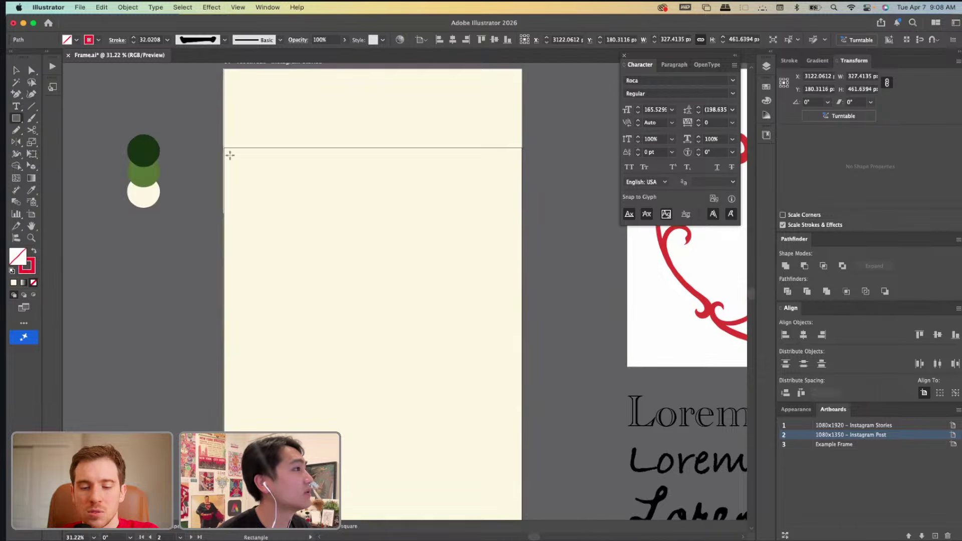
{"action": "left_click_drag", "start_coordinate": [224, 147], "coordinate": [354, 279]}
{"action": "scroll", "coordinate": [358, 264], "scroll_direction": "down", "scroll_amount": 3}
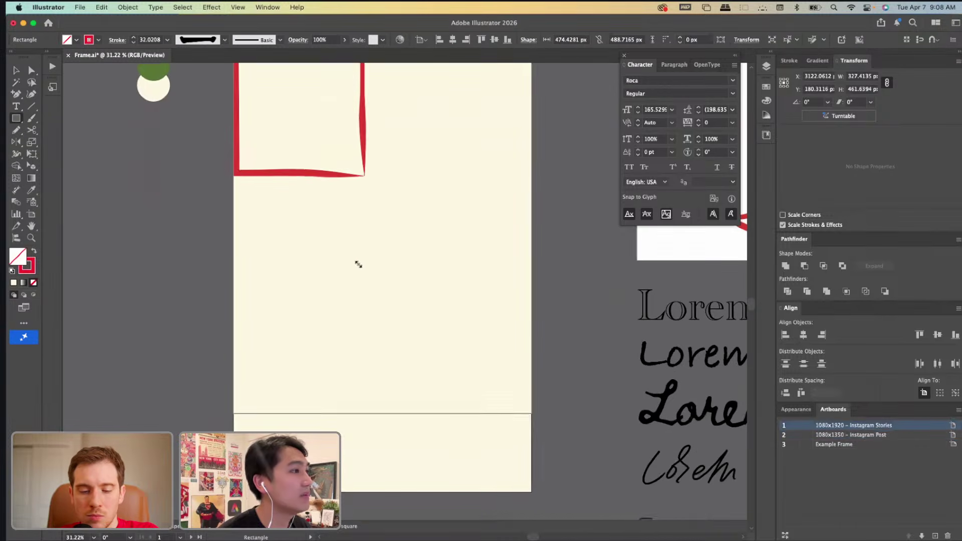
{"action": "key", "text": "v"}
{"action": "scroll", "coordinate": [364, 225], "scroll_direction": "up", "scroll_amount": 1}
{"action": "mouse_move", "coordinate": [348, 191]}
{"action": "left_mouse_down"}
{"action": "mouse_move", "coordinate": [516, 445]}
{"action": "mouse_move", "coordinate": [517, 428]}
{"action": "left_mouse_up"}
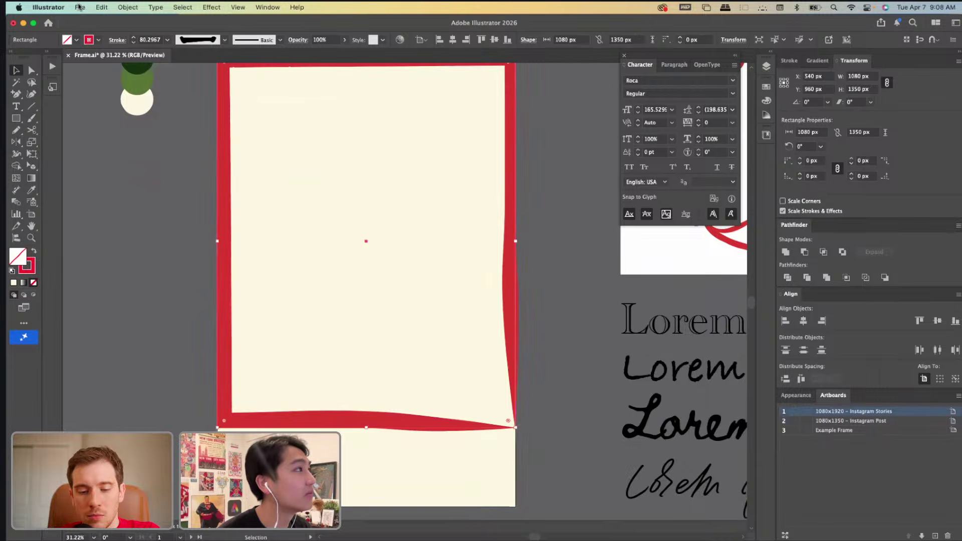
Remove the rectangle's stroke and create an inset copy with Offset Path at -30 px and Miter joins.
{"action": "left_click", "coordinate": [34, 283]}
{"action": "scroll", "coordinate": [208, 113], "scroll_direction": "up", "scroll_amount": 2}
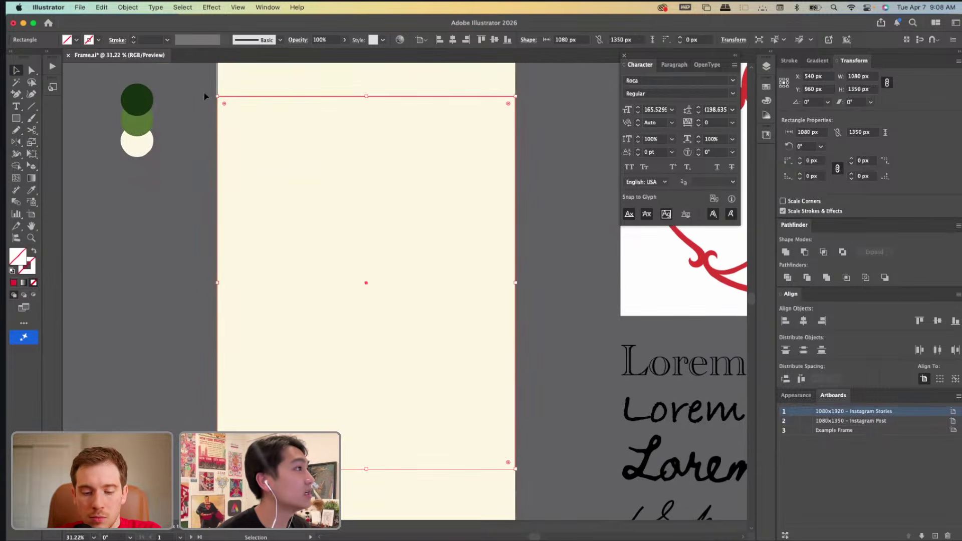
{"action": "left_click", "coordinate": [127, 7]}
{"action": "mouse_move", "coordinate": [190, 297]}
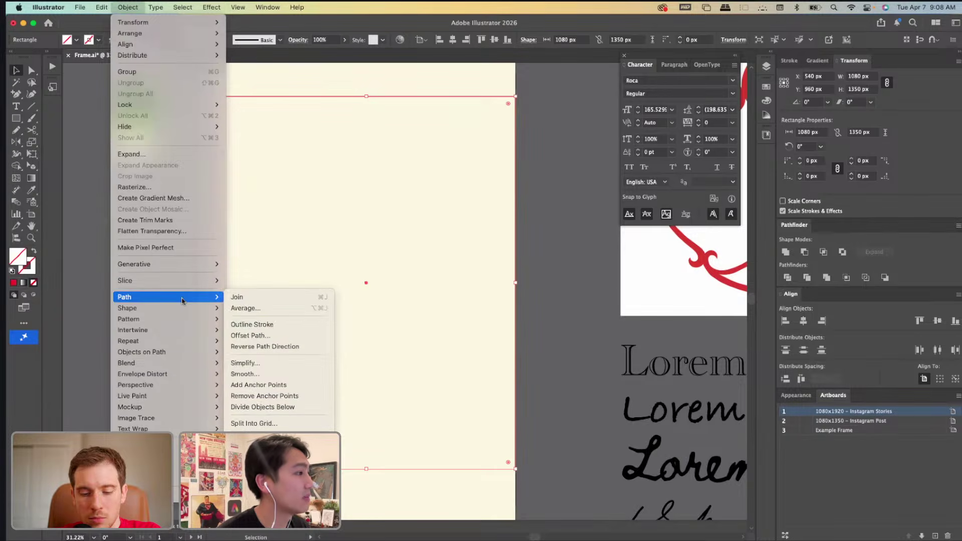
{"action": "left_click", "coordinate": [264, 336]}
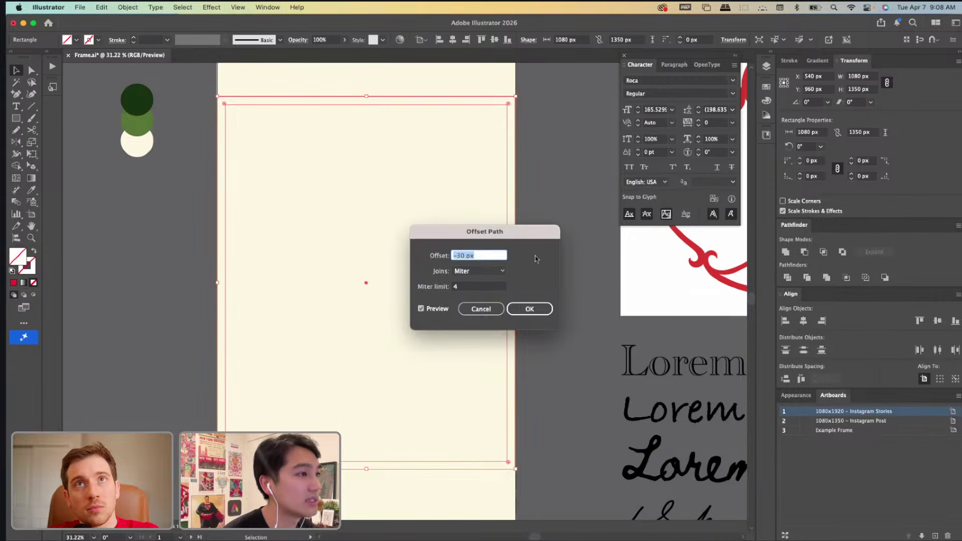
{"action": "left_click", "coordinate": [527, 308]}
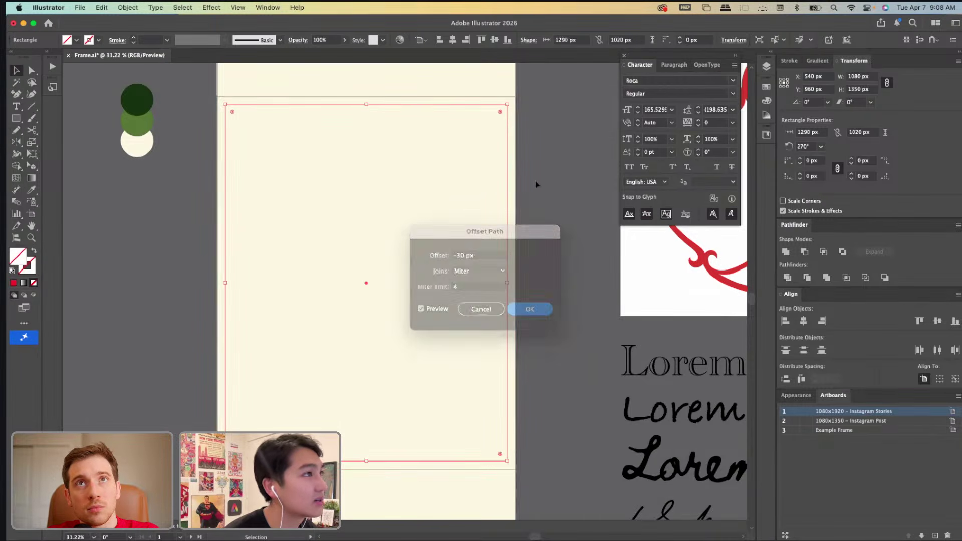
Delete the outer 1080 × 1350 px rectangle and keep only the inset one.
{"action": "left_click", "coordinate": [502, 99]}
{"action": "left_click", "coordinate": [531, 120]}
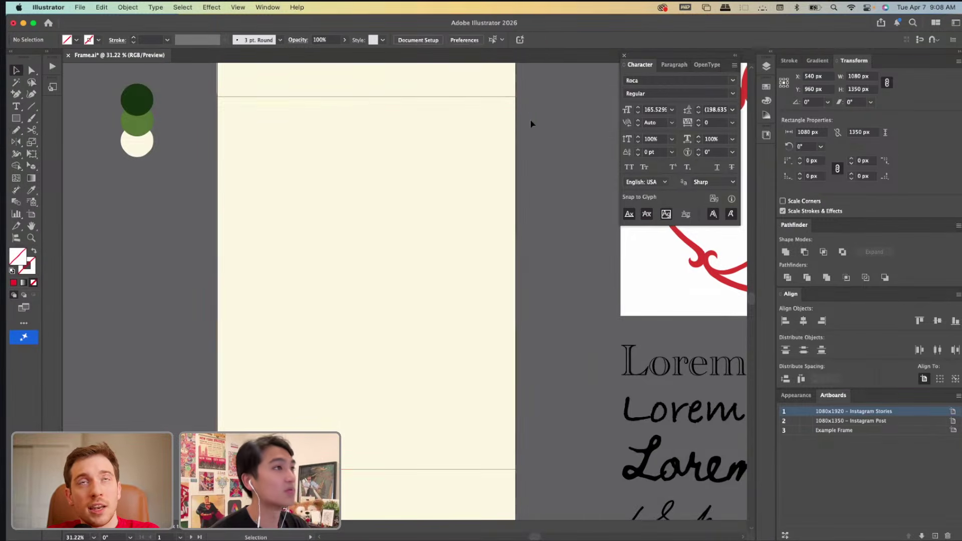
{"action": "left_click", "coordinate": [497, 105]}
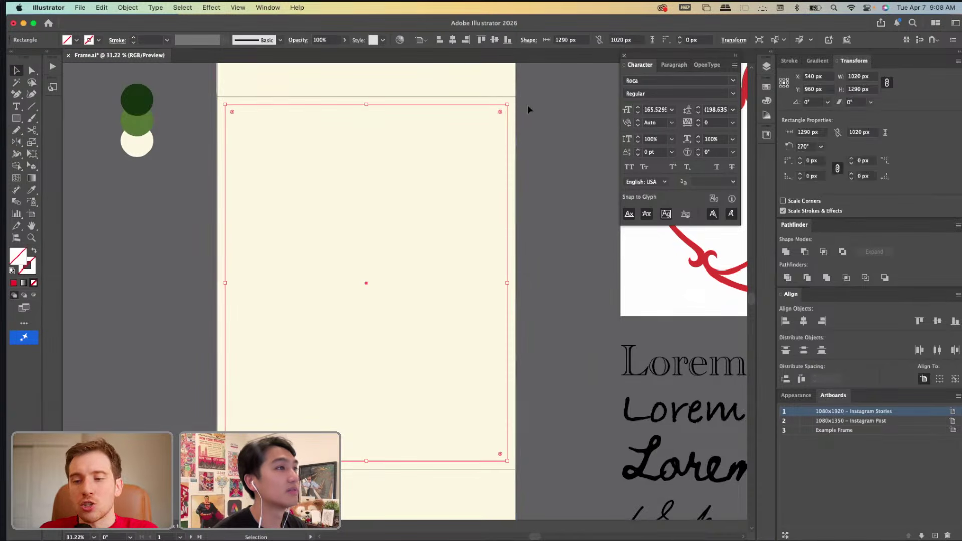
{"action": "left_click", "coordinate": [533, 105]}
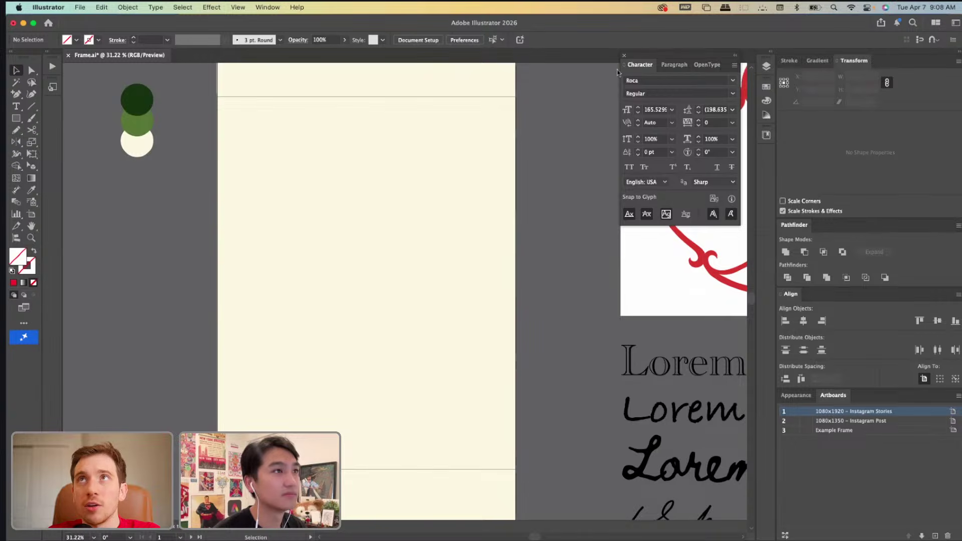
Show the document's layers and move the floating Character settings away from the artboards to beneath the colour swatches.
{"action": "left_click_drag", "start_coordinate": [663, 56], "coordinate": [567, 69]}
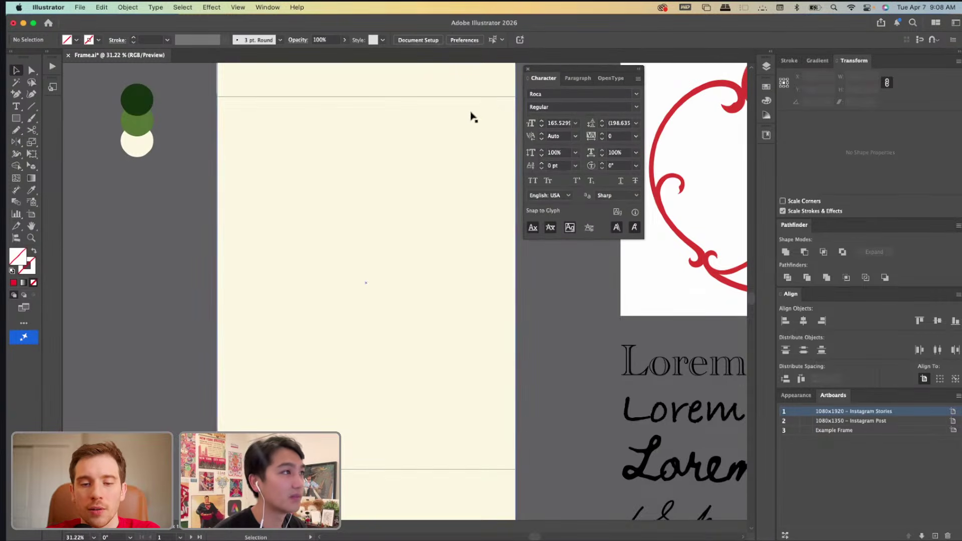
{"action": "left_click", "coordinate": [765, 71]}
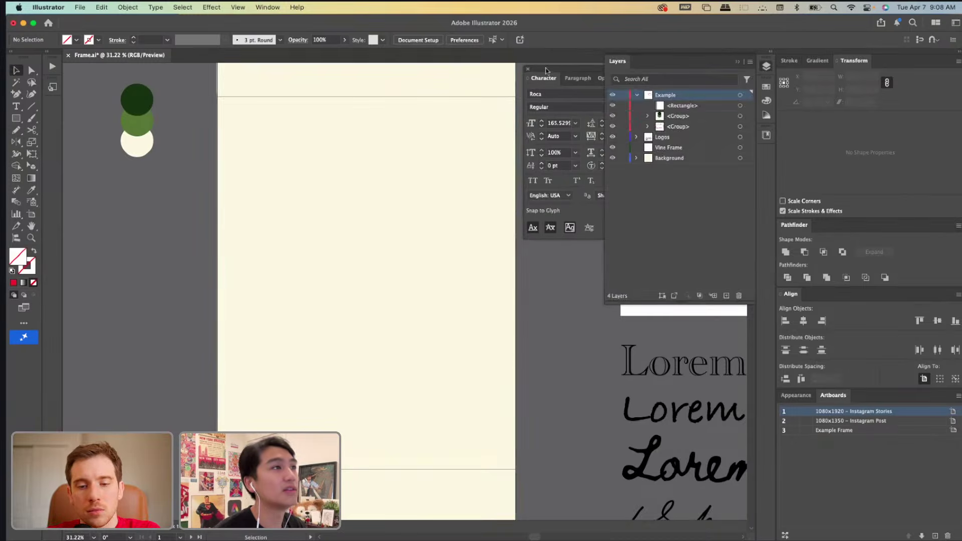
{"action": "left_click_drag", "start_coordinate": [546, 71], "coordinate": [104, 219]}
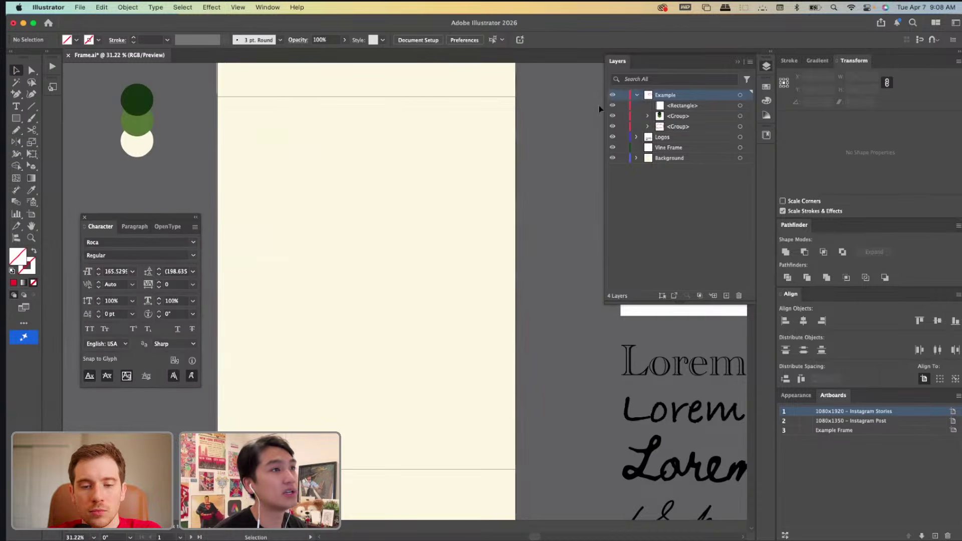
Move the inset rectangle from the Example layer into the Background layer and lock the Example layer.
{"action": "left_click", "coordinate": [677, 106]}
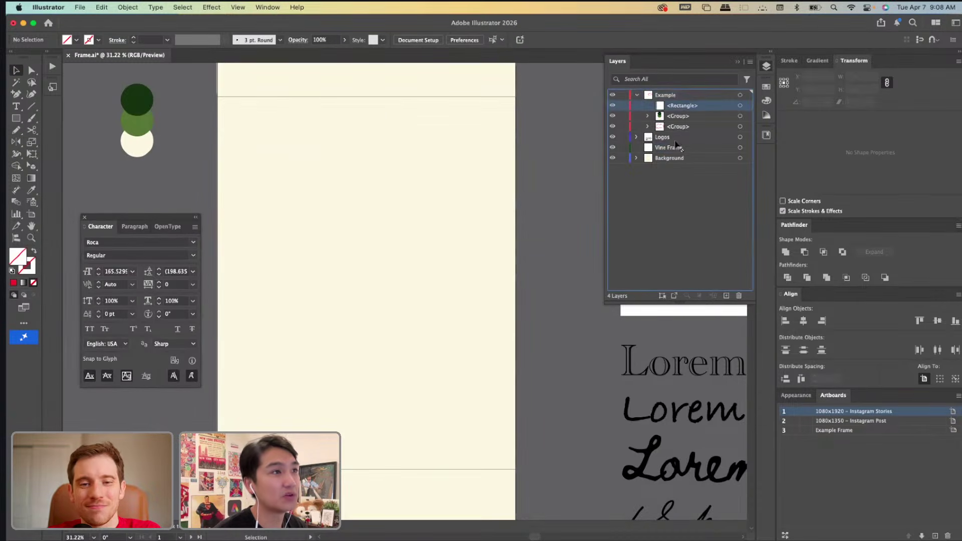
{"action": "left_click", "coordinate": [674, 159]}
{"action": "left_click_drag", "start_coordinate": [674, 159], "coordinate": [652, 155]}
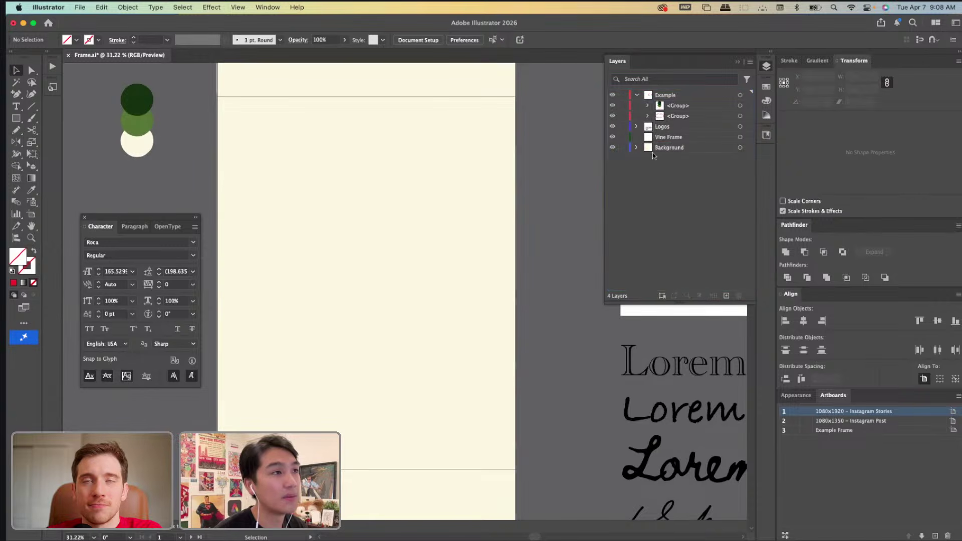
{"action": "left_click", "coordinate": [636, 147]}
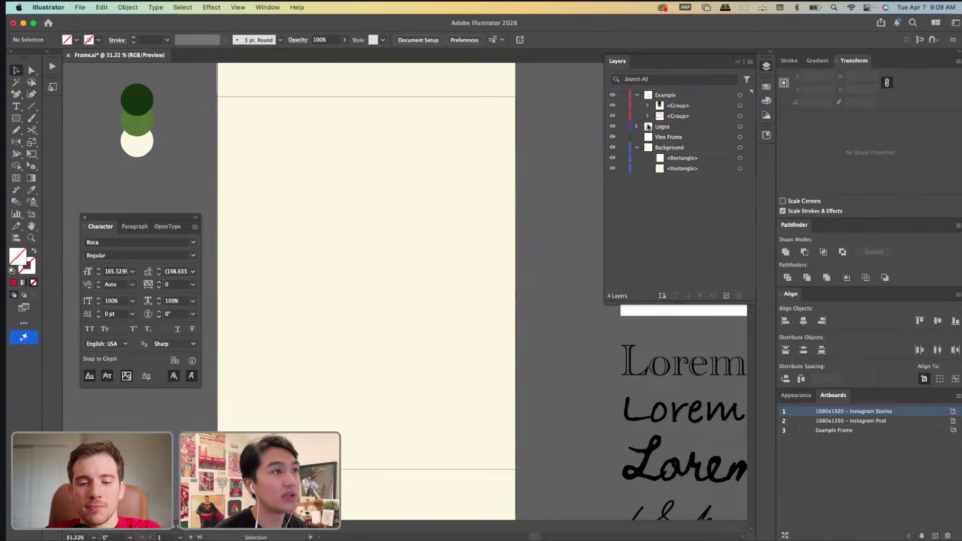
{"action": "left_click", "coordinate": [623, 95]}
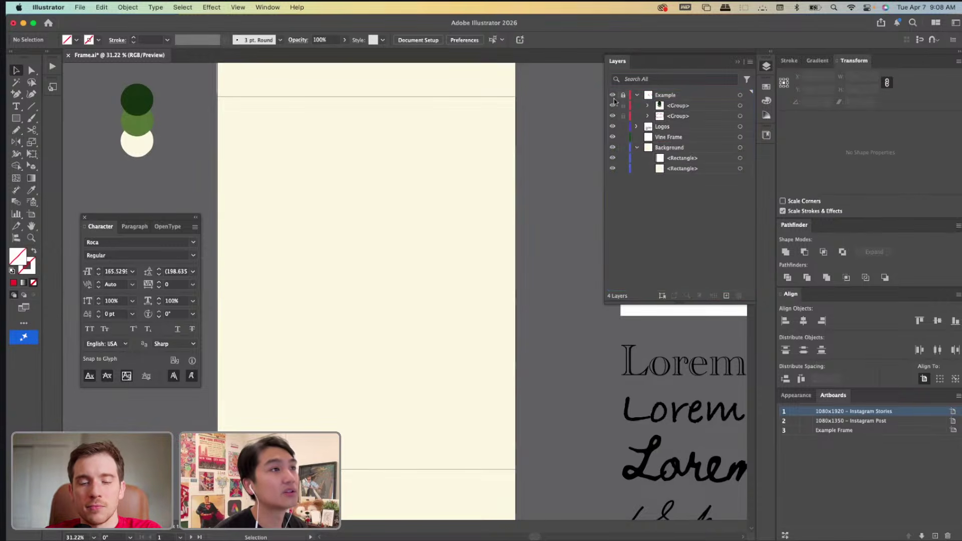
{"action": "left_click", "coordinate": [637, 148]}
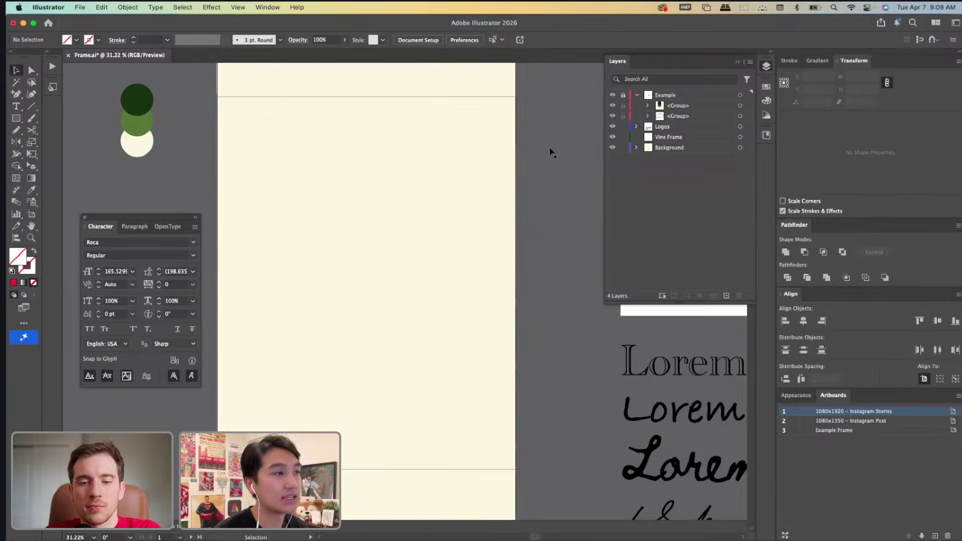
Give the inset rectangle a red 1 pt stroke.
{"action": "left_click", "coordinate": [232, 108]}
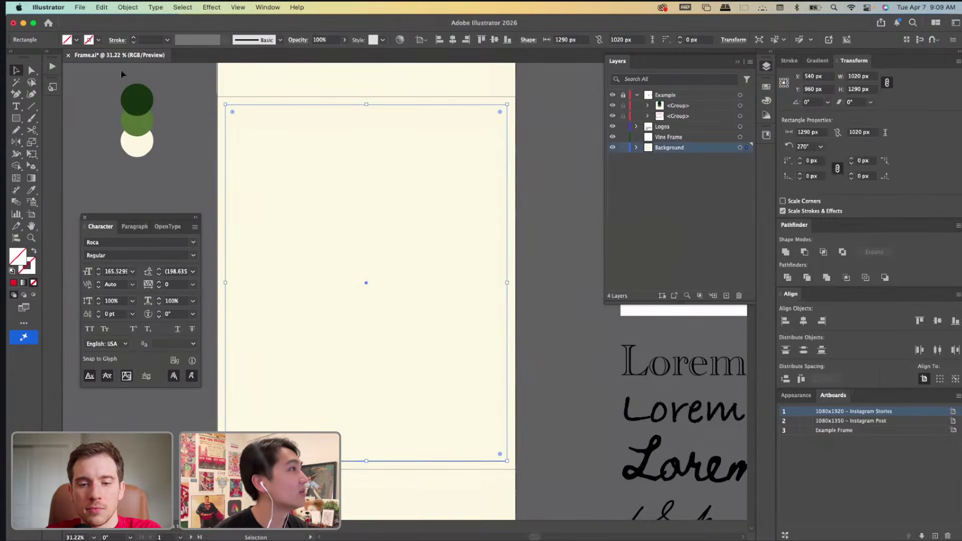
{"action": "left_click", "coordinate": [98, 40]}
{"action": "left_click", "coordinate": [96, 87]}
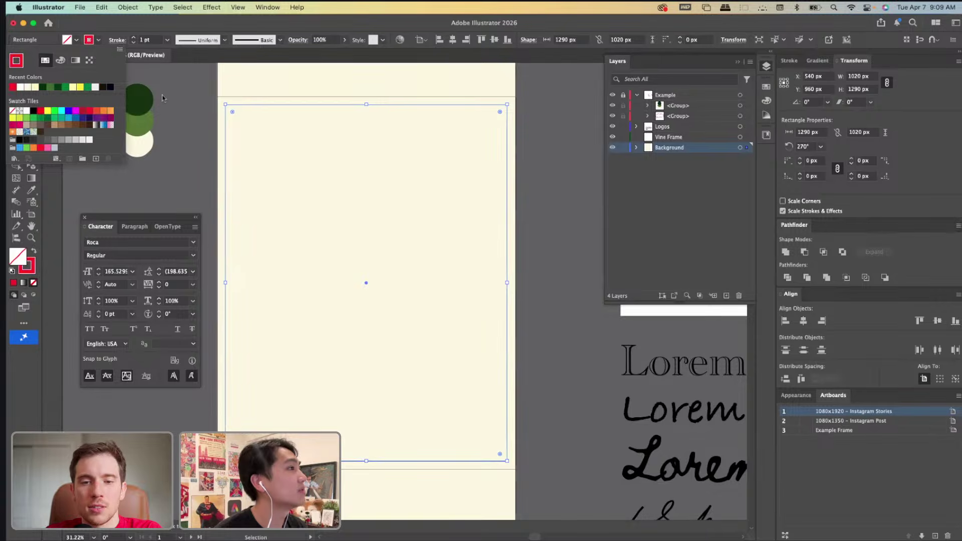
{"action": "left_click", "coordinate": [200, 109]}
{"action": "left_click", "coordinate": [205, 107]}
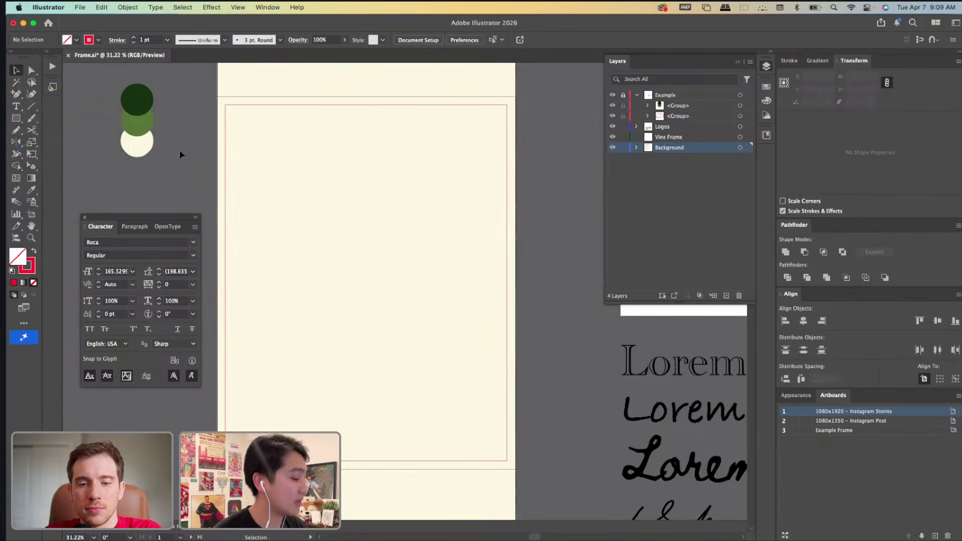
Show the rulers and place guides along all four edges of the inset rectangle.
{"action": "key", "text": "super+r"}
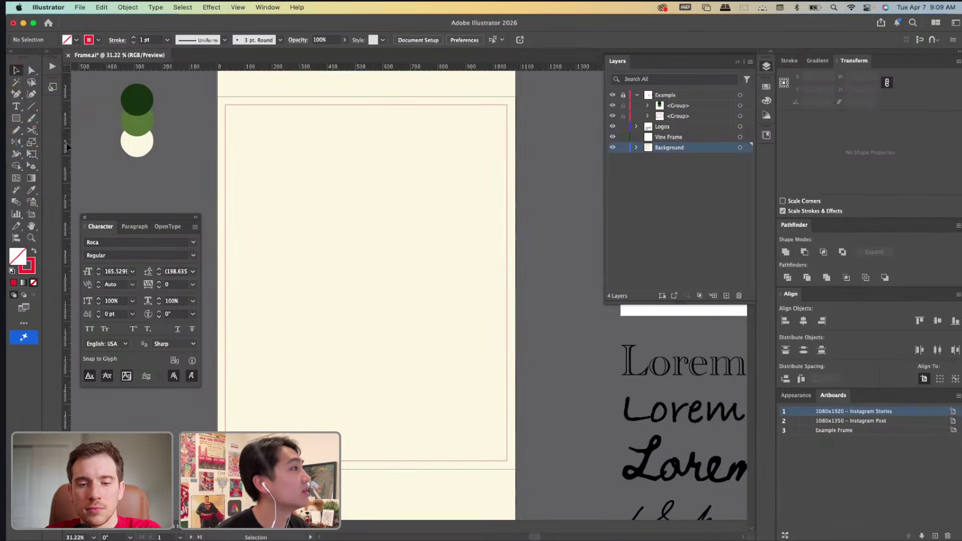
{"action": "left_click_drag", "start_coordinate": [65, 126], "coordinate": [227, 101]}
{"action": "left_click_drag", "start_coordinate": [253, 70], "coordinate": [247, 105]}
{"action": "left_click_drag", "start_coordinate": [67, 177], "coordinate": [507, 232]}
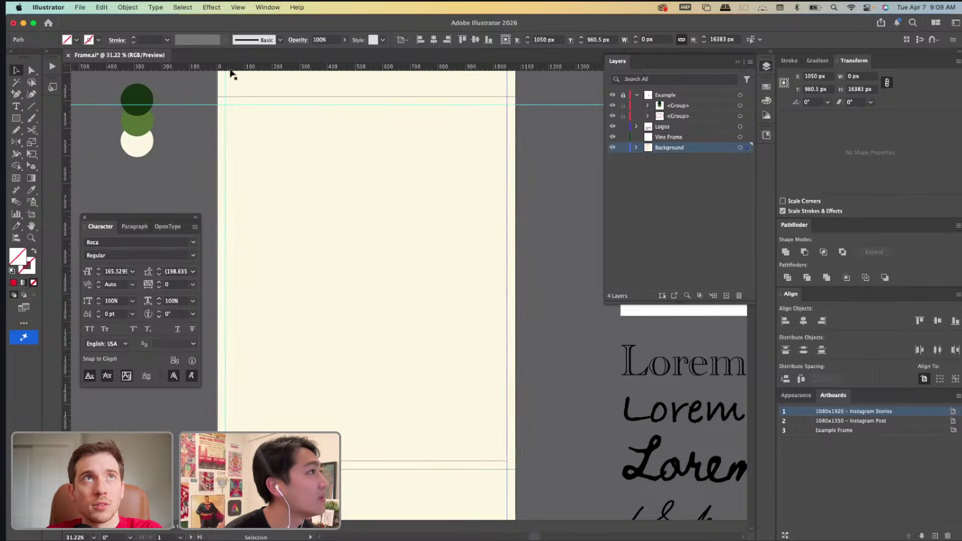
{"action": "left_click_drag", "start_coordinate": [232, 71], "coordinate": [510, 461]}
{"action": "left_click", "coordinate": [479, 122]}
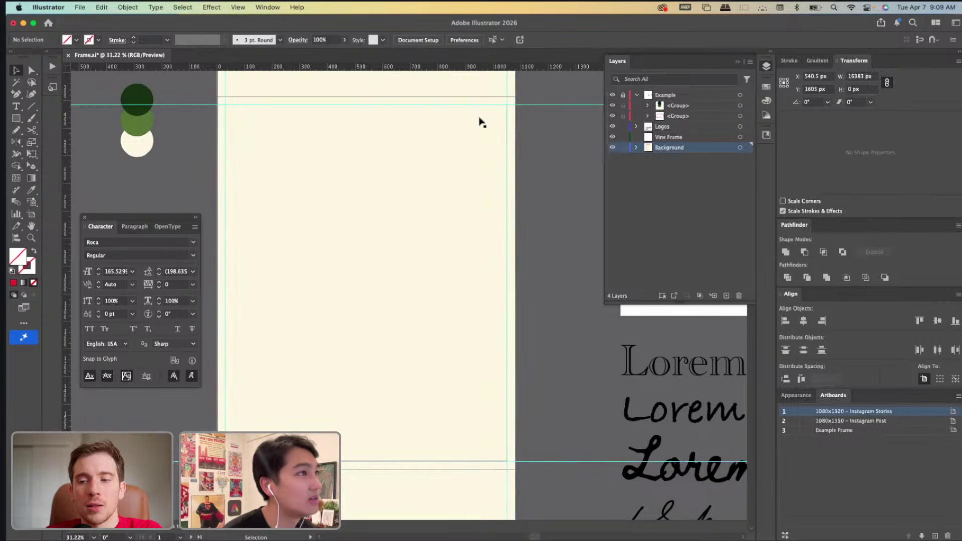
Delete the inset rectangle from the Background layer, leaving the four guides and the background rectangle.
{"action": "left_click", "coordinate": [505, 199]}
{"action": "left_click", "coordinate": [530, 179]}
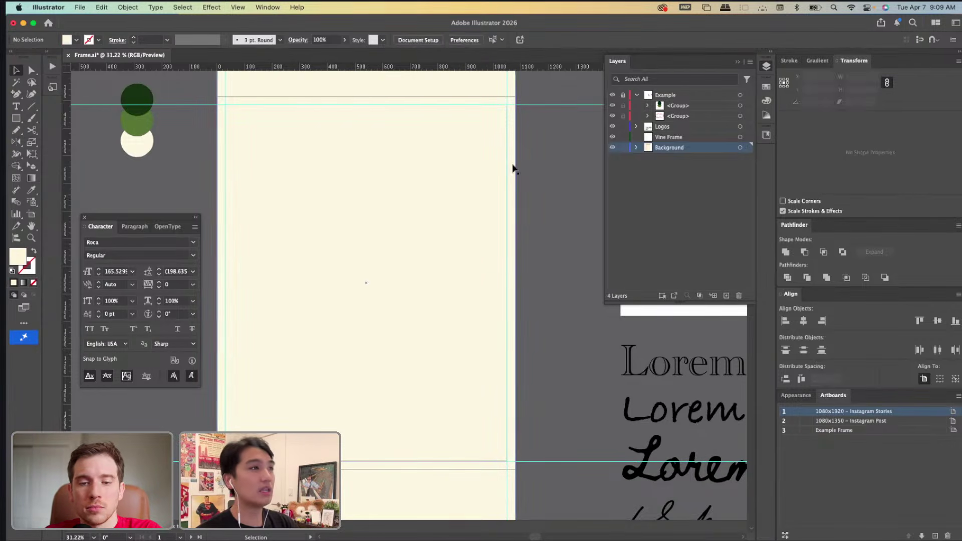
{"action": "left_click", "coordinate": [508, 167]}
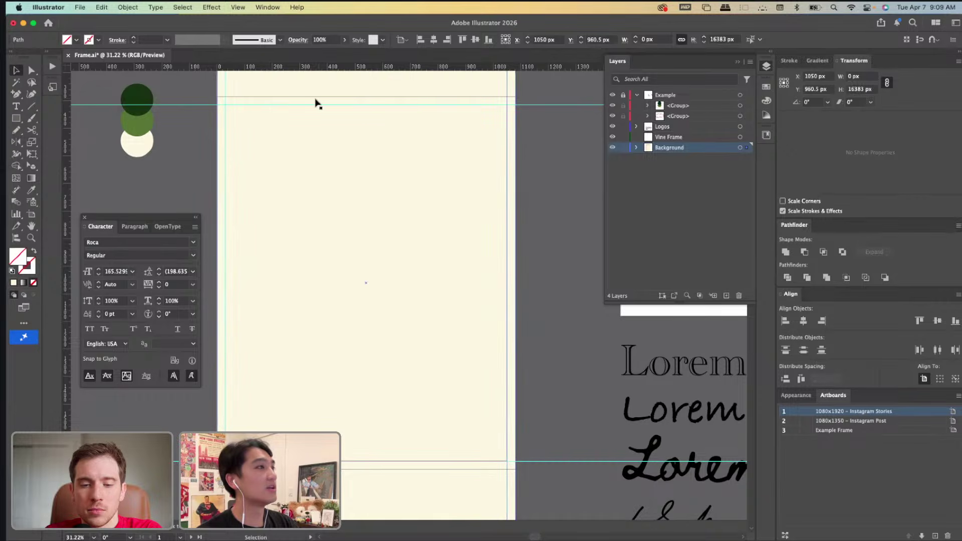
{"action": "left_click", "coordinate": [636, 147]}
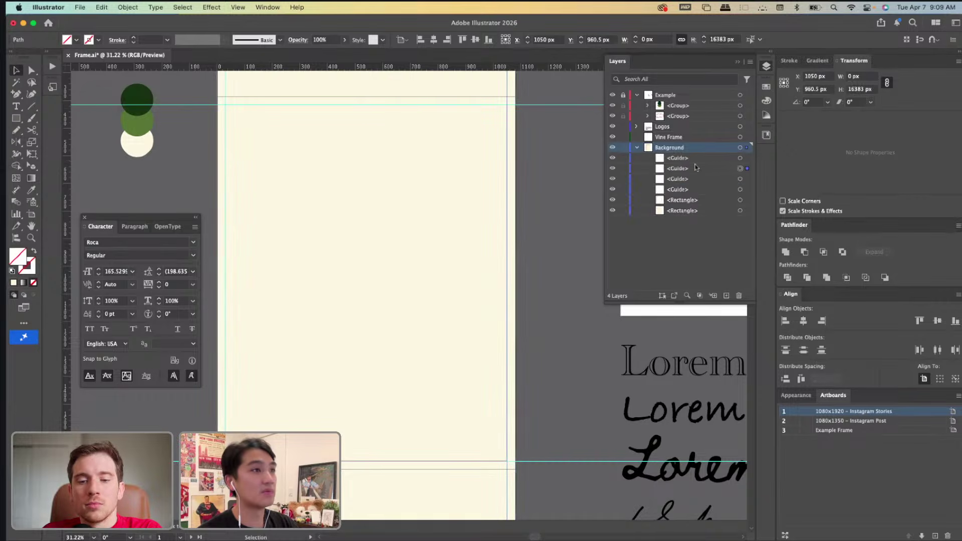
{"action": "left_click", "coordinate": [740, 200]}
{"action": "key", "text": "super+shift+a"}
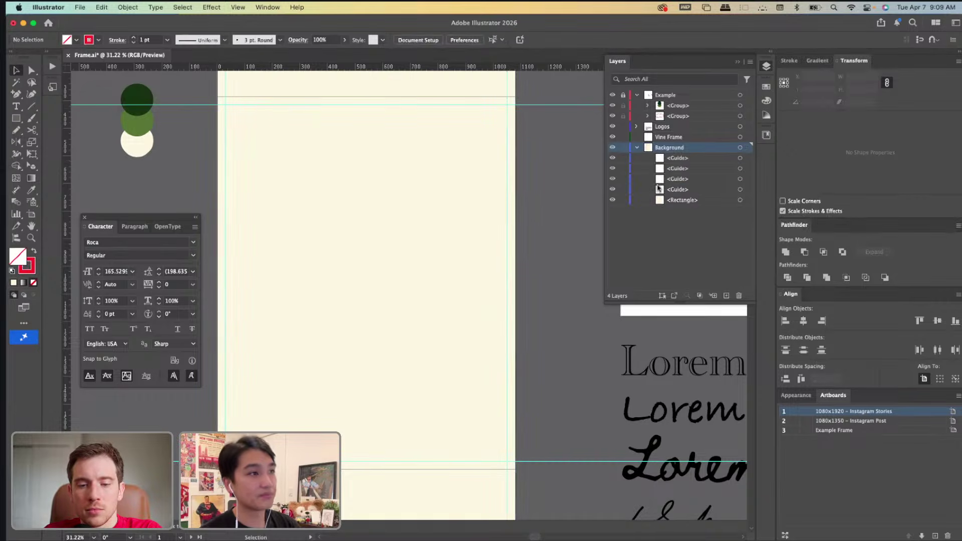
Create a new layer above Background, group the four guides and move the group into that layer.
{"action": "left_click", "coordinate": [726, 296]}
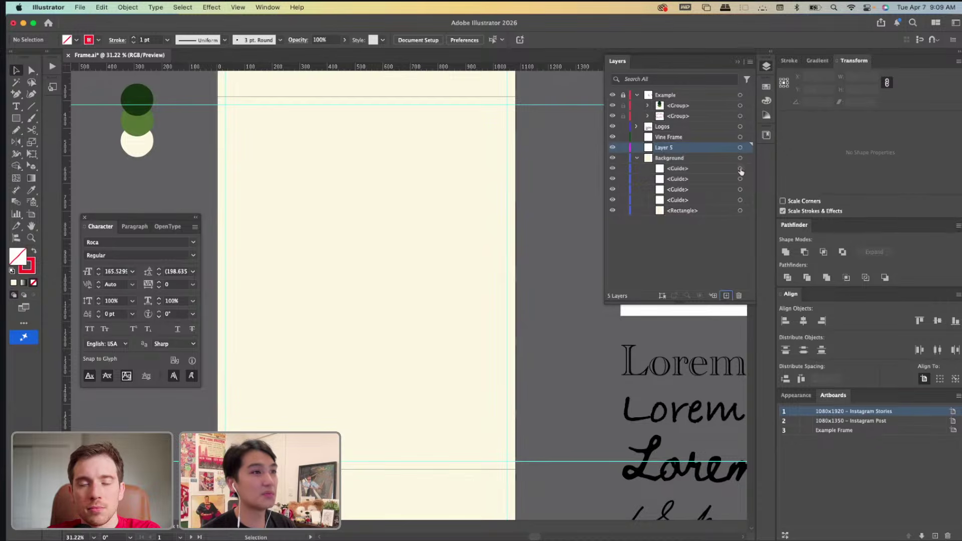
{"action": "left_click", "coordinate": [741, 172]}
{"action": "left_click", "coordinate": [740, 200], "text": "shift"}
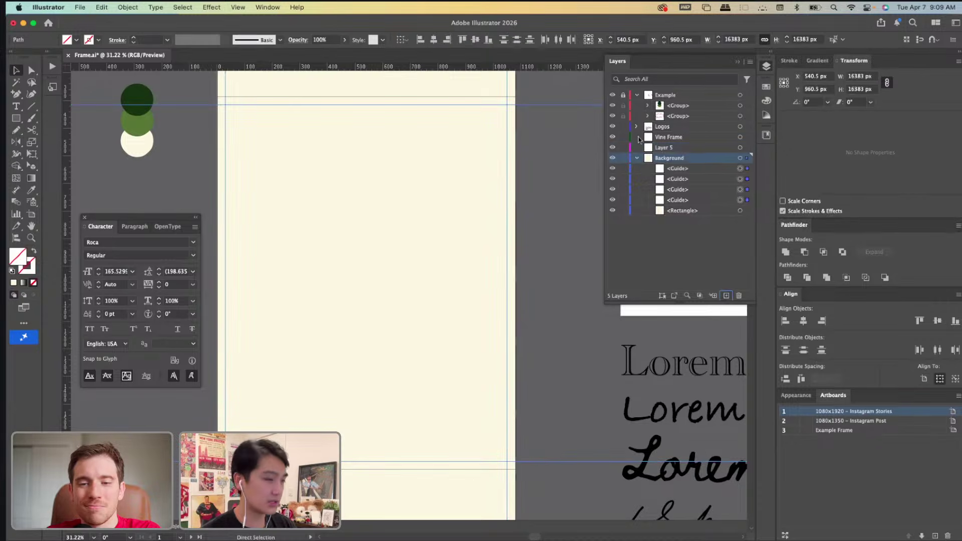
{"action": "key", "text": "ctrl+g"}
{"action": "left_click", "coordinate": [666, 148]}
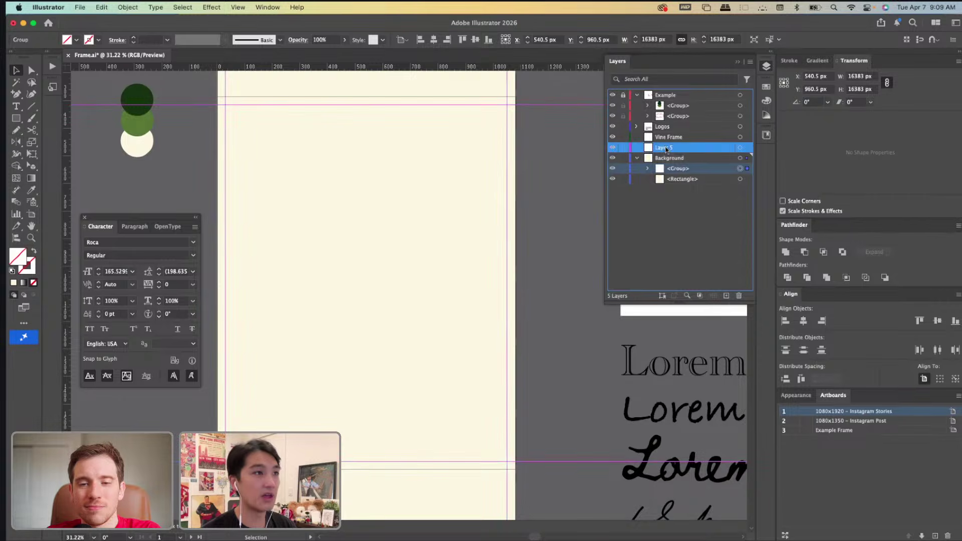
{"action": "left_click_drag", "start_coordinate": [667, 148], "coordinate": [667, 149]}
Rename the new layer Guides, move it to the top of the layer stack and collapse the Background layer.
{"action": "double_click", "coordinate": [669, 149]}
{"action": "type", "text": "Guides"}
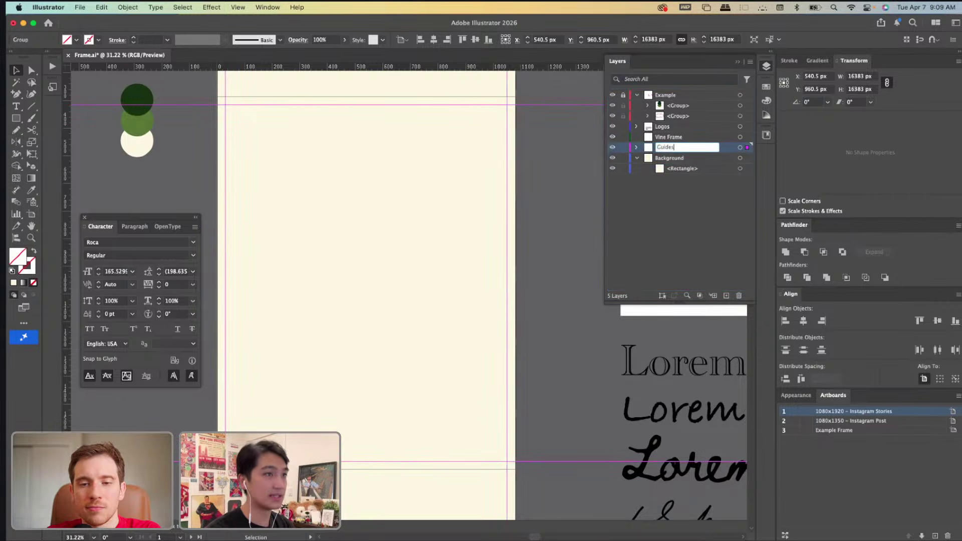
{"action": "key", "text": "Return"}
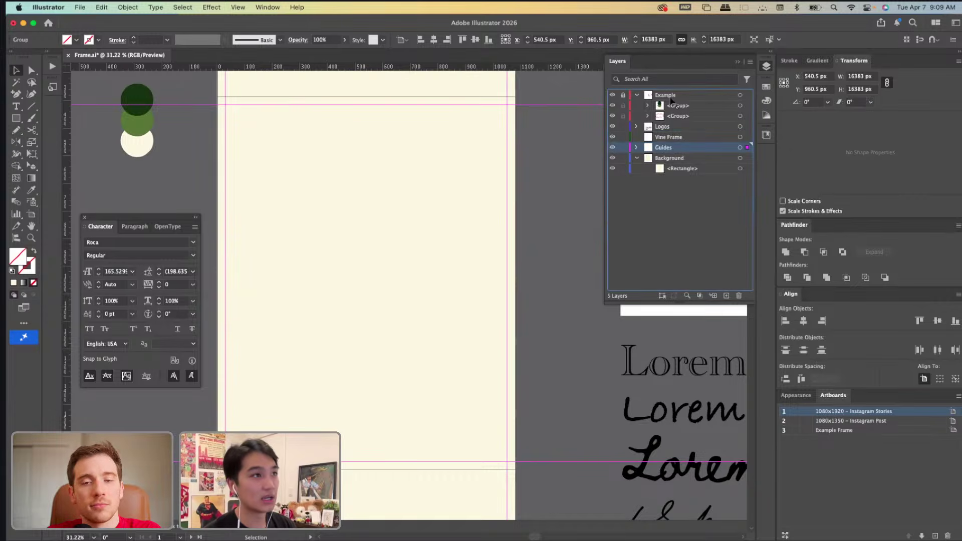
{"action": "left_click_drag", "start_coordinate": [671, 100], "coordinate": [666, 93]}
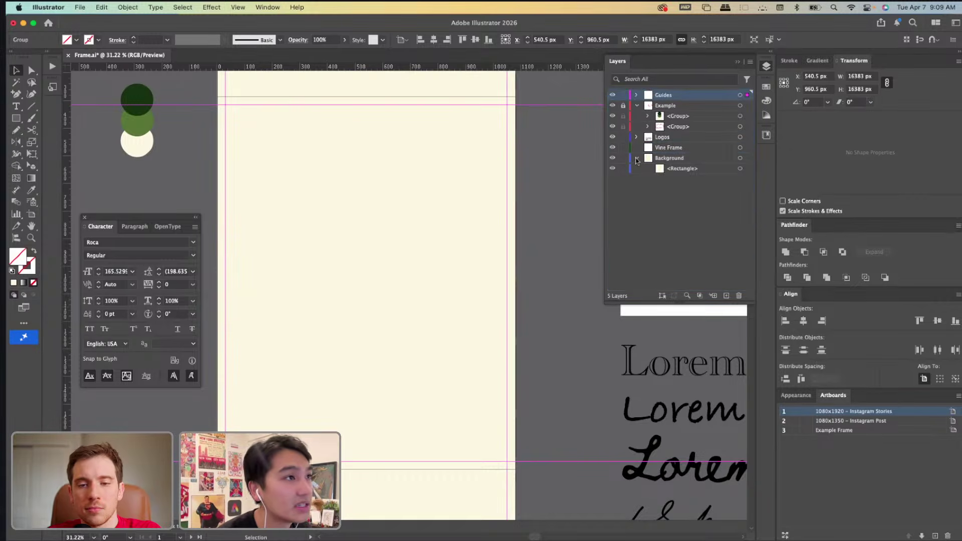
{"action": "left_click", "coordinate": [637, 158]}
Check the fill colour of the cream background rectangle in the Color Picker.
{"action": "key", "text": "a"}
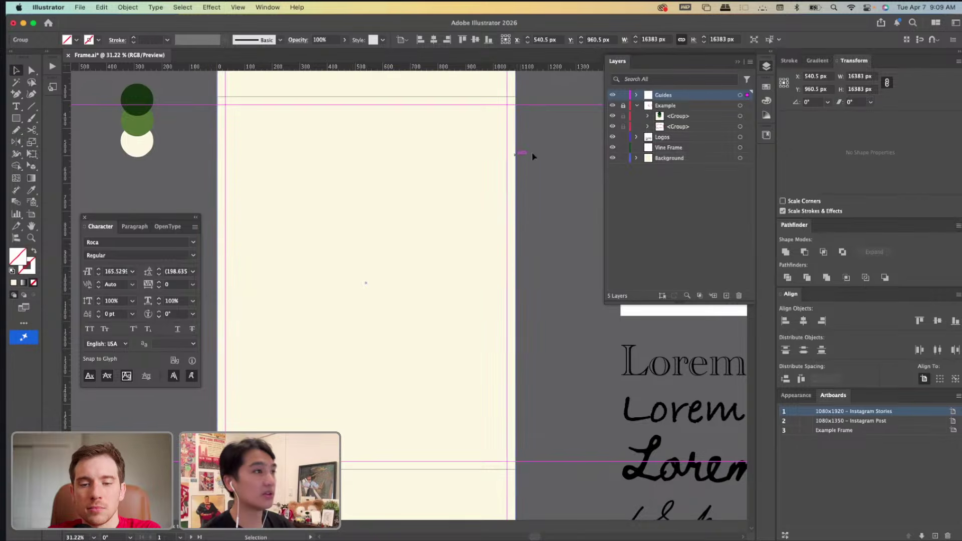
{"action": "left_click", "coordinate": [531, 151]}
{"action": "left_click", "coordinate": [465, 146]}
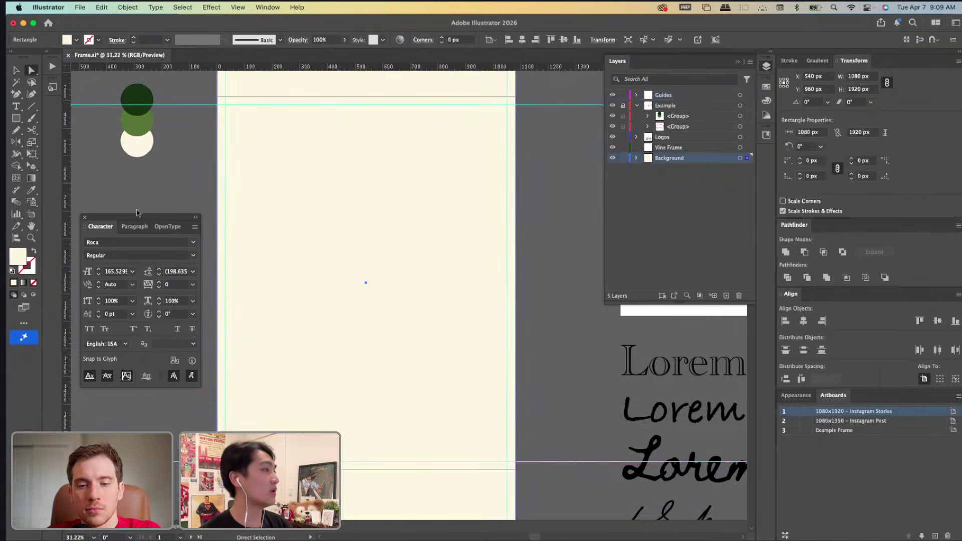
{"action": "double_click", "coordinate": [20, 258]}
{"action": "left_click_drag", "start_coordinate": [712, 182], "coordinate": [409, 163]}
{"action": "left_click", "coordinate": [534, 194]}
{"action": "key", "text": "v"}
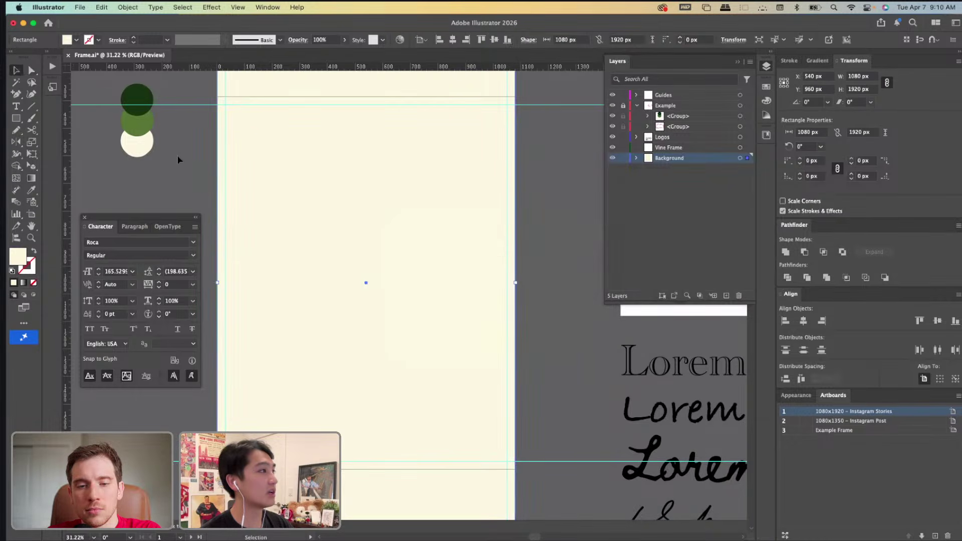
Unlock the Example layer and move the three-circle colour swatch group closer to the stories artboard, to about X -139 px, Y 590 px.
{"action": "left_click", "coordinate": [135, 110]}
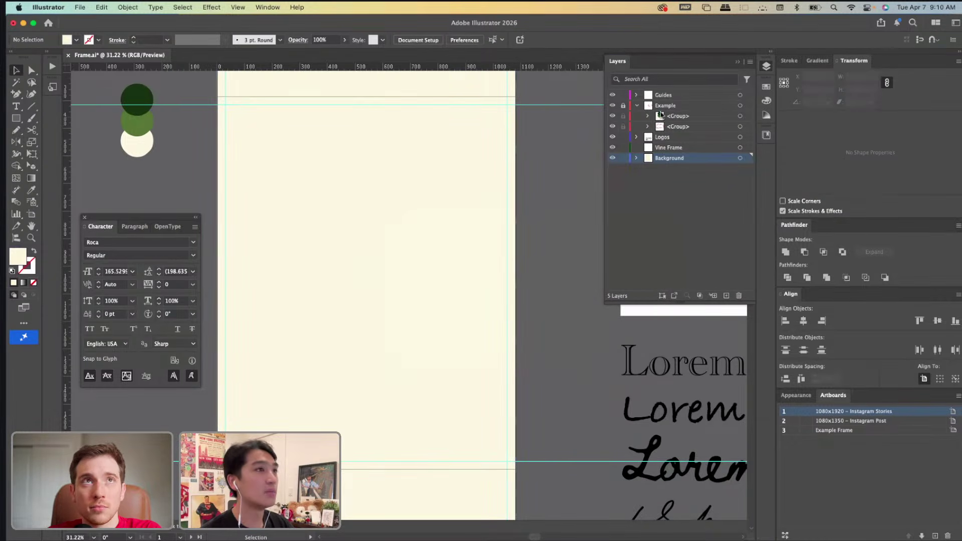
{"action": "left_click", "coordinate": [623, 105]}
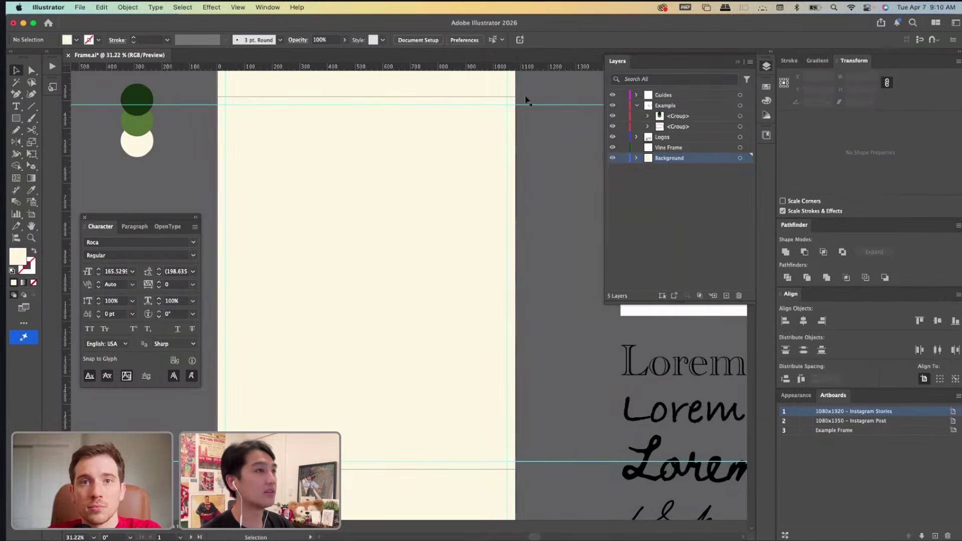
{"action": "left_click", "coordinate": [138, 114]}
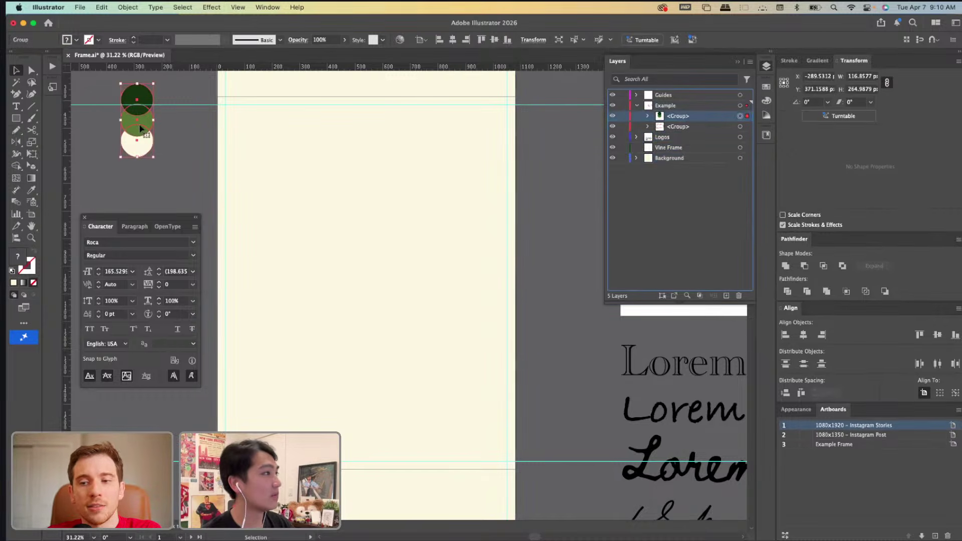
{"action": "left_click_drag", "start_coordinate": [141, 129], "coordinate": [183, 188]}
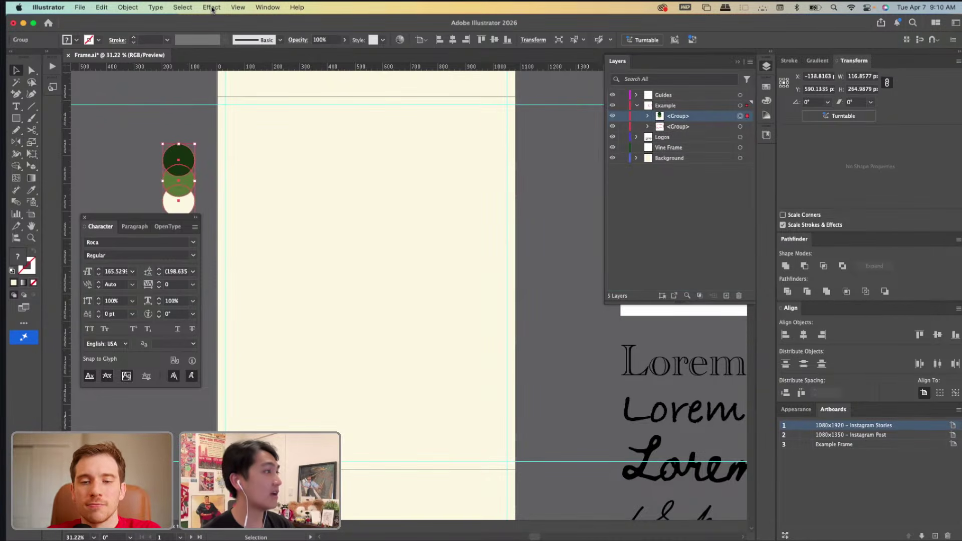
Rasterize the colour swatch group in grayscale to compare its tones, and undo the rasterization.
{"action": "left_click", "coordinate": [212, 8]}
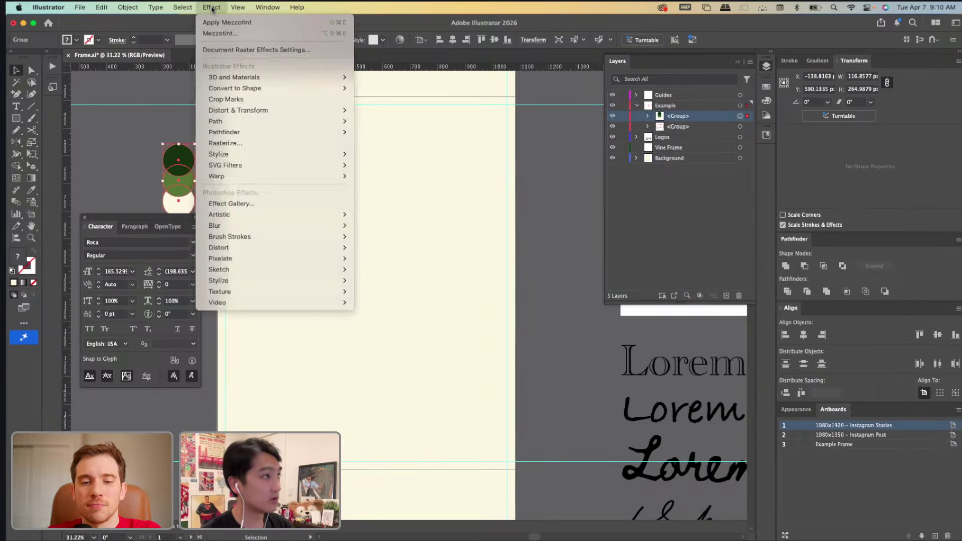
{"action": "left_click", "coordinate": [233, 145]}
{"action": "left_click", "coordinate": [581, 351]}
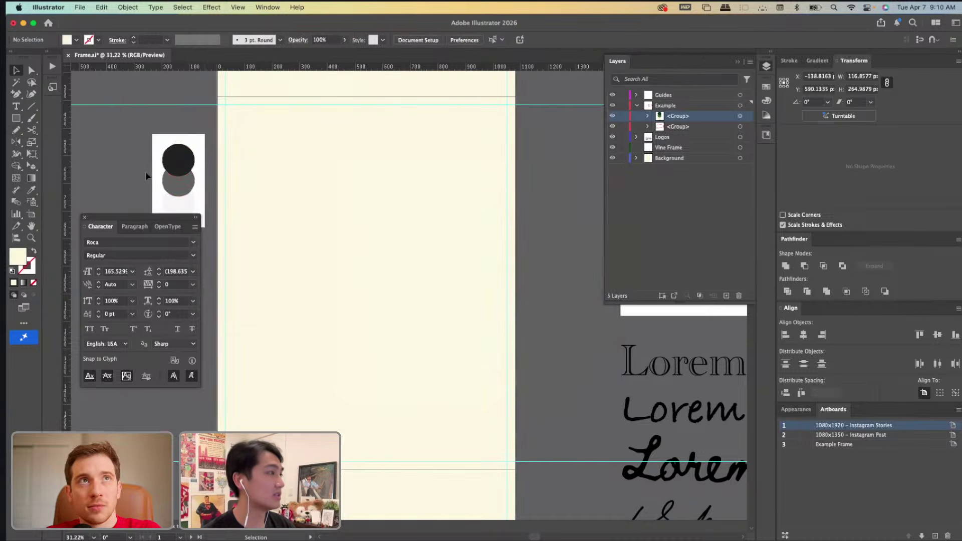
{"action": "scroll", "coordinate": [151, 173], "scroll_direction": "up", "scroll_amount": 3}
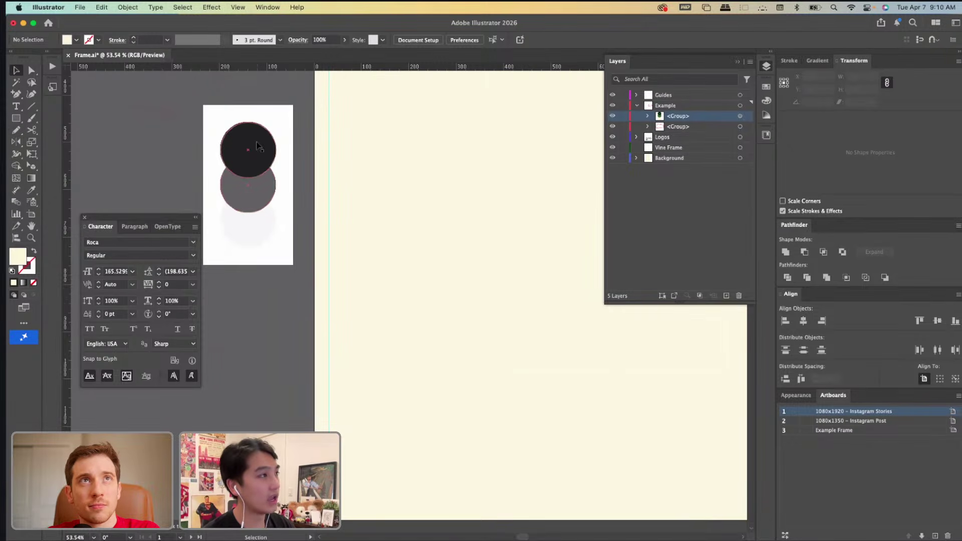
{"action": "left_click", "coordinate": [277, 122]}
{"action": "key", "text": "cmd+z"}
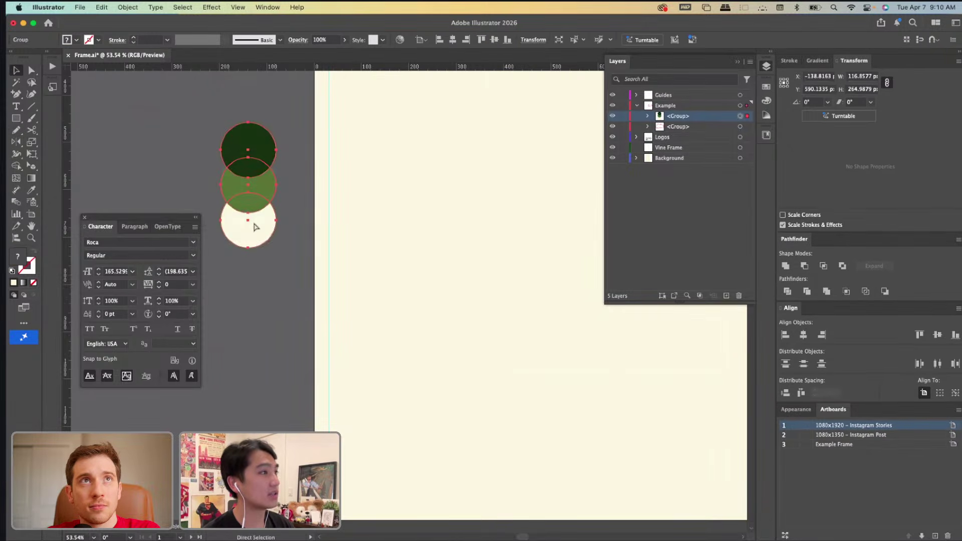
{"action": "left_click", "coordinate": [265, 296]}
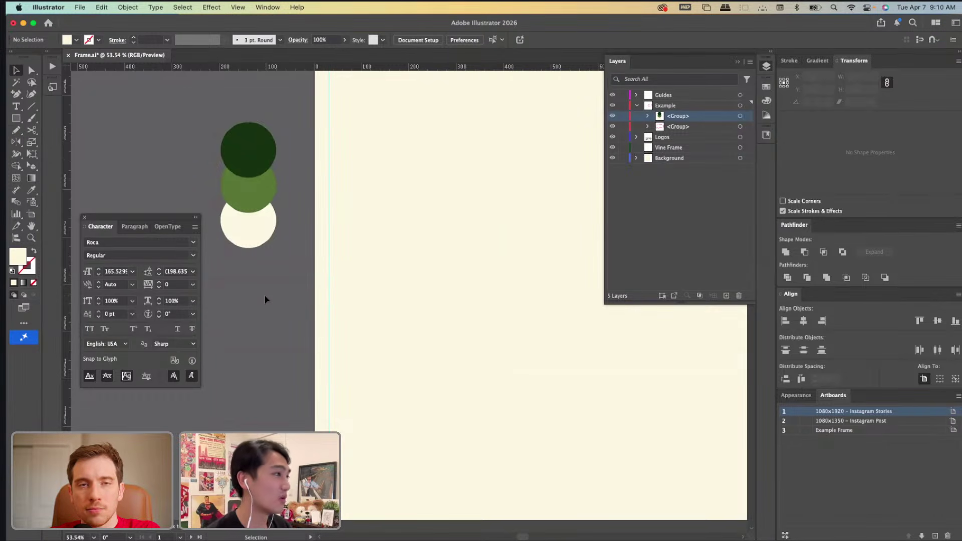
{"action": "scroll", "coordinate": [265, 295], "scroll_direction": "down", "scroll_amount": 3}
{"action": "scroll", "coordinate": [268, 229], "scroll_direction": "up", "scroll_amount": 4}
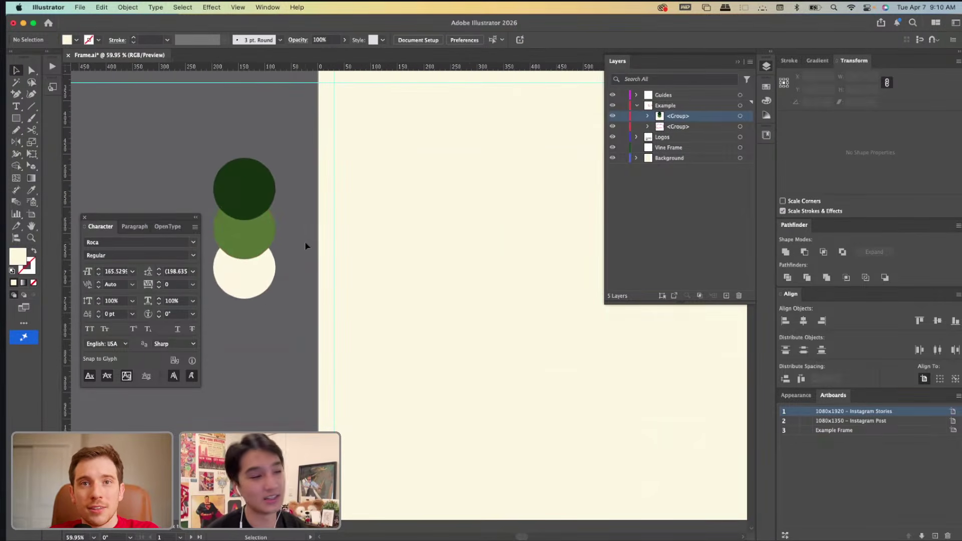
{"action": "left_click", "coordinate": [243, 224]}
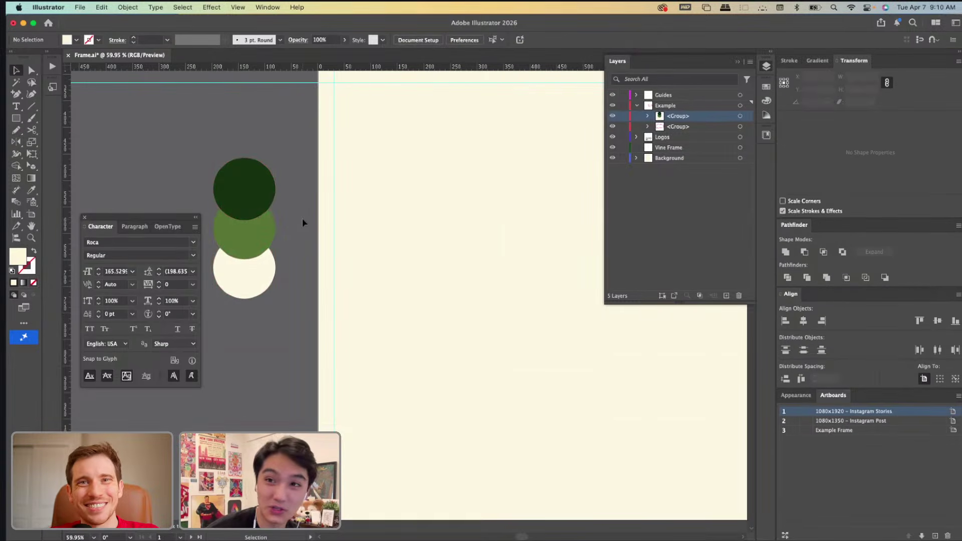
{"action": "left_click", "coordinate": [265, 226]}
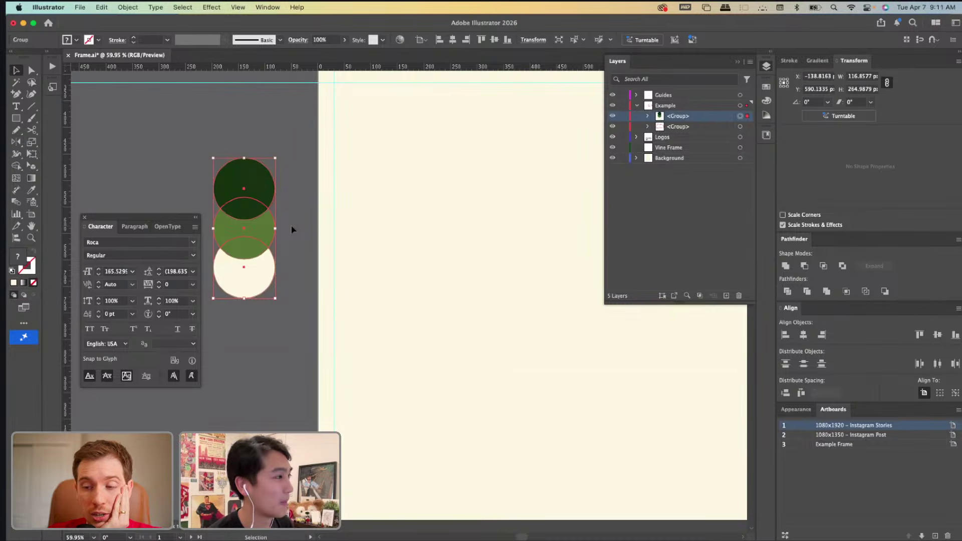
{"action": "left_click", "coordinate": [291, 240]}
{"action": "scroll", "coordinate": [292, 240], "scroll_direction": "right", "scroll_amount": 3}
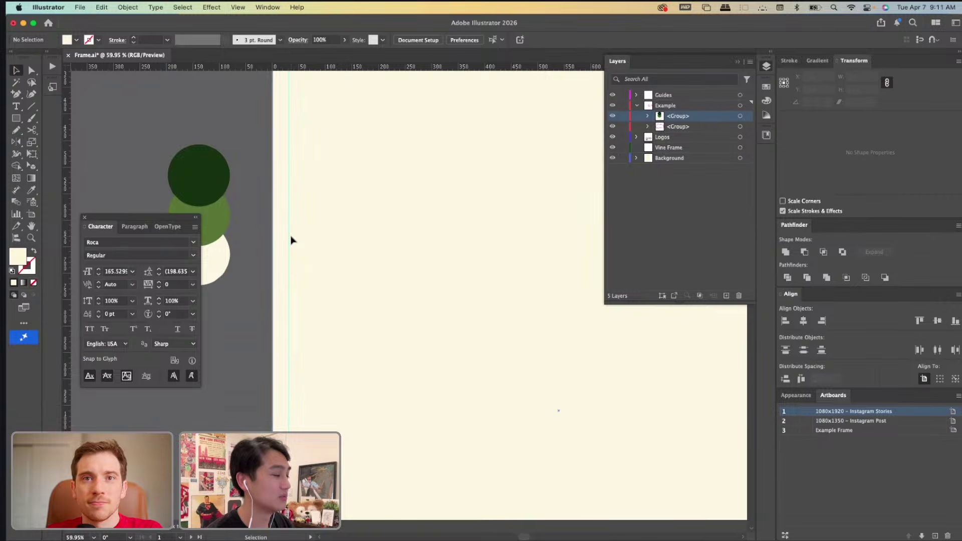
Draw a 1020 × 1290 px ellipse that fills the area inside the four margin guides.
{"action": "scroll", "coordinate": [331, 225], "scroll_direction": "down", "scroll_amount": 5}
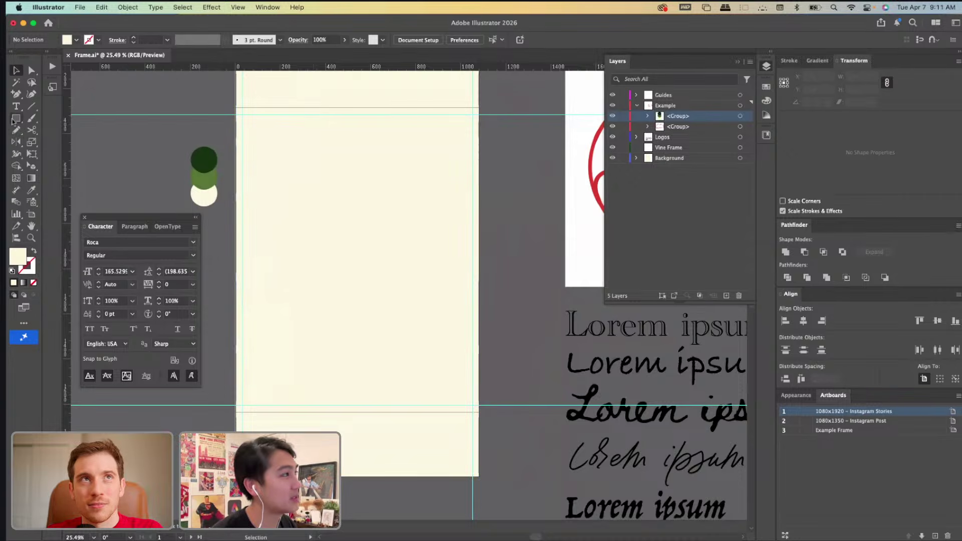
{"action": "left_click_drag", "start_coordinate": [16, 118], "coordinate": [46, 141]}
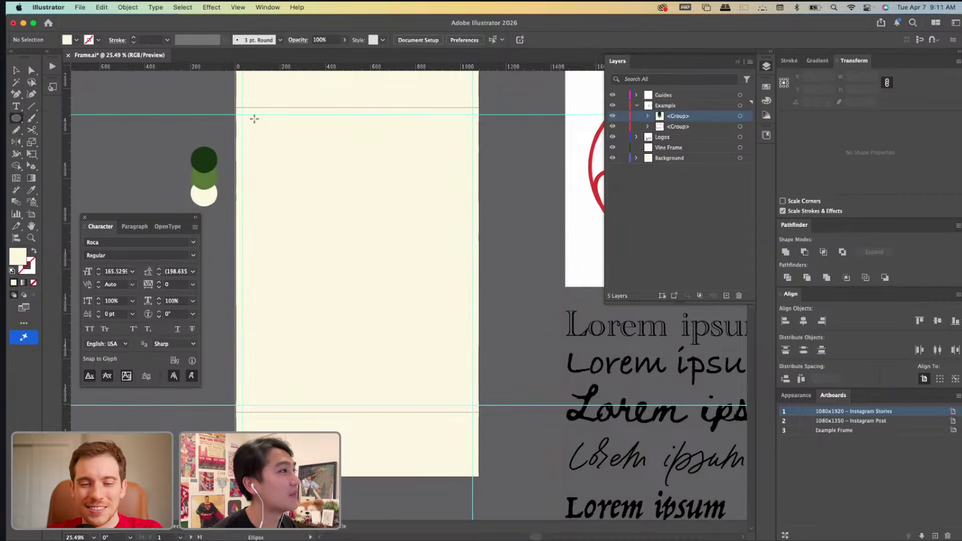
{"action": "left_click_drag", "start_coordinate": [242, 115], "coordinate": [472, 404]}
Move the ellipse from the Example layer into the Vine Frame layer and lock the Example layer.
{"action": "left_click", "coordinate": [704, 116]}
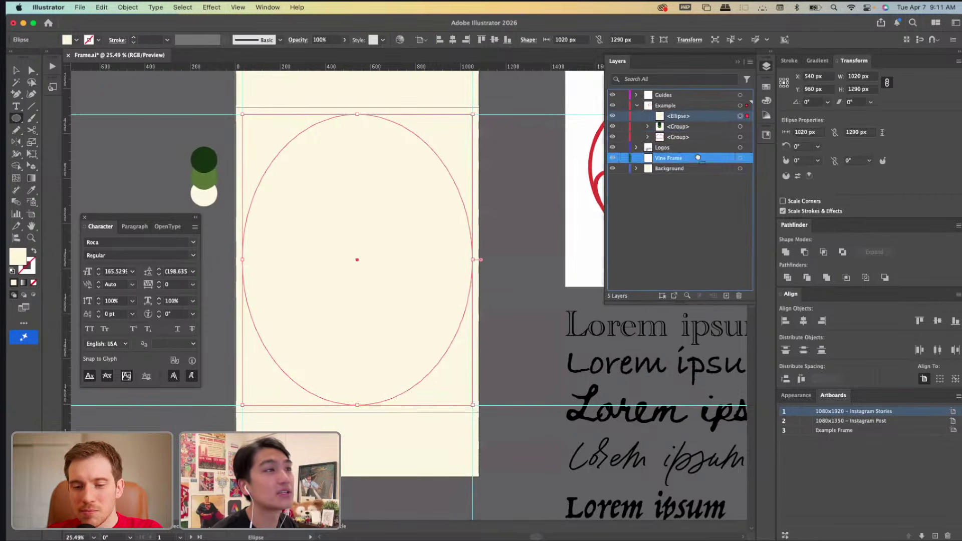
{"action": "left_click_drag", "start_coordinate": [689, 117], "coordinate": [674, 158]}
{"action": "left_click", "coordinate": [623, 105]}
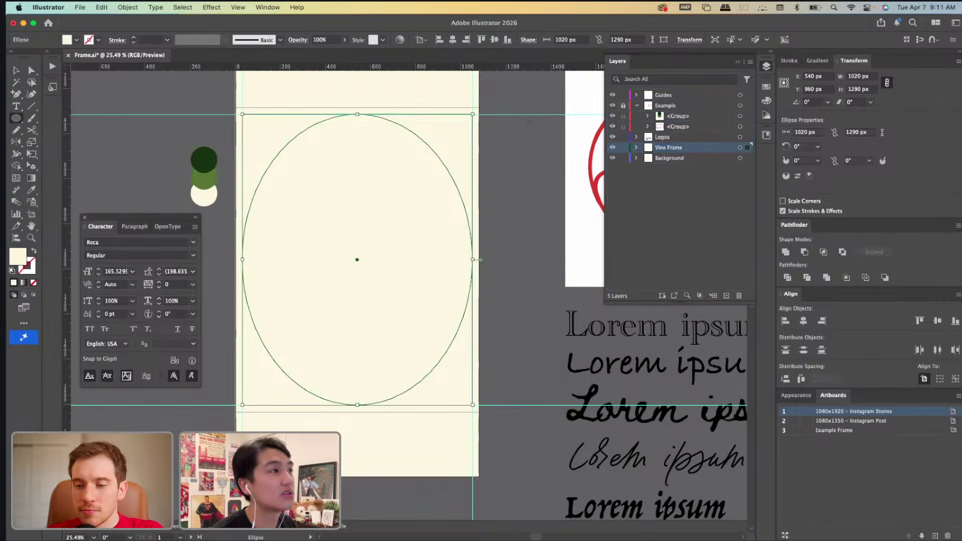
Select the ellipse and push its upper-left side inward using the Warp tool with a large brush.
{"action": "key", "text": "v"}
{"action": "left_click", "coordinate": [500, 165]}
{"action": "left_click", "coordinate": [447, 170]}
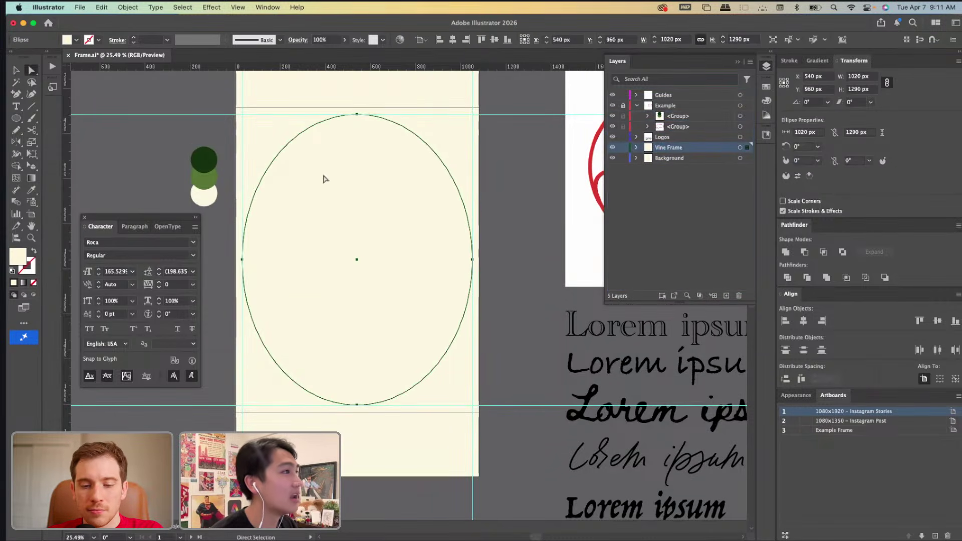
{"action": "key", "text": "shift+r"}
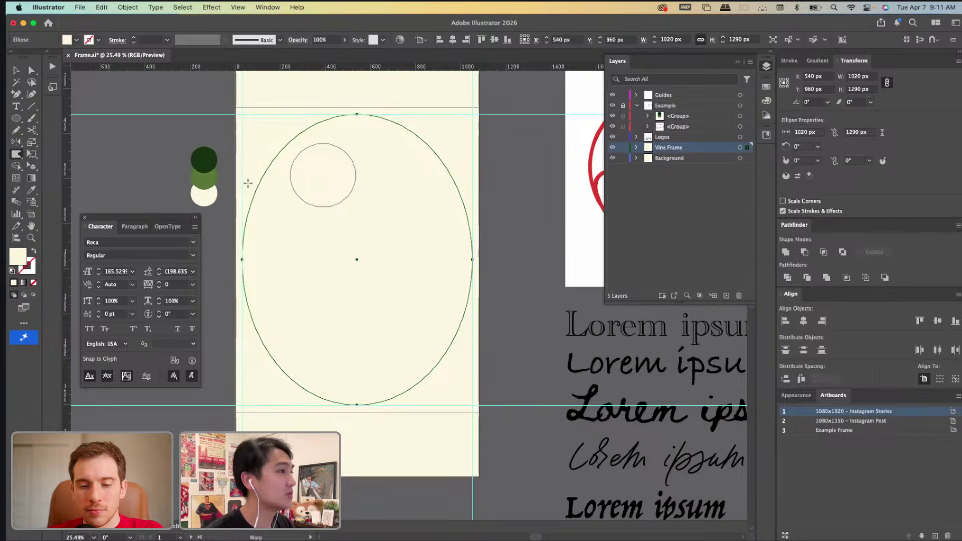
{"action": "left_click", "coordinate": [18, 157]}
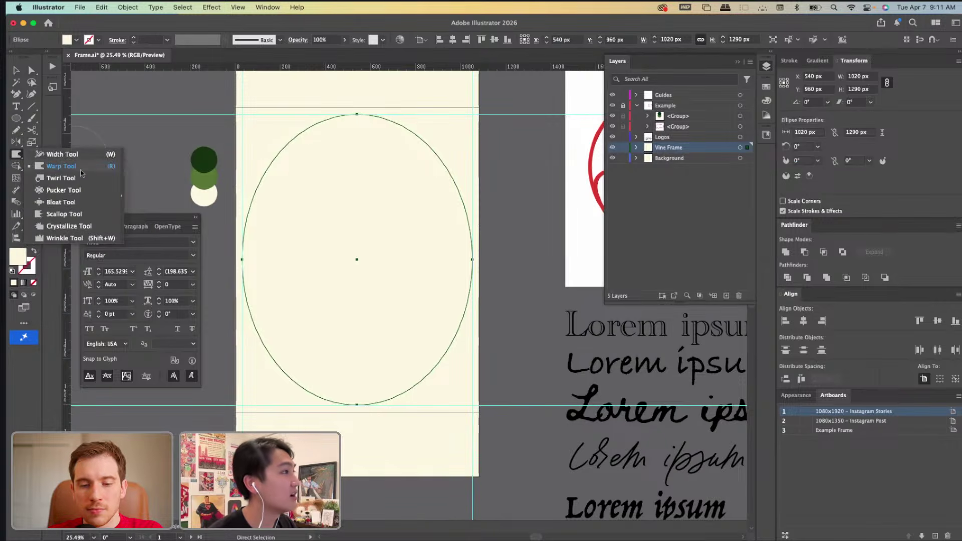
{"action": "left_click", "coordinate": [16, 158]}
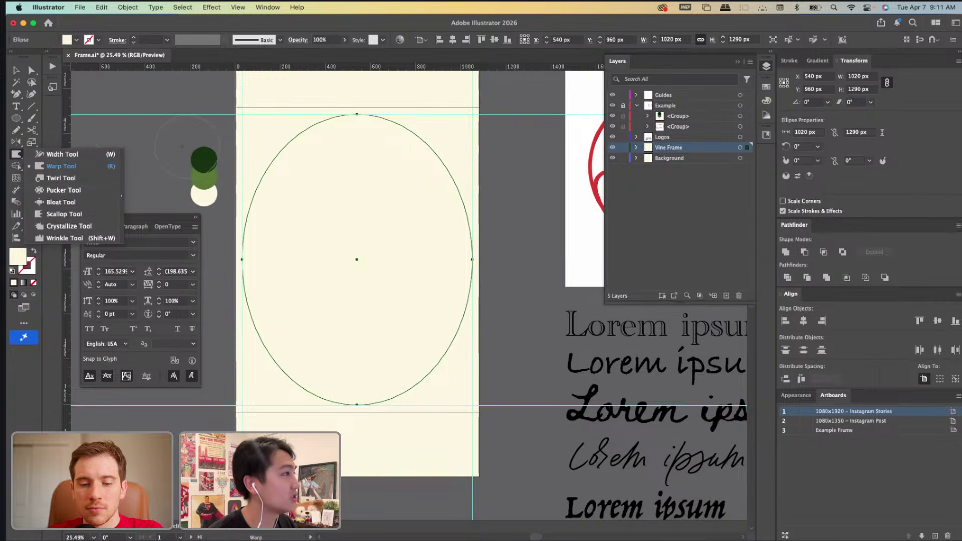
{"action": "left_click", "coordinate": [60, 166]}
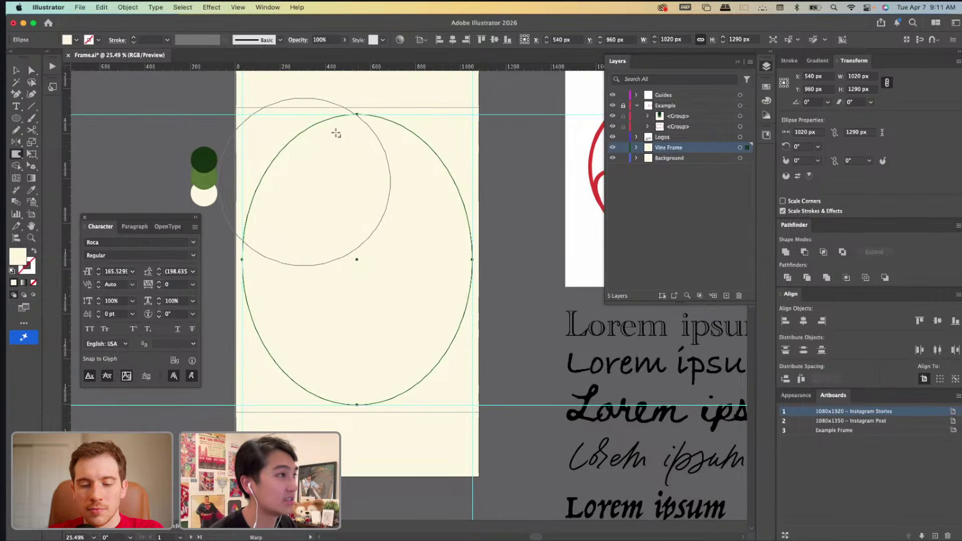
{"action": "left_click_drag", "start_coordinate": [294, 179], "coordinate": [320, 183]}
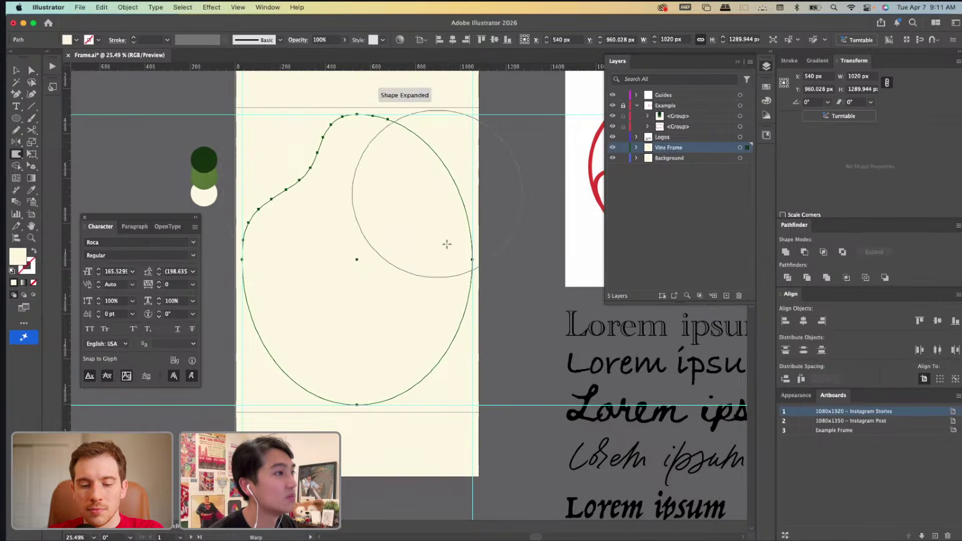
Warp the shape's lower-right side inward into a matching curved dent and refine its contour.
{"action": "mouse_move", "coordinate": [466, 381]}
{"action": "left_mouse_down"}
{"action": "mouse_move", "coordinate": [428, 342]}
{"action": "mouse_move", "coordinate": [386, 323]}
{"action": "mouse_move", "coordinate": [412, 348]}
{"action": "mouse_move", "coordinate": [396, 335]}
{"action": "left_mouse_up"}
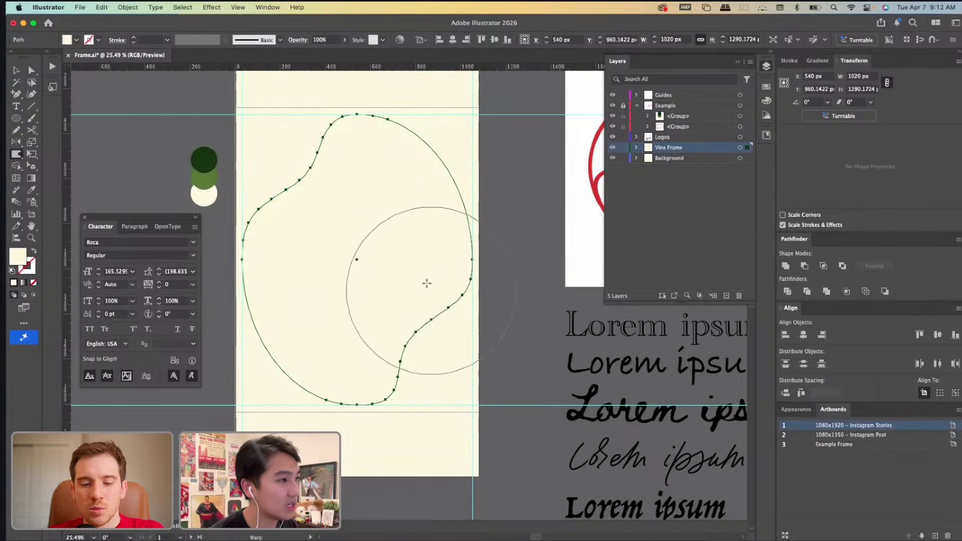
{"action": "mouse_move", "coordinate": [427, 282]}
{"action": "left_mouse_down"}
{"action": "mouse_move", "coordinate": [427, 335]}
{"action": "mouse_move", "coordinate": [423, 329]}
{"action": "left_mouse_up"}
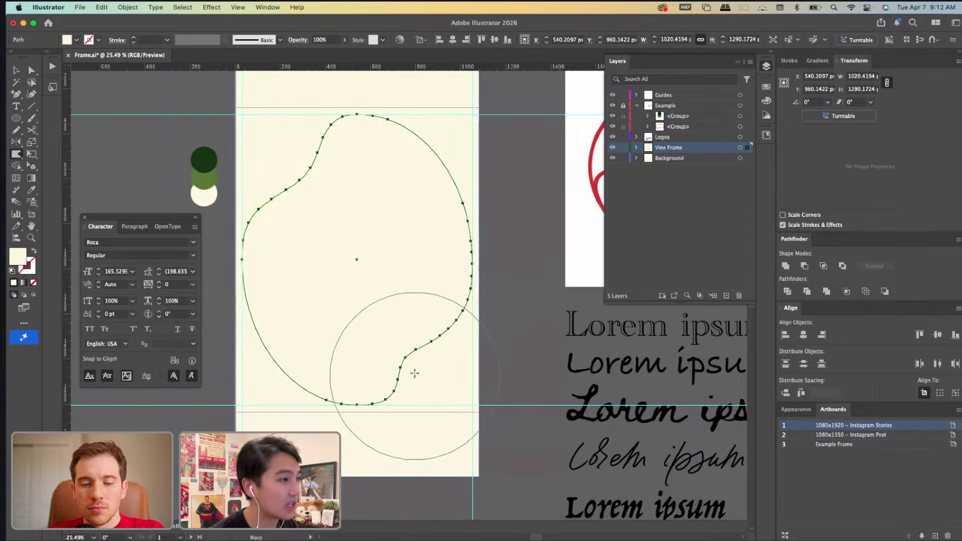
{"action": "mouse_move", "coordinate": [410, 370]}
{"action": "left_mouse_down"}
{"action": "mouse_move", "coordinate": [401, 361]}
{"action": "mouse_move", "coordinate": [360, 376]}
{"action": "left_mouse_up"}
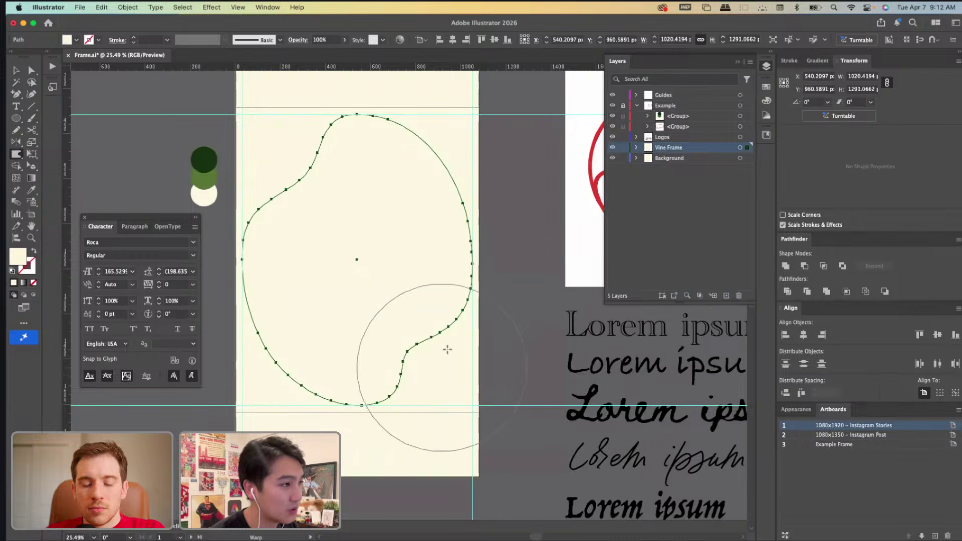
Refine the shape's upper-left and lower-right dents and bulge its upper-right side outward with the Warp tool.
{"action": "mouse_move", "coordinate": [447, 344]}
{"action": "left_mouse_down"}
{"action": "mouse_move", "coordinate": [446, 321]}
{"action": "mouse_move", "coordinate": [453, 362]}
{"action": "mouse_move", "coordinate": [426, 372]}
{"action": "mouse_move", "coordinate": [428, 359]}
{"action": "mouse_move", "coordinate": [451, 350]}
{"action": "left_mouse_up"}
{"action": "left_click_drag", "start_coordinate": [326, 180], "coordinate": [307, 150]}
{"action": "mouse_move", "coordinate": [282, 217]}
{"action": "left_mouse_down"}
{"action": "mouse_move", "coordinate": [279, 208]}
{"action": "mouse_move", "coordinate": [249, 237]}
{"action": "left_mouse_up"}
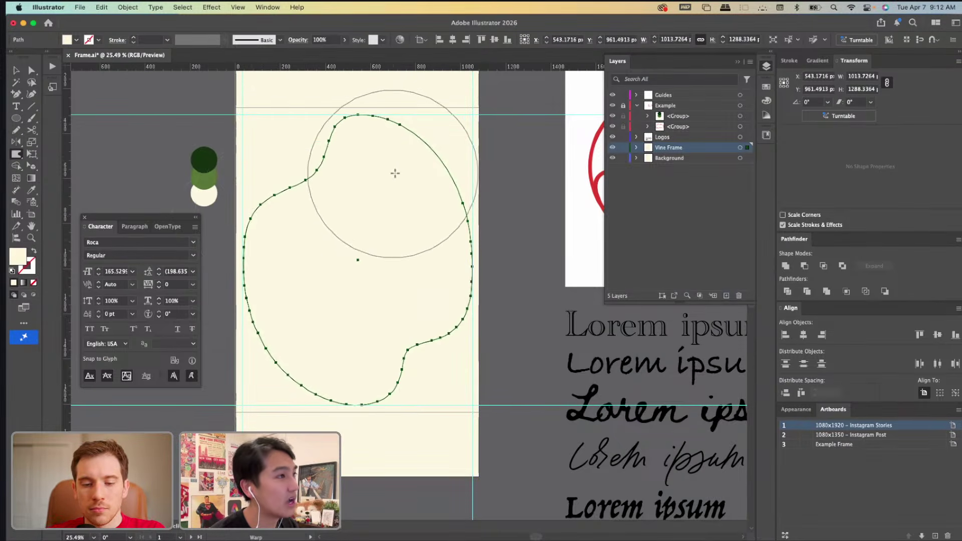
{"action": "left_click_drag", "start_coordinate": [395, 172], "coordinate": [409, 167]}
{"action": "mouse_move", "coordinate": [409, 180]}
{"action": "left_mouse_down"}
{"action": "mouse_move", "coordinate": [421, 174]}
{"action": "mouse_move", "coordinate": [384, 171]}
{"action": "mouse_move", "coordinate": [411, 191]}
{"action": "mouse_move", "coordinate": [420, 215]}
{"action": "left_mouse_up"}
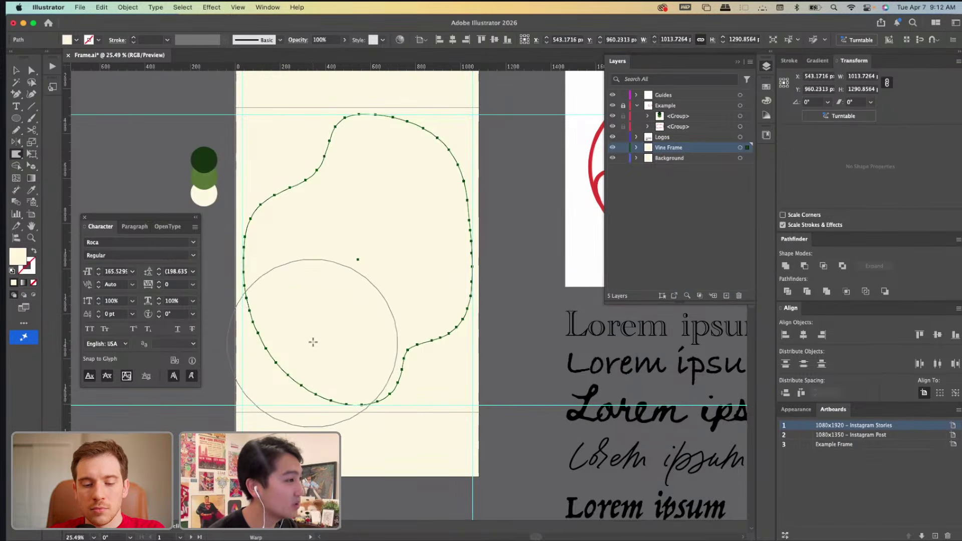
Warp the shape's lower-left side outward into a fuller corner, reshape the upper-left dent, and deselect the shape.
{"action": "mouse_move", "coordinate": [311, 345]}
{"action": "left_mouse_down"}
{"action": "mouse_move", "coordinate": [277, 377]}
{"action": "mouse_move", "coordinate": [303, 335]}
{"action": "mouse_move", "coordinate": [283, 332]}
{"action": "mouse_move", "coordinate": [299, 293]}
{"action": "mouse_move", "coordinate": [369, 307]}
{"action": "left_mouse_up"}
{"action": "left_click_drag", "start_coordinate": [324, 191], "coordinate": [324, 172]}
{"action": "left_click_drag", "start_coordinate": [275, 215], "coordinate": [265, 195]}
{"action": "left_click_drag", "start_coordinate": [317, 139], "coordinate": [314, 149]}
{"action": "left_click_drag", "start_coordinate": [282, 209], "coordinate": [282, 201]}
{"action": "key", "text": "v"}
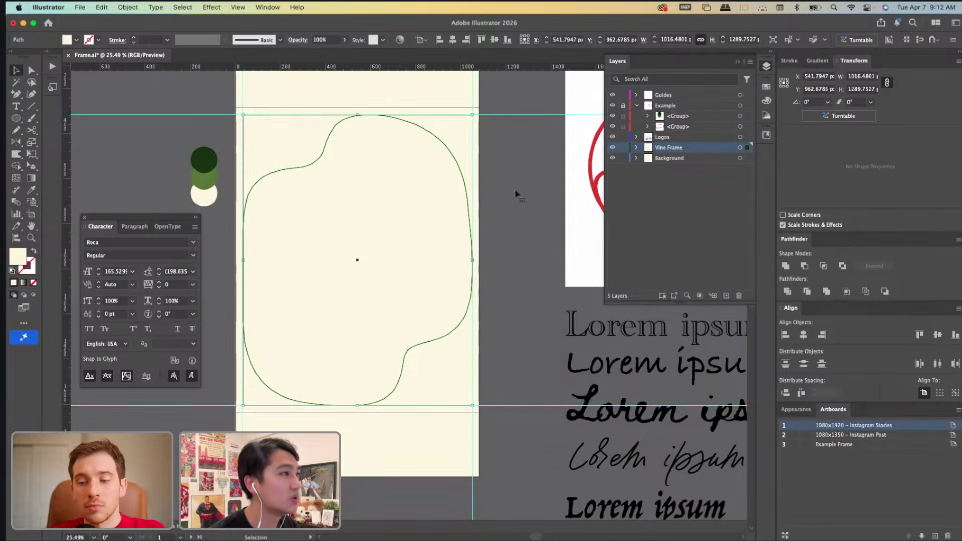
{"action": "left_click", "coordinate": [495, 181]}
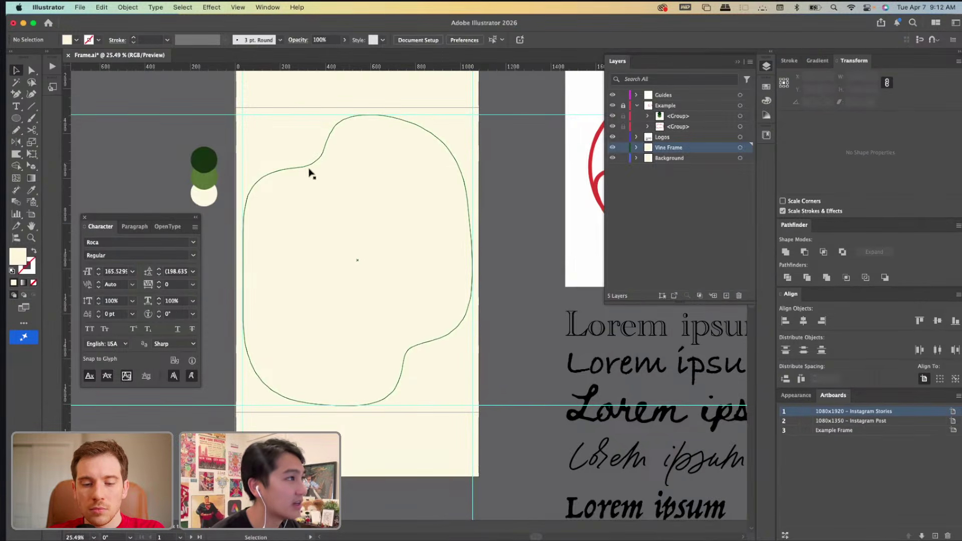
Select the warped shape for smoothing and move the Character panel clear of the smoothing slider.
{"action": "left_click", "coordinate": [440, 337]}
{"action": "key", "text": "shift+n"}
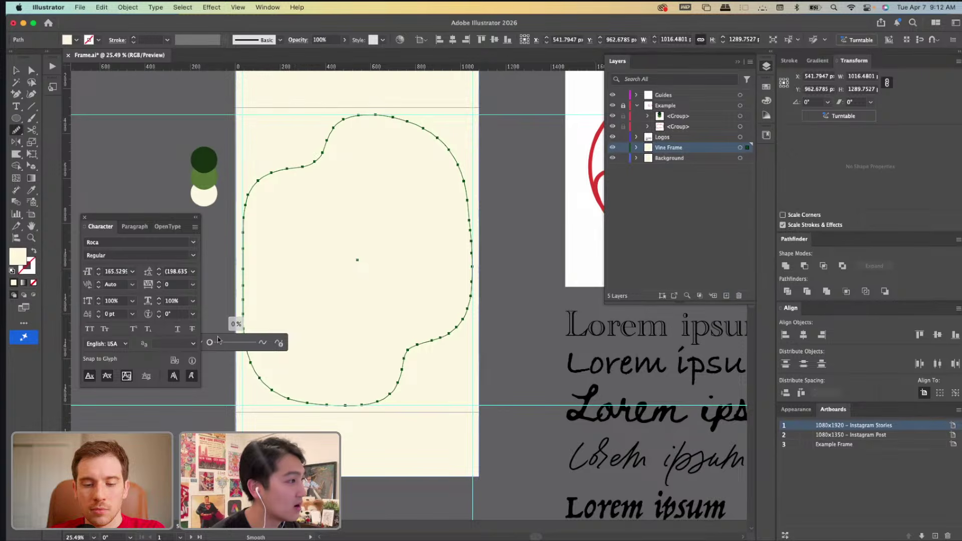
{"action": "left_click_drag", "start_coordinate": [89, 216], "coordinate": [83, 137]}
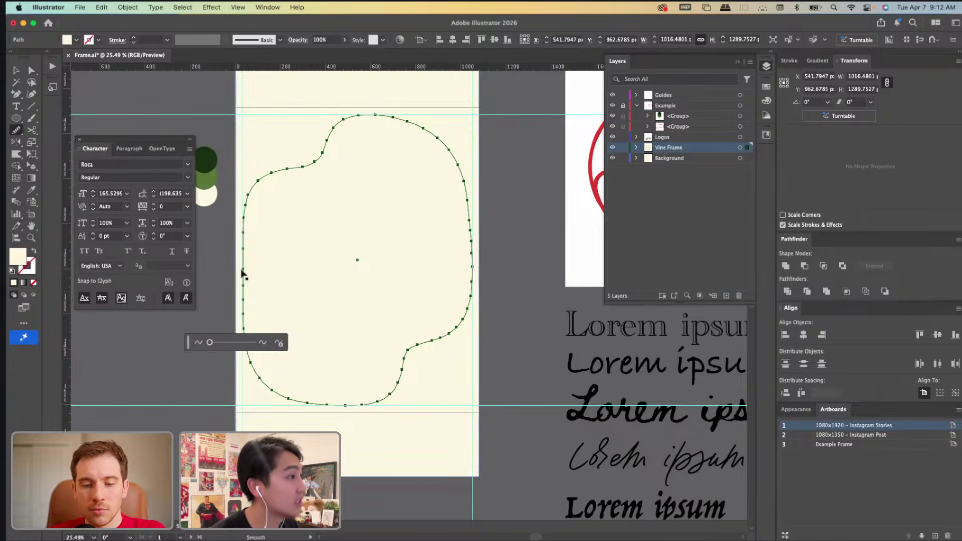
{"action": "key", "text": "v"}
{"action": "right_click", "coordinate": [242, 273]}
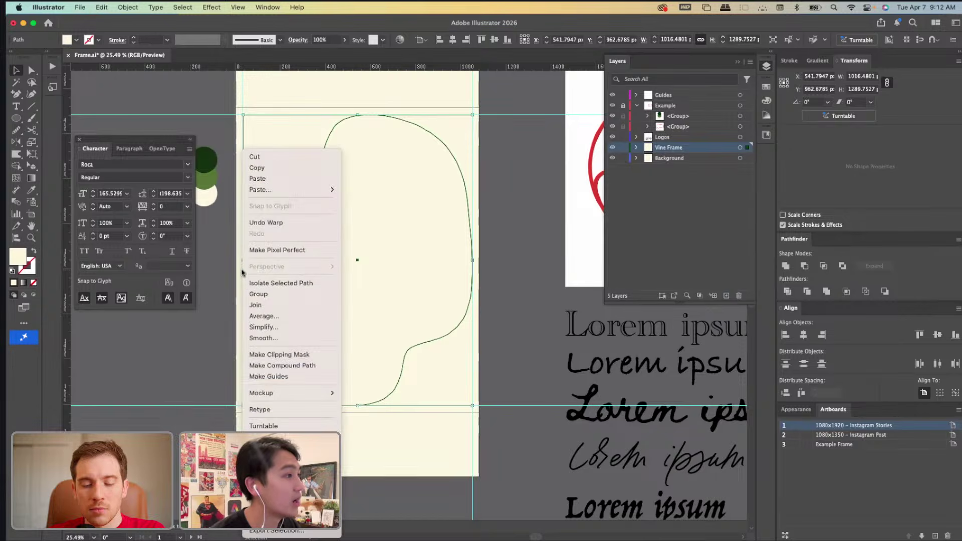
{"action": "left_click", "coordinate": [264, 338]}
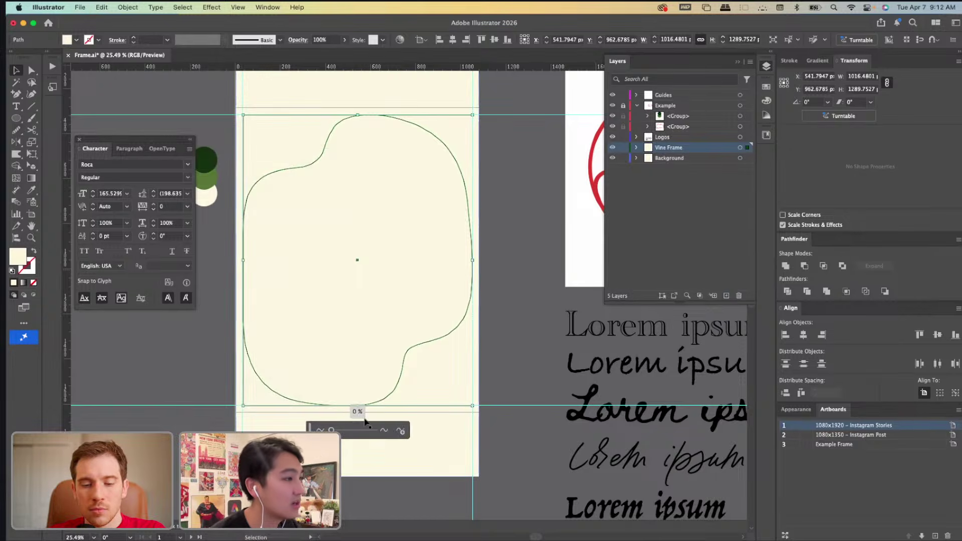
{"action": "left_click_drag", "start_coordinate": [335, 437], "coordinate": [334, 271]}
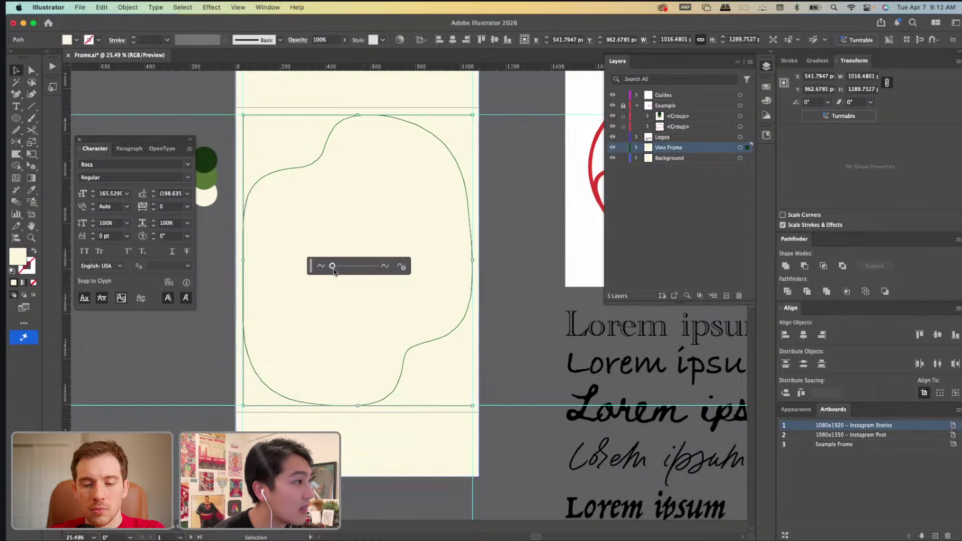
{"action": "left_click", "coordinate": [324, 165]}
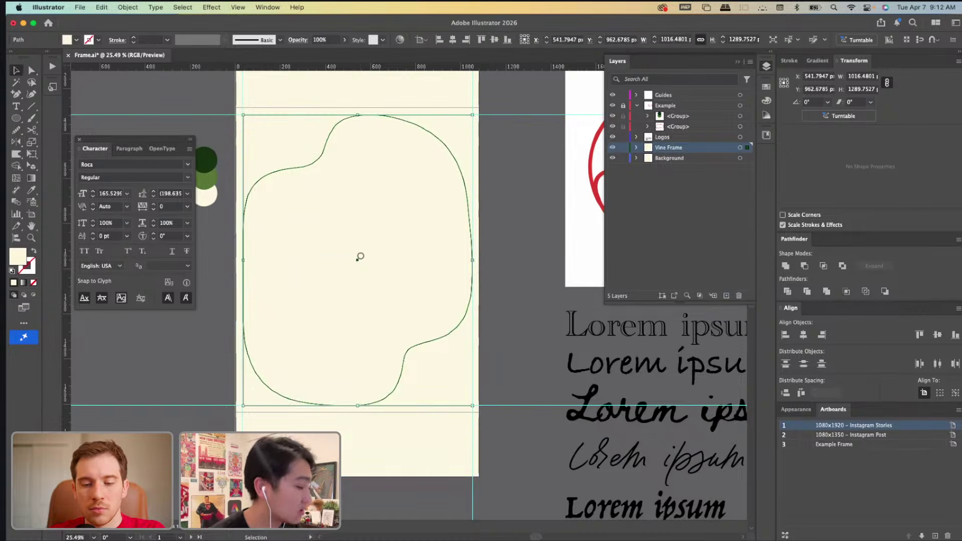
Smooth the warped shape's path with the Smooth tool at about 32% to reduce its anchor points.
{"action": "key", "text": "shift+s"}
{"action": "left_click_drag", "start_coordinate": [191, 345], "coordinate": [341, 245]}
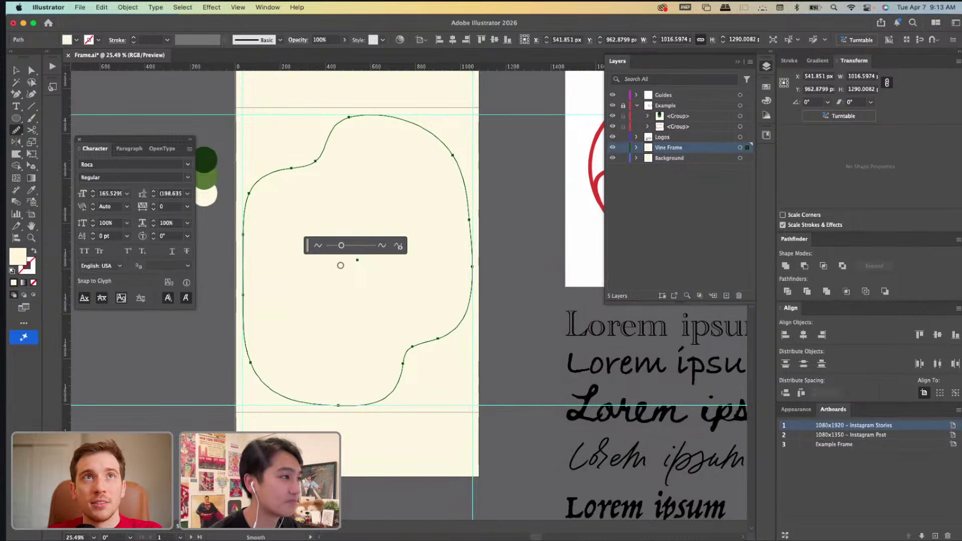
{"action": "left_click_drag", "start_coordinate": [341, 246], "coordinate": [329, 246]}
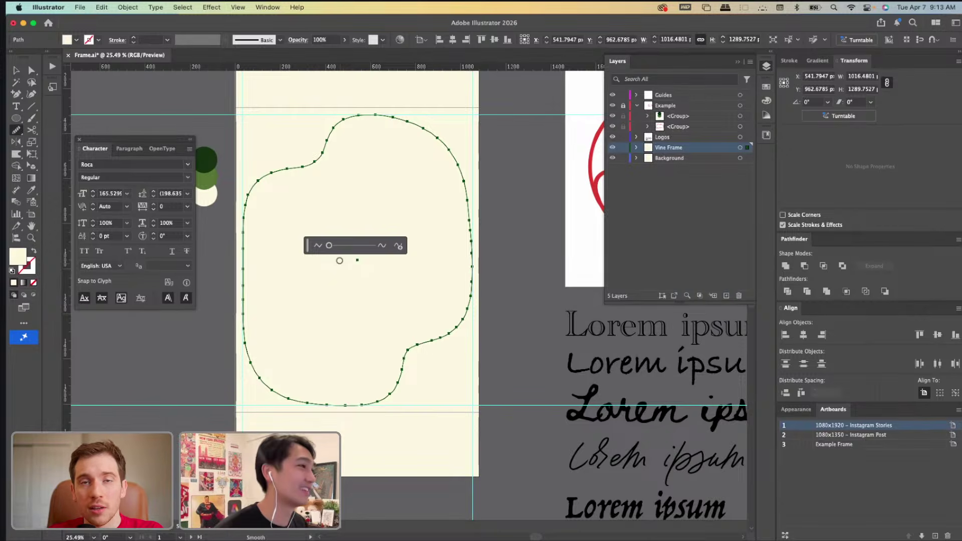
{"action": "scroll", "coordinate": [339, 260], "scroll_direction": "right", "scroll_amount": 1}
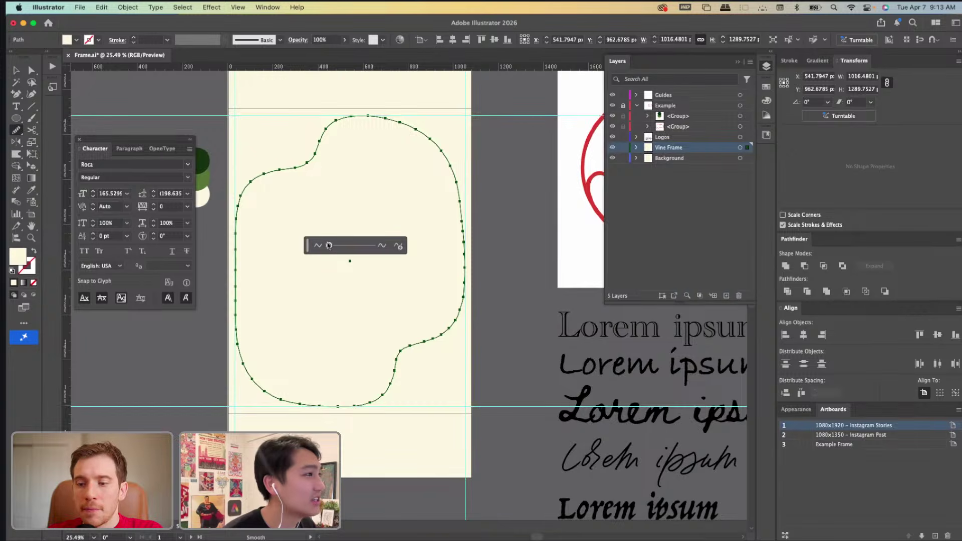
{"action": "left_click_drag", "start_coordinate": [328, 245], "coordinate": [339, 247]}
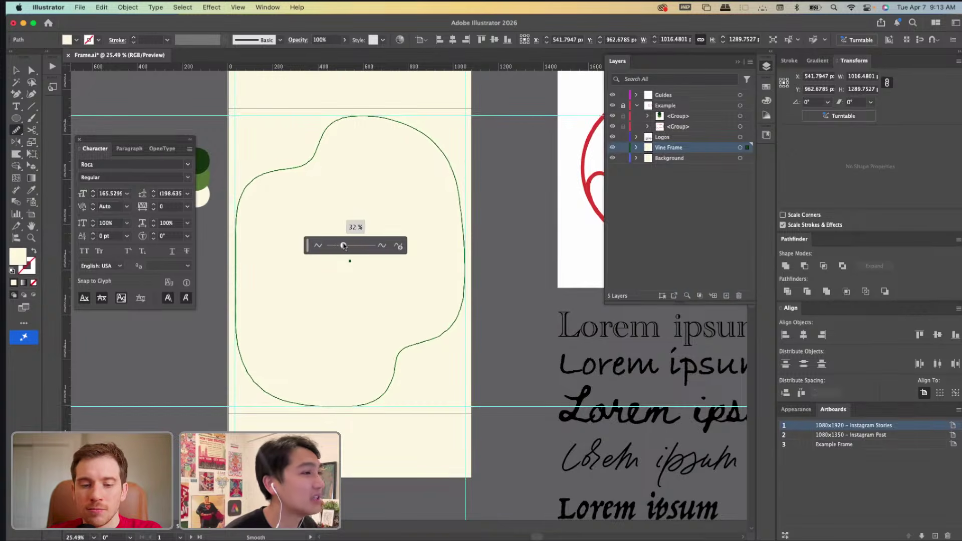
Delete the extra anchor on the shape's right side and move the upper-right anchor outward to about X 1002 px, Y 501 px.
{"action": "key", "text": "a"}
{"action": "left_click", "coordinate": [462, 220]}
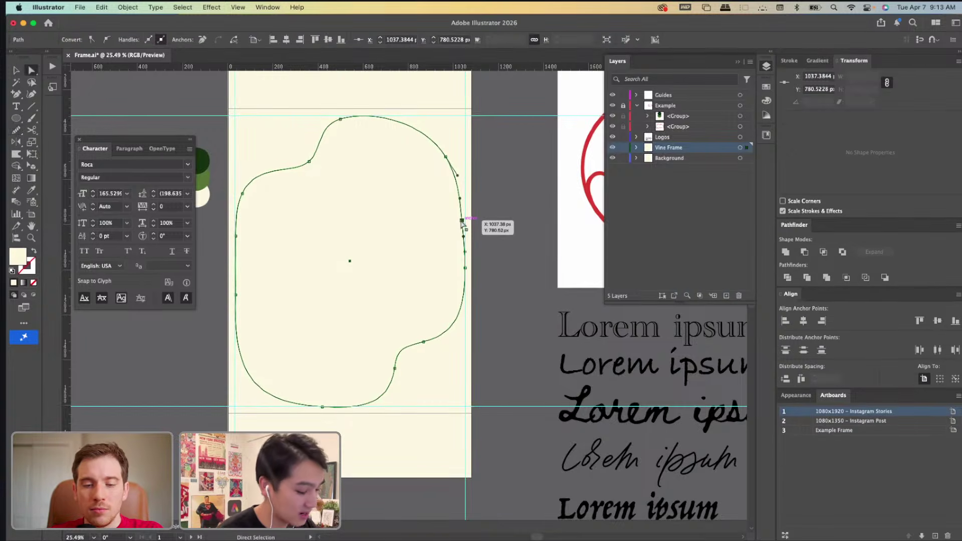
{"action": "left_click", "coordinate": [445, 158]}
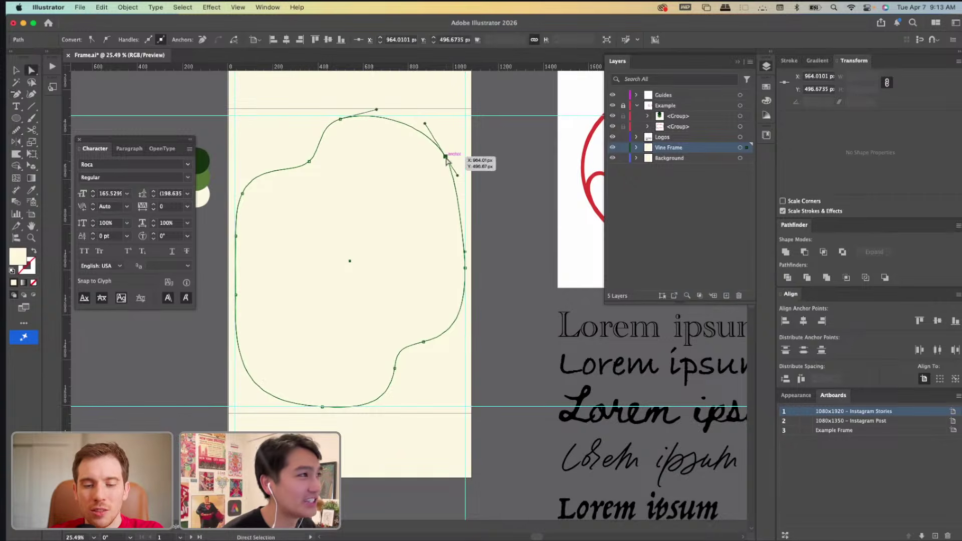
{"action": "left_click_drag", "start_coordinate": [447, 160], "coordinate": [455, 161]}
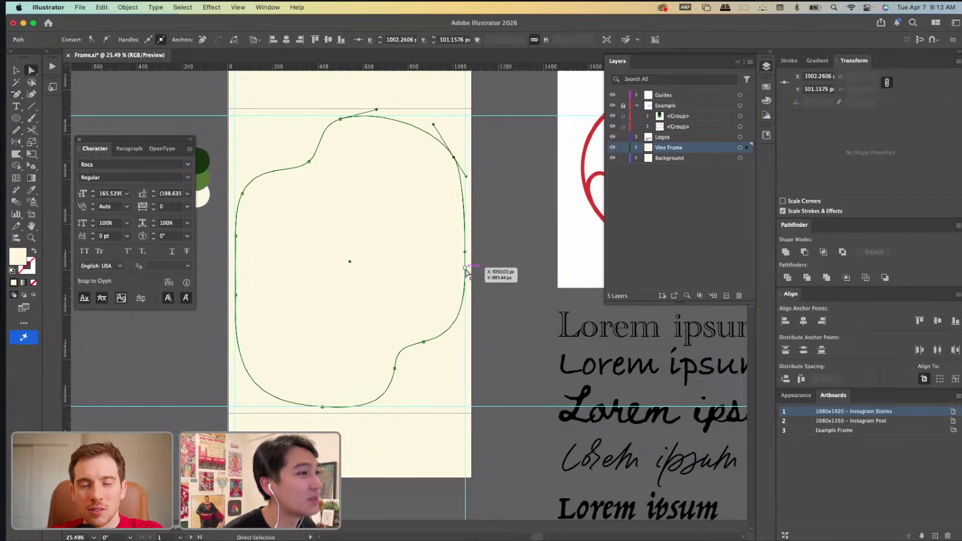
{"action": "left_click", "coordinate": [465, 269]}
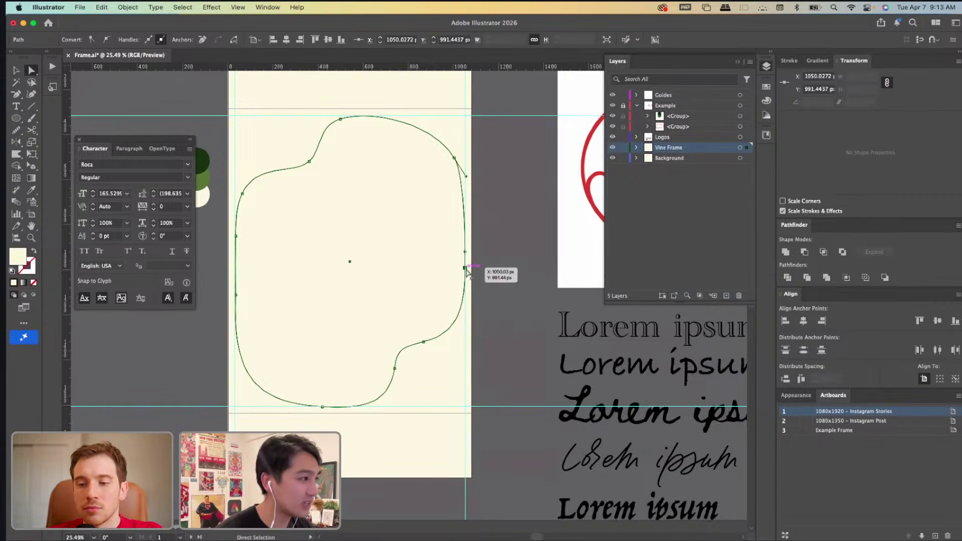
{"action": "scroll", "coordinate": [370, 266], "scroll_direction": "up", "scroll_amount": 1}
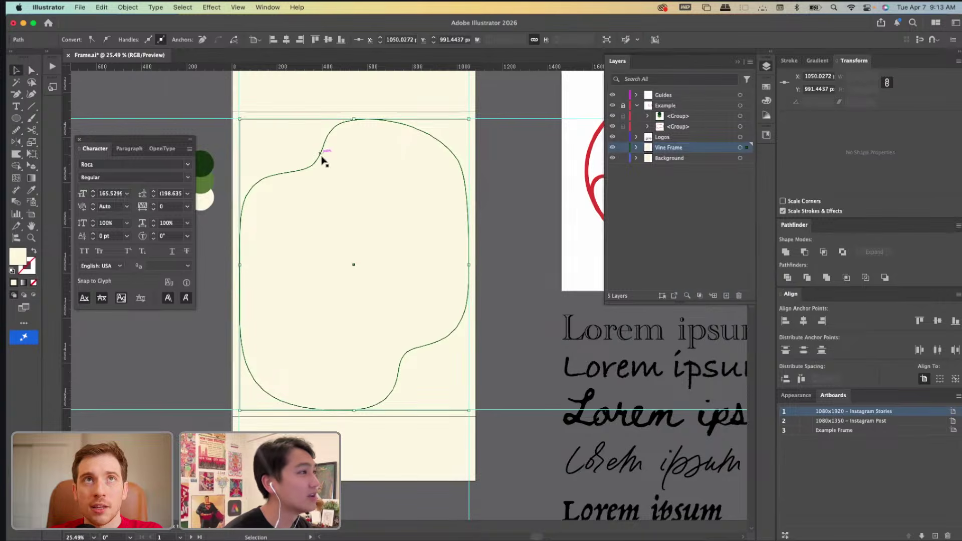
Level the bottom anchor's handles horizontally and align the anchor with the bottom margin guide.
{"action": "key", "text": "v"}
{"action": "key", "text": "a"}
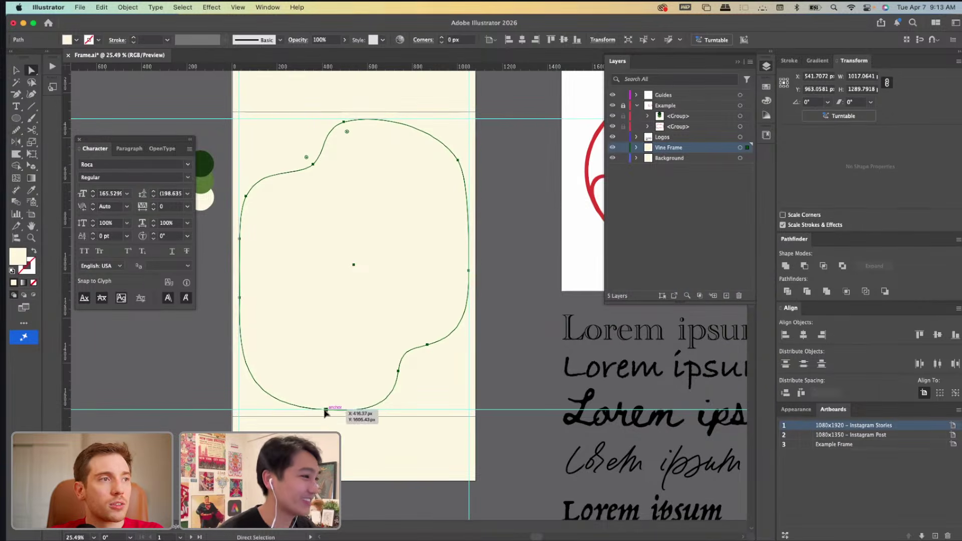
{"action": "left_click", "coordinate": [357, 410]}
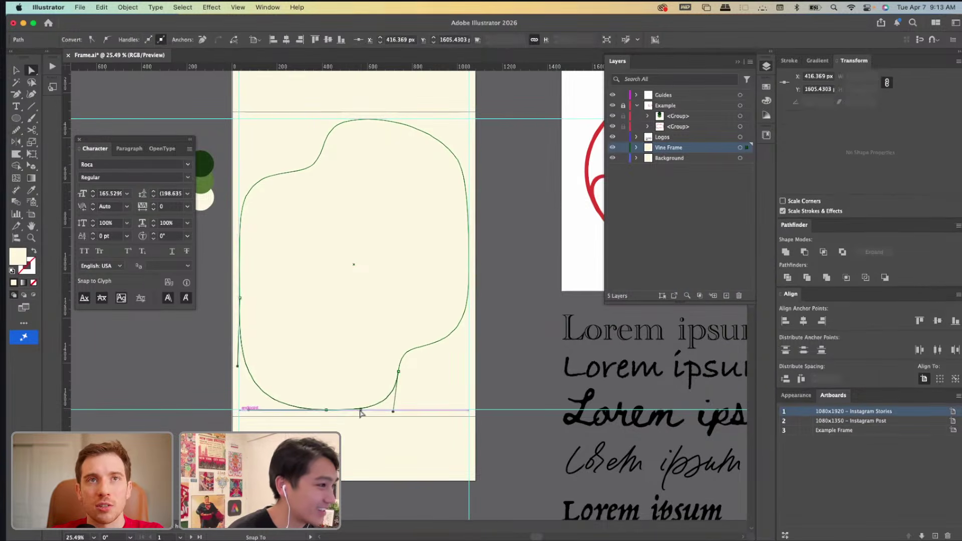
{"action": "left_click_drag", "start_coordinate": [326, 410], "coordinate": [326, 403]}
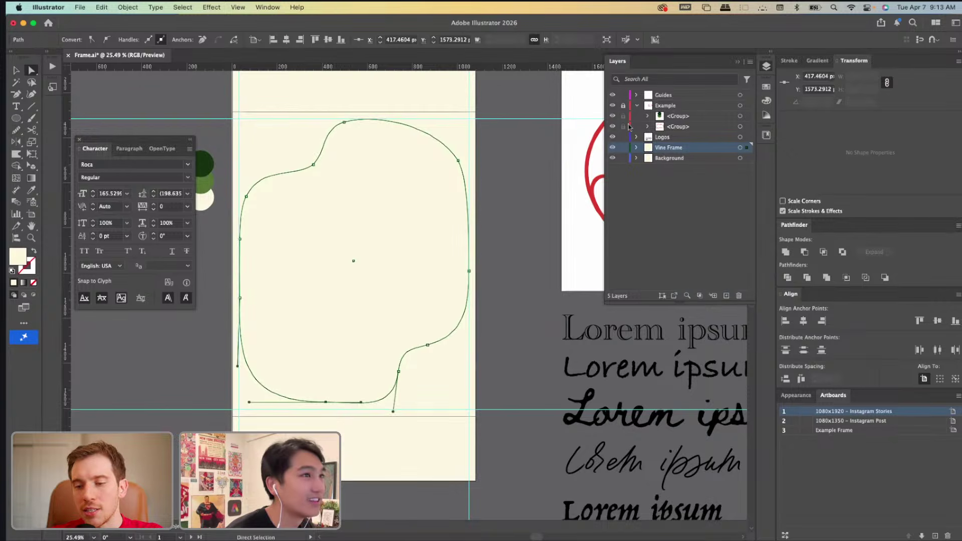
{"action": "left_click", "coordinate": [328, 410]}
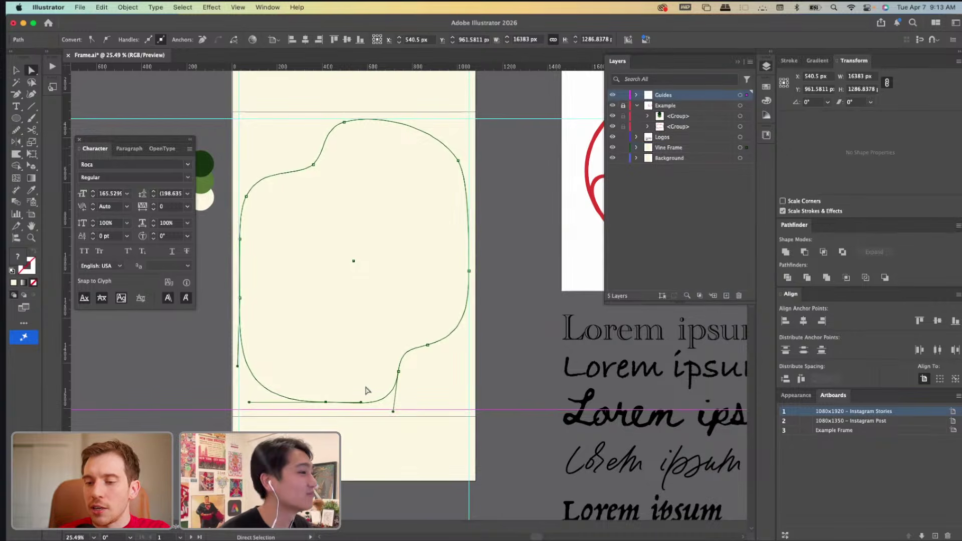
{"action": "left_click", "coordinate": [636, 96]}
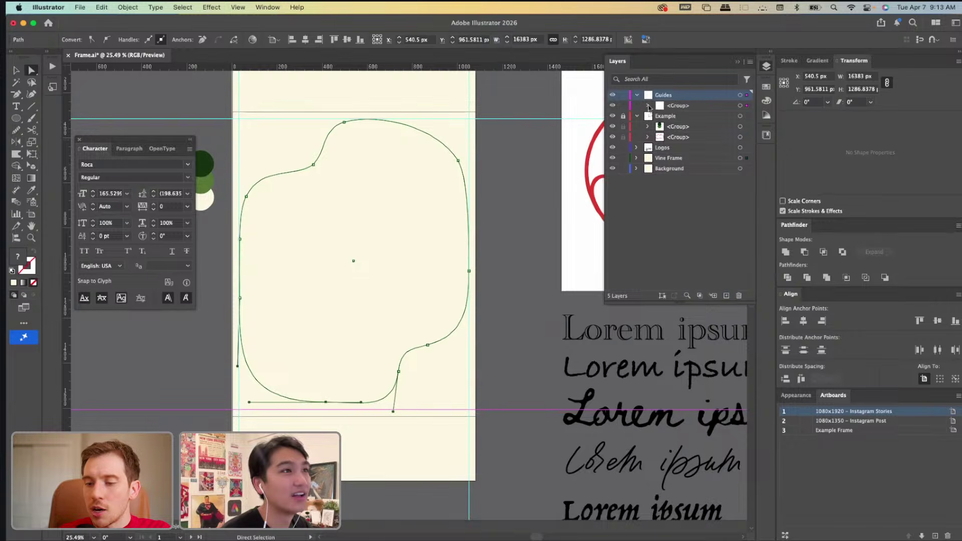
{"action": "left_click", "coordinate": [637, 96]}
{"action": "left_click", "coordinate": [330, 414]}
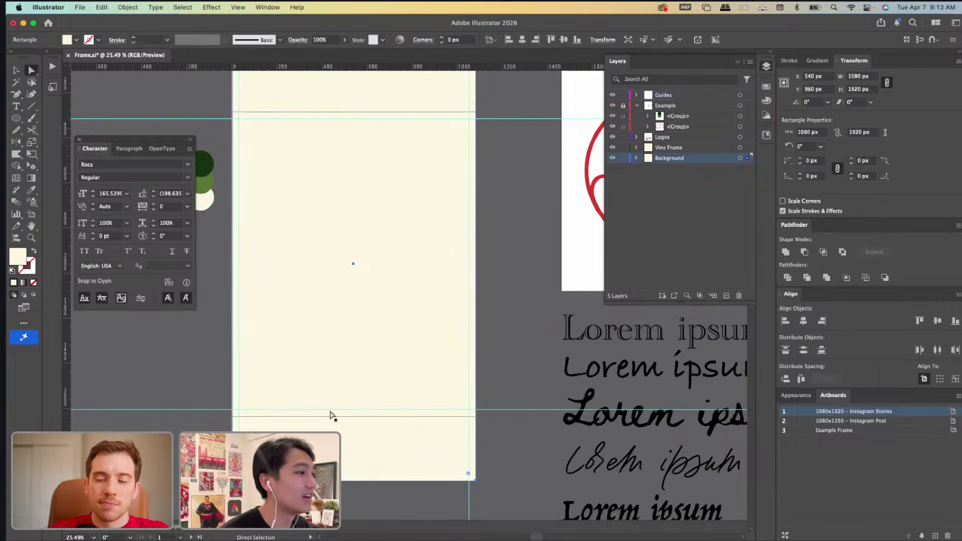
{"action": "left_click_drag", "start_coordinate": [326, 402], "coordinate": [326, 409]}
Level the top anchor's handles along the top margin guide and shift the upper-left dent's anchor outward.
{"action": "left_click", "coordinate": [380, 113]}
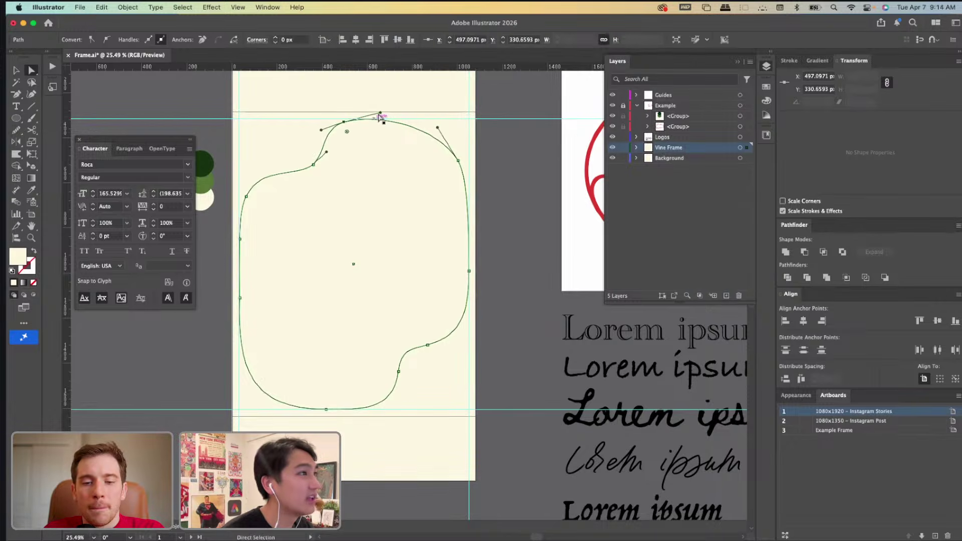
{"action": "left_click_drag", "start_coordinate": [380, 115], "coordinate": [355, 121]}
{"action": "left_click_drag", "start_coordinate": [315, 168], "coordinate": [303, 170]}
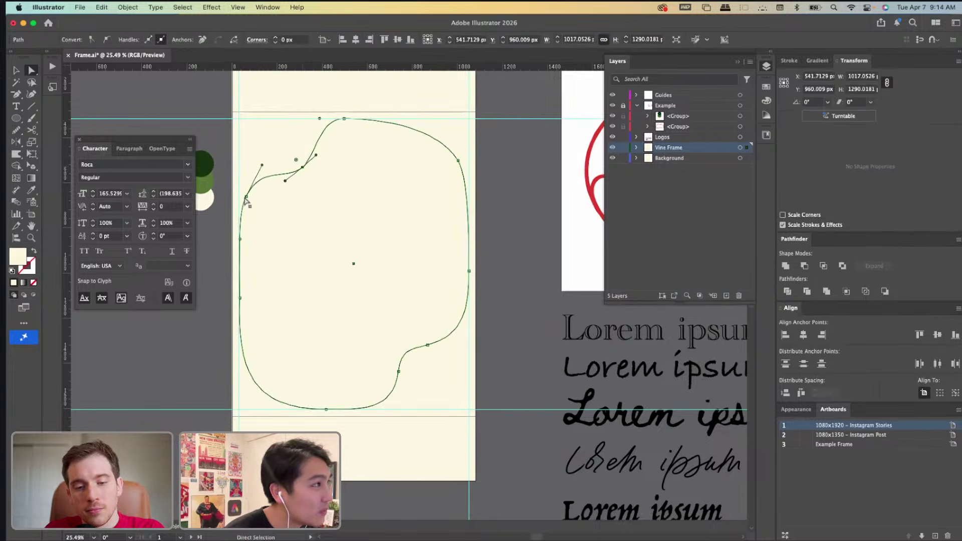
Adjust the handles of the left side's upper anchor and snap it onto the left margin guide at X 30 px.
{"action": "left_click", "coordinate": [240, 239]}
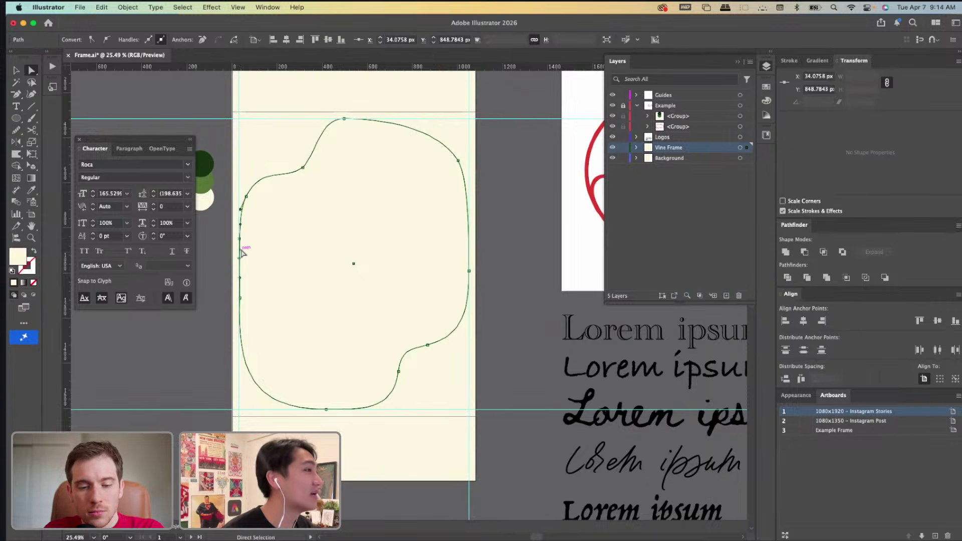
{"action": "scroll", "coordinate": [241, 253], "scroll_direction": "up", "scroll_amount": 5}
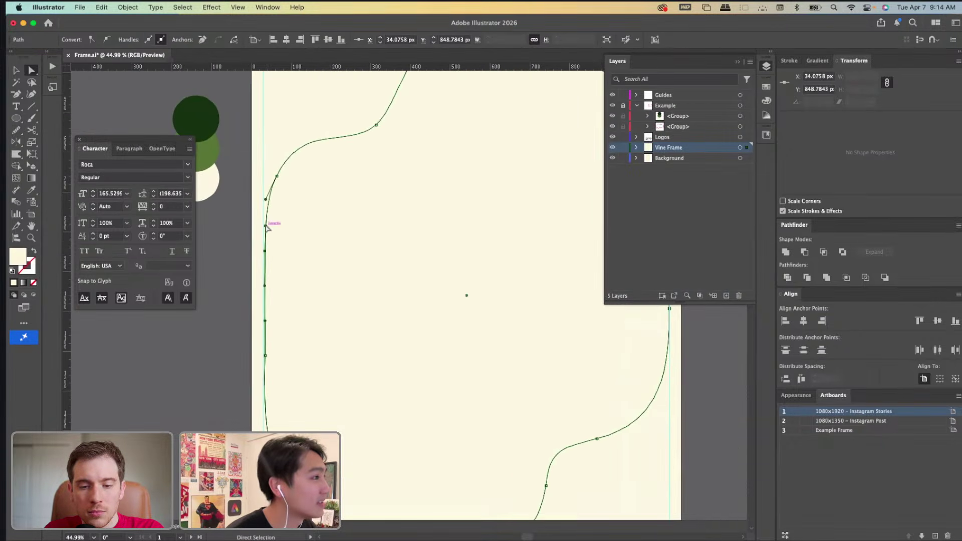
{"action": "left_click", "coordinate": [265, 225]}
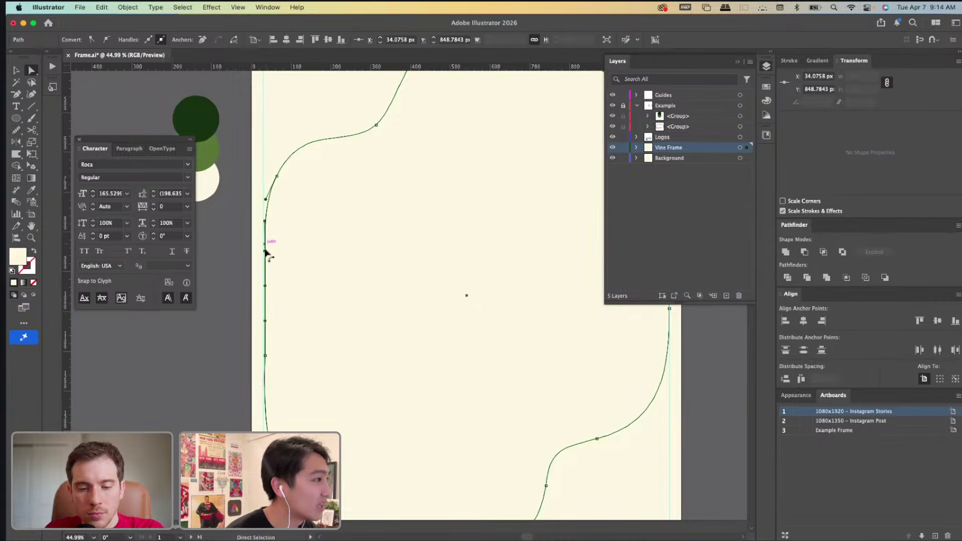
{"action": "left_click_drag", "start_coordinate": [266, 253], "coordinate": [265, 253]}
{"action": "scroll", "coordinate": [266, 253], "scroll_direction": "up", "scroll_amount": 4}
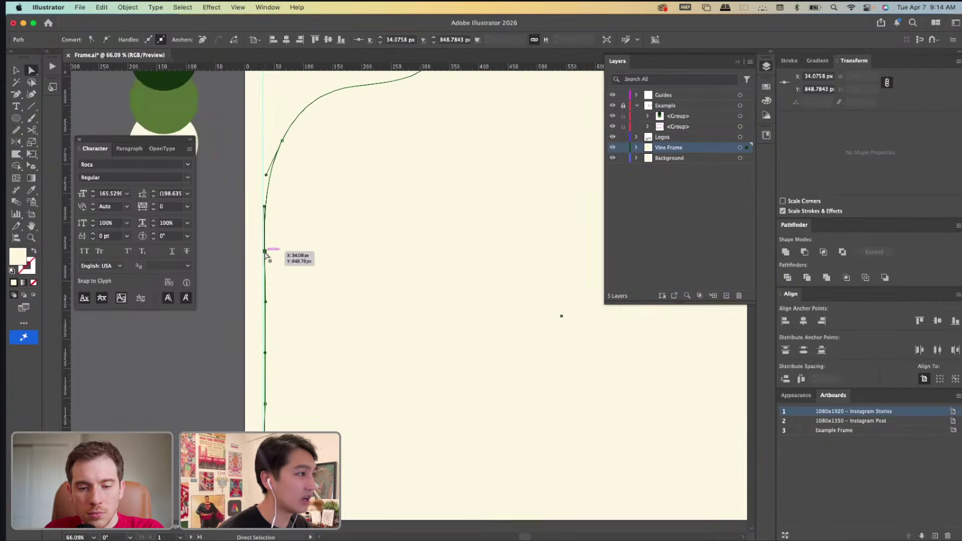
{"action": "left_click_drag", "start_coordinate": [266, 254], "coordinate": [262, 256]}
Snap the left side's lower anchor onto the left margin guide at X 30 px, Y about 1107 px.
{"action": "scroll", "coordinate": [272, 292], "scroll_direction": "down", "scroll_amount": 3}
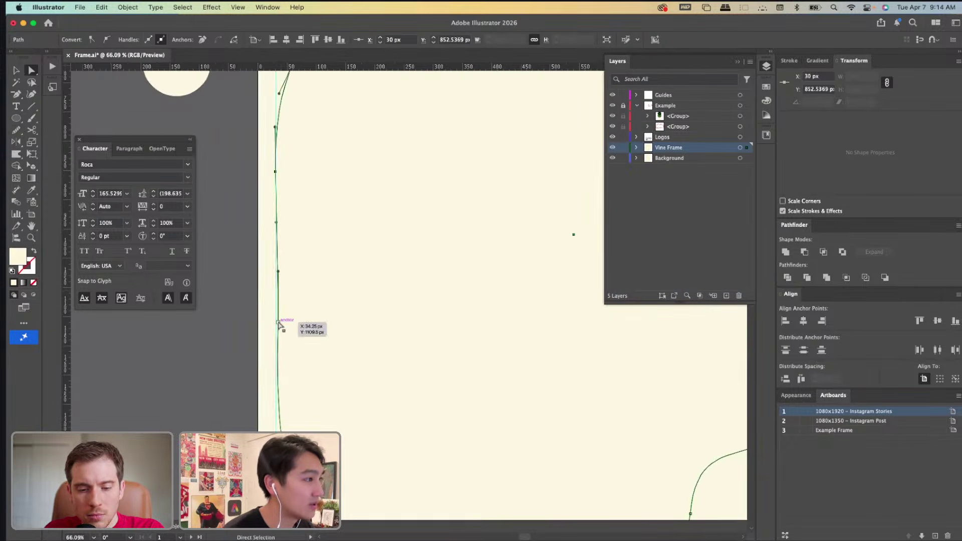
{"action": "left_click", "coordinate": [279, 322]}
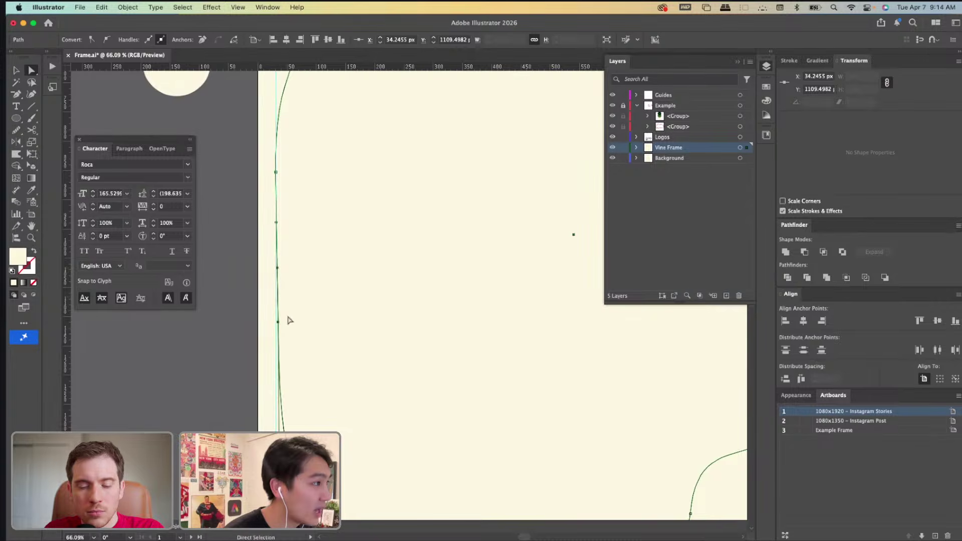
{"action": "left_click_drag", "start_coordinate": [278, 322], "coordinate": [277, 321]}
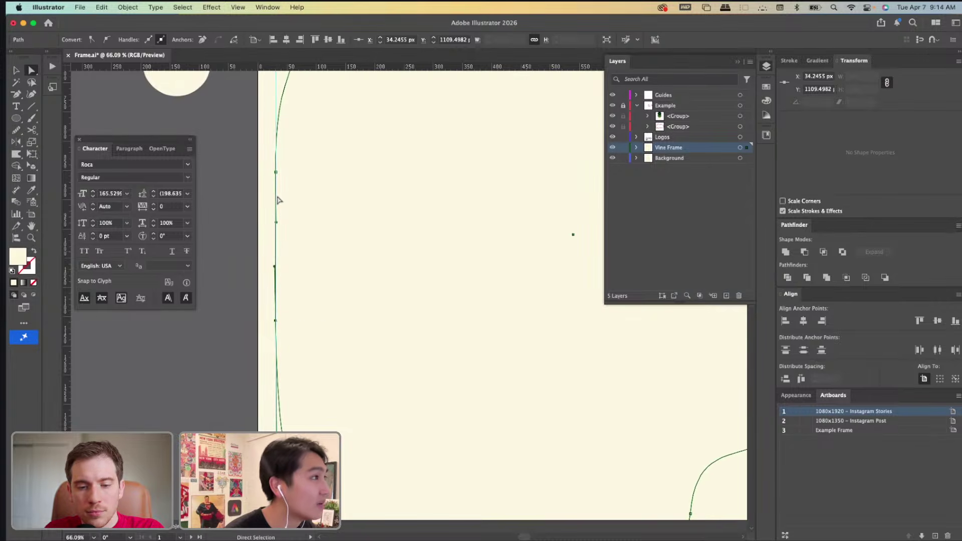
{"action": "scroll", "coordinate": [276, 172], "scroll_direction": "down", "scroll_amount": 3}
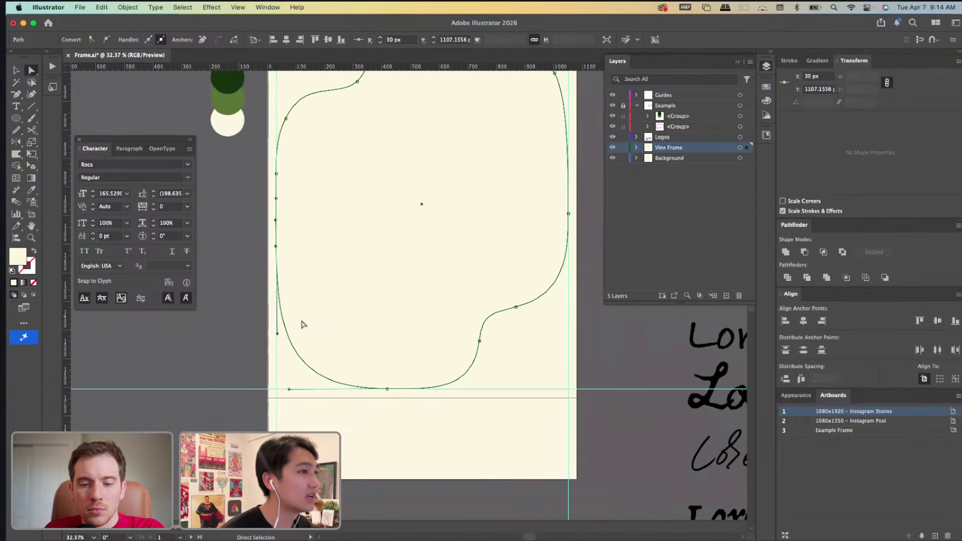
Delete the redundant anchor that nearly overlaps another one on the frame shape's right side at the margin guide.
{"action": "left_click", "coordinate": [544, 253]}
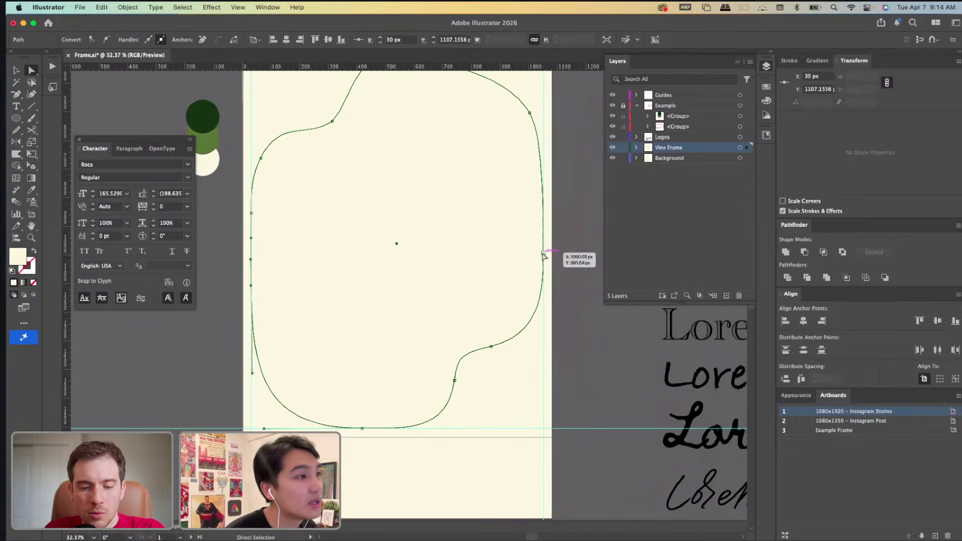
{"action": "scroll", "coordinate": [548, 300], "scroll_direction": "up", "scroll_amount": 5}
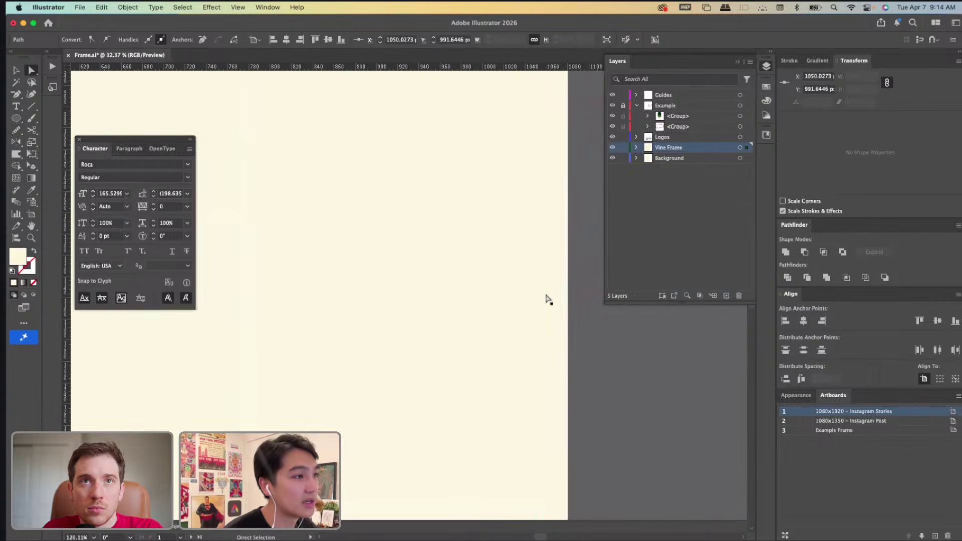
{"action": "scroll", "coordinate": [536, 300], "scroll_direction": "down", "scroll_amount": 3}
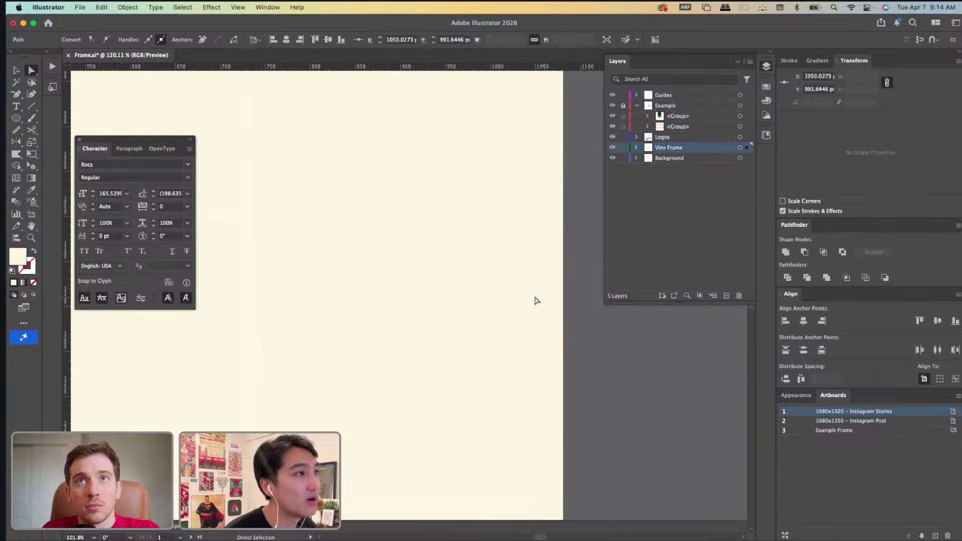
{"action": "left_click_drag", "start_coordinate": [527, 257], "coordinate": [527, 257]}
{"action": "scroll", "coordinate": [527, 258], "scroll_direction": "up", "scroll_amount": 6}
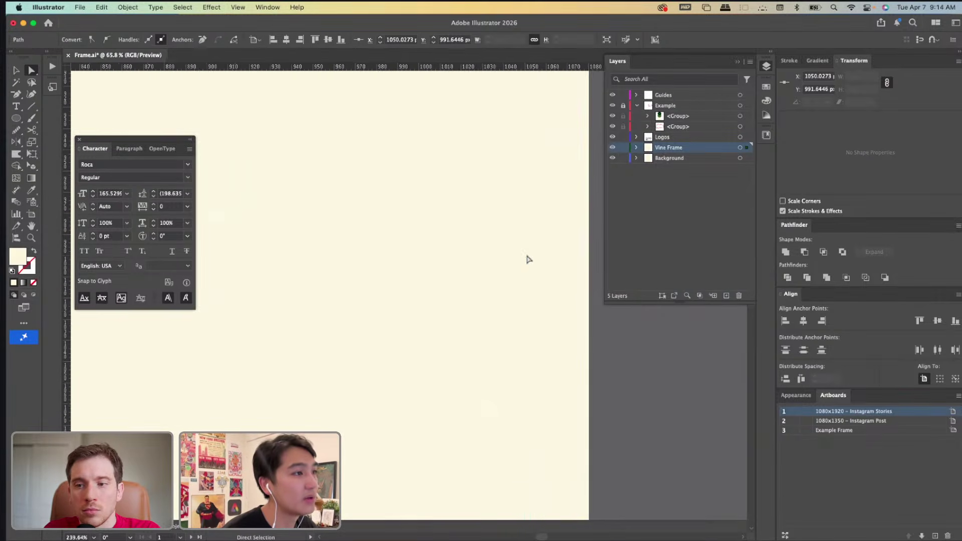
{"action": "scroll", "coordinate": [531, 260], "scroll_direction": "down", "scroll_amount": 2}
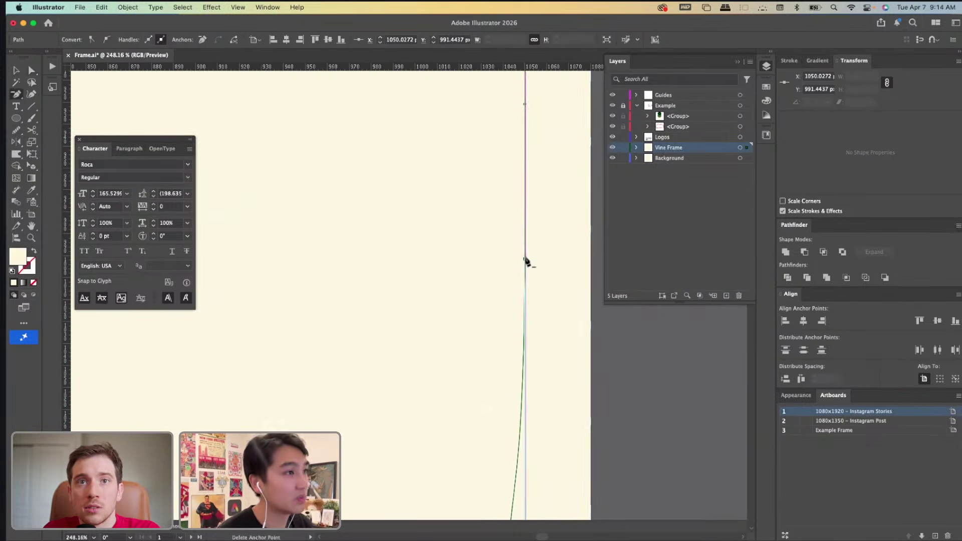
{"action": "left_click", "coordinate": [528, 268]}
{"action": "scroll", "coordinate": [530, 270], "scroll_direction": "down", "scroll_amount": 2}
Pull out straight vertical handles from the right side's remaining anchor at X 1050 px with the Anchor Point tool.
{"action": "left_click", "coordinate": [527, 263]}
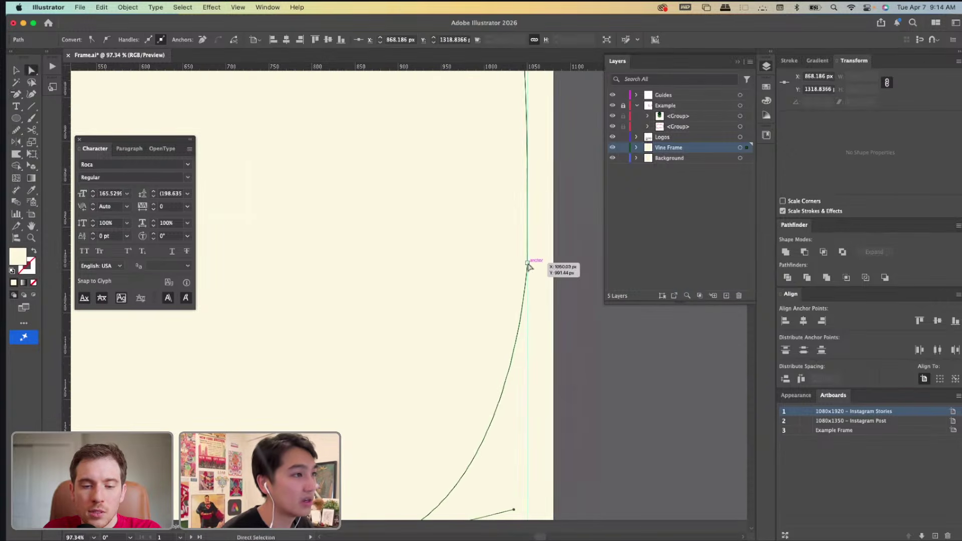
{"action": "scroll", "coordinate": [528, 265], "scroll_direction": "down", "scroll_amount": 2}
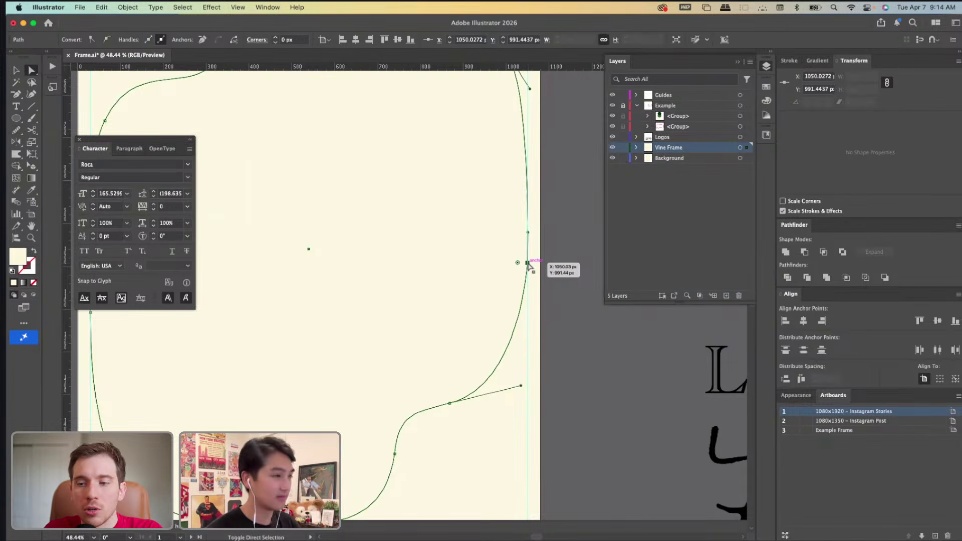
{"action": "key", "text": "shift+c"}
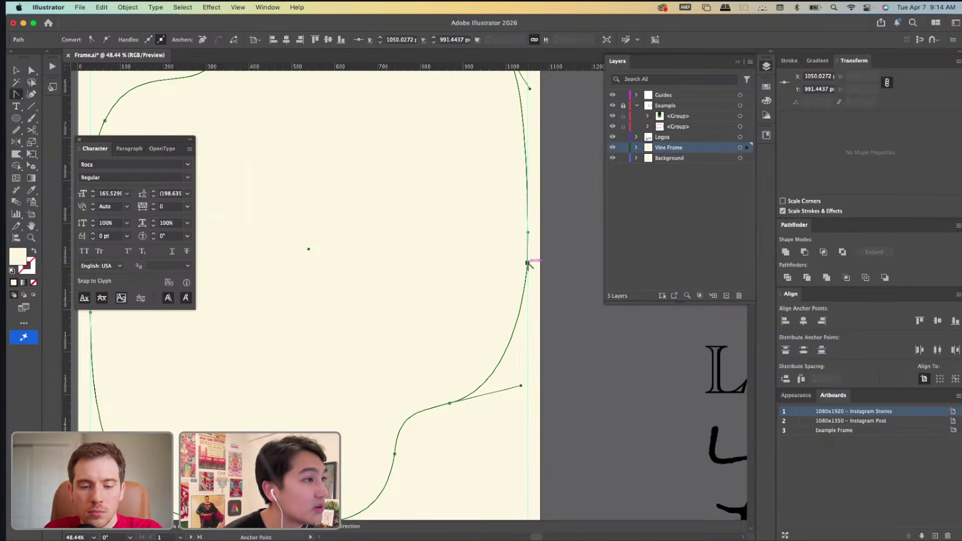
{"action": "left_click_drag", "start_coordinate": [528, 264], "coordinate": [525, 328]}
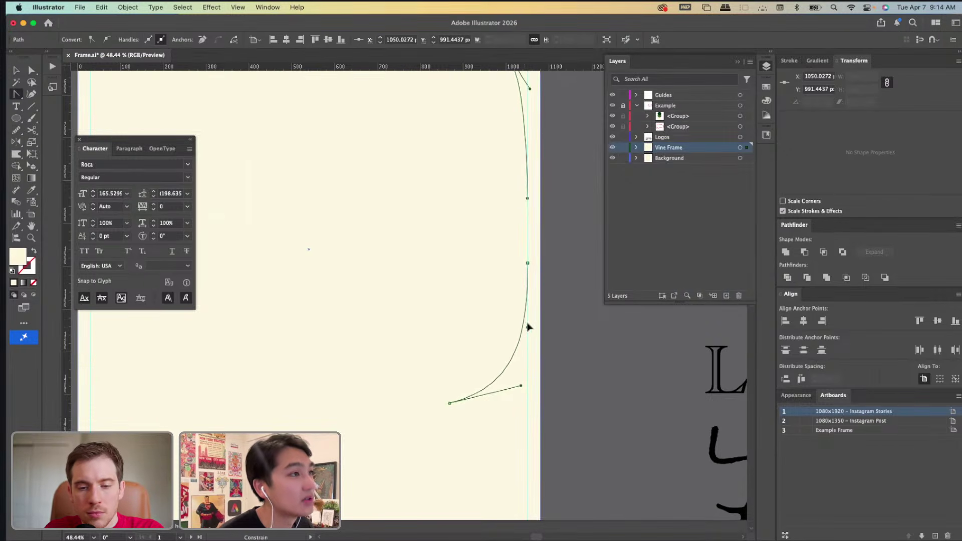
{"action": "key", "text": "a"}
{"action": "left_click", "coordinate": [567, 259]}
Select the whole frame shape and give it a dark green 1 pt stroke.
{"action": "scroll", "coordinate": [567, 258], "scroll_direction": "down", "scroll_amount": 5}
{"action": "key", "text": "v"}
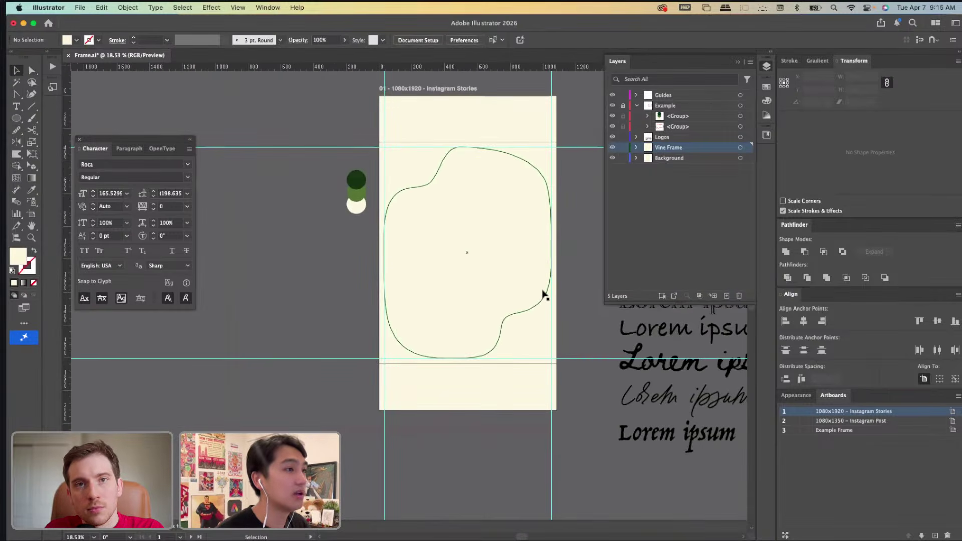
{"action": "left_click", "coordinate": [546, 295]}
{"action": "left_click", "coordinate": [77, 40]}
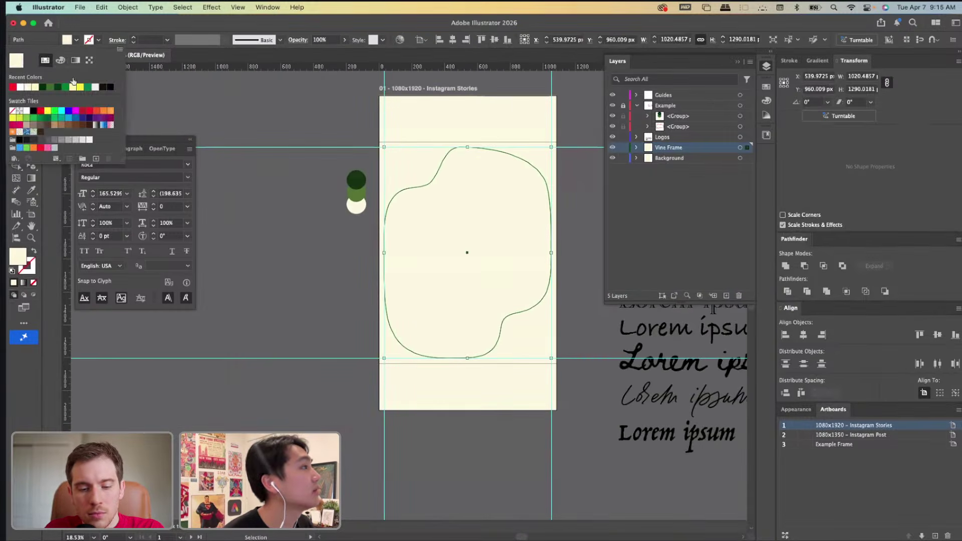
{"action": "key", "text": "Escape"}
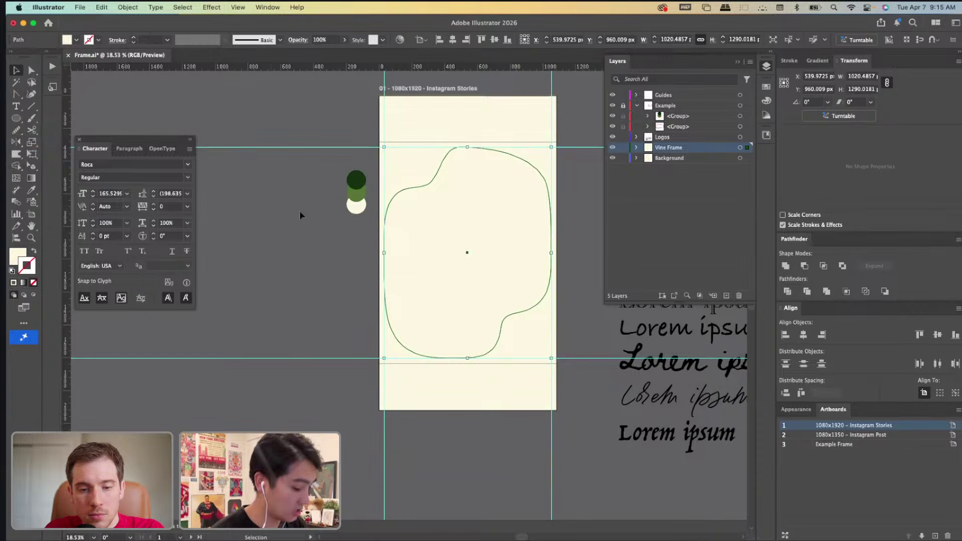
{"action": "key", "text": "c"}
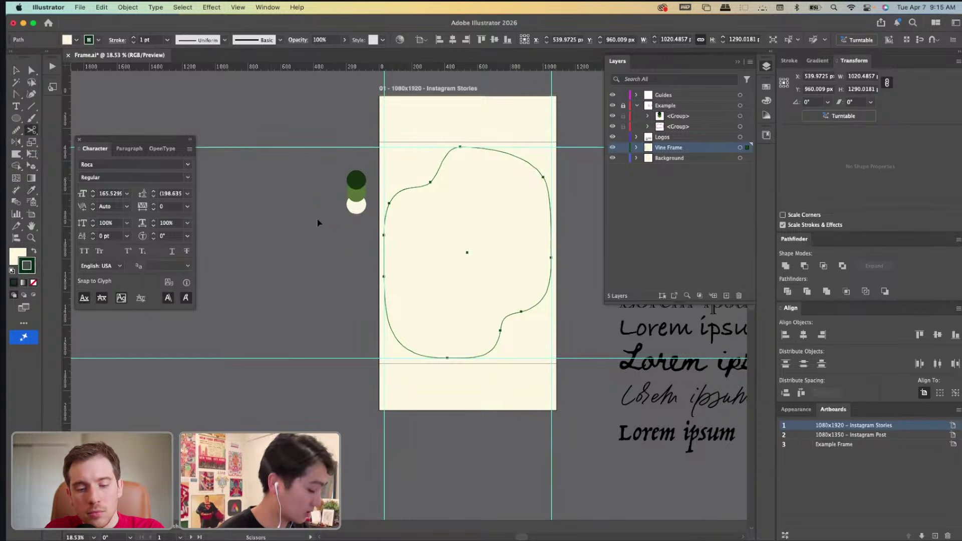
Lengthen the right-hand handle of the frame's top anchor along the top margin guide to round out the upper-right curve.
{"action": "key", "text": "a"}
{"action": "left_click", "coordinate": [339, 213]}
{"action": "scroll", "coordinate": [554, 146], "scroll_direction": "up", "scroll_amount": 3}
{"action": "left_click", "coordinate": [511, 182]}
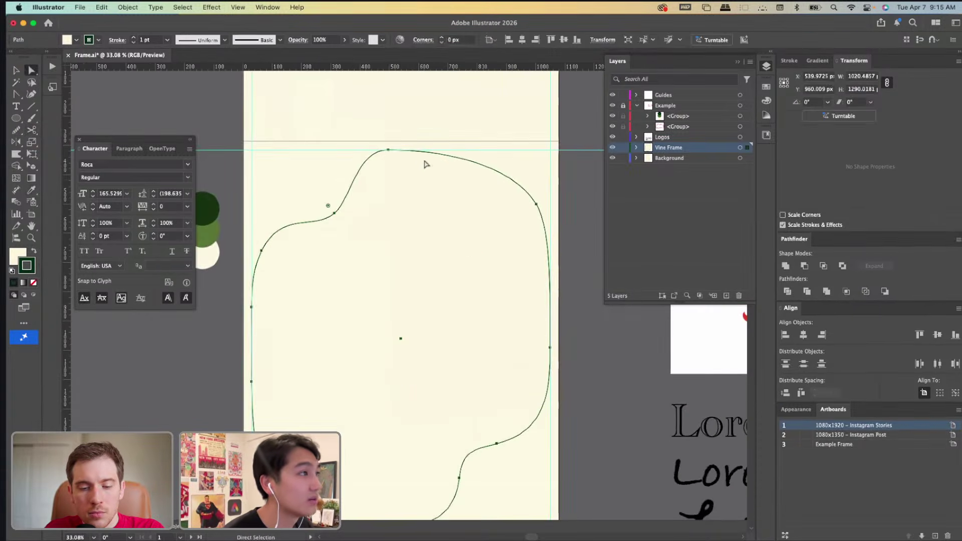
{"action": "left_click", "coordinate": [389, 150]}
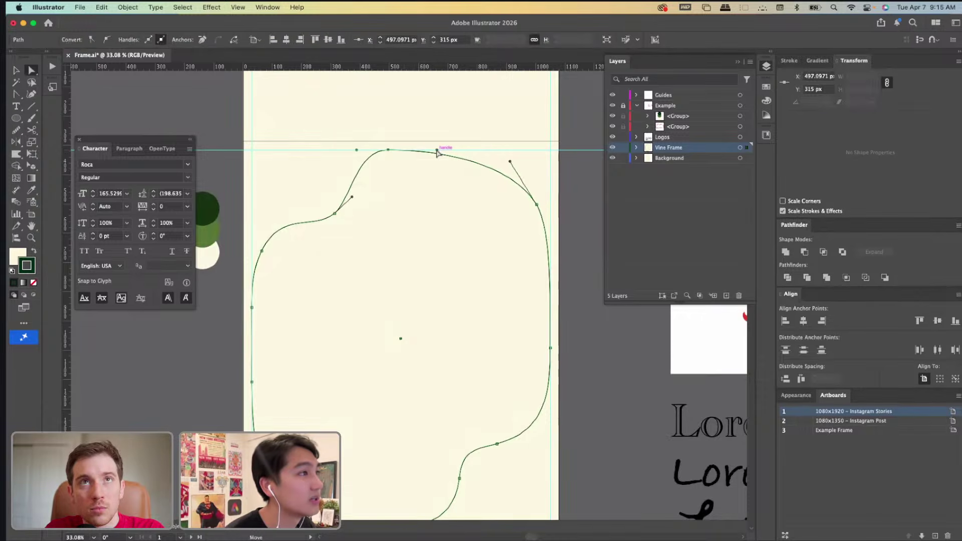
{"action": "left_click_drag", "start_coordinate": [440, 150], "coordinate": [492, 151]}
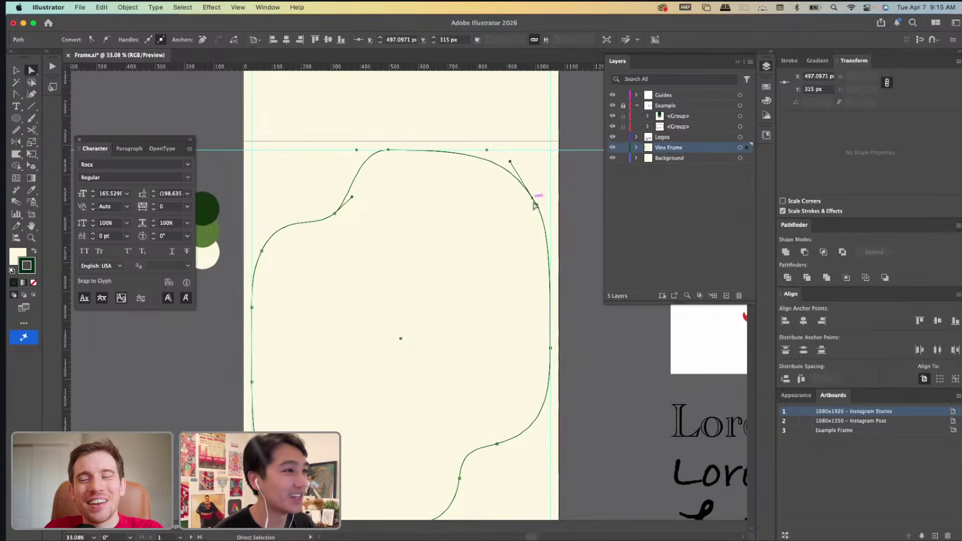
Raise the lower-right dent's upper anchor to about X 862 px, Y 1296 px and adjust its inner handle to smooth the dent.
{"action": "scroll", "coordinate": [509, 254], "scroll_direction": "down", "scroll_amount": 3}
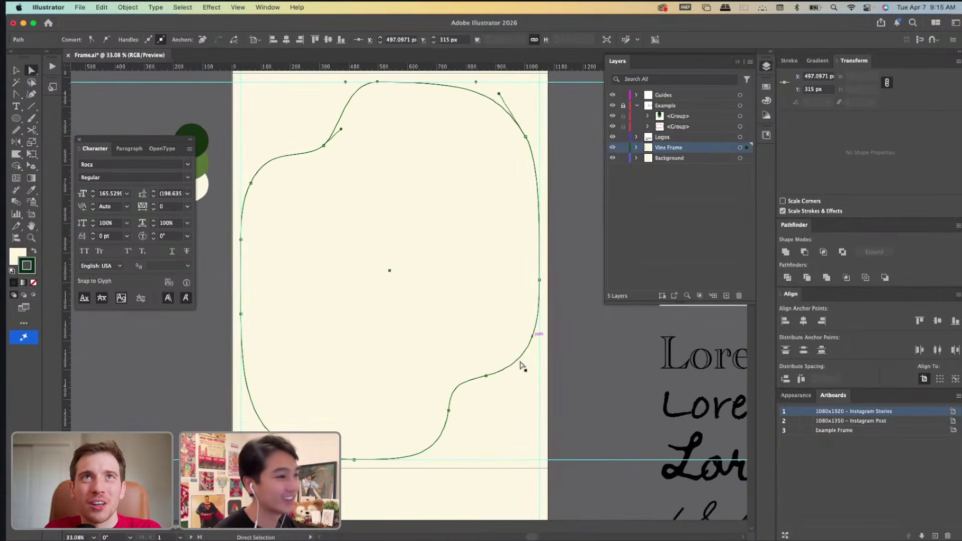
{"action": "left_click_drag", "start_coordinate": [486, 377], "coordinate": [462, 377]}
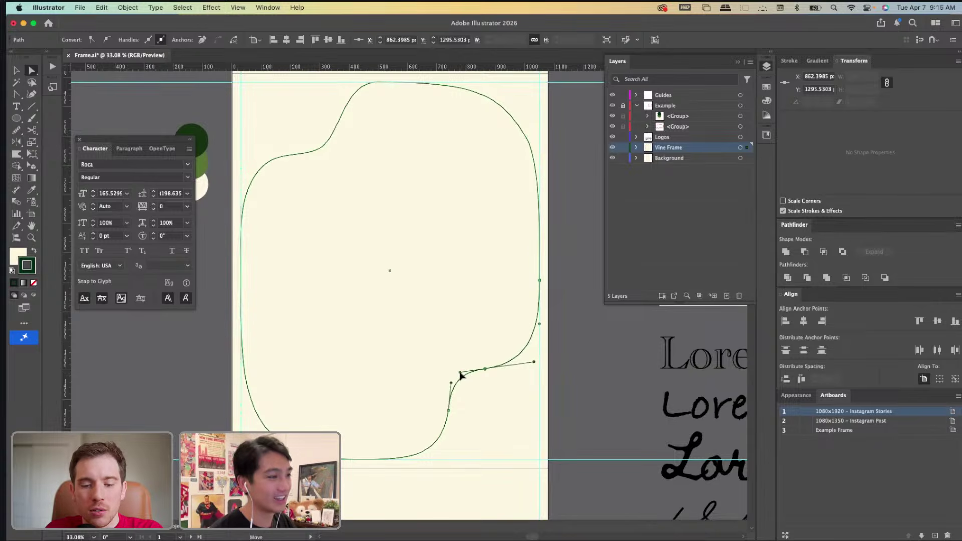
{"action": "left_click", "coordinate": [622, 407]}
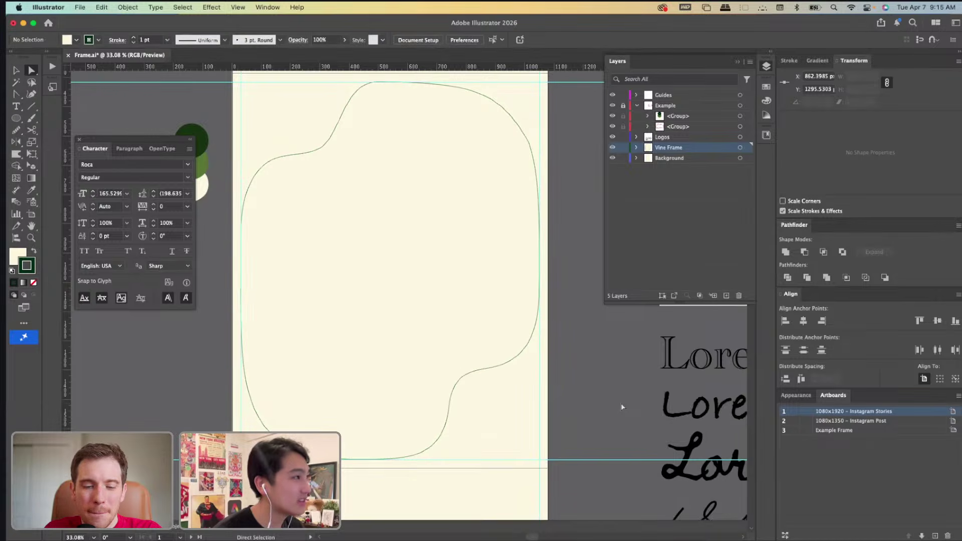
{"action": "key", "text": "v"}
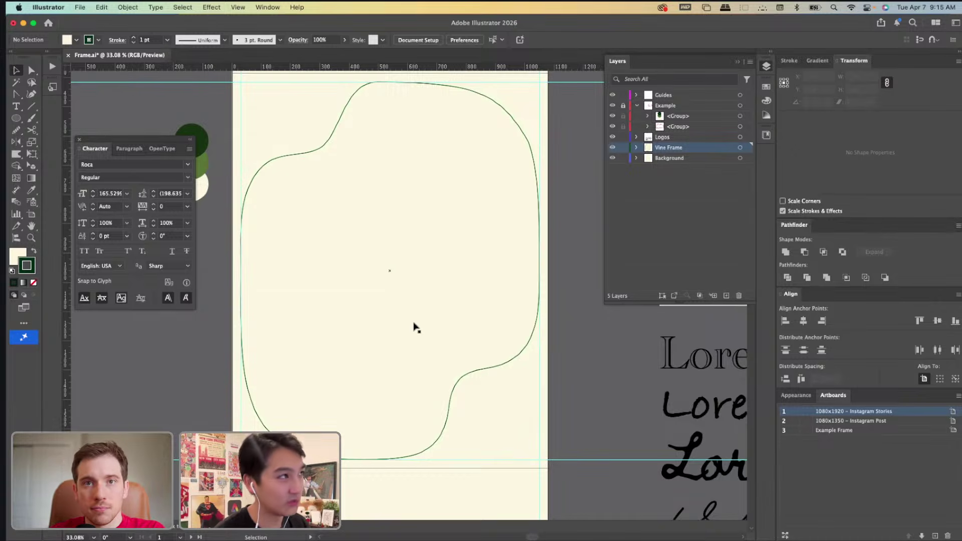
{"action": "left_click", "coordinate": [257, 184]}
{"action": "left_click", "coordinate": [562, 153]}
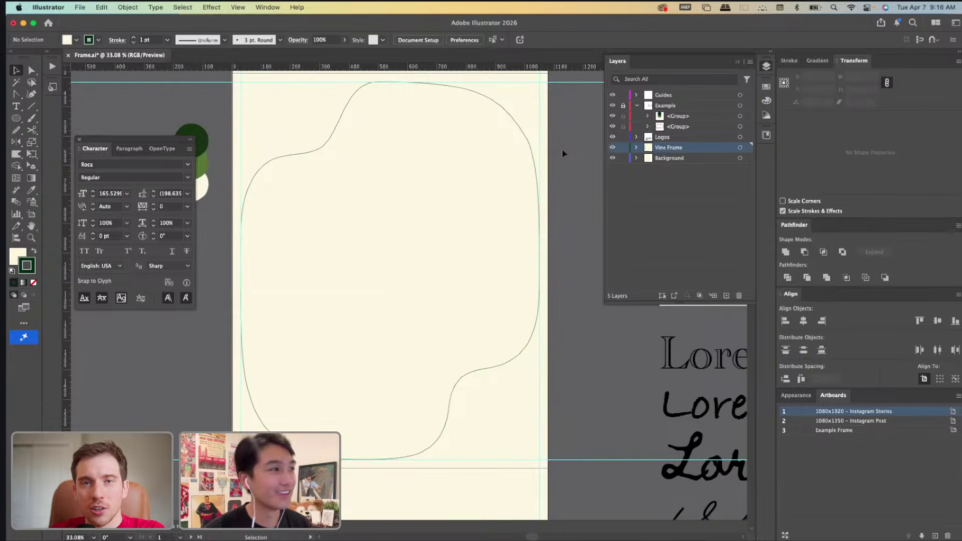
Try cutting the upper-left dent out of the frame path with the Scissors tool and undo the cuts.
{"action": "left_click", "coordinate": [342, 120]}
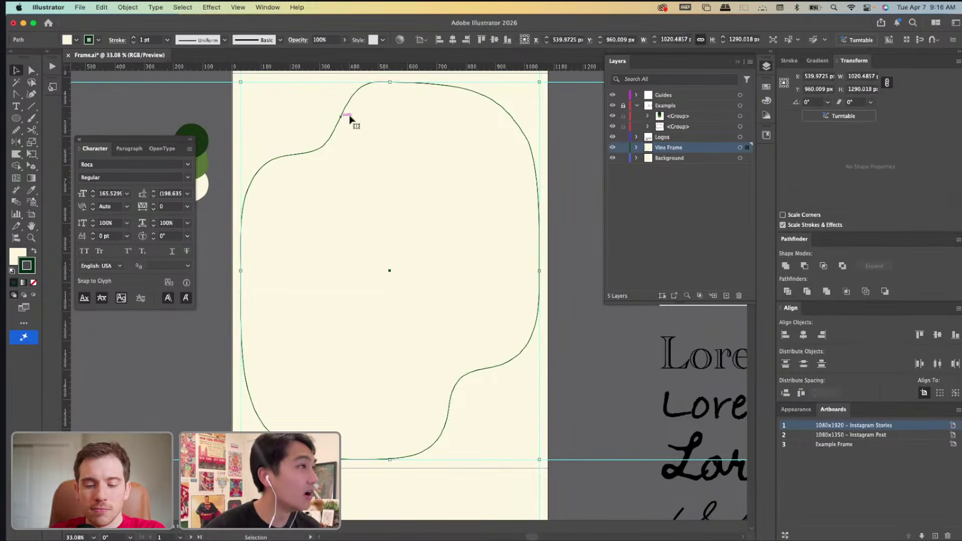
{"action": "key", "text": "a"}
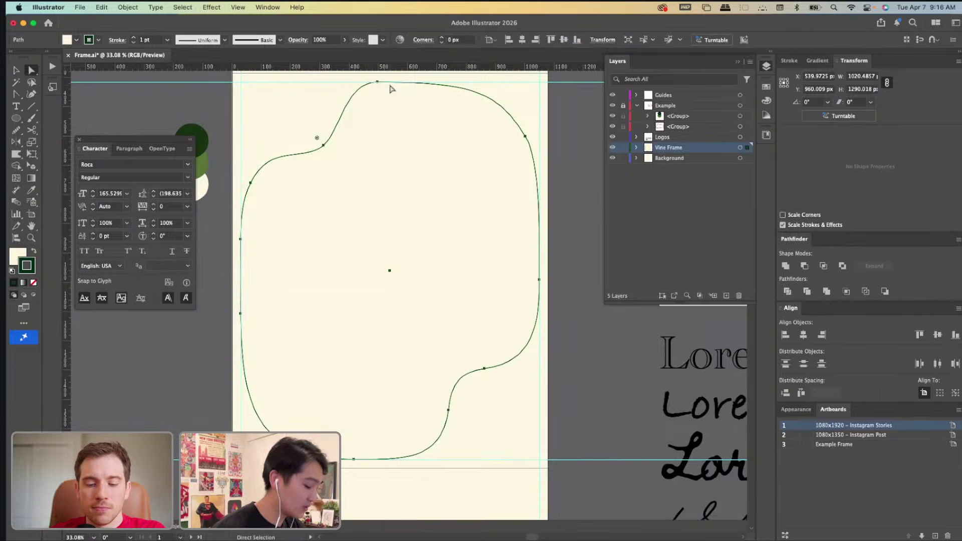
{"action": "key", "text": "c"}
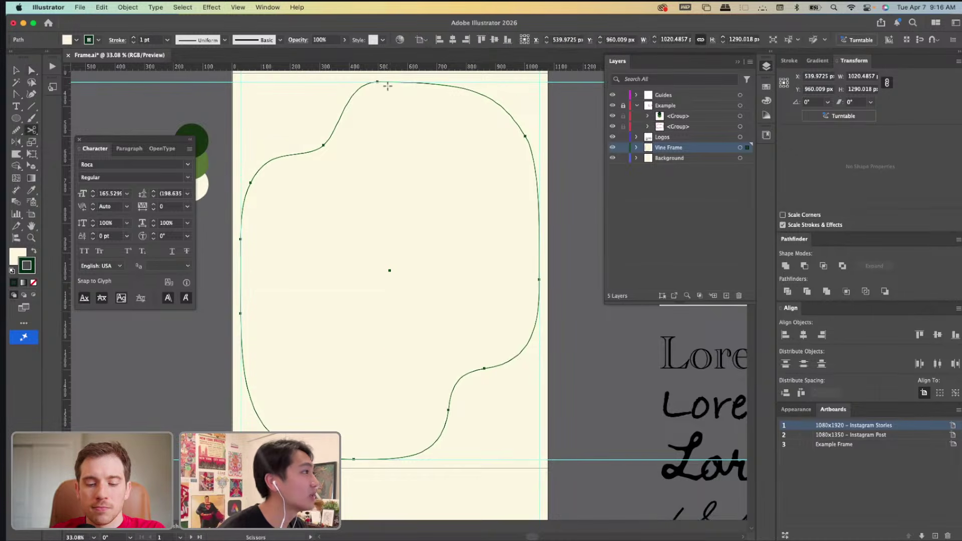
{"action": "left_click", "coordinate": [34, 131]}
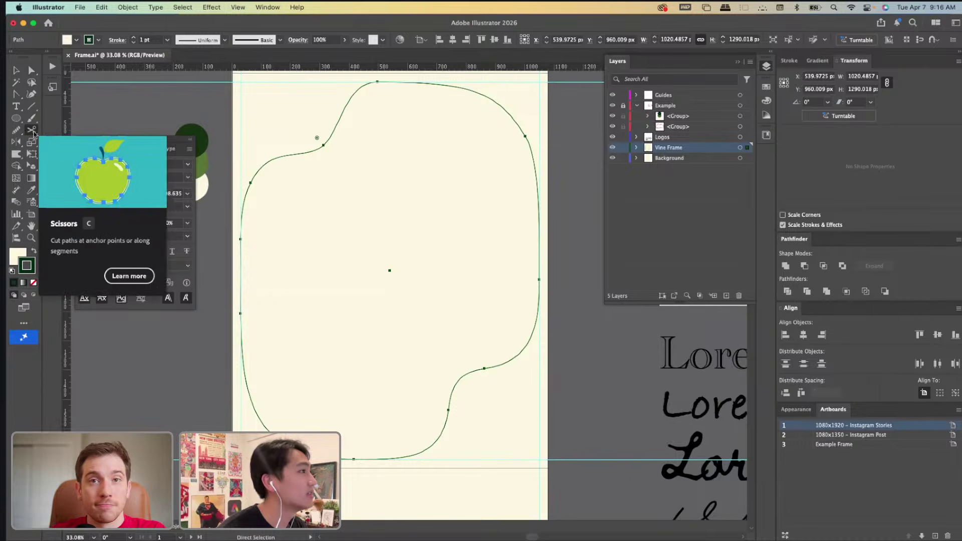
{"action": "left_click", "coordinate": [377, 82]}
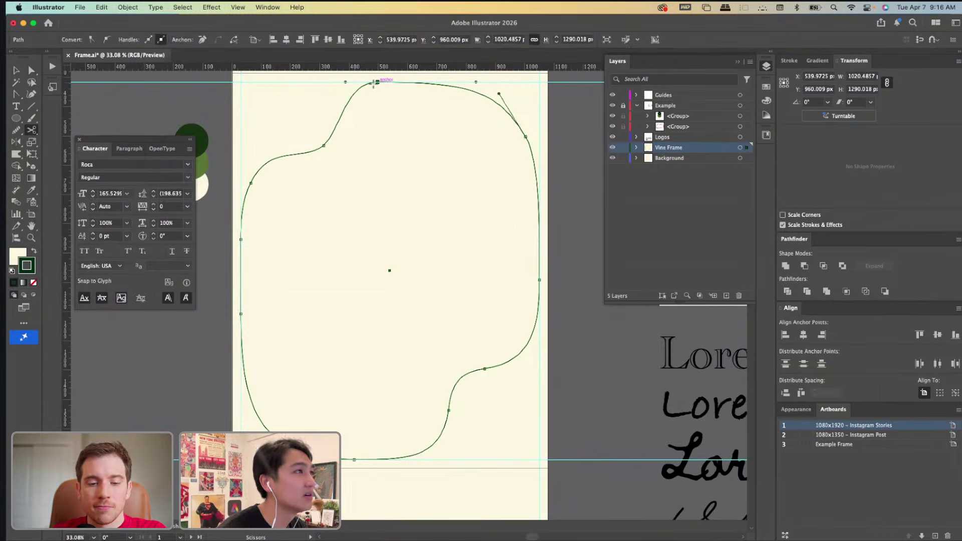
{"action": "left_click", "coordinate": [251, 184]}
{"action": "key", "text": "v"}
{"action": "left_click", "coordinate": [322, 142]}
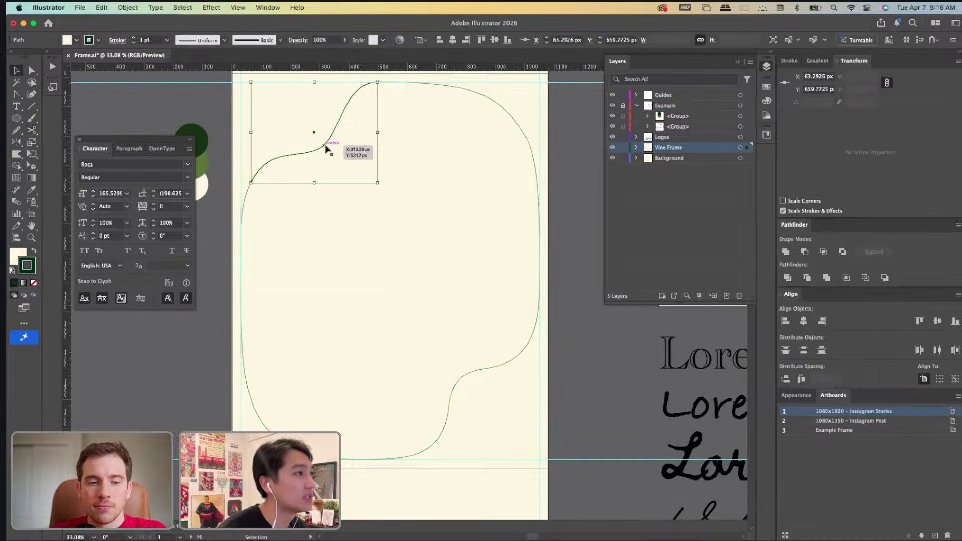
{"action": "key", "text": "super+z"}
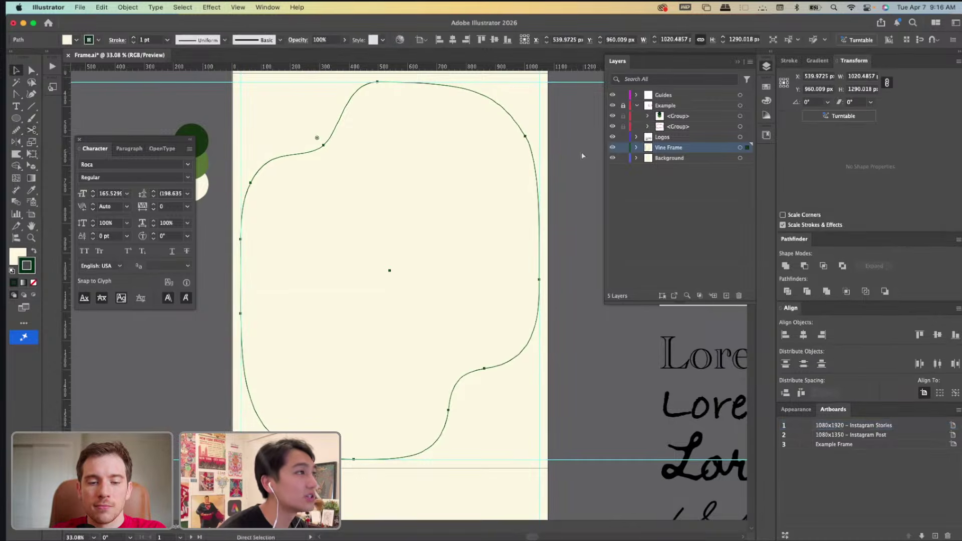
Duplicate the frame path in place within the Vine Frame layer and lock the lower copy.
{"action": "left_click", "coordinate": [581, 155]}
{"action": "left_click", "coordinate": [328, 142]}
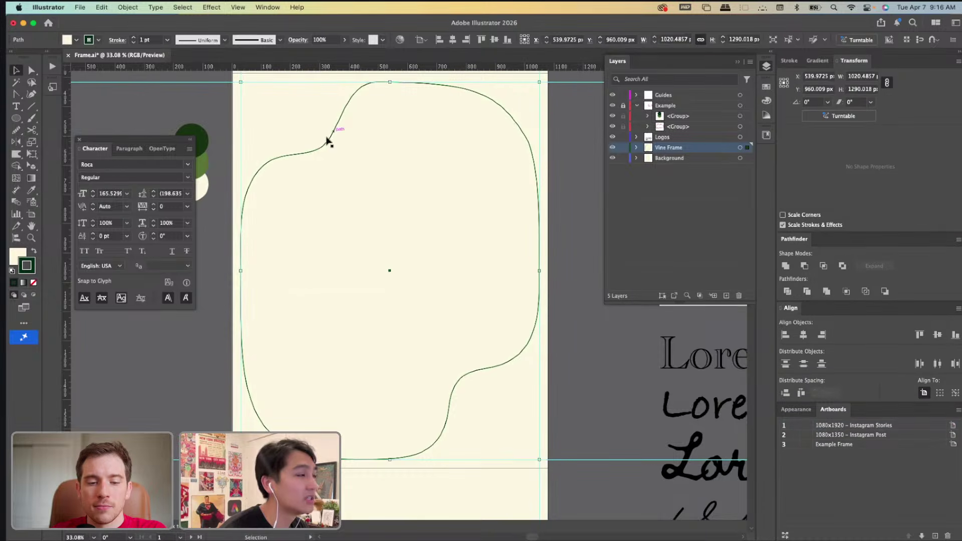
{"action": "left_click", "coordinate": [637, 148]}
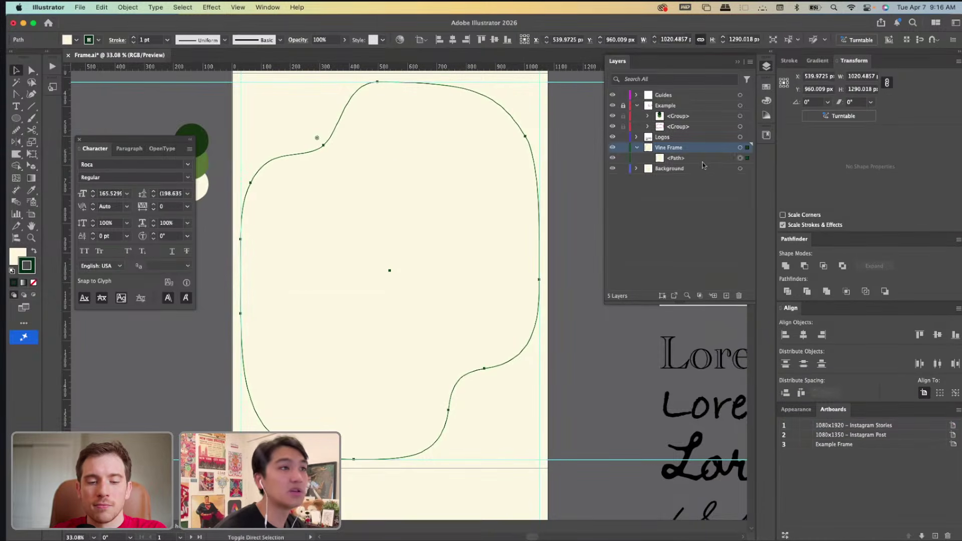
{"action": "key", "text": "super+f"}
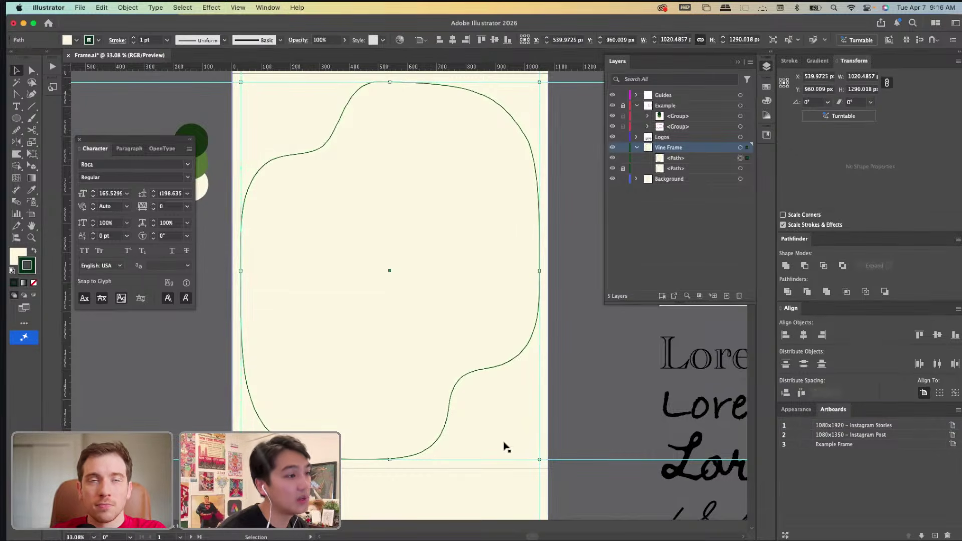
Cut the frame copy with the Scissors tool at both ends of the upper-left dent and both ends of the lower-right dent.
{"action": "key", "text": "c"}
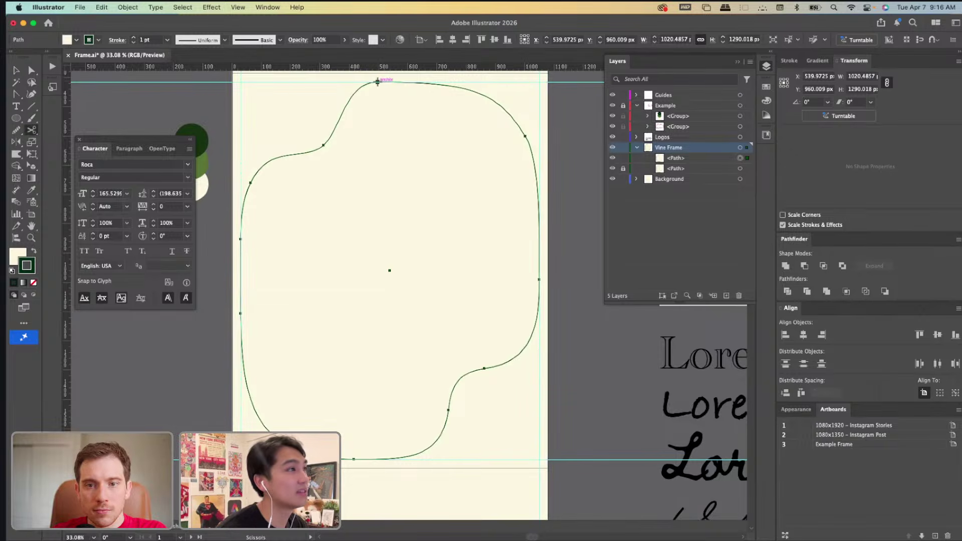
{"action": "left_click", "coordinate": [378, 81]}
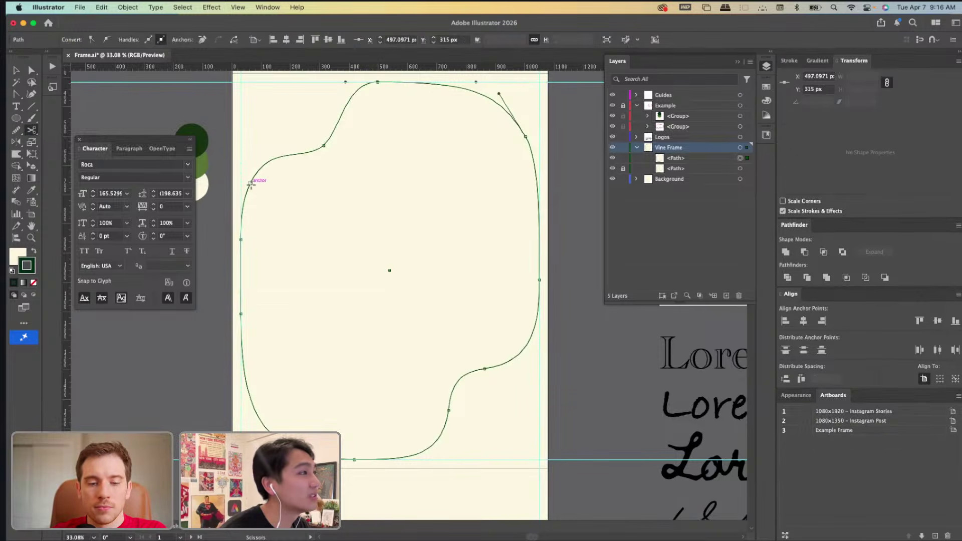
{"action": "left_click", "coordinate": [251, 184]}
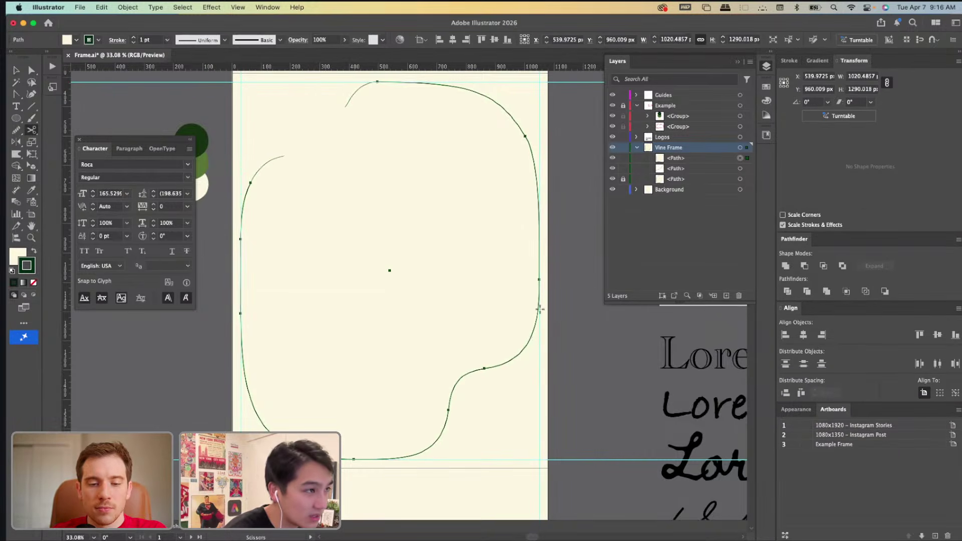
{"action": "left_click", "coordinate": [531, 335]}
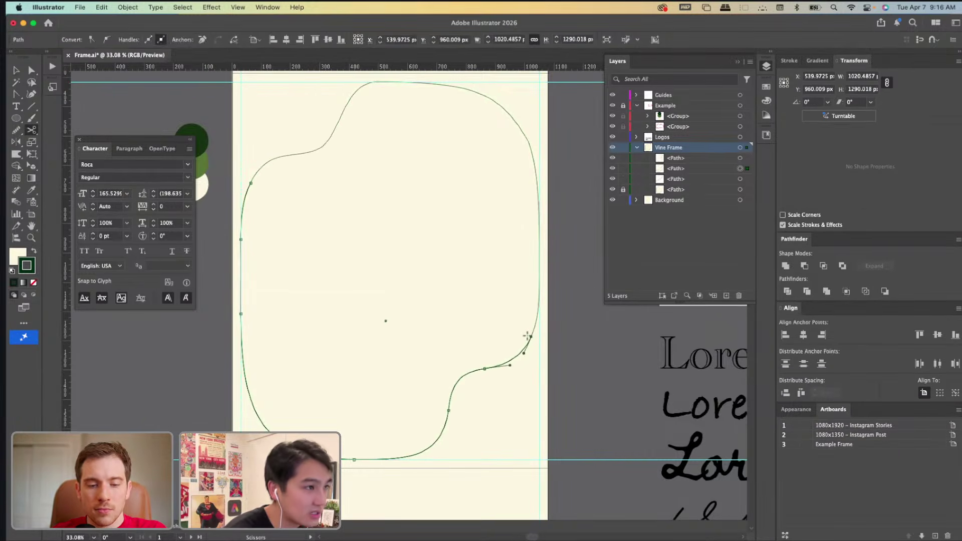
{"action": "left_click", "coordinate": [423, 450]}
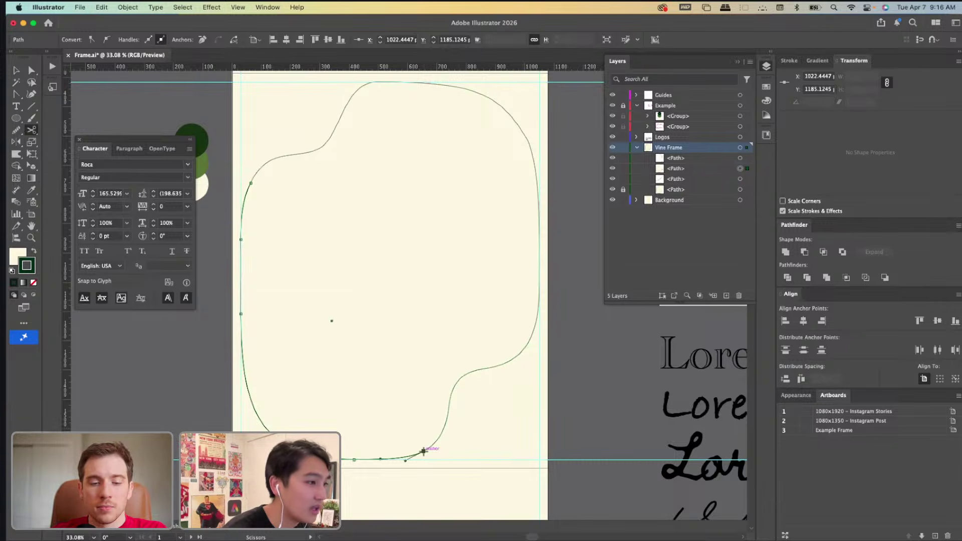
{"action": "key", "text": "v"}
{"action": "left_click", "coordinate": [529, 373]}
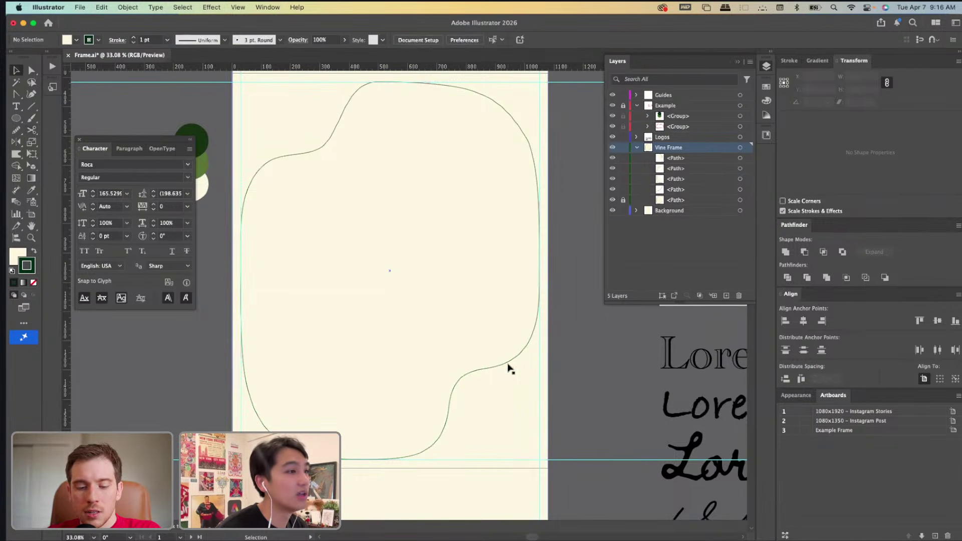
Delete the two long outer segments of the cut frame copy, keeping only its two dent curves.
{"action": "left_click", "coordinate": [507, 368]}
{"action": "left_click", "coordinate": [323, 147], "text": "shift"}
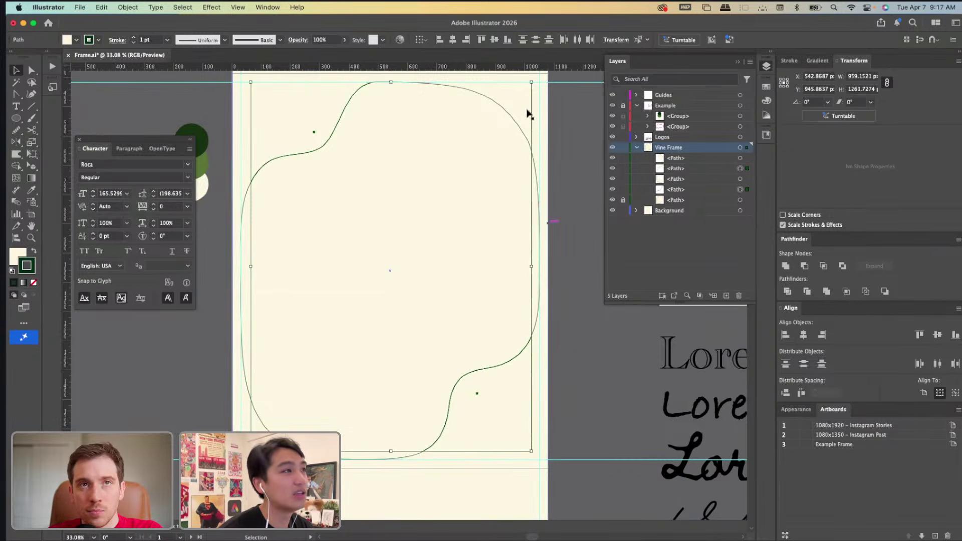
{"action": "left_click", "coordinate": [509, 119]}
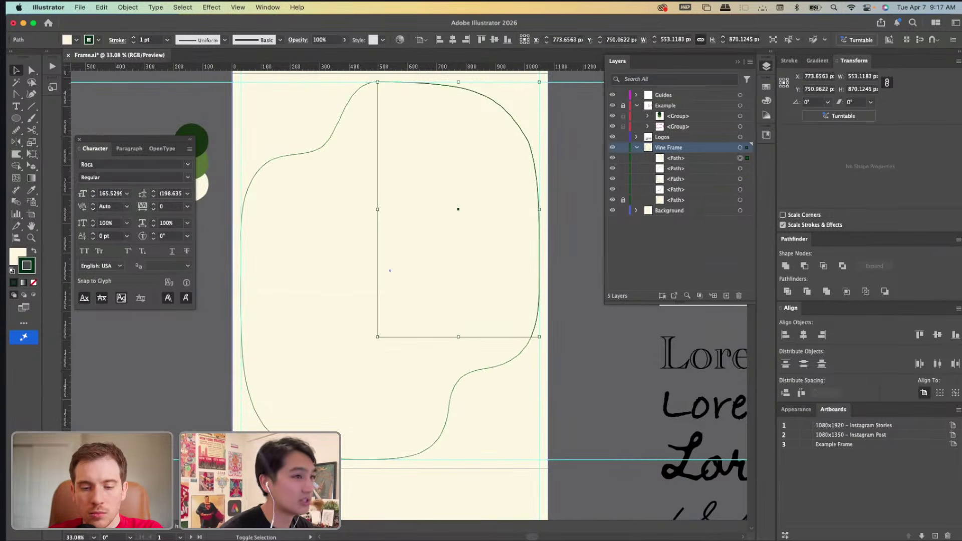
{"action": "left_click", "coordinate": [747, 211], "text": "shift"}
{"action": "left_click", "coordinate": [199, 429]}
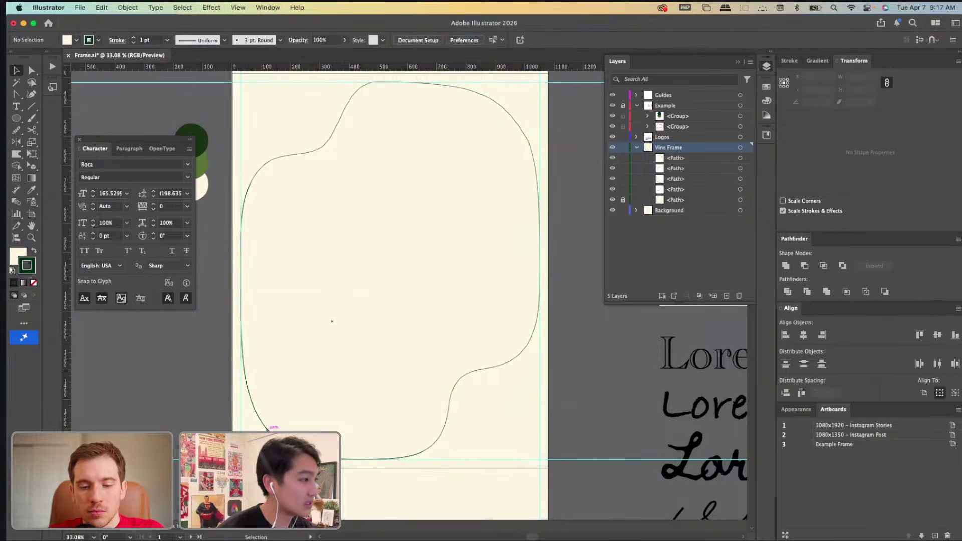
{"action": "left_click", "coordinate": [330, 319]}
{"action": "left_click", "coordinate": [516, 126], "text": "shift"}
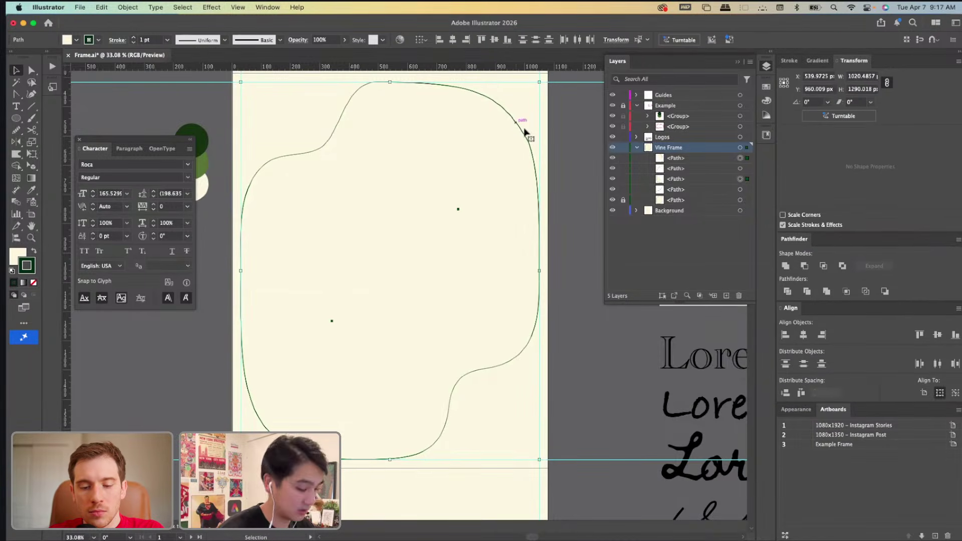
{"action": "key", "text": "Delete"}
Look through the variable width profiles for the two dent curves and examine the red vine strokes on the Example Frame artboard.
{"action": "left_click", "coordinate": [335, 131]}
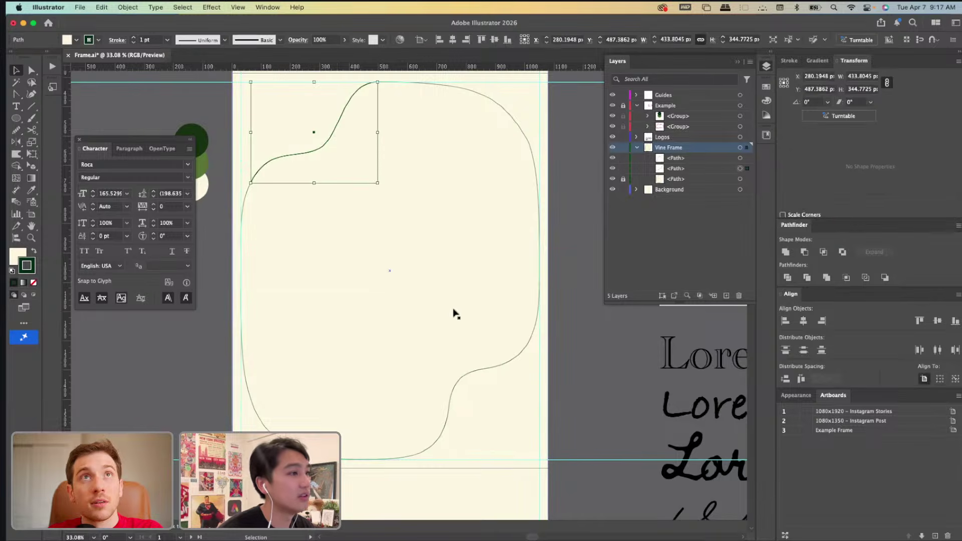
{"action": "left_click", "coordinate": [476, 376], "text": "shift"}
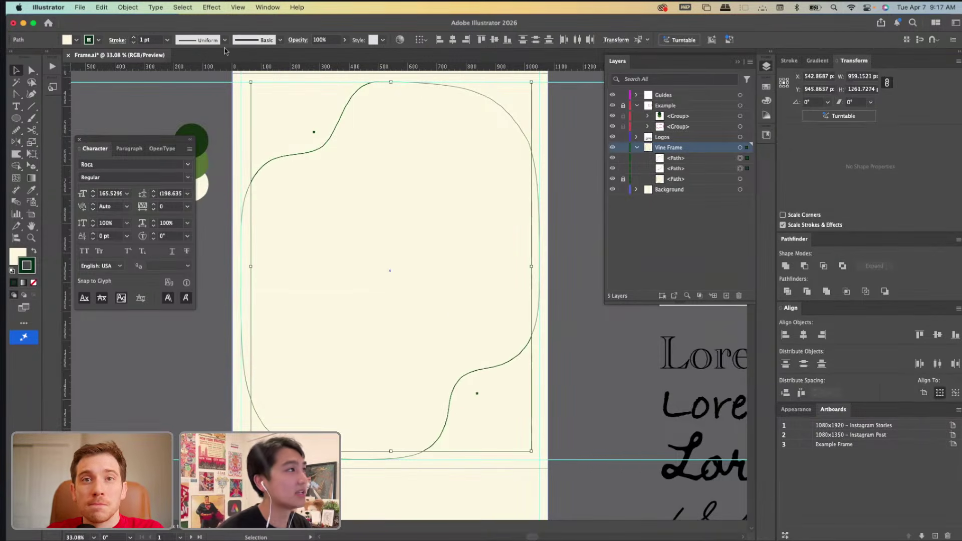
{"action": "left_click", "coordinate": [205, 41]}
{"action": "scroll", "coordinate": [196, 151], "scroll_direction": "down", "scroll_amount": 3}
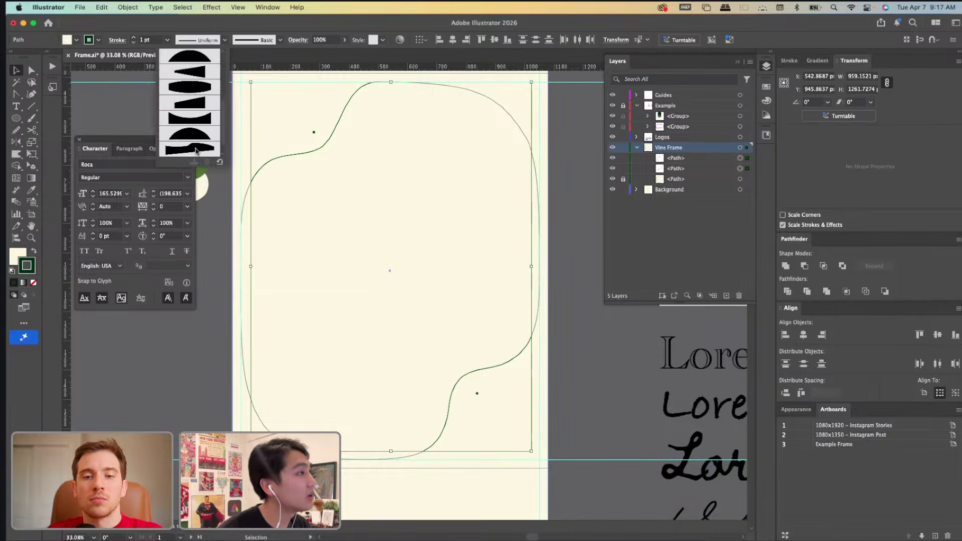
{"action": "scroll", "coordinate": [199, 136], "scroll_direction": "down", "scroll_amount": 1}
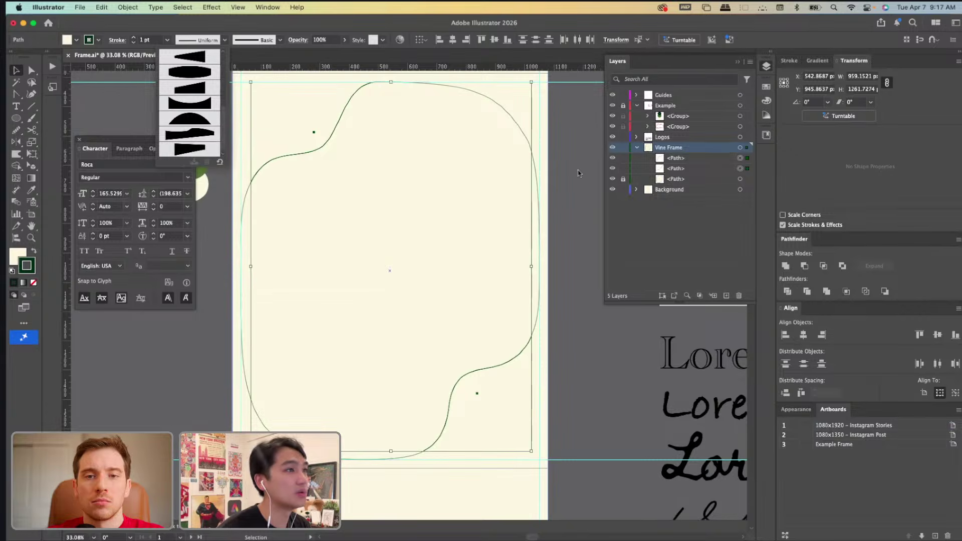
{"action": "scroll", "coordinate": [578, 170], "scroll_direction": "right", "scroll_amount": 15}
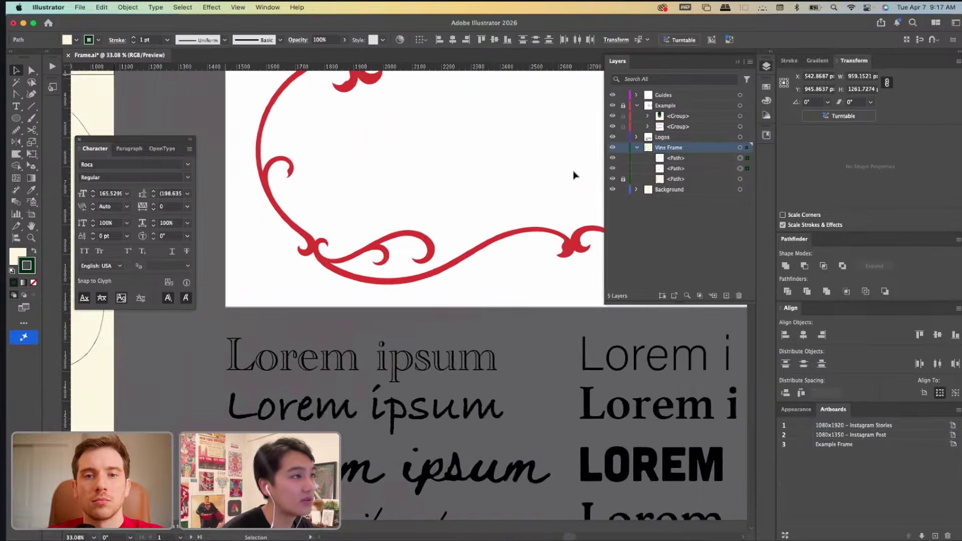
{"action": "key", "text": "super+y"}
{"action": "key", "text": "super+y"}
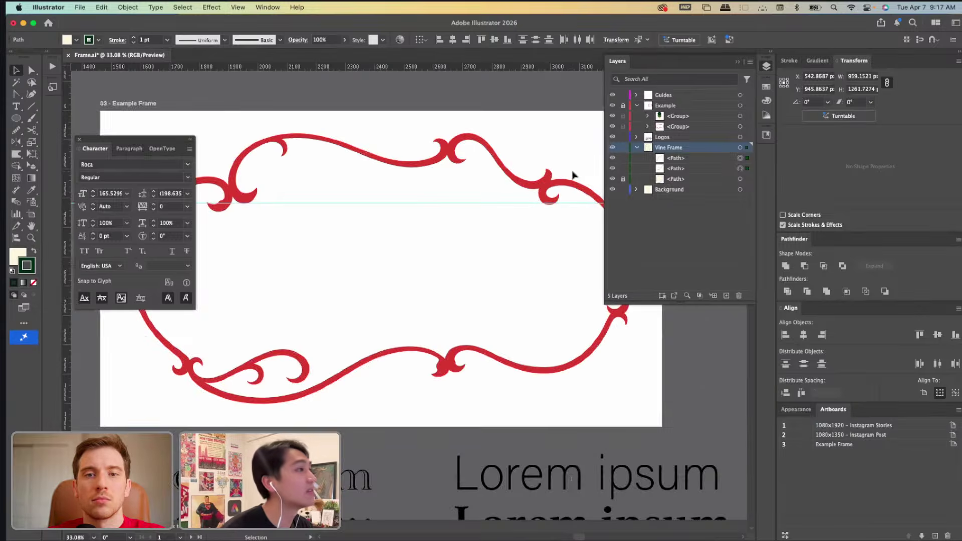
{"action": "scroll", "coordinate": [575, 176], "scroll_direction": "left", "scroll_amount": 15}
{"action": "left_click", "coordinate": [509, 351]}
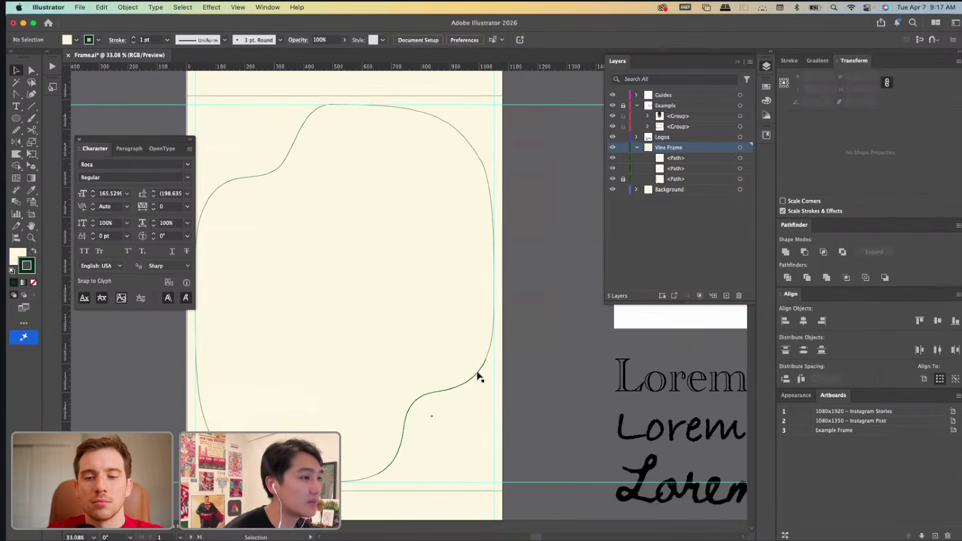
Apply the half-dome flat-wide variable width profile to the lower-right and upper-left dent curves.
{"action": "left_click", "coordinate": [476, 375]}
{"action": "scroll", "coordinate": [425, 326], "scroll_direction": "down", "scroll_amount": 3}
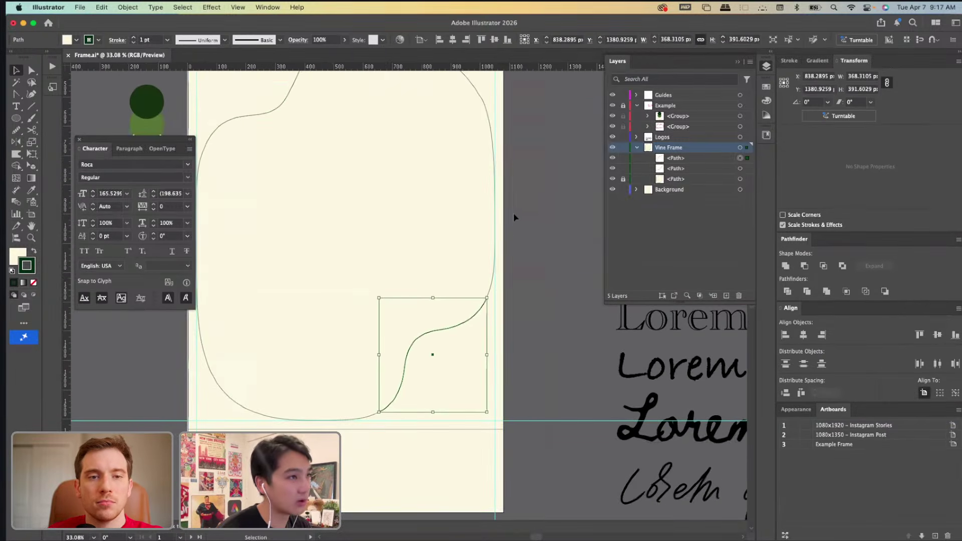
{"action": "scroll", "coordinate": [515, 215], "scroll_direction": "right", "scroll_amount": 8}
{"action": "scroll", "coordinate": [524, 217], "scroll_direction": "left", "scroll_amount": 10}
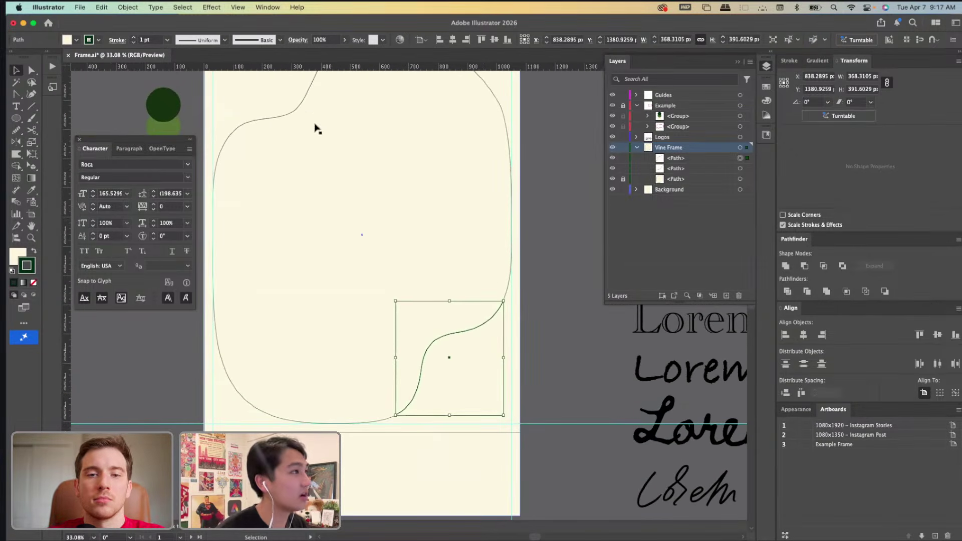
{"action": "left_click", "coordinate": [299, 107], "text": "shift"}
{"action": "left_click", "coordinate": [205, 40]}
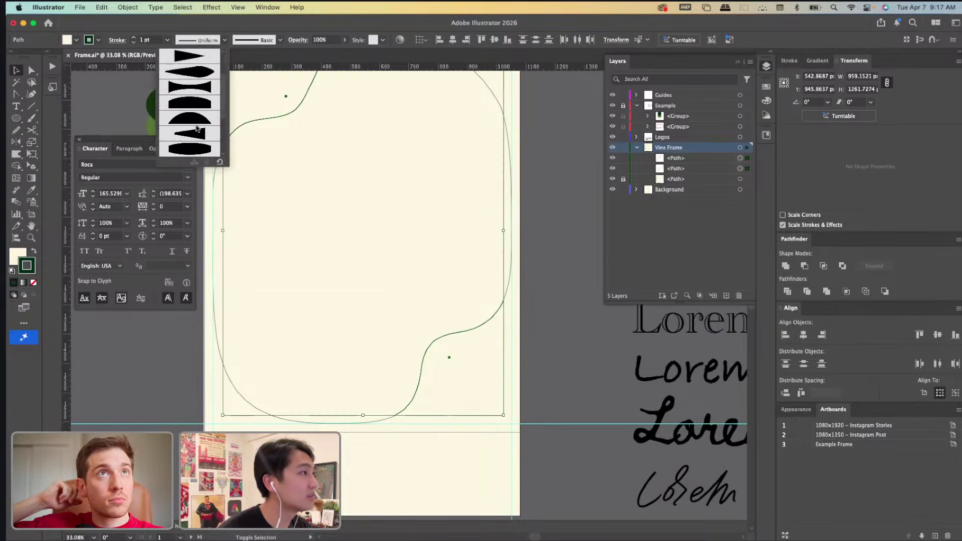
{"action": "scroll", "coordinate": [196, 126], "scroll_direction": "down", "scroll_amount": 3}
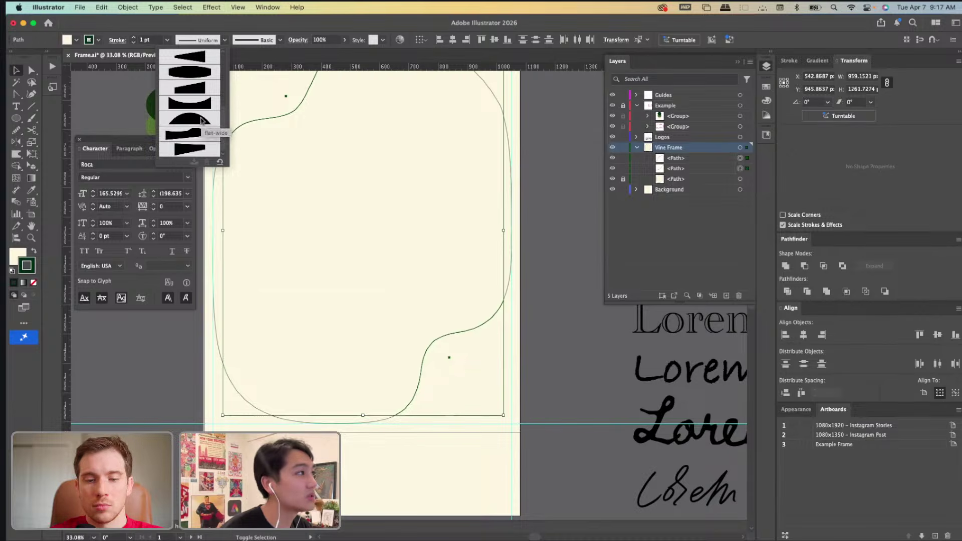
{"action": "left_click", "coordinate": [200, 123]}
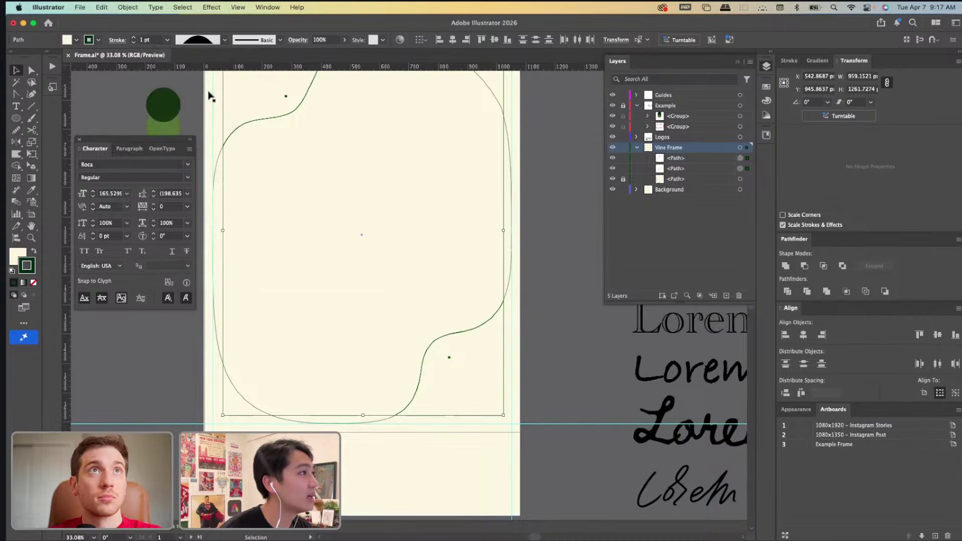
Set the stroke weight of both dent curves to 5 pt and deselect them.
{"action": "left_click", "coordinate": [134, 38]}
{"action": "left_click", "coordinate": [134, 38]}
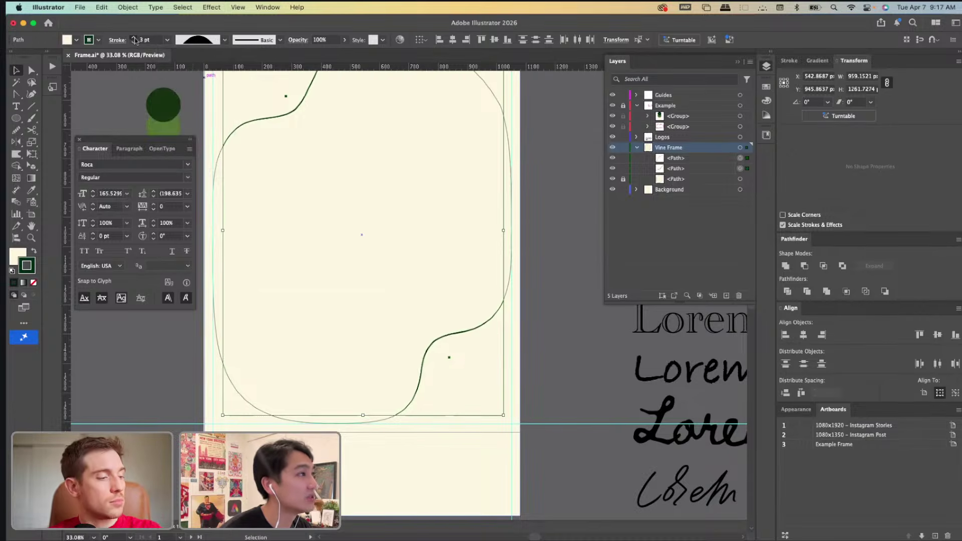
{"action": "left_click", "coordinate": [134, 38]}
{"action": "left_click", "coordinate": [134, 38]}
{"action": "left_click", "coordinate": [121, 95]}
Hide the Guides layer so the frame can be viewed without guide lines.
{"action": "scroll", "coordinate": [120, 95], "scroll_direction": "up", "scroll_amount": 2}
{"action": "scroll", "coordinate": [121, 96], "scroll_direction": "left", "scroll_amount": 3}
{"action": "scroll", "coordinate": [121, 95], "scroll_direction": "up", "scroll_amount": 2}
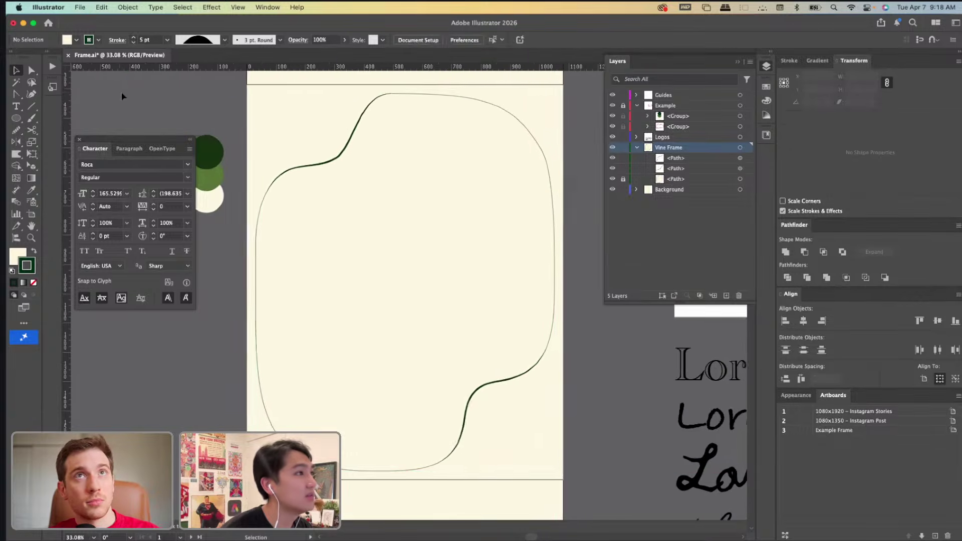
{"action": "left_click", "coordinate": [613, 95]}
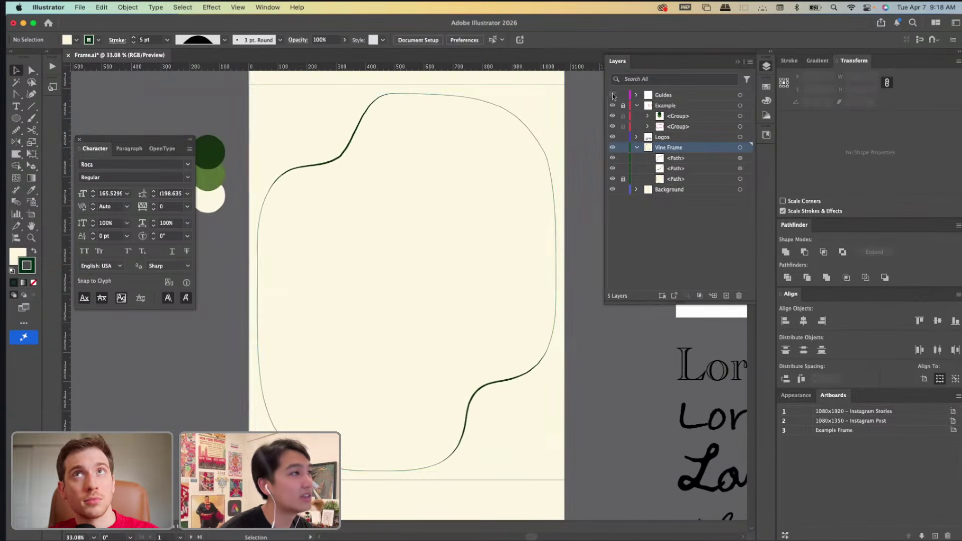
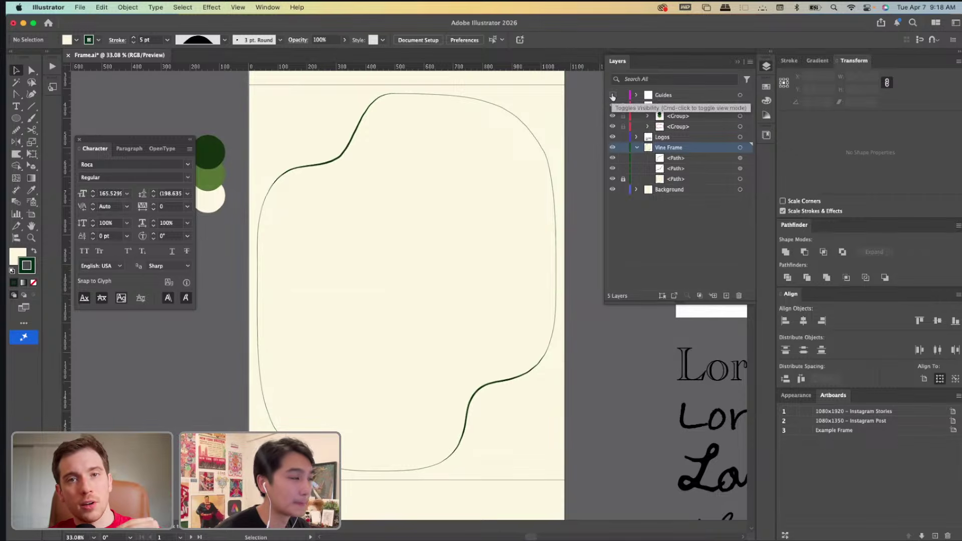
Inspect the lower-right dent curve in outline view, return to preview, and set both dent curves' stroke weight to 7 pt.
{"action": "left_click", "coordinate": [517, 380]}
{"action": "key", "text": "super+y"}
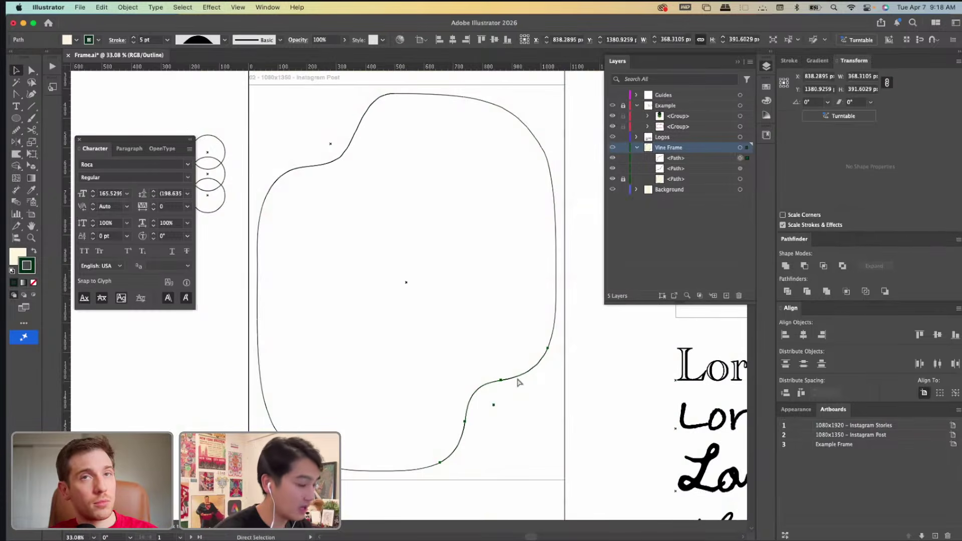
{"action": "key", "text": "a"}
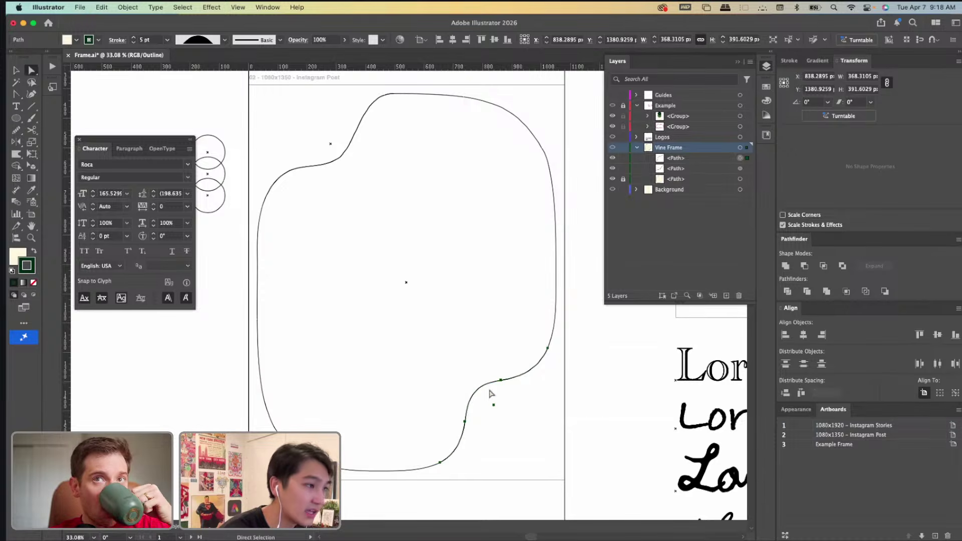
{"action": "key", "text": "v"}
{"action": "key", "text": "super+y"}
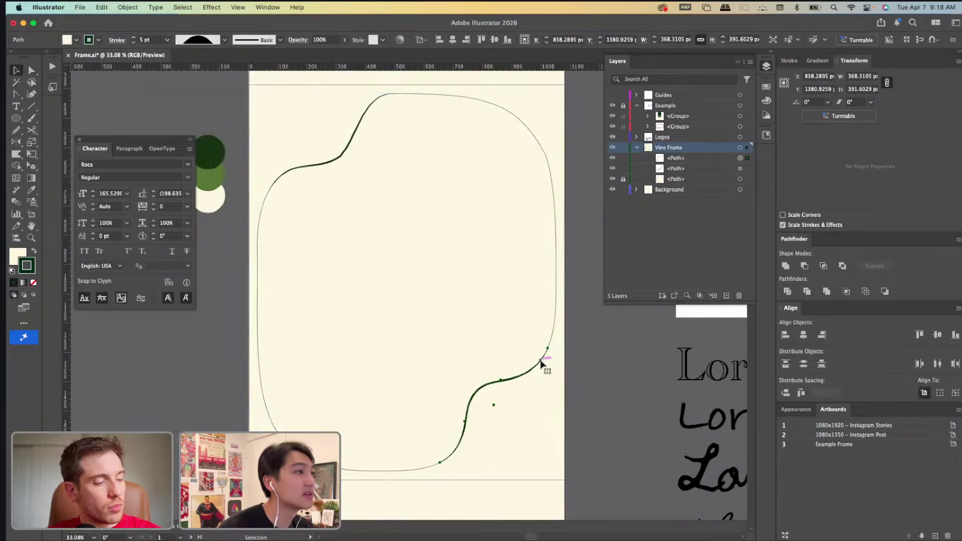
{"action": "left_click", "coordinate": [340, 159], "text": "shift"}
{"action": "left_click", "coordinate": [133, 38]}
{"action": "left_click", "coordinate": [134, 37]}
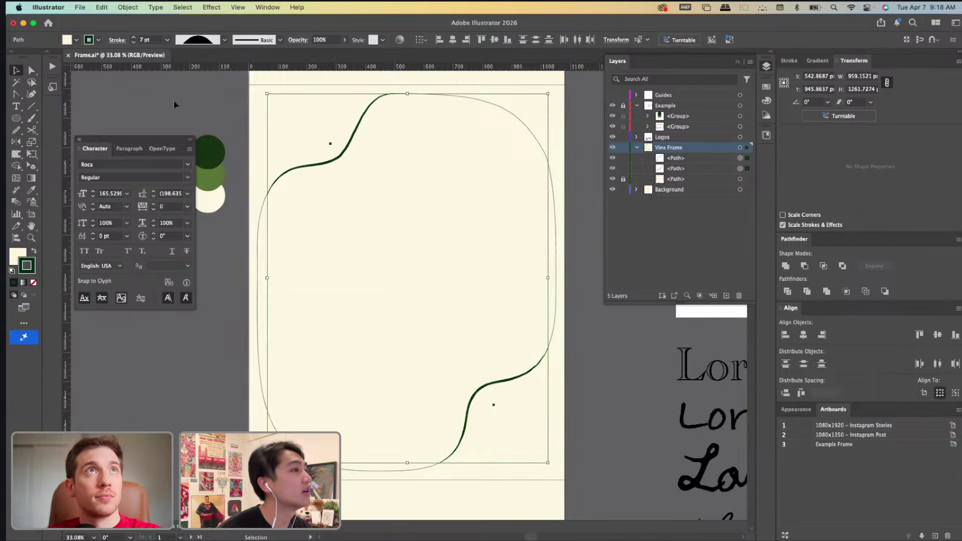
{"action": "left_click", "coordinate": [175, 101]}
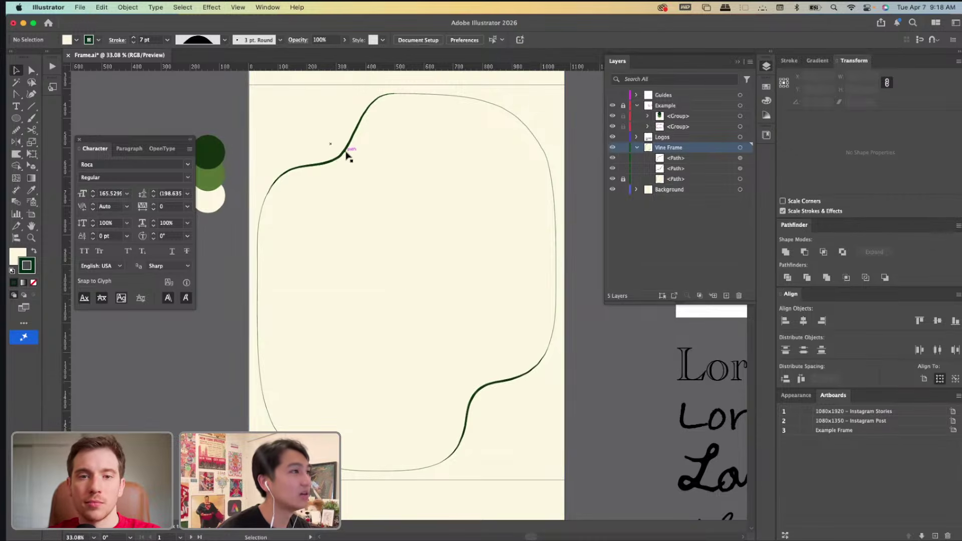
Draw a curved Pencil stem about 80 px wide and 44 px tall beside the upper-left dent curve with a 5 pt stroke.
{"action": "scroll", "coordinate": [346, 153], "scroll_direction": "up", "scroll_amount": 5}
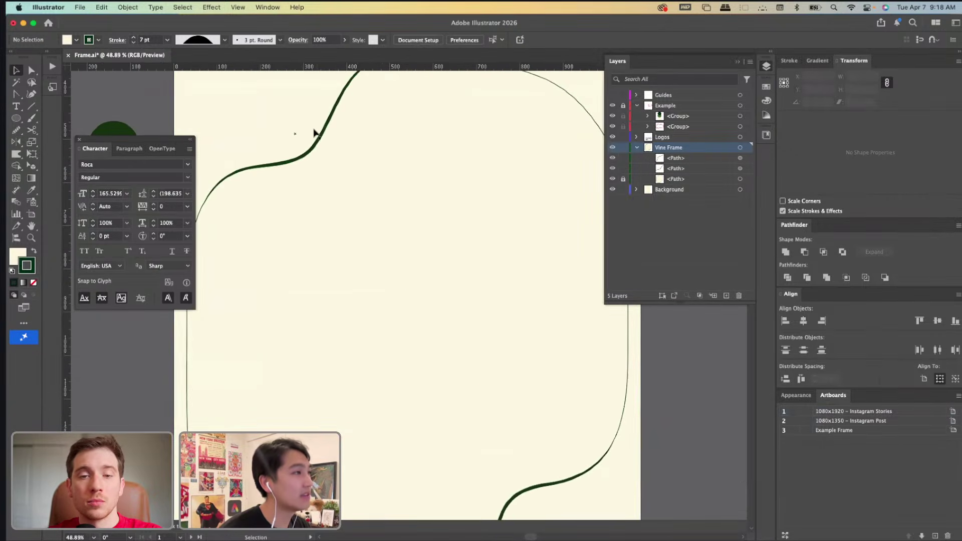
{"action": "scroll", "coordinate": [317, 134], "scroll_direction": "up", "scroll_amount": 5}
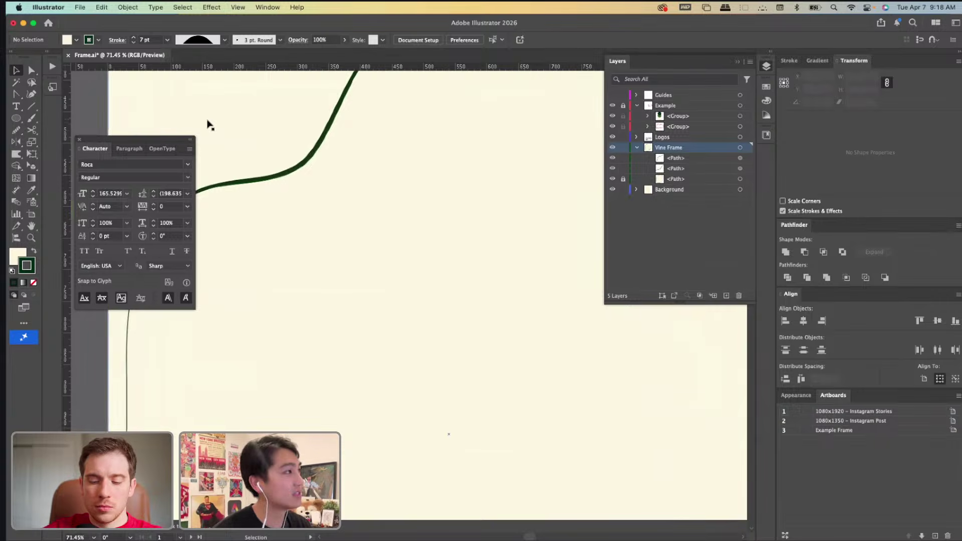
{"action": "scroll", "coordinate": [302, 103], "scroll_direction": "up", "scroll_amount": 5}
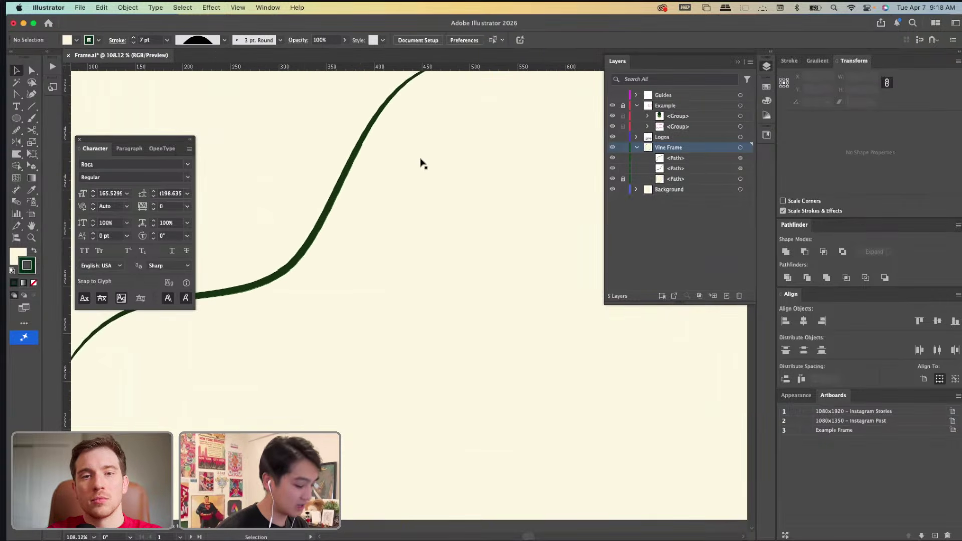
{"action": "scroll", "coordinate": [421, 162], "scroll_direction": "up", "scroll_amount": 3}
{"action": "key", "text": "n"}
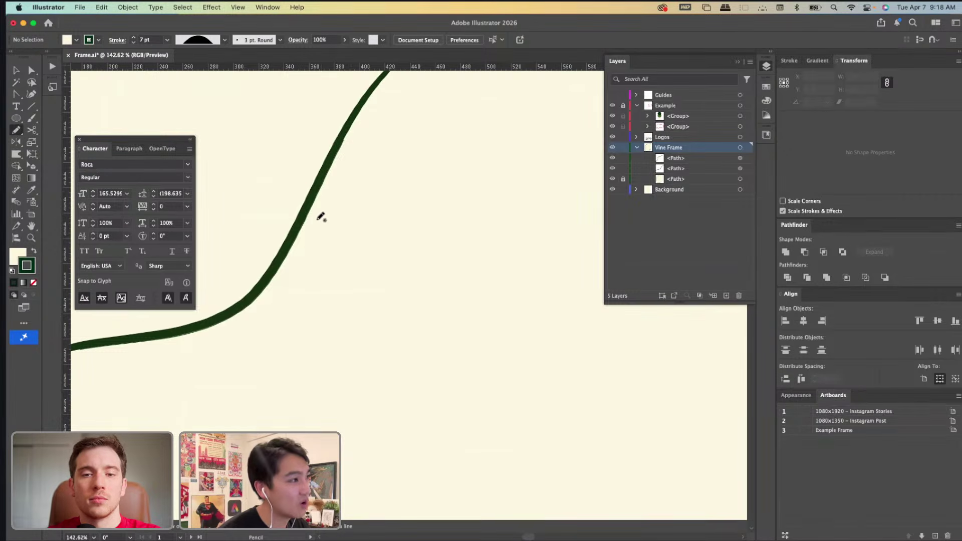
{"action": "mouse_move", "coordinate": [309, 244]}
{"action": "left_mouse_down"}
{"action": "mouse_move", "coordinate": [349, 199]}
{"action": "mouse_move", "coordinate": [409, 190]}
{"action": "left_mouse_up"}
{"action": "key", "text": "v"}
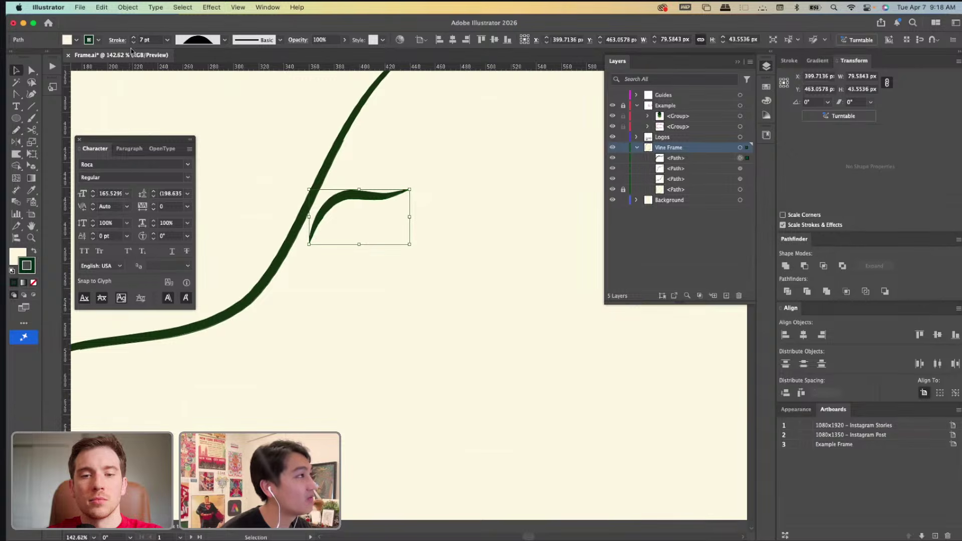
{"action": "left_click", "coordinate": [133, 43]}
{"action": "left_click", "coordinate": [133, 44]}
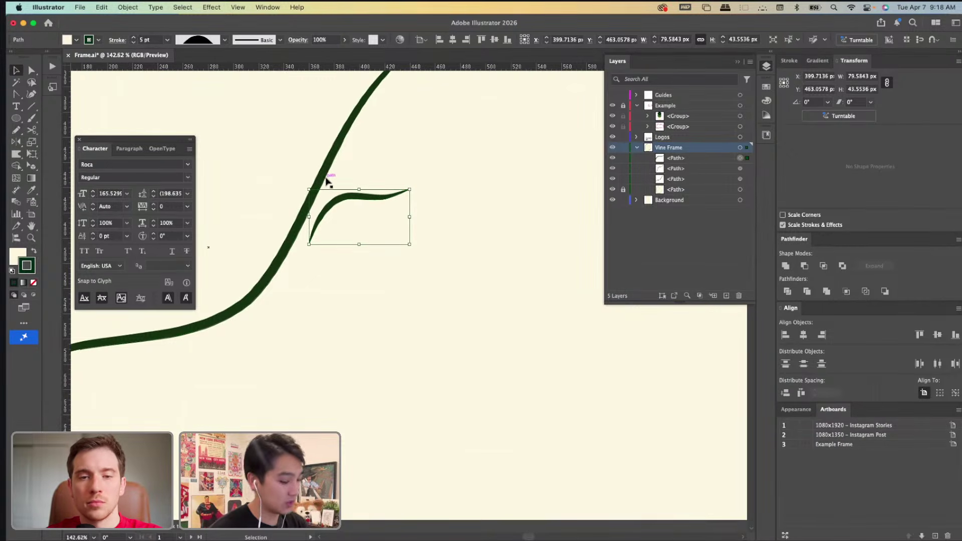
{"action": "key", "text": "n"}
{"action": "mouse_move", "coordinate": [371, 159]}
{"action": "left_mouse_down"}
{"action": "mouse_move", "coordinate": [433, 137]}
{"action": "mouse_move", "coordinate": [476, 135]}
{"action": "left_mouse_up"}
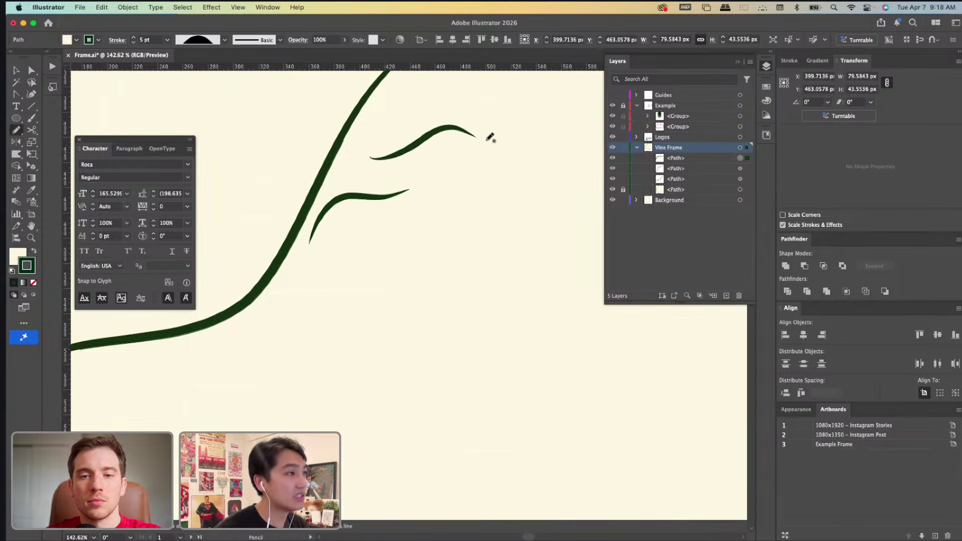
{"action": "key", "text": "super+z"}
{"action": "key", "text": "v"}
{"action": "left_click", "coordinate": [361, 219]}
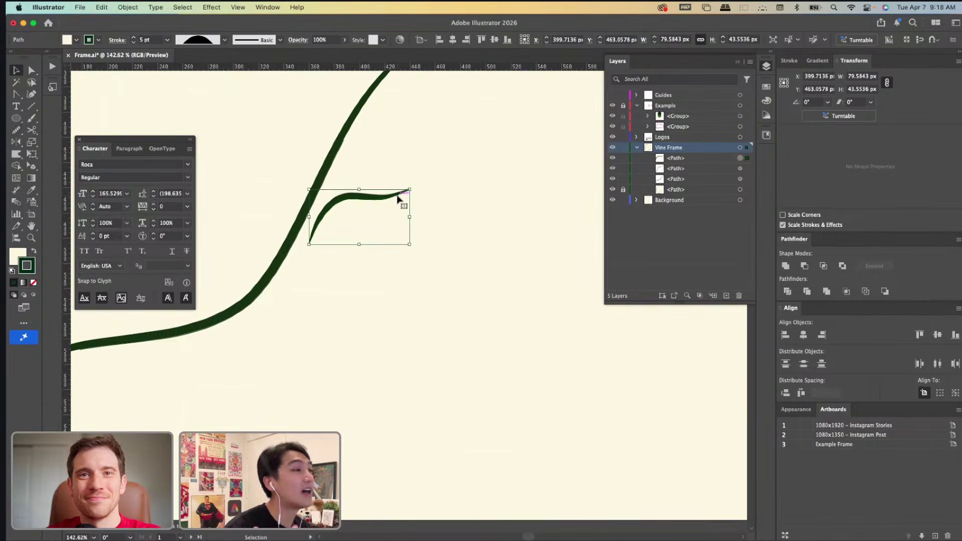
{"action": "key", "text": "shift+n"}
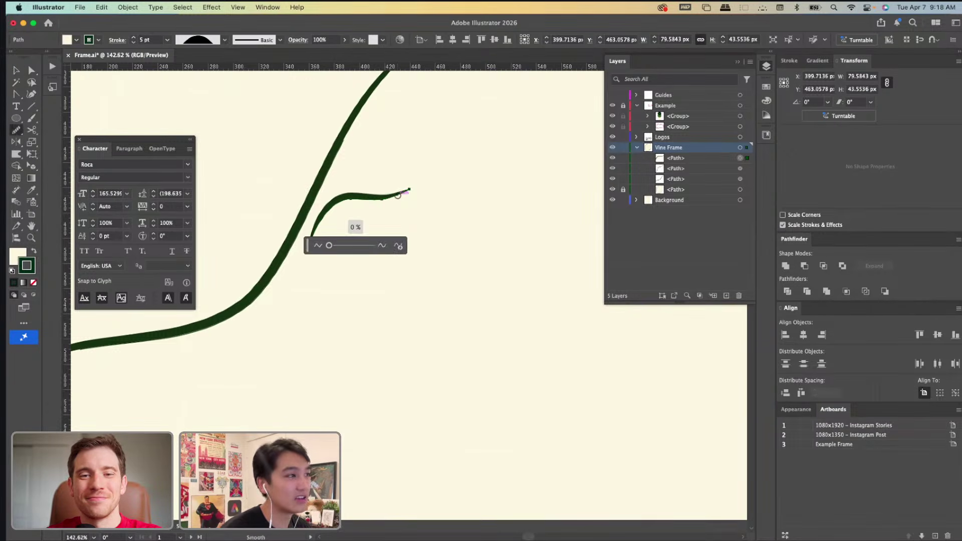
{"action": "key", "text": "a"}
{"action": "left_click", "coordinate": [370, 201]}
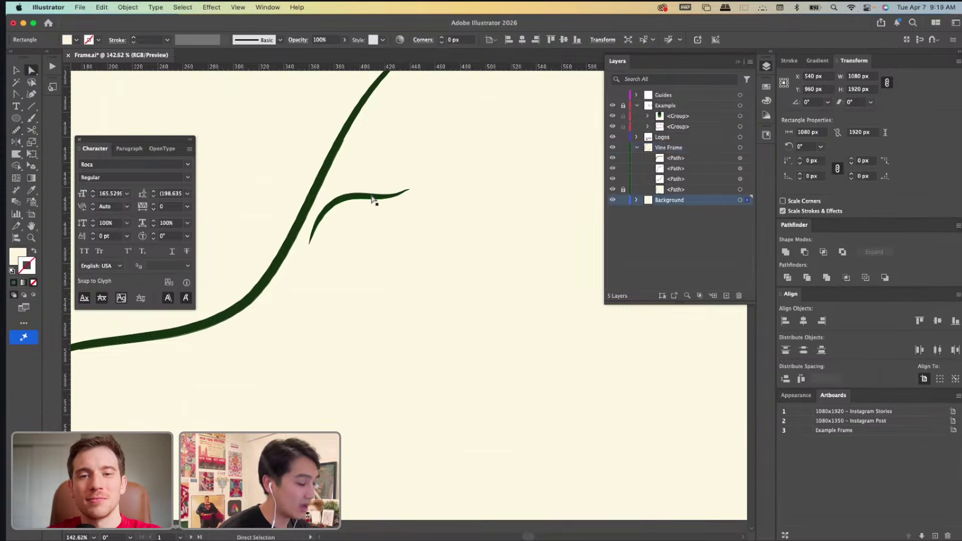
{"action": "key", "text": "n"}
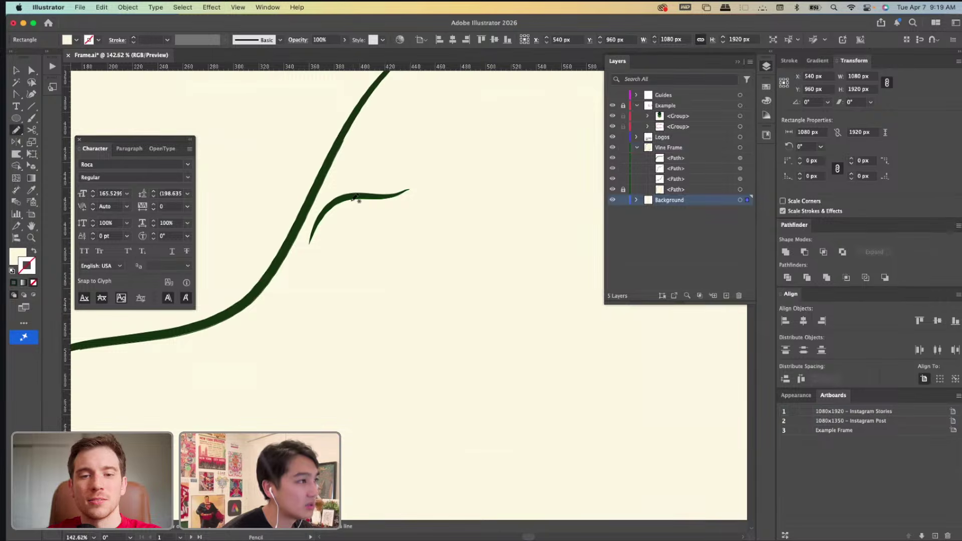
{"action": "key", "text": "super+z"}
{"action": "key", "text": "super+z"}
{"action": "key", "text": "super+z"}
{"action": "key", "text": "super+z"}
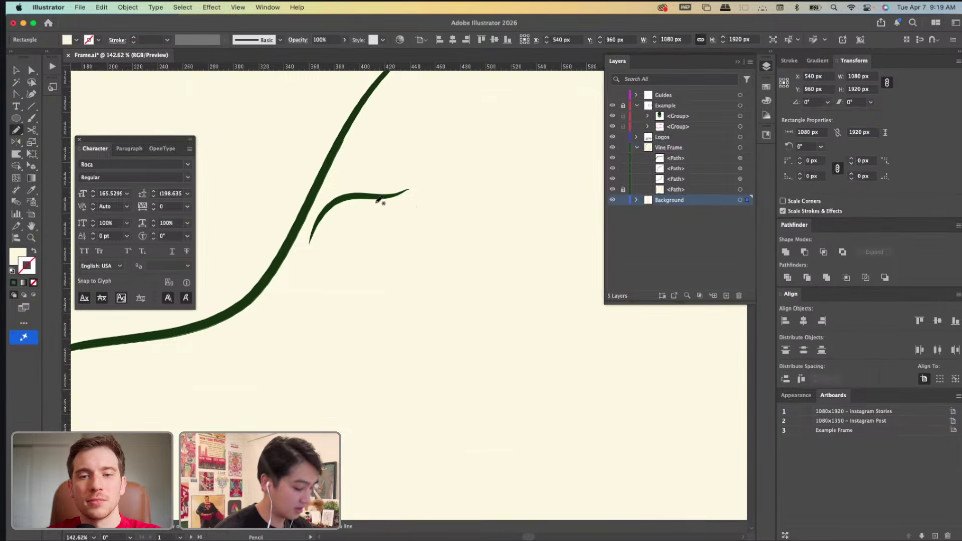
{"action": "key", "text": "super+z"}
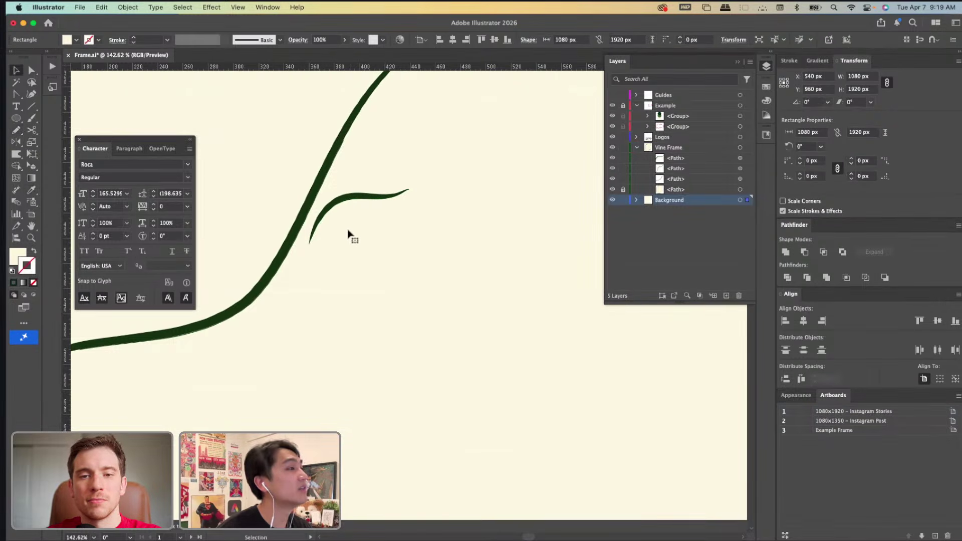
Lock the Background layer and deselect the stem.
{"action": "left_click", "coordinate": [384, 197]}
{"action": "key", "text": "i"}
{"action": "key", "text": "v"}
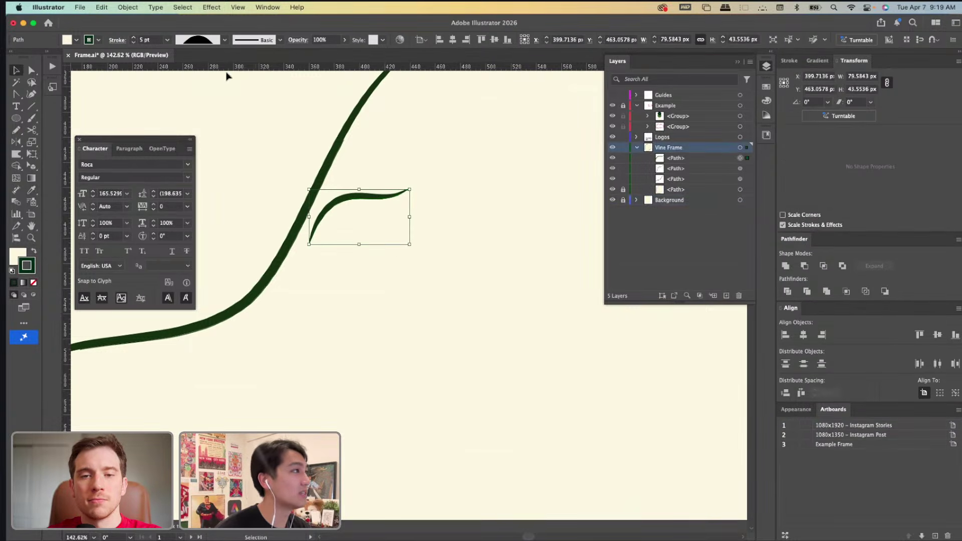
{"action": "left_click", "coordinate": [384, 303]}
Draw a closed leaf outline about 103 px wide and 74 px tall around the stem's outer end and remove its fill.
{"action": "key", "text": "n"}
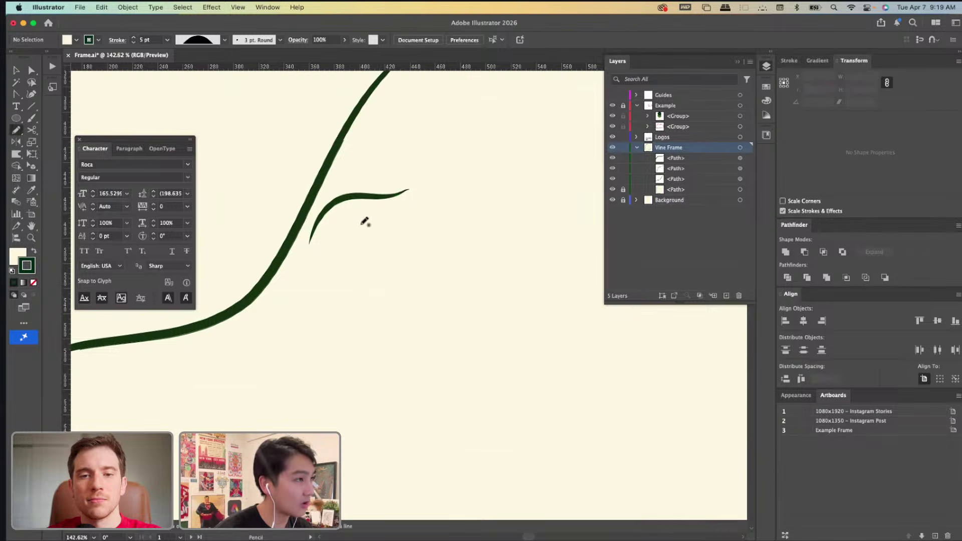
{"action": "mouse_move", "coordinate": [342, 183]}
{"action": "left_mouse_down"}
{"action": "mouse_move", "coordinate": [357, 237]}
{"action": "mouse_move", "coordinate": [406, 241]}
{"action": "mouse_move", "coordinate": [447, 218]}
{"action": "mouse_move", "coordinate": [463, 156]}
{"action": "mouse_move", "coordinate": [455, 148]}
{"action": "mouse_move", "coordinate": [423, 187]}
{"action": "mouse_move", "coordinate": [343, 181]}
{"action": "left_mouse_up"}
{"action": "key", "text": "v"}
{"action": "key", "text": "a"}
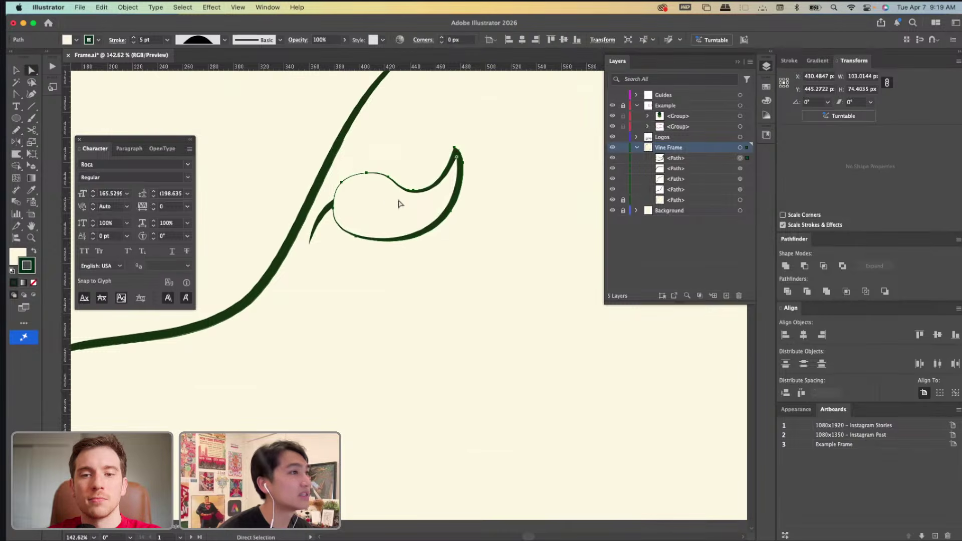
{"action": "left_click", "coordinate": [33, 282]}
{"action": "key", "text": "v"}
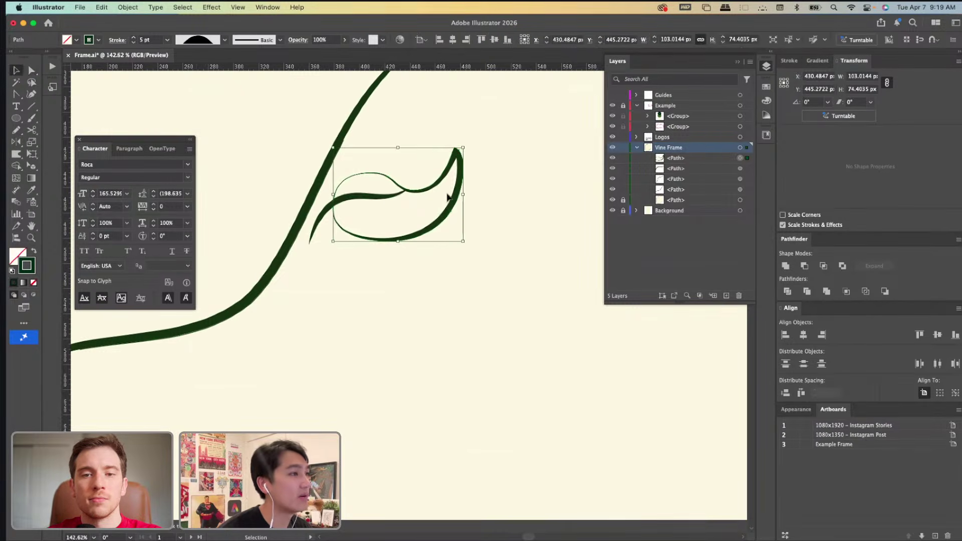
Give the leaf outline a Uniform width profile and a 3 pt stroke weight.
{"action": "key", "text": "super+h"}
{"action": "left_click", "coordinate": [196, 40]}
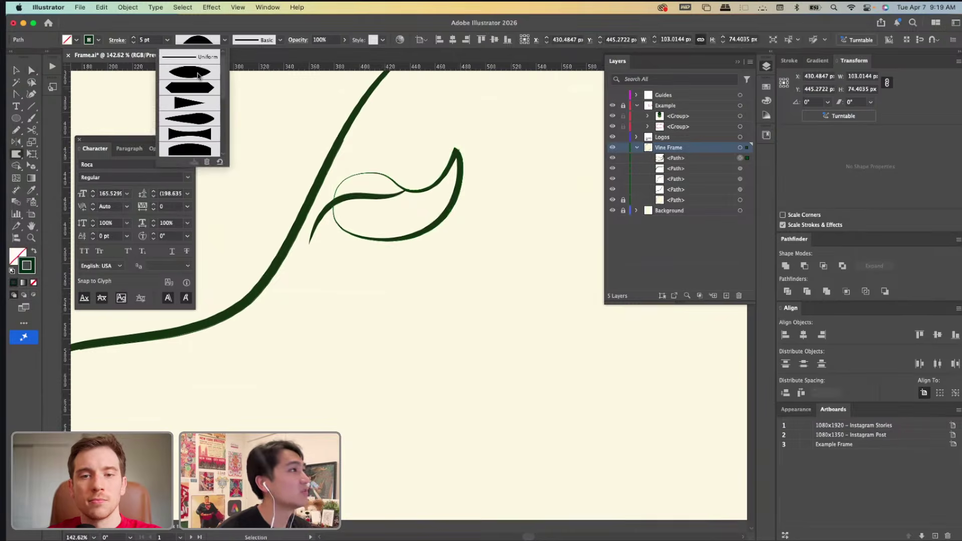
{"action": "left_click", "coordinate": [196, 58]}
{"action": "key", "text": "super+h"}
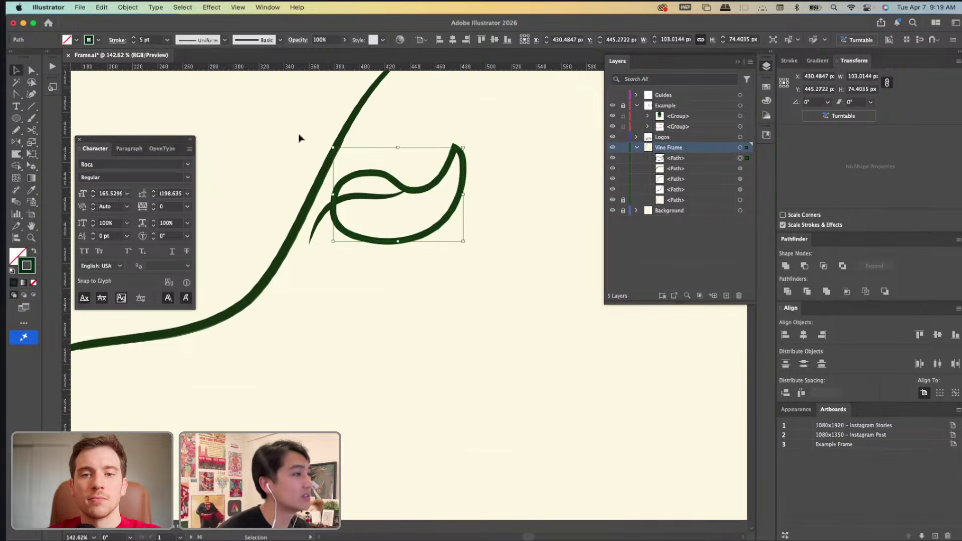
{"action": "left_click", "coordinate": [134, 43]}
{"action": "left_click", "coordinate": [134, 43]}
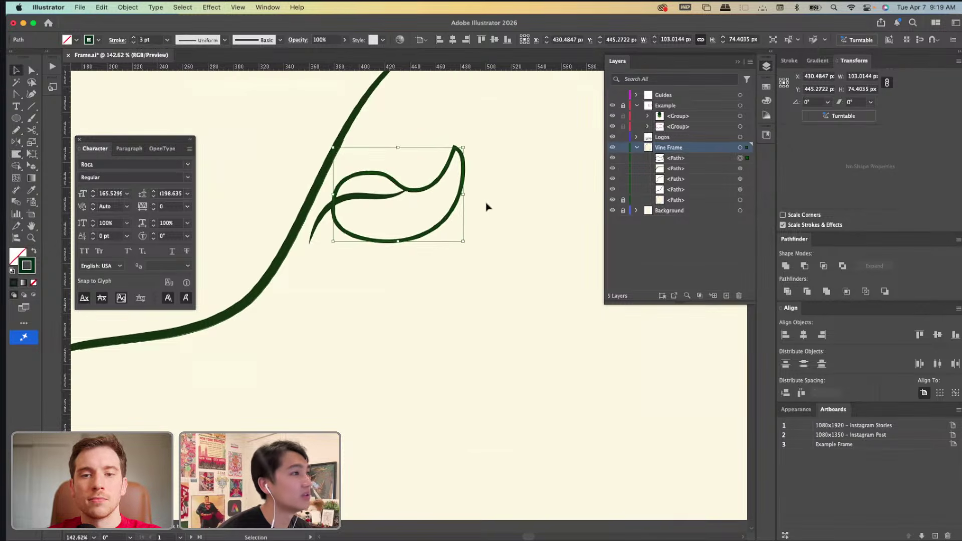
{"action": "left_click_drag", "start_coordinate": [460, 209], "coordinate": [458, 272]}
{"action": "key", "text": "super+h"}
{"action": "key", "text": "super+h"}
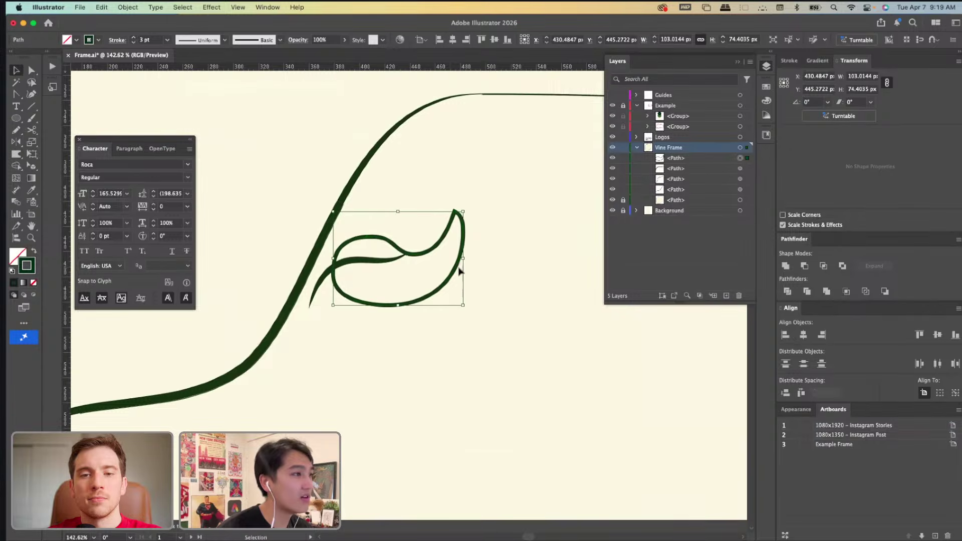
Warp the leaf outline to about 99 px wide and 71 px tall so it wraps around the stem's tip.
{"action": "key", "text": "shift+r"}
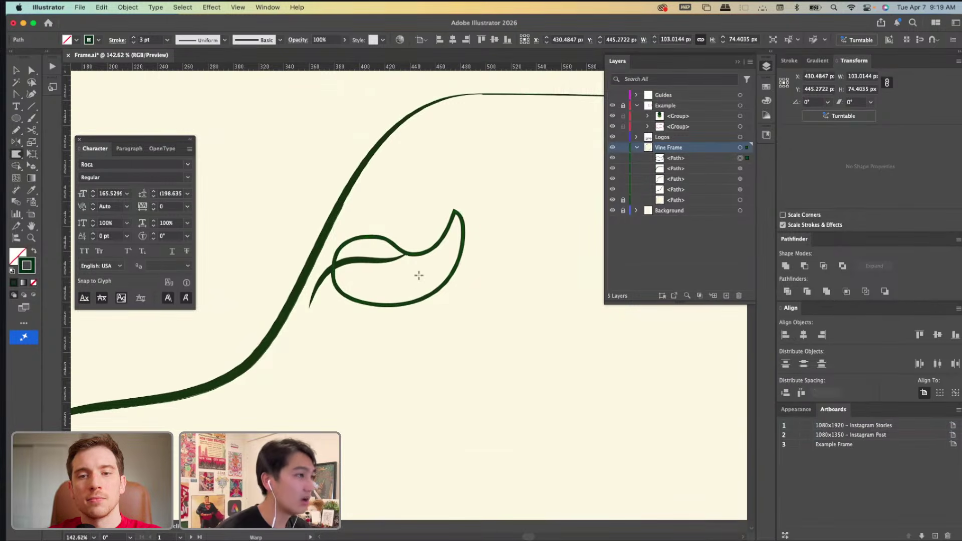
{"action": "scroll", "coordinate": [419, 275], "scroll_direction": "down", "scroll_amount": 5}
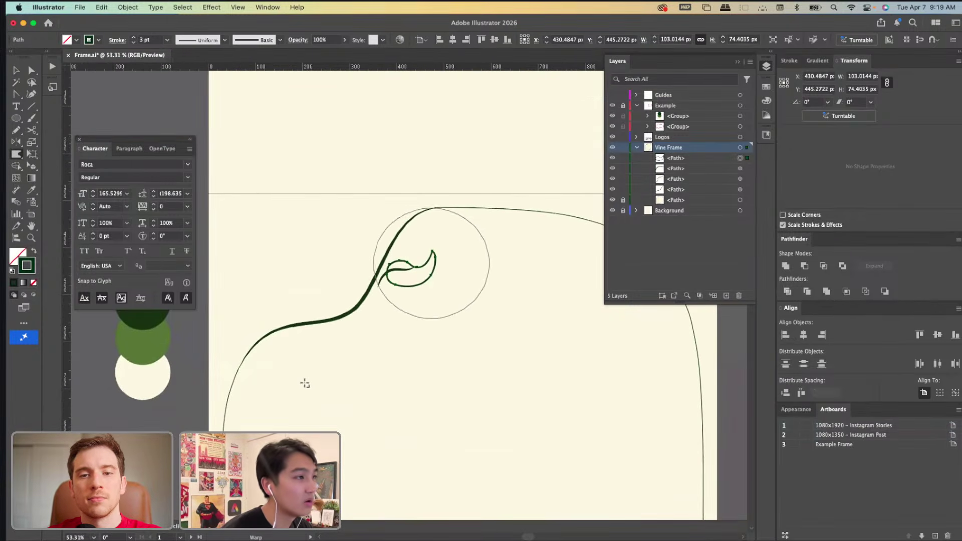
{"action": "scroll", "coordinate": [401, 281], "scroll_direction": "up", "scroll_amount": 4}
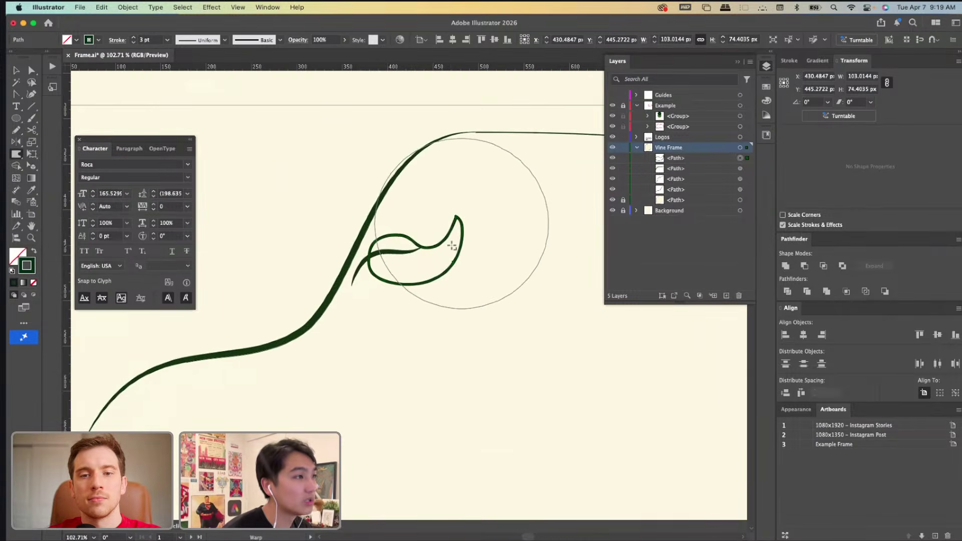
{"action": "mouse_move", "coordinate": [423, 241]}
{"action": "left_mouse_down"}
{"action": "mouse_move", "coordinate": [431, 253]}
{"action": "mouse_move", "coordinate": [425, 247]}
{"action": "mouse_move", "coordinate": [378, 285]}
{"action": "mouse_move", "coordinate": [381, 275]}
{"action": "left_mouse_up"}
{"action": "key", "text": "v"}
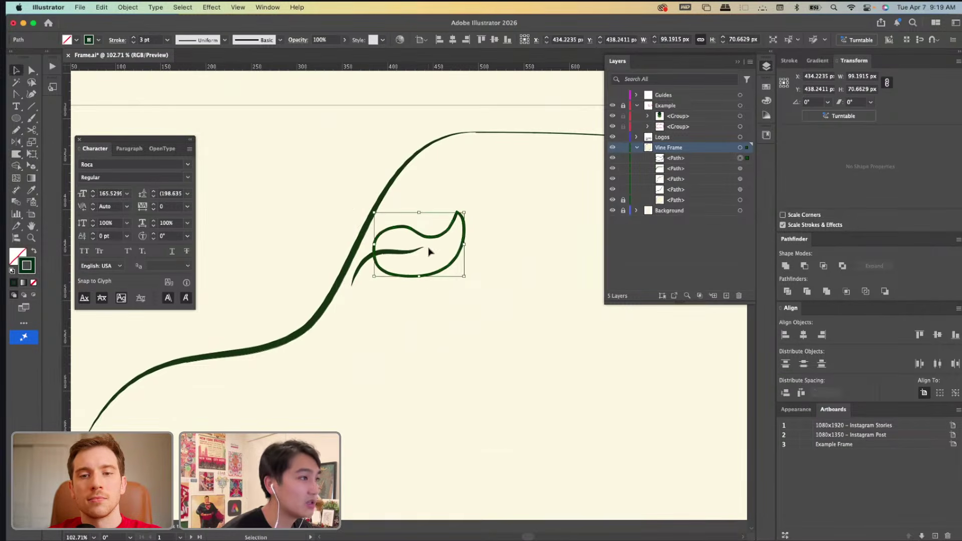
Smooth the leaf outline's lower and outer edges and shift the leaf slightly toward the dent curve.
{"action": "scroll", "coordinate": [428, 251], "scroll_direction": "up", "scroll_amount": 3}
{"action": "key", "text": "shift+n"}
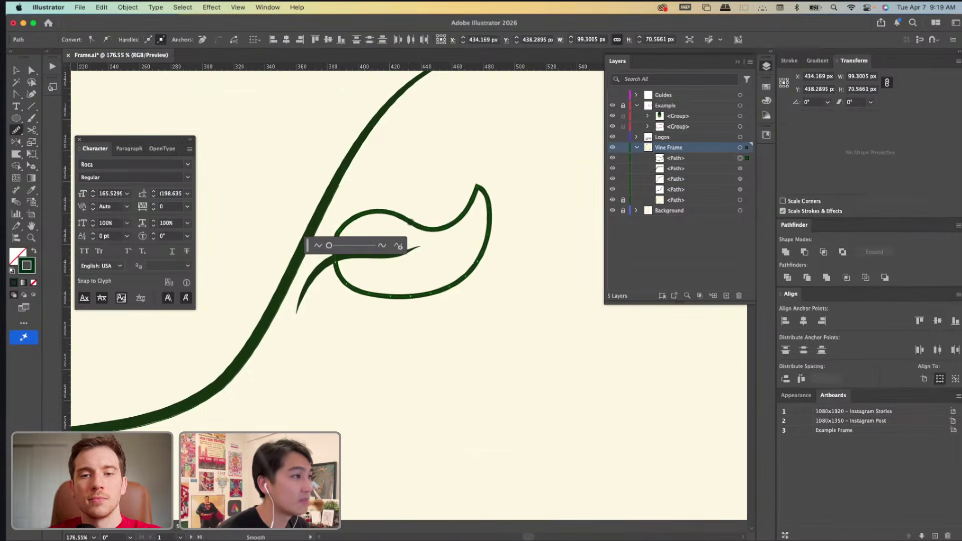
{"action": "scroll", "coordinate": [327, 234], "scroll_direction": "down", "scroll_amount": 5}
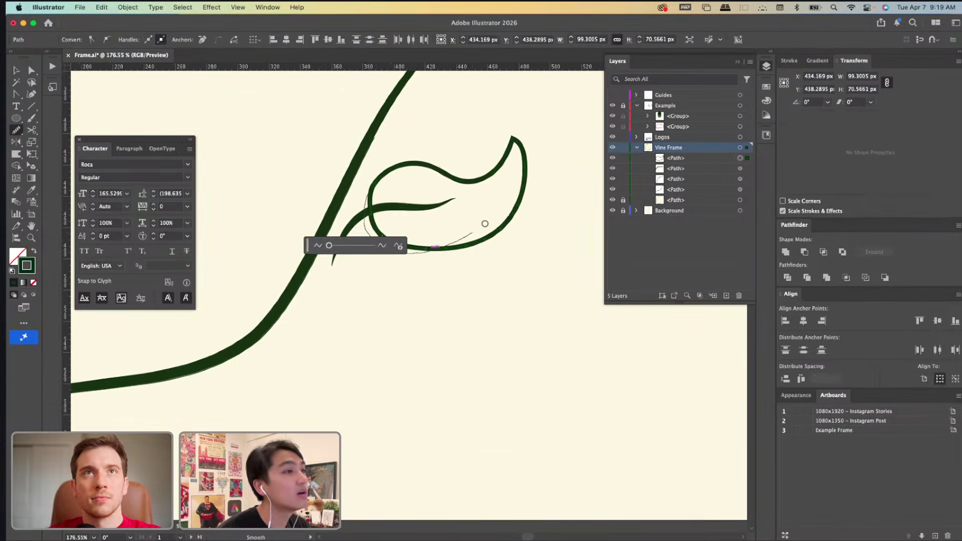
{"action": "left_click_drag", "start_coordinate": [485, 223], "coordinate": [514, 192]}
{"action": "scroll", "coordinate": [516, 198], "scroll_direction": "up", "scroll_amount": 2}
{"action": "key", "text": "v"}
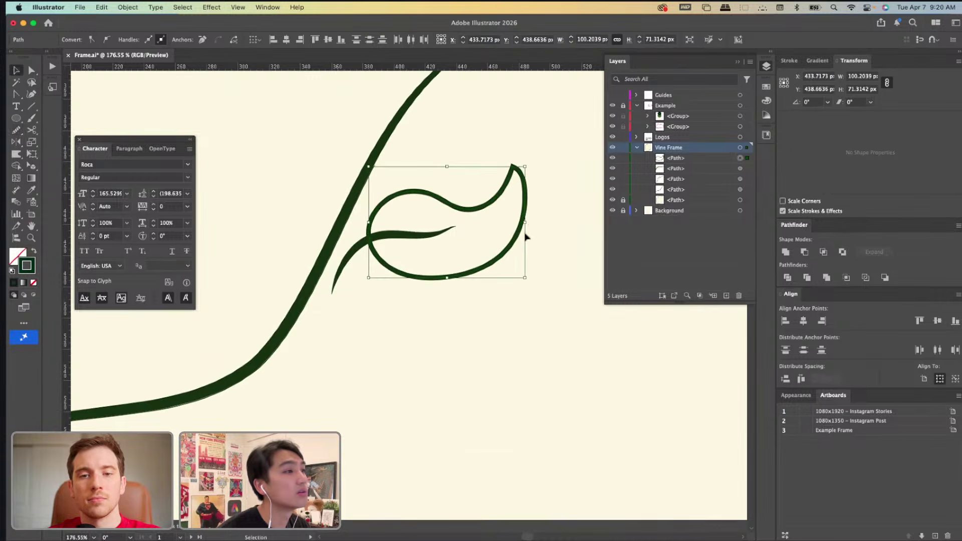
{"action": "left_click_drag", "start_coordinate": [386, 269], "coordinate": [381, 270]}
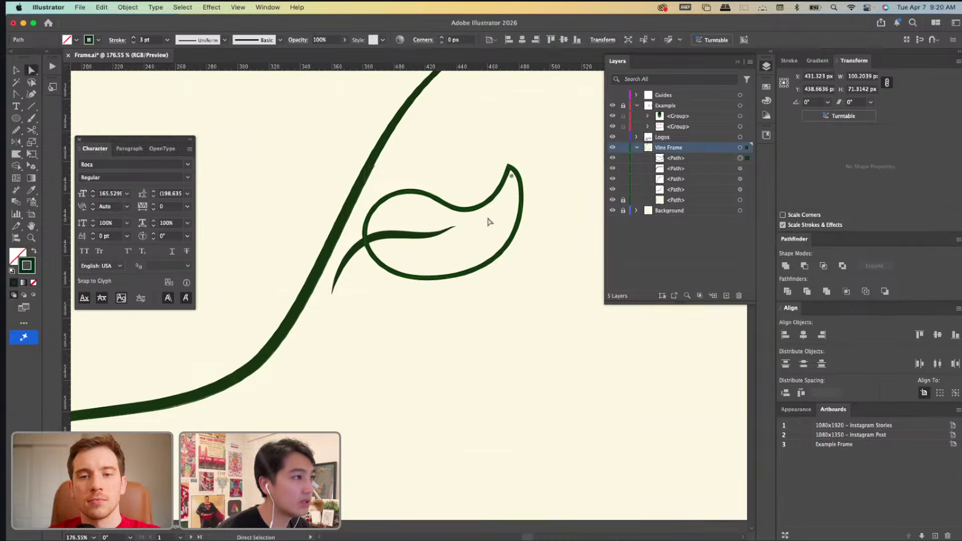
Turn off Scale Strokes & Effects and scale the leaf down to about half its size around its center.
{"action": "scroll", "coordinate": [488, 221], "scroll_direction": "down", "scroll_amount": 5}
{"action": "scroll", "coordinate": [490, 219], "scroll_direction": "up", "scroll_amount": 3}
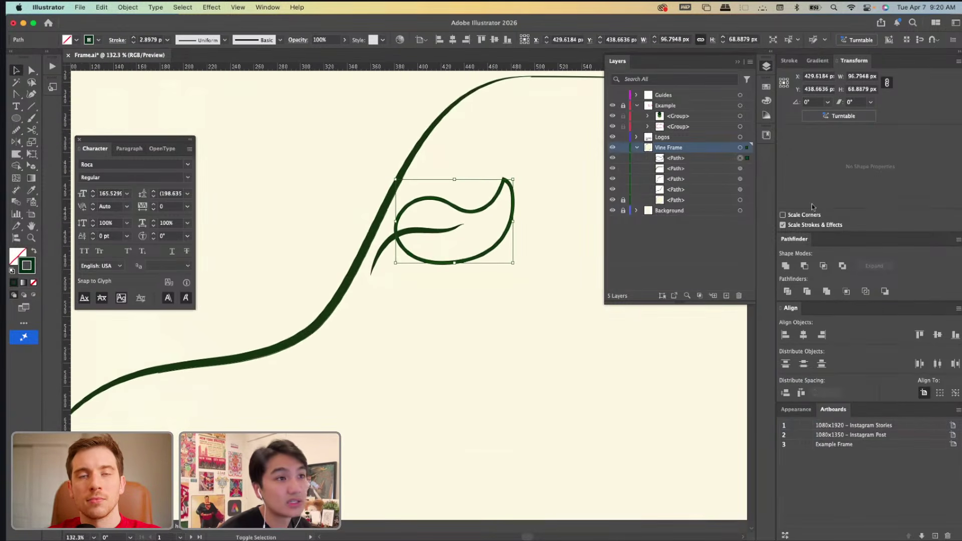
{"action": "left_click_drag", "start_coordinate": [514, 222], "coordinate": [461, 220]}
Move the stem's base anchor onto the upper-left dent curve so the stem grows out of the vine.
{"action": "key", "text": "a"}
{"action": "left_click", "coordinate": [376, 259]}
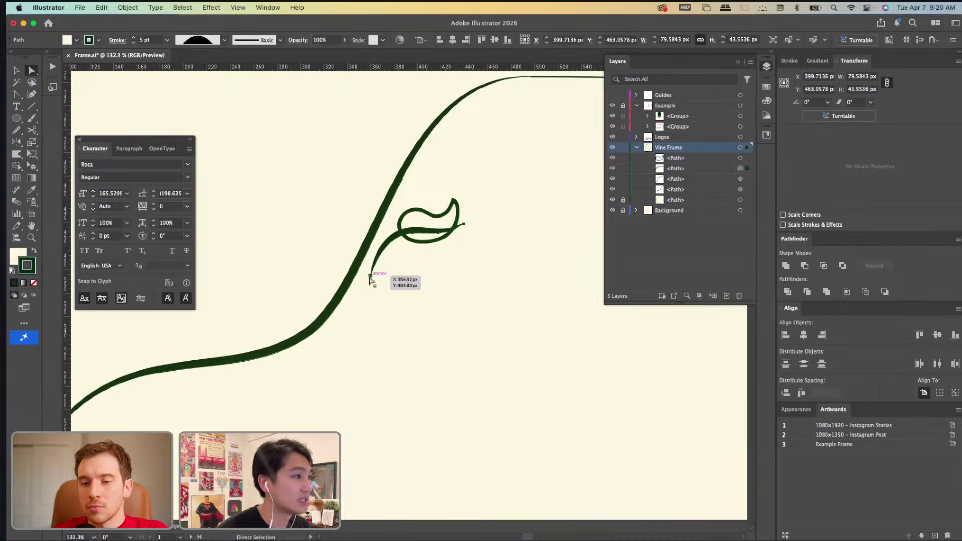
{"action": "left_click_drag", "start_coordinate": [369, 275], "coordinate": [357, 274]}
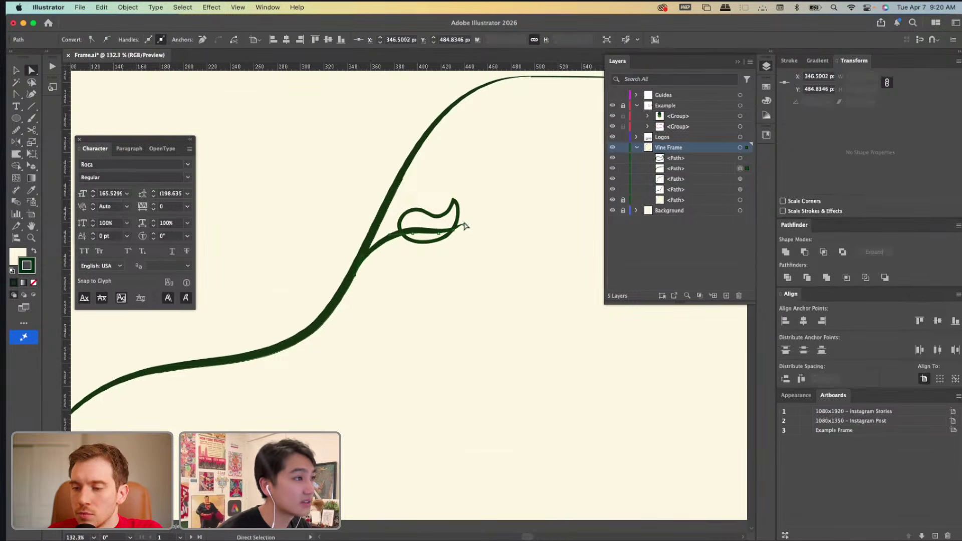
Pull the stem's middle anchor back toward the leaf's base so the stem arches out of the vine.
{"action": "key", "text": "v"}
{"action": "left_click", "coordinate": [403, 243]}
{"action": "key", "text": "a"}
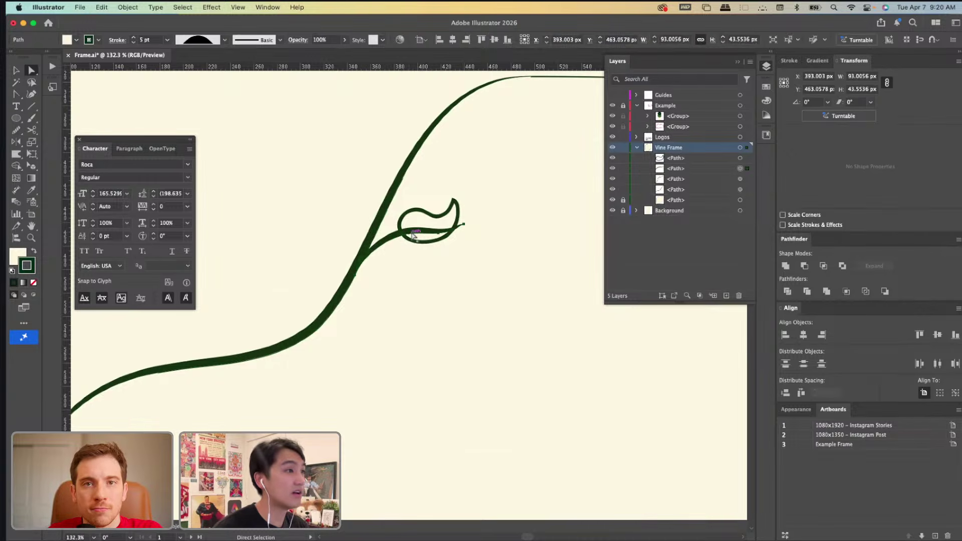
{"action": "left_click_drag", "start_coordinate": [407, 235], "coordinate": [400, 234]}
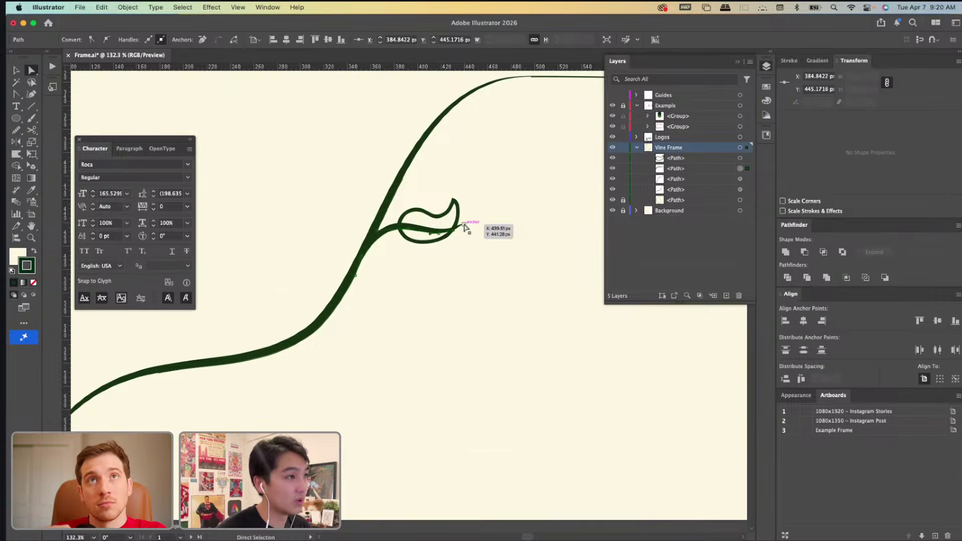
Move the stem's tip inside the leaf and shape its last curve to follow the leaf like a midrib.
{"action": "left_click", "coordinate": [464, 225]}
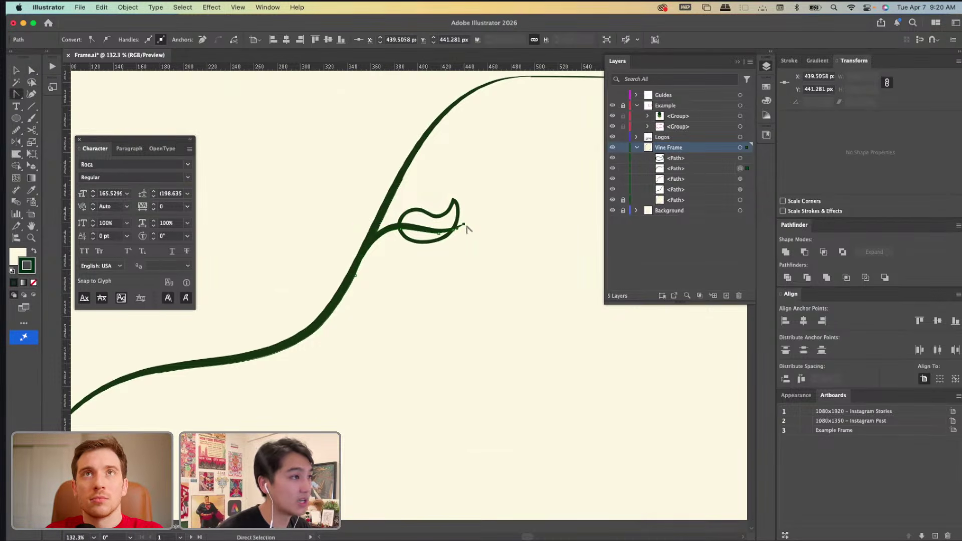
{"action": "left_click_drag", "start_coordinate": [465, 227], "coordinate": [441, 233]}
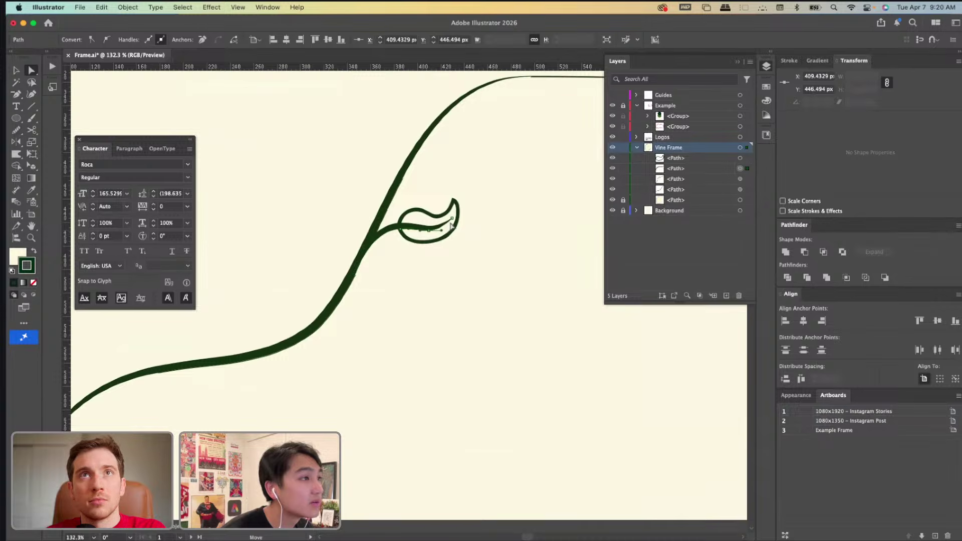
{"action": "left_click", "coordinate": [440, 230]}
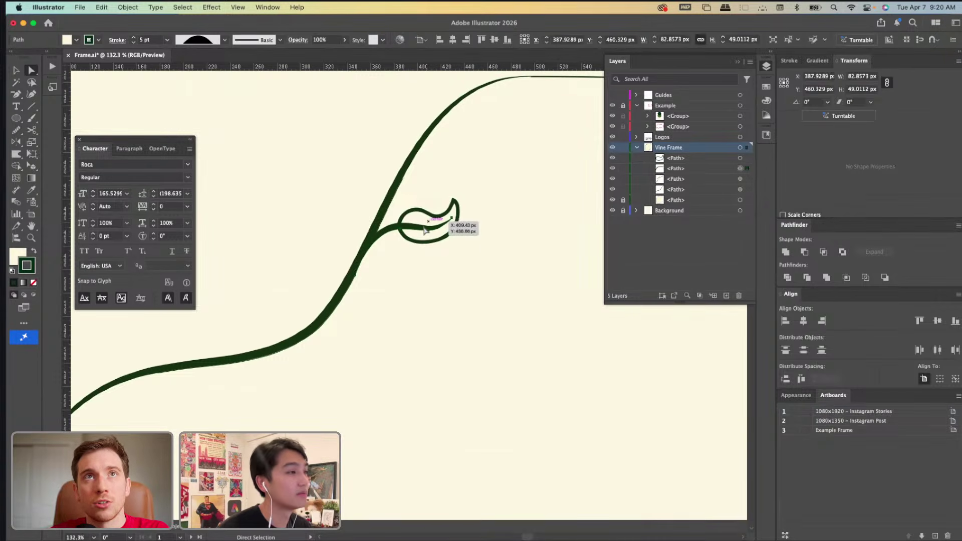
{"action": "scroll", "coordinate": [425, 230], "scroll_direction": "up", "scroll_amount": 3}
{"action": "left_click_drag", "start_coordinate": [378, 235], "coordinate": [393, 179]}
{"action": "left_click_drag", "start_coordinate": [429, 241], "coordinate": [397, 239]}
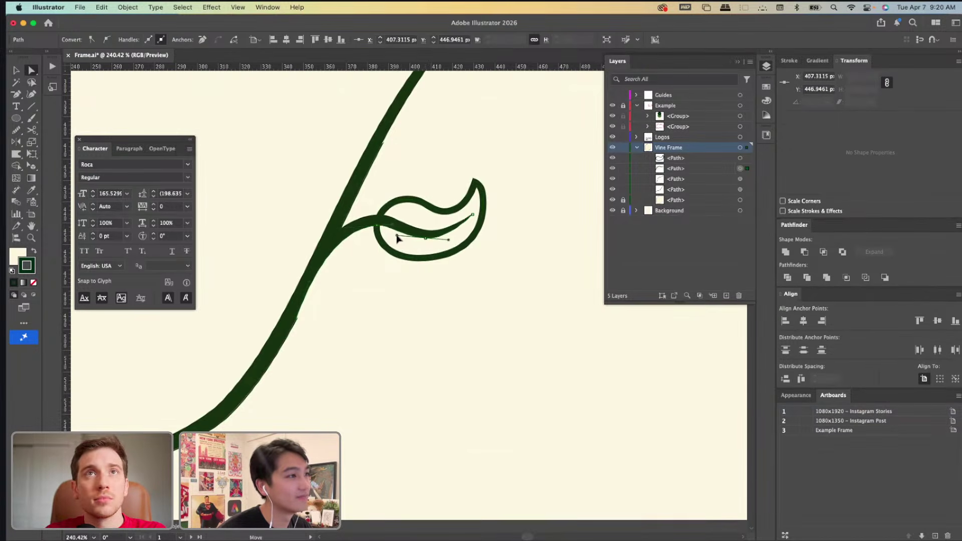
Adjust the direction handle of the stem's base anchor so the stem blends into the dent curve.
{"action": "left_click", "coordinate": [343, 267]}
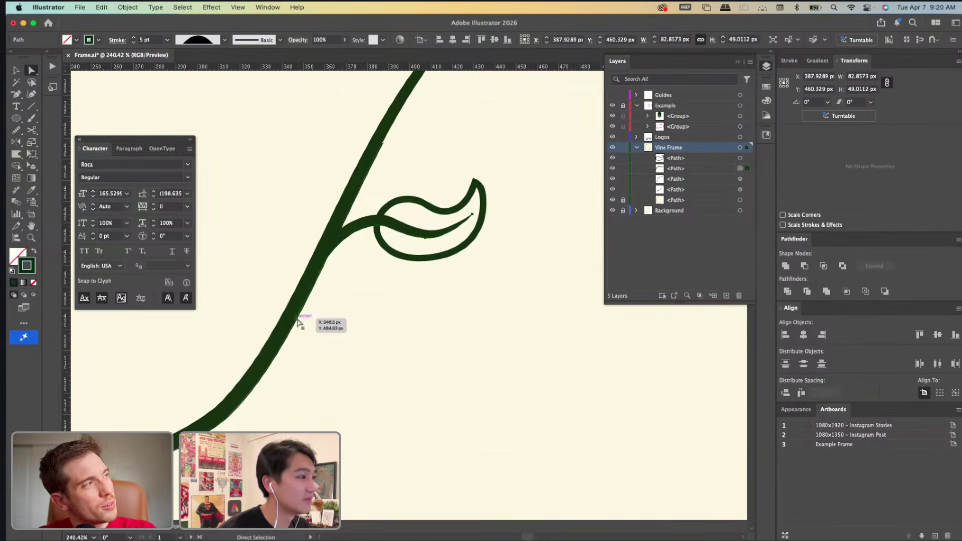
{"action": "left_click", "coordinate": [301, 322]}
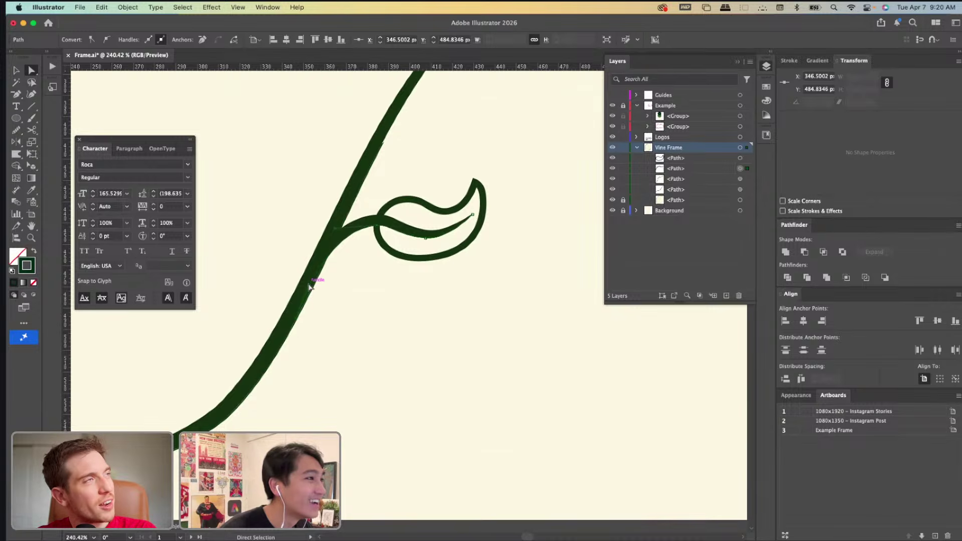
{"action": "left_click_drag", "start_coordinate": [308, 285], "coordinate": [319, 282]}
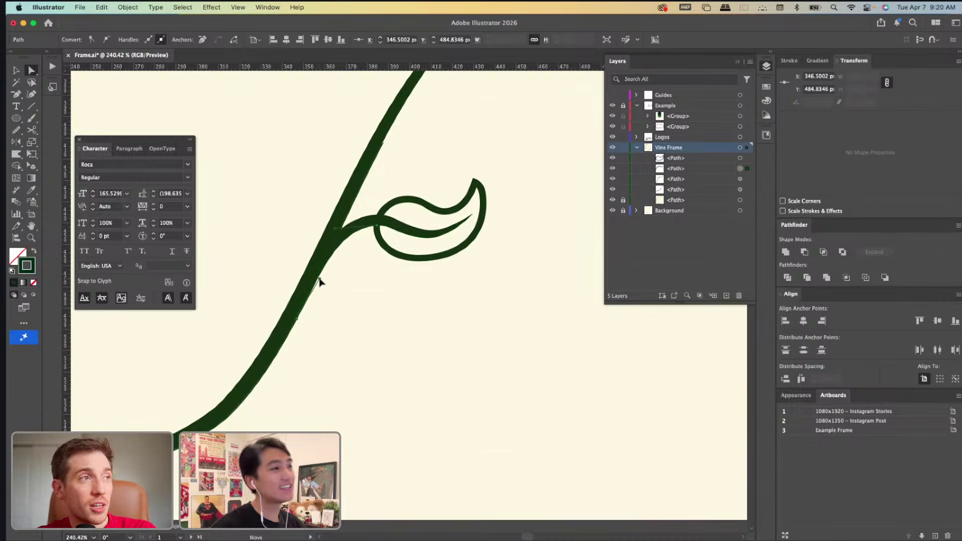
{"action": "left_click", "coordinate": [336, 277]}
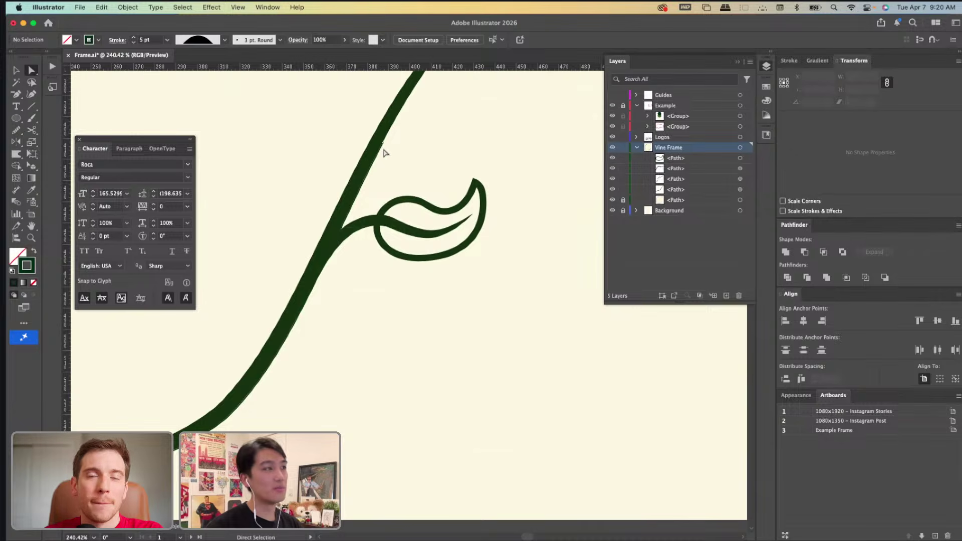
Trim the thin end off the stem inside the leaf.
{"action": "scroll", "coordinate": [380, 154], "scroll_direction": "down", "scroll_amount": 3}
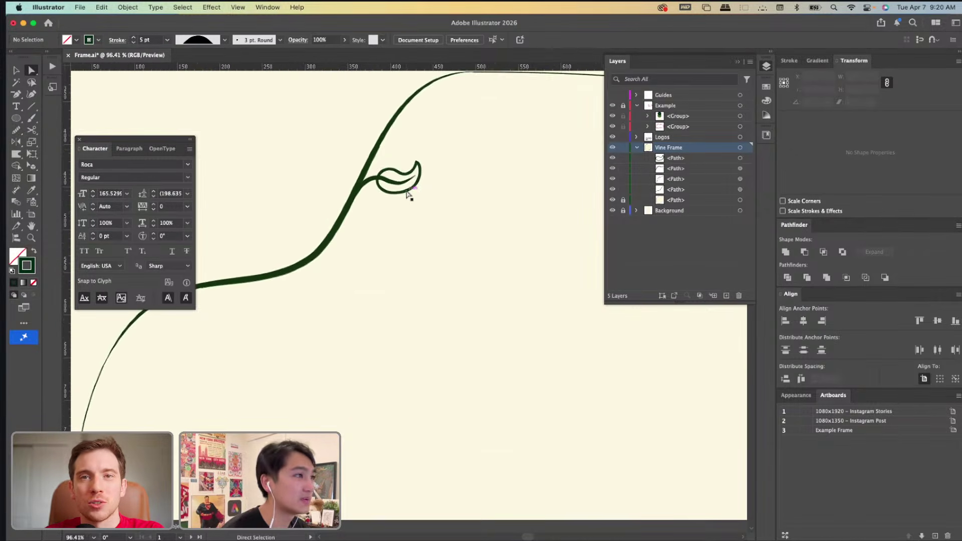
{"action": "scroll", "coordinate": [409, 193], "scroll_direction": "up", "scroll_amount": 6}
{"action": "left_click", "coordinate": [397, 165]}
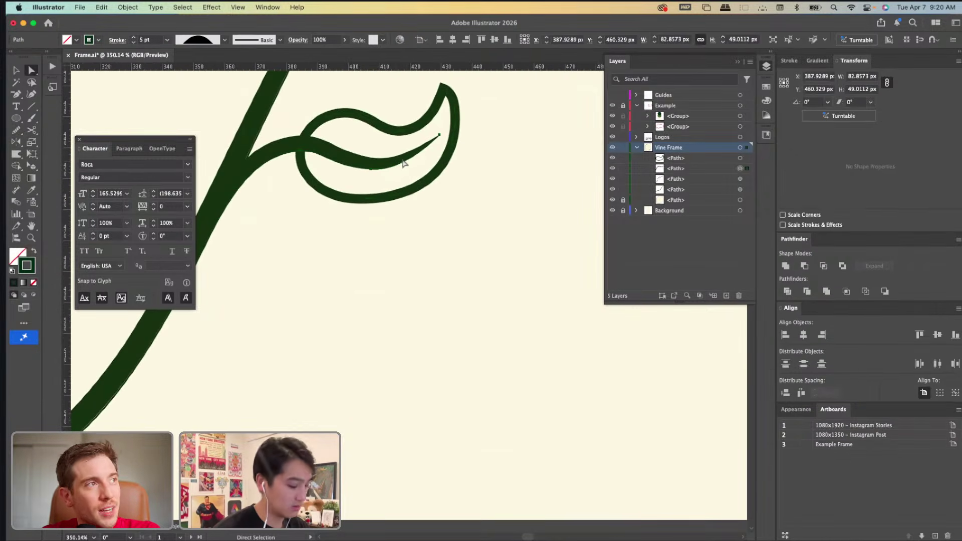
{"action": "left_click_drag", "start_coordinate": [409, 158], "coordinate": [423, 149]}
{"action": "key", "text": "Delete"}
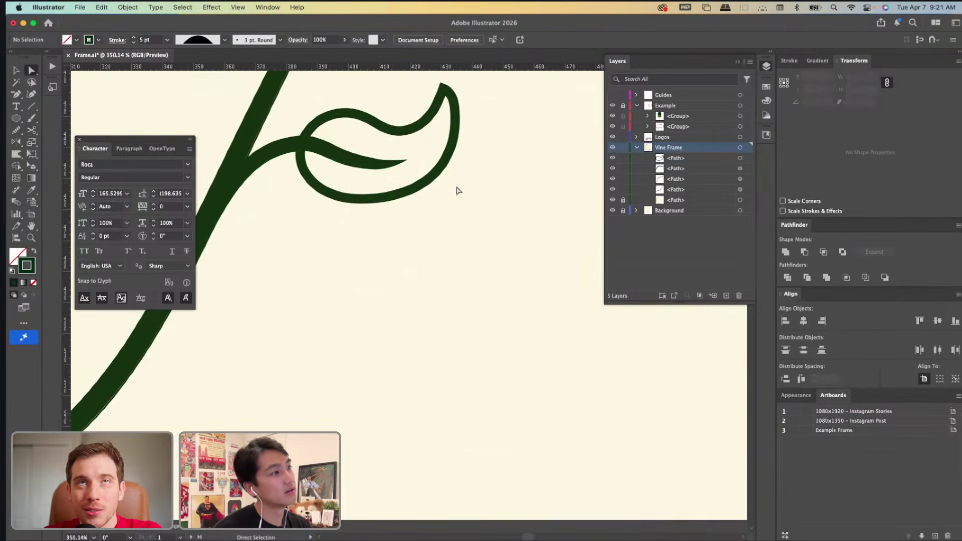
Move the shortened stem's end anchor to about X 422 px, Y 441 px, bending it toward the leaf's tip.
{"action": "left_click", "coordinate": [376, 164]}
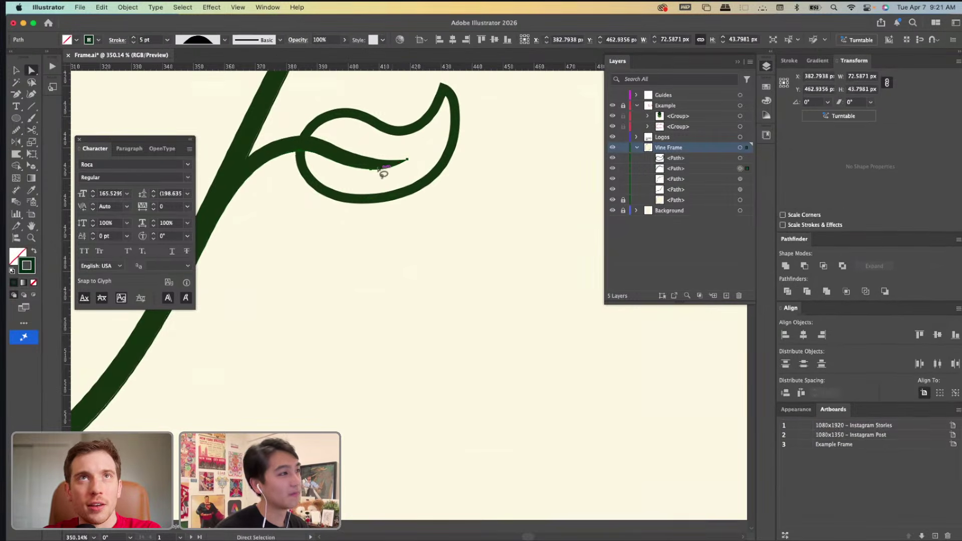
{"action": "key", "text": "q"}
{"action": "key", "text": "a"}
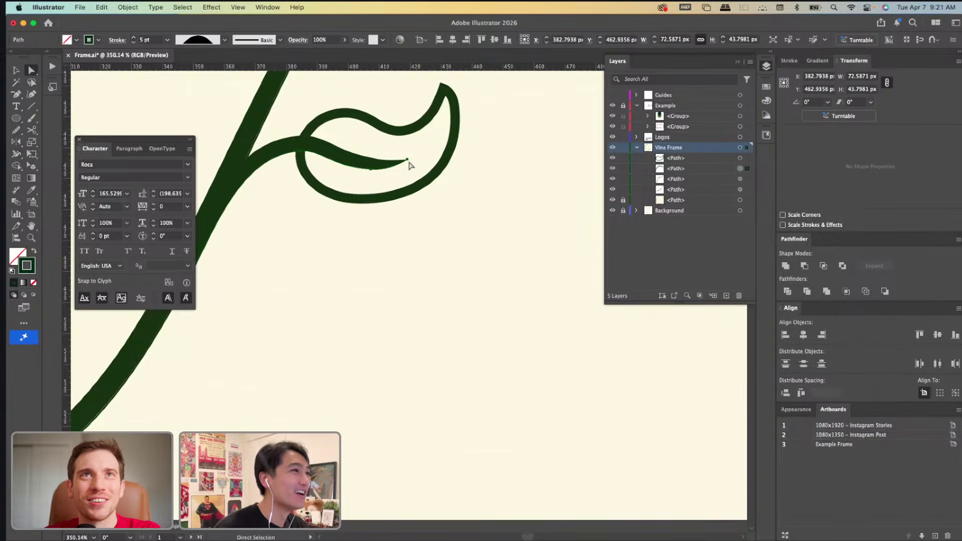
{"action": "left_click_drag", "start_coordinate": [409, 162], "coordinate": [418, 151]}
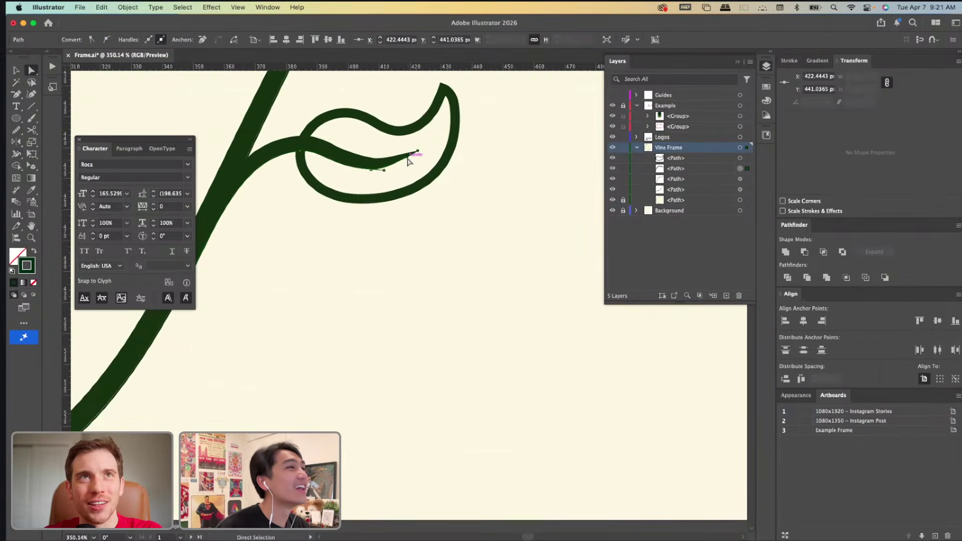
{"action": "key", "text": "v"}
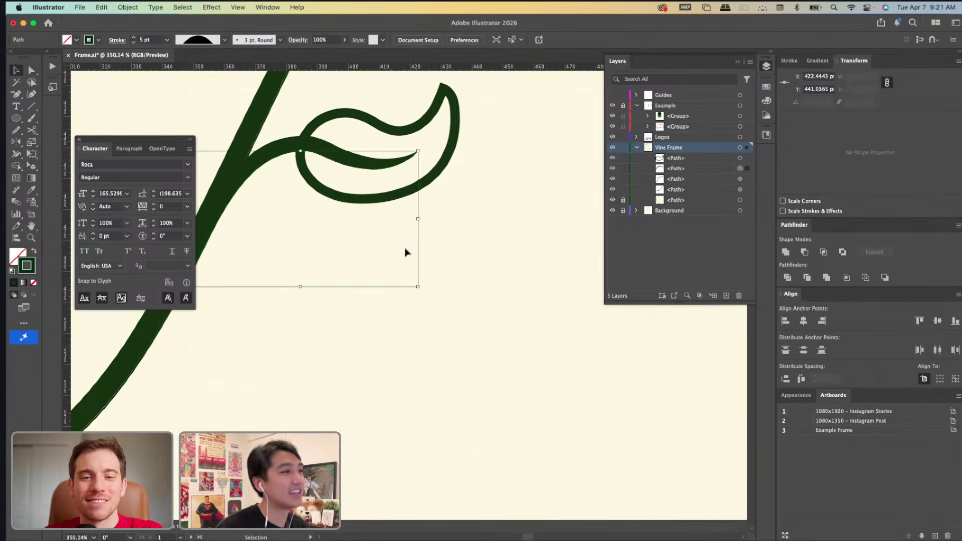
{"action": "left_click", "coordinate": [404, 251]}
Examine how the stem and leaf join the dent curve, in both outline and preview display.
{"action": "scroll", "coordinate": [405, 252], "scroll_direction": "down", "scroll_amount": 5}
{"action": "scroll", "coordinate": [405, 251], "scroll_direction": "down", "scroll_amount": 5}
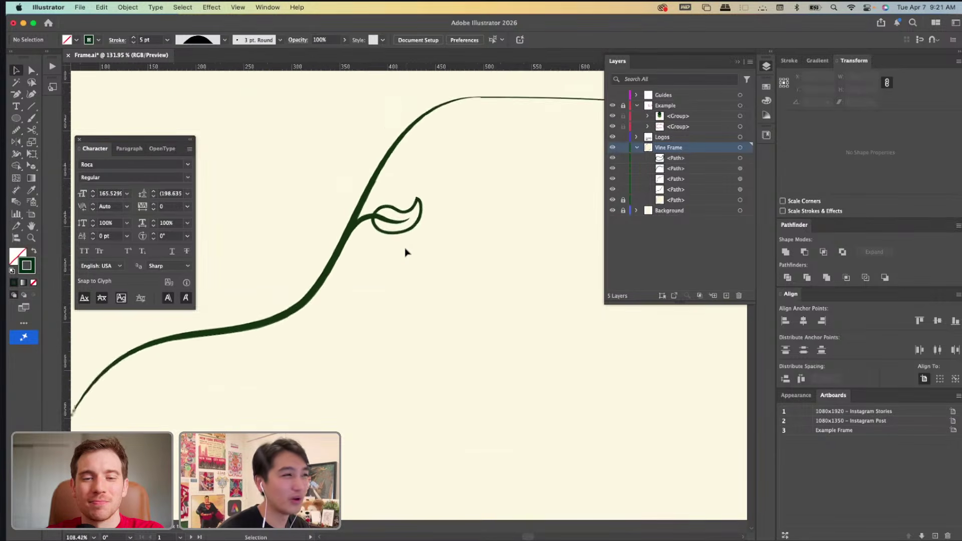
{"action": "scroll", "coordinate": [419, 166], "scroll_direction": "up", "scroll_amount": 2}
{"action": "scroll", "coordinate": [418, 166], "scroll_direction": "up", "scroll_amount": 2}
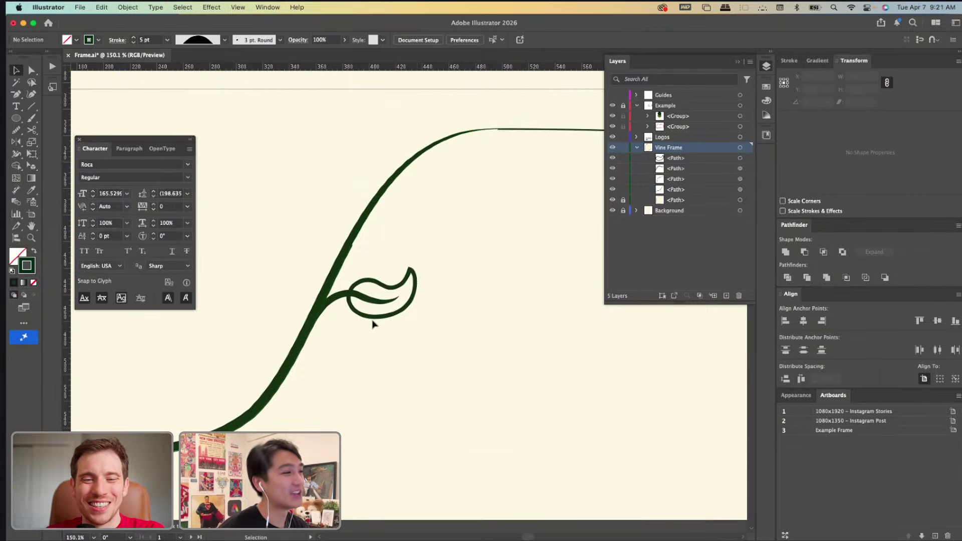
{"action": "scroll", "coordinate": [373, 325], "scroll_direction": "down", "scroll_amount": 2}
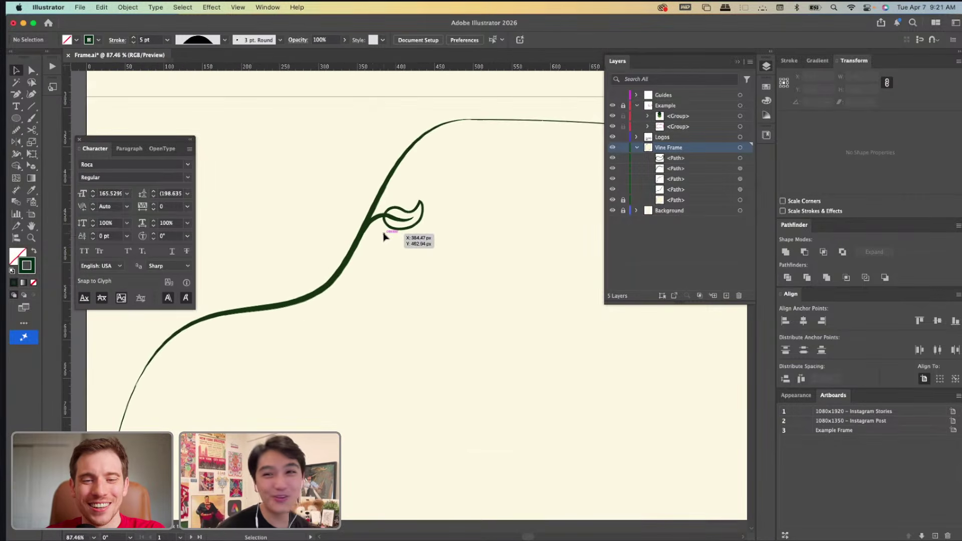
{"action": "scroll", "coordinate": [387, 236], "scroll_direction": "left", "scroll_amount": 3}
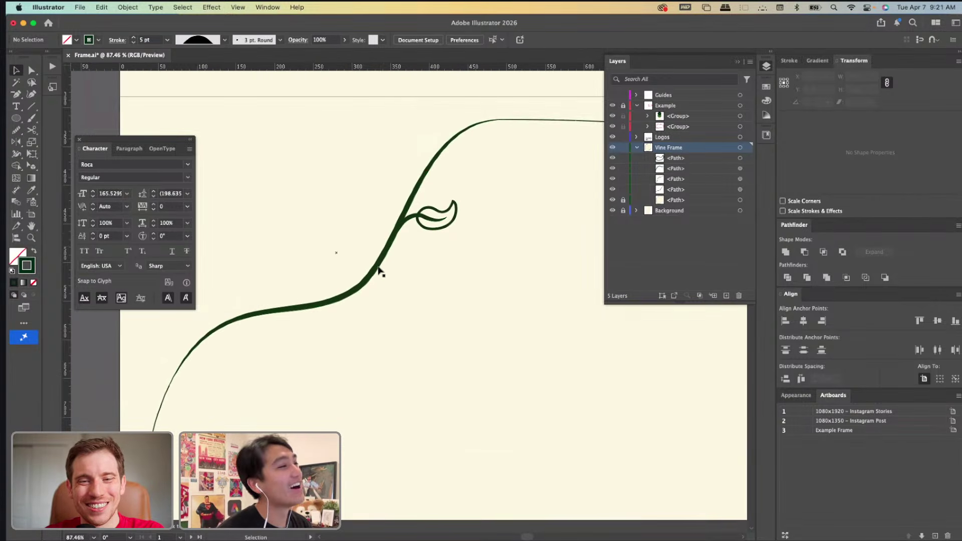
{"action": "scroll", "coordinate": [379, 270], "scroll_direction": "up", "scroll_amount": 2}
{"action": "key", "text": "super+y"}
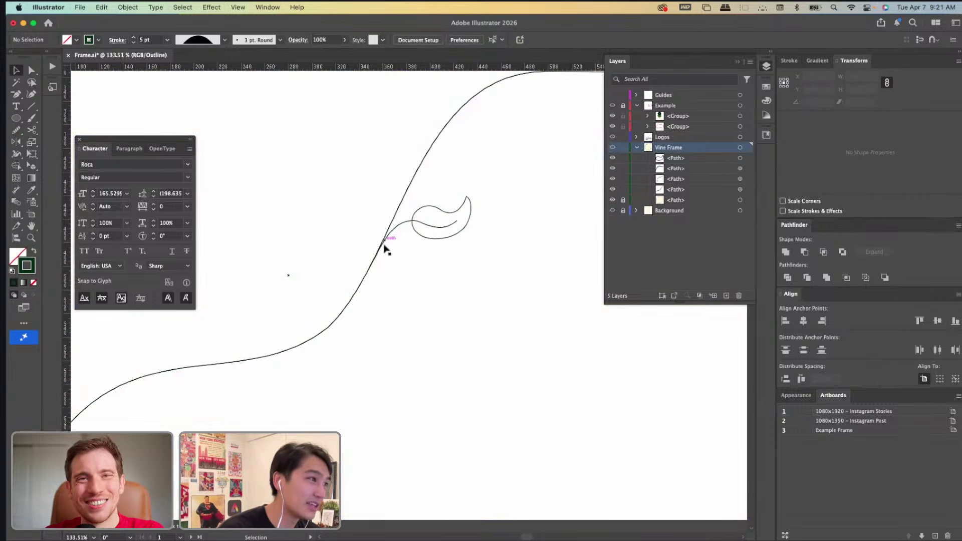
{"action": "key", "text": "super+y"}
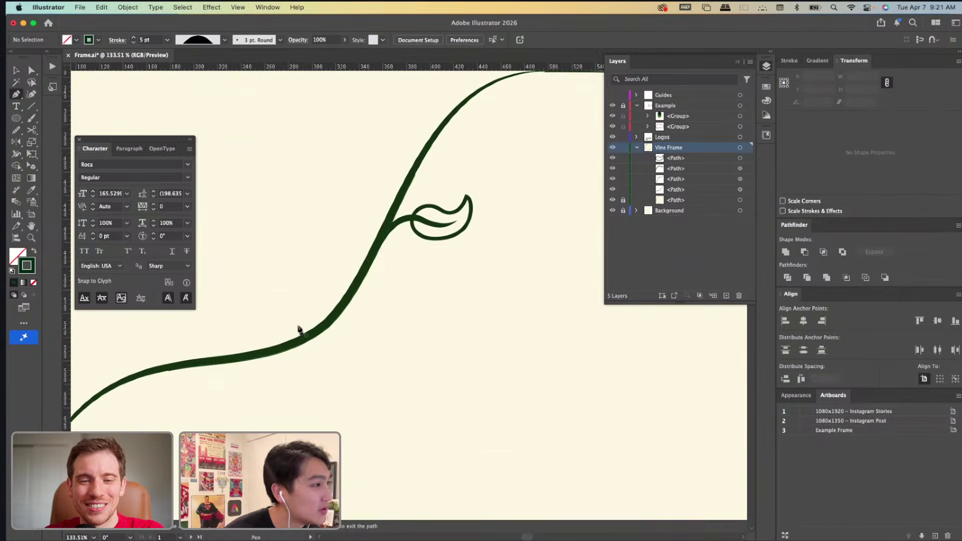
Draw a second curved leaf freehand with the Pencil on the outer side of the vine, about 44 px wide and 55 px tall.
{"action": "key", "text": "n"}
{"action": "scroll", "coordinate": [308, 272], "scroll_direction": "up", "scroll_amount": 2}
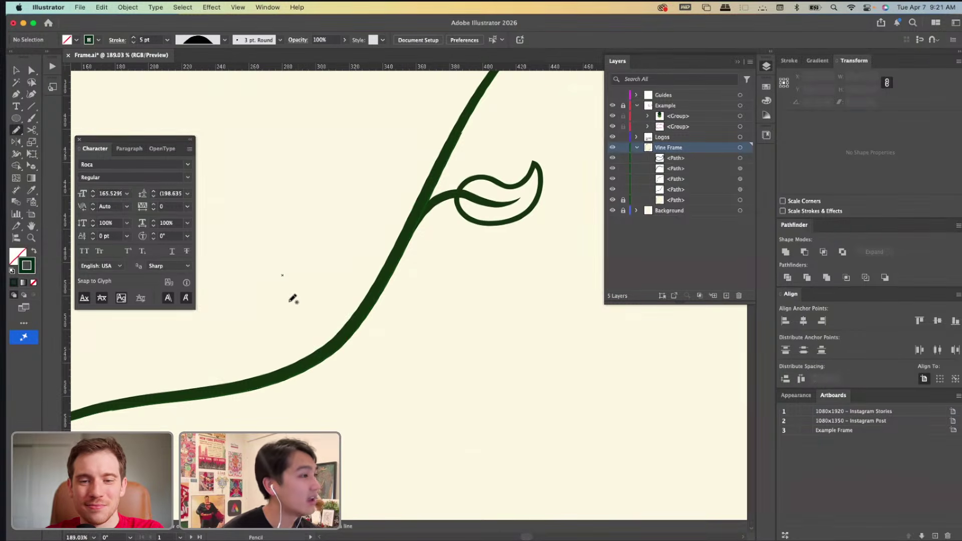
{"action": "scroll", "coordinate": [296, 298], "scroll_direction": "left", "scroll_amount": 3}
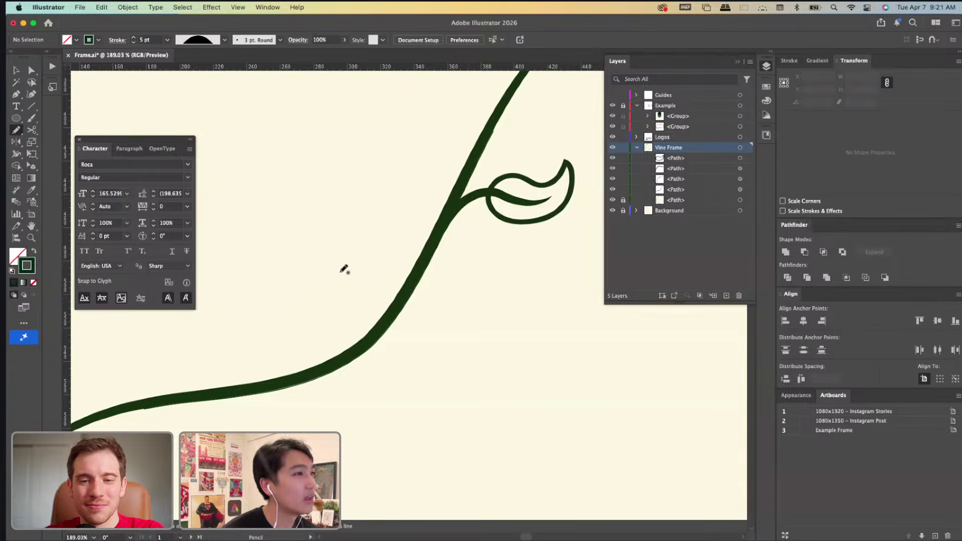
{"action": "mouse_move", "coordinate": [303, 289]}
{"action": "left_mouse_down"}
{"action": "mouse_move", "coordinate": [354, 300]}
{"action": "mouse_move", "coordinate": [365, 274]}
{"action": "mouse_move", "coordinate": [359, 259]}
{"action": "mouse_move", "coordinate": [317, 244]}
{"action": "mouse_move", "coordinate": [314, 215]}
{"action": "mouse_move", "coordinate": [299, 234]}
{"action": "mouse_move", "coordinate": [302, 288]}
{"action": "left_mouse_up"}
{"action": "key", "text": "a"}
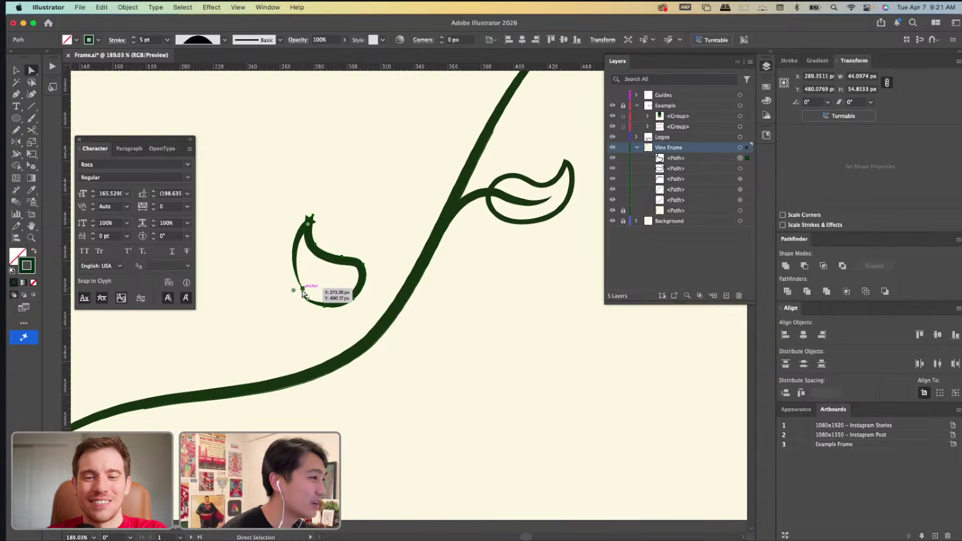
Move the second leaf's lower-left anchor outward and convert it to a smooth point, widening the leaf to about 47 px.
{"action": "left_click", "coordinate": [303, 290]}
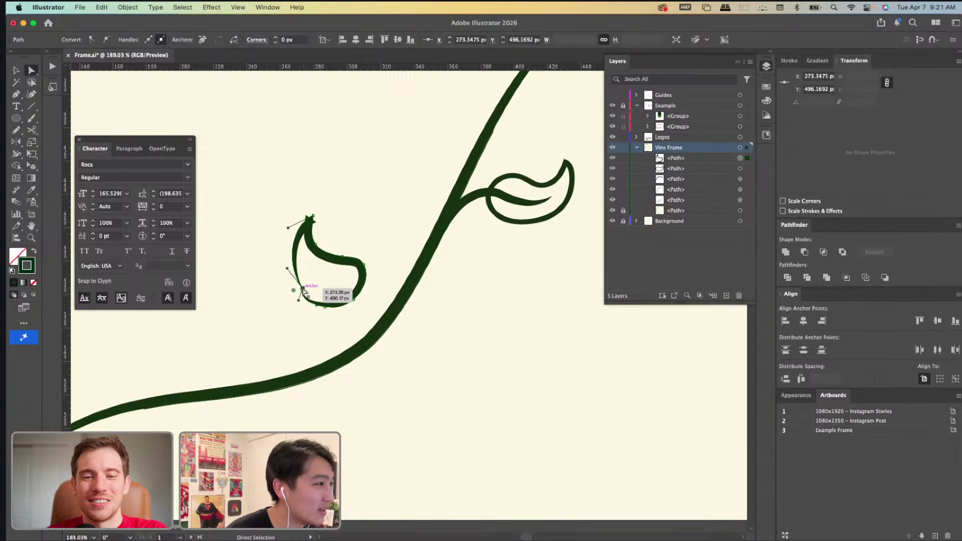
{"action": "left_click_drag", "start_coordinate": [303, 290], "coordinate": [294, 290]}
{"action": "key", "text": "shift+c"}
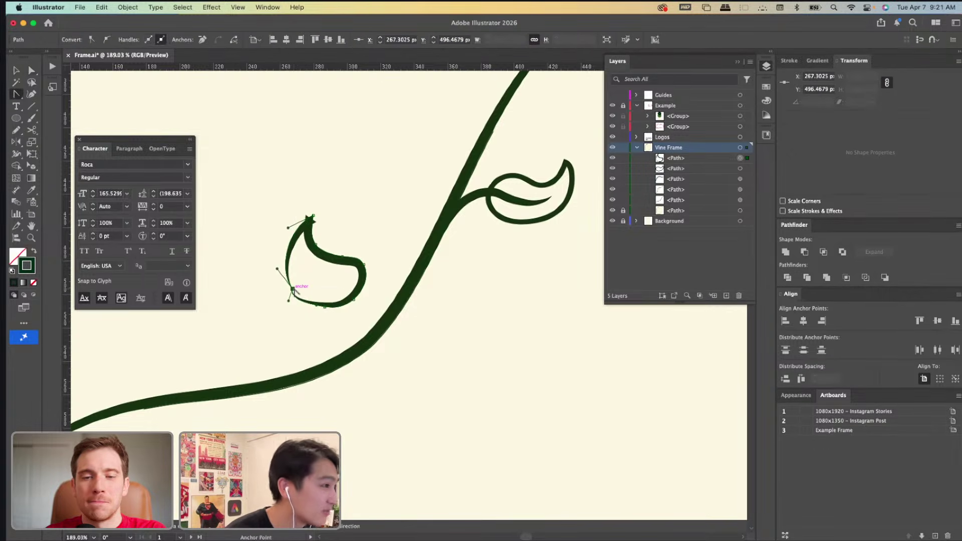
{"action": "left_click", "coordinate": [293, 290]}
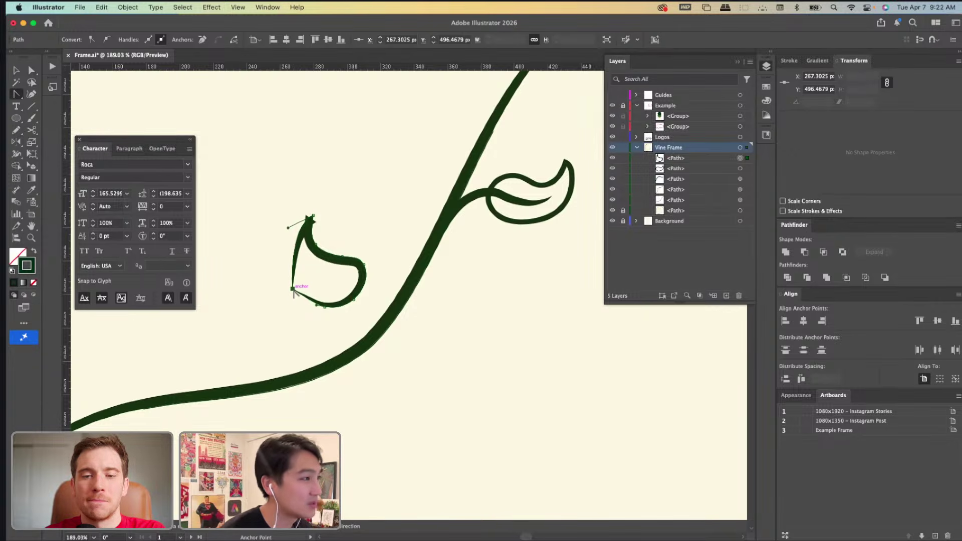
{"action": "left_click_drag", "start_coordinate": [294, 290], "coordinate": [303, 306]}
Copy the first leaf's uniform 3 pt stroke onto the second leaf with the Eyedropper.
{"action": "key", "text": "v"}
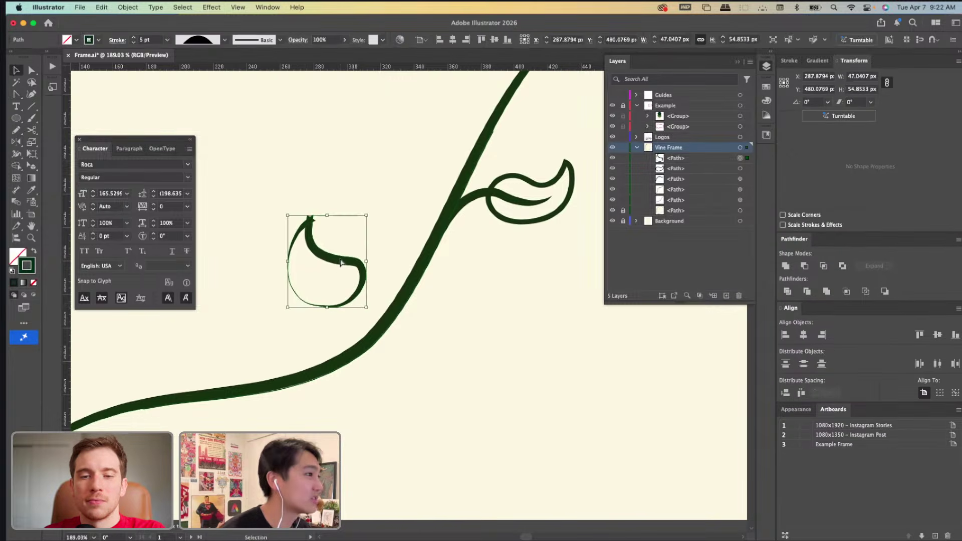
{"action": "key", "text": "a"}
{"action": "key", "text": "i"}
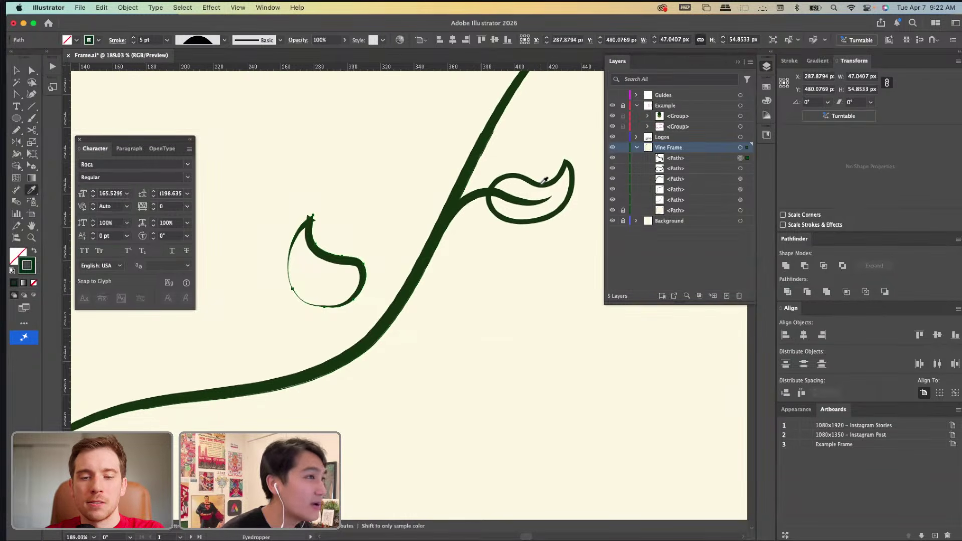
{"action": "left_click", "coordinate": [542, 182]}
{"action": "key", "text": "v"}
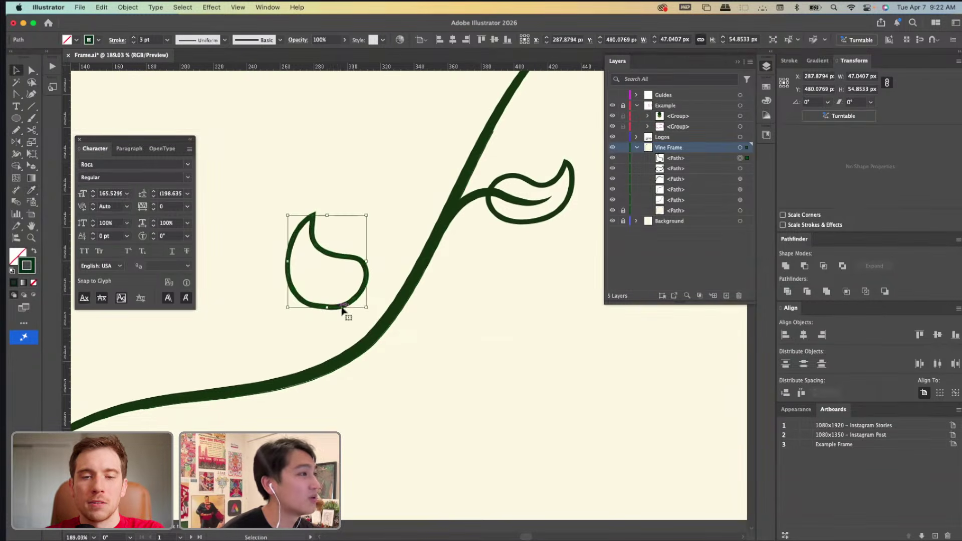
Smooth the second leaf's outline along its rounded right edge.
{"action": "key", "text": "shift+n"}
{"action": "key", "text": "super+z"}
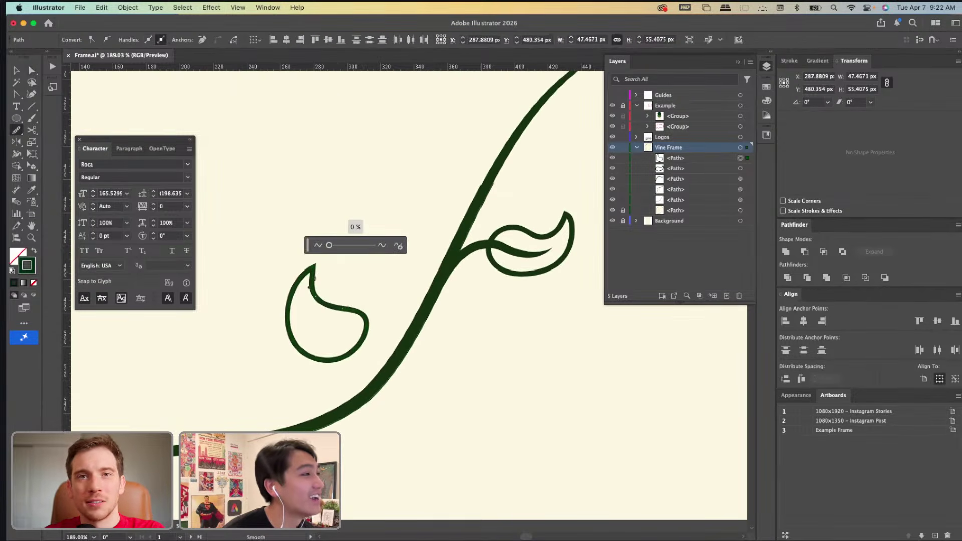
{"action": "left_click_drag", "start_coordinate": [351, 317], "coordinate": [370, 336]}
Warp the second leaf's rounded right edge inward and smooth it, narrowing the leaf to about 43 px.
{"action": "key", "text": "a"}
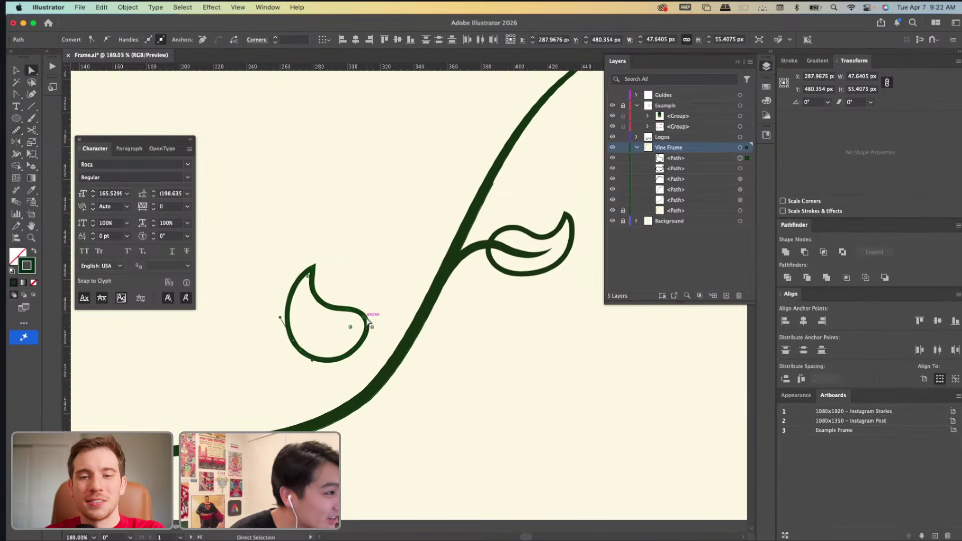
{"action": "key", "text": "shift+r"}
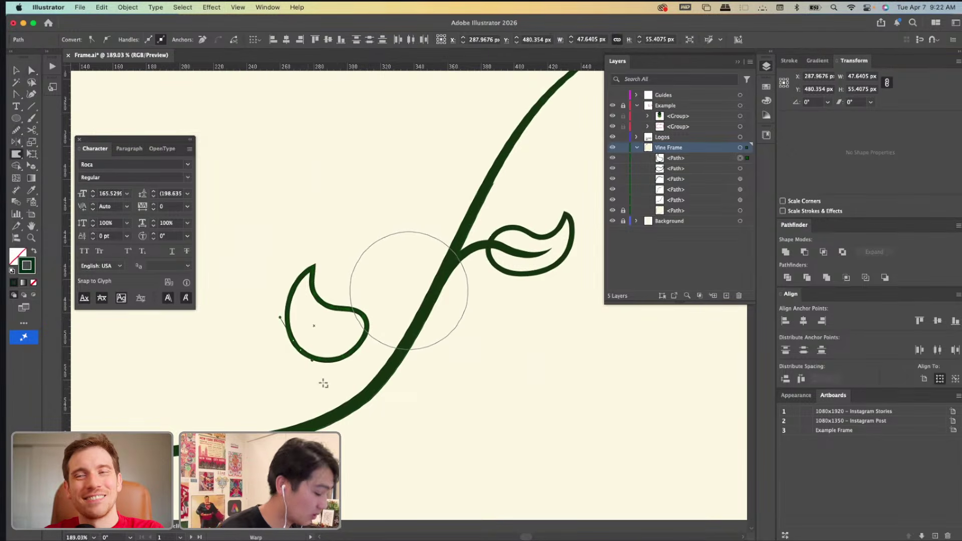
{"action": "mouse_move", "coordinate": [415, 292]}
{"action": "left_mouse_down"}
{"action": "mouse_move", "coordinate": [391, 312]}
{"action": "mouse_move", "coordinate": [365, 311]}
{"action": "mouse_move", "coordinate": [374, 320]}
{"action": "mouse_move", "coordinate": [358, 316]}
{"action": "left_mouse_up"}
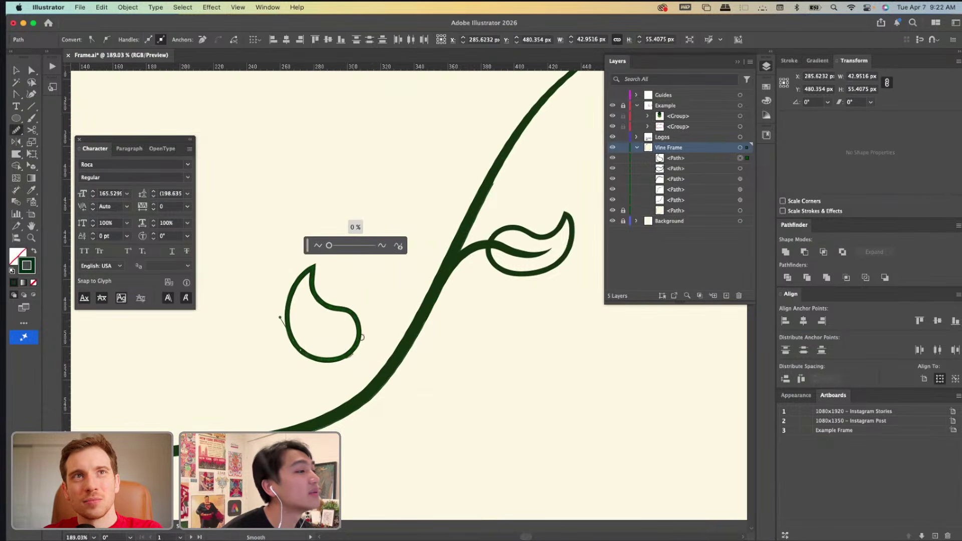
Move the second leaf up and closer to the vine, roughly level with the first leaf on the opposite side, and deselect it.
{"action": "key", "text": "v"}
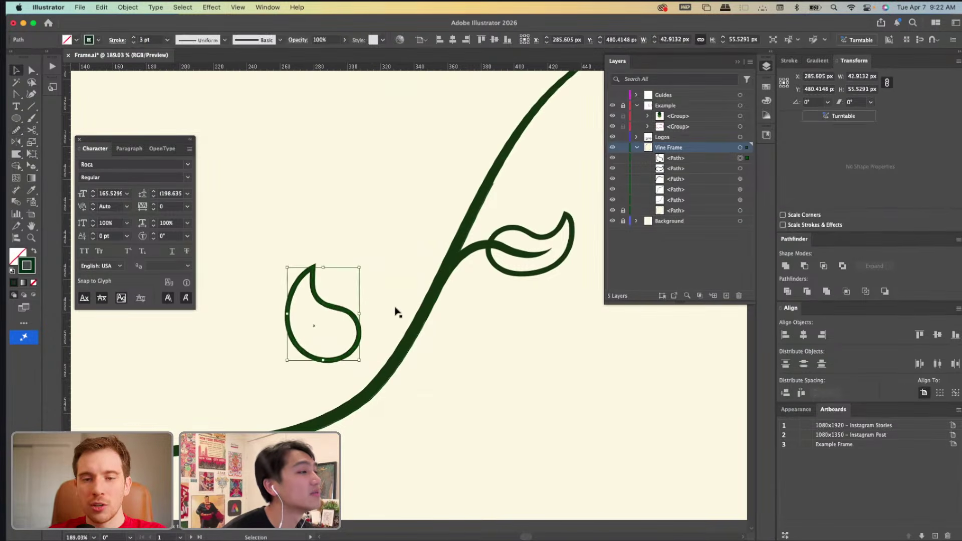
{"action": "left_click", "coordinate": [453, 346]}
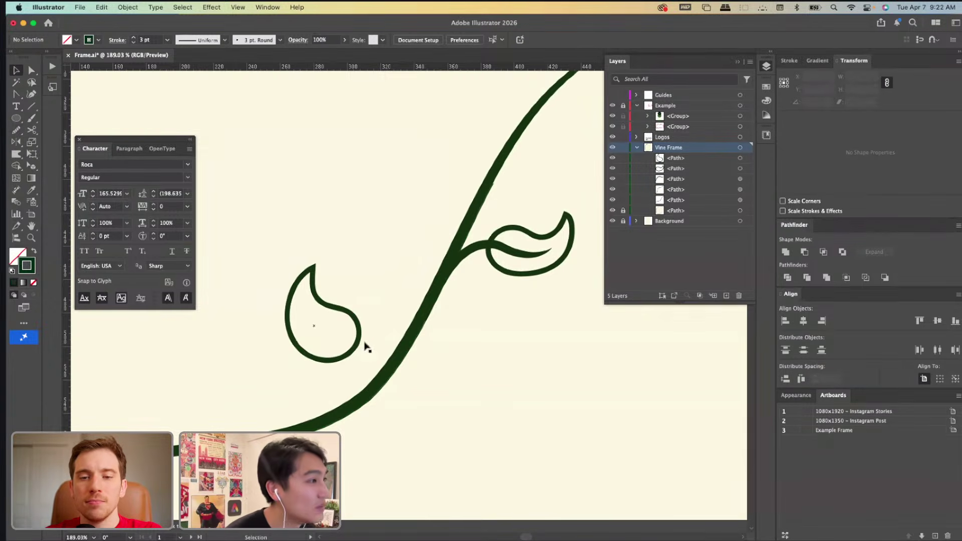
{"action": "left_click_drag", "start_coordinate": [358, 344], "coordinate": [399, 293]}
{"action": "left_click", "coordinate": [480, 307]}
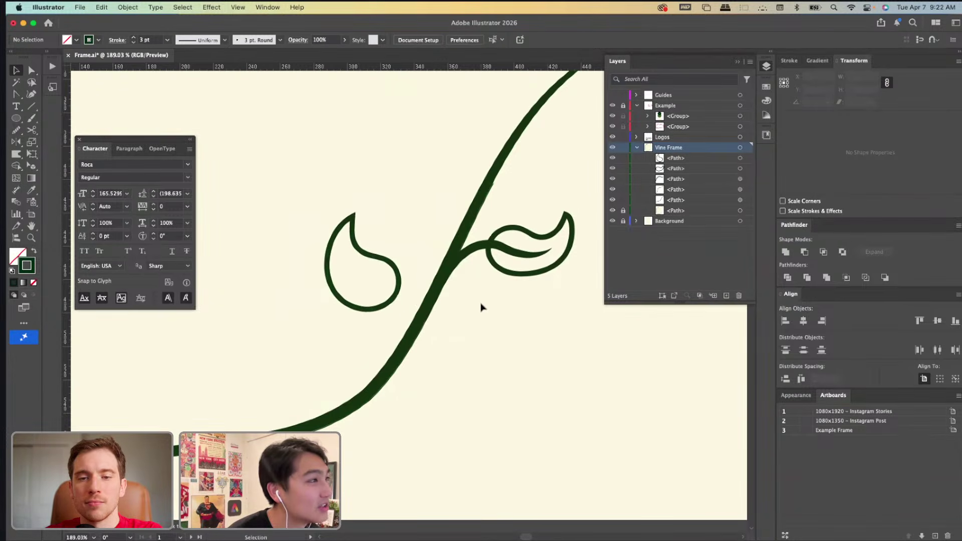
Draw a curved stem with the Pen tool from inside the second leaf, out through its lower-right edge toward the main vine.
{"action": "key", "text": "p"}
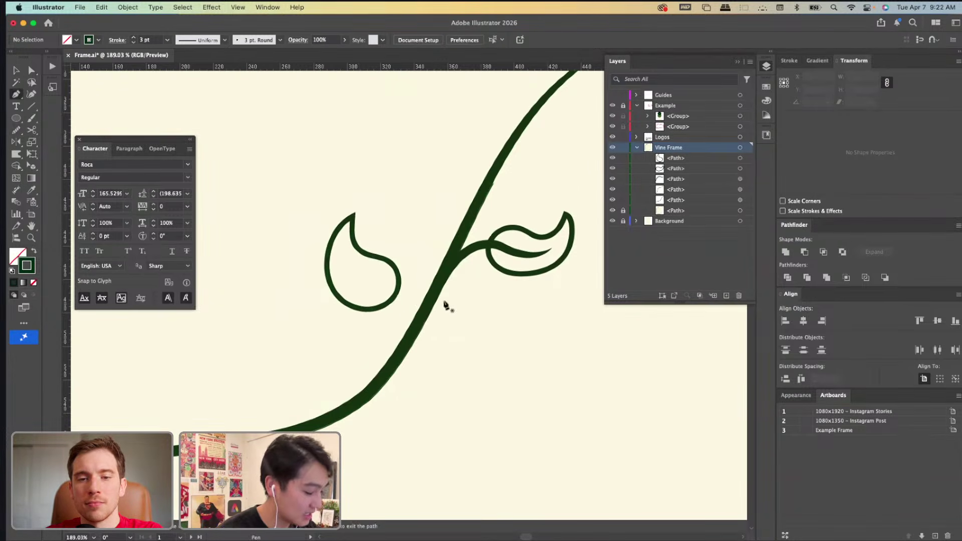
{"action": "left_click", "coordinate": [345, 258]}
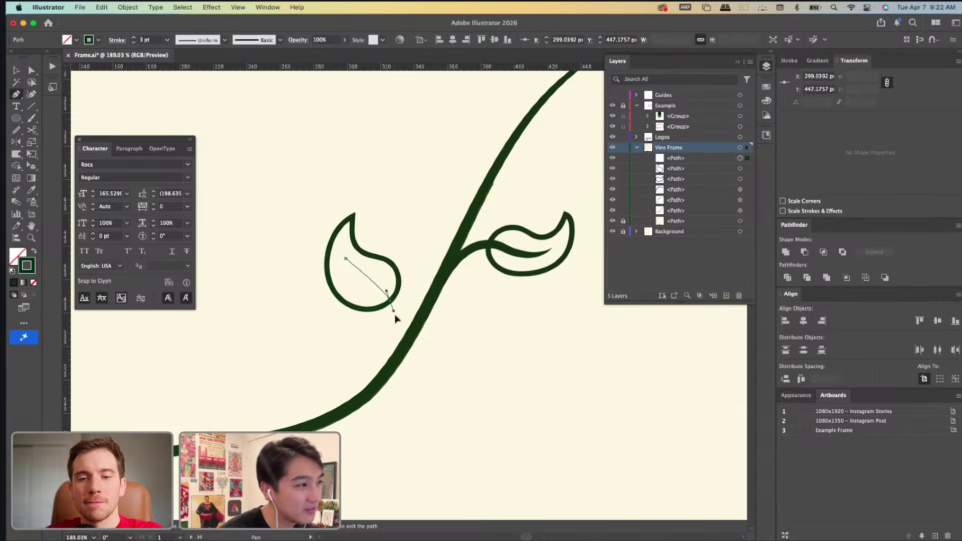
{"action": "left_click_drag", "start_coordinate": [381, 265], "coordinate": [399, 340]}
{"action": "key", "text": "super+z"}
{"action": "left_click_drag", "start_coordinate": [396, 291], "coordinate": [431, 290]}
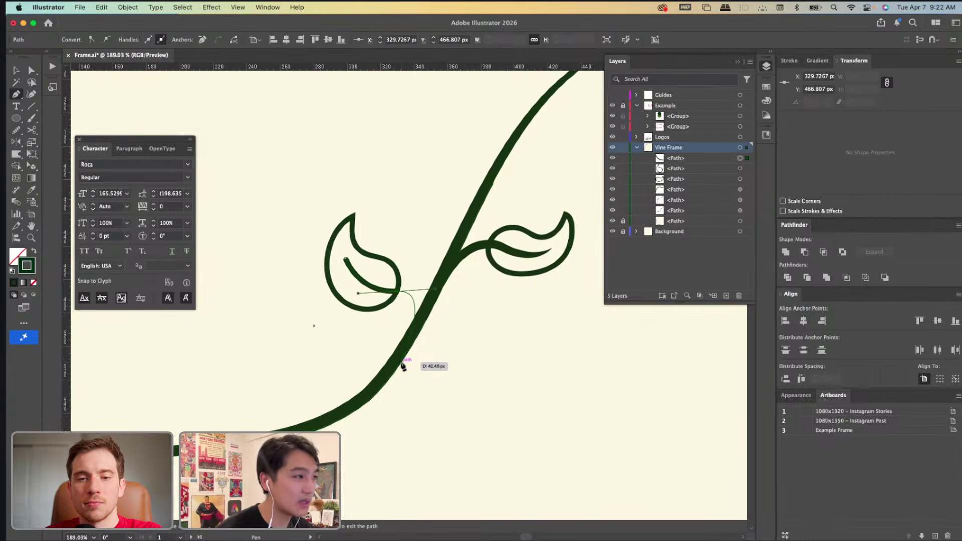
Finish the left leaf's stem at the vine, adjust its curve, and match the right leaf stem's tapered 5 pt stroke.
{"action": "left_click", "coordinate": [403, 367]}
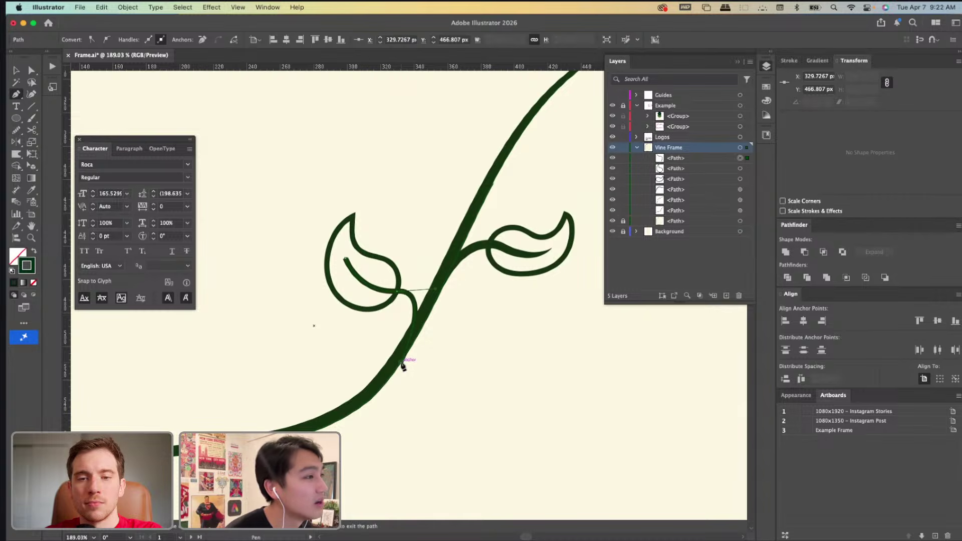
{"action": "key", "text": "a"}
{"action": "left_click_drag", "start_coordinate": [436, 293], "coordinate": [462, 282]}
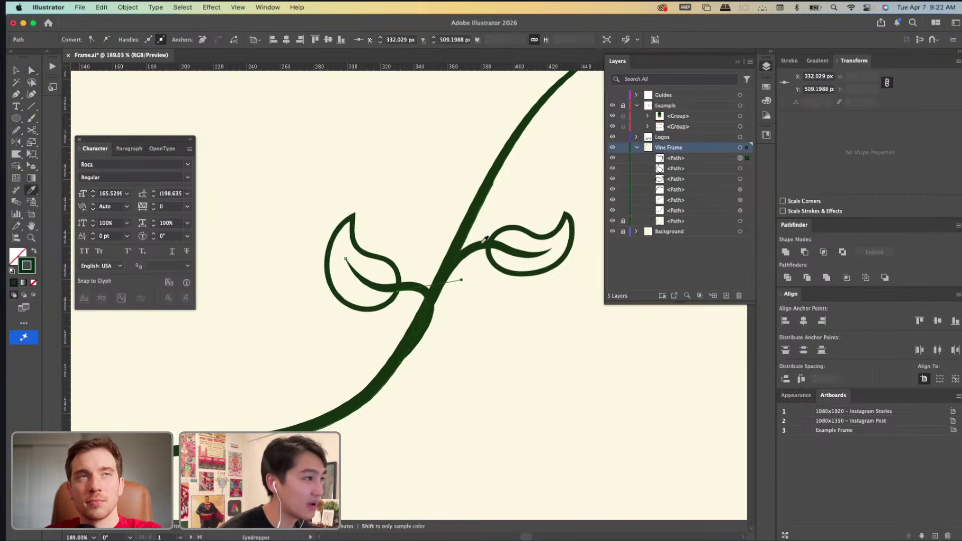
{"action": "key", "text": "v"}
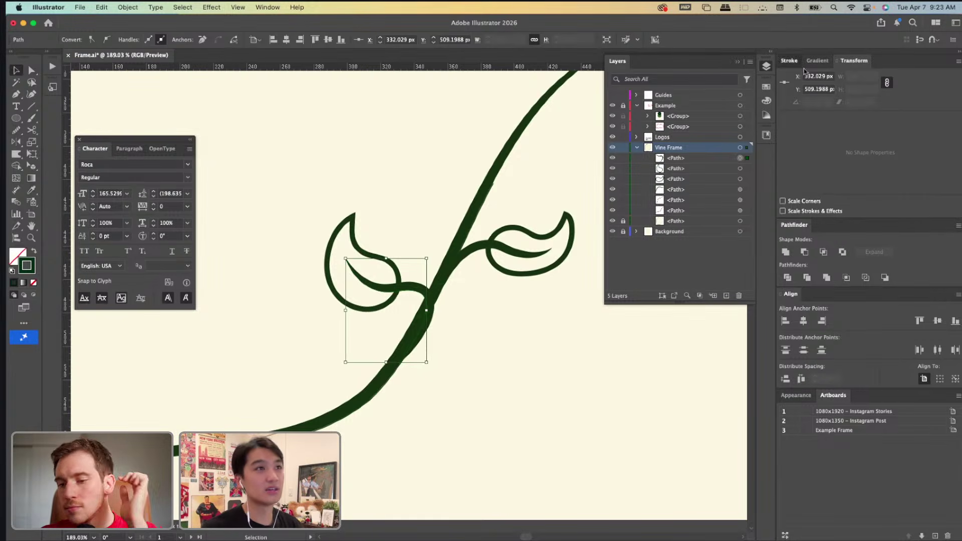
{"action": "left_click", "coordinate": [790, 60]}
{"action": "left_click", "coordinate": [499, 327]}
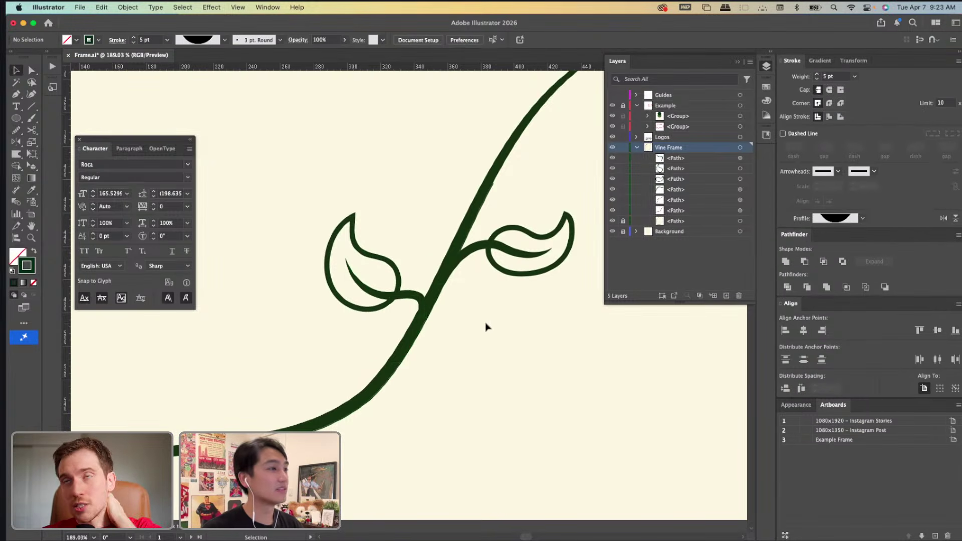
Select the left leaf with the upper part of its stem and move them up about 16 px.
{"action": "key", "text": "a"}
{"action": "left_click", "coordinate": [421, 307]}
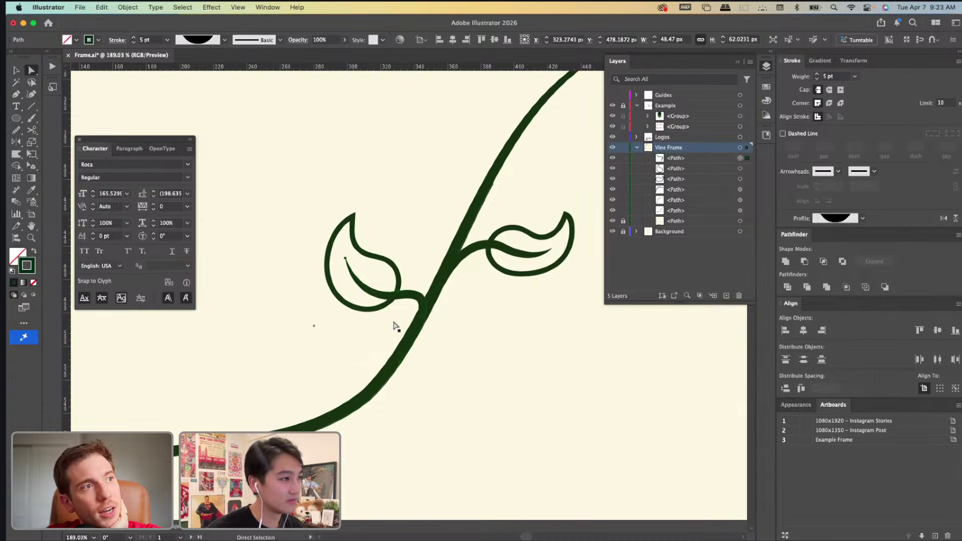
{"action": "key", "text": "q"}
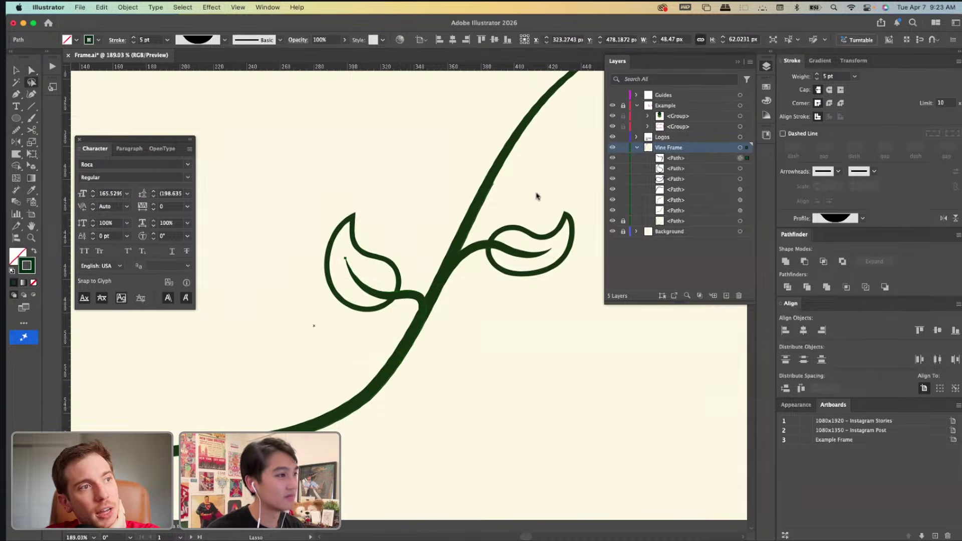
{"action": "mouse_move", "coordinate": [378, 201]}
{"action": "left_mouse_down"}
{"action": "mouse_move", "coordinate": [292, 229]}
{"action": "mouse_move", "coordinate": [290, 315]}
{"action": "mouse_move", "coordinate": [353, 326]}
{"action": "mouse_move", "coordinate": [406, 302]}
{"action": "mouse_move", "coordinate": [424, 265]}
{"action": "mouse_move", "coordinate": [403, 205]}
{"action": "mouse_move", "coordinate": [355, 192]}
{"action": "left_mouse_up"}
{"action": "key", "text": "a"}
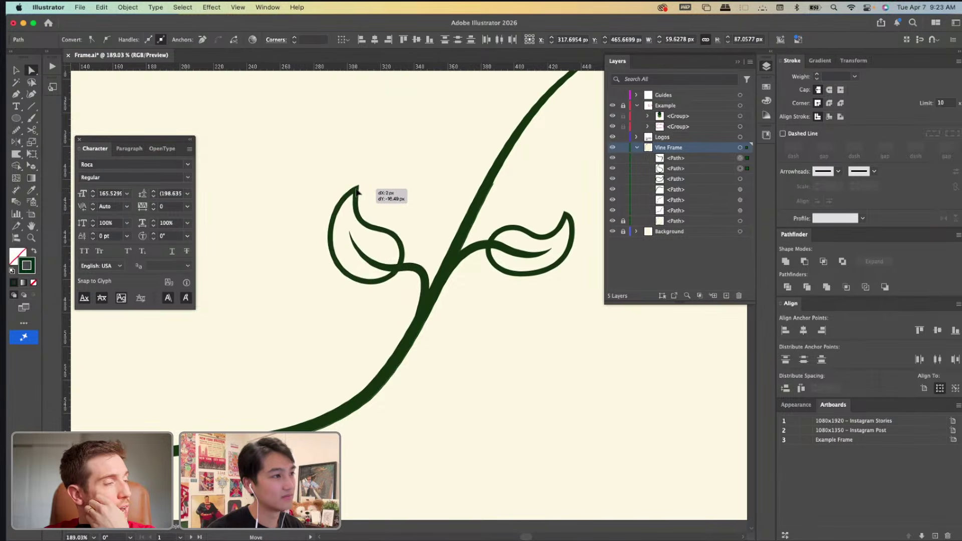
{"action": "left_click", "coordinate": [404, 181]}
Rotate the left leaf outline slightly counterclockwise and nudge it back into place around its stem.
{"action": "key", "text": "super+0"}
{"action": "scroll", "coordinate": [407, 180], "scroll_direction": "up", "scroll_amount": 5}
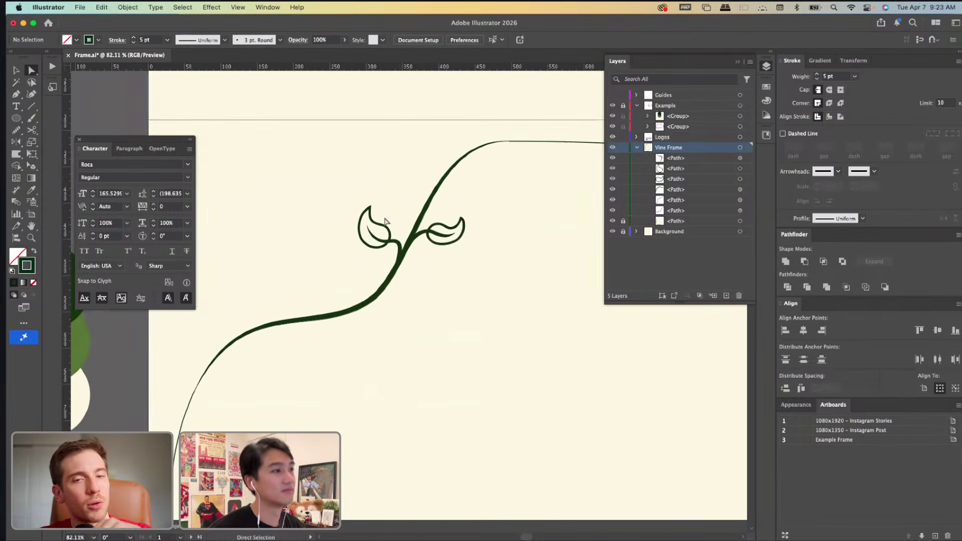
{"action": "key", "text": "v"}
{"action": "left_click", "coordinate": [384, 232]}
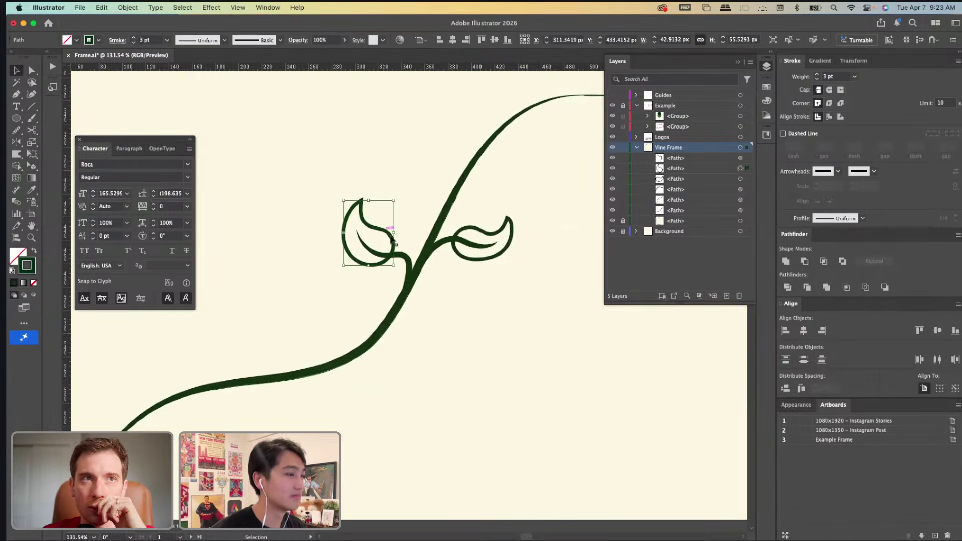
{"action": "left_click_drag", "start_coordinate": [396, 197], "coordinate": [392, 189]}
{"action": "left_click_drag", "start_coordinate": [380, 232], "coordinate": [383, 232]}
{"action": "left_click", "coordinate": [404, 187]}
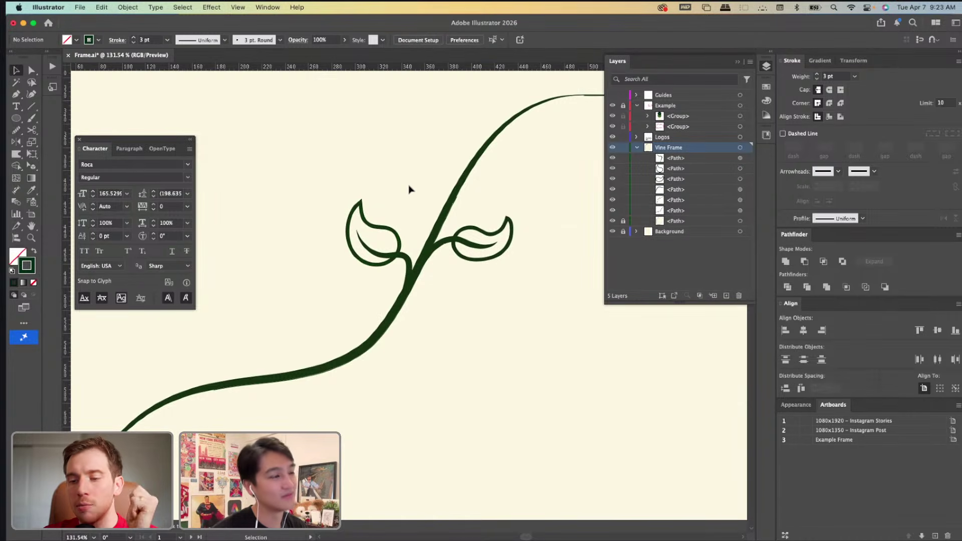
Reflect the left leaf outline across the horizontal axis.
{"action": "scroll", "coordinate": [409, 189], "scroll_direction": "down", "scroll_amount": 8}
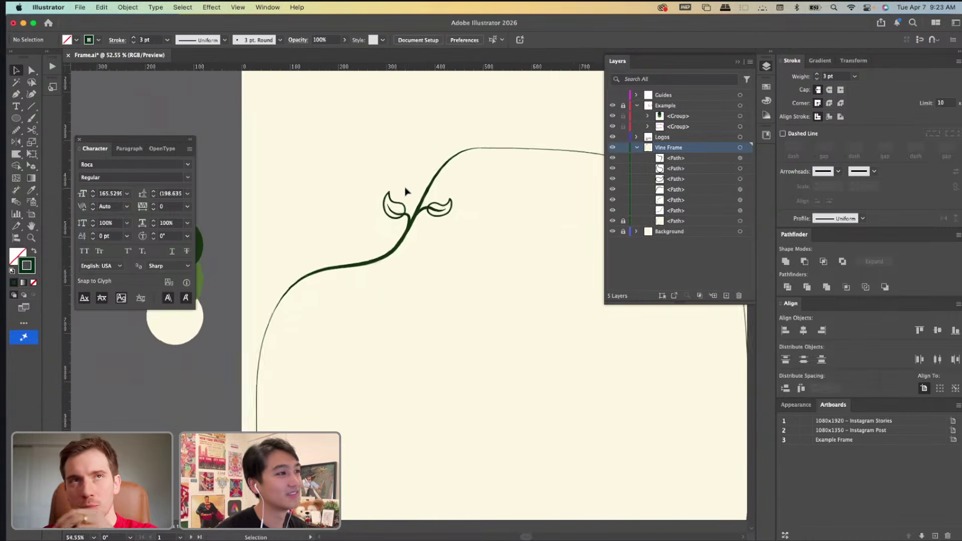
{"action": "scroll", "coordinate": [406, 190], "scroll_direction": "up", "scroll_amount": 9}
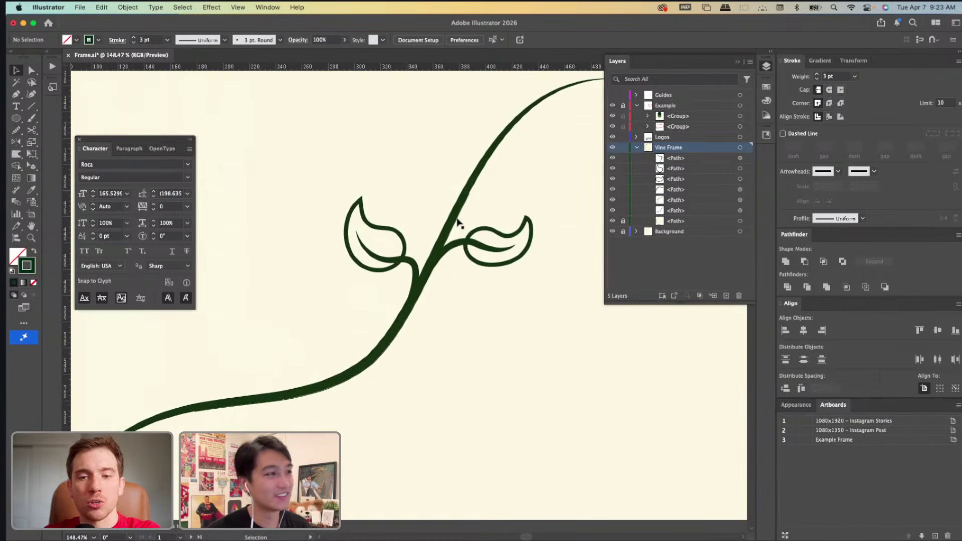
{"action": "left_click", "coordinate": [493, 232]}
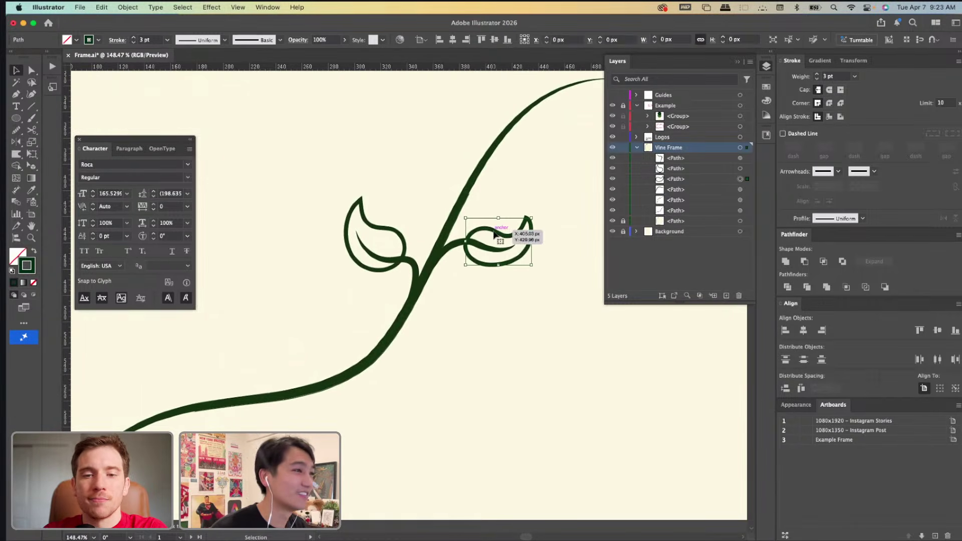
{"action": "left_click", "coordinate": [404, 245]}
{"action": "right_click", "coordinate": [404, 246]}
{"action": "mouse_move", "coordinate": [469, 476]}
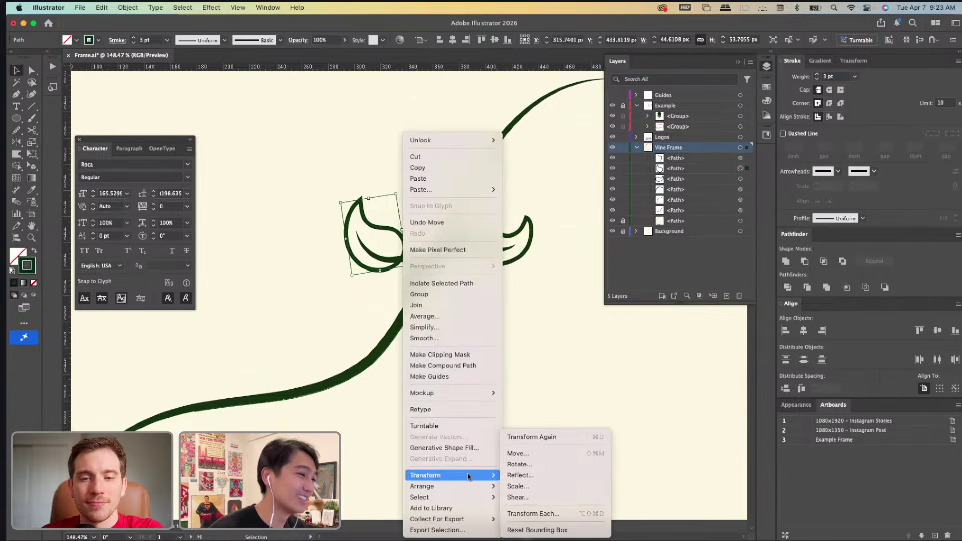
{"action": "left_click", "coordinate": [511, 475]}
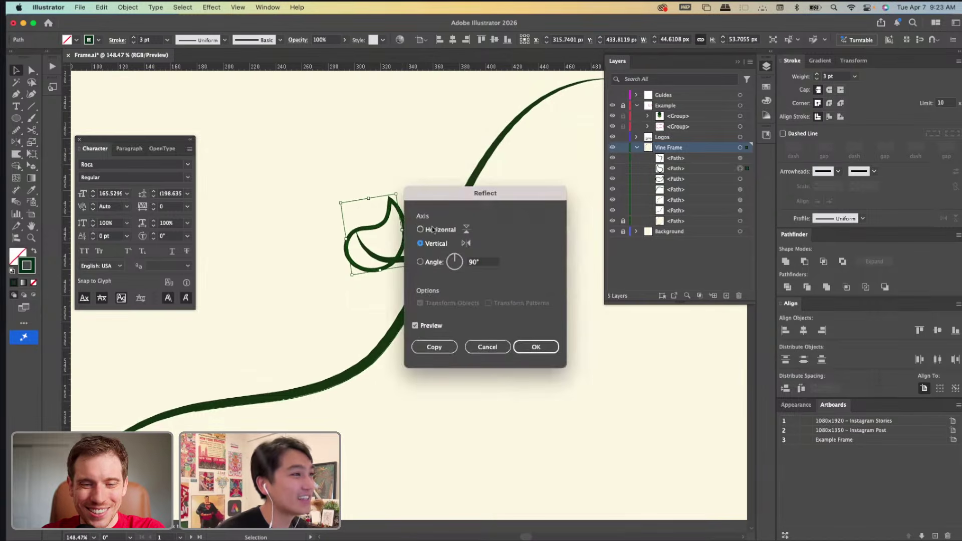
{"action": "left_click", "coordinate": [433, 230]}
{"action": "left_click", "coordinate": [536, 346]}
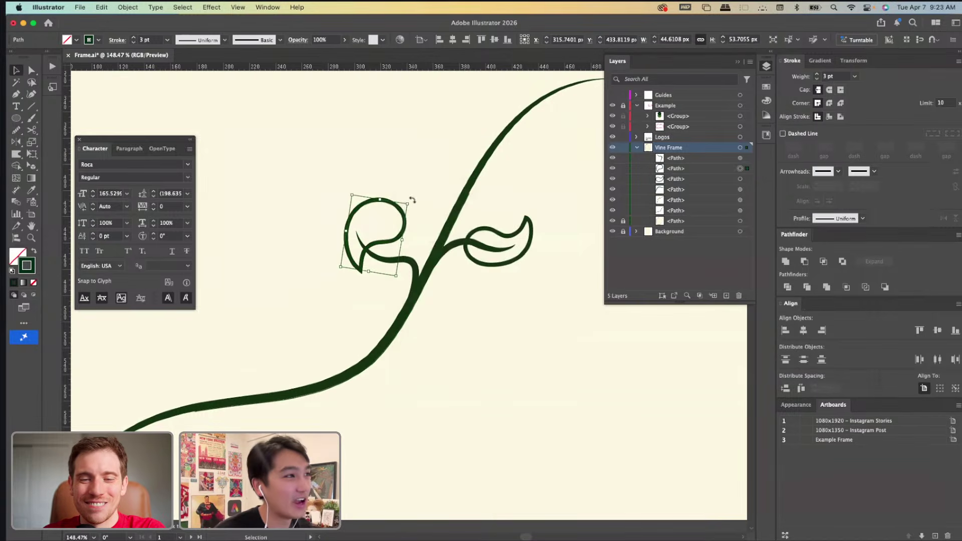
Rotate the reflected left leaf clockwise so its tip points outward, and reposition it at the end of its stem.
{"action": "left_click_drag", "start_coordinate": [411, 200], "coordinate": [436, 241]}
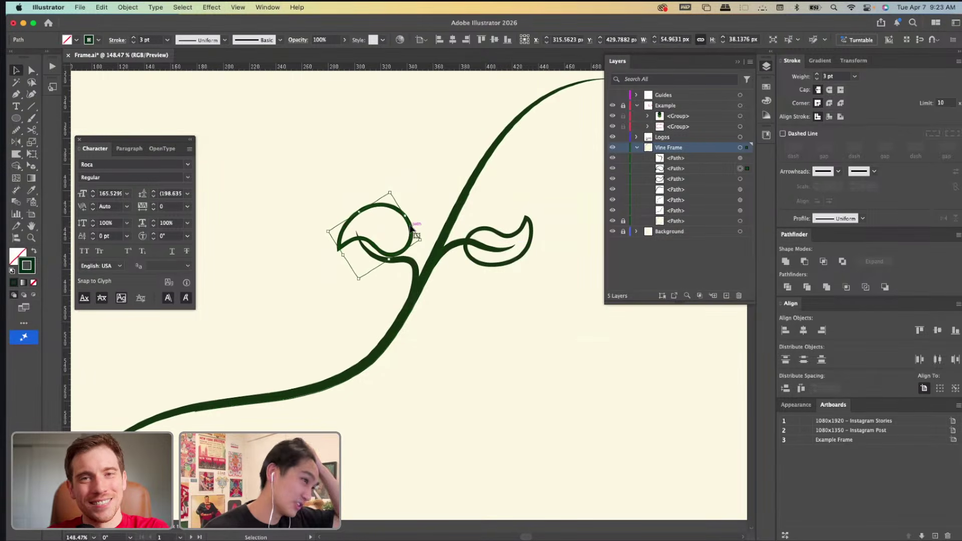
{"action": "left_click_drag", "start_coordinate": [404, 236], "coordinate": [394, 244]}
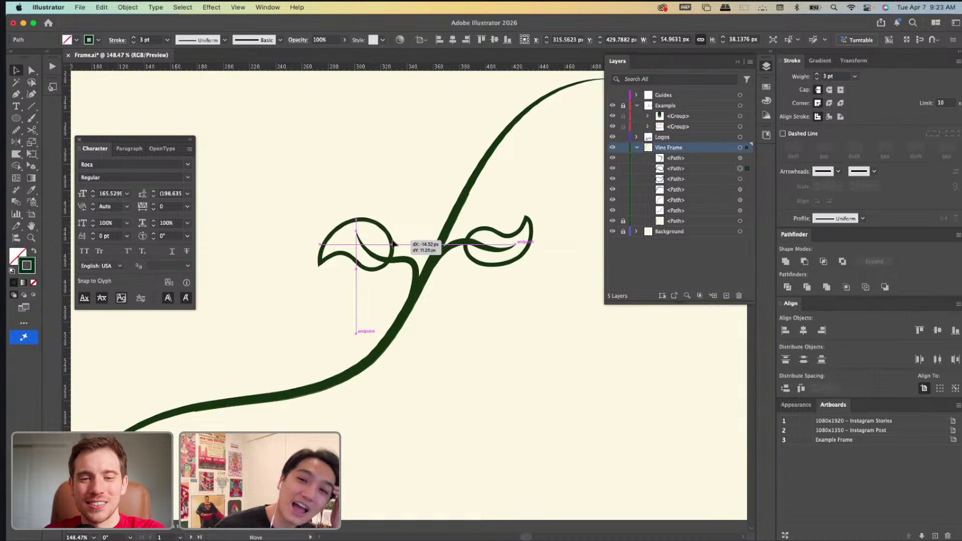
{"action": "left_click_drag", "start_coordinate": [394, 244], "coordinate": [398, 240]}
Reshape the left leaf's stem so it arches smoothly from the vine and its tip follows the leaf's center.
{"action": "key", "text": "a"}
{"action": "left_click", "coordinate": [356, 235]}
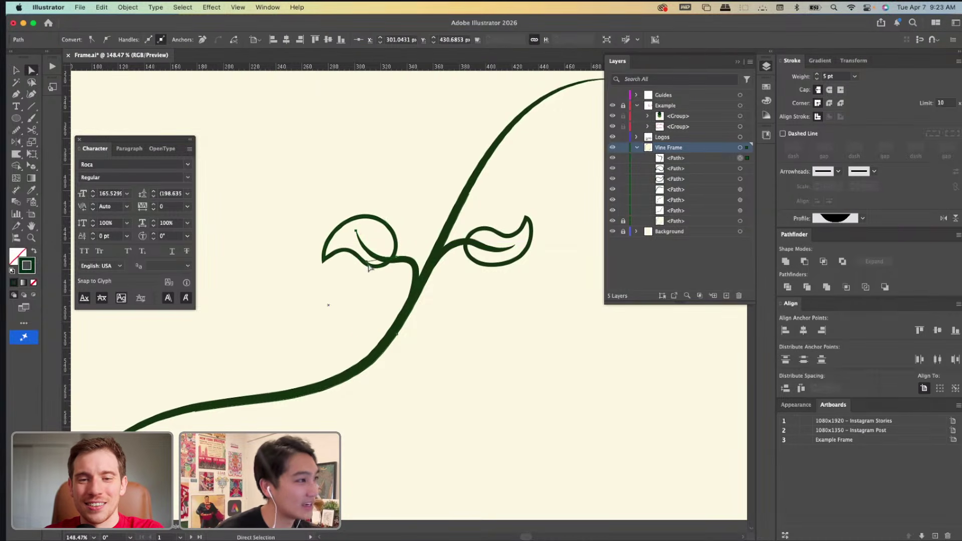
{"action": "left_click", "coordinate": [356, 232]}
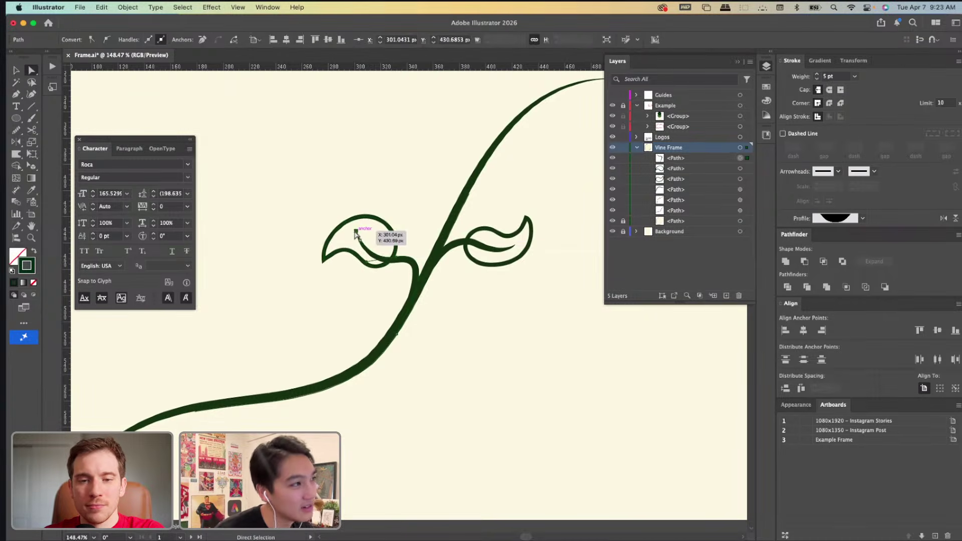
{"action": "mouse_move", "coordinate": [356, 233]}
{"action": "left_mouse_down"}
{"action": "mouse_move", "coordinate": [341, 241]}
{"action": "mouse_move", "coordinate": [376, 225]}
{"action": "mouse_move", "coordinate": [368, 220]}
{"action": "left_mouse_up"}
{"action": "left_click", "coordinate": [398, 335]}
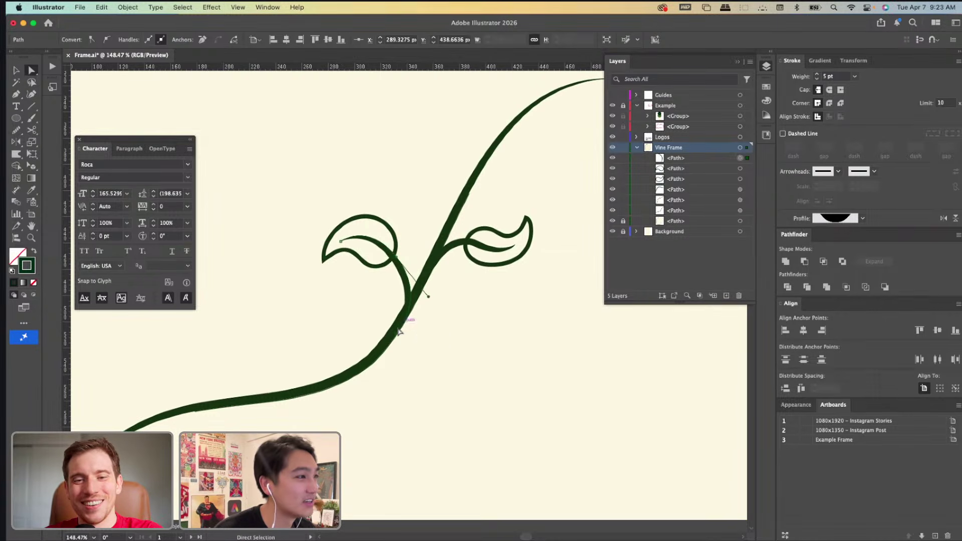
{"action": "left_click_drag", "start_coordinate": [398, 335], "coordinate": [394, 333]}
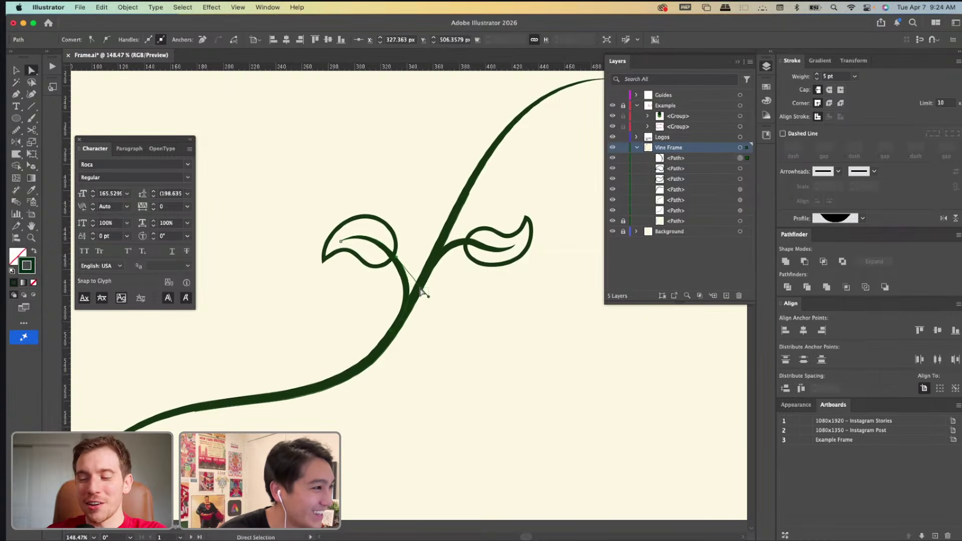
{"action": "mouse_move", "coordinate": [422, 293]}
{"action": "left_mouse_down"}
{"action": "mouse_move", "coordinate": [429, 299]}
{"action": "mouse_move", "coordinate": [427, 289]}
{"action": "left_mouse_up"}
{"action": "left_click", "coordinate": [427, 289]}
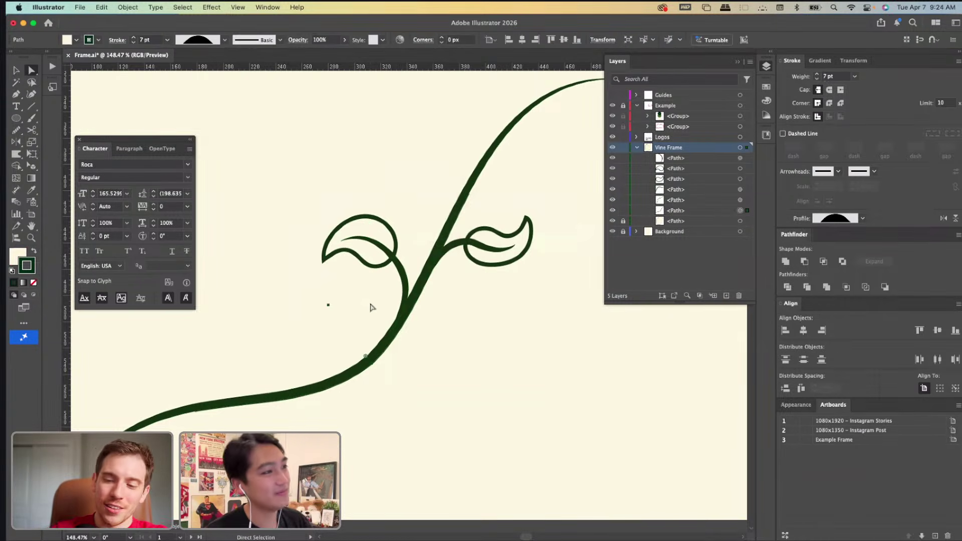
Fill the left leaf with the light green palette swatch, keeping its dark green outline.
{"action": "key", "text": "v"}
{"action": "scroll", "coordinate": [371, 308], "scroll_direction": "down", "scroll_amount": 6}
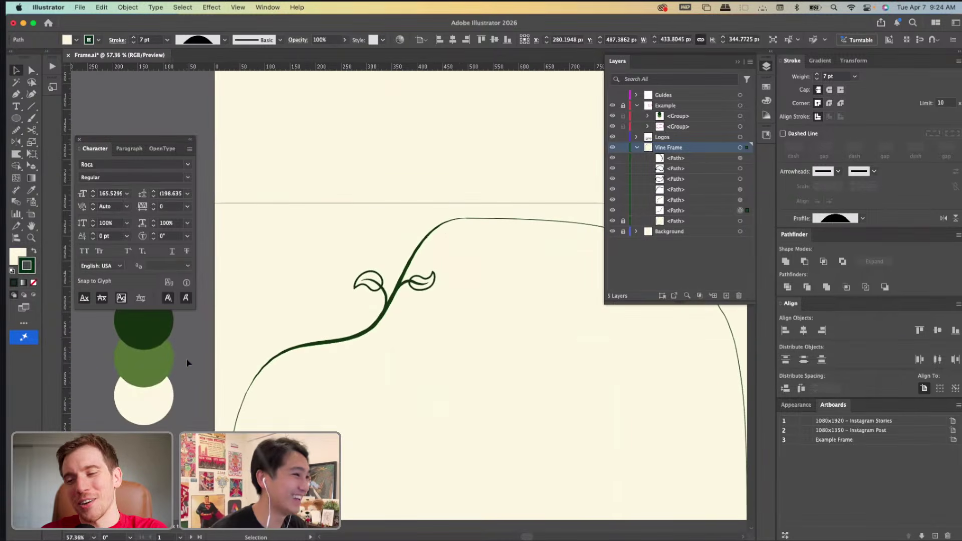
{"action": "left_click", "coordinate": [372, 290]}
{"action": "scroll", "coordinate": [371, 292], "scroll_direction": "up", "scroll_amount": 1}
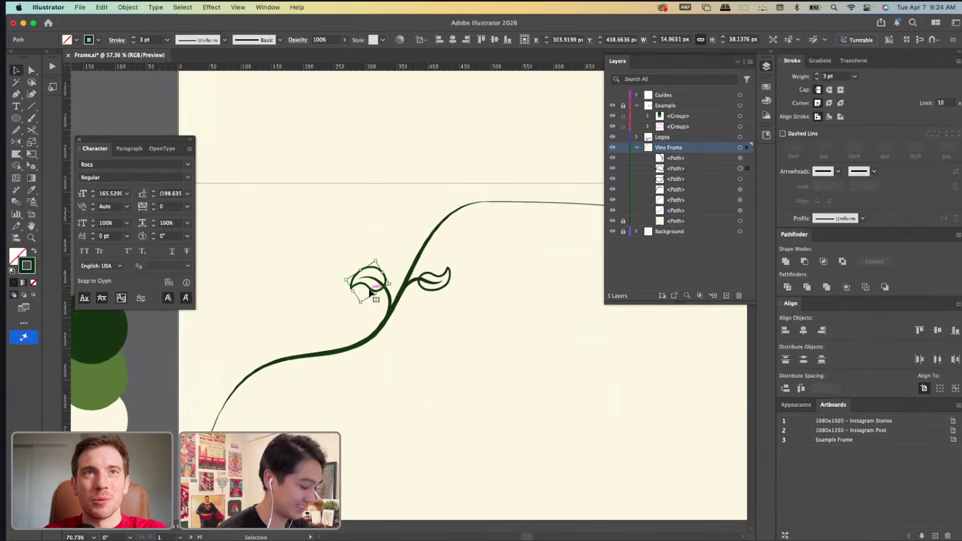
{"action": "key", "text": "i"}
{"action": "left_click", "coordinate": [123, 366]}
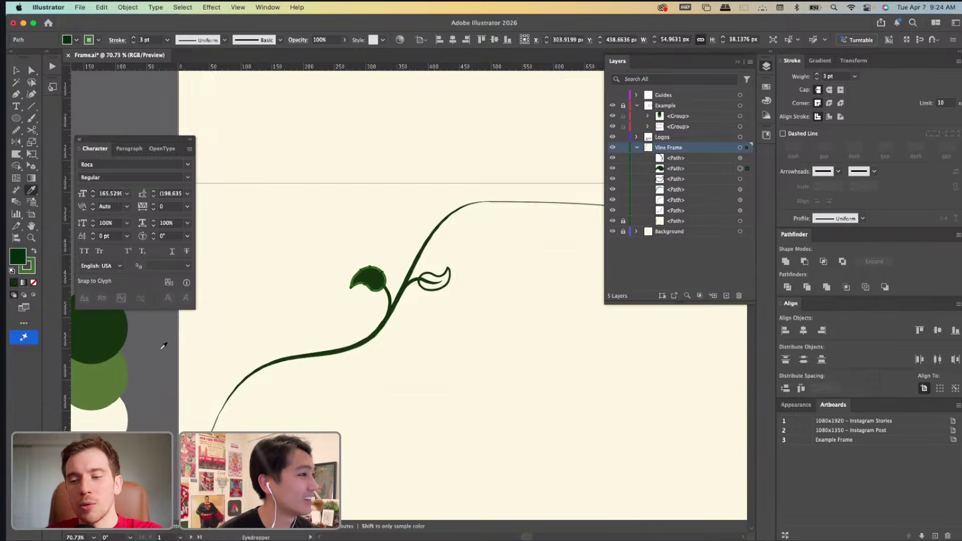
{"action": "key", "text": "v"}
{"action": "left_click", "coordinate": [166, 354]}
{"action": "key", "text": "a"}
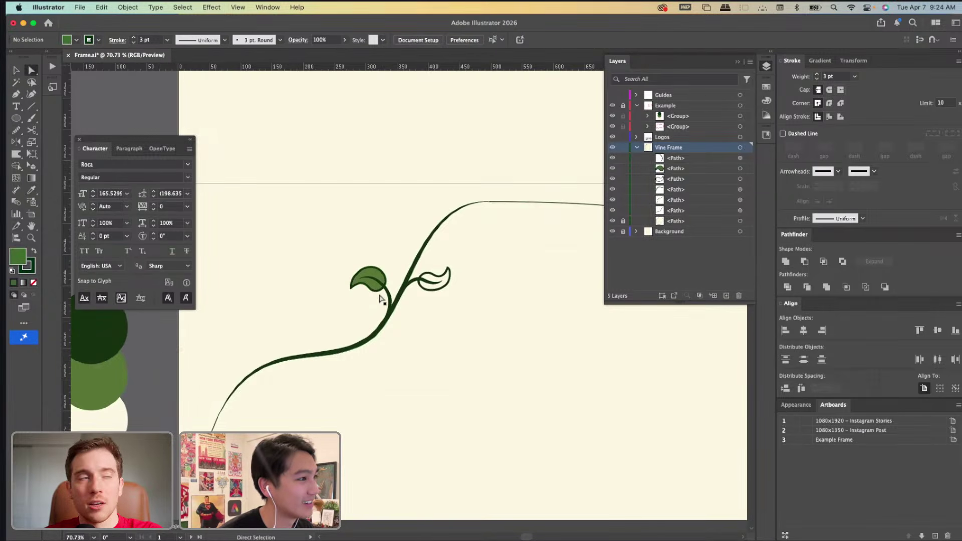
Apply the same light green palette fill to the right leaf.
{"action": "left_click", "coordinate": [429, 293]}
{"action": "key", "text": "i"}
{"action": "left_click", "coordinate": [118, 381]}
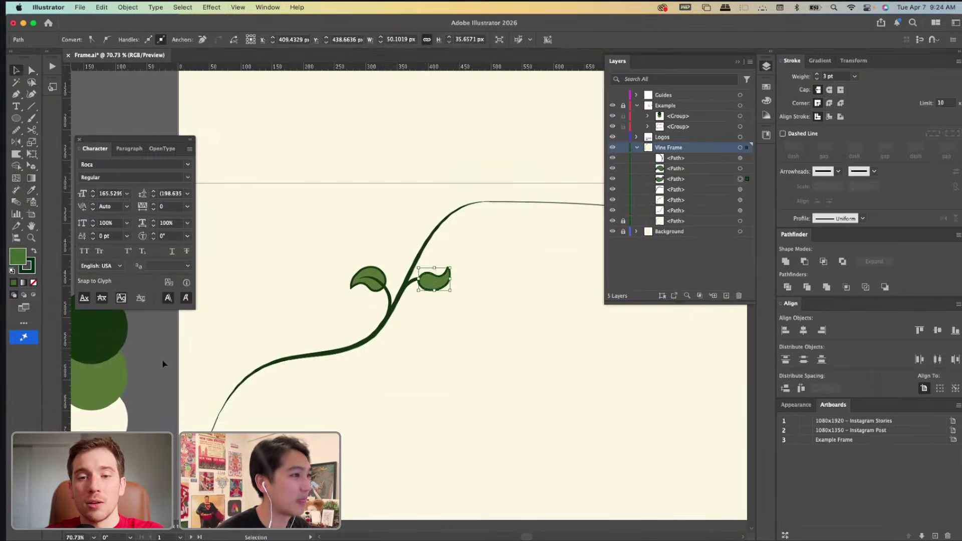
{"action": "key", "text": "v"}
Try to send the right leaf shape to the back of the layer's stacking order.
{"action": "left_click", "coordinate": [409, 295]}
{"action": "left_click", "coordinate": [441, 281]}
{"action": "right_click", "coordinate": [451, 288]}
{"action": "mouse_move", "coordinate": [540, 486]}
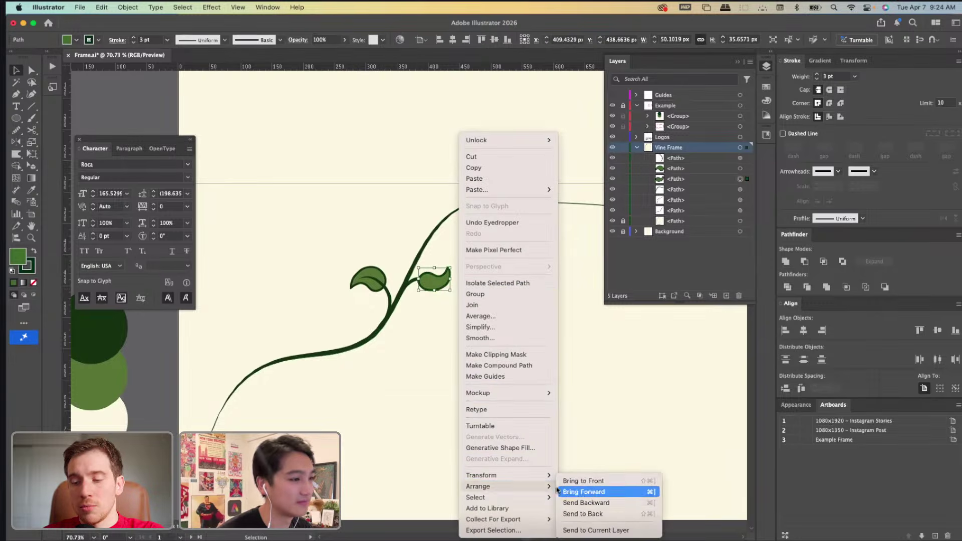
{"action": "left_click", "coordinate": [583, 515]}
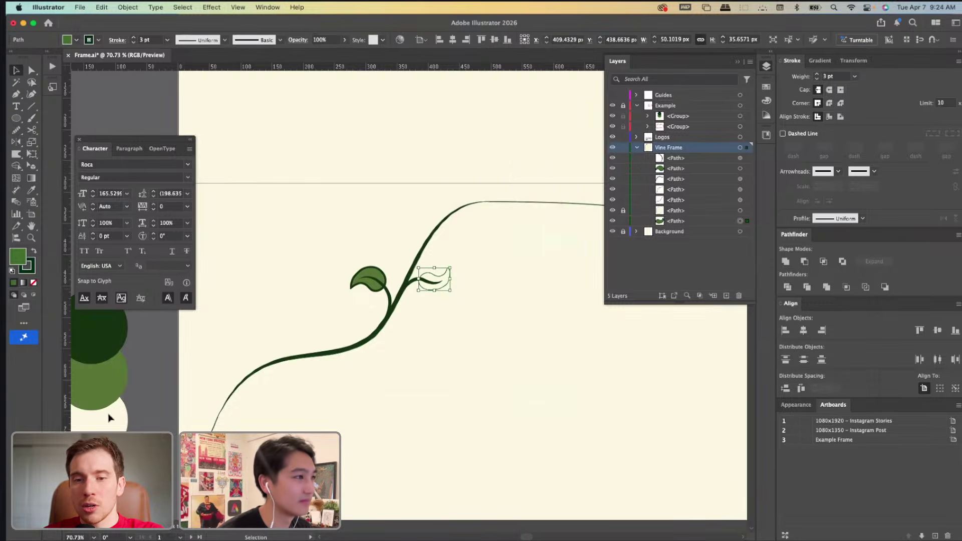
{"action": "key", "text": "super+z"}
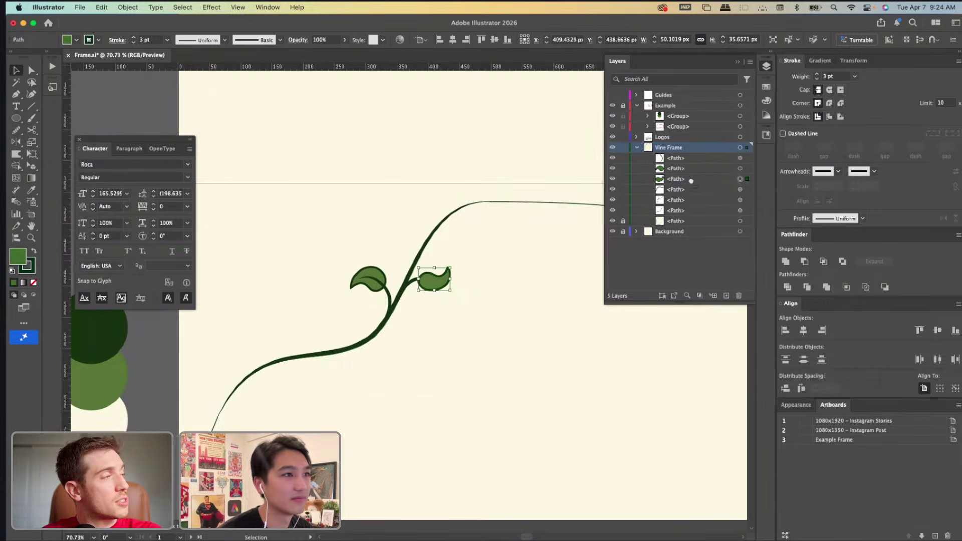
Place the right leaf shape beneath its stem in the Vine Frame layer and group the leaf with the stem.
{"action": "left_click_drag", "start_coordinate": [691, 181], "coordinate": [691, 213]}
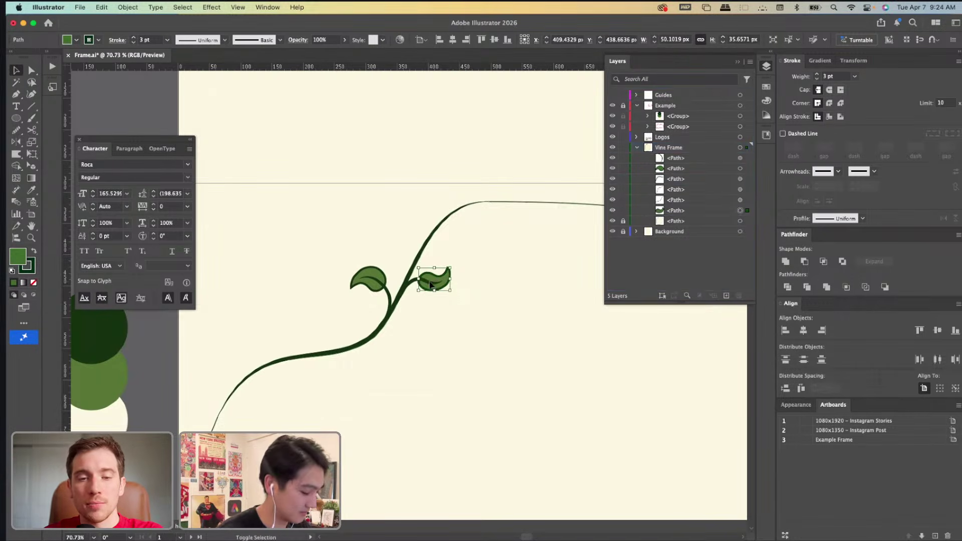
{"action": "left_click", "coordinate": [431, 286], "text": "shift"}
{"action": "key", "text": "super+g"}
{"action": "key", "text": "v"}
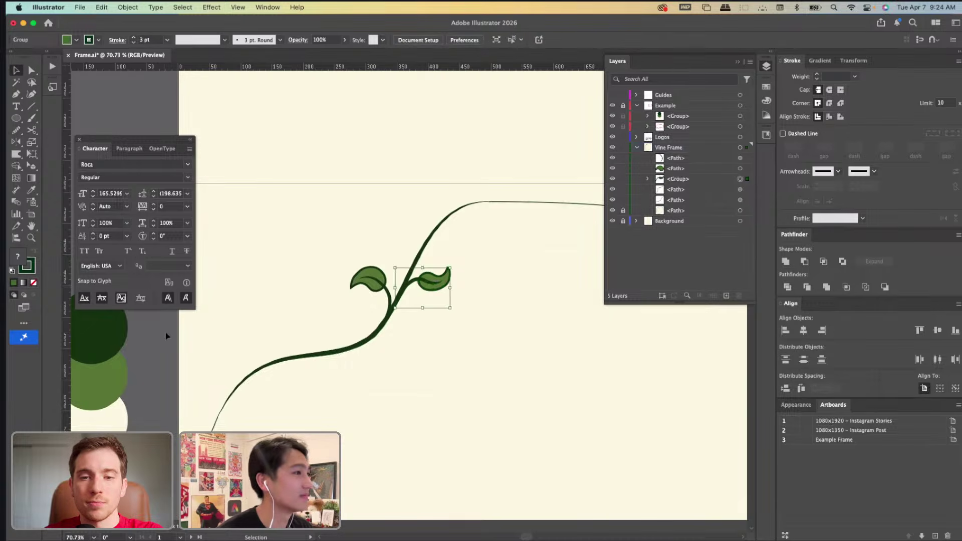
{"action": "left_click", "coordinate": [404, 331]}
{"action": "scroll", "coordinate": [500, 307], "scroll_direction": "down", "scroll_amount": 2}
{"action": "scroll", "coordinate": [500, 307], "scroll_direction": "right", "scroll_amount": 1}
{"action": "scroll", "coordinate": [500, 307], "scroll_direction": "down", "scroll_amount": 3}
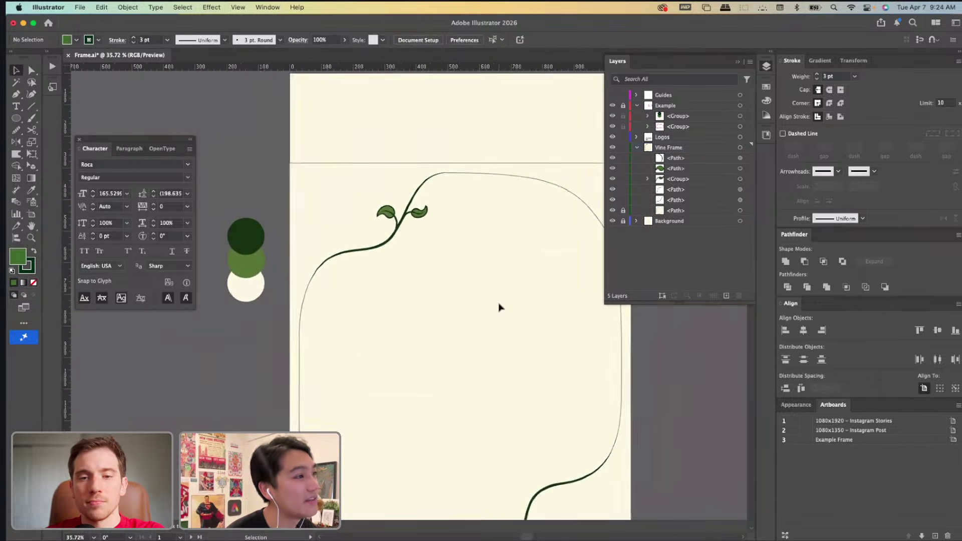
{"action": "scroll", "coordinate": [397, 191], "scroll_direction": "up", "scroll_amount": 3}
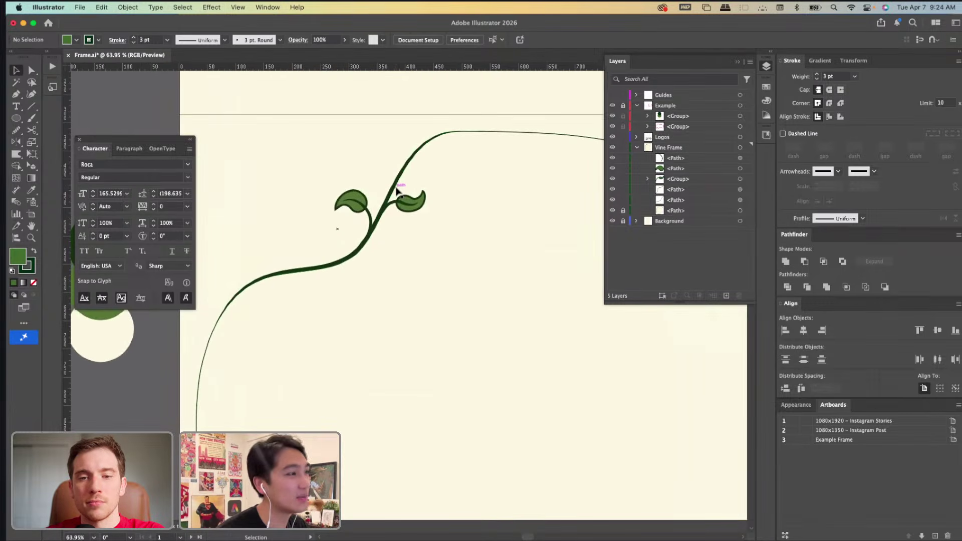
Draw a short curved stem with the Pen tool, branching up and to the left from the main vine above the two leaves.
{"action": "scroll", "coordinate": [396, 191], "scroll_direction": "down", "scroll_amount": 3}
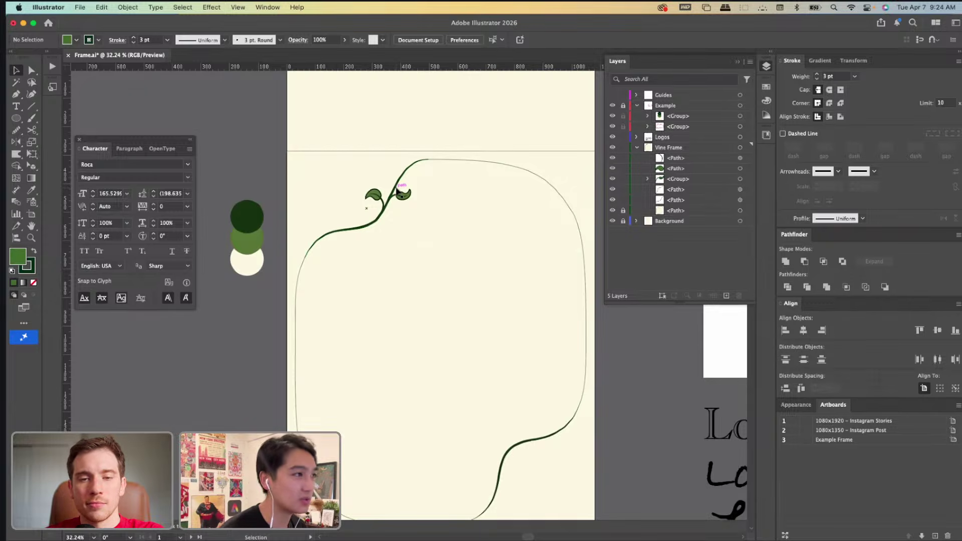
{"action": "scroll", "coordinate": [397, 190], "scroll_direction": "up", "scroll_amount": 5}
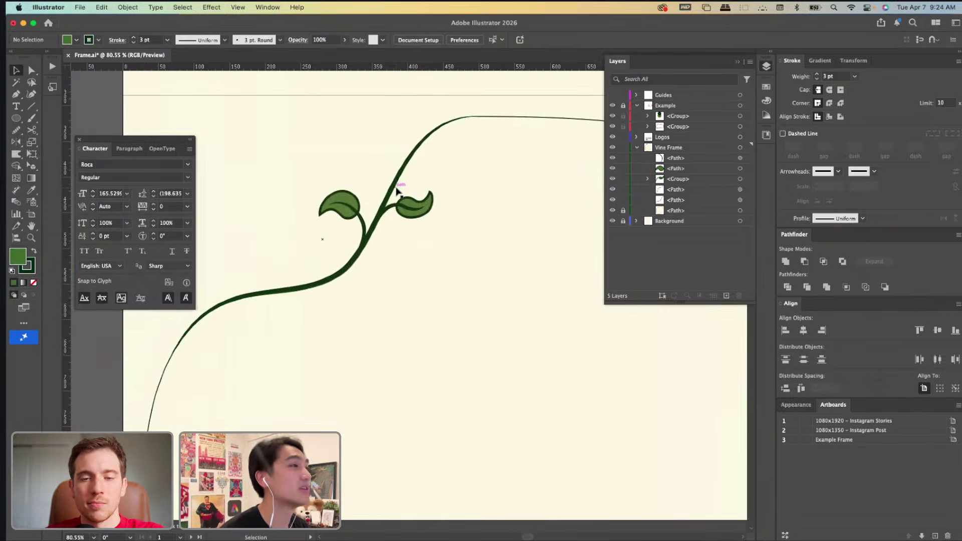
{"action": "scroll", "coordinate": [397, 190], "scroll_direction": "down", "scroll_amount": 3}
{"action": "scroll", "coordinate": [409, 182], "scroll_direction": "up", "scroll_amount": 4}
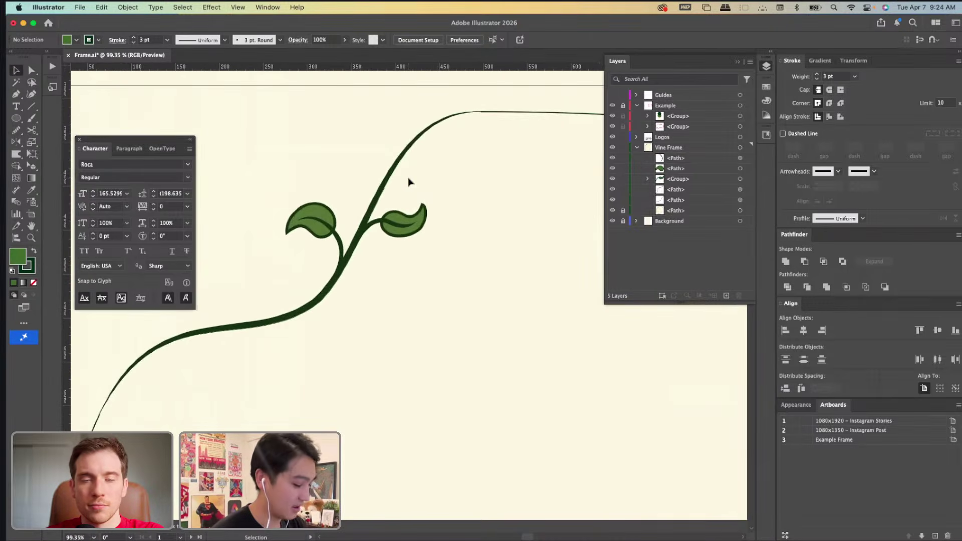
{"action": "key", "text": "p"}
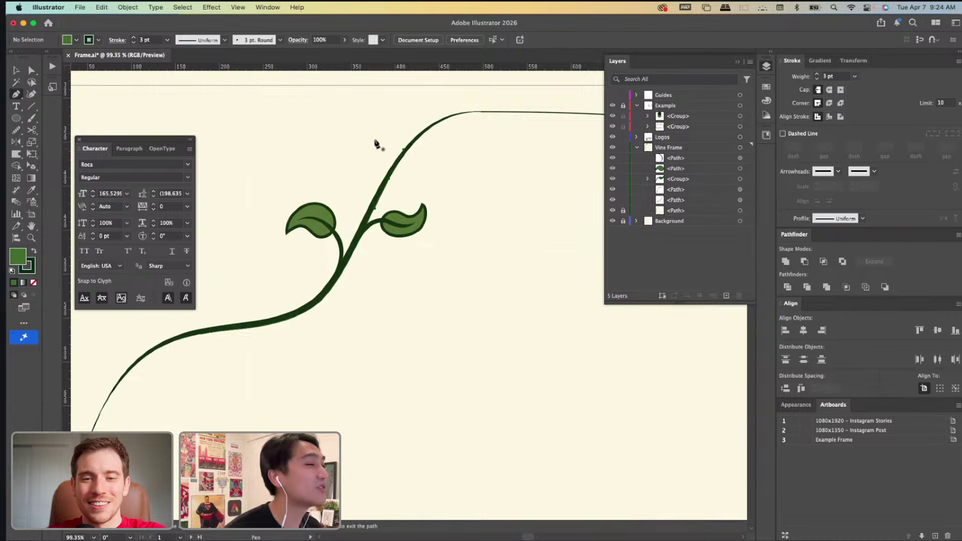
{"action": "left_click", "coordinate": [392, 166]}
{"action": "left_click_drag", "start_coordinate": [355, 150], "coordinate": [341, 162]}
{"action": "key", "text": "v"}
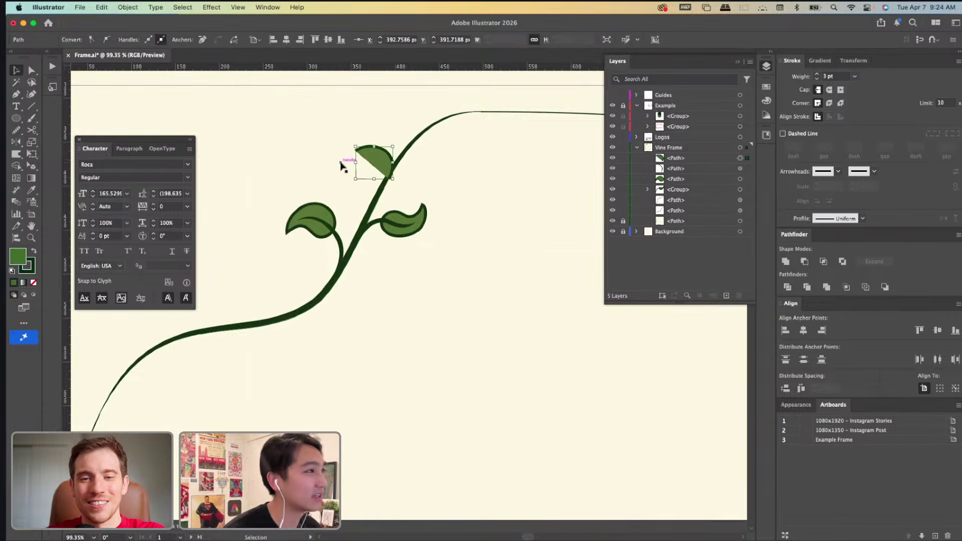
Copy the main vine's dark green tapered 7 pt stroke onto the new curved stem and remove its fill.
{"action": "key", "text": "i"}
{"action": "left_click", "coordinate": [380, 192]}
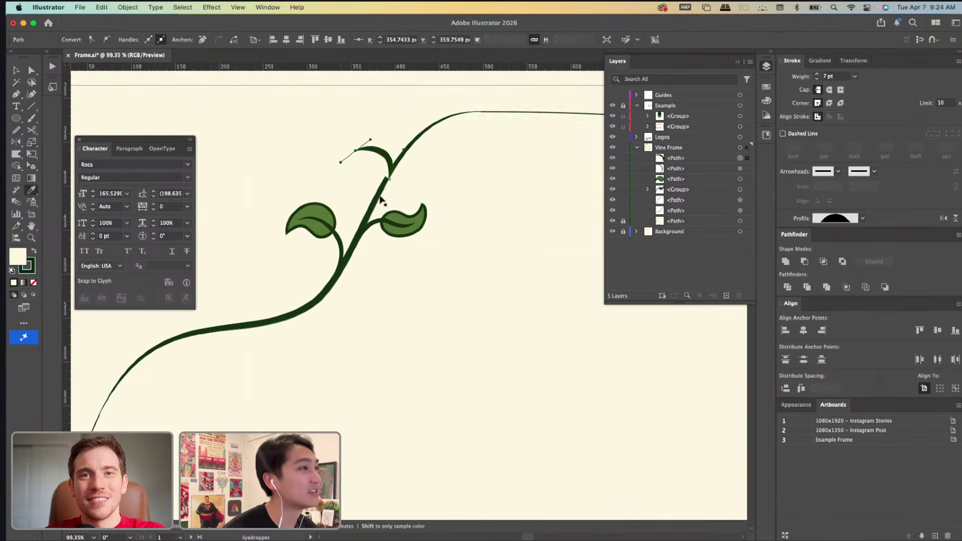
{"action": "key", "text": "v"}
{"action": "left_click", "coordinate": [33, 283]}
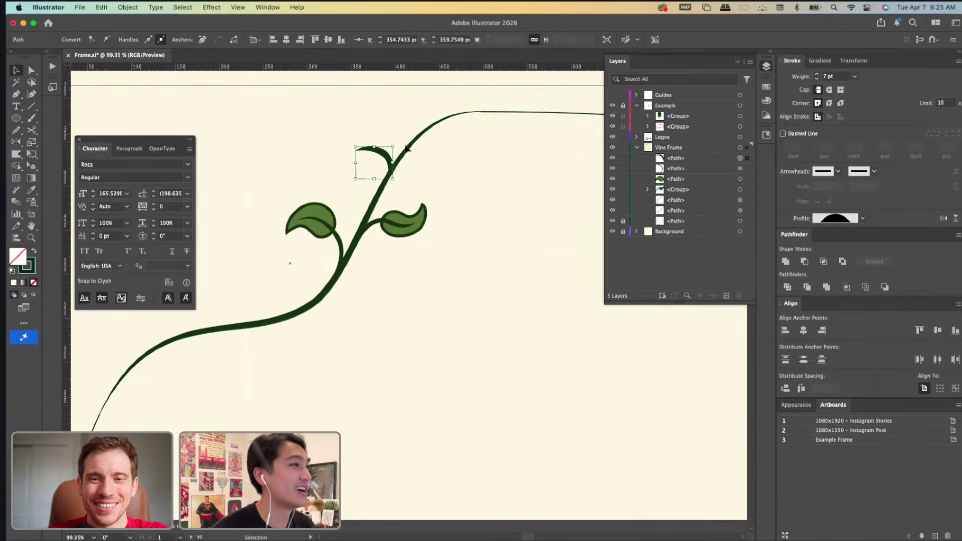
Isolate the new curved stem path from the rest of the artwork.
{"action": "scroll", "coordinate": [393, 145], "scroll_direction": "up", "scroll_amount": 5}
{"action": "key", "text": "shift+w"}
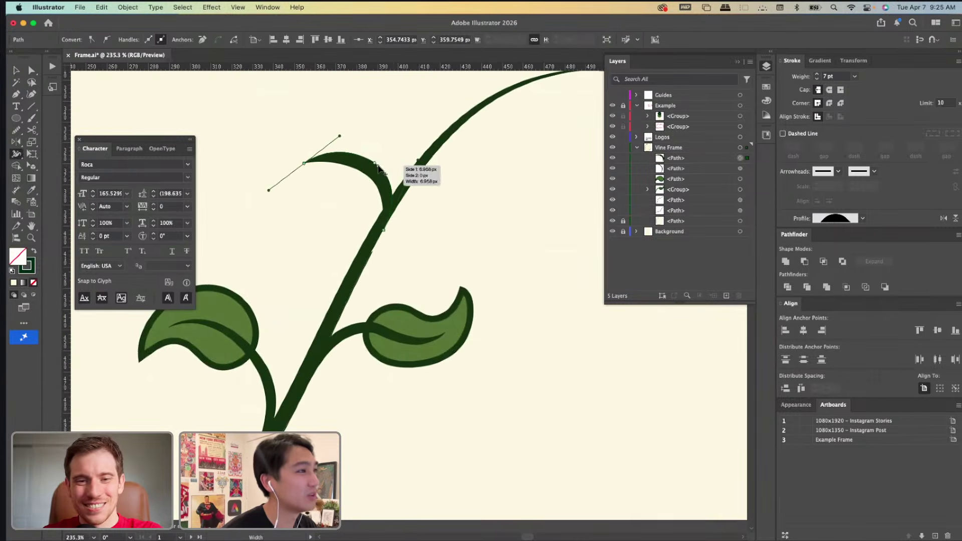
{"action": "right_click", "coordinate": [405, 167]}
{"action": "left_click", "coordinate": [362, 181]}
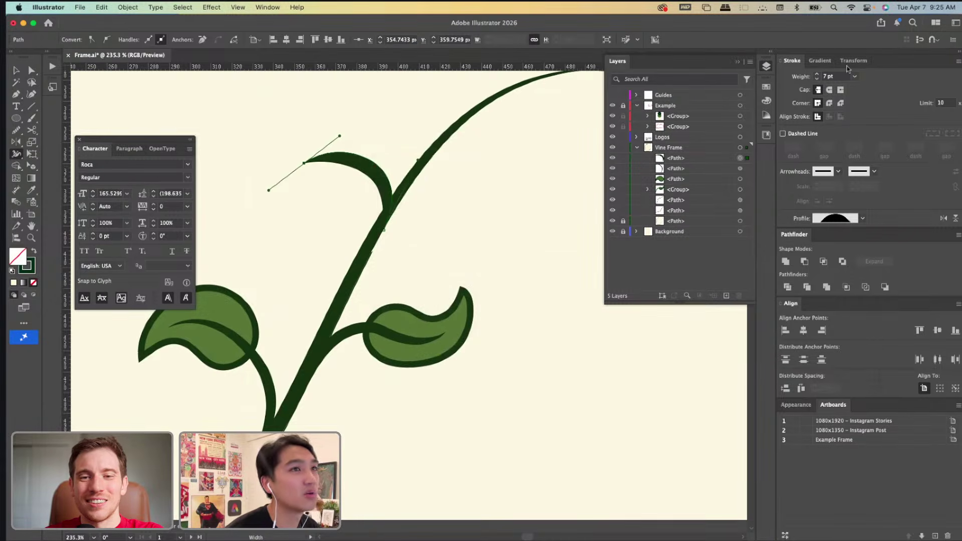
{"action": "right_click", "coordinate": [384, 171]}
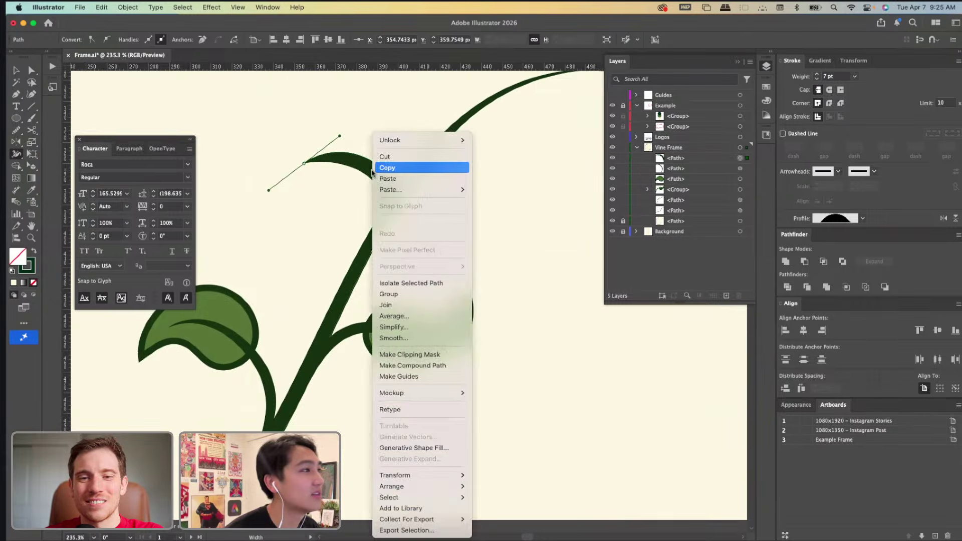
{"action": "left_click", "coordinate": [390, 283]}
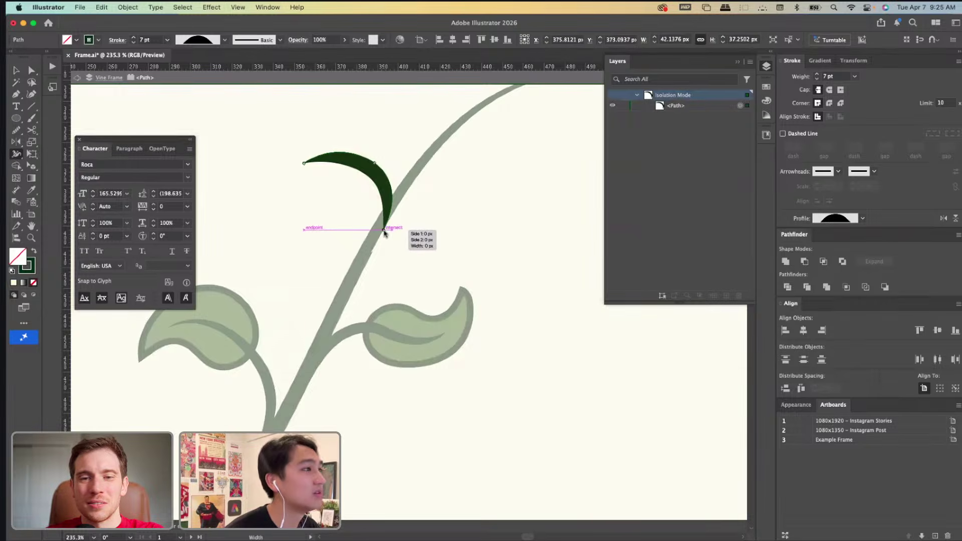
Set the width point at the curved stem's base to 5 px on side 1 and 0 px on side 2.
{"action": "left_click", "coordinate": [18, 158]}
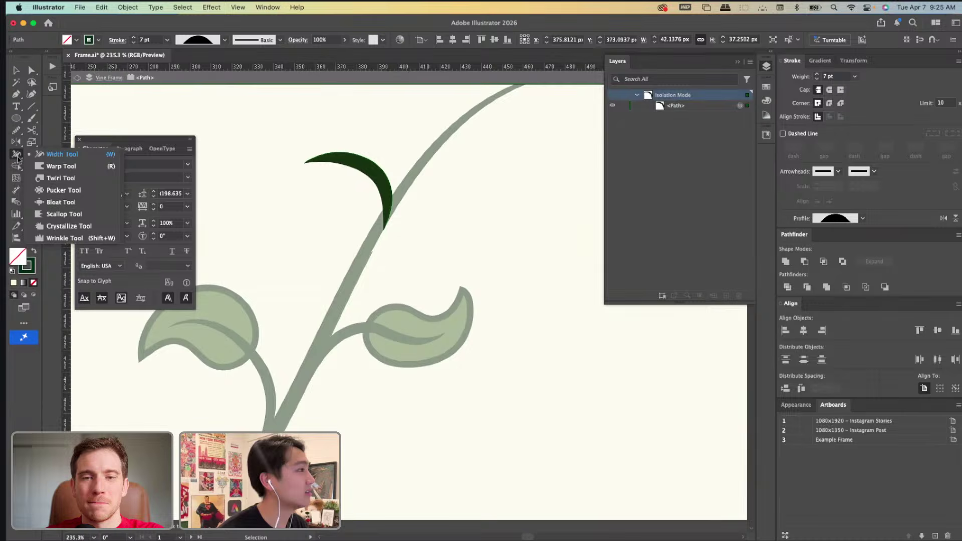
{"action": "left_click", "coordinate": [104, 150]}
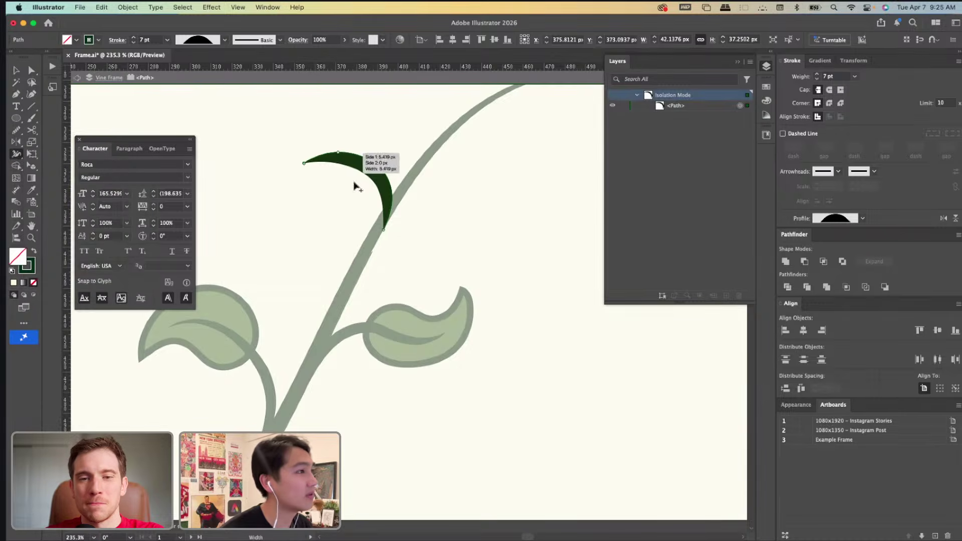
{"action": "double_click", "coordinate": [384, 231]}
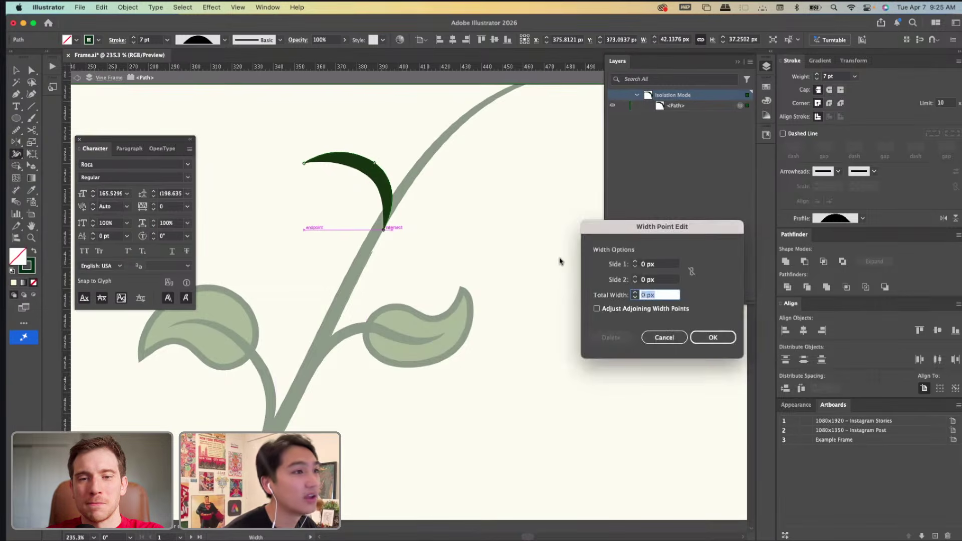
{"action": "left_click", "coordinate": [635, 277]}
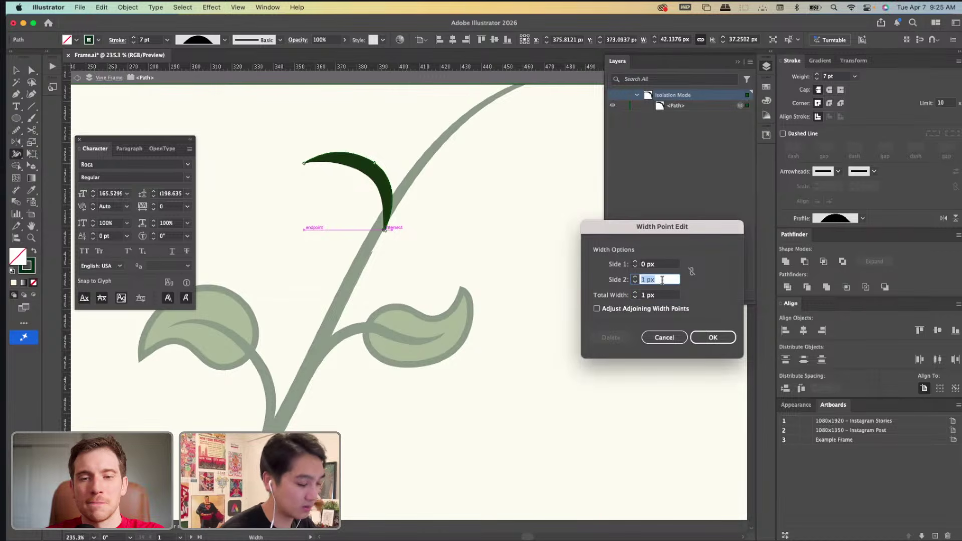
{"action": "type", "text": "0"}
{"action": "left_click", "coordinate": [634, 263]}
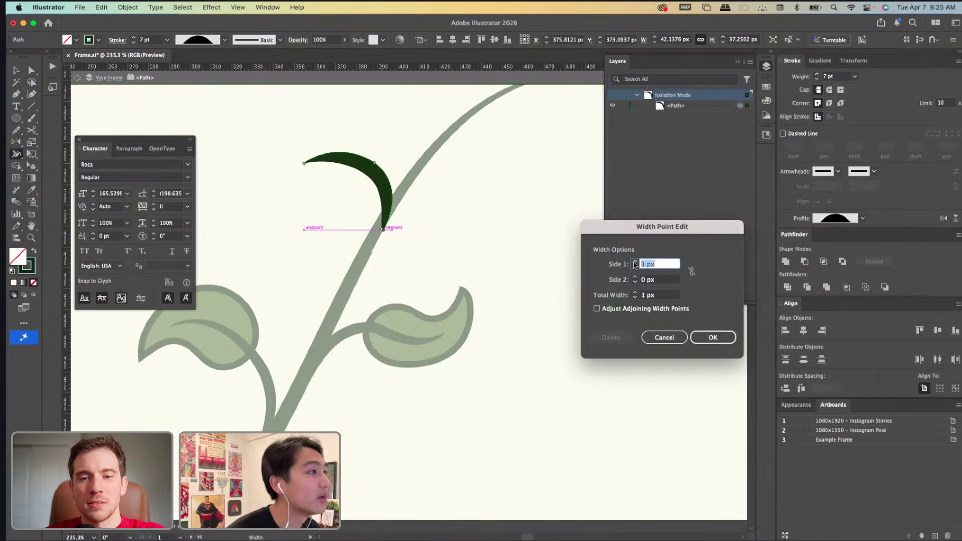
{"action": "left_click", "coordinate": [635, 263]}
{"action": "left_click", "coordinate": [634, 263]}
{"action": "left_click", "coordinate": [634, 263]}
{"action": "left_click", "coordinate": [634, 262]}
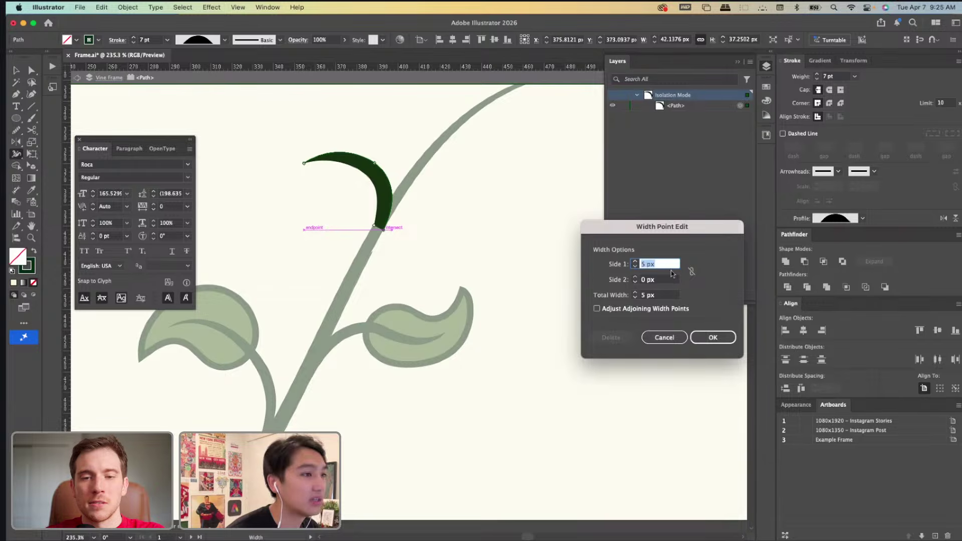
{"action": "left_click", "coordinate": [710, 337]}
Narrow the curved stem's base slightly with the Width tool to match the vine's edge, and exit isolation mode.
{"action": "key", "text": "a"}
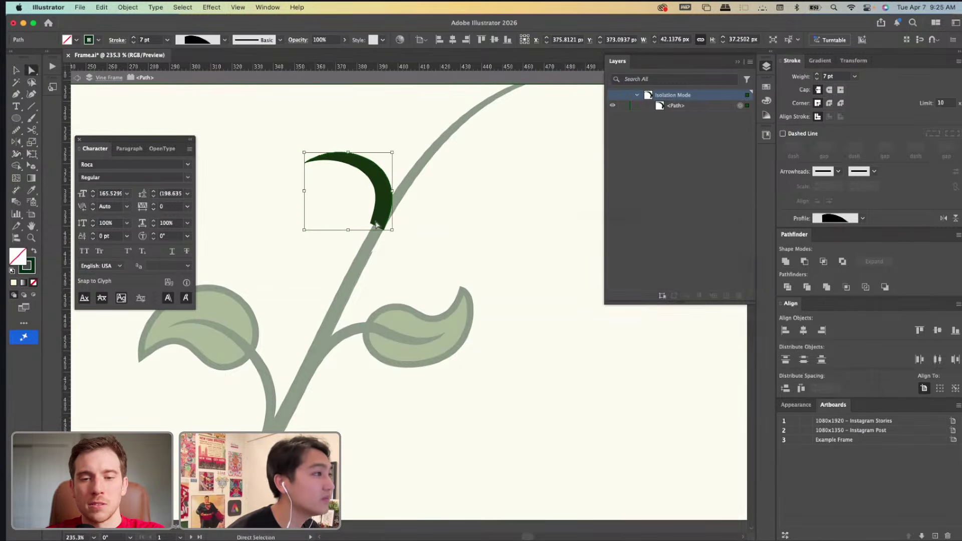
{"action": "scroll", "coordinate": [377, 225], "scroll_direction": "up", "scroll_amount": 5}
{"action": "key", "text": "shift+w"}
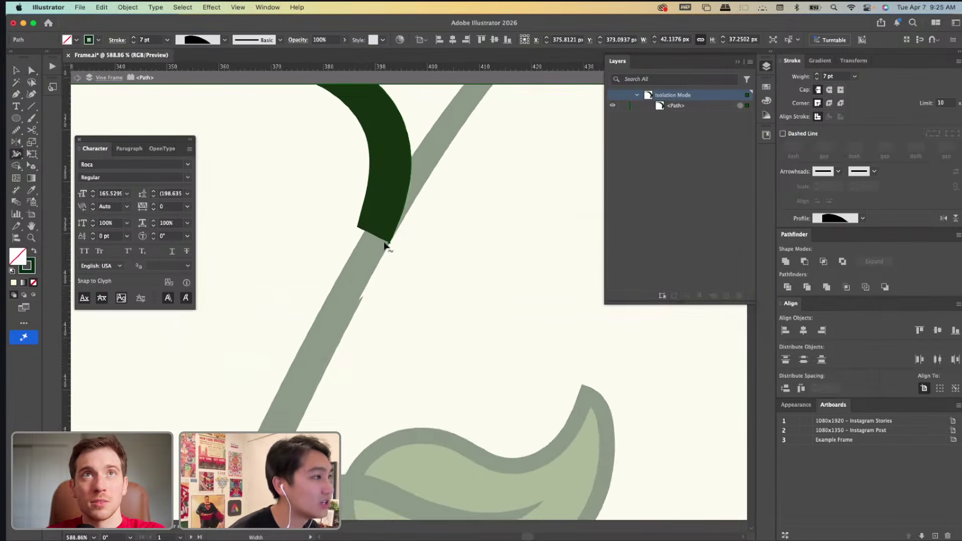
{"action": "mouse_move", "coordinate": [361, 229]}
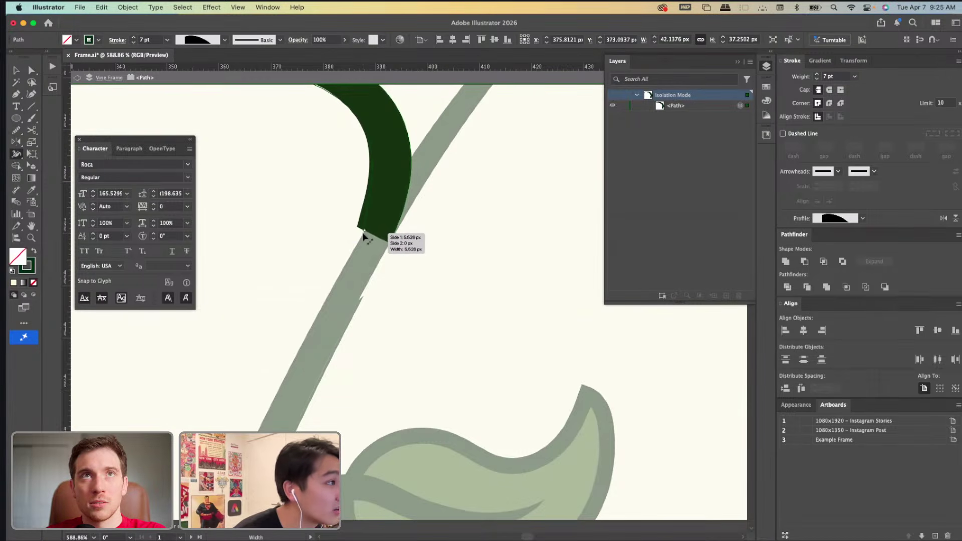
{"action": "key", "text": "v"}
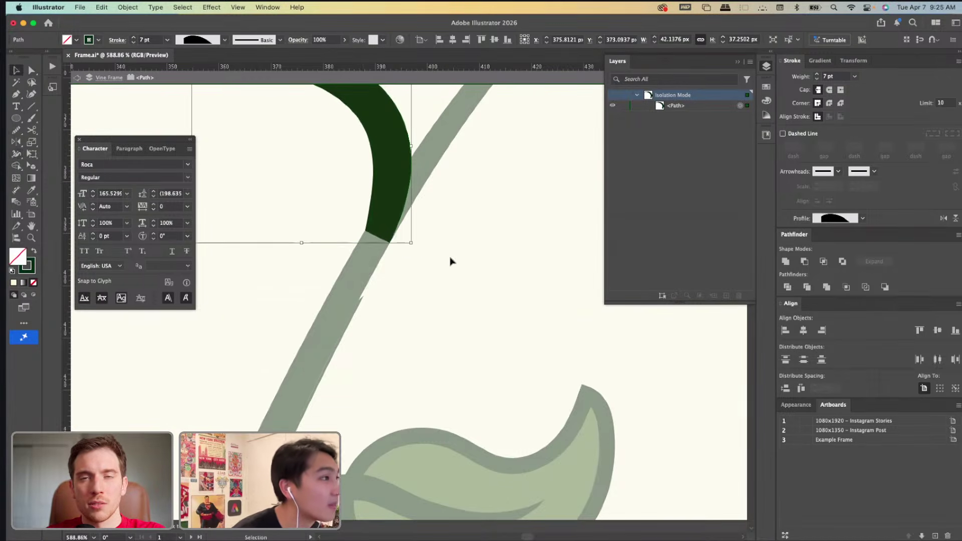
{"action": "left_click", "coordinate": [451, 260]}
{"action": "scroll", "coordinate": [451, 259], "scroll_direction": "up", "scroll_amount": 5}
{"action": "scroll", "coordinate": [425, 248], "scroll_direction": "down", "scroll_amount": 2}
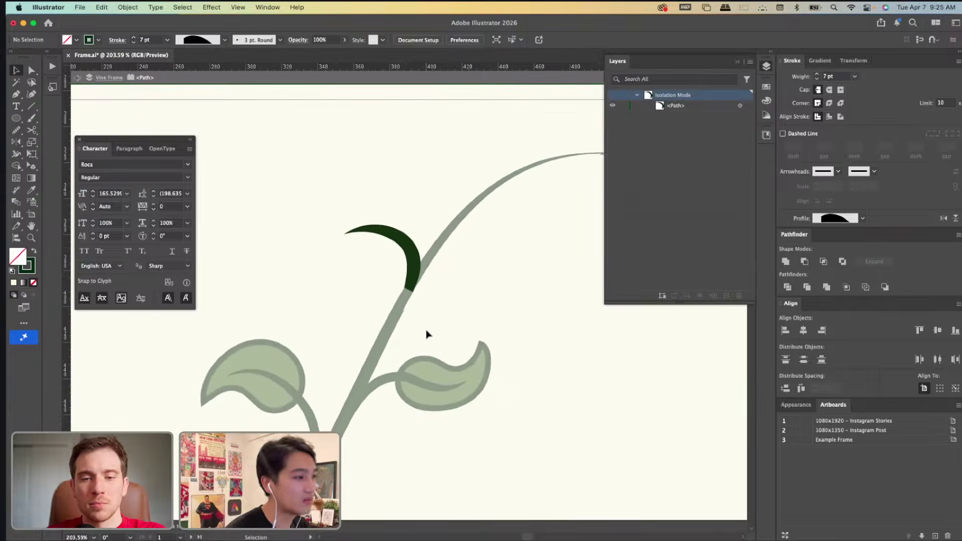
{"action": "double_click", "coordinate": [425, 335]}
Isolate the main vine path and check the width settings of its thickest point without changing them.
{"action": "key", "text": "a"}
{"action": "left_click", "coordinate": [391, 337]}
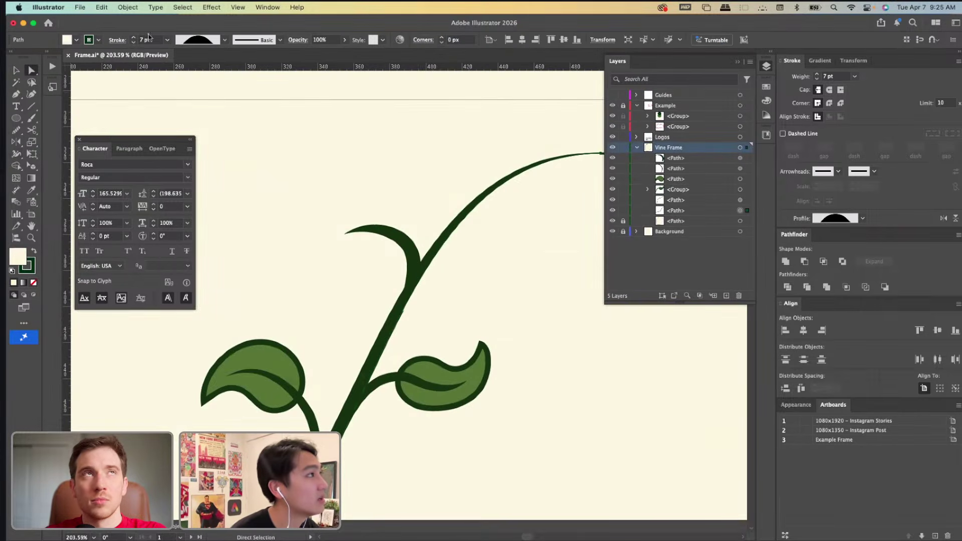
{"action": "left_click", "coordinate": [423, 345]}
{"action": "scroll", "coordinate": [371, 351], "scroll_direction": "down", "scroll_amount": 3}
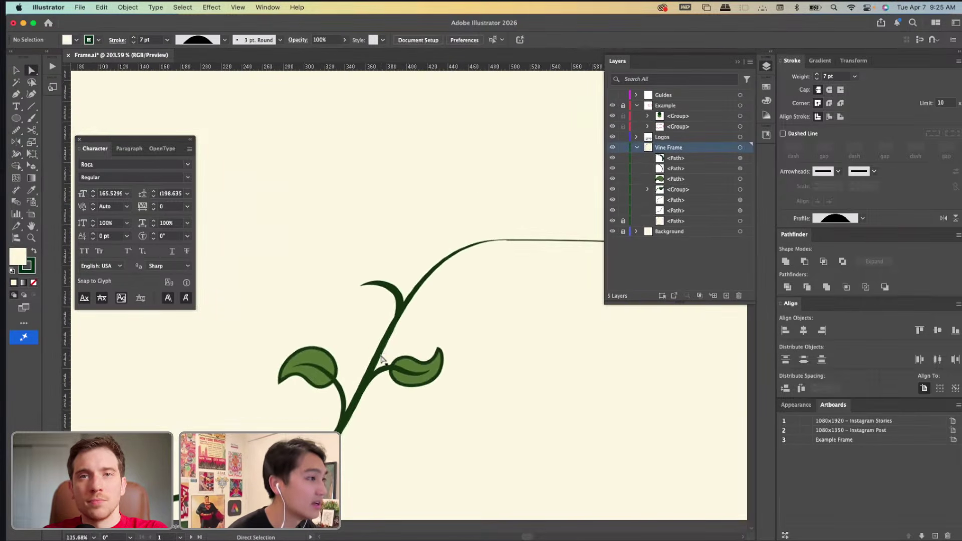
{"action": "left_click", "coordinate": [388, 327]}
{"action": "right_click", "coordinate": [387, 327]}
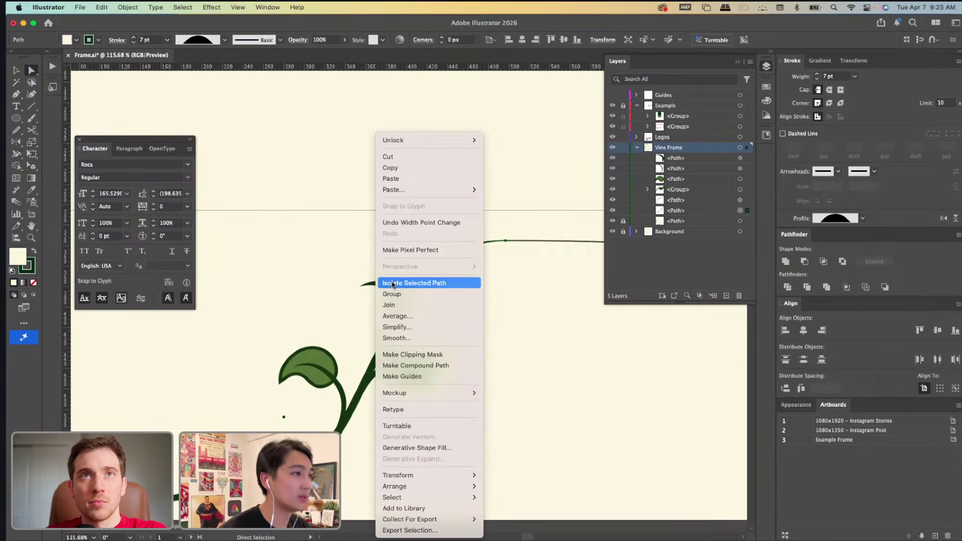
{"action": "left_click", "coordinate": [414, 284]}
{"action": "key", "text": "shift+w"}
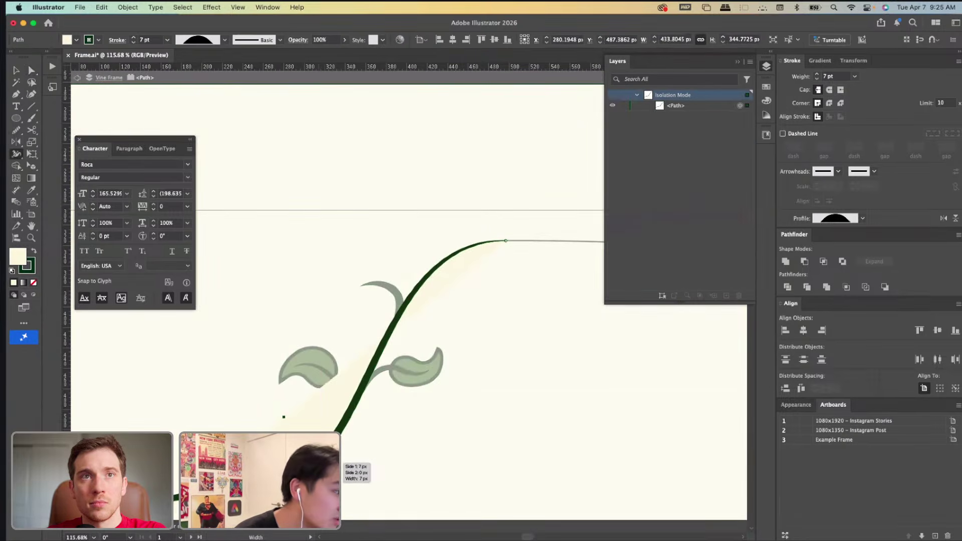
{"action": "double_click", "coordinate": [346, 458]}
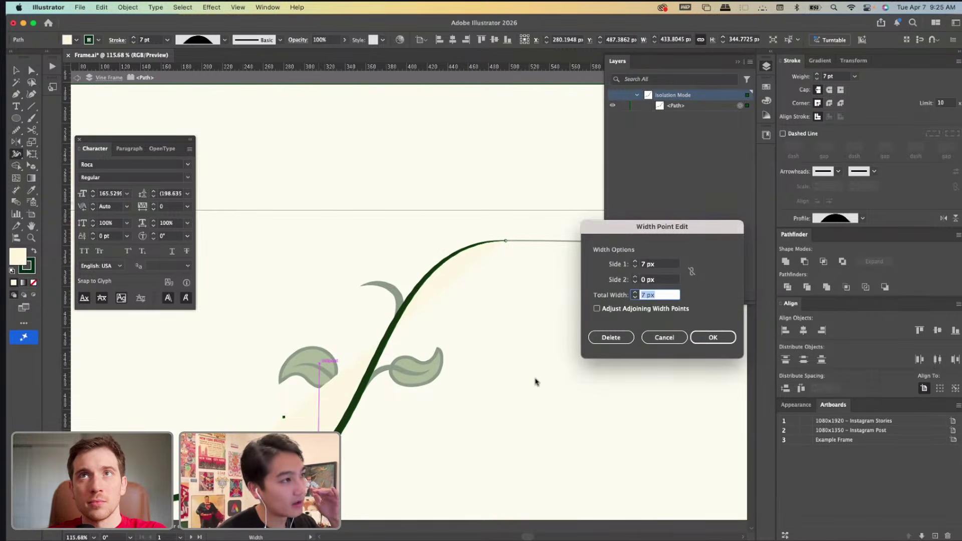
{"action": "left_click", "coordinate": [651, 337]}
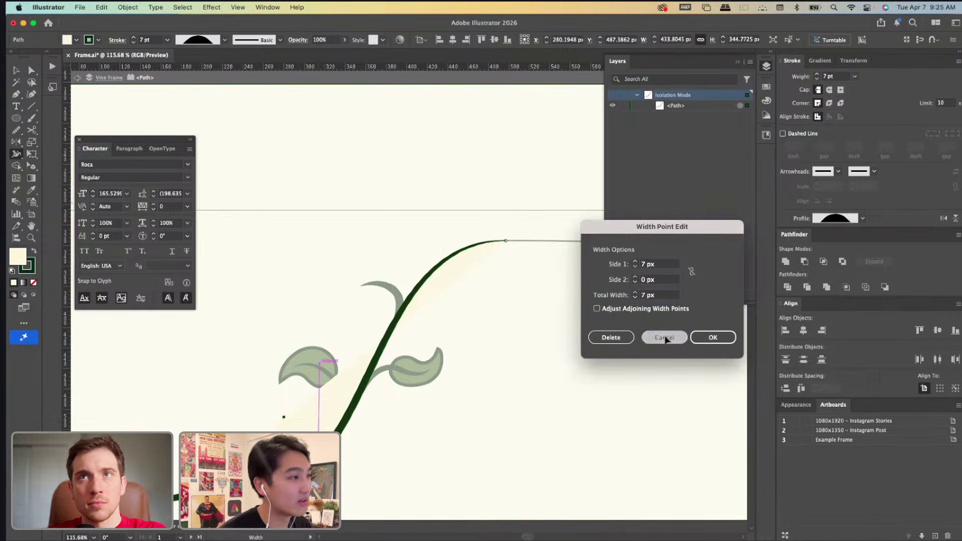
Check the width settings at the main vine's upper end without changing them, and exit isolation mode.
{"action": "key", "text": "v"}
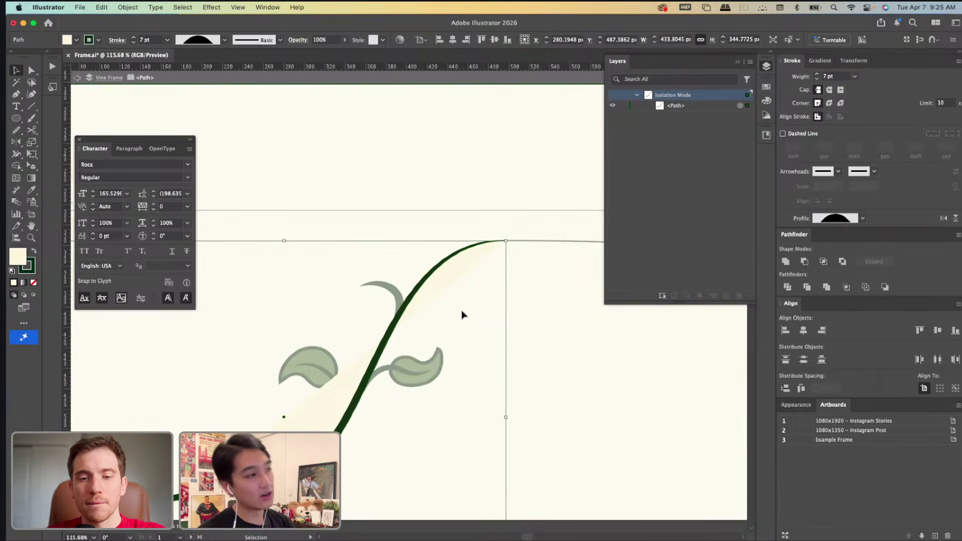
{"action": "key", "text": "shift+w"}
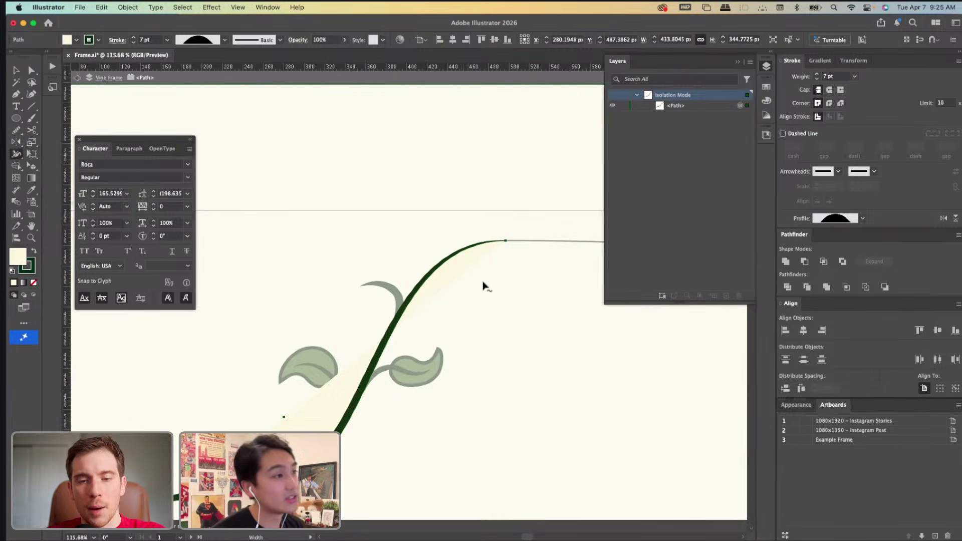
{"action": "double_click", "coordinate": [505, 242]}
{"action": "left_click", "coordinate": [663, 338]}
{"action": "key", "text": "v"}
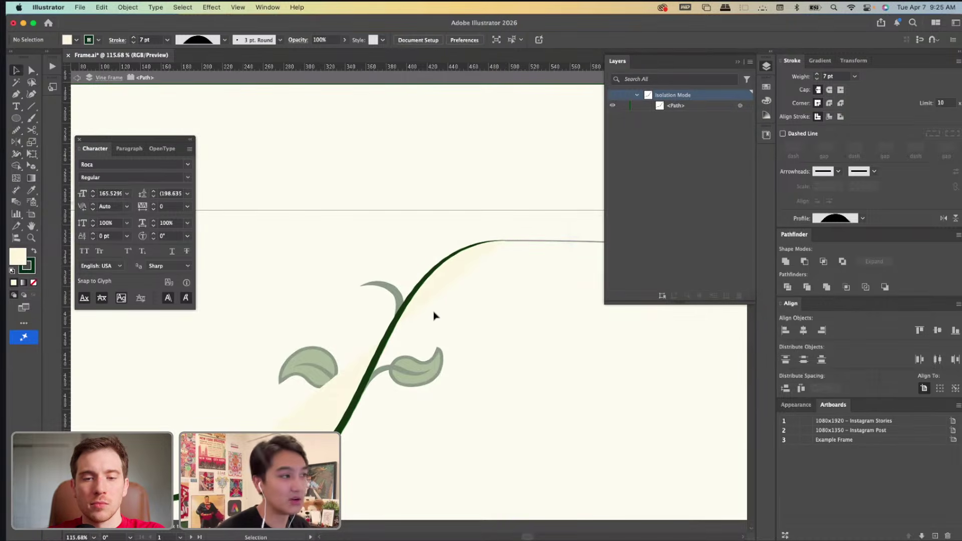
{"action": "double_click", "coordinate": [433, 316]}
Reshape the curved stem's tip by adjusting its end anchor and direction handle into a steeper downward curl.
{"action": "scroll", "coordinate": [419, 313], "scroll_direction": "up", "scroll_amount": 5}
{"action": "key", "text": "a"}
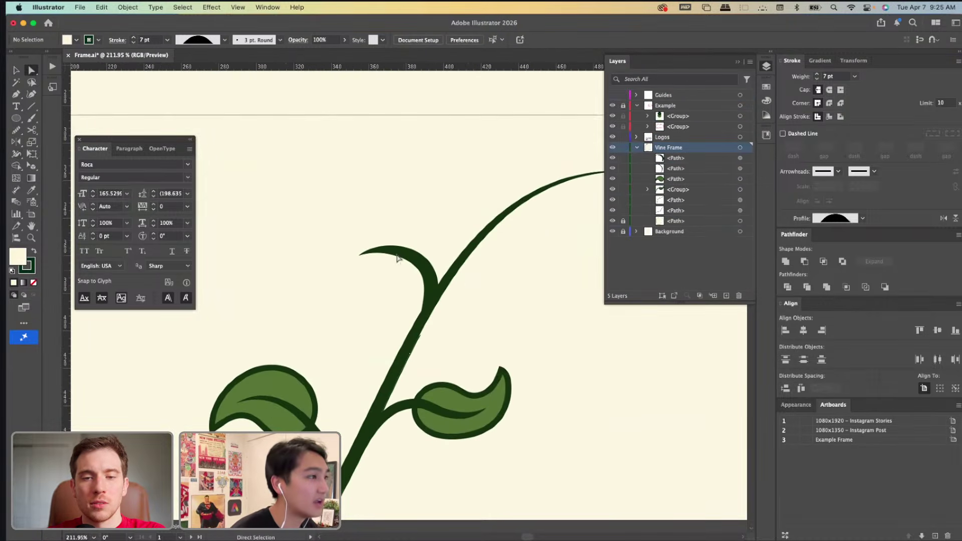
{"action": "left_click_drag", "start_coordinate": [361, 258], "coordinate": [385, 233]}
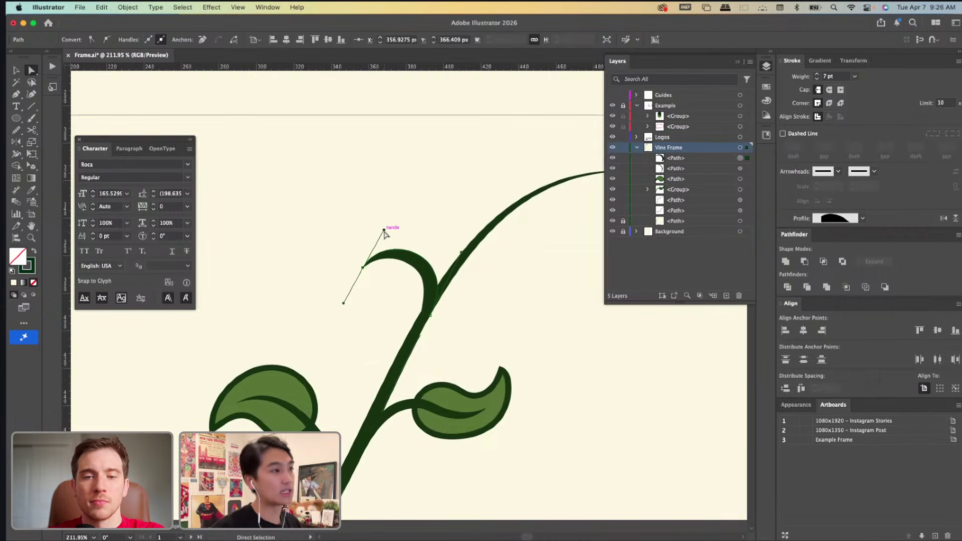
Expand the curved stem's variable-width stroke into a filled shape and select its anchor point near the vine junction.
{"action": "left_click", "coordinate": [129, 7]}
{"action": "left_click", "coordinate": [160, 161]}
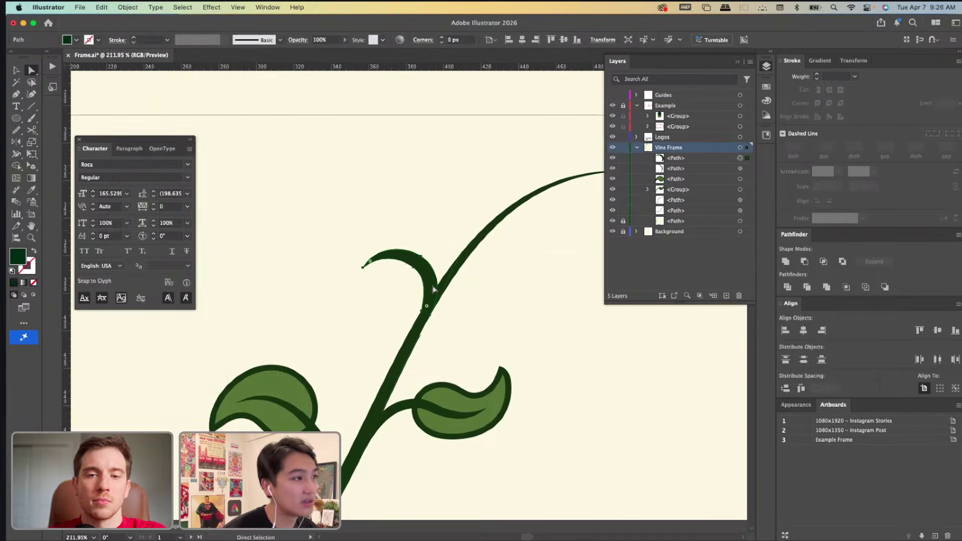
{"action": "left_click", "coordinate": [433, 285]}
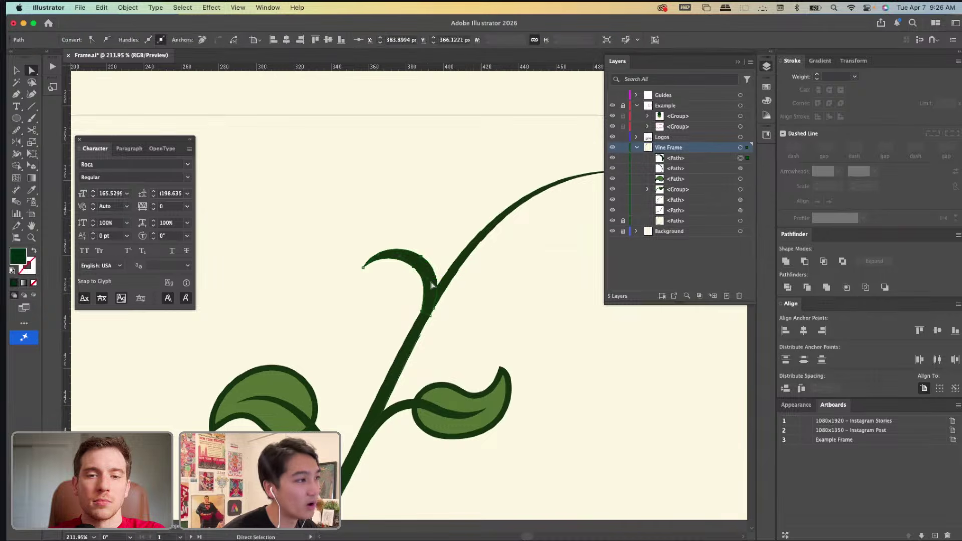
Swell the upper curved stem's tip into a leaf shape with its inner-edge handle, and shift the inner-edge anchor near the junction towards the vine.
{"action": "left_click_drag", "start_coordinate": [431, 280], "coordinate": [440, 259]}
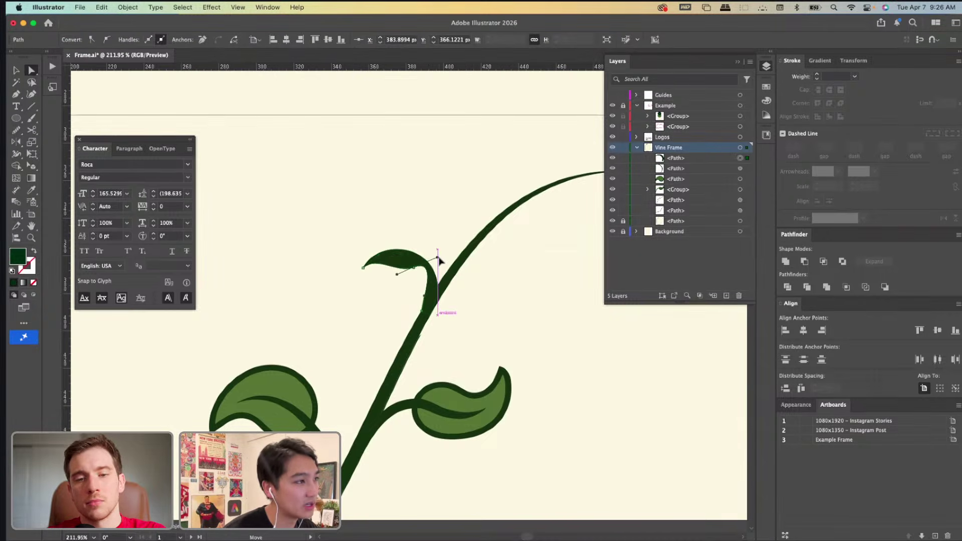
{"action": "left_click", "coordinate": [490, 306]}
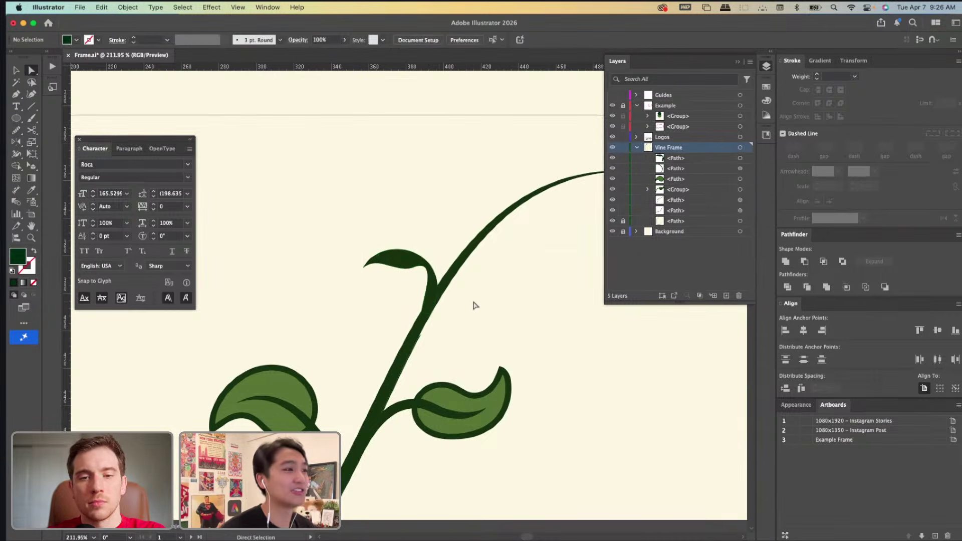
{"action": "scroll", "coordinate": [431, 287], "scroll_direction": "up", "scroll_amount": 3}
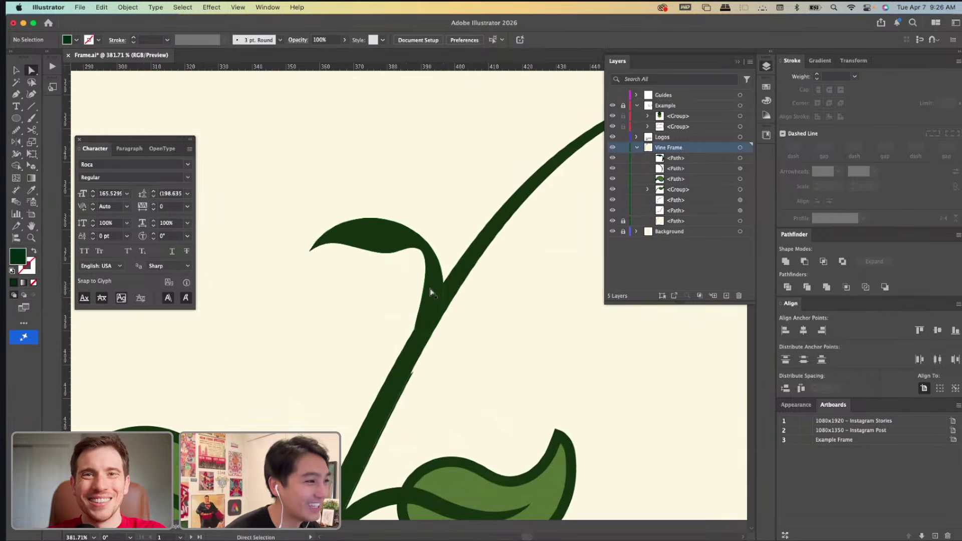
{"action": "left_click", "coordinate": [421, 318]}
{"action": "left_click", "coordinate": [420, 324]}
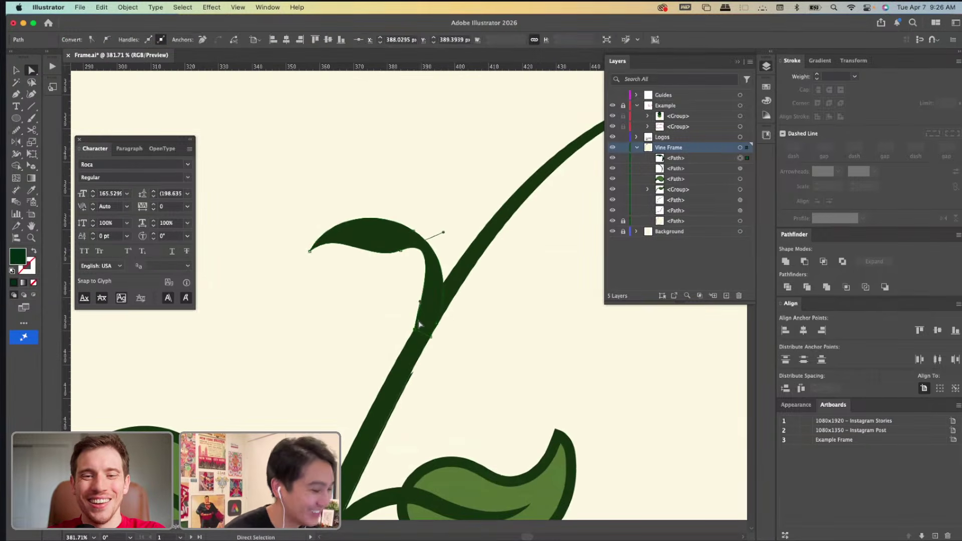
{"action": "left_click_drag", "start_coordinate": [426, 295], "coordinate": [431, 300]}
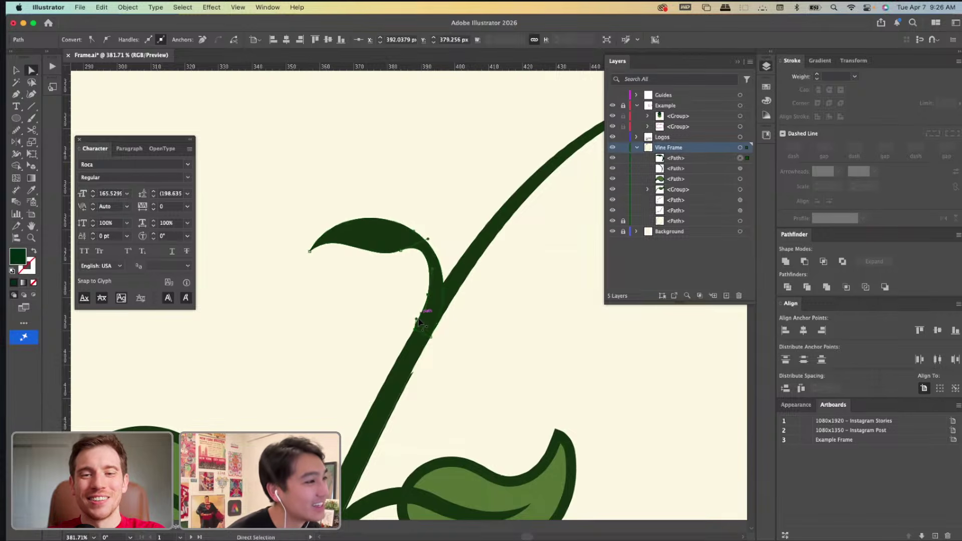
Adjust the handle at the base of the curved stem's inner edge so it blends smoothly into the main vine.
{"action": "scroll", "coordinate": [419, 322], "scroll_direction": "up", "scroll_amount": 3}
{"action": "key", "text": "shift+c"}
{"action": "key", "text": "super+y"}
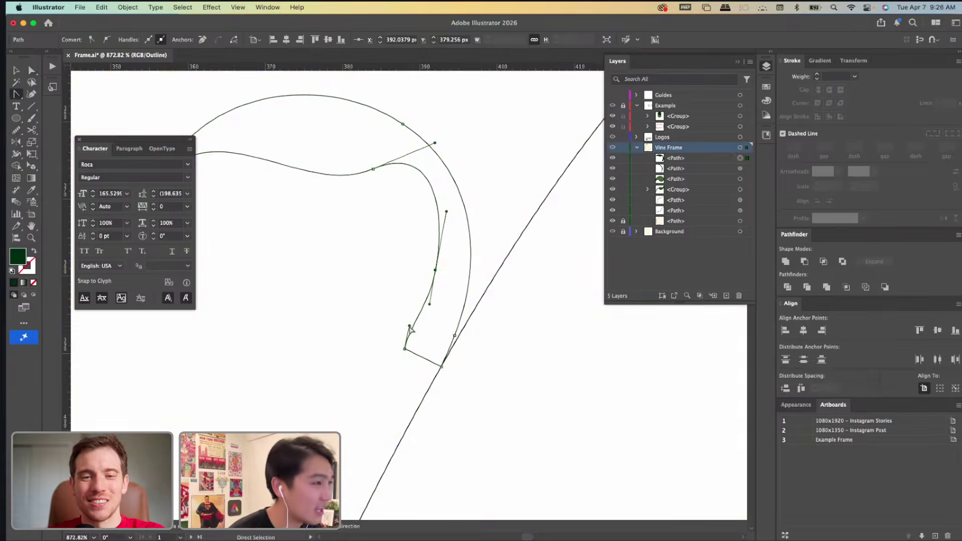
{"action": "key", "text": "super+y"}
{"action": "key", "text": "a"}
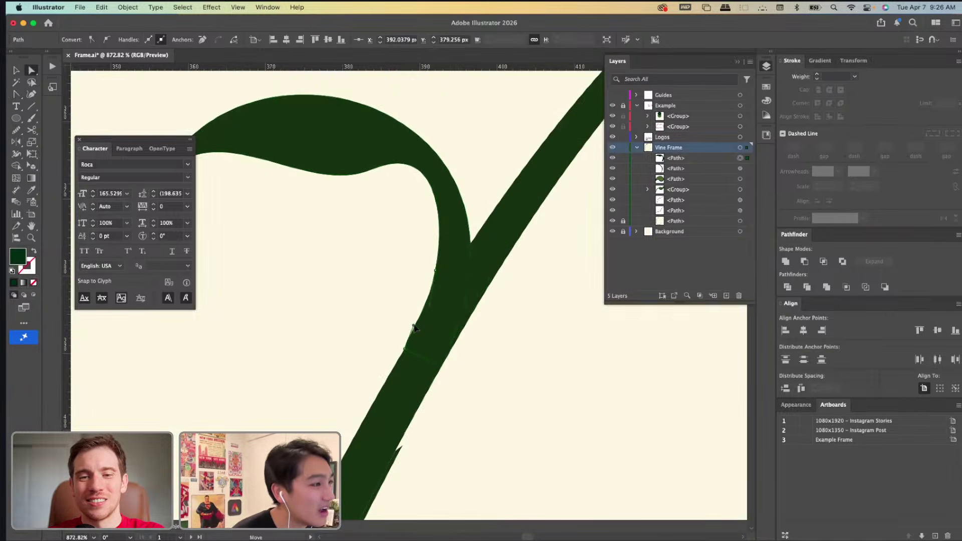
{"action": "left_click", "coordinate": [389, 320]}
{"action": "scroll", "coordinate": [389, 320], "scroll_direction": "down", "scroll_amount": 6}
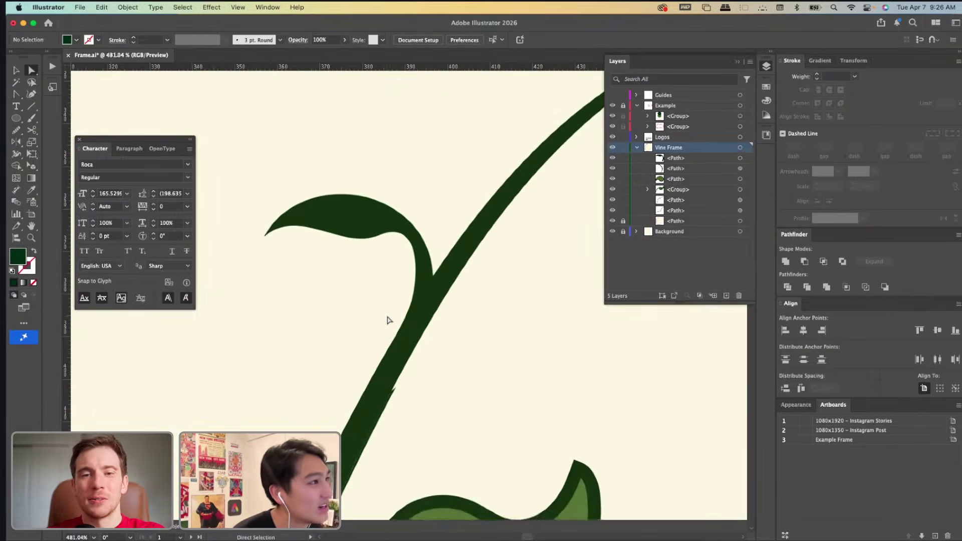
Add an anchor at the small leaf's neck, then pull its underside anchor down and level the handles to form a fuller leaf belly.
{"action": "scroll", "coordinate": [364, 270], "scroll_direction": "up", "scroll_amount": 2}
{"action": "left_click", "coordinate": [398, 274]}
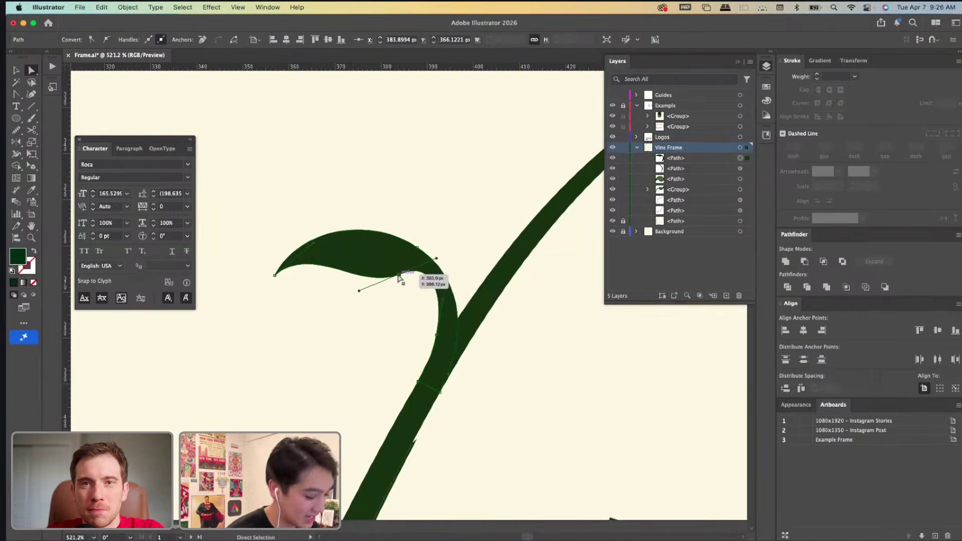
{"action": "key", "text": "plus"}
{"action": "left_click", "coordinate": [428, 276]}
{"action": "key", "text": "a"}
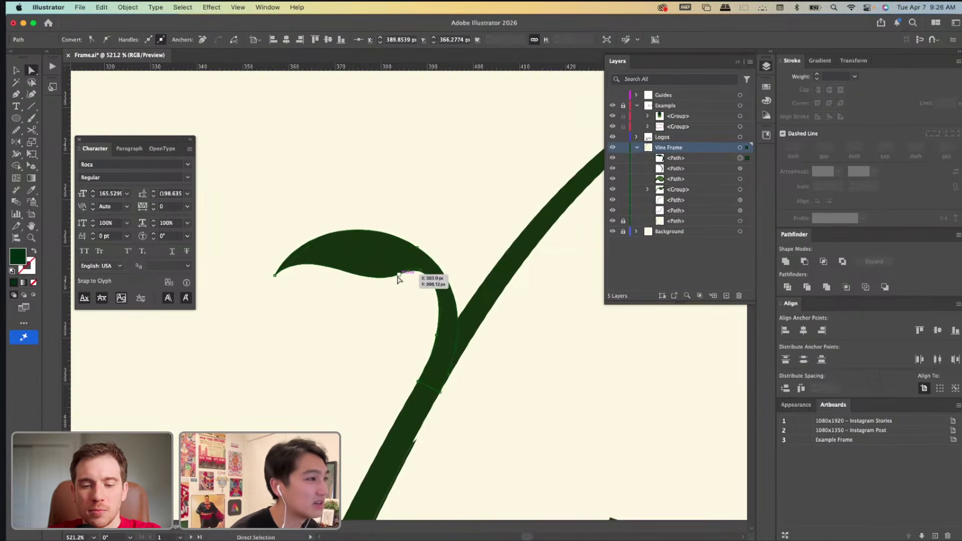
{"action": "left_click_drag", "start_coordinate": [400, 275], "coordinate": [390, 300]}
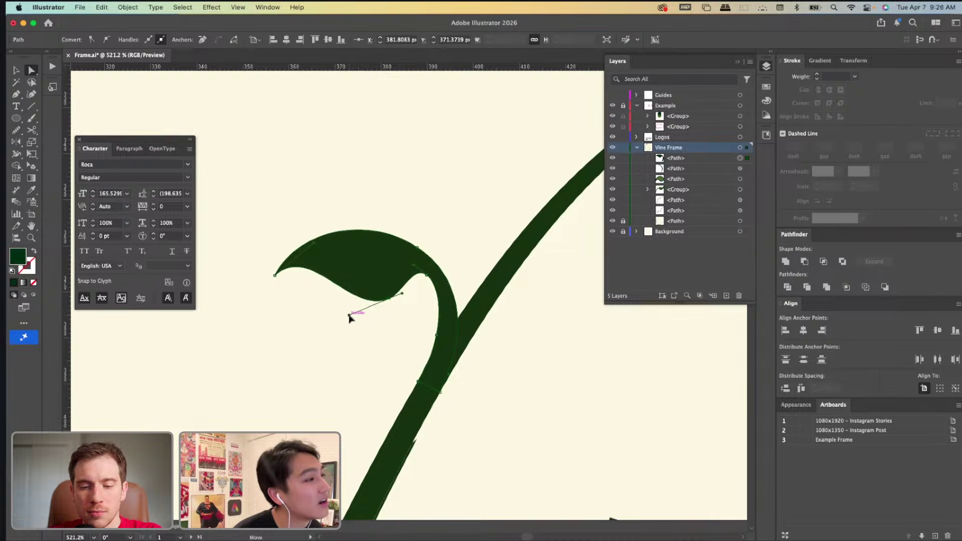
{"action": "left_click_drag", "start_coordinate": [349, 315], "coordinate": [387, 300]}
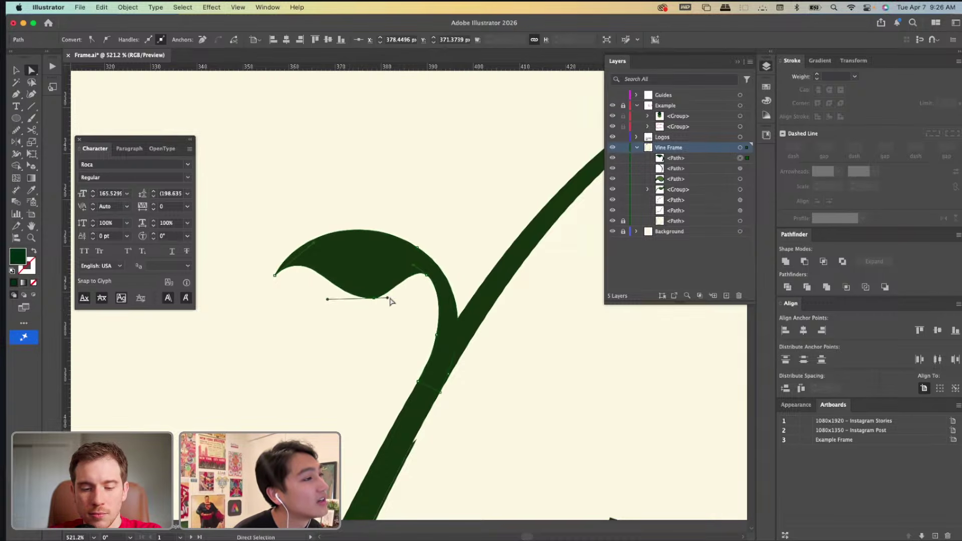
{"action": "left_click", "coordinate": [386, 300]}
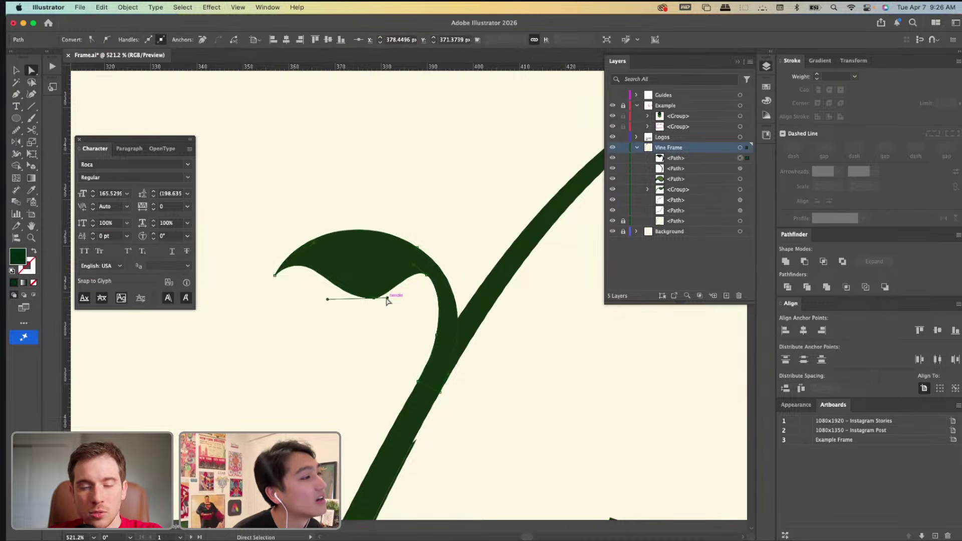
{"action": "left_click_drag", "start_coordinate": [387, 300], "coordinate": [397, 299]}
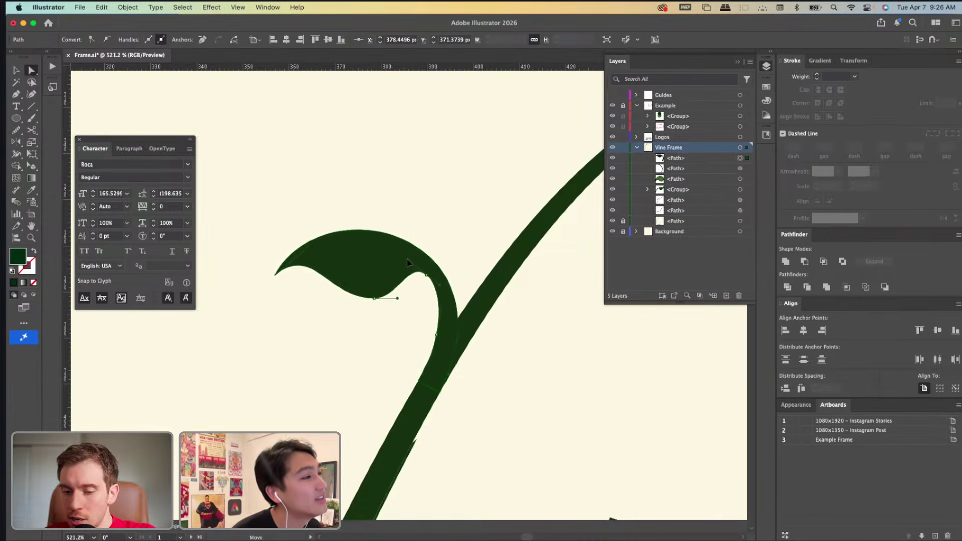
{"action": "left_click", "coordinate": [418, 303]}
Draw a short curved stem about 36 px wide and 15 px high below the vine's lower bend, with a dark green stroke and no fill.
{"action": "scroll", "coordinate": [417, 314], "scroll_direction": "down", "scroll_amount": 1}
{"action": "scroll", "coordinate": [416, 314], "scroll_direction": "down", "scroll_amount": 10}
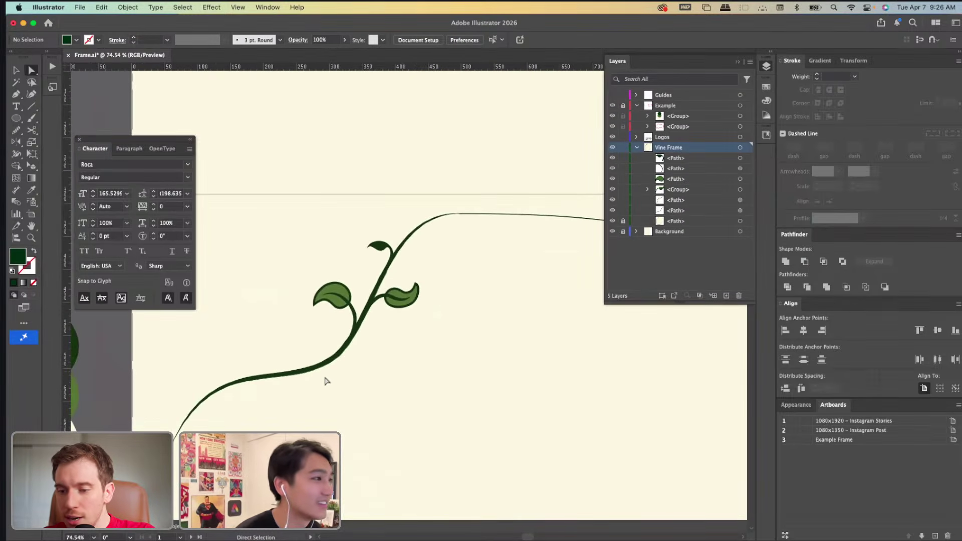
{"action": "scroll", "coordinate": [321, 375], "scroll_direction": "up", "scroll_amount": 2}
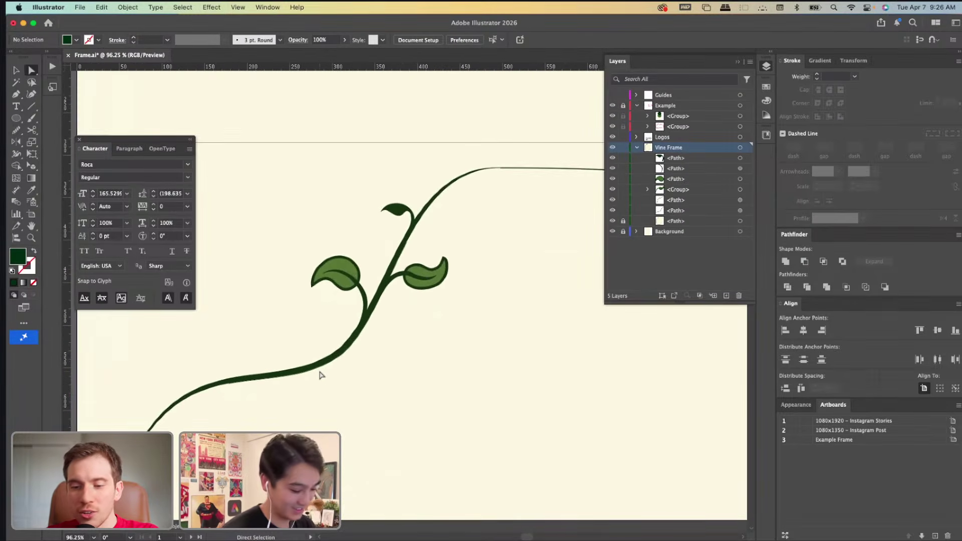
{"action": "key", "text": "p"}
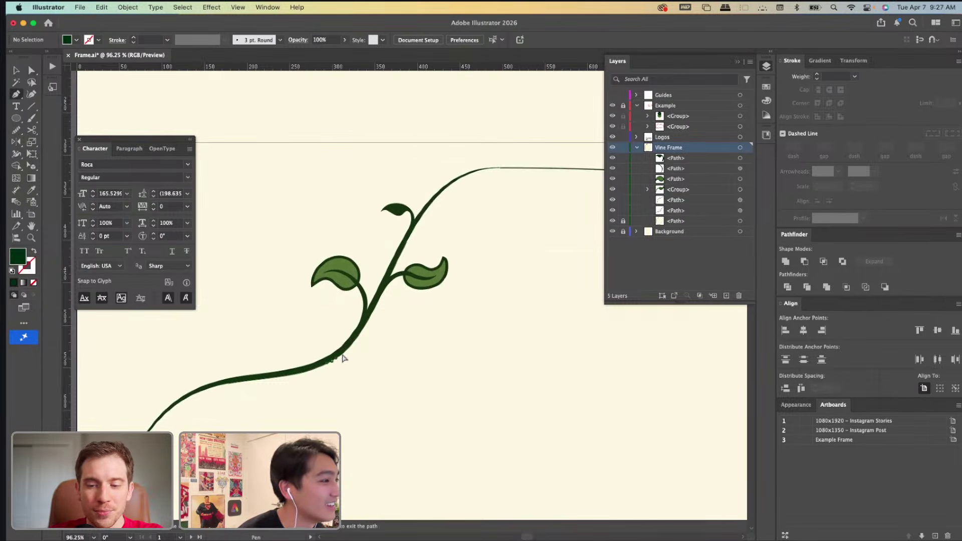
{"action": "left_click", "coordinate": [356, 348]}
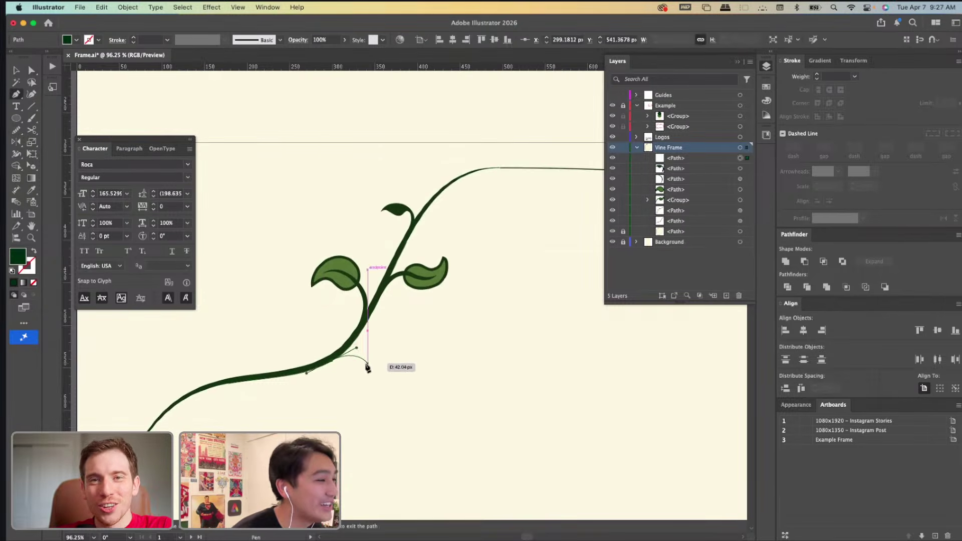
{"action": "left_click_drag", "start_coordinate": [361, 366], "coordinate": [356, 376]}
{"action": "key", "text": "v"}
{"action": "key", "text": "shift+x"}
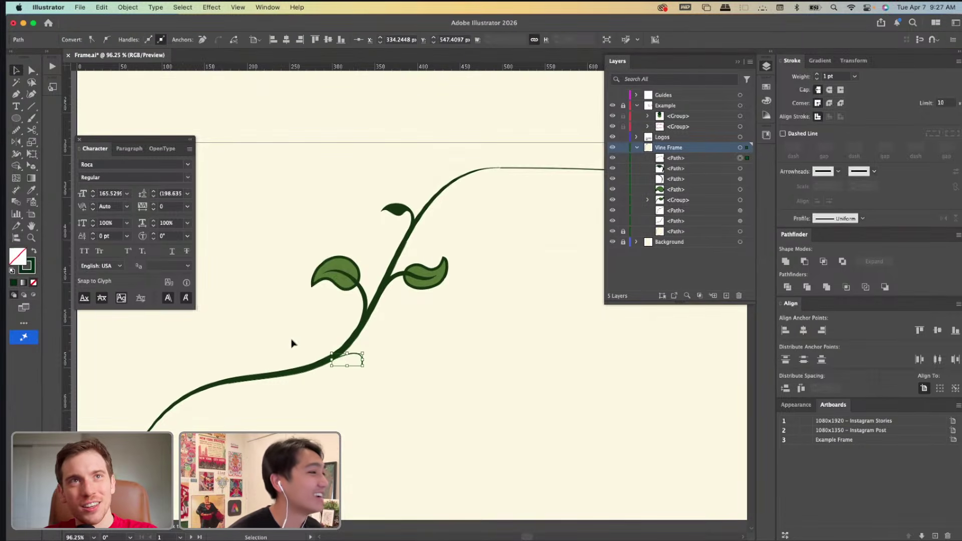
Give the new stem a tapered width profile with its thick end at the vine and set its stroke weight to 7 pt.
{"action": "scroll", "coordinate": [323, 350], "scroll_direction": "up", "scroll_amount": 5}
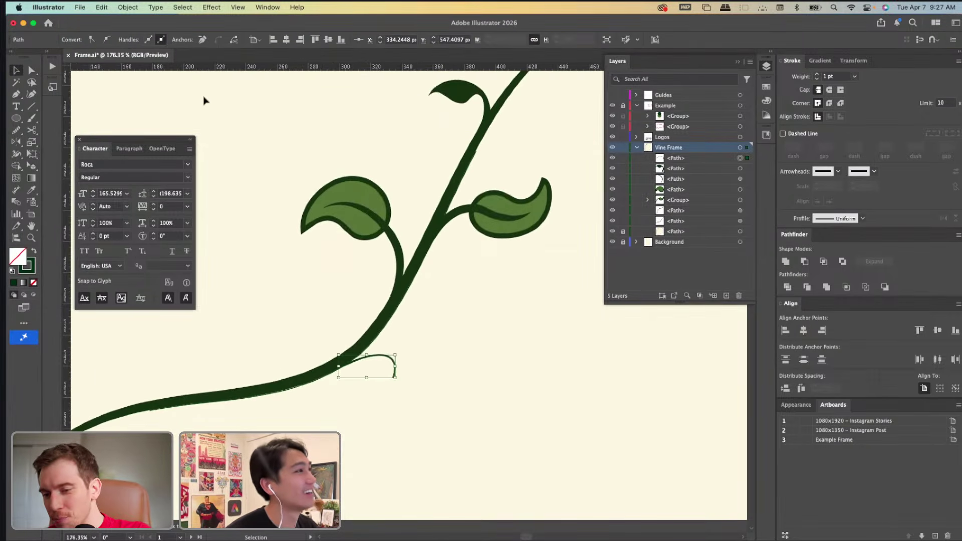
{"action": "left_click", "coordinate": [377, 360]}
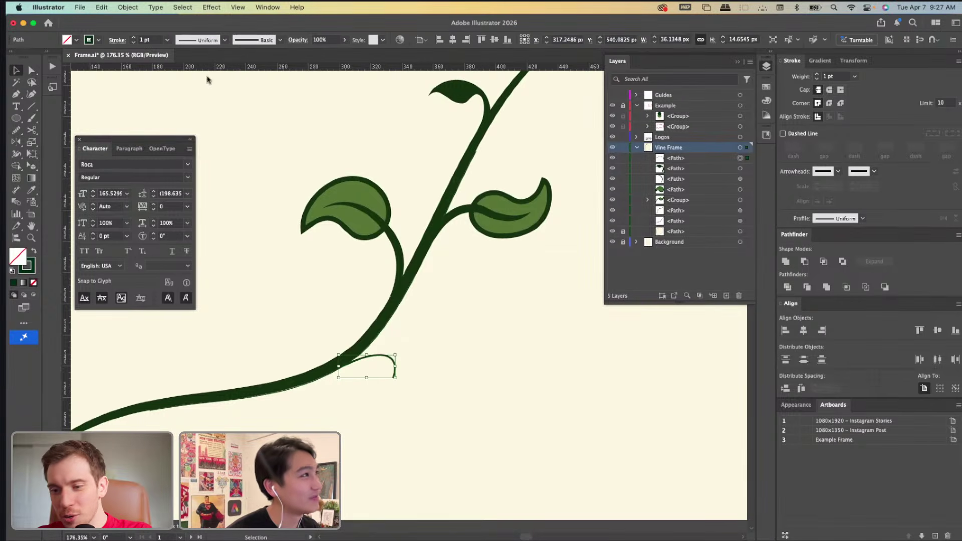
{"action": "left_click", "coordinate": [208, 40]}
{"action": "scroll", "coordinate": [201, 133], "scroll_direction": "down", "scroll_amount": 3}
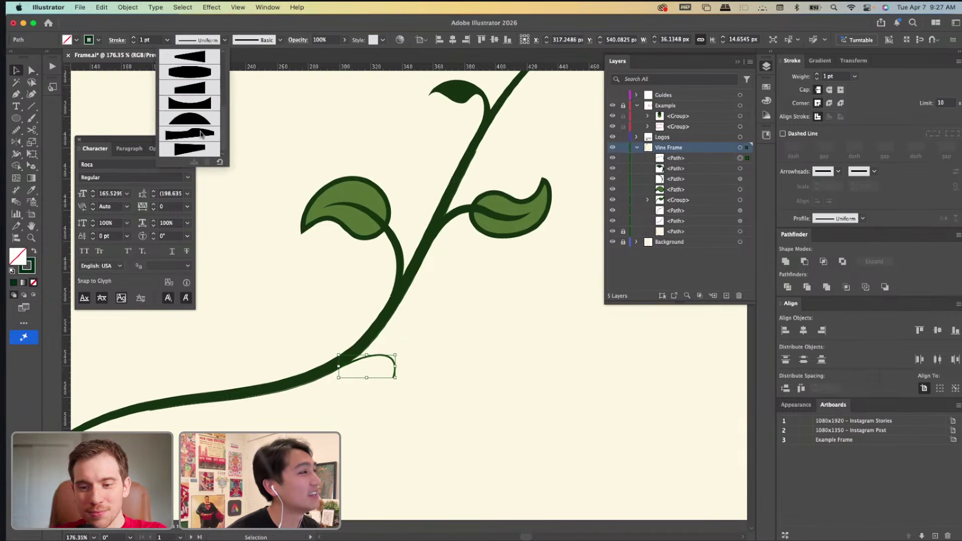
{"action": "left_click", "coordinate": [197, 86]}
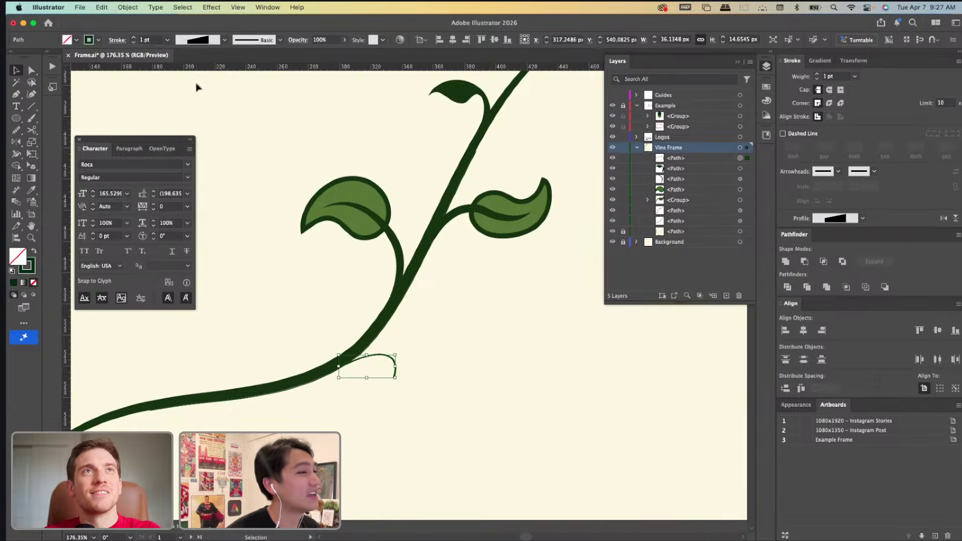
{"action": "left_click", "coordinate": [816, 74]}
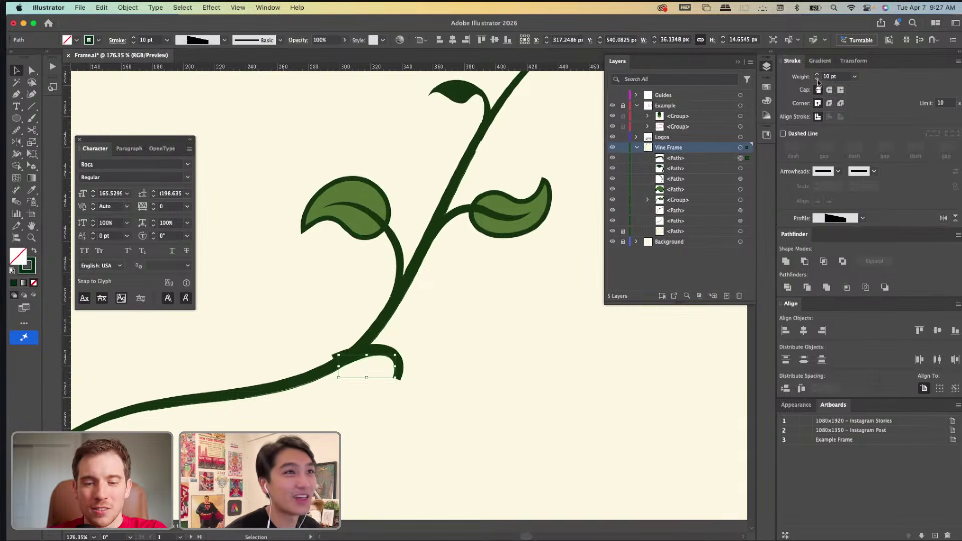
{"action": "double_click", "coordinate": [829, 77]}
{"action": "type", "text": "7"}
{"action": "key", "text": "Return"}
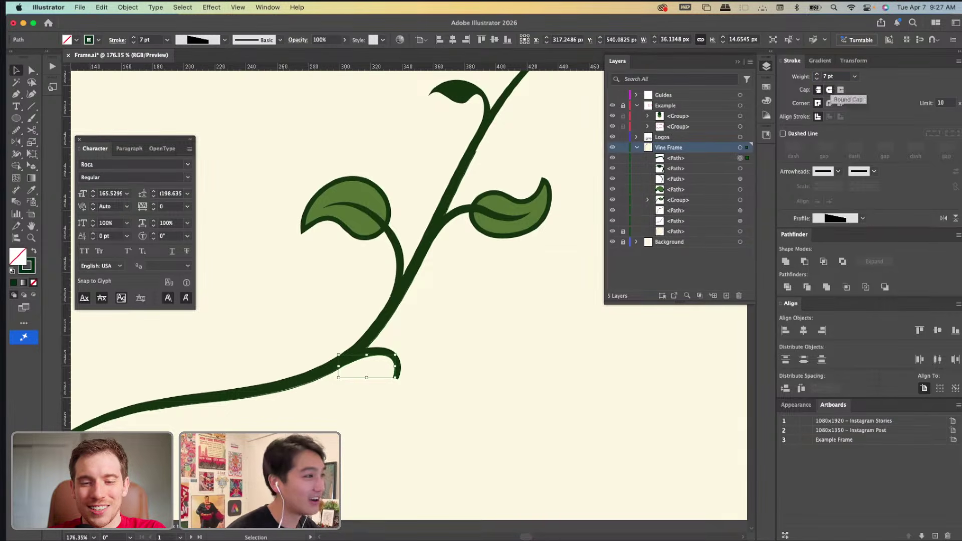
Isolate the new stem and set the total width of the width point at its free tip to 0 px.
{"action": "key", "text": "a"}
{"action": "left_click", "coordinate": [524, 330]}
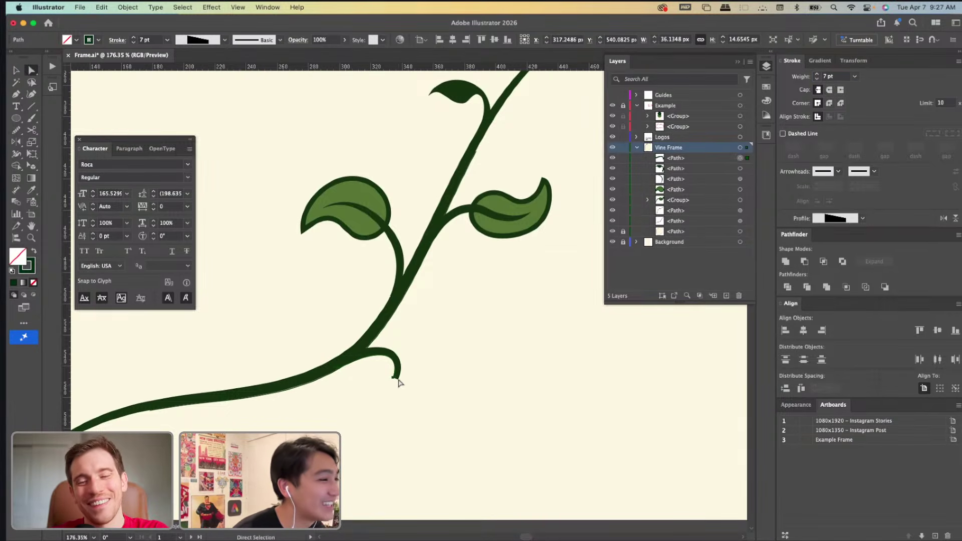
{"action": "scroll", "coordinate": [399, 382], "scroll_direction": "up", "scroll_amount": 3}
{"action": "right_click", "coordinate": [386, 380]}
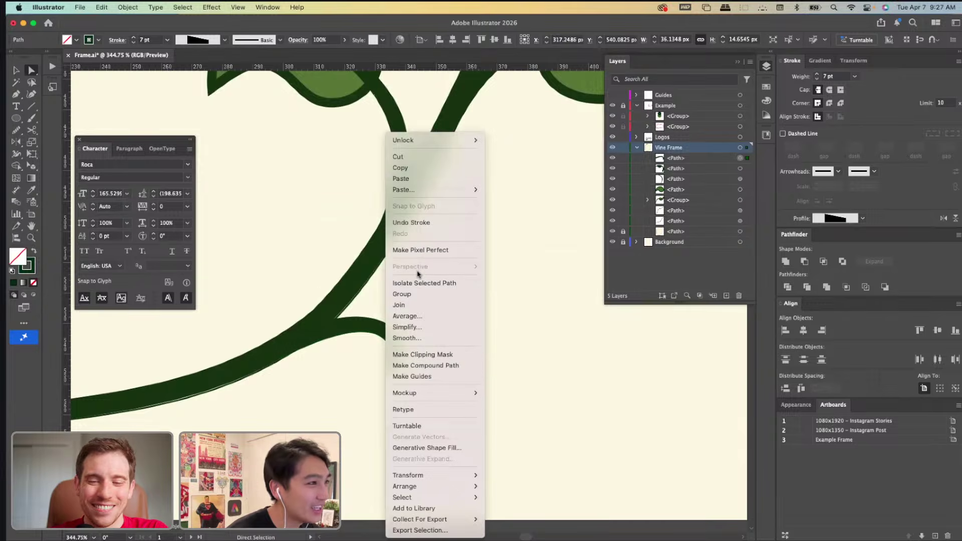
{"action": "left_click", "coordinate": [408, 283]}
{"action": "key", "text": "shift+w"}
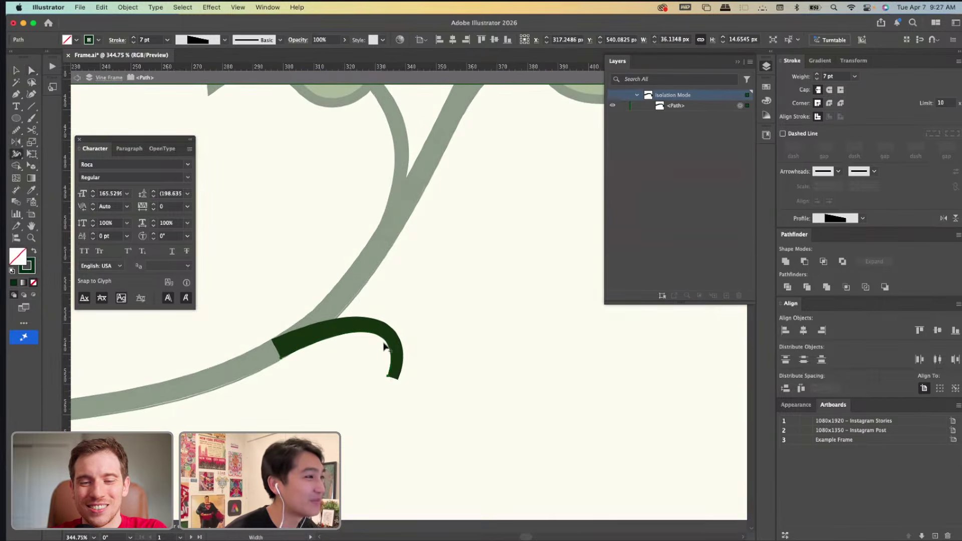
{"action": "left_click_drag", "start_coordinate": [385, 343], "coordinate": [385, 338]}
{"action": "key", "text": "super+z"}
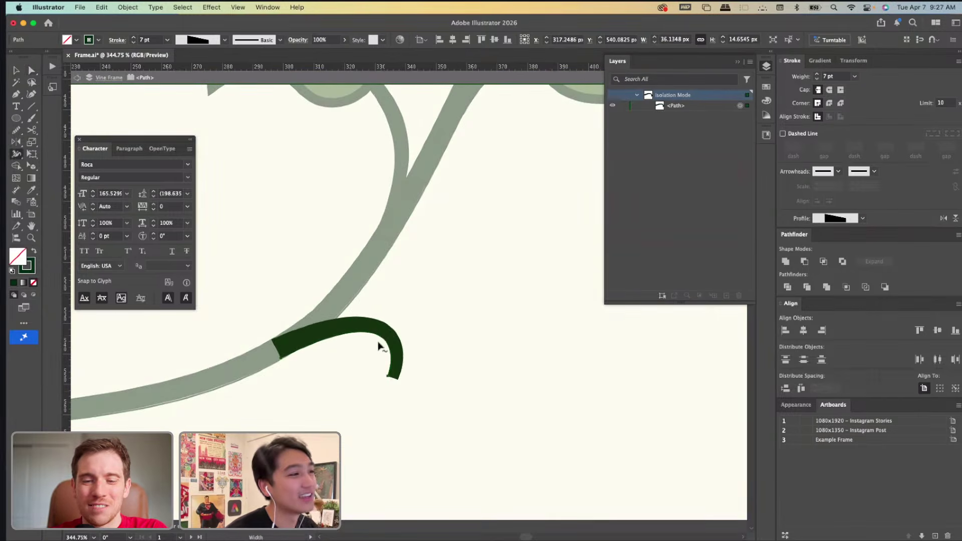
{"action": "double_click", "coordinate": [393, 377]}
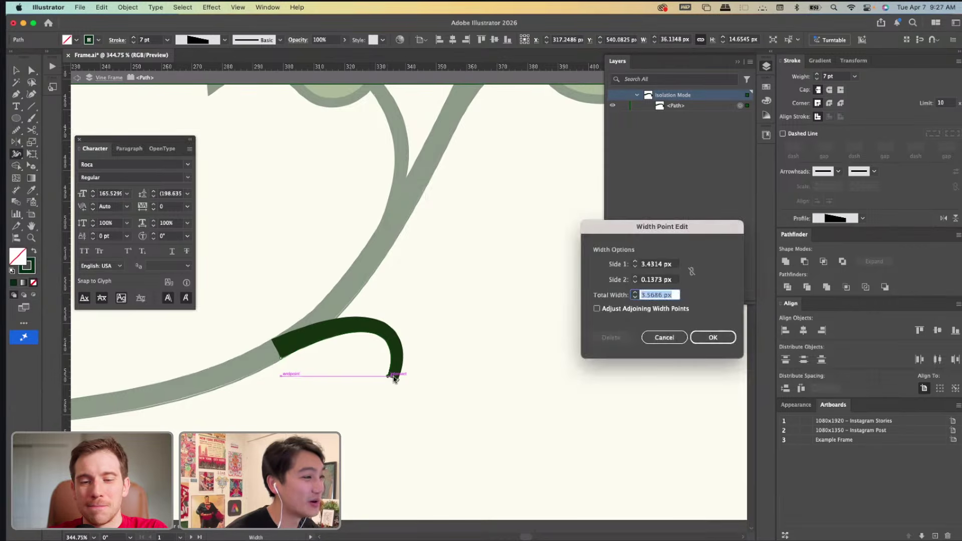
{"action": "type", "text": "0"}
{"action": "key", "text": "Return"}
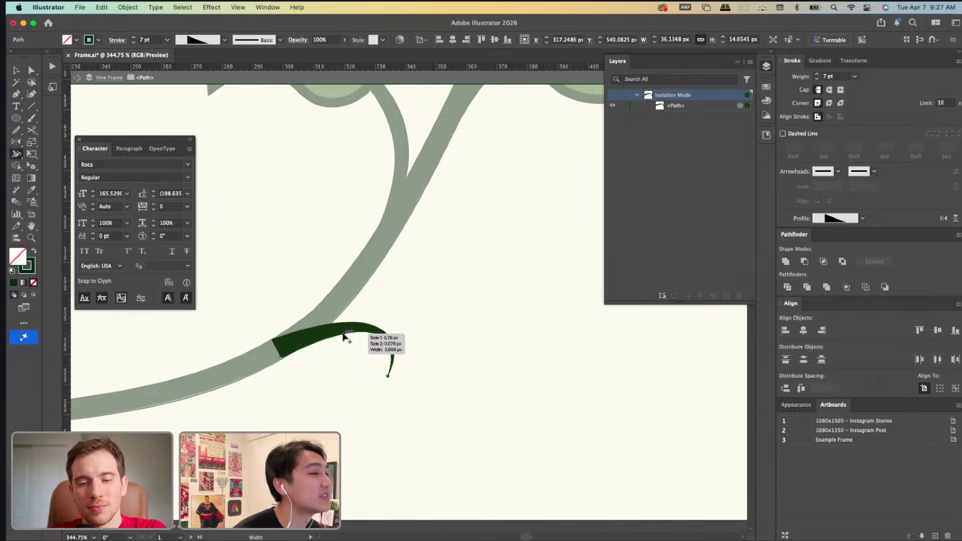
Widen the middle of the new stem with the Width tool for a fuller taper, and exit isolation mode.
{"action": "left_click_drag", "start_coordinate": [343, 333], "coordinate": [340, 319]}
{"action": "left_click", "coordinate": [429, 301]}
{"action": "key", "text": "a"}
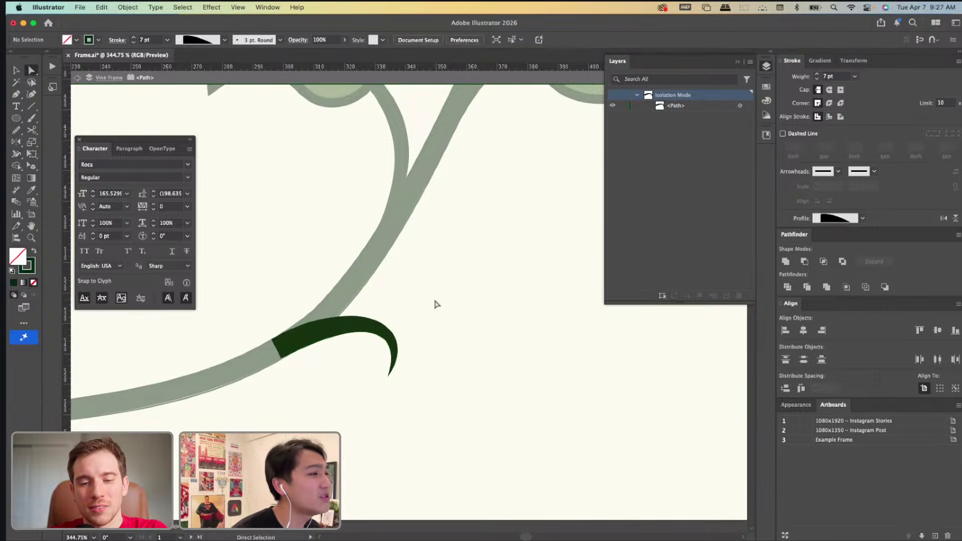
{"action": "double_click", "coordinate": [442, 321]}
{"action": "scroll", "coordinate": [461, 348], "scroll_direction": "down", "scroll_amount": 5}
{"action": "scroll", "coordinate": [460, 345], "scroll_direction": "up", "scroll_amount": 1}
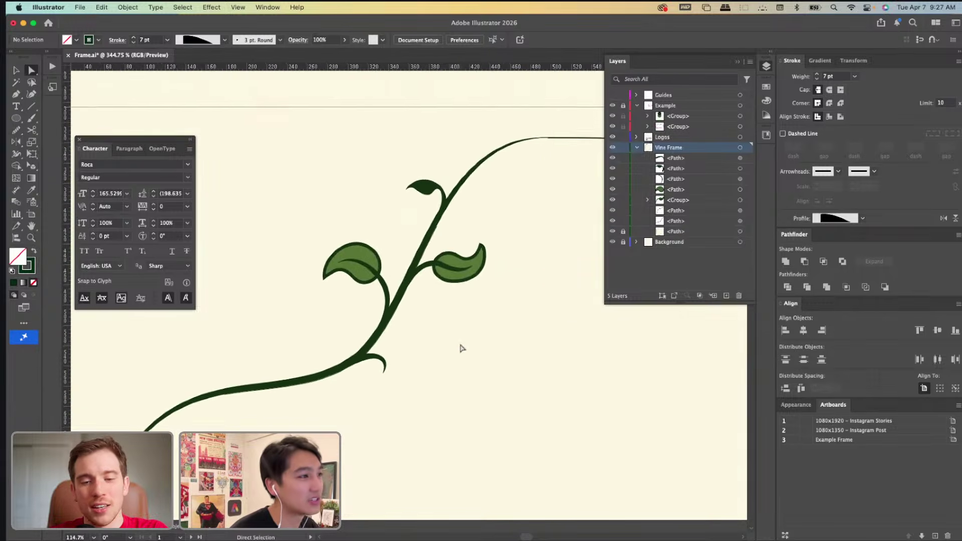
Draw a short curved stem about 32 px wide and 28 px high rising from the vine's upper edge, along its lower-left stretch.
{"action": "scroll", "coordinate": [287, 393], "scroll_direction": "up", "scroll_amount": 4}
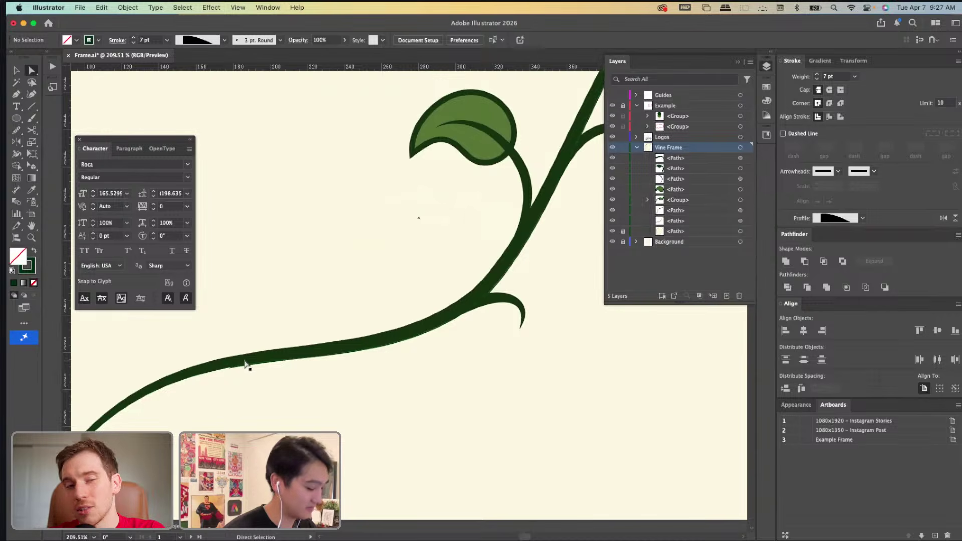
{"action": "key", "text": "p"}
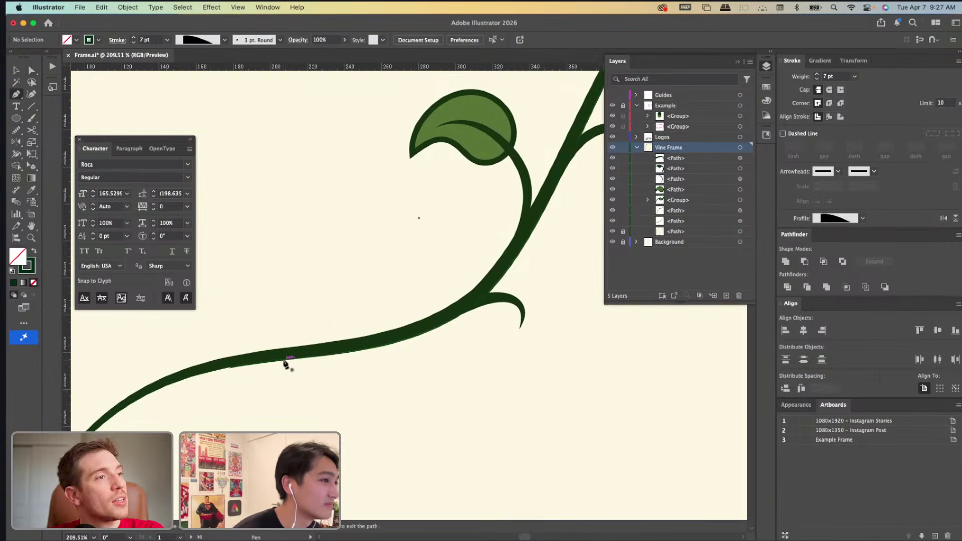
{"action": "mouse_move", "coordinate": [323, 345]}
{"action": "left_mouse_down"}
{"action": "mouse_move", "coordinate": [331, 314]}
{"action": "mouse_move", "coordinate": [301, 295]}
{"action": "left_mouse_up"}
{"action": "key", "text": "v"}
{"action": "key", "text": "a"}
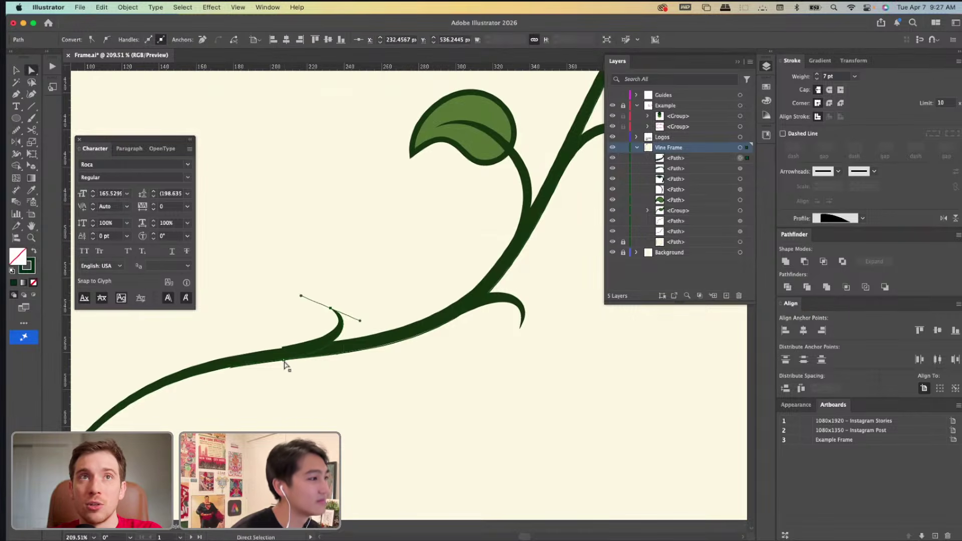
Narrow the new stem's base to a total width of about 6.14 px with the Width tool so it blends into the vine.
{"action": "key", "text": "shift+w"}
{"action": "scroll", "coordinate": [283, 360], "scroll_direction": "up", "scroll_amount": 5}
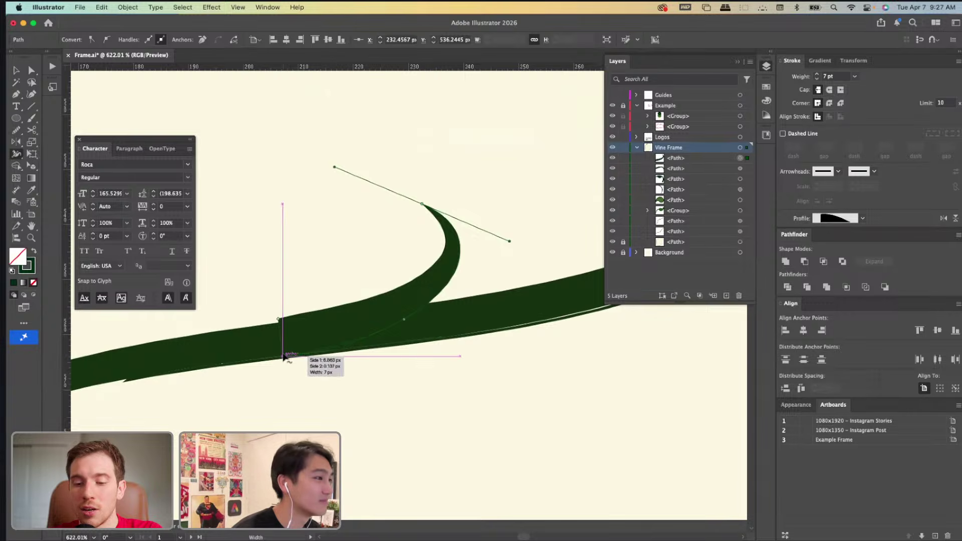
{"action": "left_click_drag", "start_coordinate": [283, 357], "coordinate": [278, 325]}
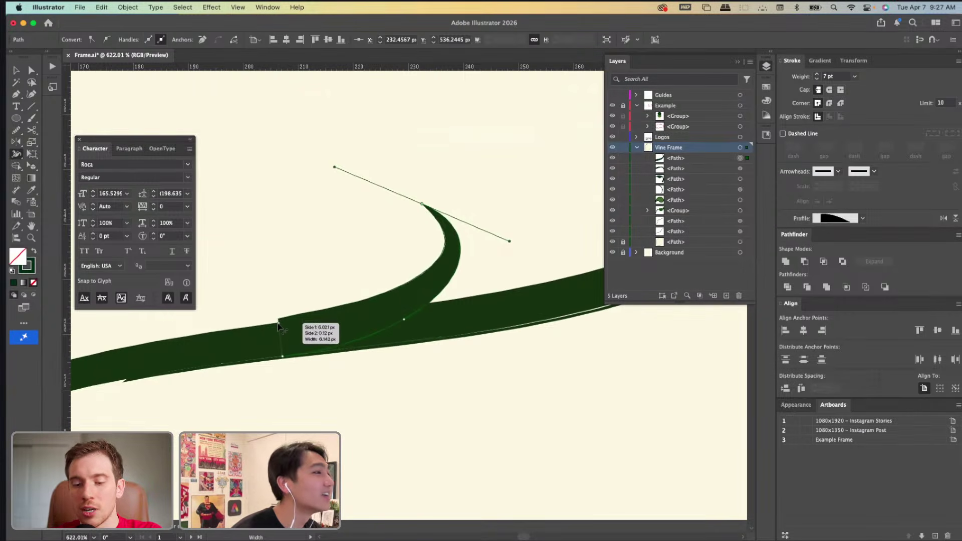
Reshape the new stem with Direct Selection, widening its outer bend and turning the handle at its free tip horizontal.
{"action": "key", "text": "a"}
{"action": "left_click", "coordinate": [451, 279]}
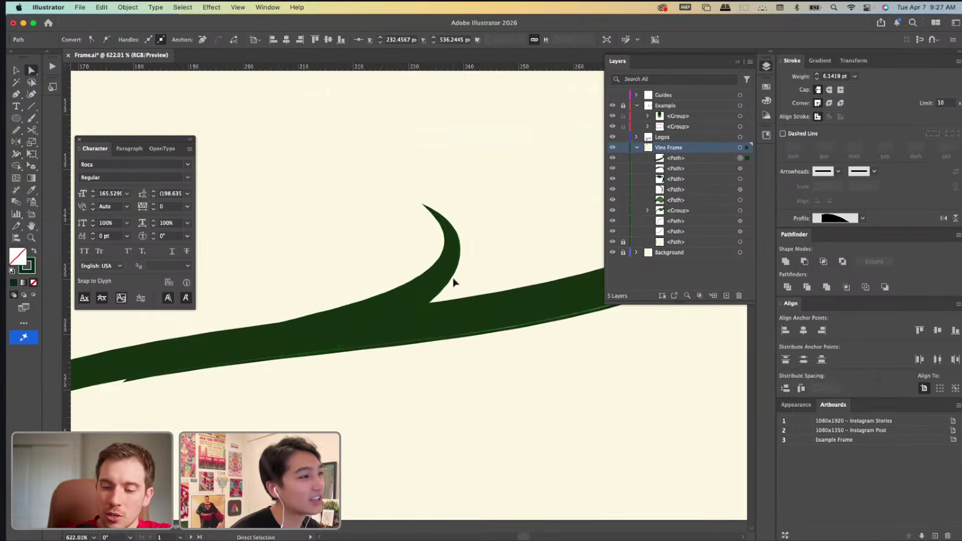
{"action": "left_click", "coordinate": [451, 283]}
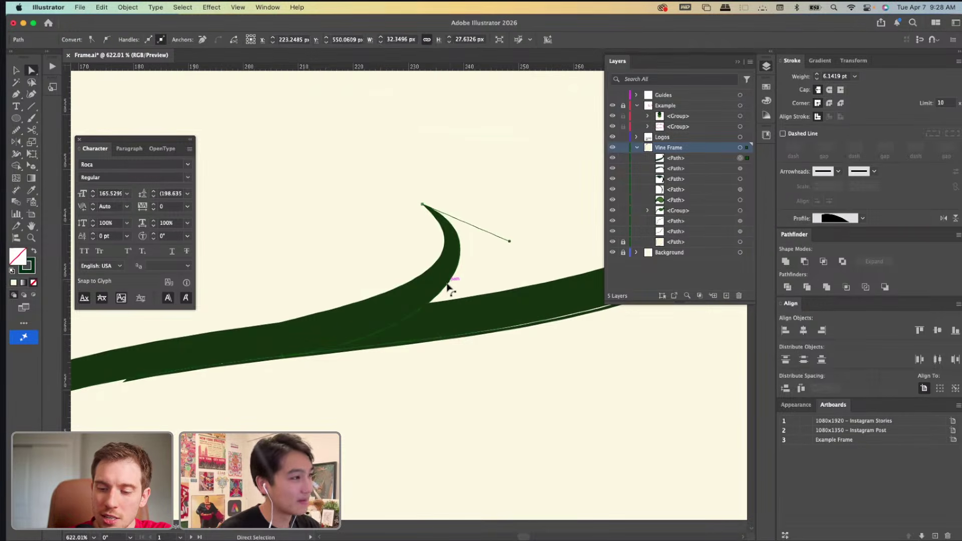
{"action": "mouse_move", "coordinate": [509, 241]}
{"action": "left_mouse_down"}
{"action": "mouse_move", "coordinate": [515, 262]}
{"action": "mouse_move", "coordinate": [524, 252]}
{"action": "left_mouse_up"}
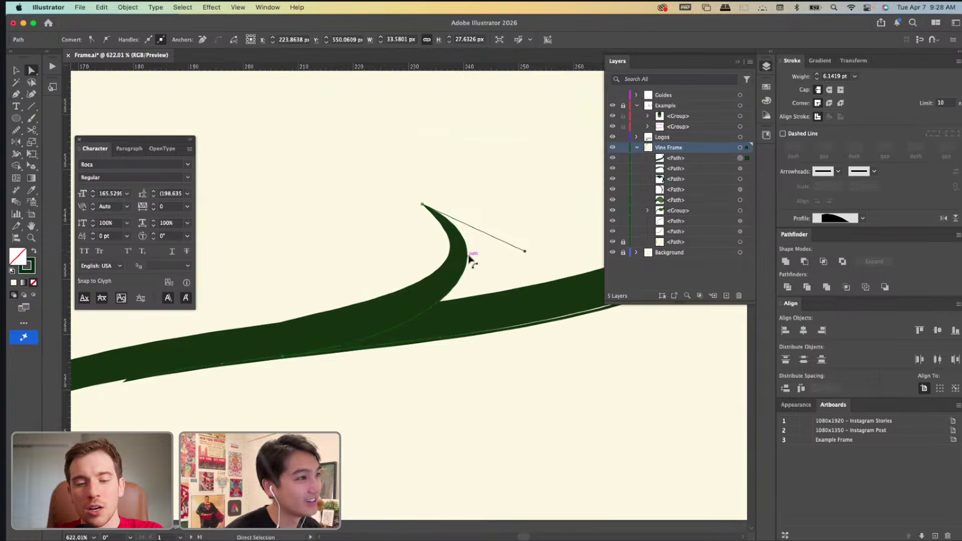
{"action": "left_click", "coordinate": [467, 257]}
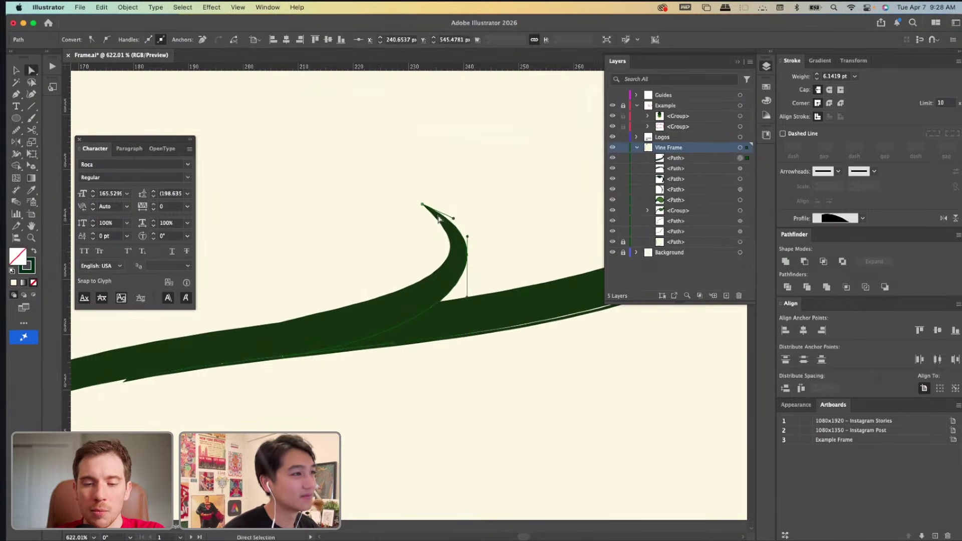
{"action": "left_click_drag", "start_coordinate": [425, 208], "coordinate": [458, 210]}
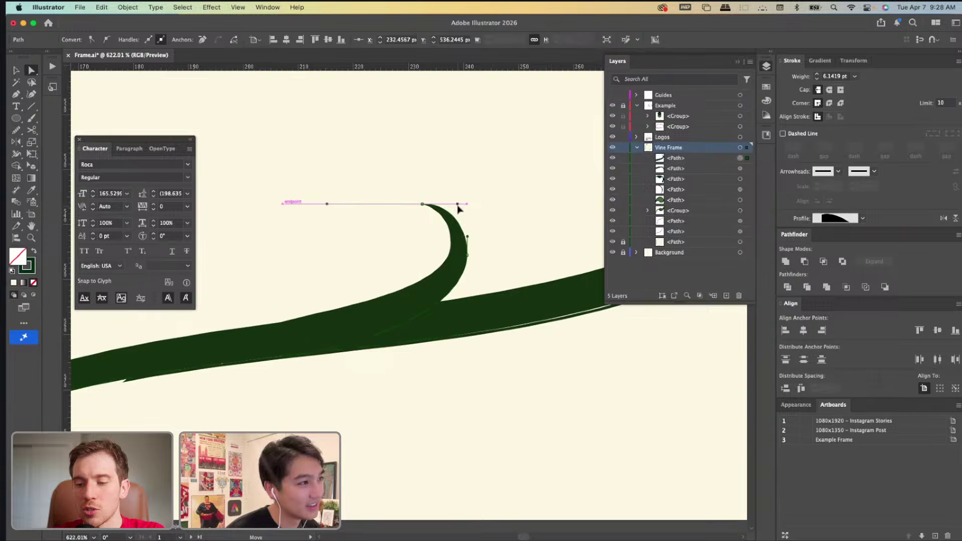
Isolate the new stem, smooth its curve from the tip down with the Smooth tool, and exit isolation mode.
{"action": "right_click", "coordinate": [457, 250]}
{"action": "left_click", "coordinate": [486, 282]}
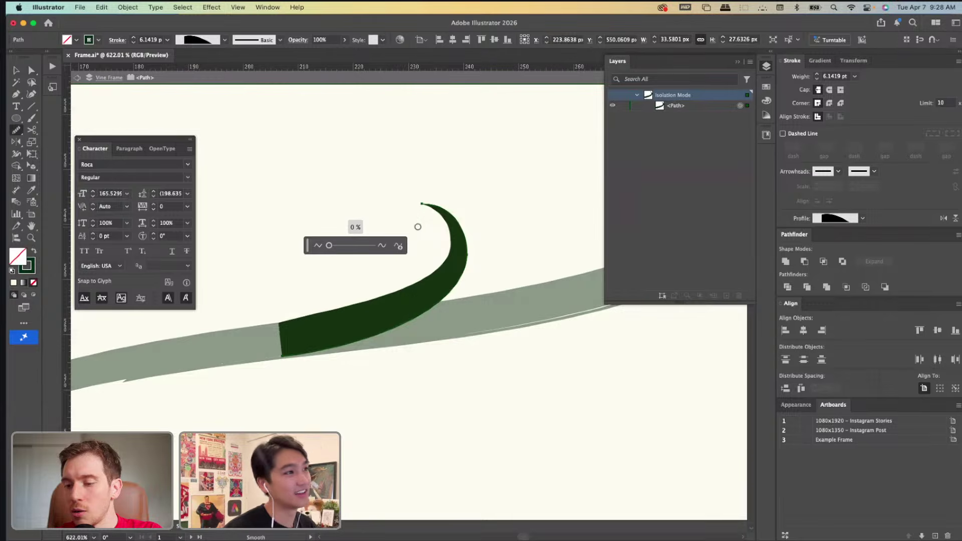
{"action": "mouse_move", "coordinate": [423, 202]}
{"action": "left_mouse_down"}
{"action": "mouse_move", "coordinate": [477, 237]}
{"action": "mouse_move", "coordinate": [475, 279]}
{"action": "left_mouse_up"}
{"action": "key", "text": "v"}
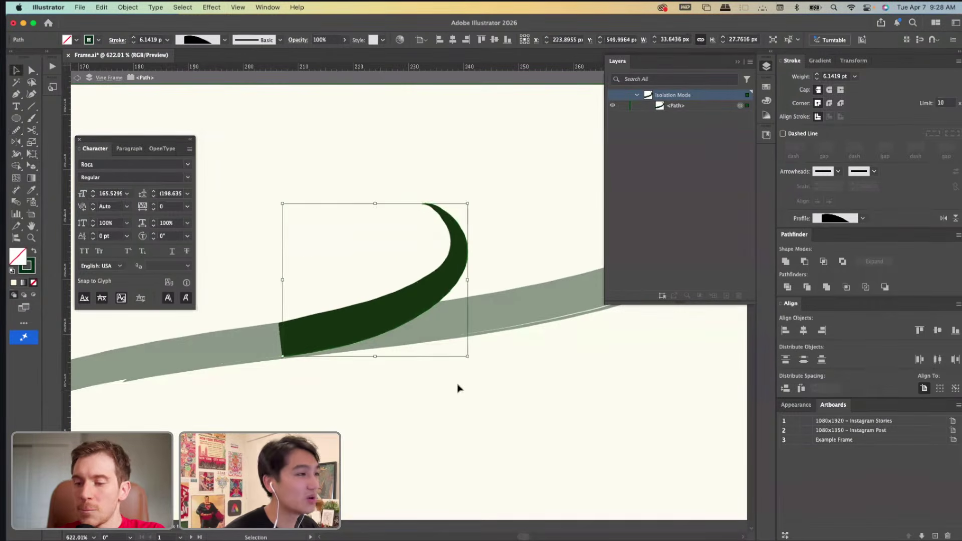
{"action": "double_click", "coordinate": [403, 313]}
{"action": "scroll", "coordinate": [403, 313], "scroll_direction": "down", "scroll_amount": 10}
{"action": "scroll", "coordinate": [403, 313], "scroll_direction": "up", "scroll_amount": 2}
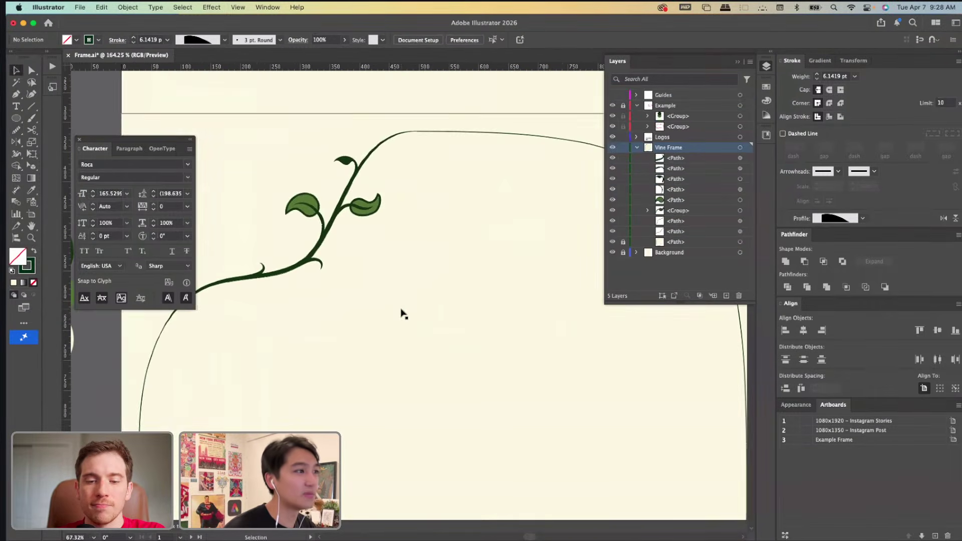
Set the stroke weight of the thin frame outline to 3 pt.
{"action": "scroll", "coordinate": [403, 313], "scroll_direction": "down", "scroll_amount": 3}
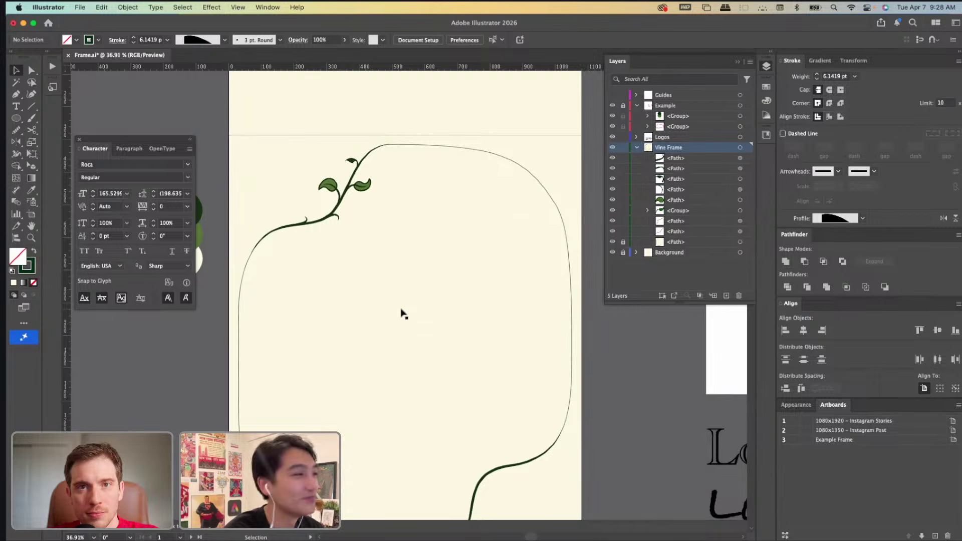
{"action": "scroll", "coordinate": [337, 224], "scroll_direction": "up", "scroll_amount": 5}
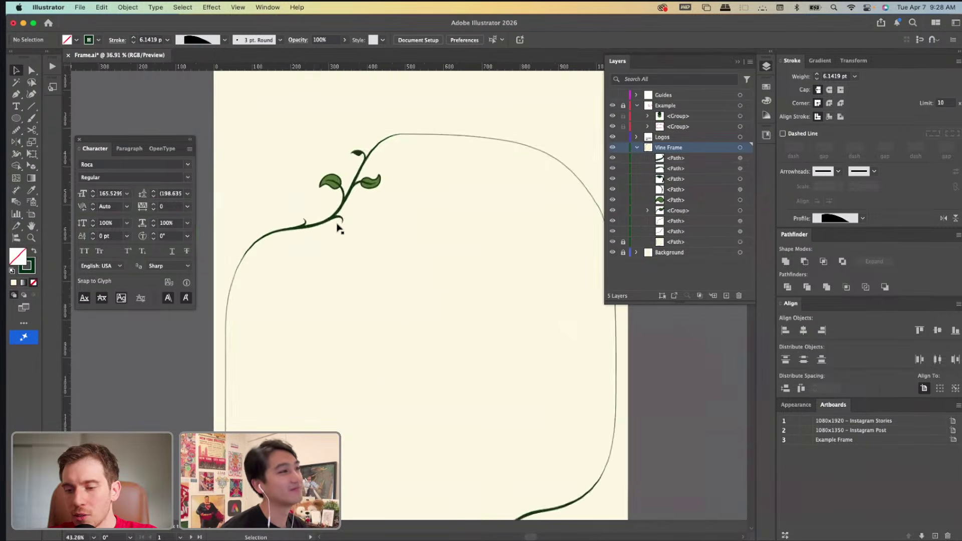
{"action": "scroll", "coordinate": [267, 243], "scroll_direction": "up", "scroll_amount": 2}
{"action": "scroll", "coordinate": [269, 260], "scroll_direction": "left", "scroll_amount": 3}
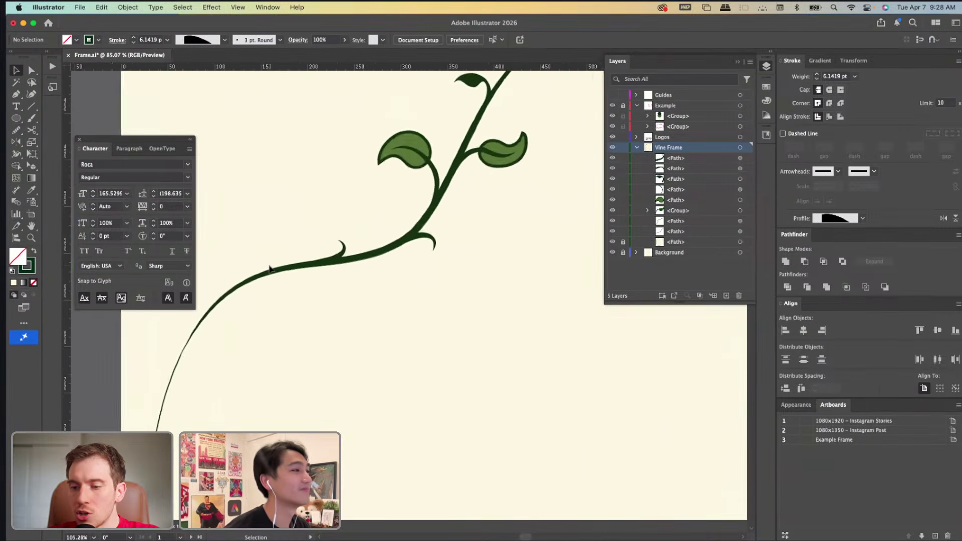
{"action": "scroll", "coordinate": [269, 268], "scroll_direction": "down", "scroll_amount": 2}
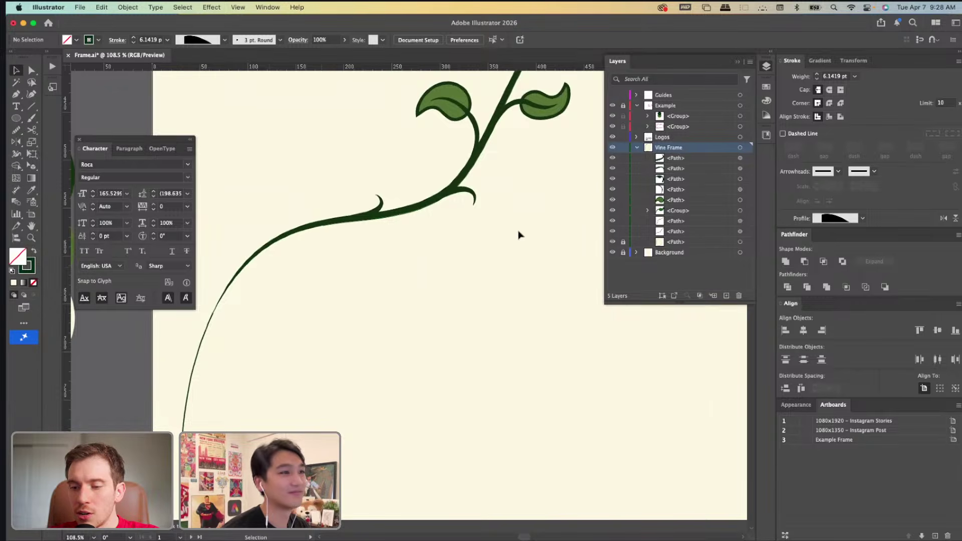
{"action": "left_click", "coordinate": [199, 350]}
{"action": "left_click", "coordinate": [135, 38]}
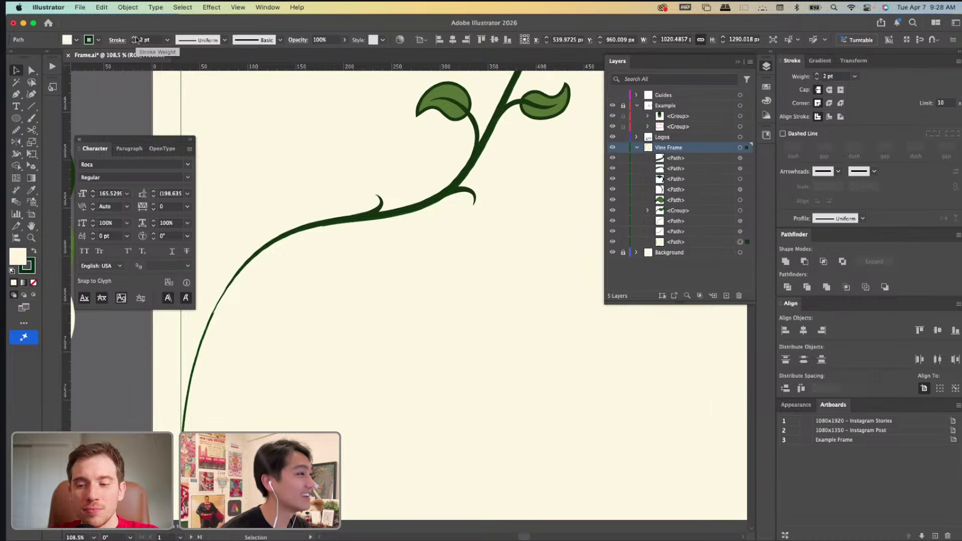
{"action": "left_click", "coordinate": [135, 38]}
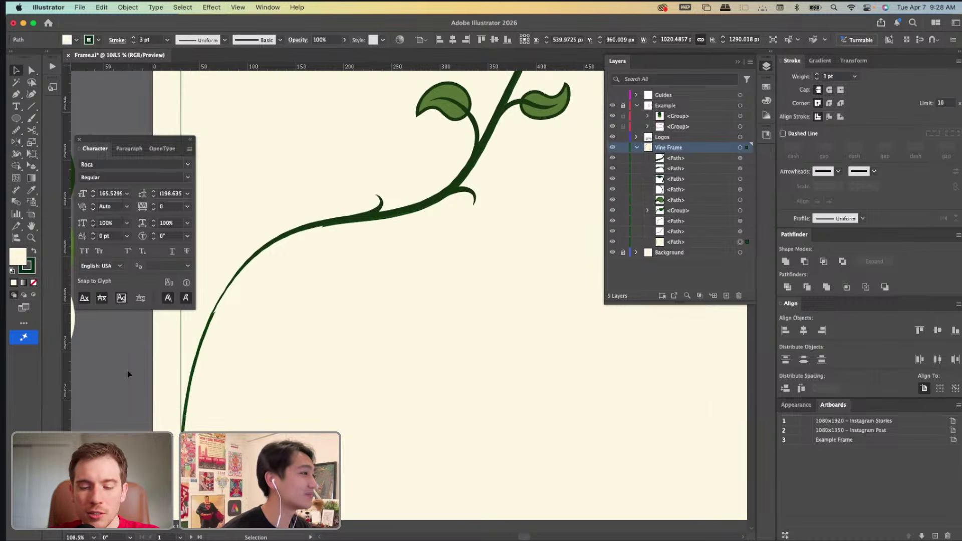
Remove the fill from the frame outline and from the upper-left vine path.
{"action": "key", "text": "a"}
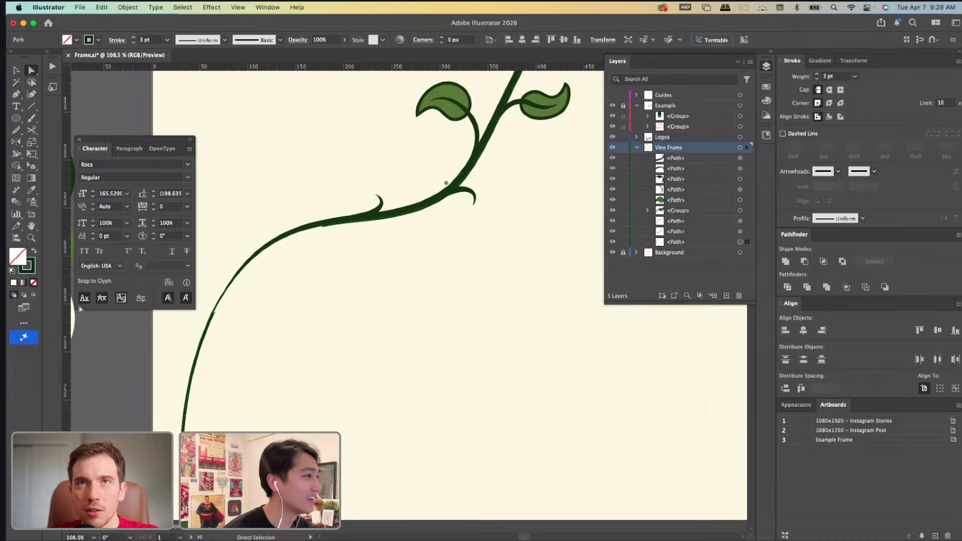
{"action": "left_click", "coordinate": [240, 296]}
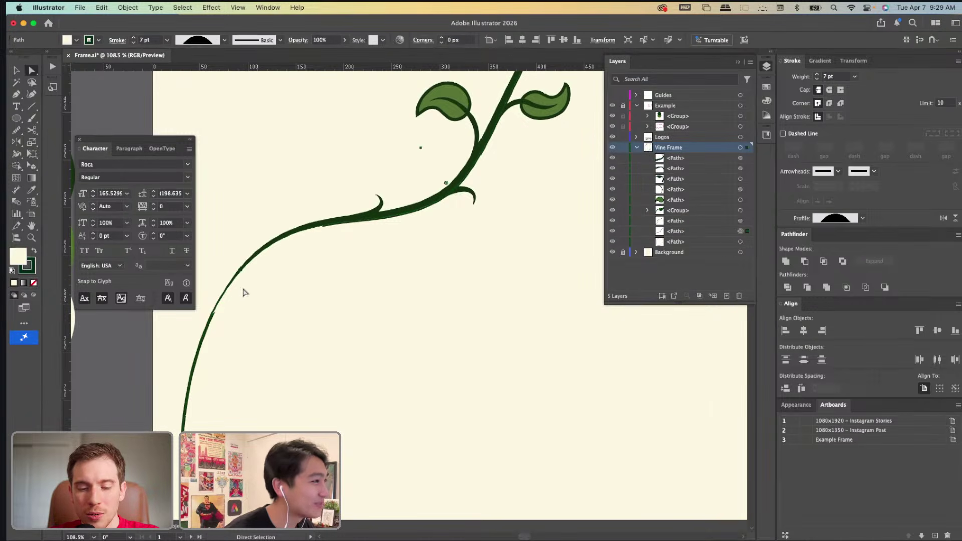
{"action": "left_click", "coordinate": [35, 283]}
{"action": "left_click", "coordinate": [203, 359]}
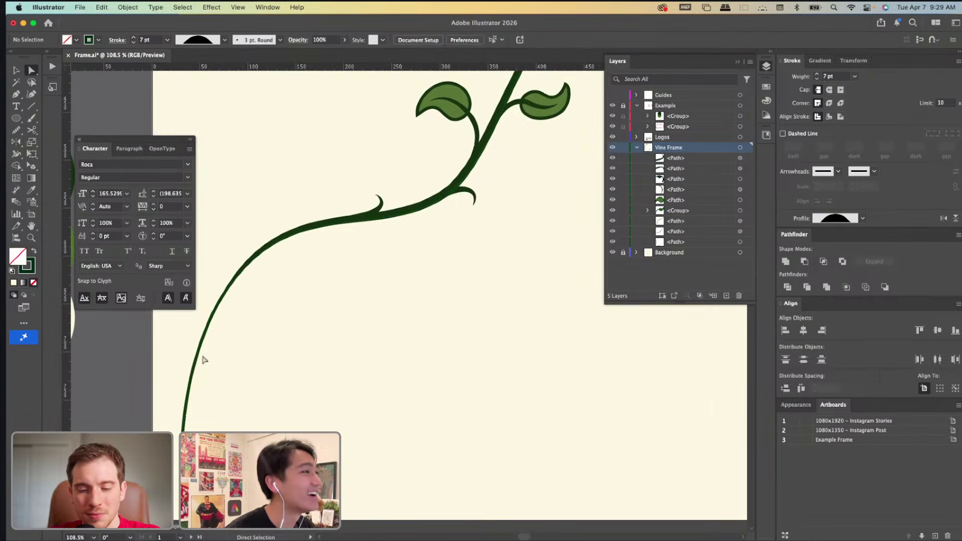
Remove the fill from the vine path at the frame's lower-right corner.
{"action": "scroll", "coordinate": [461, 276], "scroll_direction": "down", "scroll_amount": 5}
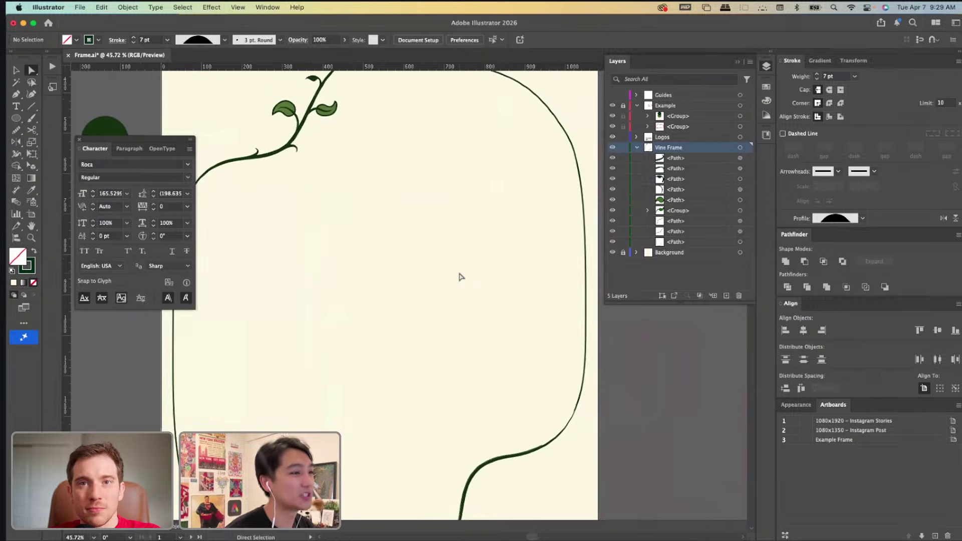
{"action": "scroll", "coordinate": [552, 406], "scroll_direction": "up", "scroll_amount": 2}
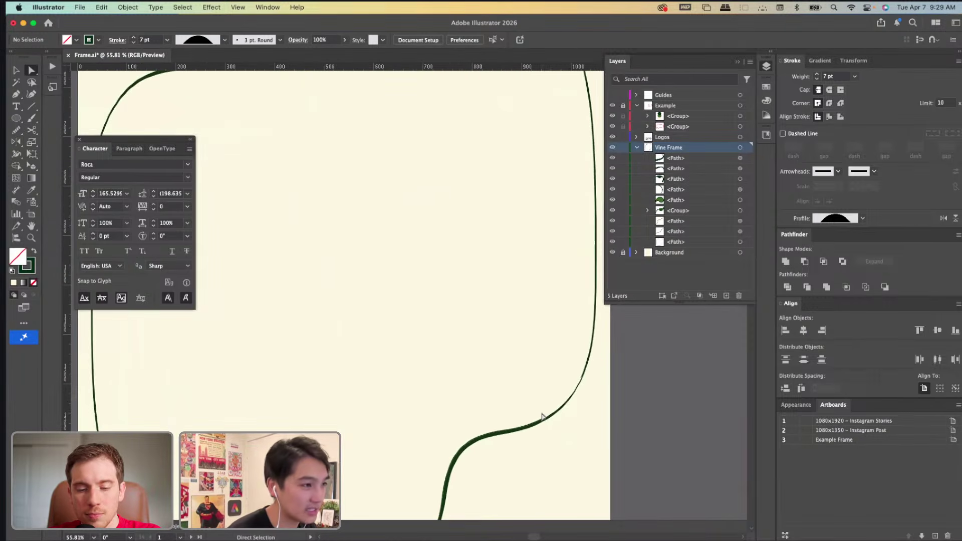
{"action": "scroll", "coordinate": [593, 392], "scroll_direction": "up", "scroll_amount": 10}
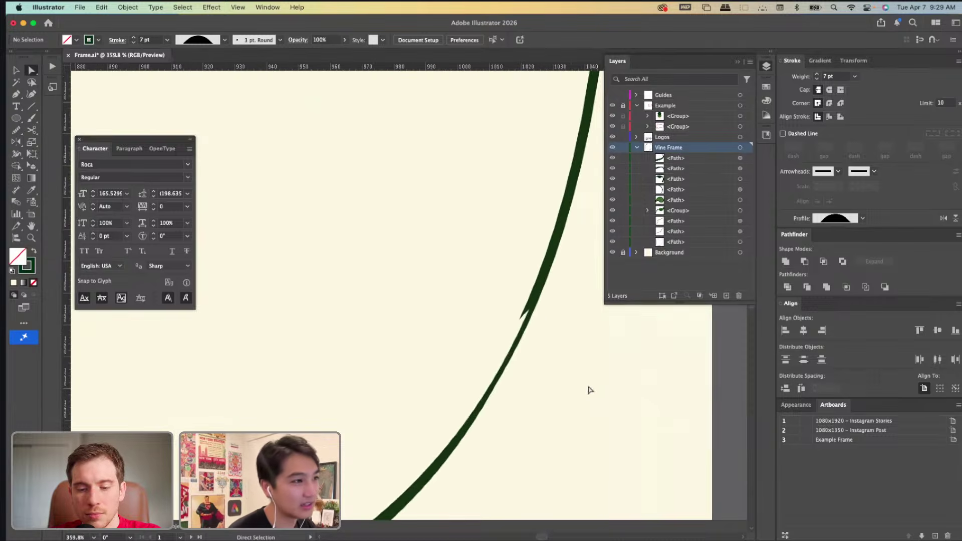
{"action": "scroll", "coordinate": [514, 332], "scroll_direction": "down", "scroll_amount": 6}
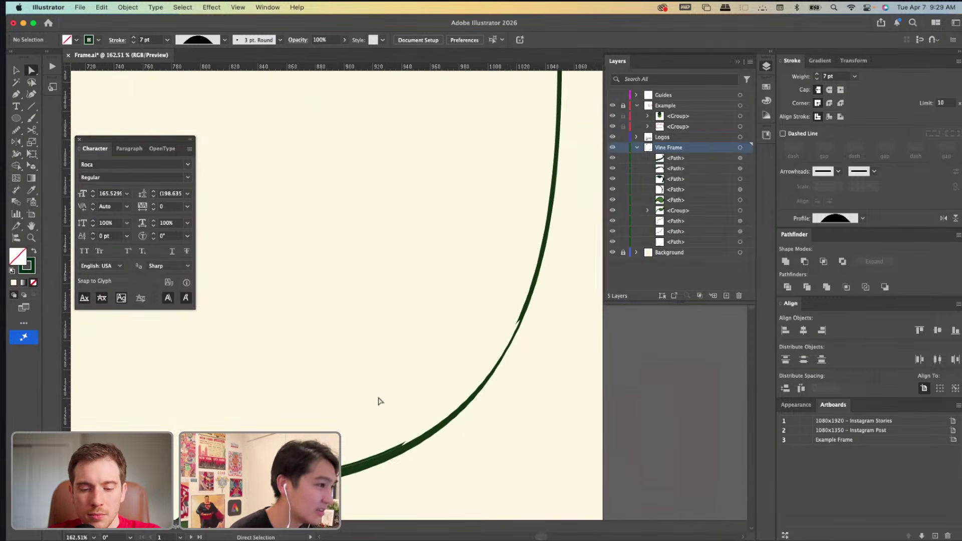
{"action": "scroll", "coordinate": [378, 400], "scroll_direction": "down", "scroll_amount": 3}
{"action": "scroll", "coordinate": [377, 401], "scroll_direction": "down", "scroll_amount": 3}
{"action": "scroll", "coordinate": [378, 401], "scroll_direction": "left", "scroll_amount": 3}
{"action": "key", "text": "a"}
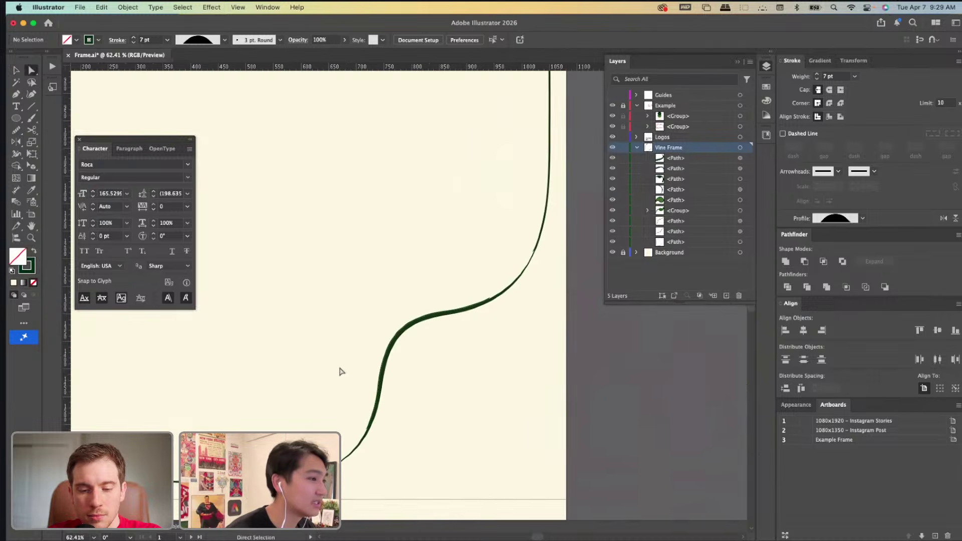
{"action": "left_click", "coordinate": [404, 329]}
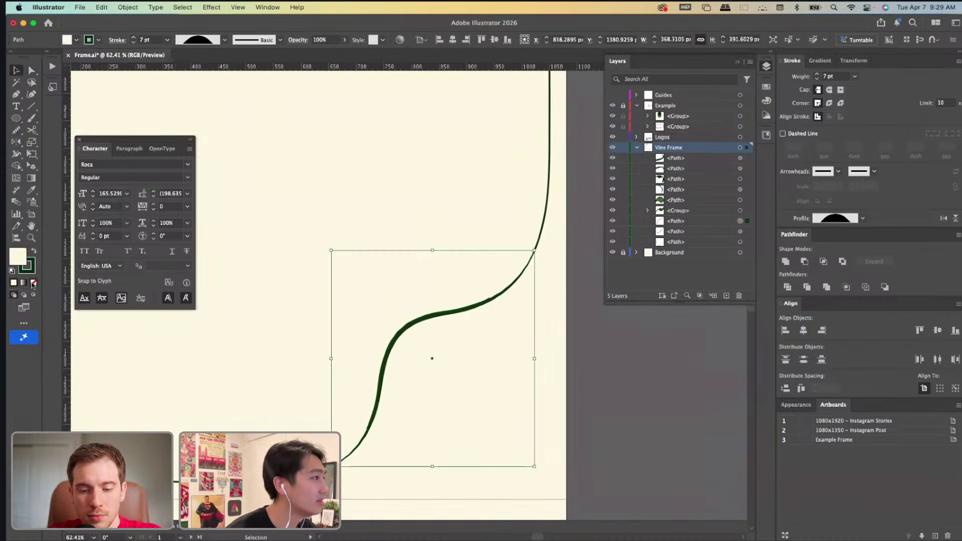
{"action": "left_click", "coordinate": [656, 383]}
Scale down the green-filled leaf on the vine's left side slightly and reposition it on its stem.
{"action": "scroll", "coordinate": [372, 337], "scroll_direction": "up", "scroll_amount": 8}
{"action": "scroll", "coordinate": [372, 337], "scroll_direction": "left", "scroll_amount": 8}
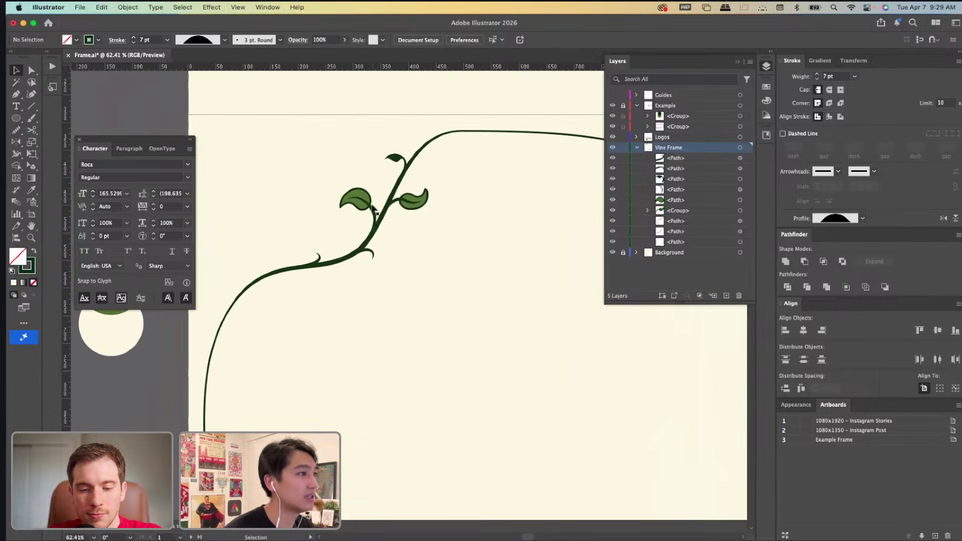
{"action": "scroll", "coordinate": [373, 208], "scroll_direction": "up", "scroll_amount": 5}
{"action": "key", "text": "a"}
{"action": "left_click", "coordinate": [325, 202]}
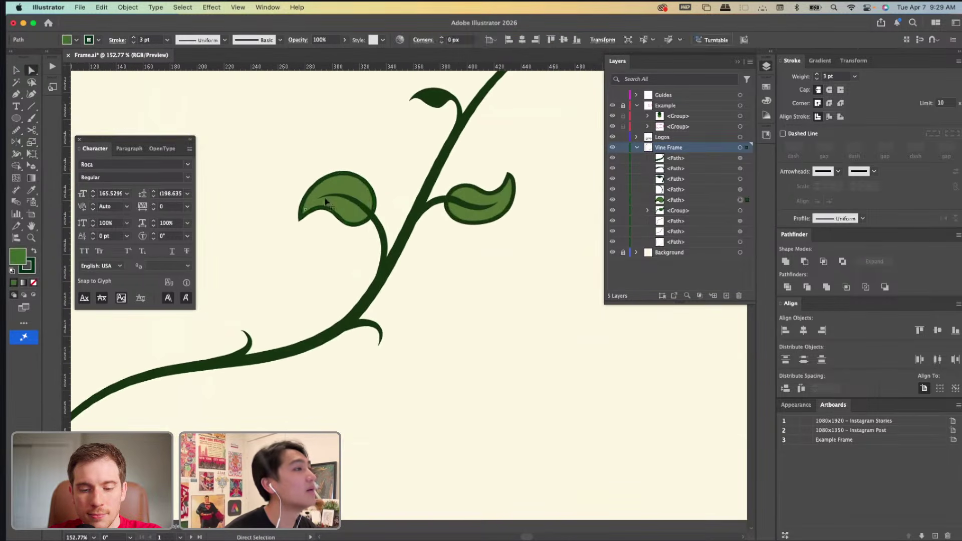
{"action": "key", "text": "v"}
{"action": "left_click_drag", "start_coordinate": [290, 201], "coordinate": [297, 200]}
{"action": "left_click_drag", "start_coordinate": [359, 163], "coordinate": [383, 190]}
{"action": "key", "text": "a"}
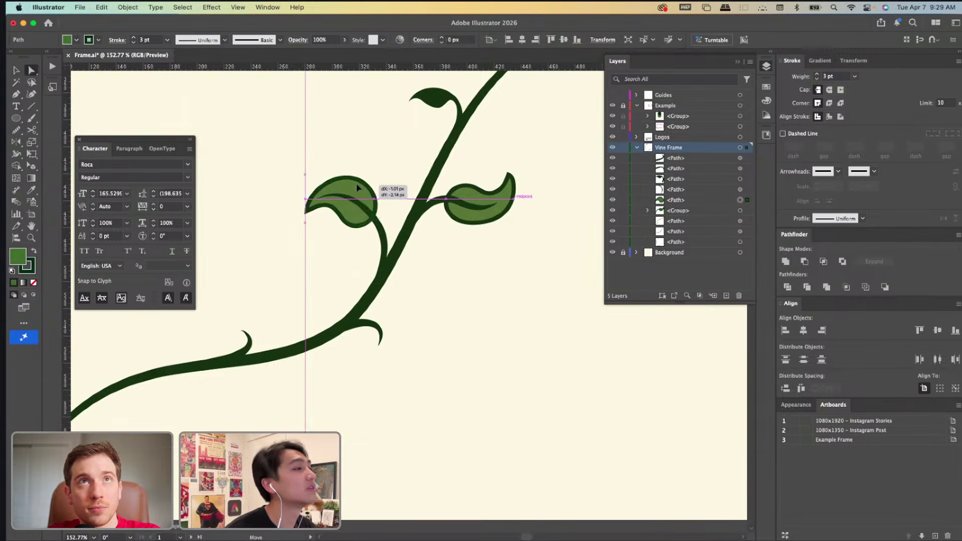
{"action": "left_click", "coordinate": [358, 260]}
Draw a short curved stem path just below the vine, left of the small upward stem, with the Pen tool.
{"action": "scroll", "coordinate": [358, 260], "scroll_direction": "down", "scroll_amount": 5}
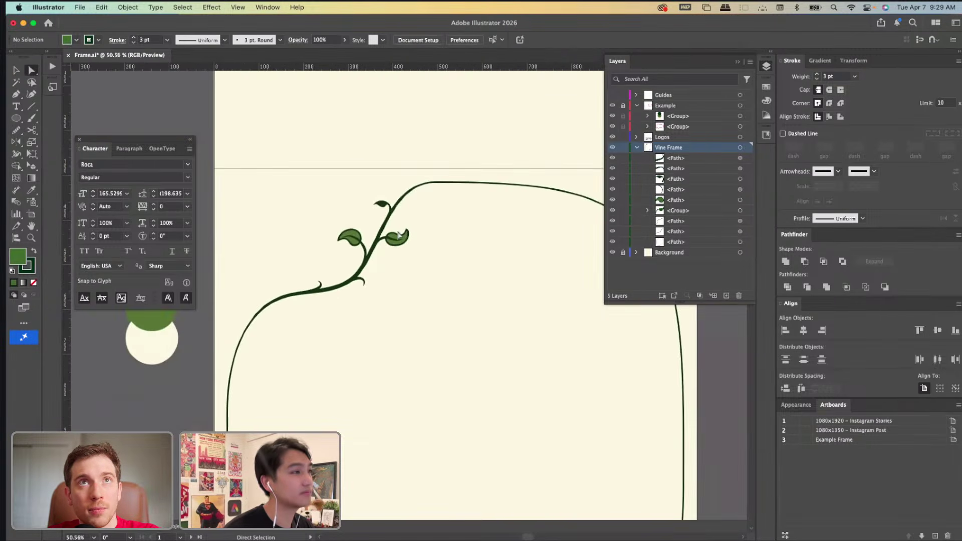
{"action": "scroll", "coordinate": [459, 167], "scroll_direction": "up", "scroll_amount": 3}
{"action": "scroll", "coordinate": [301, 290], "scroll_direction": "up", "scroll_amount": 1}
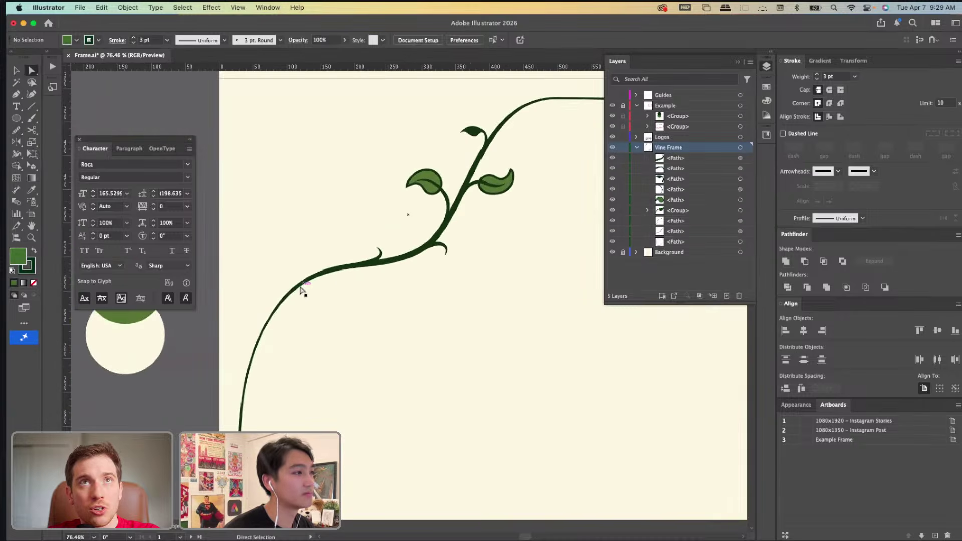
{"action": "scroll", "coordinate": [338, 279], "scroll_direction": "up", "scroll_amount": 1}
{"action": "key", "text": "p"}
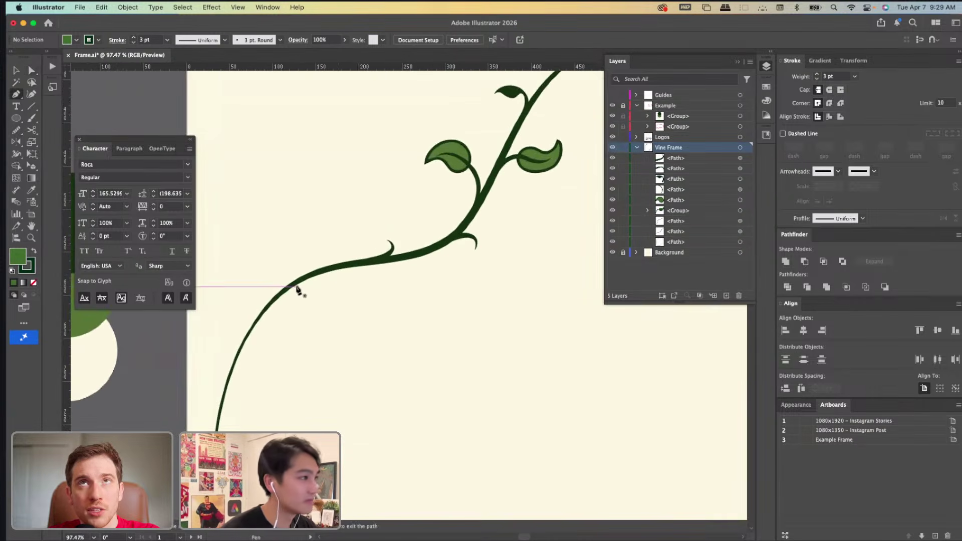
{"action": "mouse_move", "coordinate": [316, 277]}
{"action": "left_mouse_down"}
{"action": "mouse_move", "coordinate": [324, 285]}
{"action": "mouse_move", "coordinate": [317, 295]}
{"action": "mouse_move", "coordinate": [308, 285]}
{"action": "left_mouse_up"}
{"action": "key", "text": "v"}
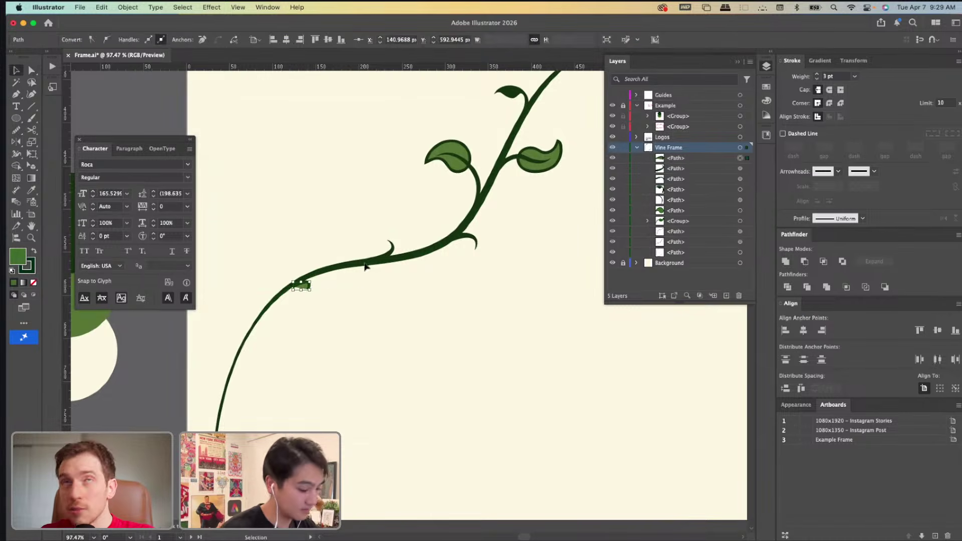
Copy the tapered, unfilled stroke of the vine's small upward stem onto the new short stem below the vine with the Eyedropper.
{"action": "key", "text": "i"}
{"action": "left_click", "coordinate": [388, 253]}
{"action": "key", "text": "v"}
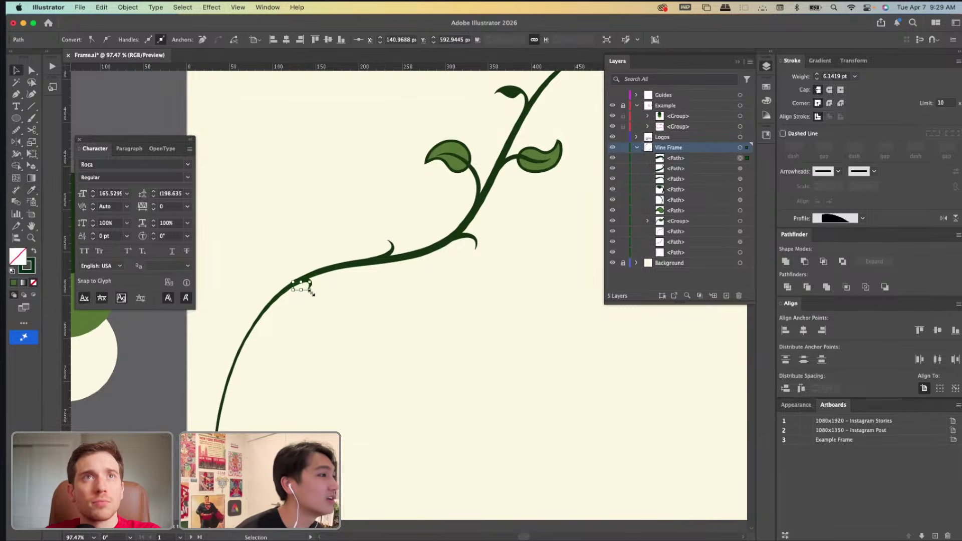
Isolate the short stem, delete its middle width point and readjust the stroke width so the stem merges smoothly into the vine.
{"action": "scroll", "coordinate": [311, 292], "scroll_direction": "up", "scroll_amount": 5}
{"action": "right_click", "coordinate": [257, 271]}
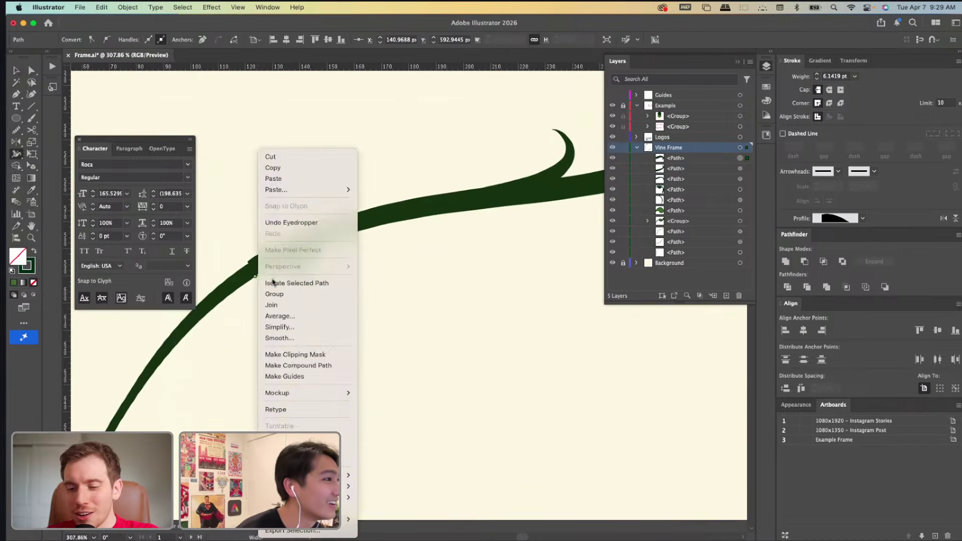
{"action": "left_click", "coordinate": [273, 282]}
{"action": "mouse_move", "coordinate": [258, 278]}
{"action": "left_mouse_down"}
{"action": "mouse_move", "coordinate": [250, 265]}
{"action": "mouse_move", "coordinate": [289, 268]}
{"action": "left_mouse_up"}
{"action": "double_click", "coordinate": [287, 266]}
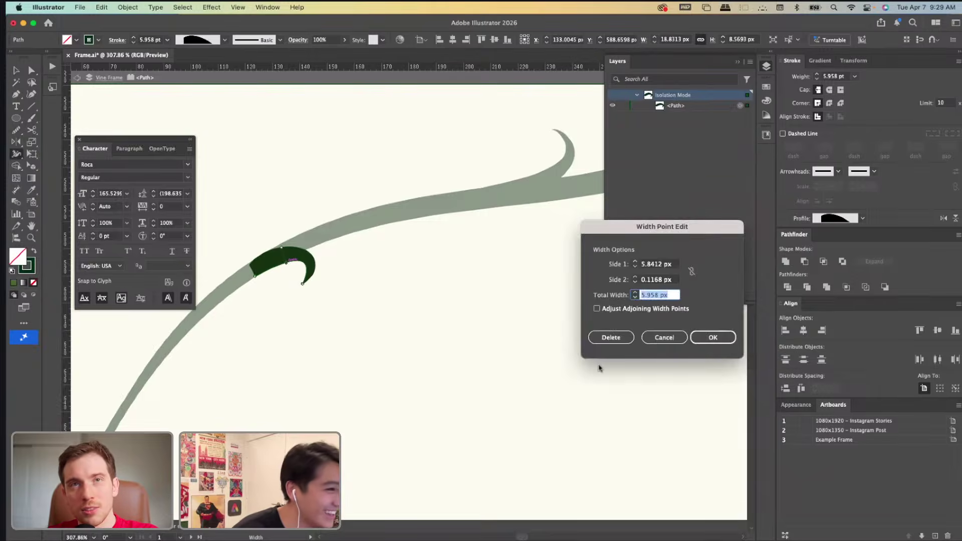
{"action": "left_click", "coordinate": [611, 337]}
{"action": "left_click_drag", "start_coordinate": [277, 272], "coordinate": [318, 253]}
{"action": "scroll", "coordinate": [260, 267], "scroll_direction": "up", "scroll_amount": 3}
{"action": "key", "text": "v"}
{"action": "left_click", "coordinate": [321, 323]}
{"action": "double_click", "coordinate": [321, 322]}
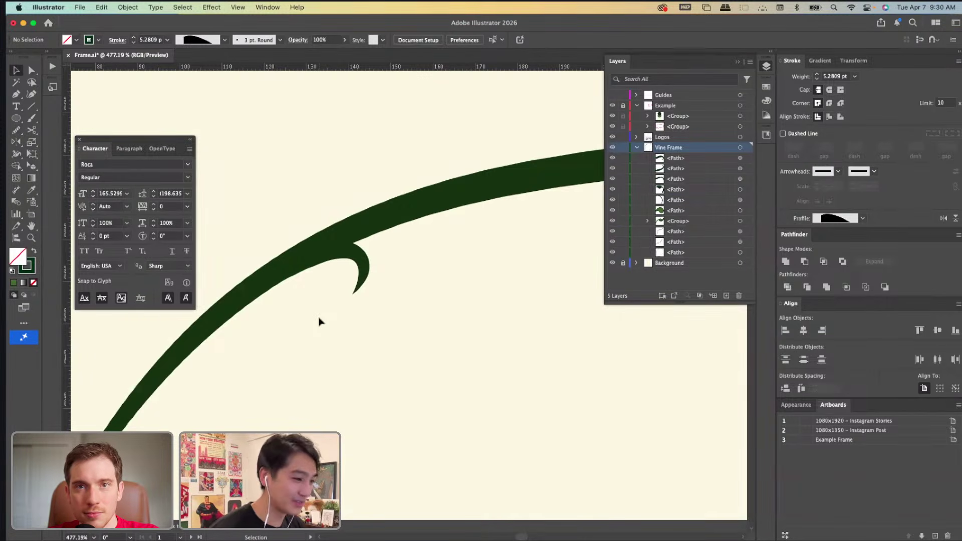
Draw a short downward-curving stem with the Pen tool on the inner side of the vine, just above the small dark leaf.
{"action": "scroll", "coordinate": [319, 322], "scroll_direction": "down", "scroll_amount": 10}
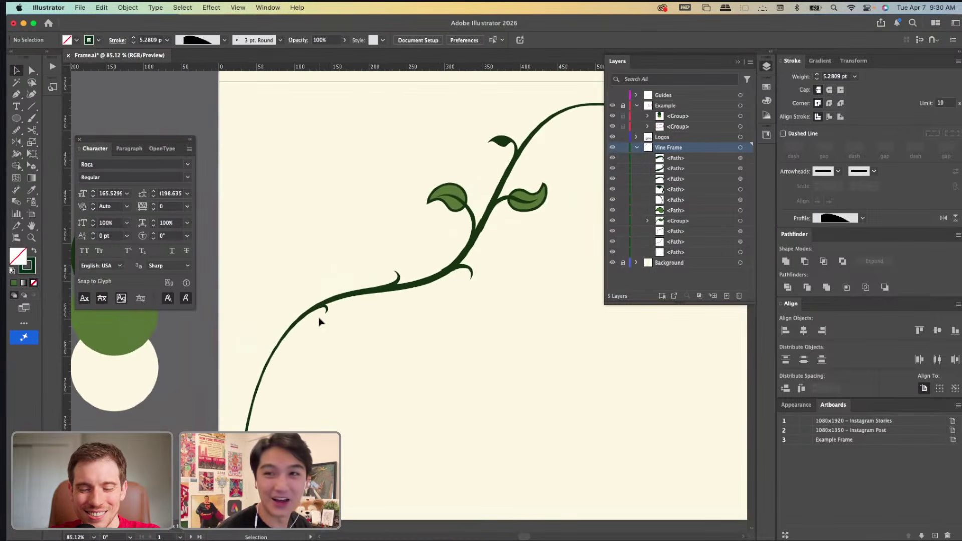
{"action": "scroll", "coordinate": [503, 239], "scroll_direction": "up", "scroll_amount": 2}
{"action": "scroll", "coordinate": [503, 238], "scroll_direction": "right", "scroll_amount": 2}
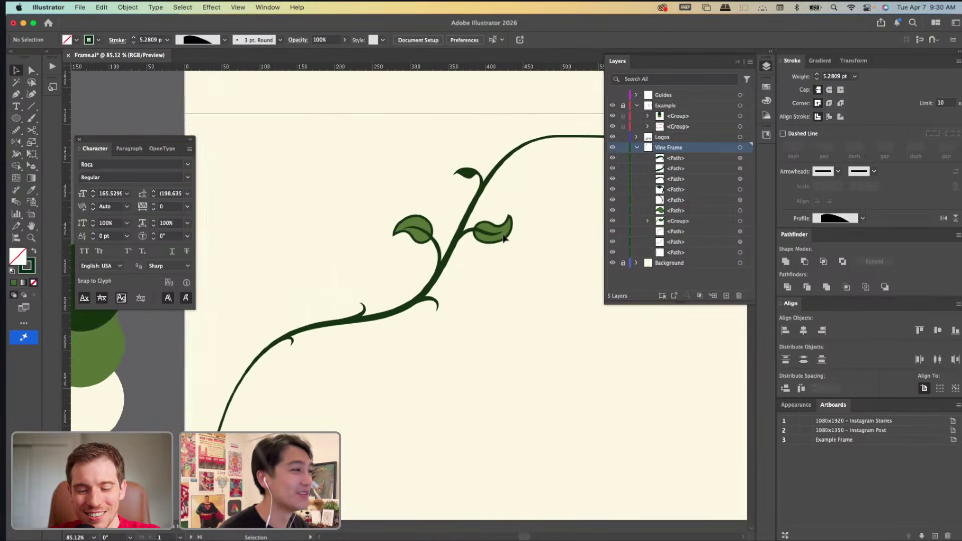
{"action": "scroll", "coordinate": [405, 312], "scroll_direction": "up", "scroll_amount": 3}
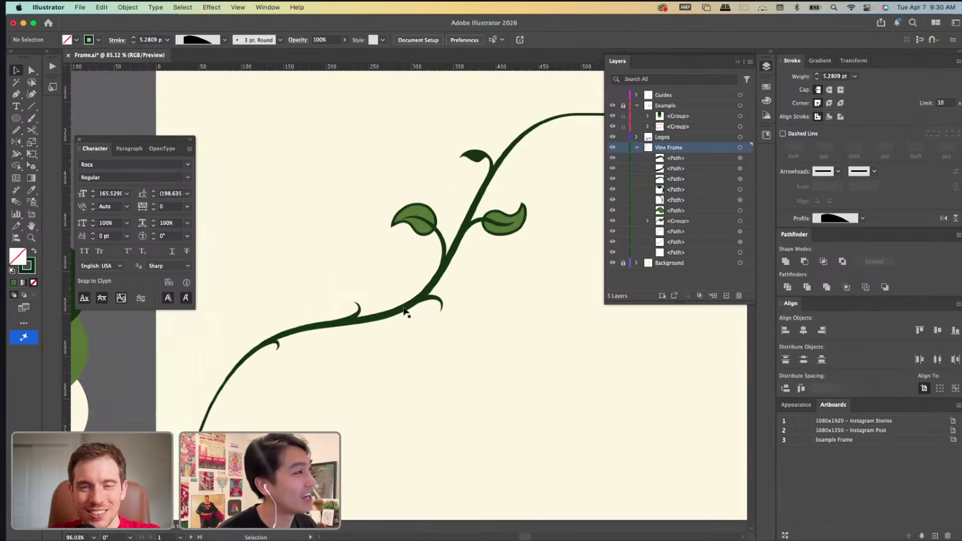
{"action": "scroll", "coordinate": [404, 312], "scroll_direction": "up", "scroll_amount": 5}
{"action": "scroll", "coordinate": [405, 312], "scroll_direction": "right", "scroll_amount": 5}
{"action": "key", "text": "p"}
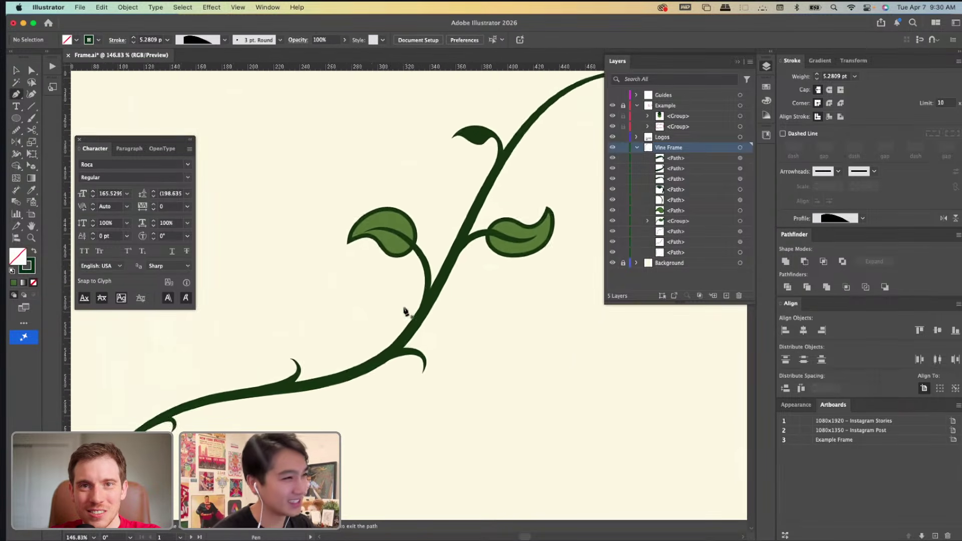
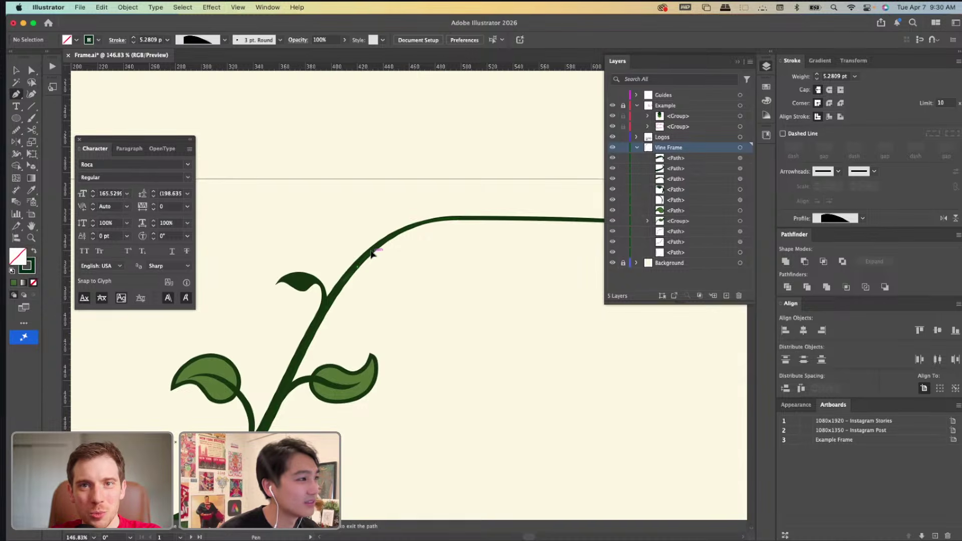
{"action": "left_click_drag", "start_coordinate": [371, 253], "coordinate": [380, 266]}
{"action": "left_click", "coordinate": [381, 272]}
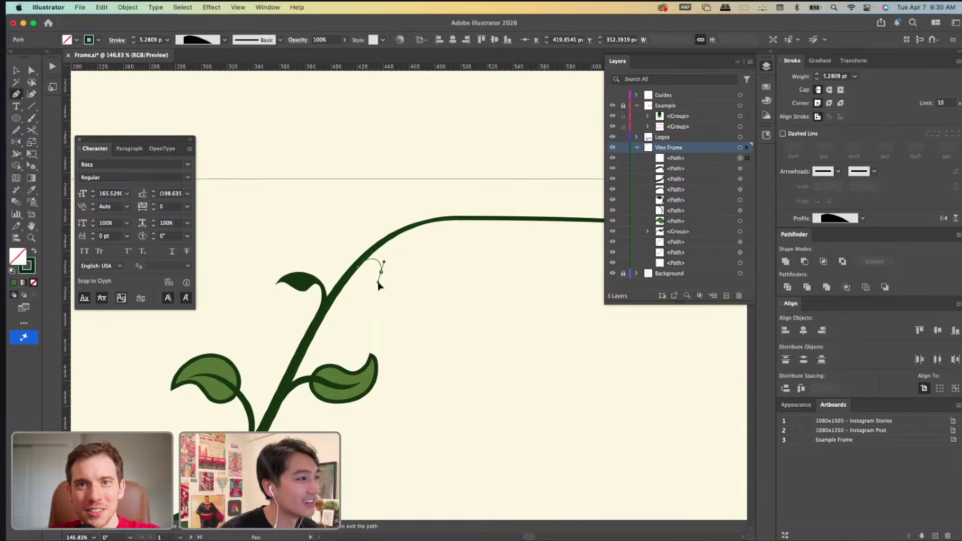
{"action": "key", "text": "v"}
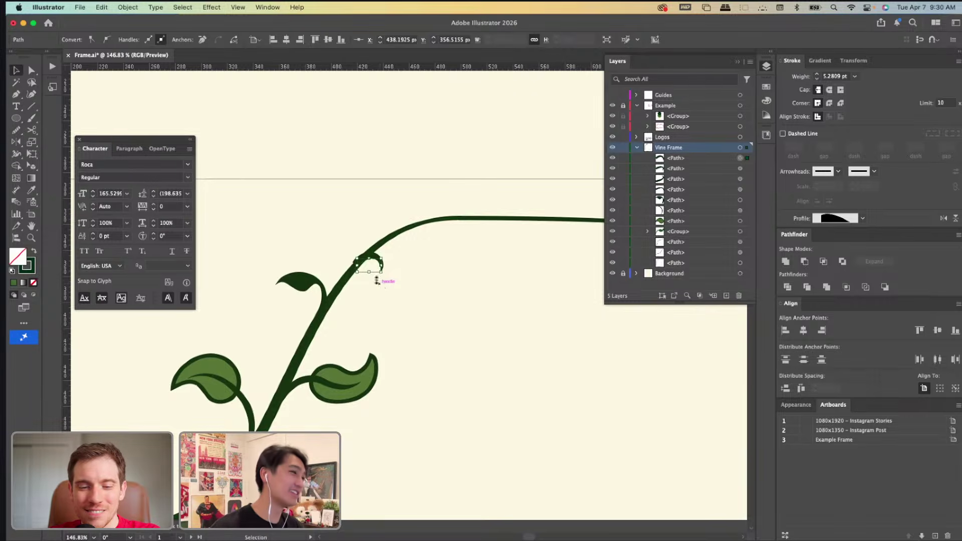
Isolate the new upper stem, delete its middle width point and reshape its width to taper from the base to the tip.
{"action": "scroll", "coordinate": [377, 280], "scroll_direction": "up", "scroll_amount": 3}
{"action": "right_click", "coordinate": [377, 281]}
{"action": "left_click", "coordinate": [377, 281]}
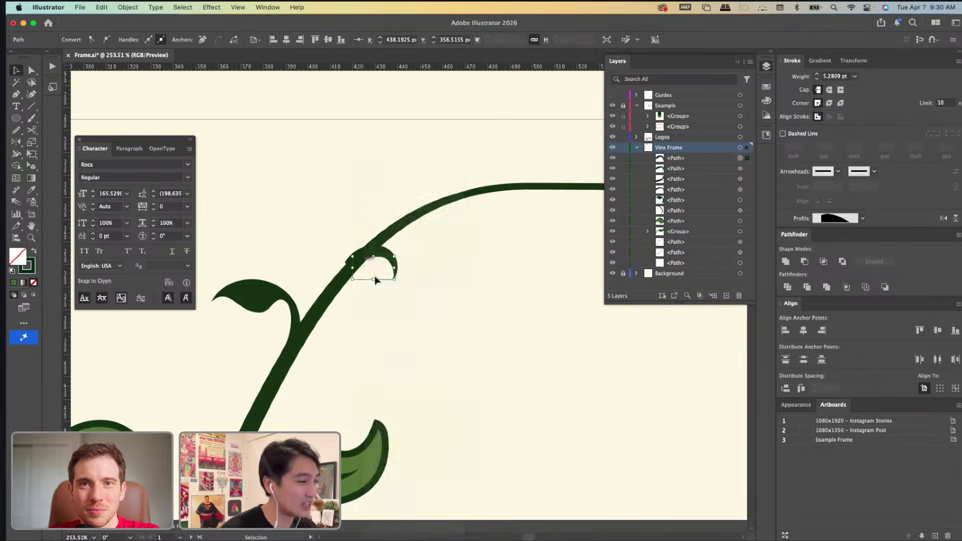
{"action": "left_click_drag", "start_coordinate": [374, 280], "coordinate": [354, 276]}
{"action": "key", "text": "a"}
{"action": "scroll", "coordinate": [356, 274], "scroll_direction": "up", "scroll_amount": 5}
{"action": "key", "text": "shift+w"}
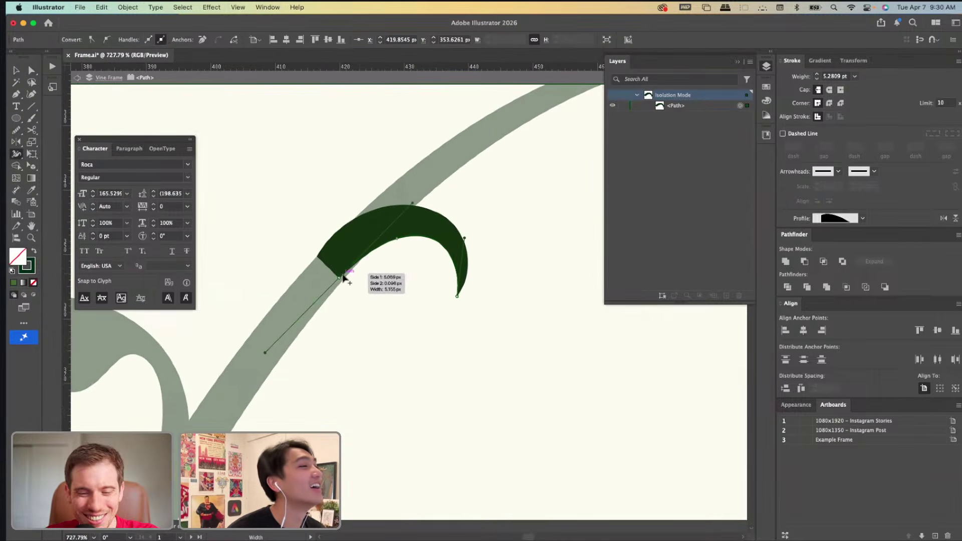
{"action": "double_click", "coordinate": [398, 237]}
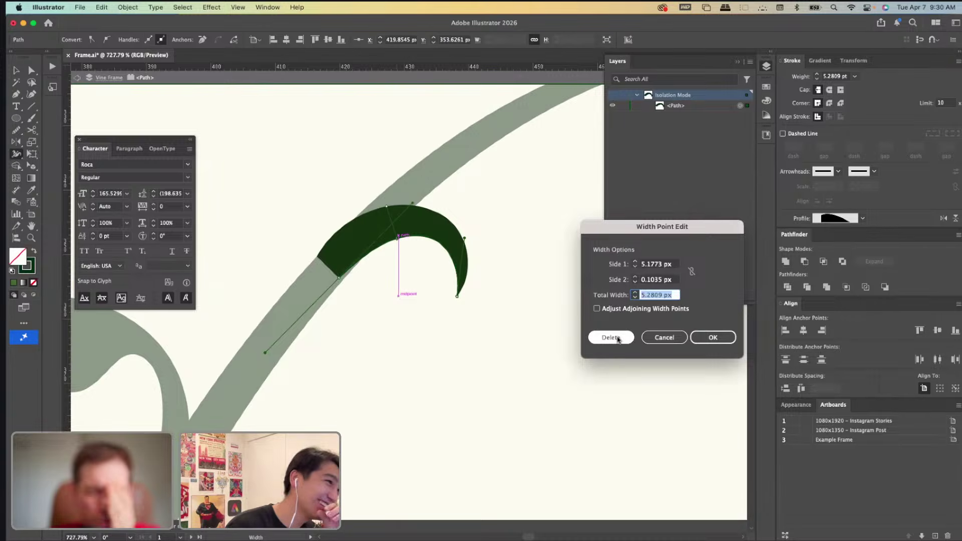
{"action": "left_click", "coordinate": [617, 339]}
{"action": "left_click_drag", "start_coordinate": [386, 244], "coordinate": [376, 219]}
{"action": "key", "text": "Tab"}
{"action": "key", "text": "v"}
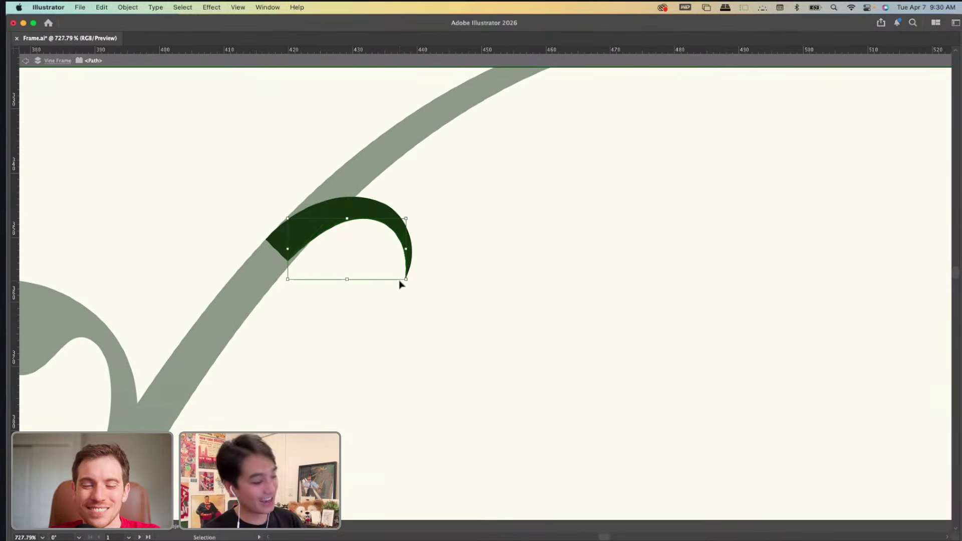
{"action": "key", "text": "f"}
{"action": "key", "text": "f"}
{"action": "key", "text": "f"}
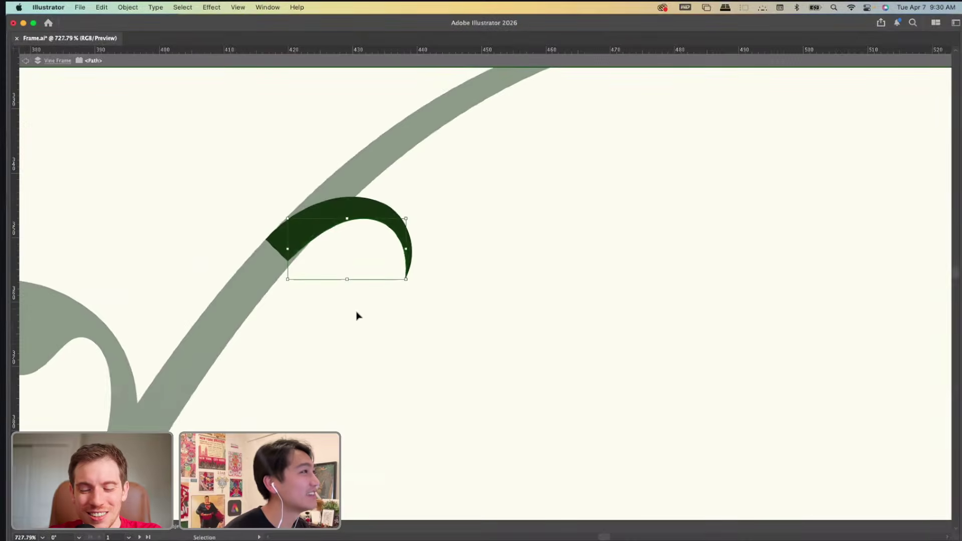
{"action": "key", "text": "f"}
{"action": "key", "text": "Tab"}
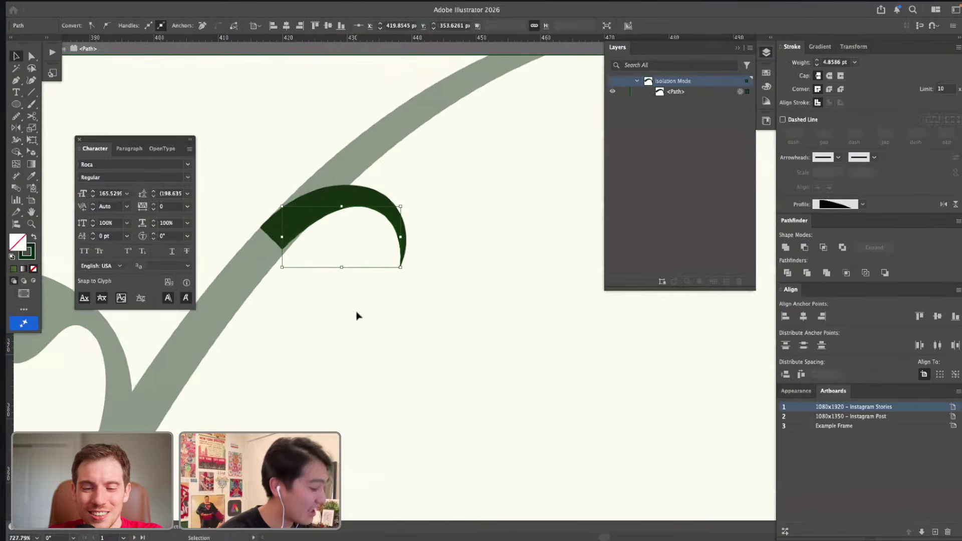
{"action": "key", "text": "f"}
Leave isolation mode and shift the upper stem's base anchor slightly down along the vine to smooth the joint.
{"action": "left_click", "coordinate": [352, 315]}
{"action": "scroll", "coordinate": [356, 313], "scroll_direction": "down", "scroll_amount": 10}
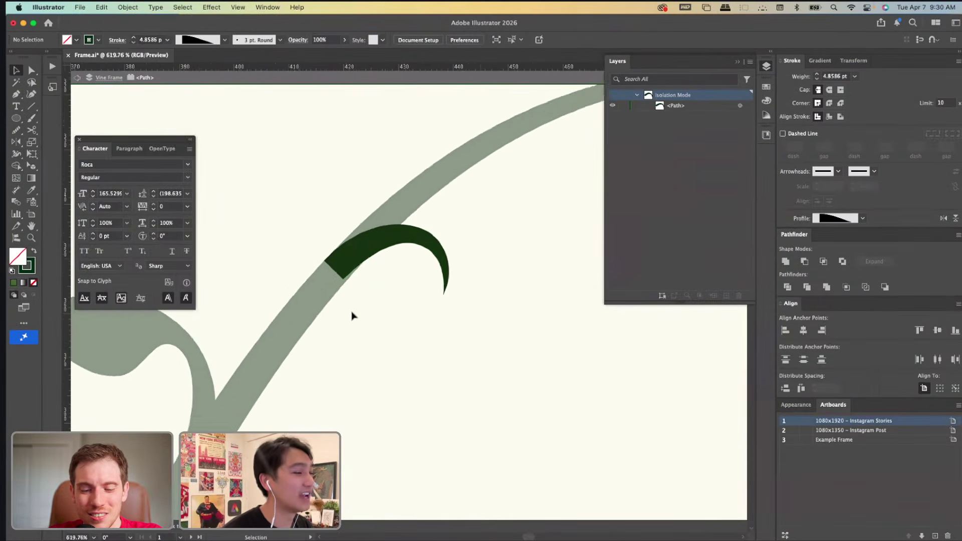
{"action": "key", "text": "Escape"}
{"action": "scroll", "coordinate": [368, 309], "scroll_direction": "up", "scroll_amount": 5}
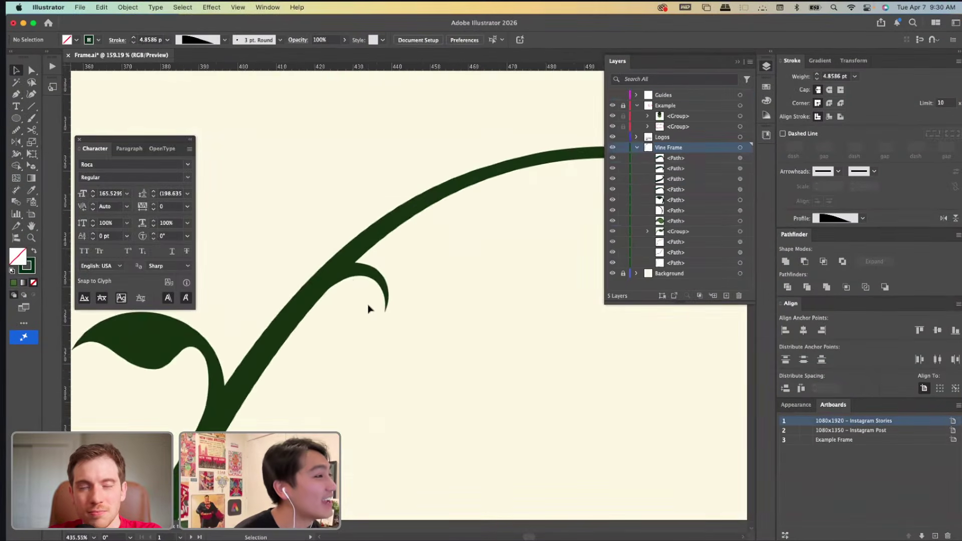
{"action": "key", "text": "a"}
{"action": "left_click", "coordinate": [331, 296]}
{"action": "scroll", "coordinate": [318, 305], "scroll_direction": "up", "scroll_amount": 3}
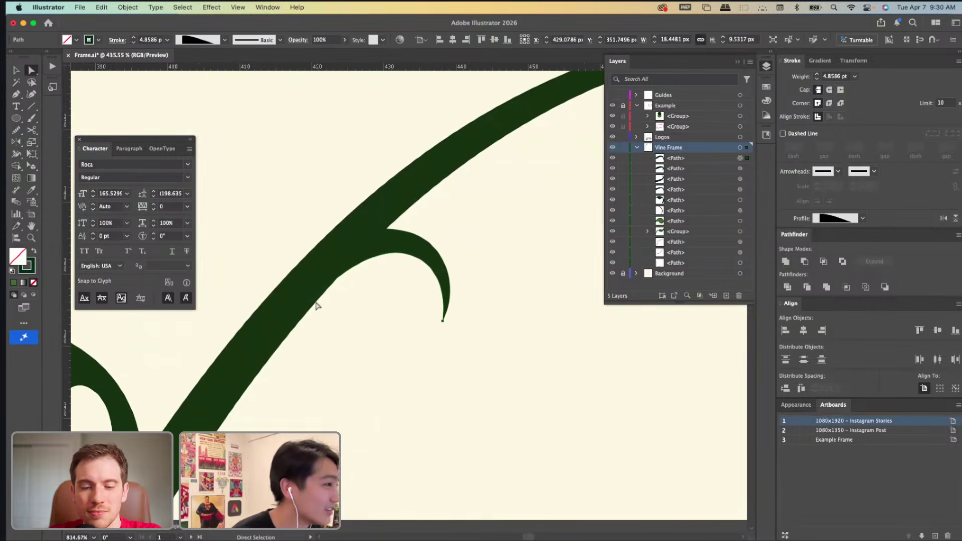
{"action": "left_click_drag", "start_coordinate": [318, 304], "coordinate": [318, 305]}
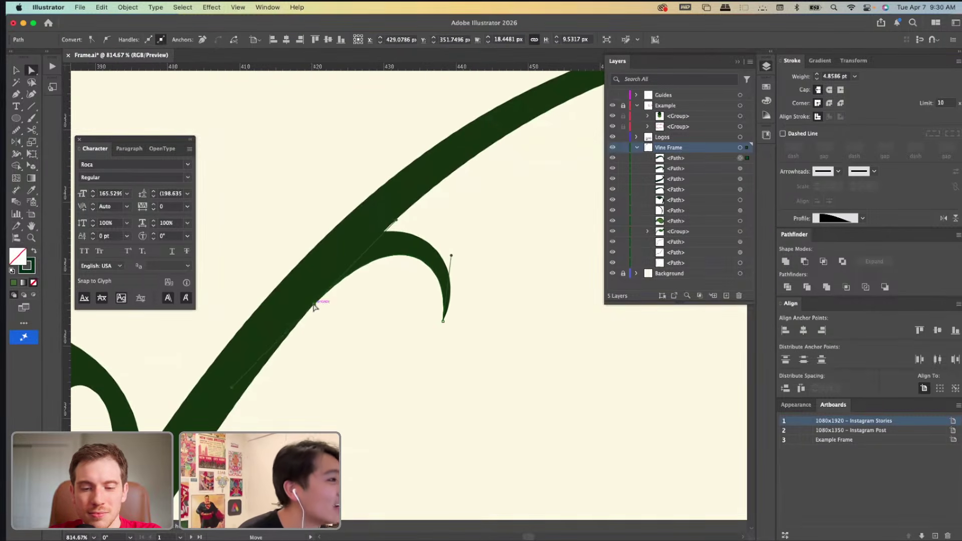
{"action": "left_click", "coordinate": [346, 322]}
{"action": "scroll", "coordinate": [346, 323], "scroll_direction": "down", "scroll_amount": 8}
{"action": "scroll", "coordinate": [345, 322], "scroll_direction": "down", "scroll_amount": 4}
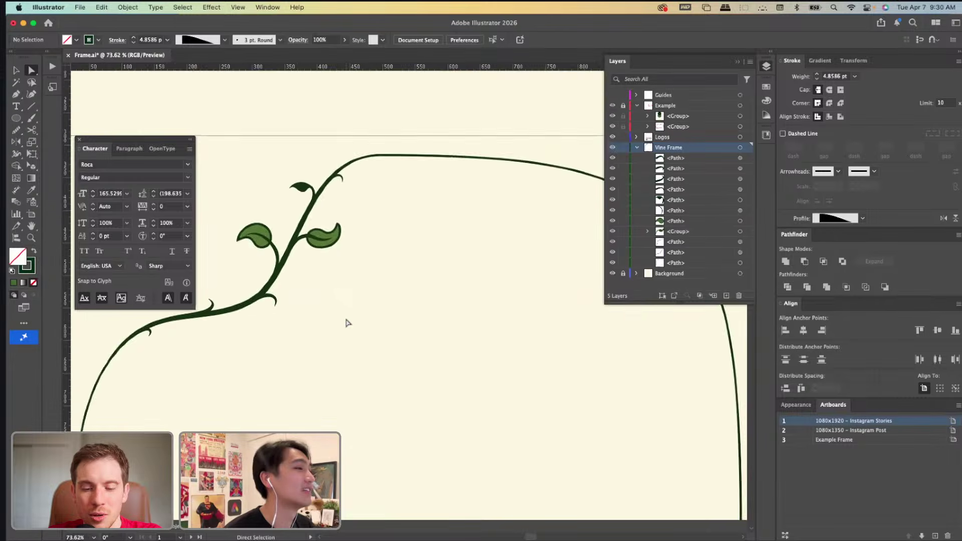
Draw a small ellipse at the vine's upward stem, copy the large leaf's green fill and 3 pt outline onto it, and warp it into a leaf.
{"action": "scroll", "coordinate": [257, 283], "scroll_direction": "up", "scroll_amount": 4}
{"action": "scroll", "coordinate": [288, 331], "scroll_direction": "up", "scroll_amount": 5}
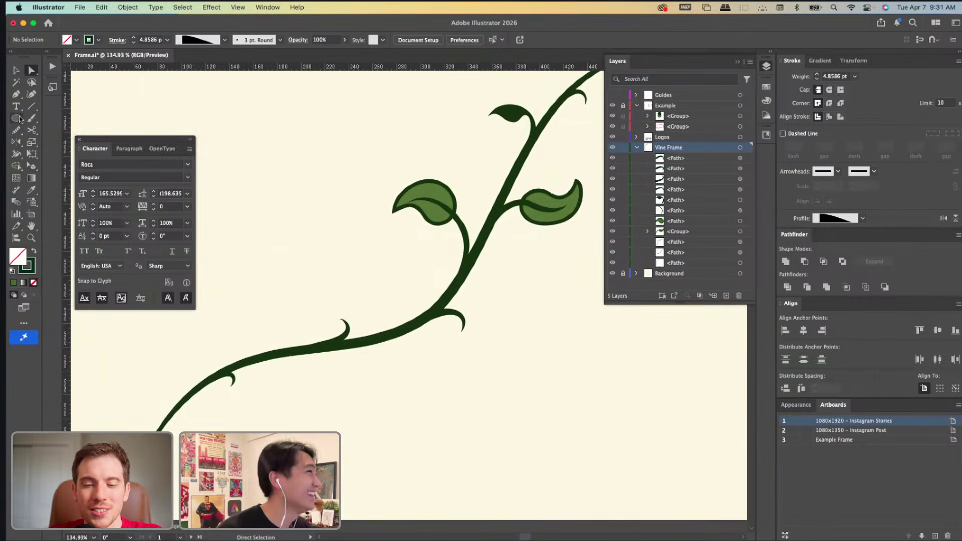
{"action": "mouse_move", "coordinate": [293, 313]}
{"action": "left_mouse_down"}
{"action": "mouse_move", "coordinate": [274, 344]}
{"action": "mouse_move", "coordinate": [312, 337]}
{"action": "mouse_move", "coordinate": [282, 331]}
{"action": "mouse_move", "coordinate": [303, 311]}
{"action": "mouse_move", "coordinate": [305, 340]}
{"action": "mouse_move", "coordinate": [341, 315]}
{"action": "left_mouse_up"}
{"action": "key", "text": "i"}
{"action": "left_click", "coordinate": [430, 208]}
{"action": "key", "text": "v"}
{"action": "key", "text": "shift+r"}
{"action": "key", "text": "v"}
Send the small leaf to the back and nudge it into place behind the upward stem.
{"action": "right_click", "coordinate": [341, 315]}
{"action": "mouse_move", "coordinate": [366, 487]}
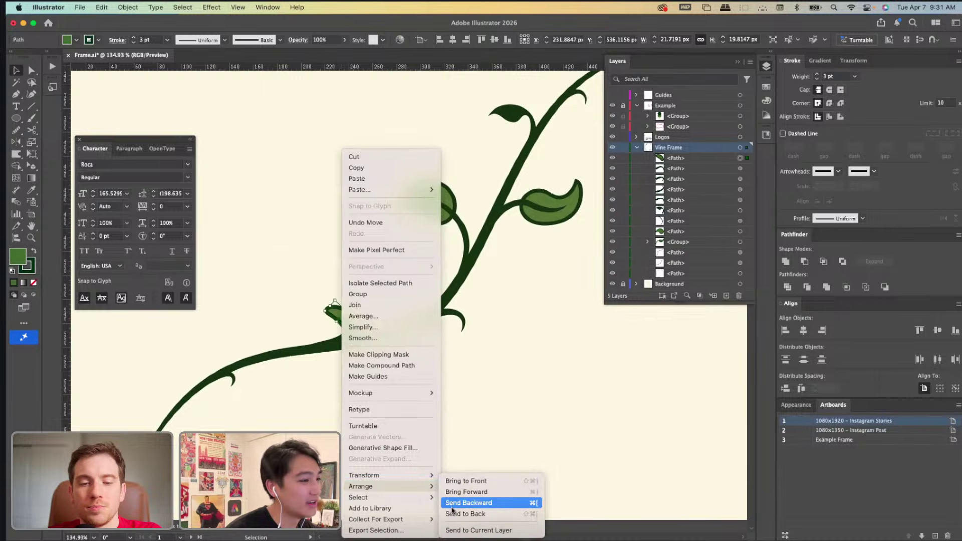
{"action": "left_click", "coordinate": [453, 514]}
{"action": "left_click_drag", "start_coordinate": [333, 315], "coordinate": [327, 314]}
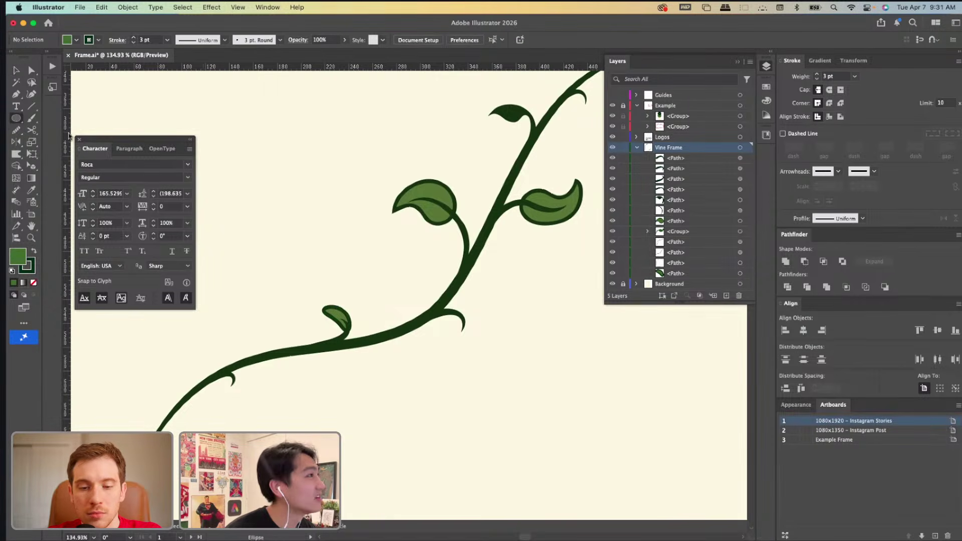
Draw a green ellipse about 23 by 38 px over the downward-curving stem below the large leaves and send it to the back.
{"action": "left_click_drag", "start_coordinate": [498, 319], "coordinate": [468, 348]}
{"action": "key", "text": "v"}
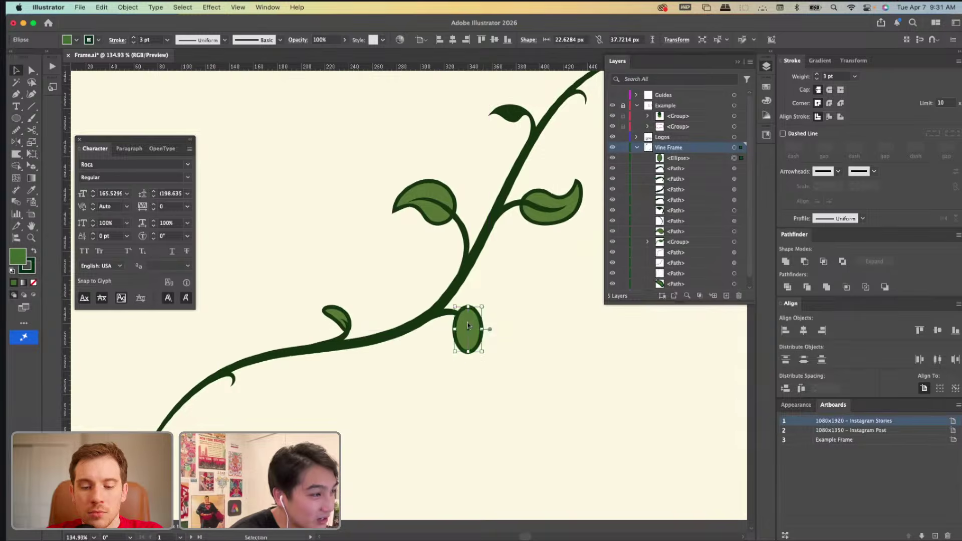
{"action": "right_click", "coordinate": [468, 348]}
{"action": "mouse_move", "coordinate": [506, 486]}
{"action": "key", "text": "Return"}
Warp the ellipse into a curved leaf, then rotate and position it over the downward-curving stem.
{"action": "key", "text": "shift+r"}
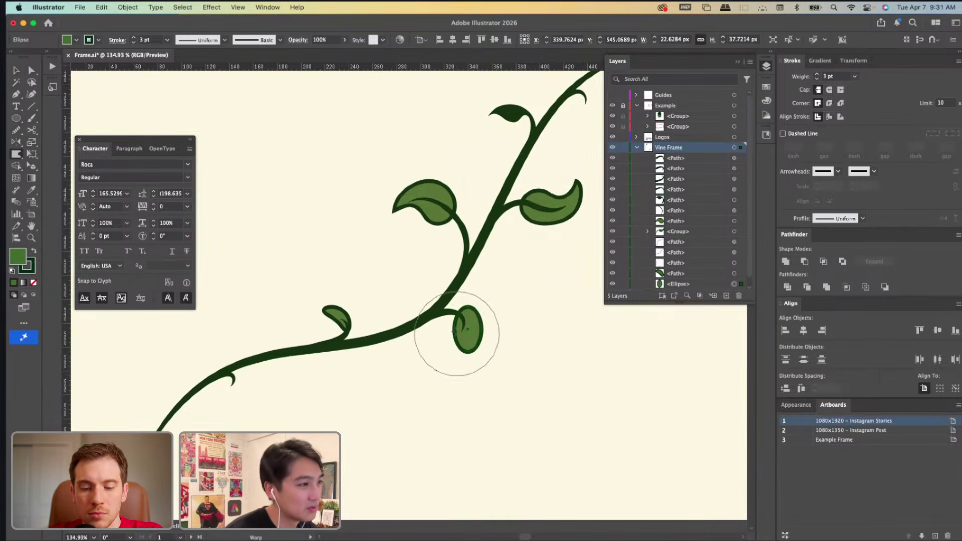
{"action": "mouse_move", "coordinate": [461, 327]}
{"action": "left_mouse_down"}
{"action": "mouse_move", "coordinate": [494, 324]}
{"action": "mouse_move", "coordinate": [515, 339]}
{"action": "mouse_move", "coordinate": [512, 350]}
{"action": "left_mouse_up"}
{"action": "key", "text": "v"}
{"action": "left_click_drag", "start_coordinate": [486, 339], "coordinate": [470, 335]}
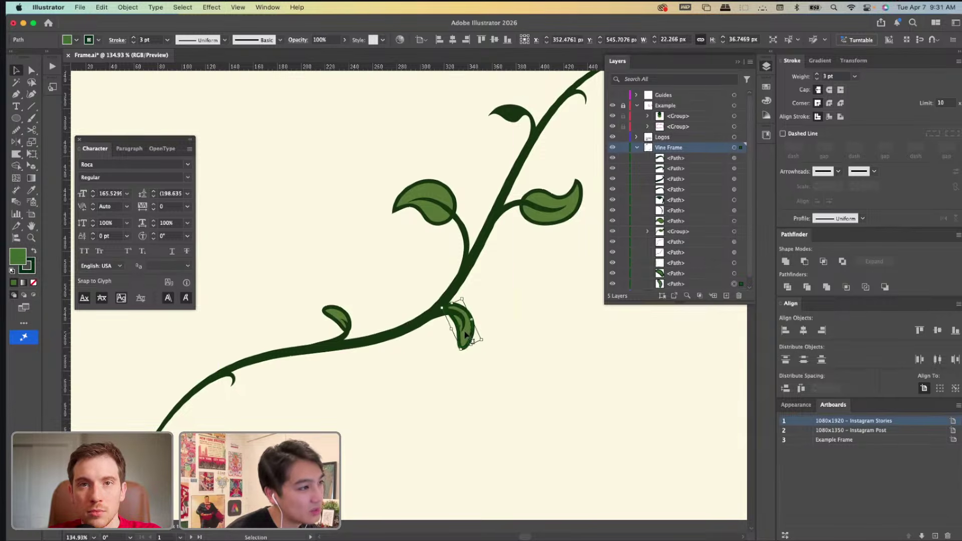
Shorten the end of the stem that forms the vein inside the new curved leaf.
{"action": "key", "text": "a"}
{"action": "left_click", "coordinate": [465, 326]}
{"action": "scroll", "coordinate": [465, 327], "scroll_direction": "up", "scroll_amount": 5}
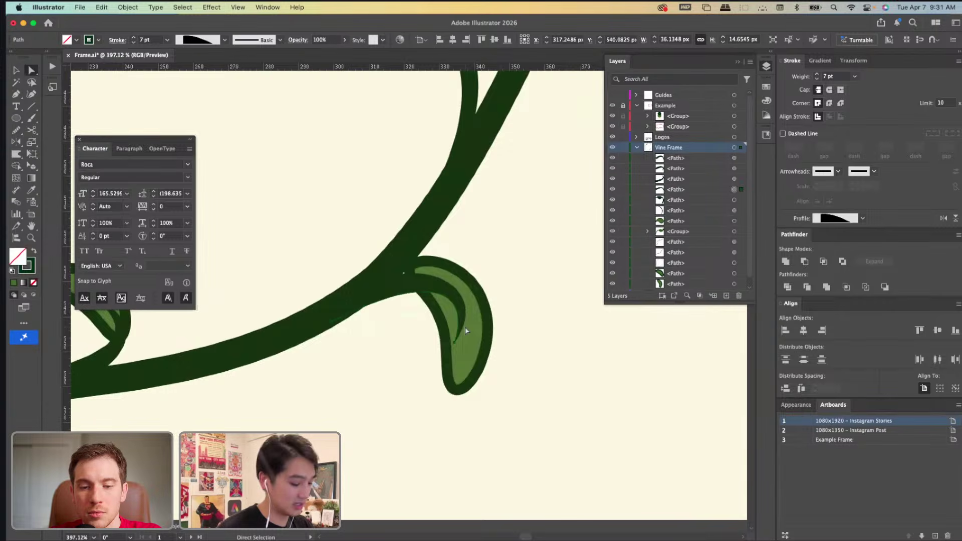
{"action": "left_click_drag", "start_coordinate": [458, 316], "coordinate": [454, 344]}
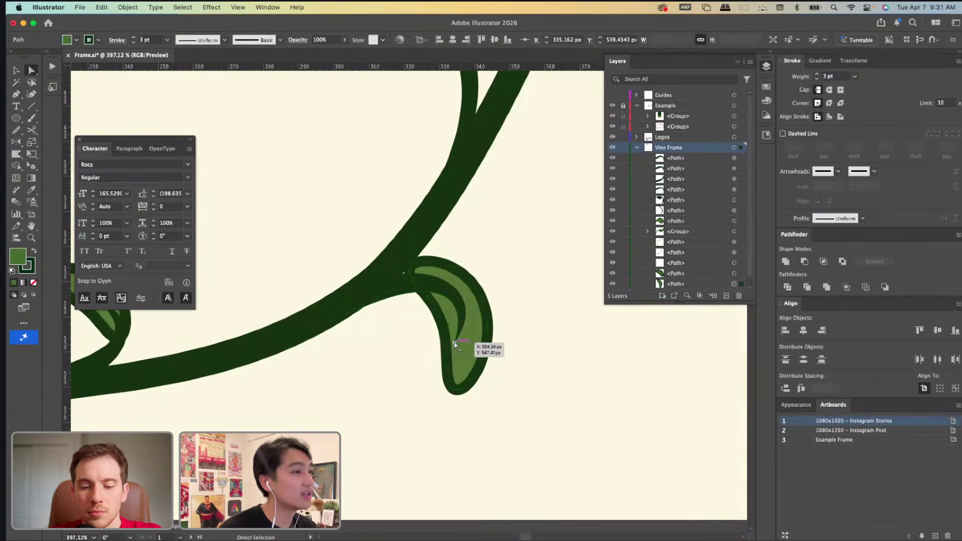
{"action": "left_click", "coordinate": [551, 333]}
Rotate the curved leaf slightly outward and move it closer to the vine so its base sits on the stem.
{"action": "left_click", "coordinate": [469, 334]}
{"action": "key", "text": "v"}
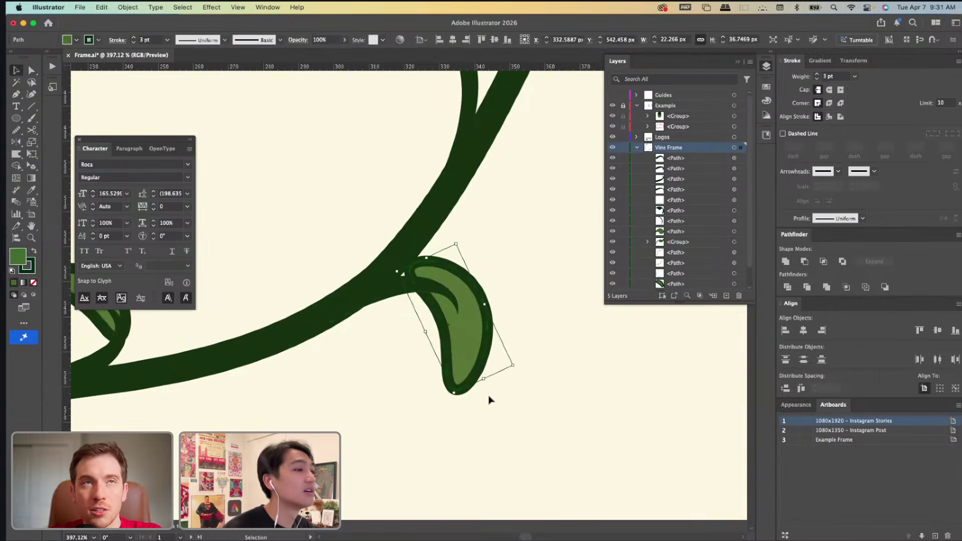
{"action": "left_click_drag", "start_coordinate": [516, 370], "coordinate": [526, 345]}
{"action": "key", "text": "a"}
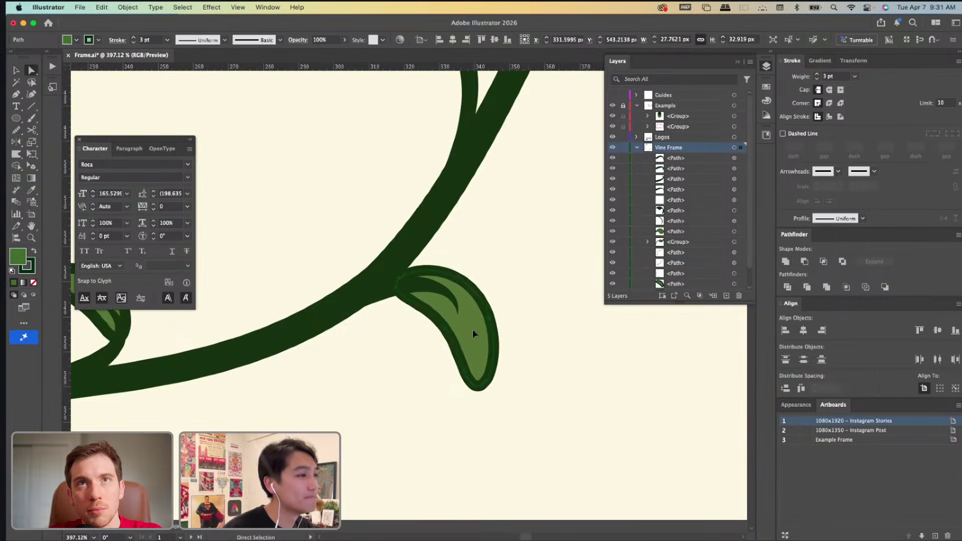
{"action": "left_click_drag", "start_coordinate": [473, 328], "coordinate": [465, 326]}
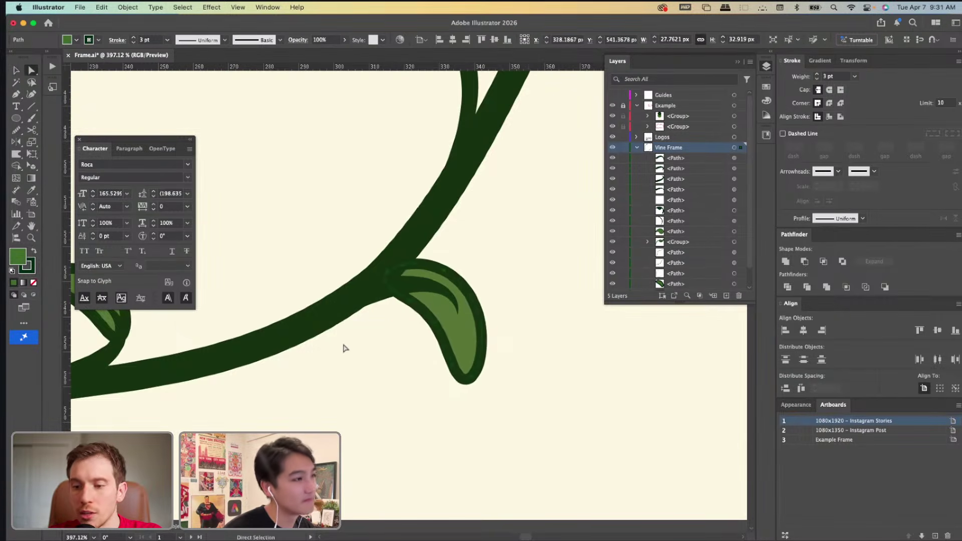
{"action": "left_click", "coordinate": [344, 348]}
Shift the curved leaf slightly away from the vine so more of its stem shows.
{"action": "scroll", "coordinate": [344, 348], "scroll_direction": "down", "scroll_amount": 2}
{"action": "scroll", "coordinate": [344, 348], "scroll_direction": "down", "scroll_amount": 6}
{"action": "right_click", "coordinate": [353, 346]}
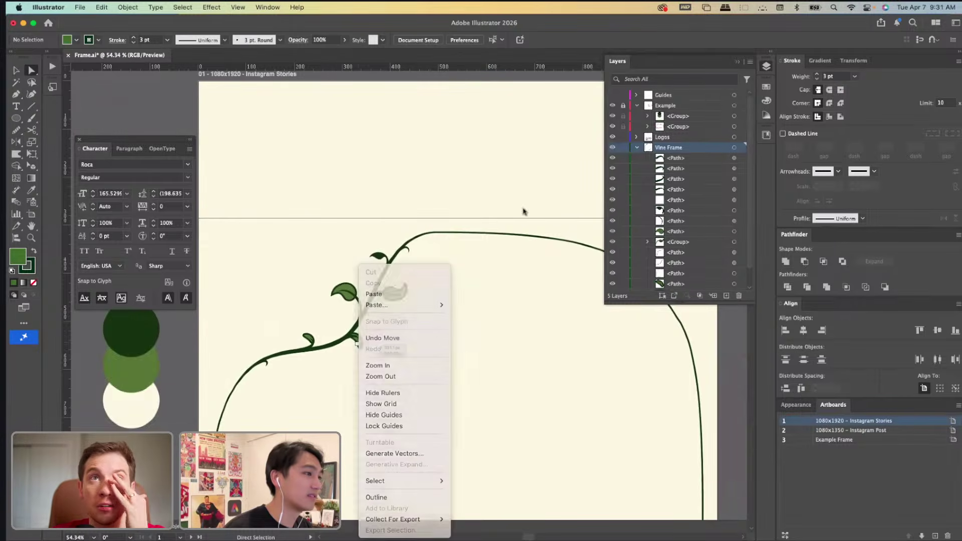
{"action": "key", "text": "Escape"}
{"action": "scroll", "coordinate": [362, 342], "scroll_direction": "up", "scroll_amount": 5}
{"action": "left_click_drag", "start_coordinate": [359, 358], "coordinate": [375, 362]}
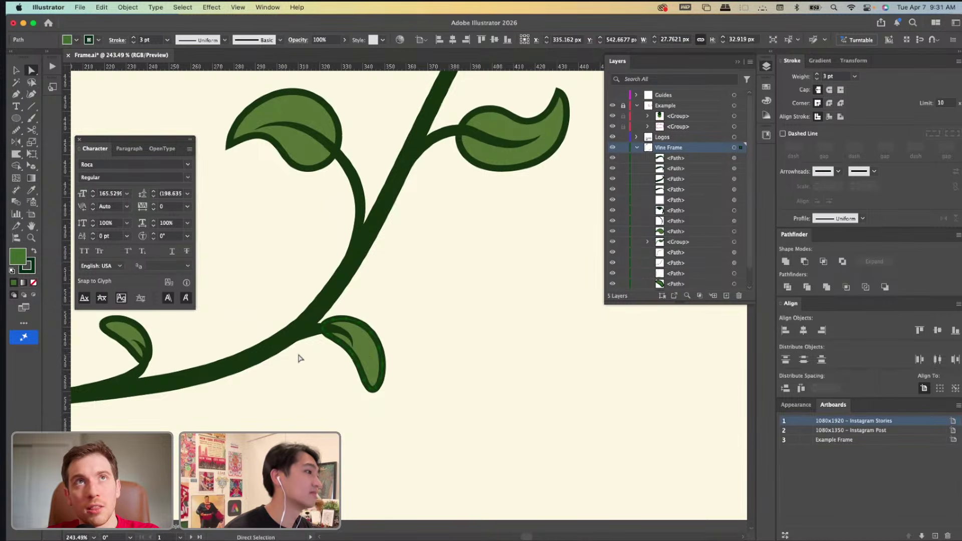
Draw a small ellipse beside the vine's upper stretch, warp it into a curved leaf, and attach it opposite the dark leaf.
{"action": "scroll", "coordinate": [298, 358], "scroll_direction": "down", "scroll_amount": 6}
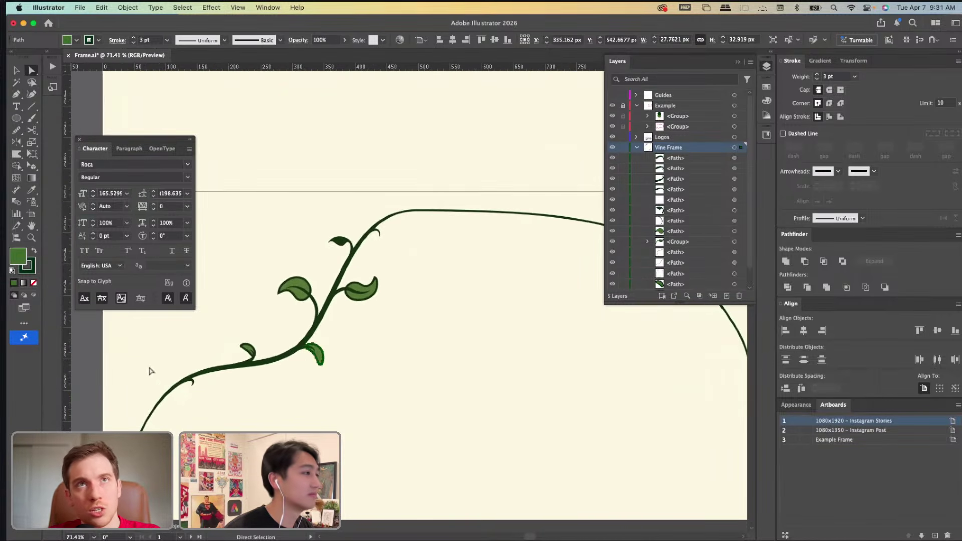
{"action": "left_click", "coordinate": [93, 367]}
{"action": "scroll", "coordinate": [345, 299], "scroll_direction": "up", "scroll_amount": 2}
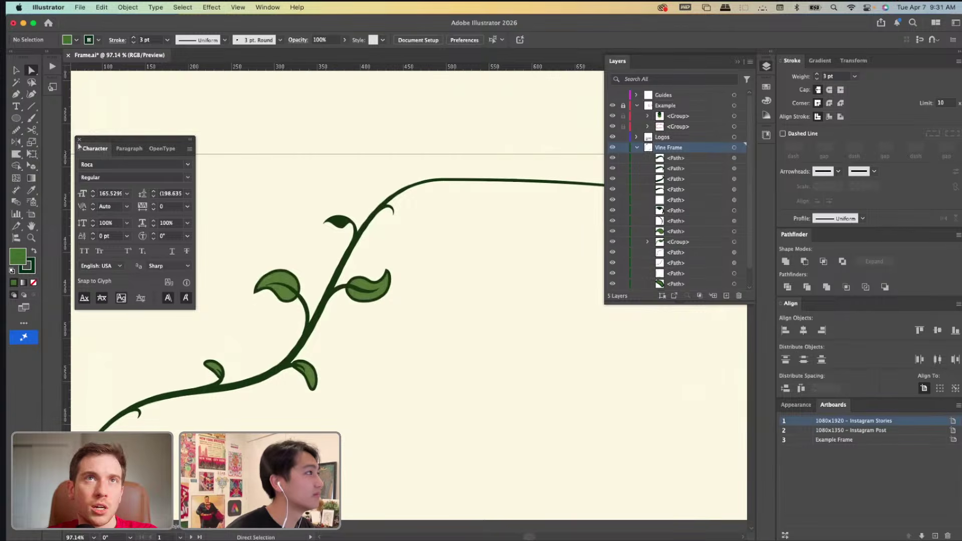
{"action": "left_click", "coordinate": [18, 119]}
{"action": "scroll", "coordinate": [336, 189], "scroll_direction": "up", "scroll_amount": 3}
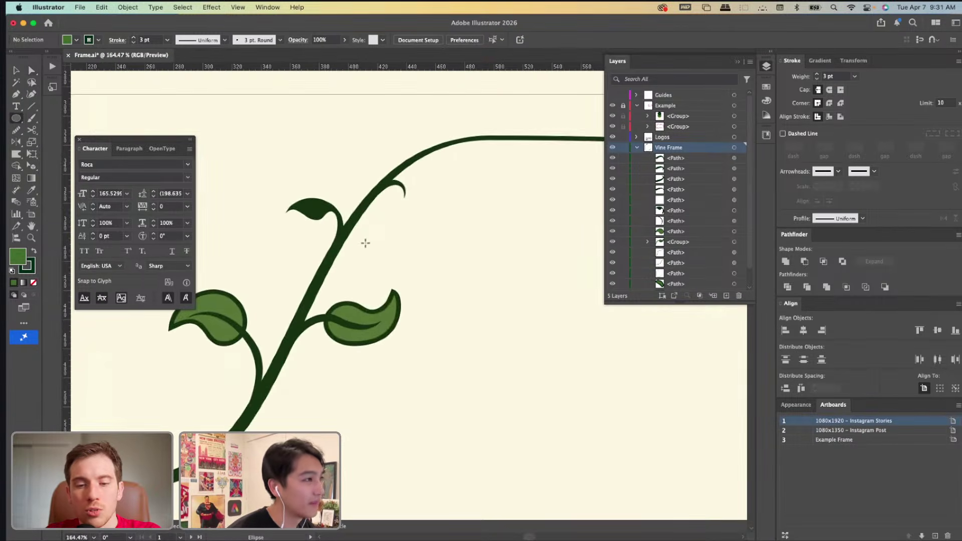
{"action": "mouse_move", "coordinate": [356, 242]}
{"action": "left_mouse_down"}
{"action": "mouse_move", "coordinate": [404, 262]}
{"action": "mouse_move", "coordinate": [374, 242]}
{"action": "mouse_move", "coordinate": [373, 220]}
{"action": "mouse_move", "coordinate": [378, 258]}
{"action": "left_mouse_up"}
{"action": "key", "text": "shift+r"}
{"action": "key", "text": "v"}
{"action": "left_click", "coordinate": [377, 276]}
{"action": "scroll", "coordinate": [376, 276], "scroll_direction": "down", "scroll_amount": 5}
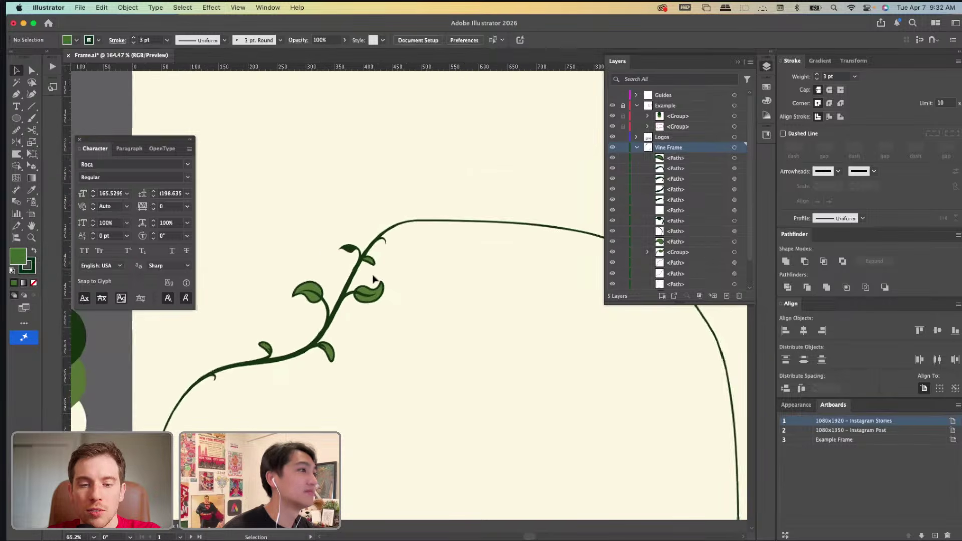
Bring the downward-curving leaf and the small upright leaf on the vine's lower stretch in front of their stems.
{"action": "scroll", "coordinate": [326, 355], "scroll_direction": "up", "scroll_amount": 3}
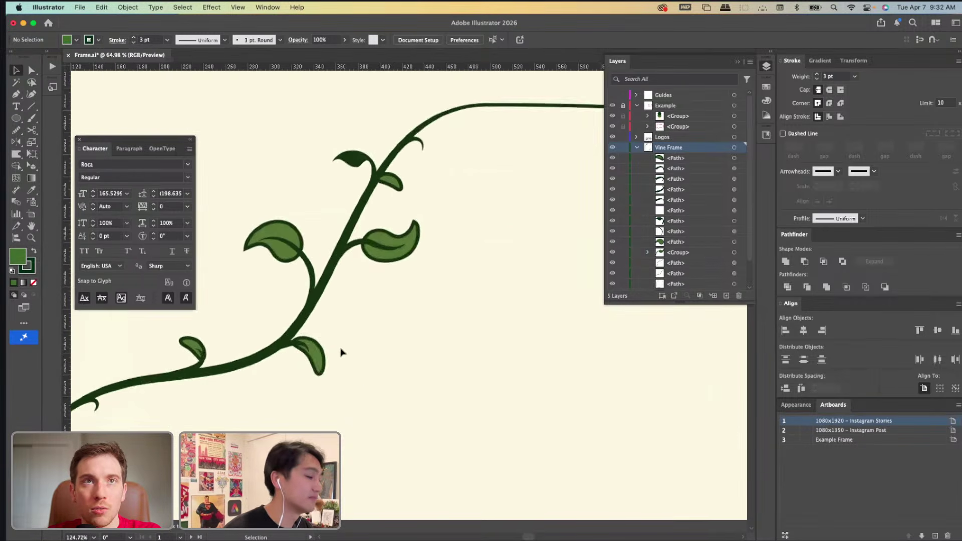
{"action": "left_click", "coordinate": [315, 368]}
{"action": "left_click_drag", "start_coordinate": [318, 373], "coordinate": [318, 373]}
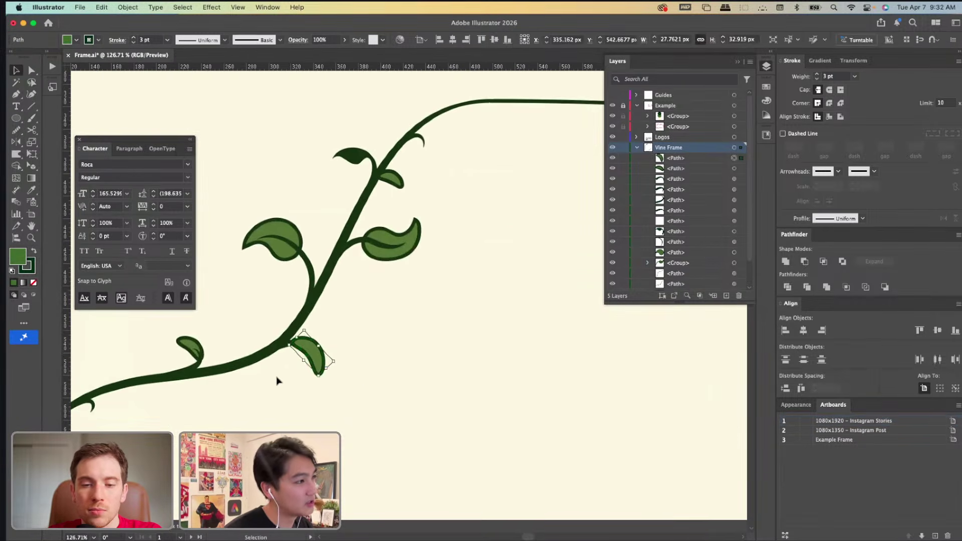
{"action": "left_click", "coordinate": [208, 356]}
{"action": "left_click", "coordinate": [186, 346]}
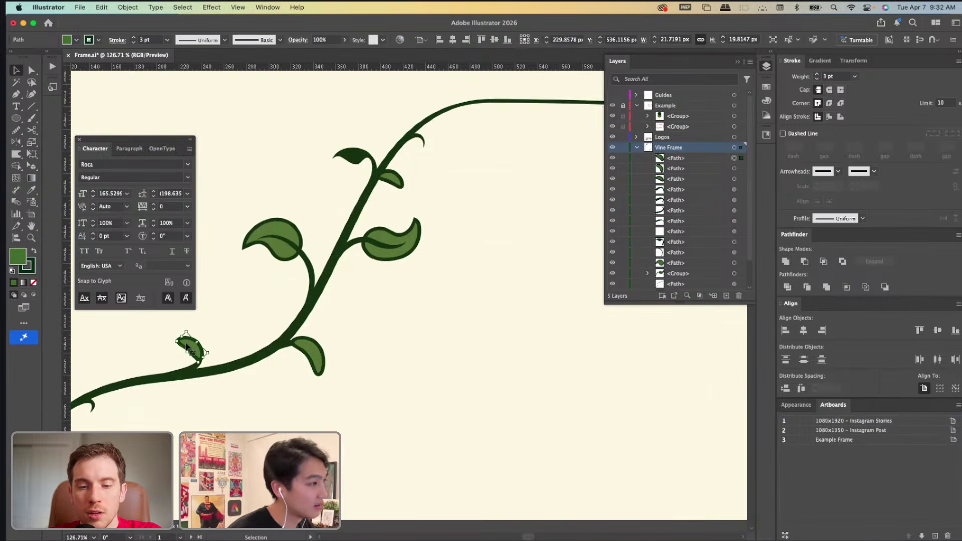
{"action": "left_click", "coordinate": [228, 325]}
Draw an ellipse about 16 by 38 px near the vine's lower stretch, then warp and rotate it into a small curved leaf.
{"action": "scroll", "coordinate": [231, 328], "scroll_direction": "down", "scroll_amount": 3}
{"action": "scroll", "coordinate": [233, 331], "scroll_direction": "up", "scroll_amount": 3}
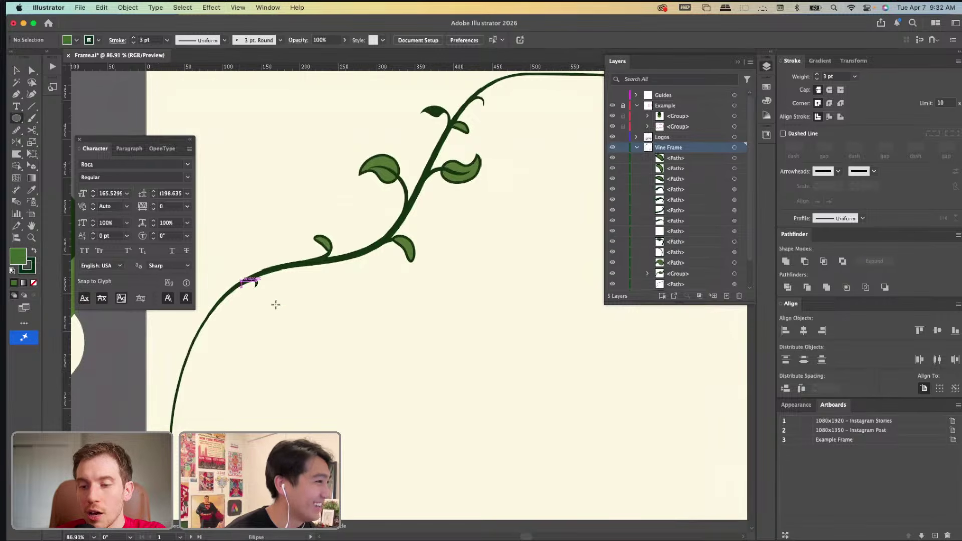
{"action": "left_click_drag", "start_coordinate": [268, 300], "coordinate": [281, 330]}
{"action": "key", "text": "v"}
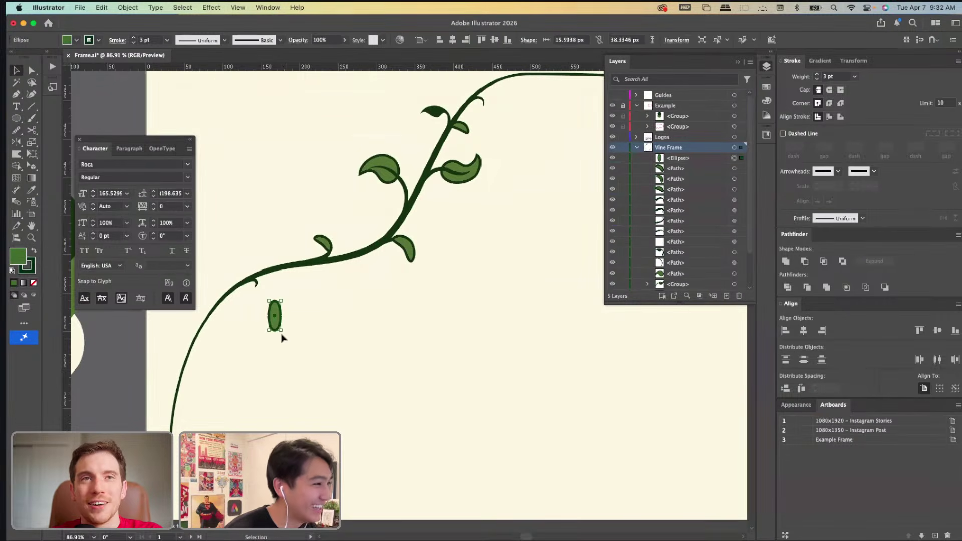
{"action": "scroll", "coordinate": [292, 331], "scroll_direction": "up", "scroll_amount": 3}
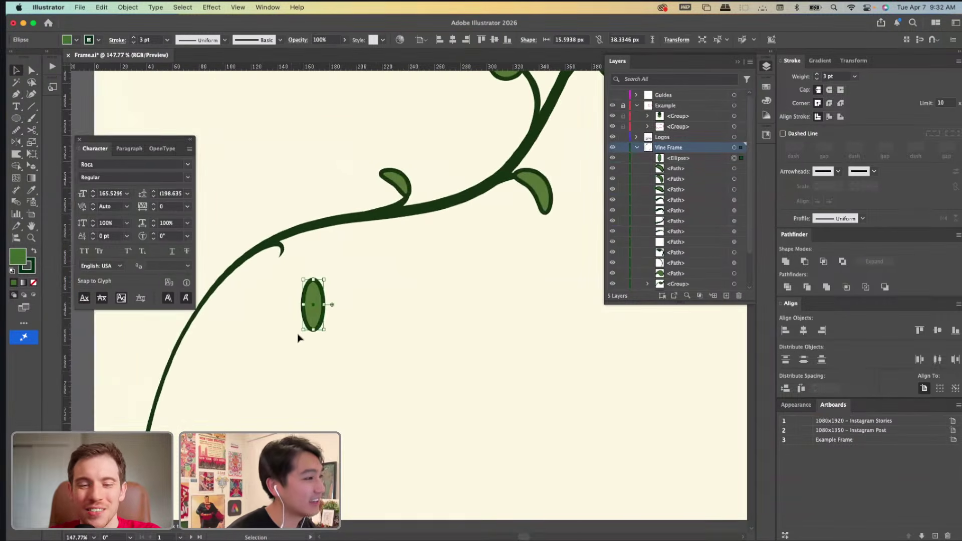
{"action": "mouse_move", "coordinate": [315, 330]}
{"action": "left_mouse_down"}
{"action": "mouse_move", "coordinate": [314, 317]}
{"action": "mouse_move", "coordinate": [341, 307]}
{"action": "mouse_move", "coordinate": [329, 329]}
{"action": "mouse_move", "coordinate": [316, 208]}
{"action": "mouse_move", "coordinate": [299, 190]}
{"action": "mouse_move", "coordinate": [290, 204]}
{"action": "left_mouse_up"}
{"action": "left_click", "coordinate": [329, 328]}
{"action": "key", "text": "shift+r"}
{"action": "key", "text": "v"}
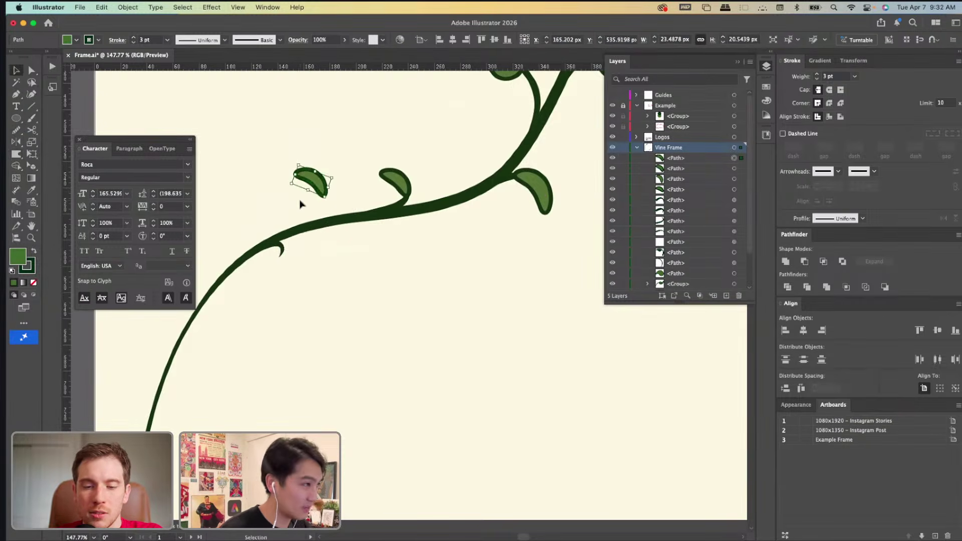
Place the new leaf under the vine's lower stretch, reflected across the horizontal axis and tilted so its base meets the vine.
{"action": "scroll", "coordinate": [323, 223], "scroll_direction": "up", "scroll_amount": 3}
{"action": "left_click_drag", "start_coordinate": [325, 252], "coordinate": [336, 305]}
{"action": "right_click", "coordinate": [356, 300]}
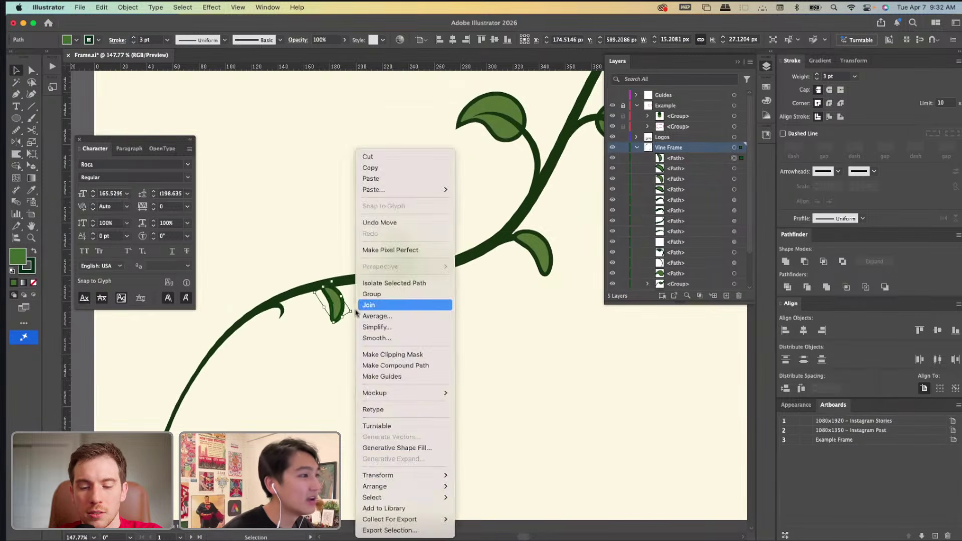
{"action": "mouse_move", "coordinate": [400, 475]}
{"action": "left_click", "coordinate": [475, 475]}
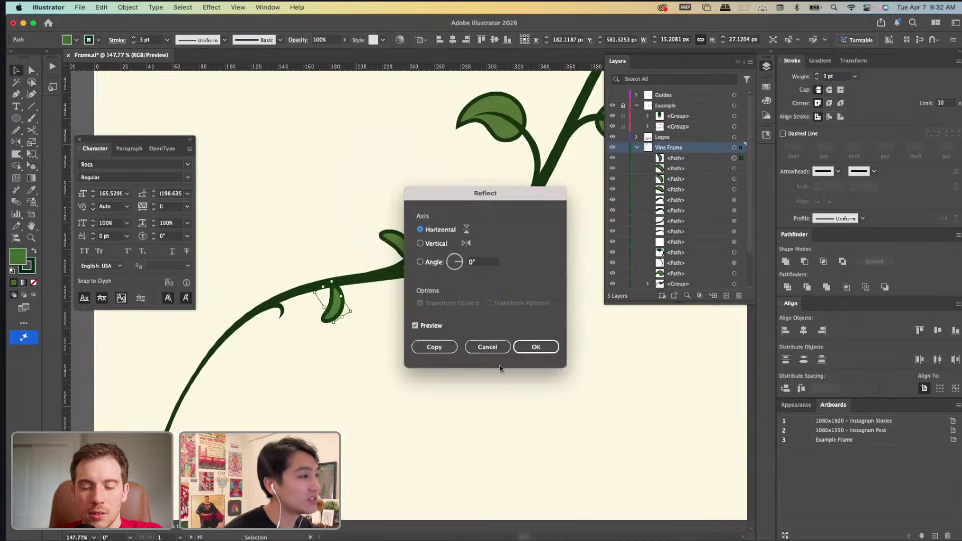
{"action": "left_click", "coordinate": [525, 350]}
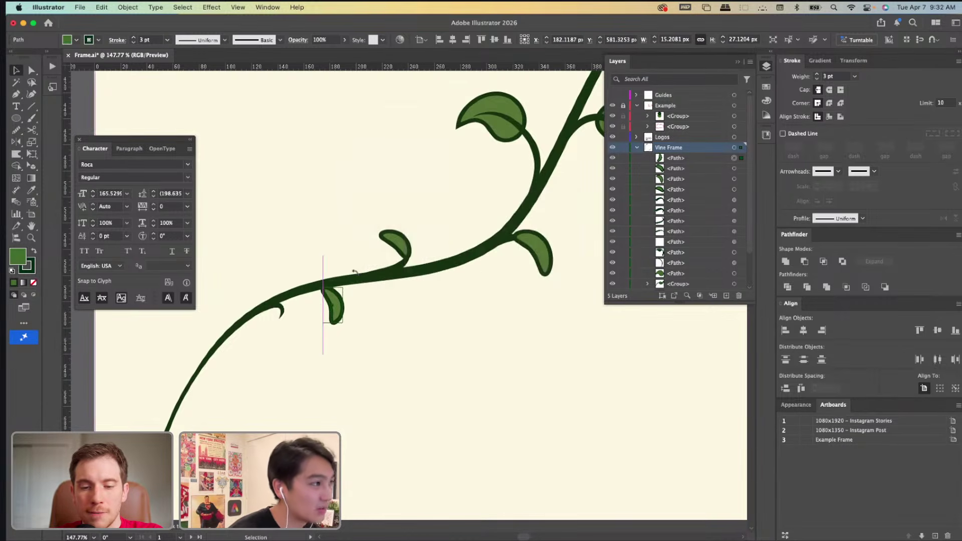
{"action": "left_click_drag", "start_coordinate": [335, 319], "coordinate": [336, 315]}
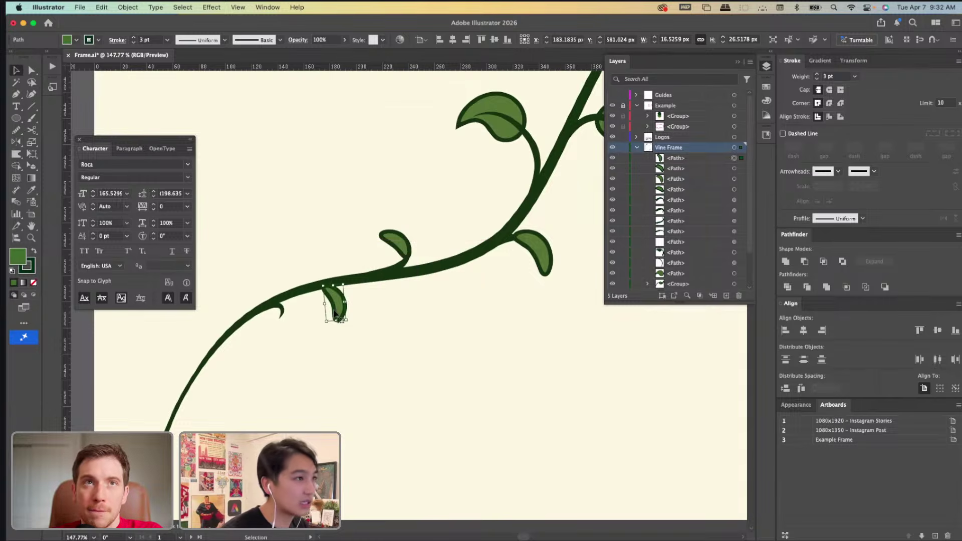
Nudge the larger downward-curving leaf slightly closer to the vine.
{"action": "scroll", "coordinate": [334, 315], "scroll_direction": "right", "scroll_amount": 5}
{"action": "left_click", "coordinate": [427, 251]}
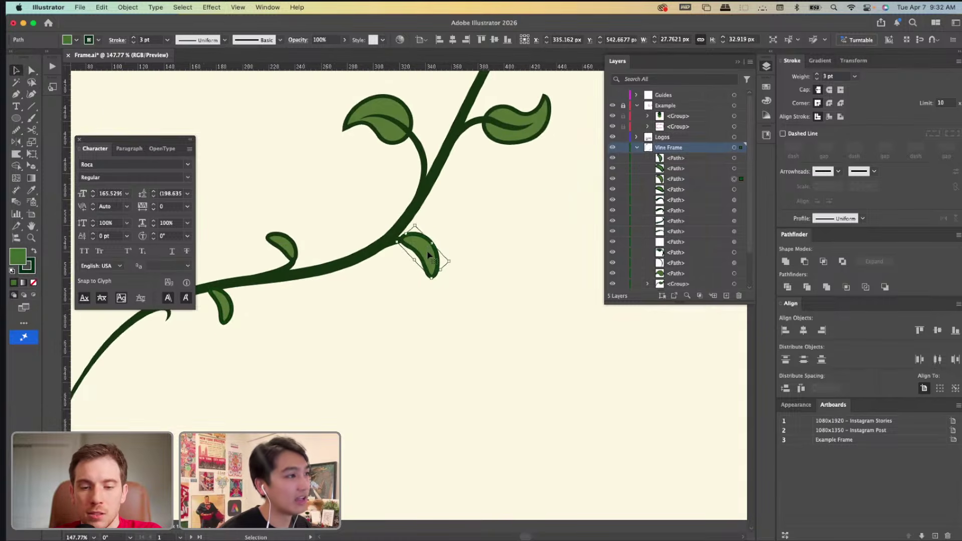
{"action": "left_click_drag", "start_coordinate": [428, 253], "coordinate": [423, 252]}
{"action": "left_click", "coordinate": [284, 307]}
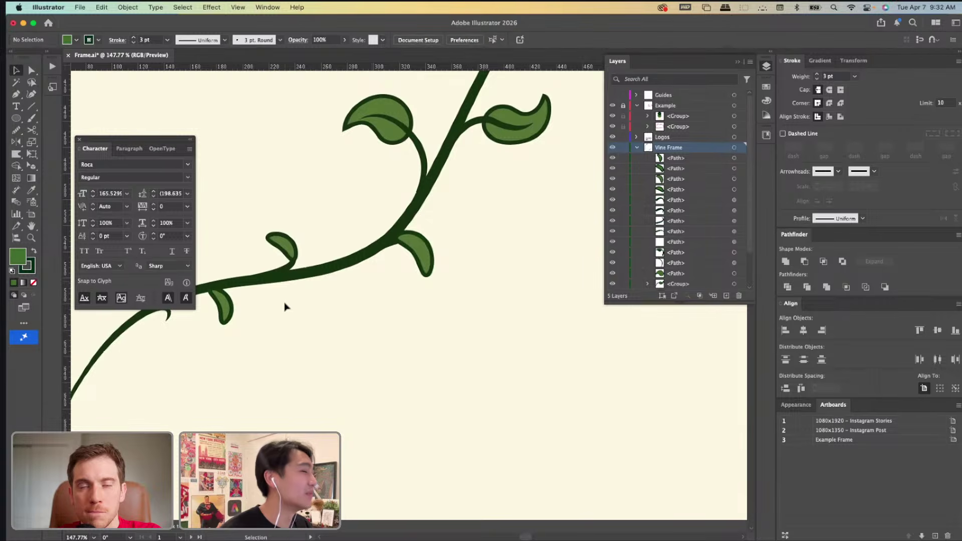
{"action": "scroll", "coordinate": [284, 306], "scroll_direction": "down", "scroll_amount": 5}
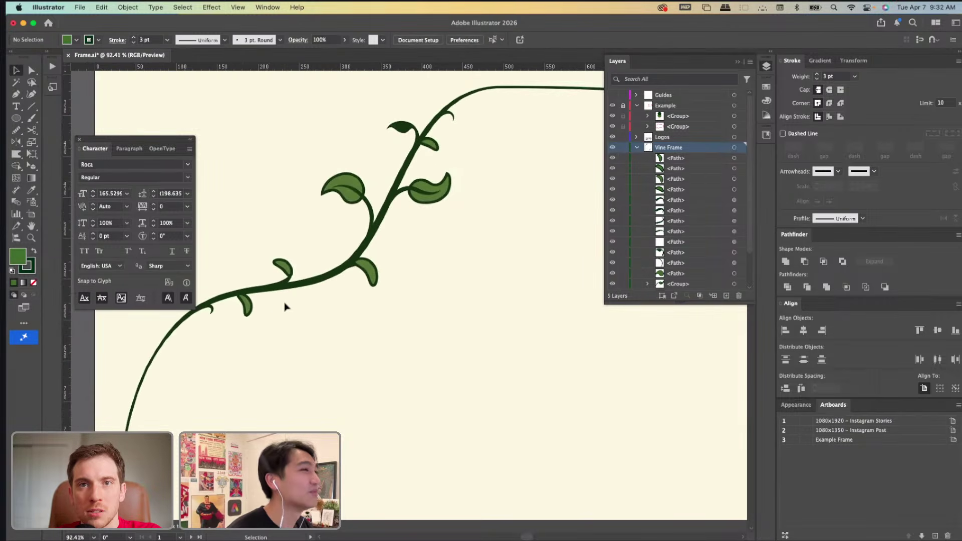
Duplicate the small leaf under the vine and rotate the copy into place on the outer side near the vine's top bend.
{"action": "left_click", "coordinate": [245, 308]}
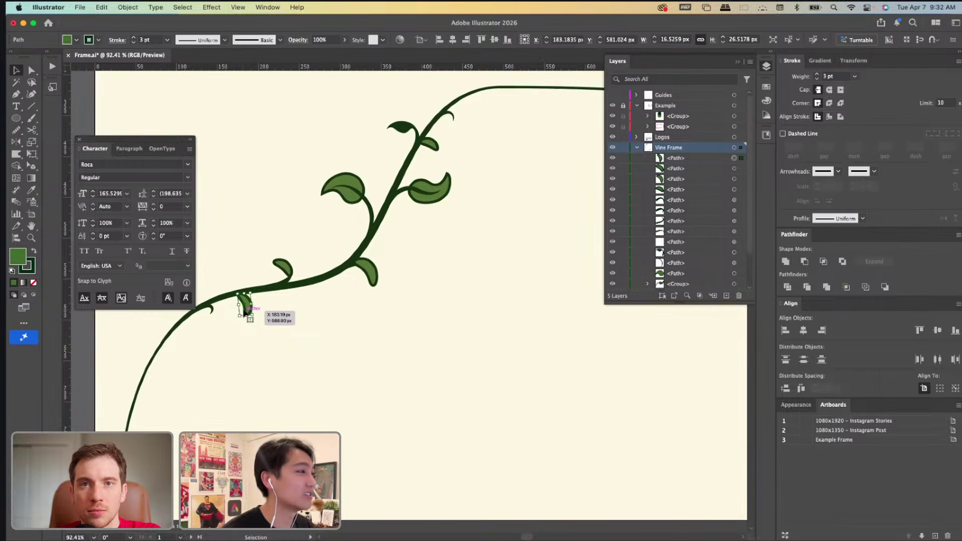
{"action": "scroll", "coordinate": [245, 309], "scroll_direction": "up", "scroll_amount": 4}
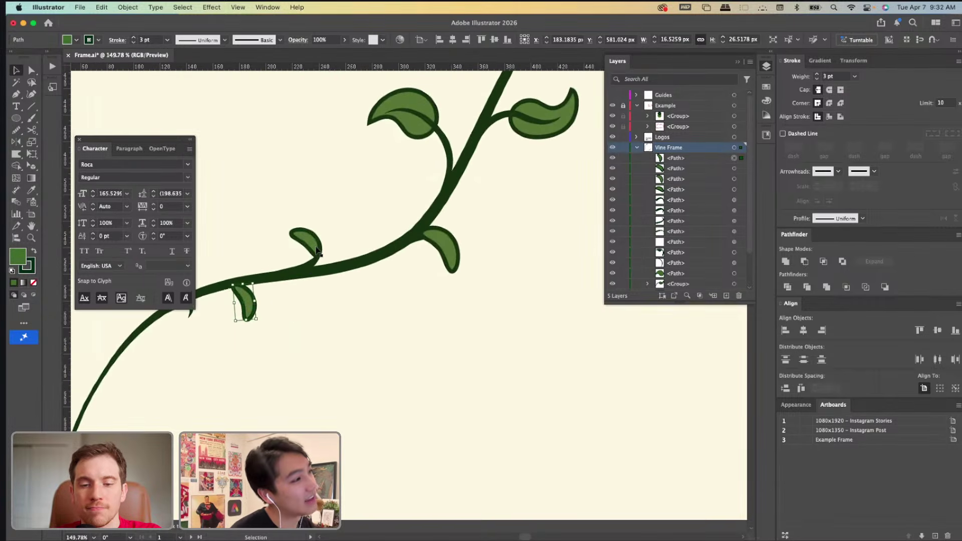
{"action": "scroll", "coordinate": [317, 251], "scroll_direction": "up", "scroll_amount": 3}
{"action": "scroll", "coordinate": [316, 251], "scroll_direction": "up", "scroll_amount": 1}
{"action": "scroll", "coordinate": [316, 271], "scroll_direction": "down", "scroll_amount": 8}
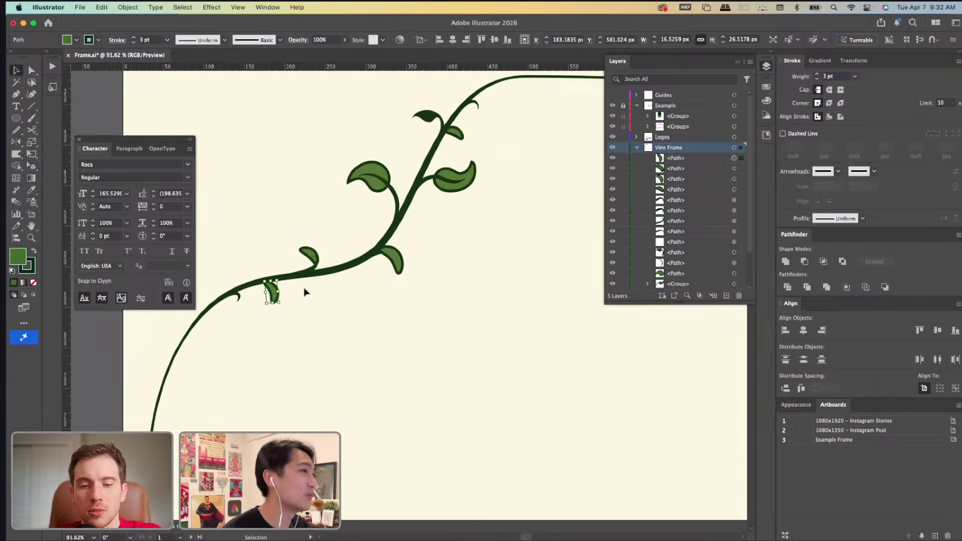
{"action": "left_click", "coordinate": [298, 309]}
{"action": "scroll", "coordinate": [301, 307], "scroll_direction": "down", "scroll_amount": 2}
{"action": "scroll", "coordinate": [300, 307], "scroll_direction": "down", "scroll_amount": 3}
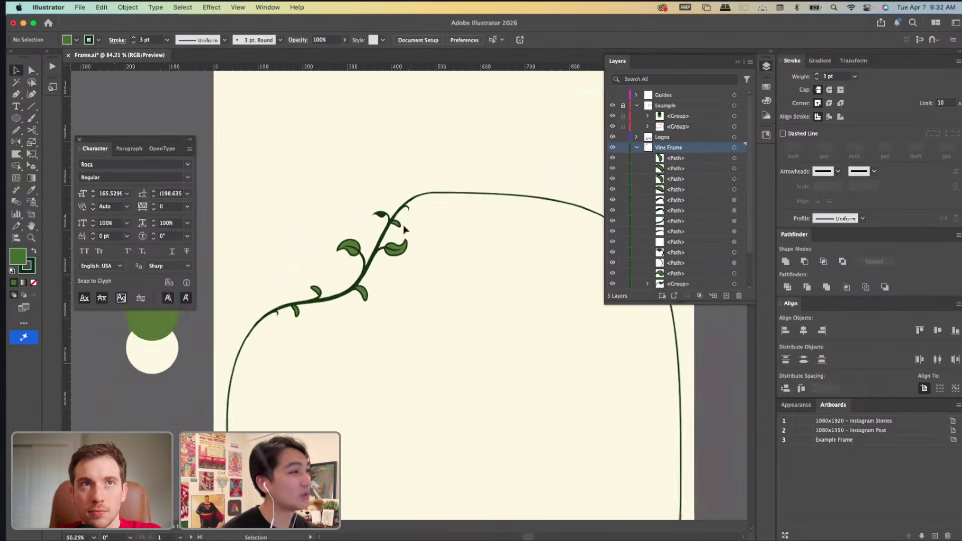
{"action": "scroll", "coordinate": [409, 214], "scroll_direction": "up", "scroll_amount": 10}
{"action": "left_click", "coordinate": [416, 275]}
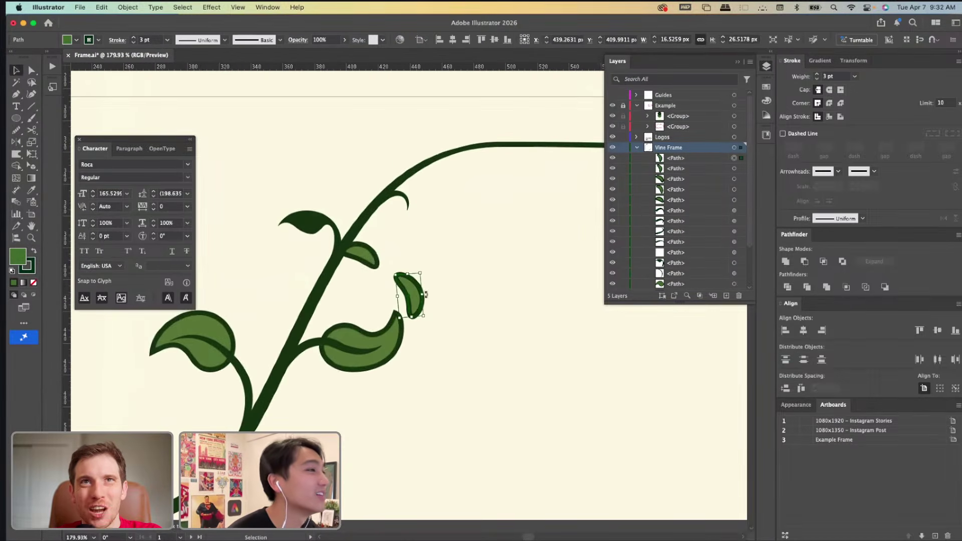
{"action": "left_click_drag", "start_coordinate": [425, 294], "coordinate": [401, 175]}
{"action": "left_click", "coordinate": [451, 208]}
{"action": "scroll", "coordinate": [449, 209], "scroll_direction": "down", "scroll_amount": 4}
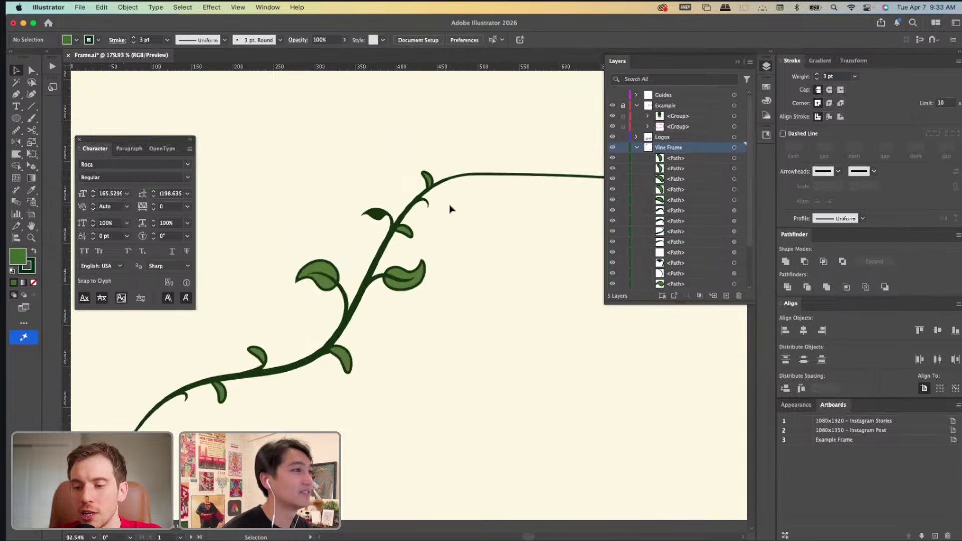
Draw a curved stem about 39 by 41 px with the Pen tool, branching inward from the vine's lower-right bend.
{"action": "scroll", "coordinate": [450, 209], "scroll_direction": "down", "scroll_amount": 3}
{"action": "scroll", "coordinate": [449, 206], "scroll_direction": "down", "scroll_amount": 2}
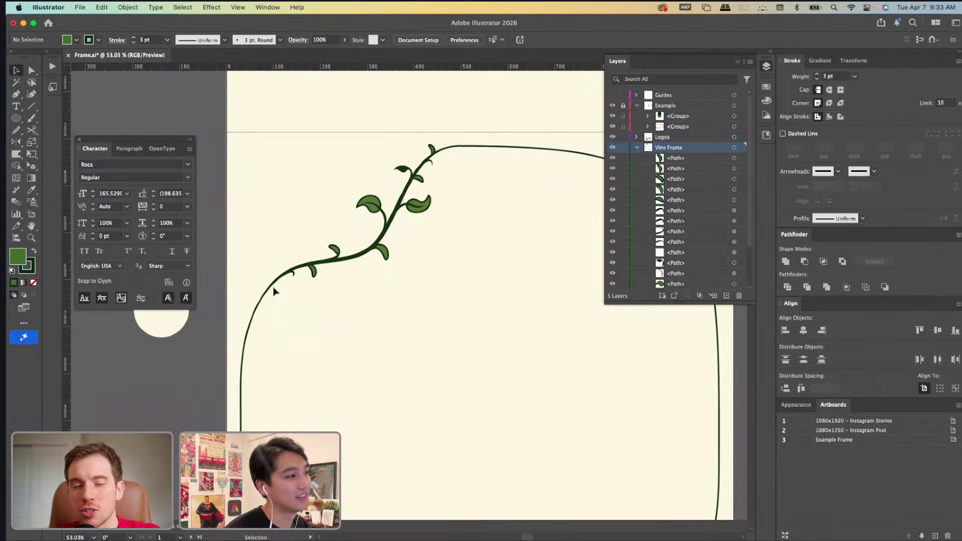
{"action": "scroll", "coordinate": [274, 290], "scroll_direction": "down", "scroll_amount": 4}
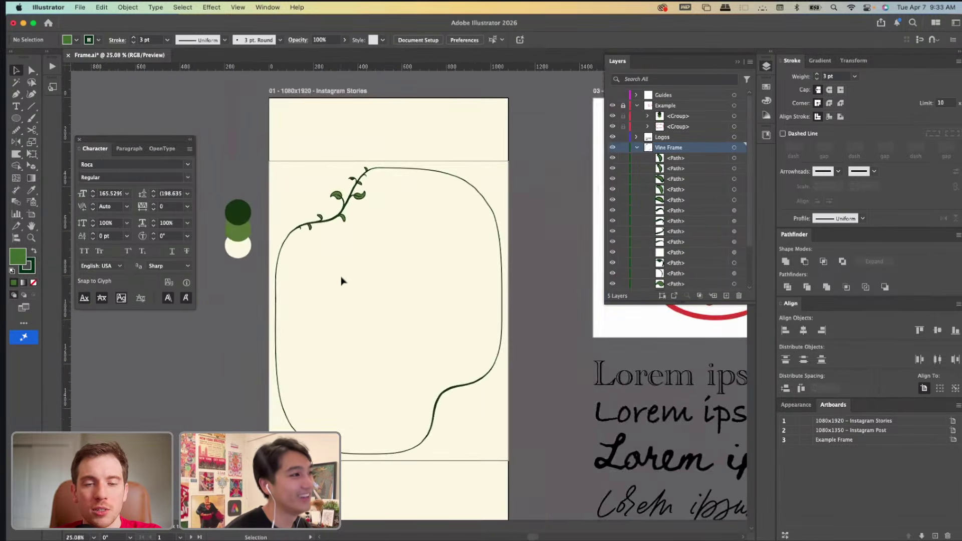
{"action": "scroll", "coordinate": [431, 430], "scroll_direction": "up", "scroll_amount": 3}
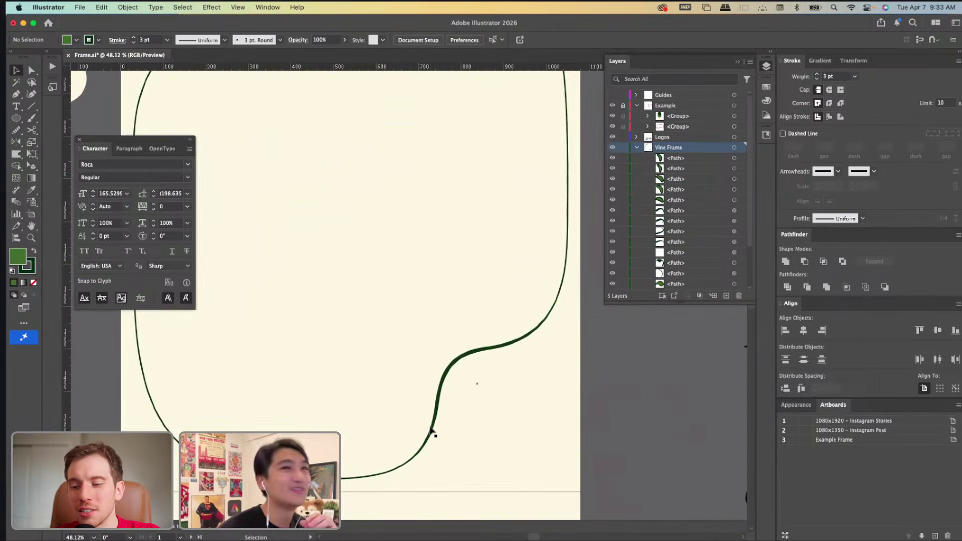
{"action": "scroll", "coordinate": [430, 429], "scroll_direction": "up", "scroll_amount": 2}
{"action": "key", "text": "p"}
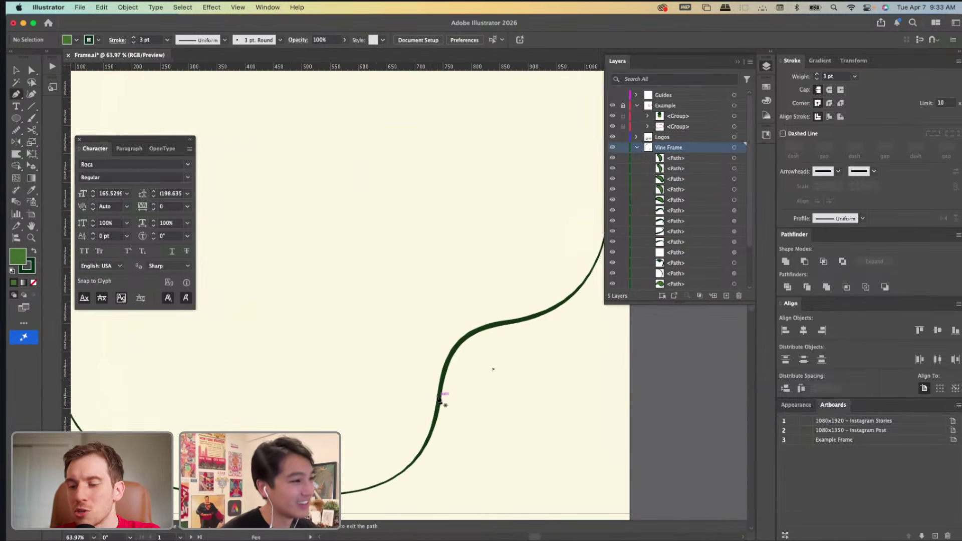
{"action": "left_click", "coordinate": [433, 426]}
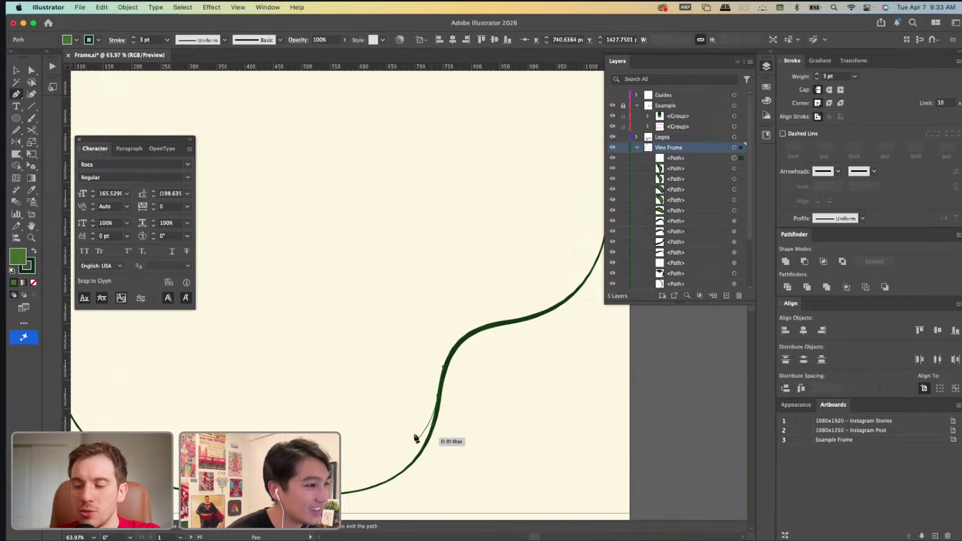
{"action": "left_click_drag", "start_coordinate": [416, 409], "coordinate": [415, 397]}
{"action": "key", "text": "v"}
{"action": "left_click", "coordinate": [464, 423]}
{"action": "scroll", "coordinate": [451, 422], "scroll_direction": "down", "scroll_amount": 4}
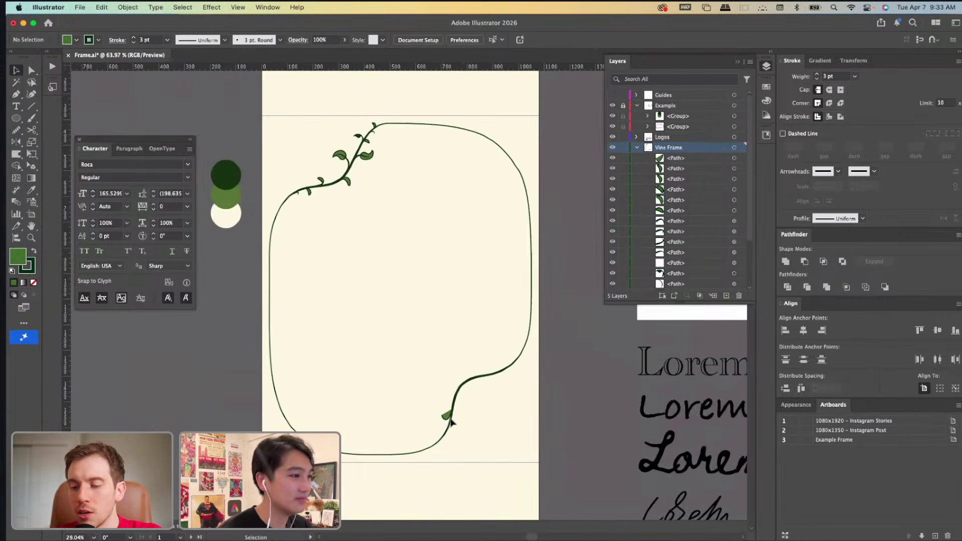
Sample the unfilled, tapered stroke style of the small bare stem on the upper-left vine onto the new stem.
{"action": "left_click", "coordinate": [447, 415]}
{"action": "scroll", "coordinate": [448, 416], "scroll_direction": "up", "scroll_amount": 2}
{"action": "key", "text": "i"}
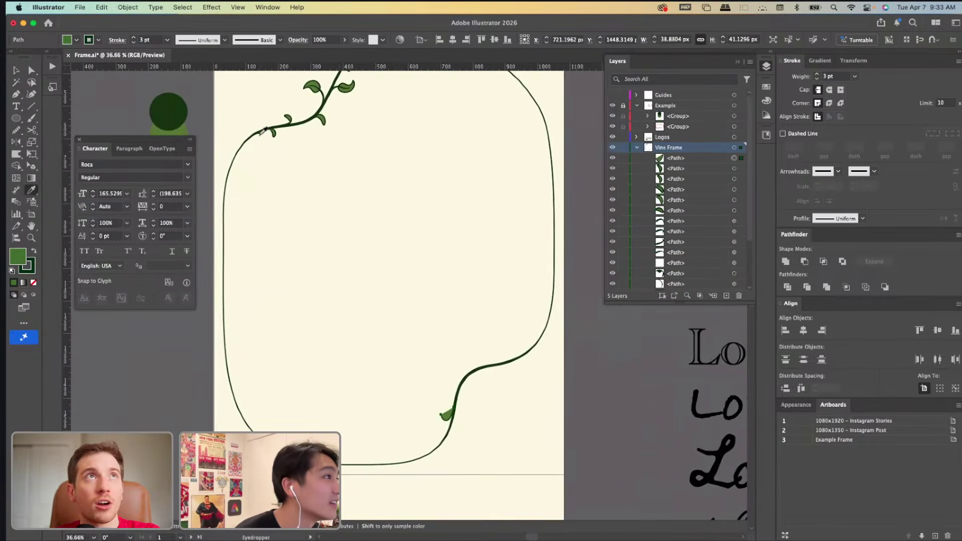
{"action": "left_click", "coordinate": [260, 131]}
{"action": "scroll", "coordinate": [458, 403], "scroll_direction": "up", "scroll_amount": 3}
{"action": "key", "text": "v"}
{"action": "left_click", "coordinate": [477, 413]}
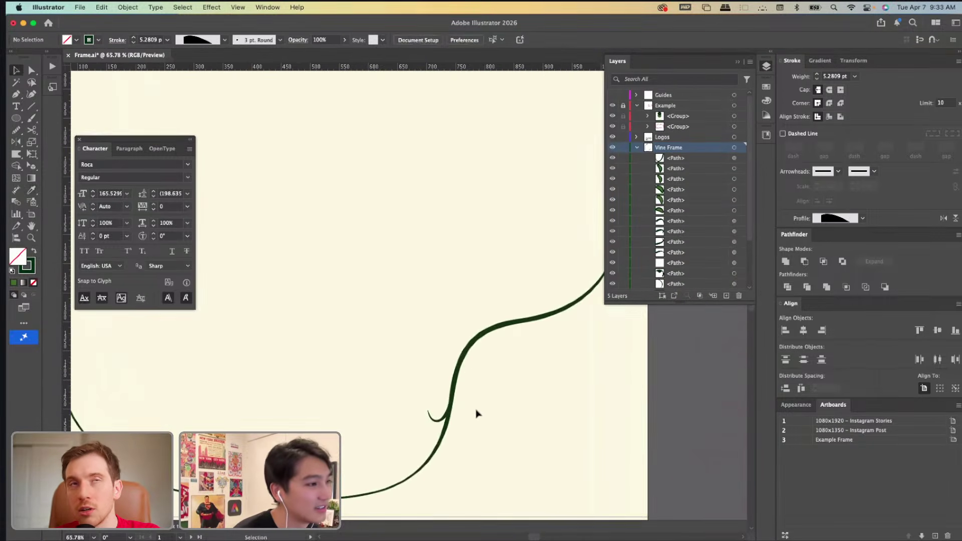
Reshape the small stem at the lower-right bend into an S-curve by adjusting its tip handle and moving the tip slightly outward.
{"action": "scroll", "coordinate": [477, 414], "scroll_direction": "down", "scroll_amount": 3}
{"action": "scroll", "coordinate": [476, 412], "scroll_direction": "up", "scroll_amount": 5}
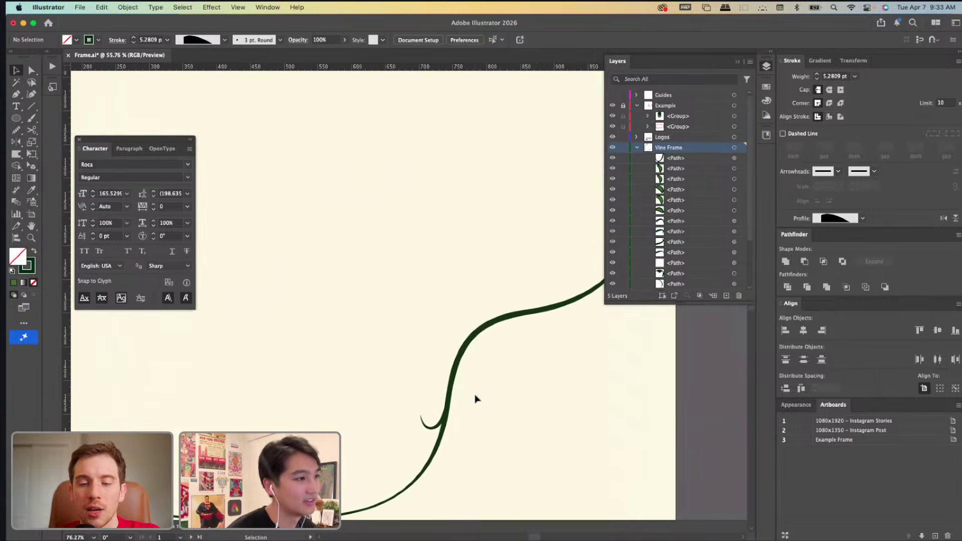
{"action": "scroll", "coordinate": [471, 399], "scroll_direction": "down", "scroll_amount": 1}
{"action": "scroll", "coordinate": [468, 400], "scroll_direction": "up", "scroll_amount": 2}
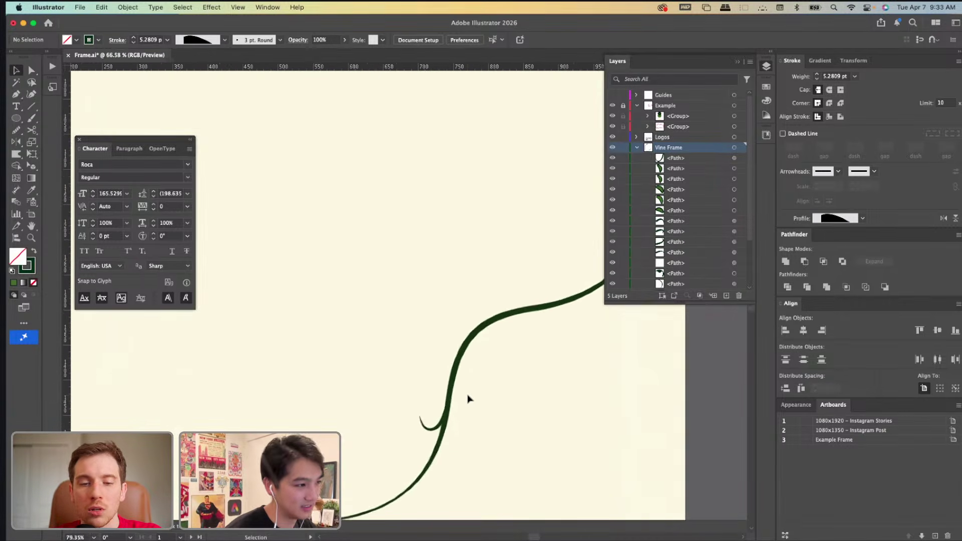
{"action": "key", "text": "a"}
{"action": "left_click", "coordinate": [420, 419]}
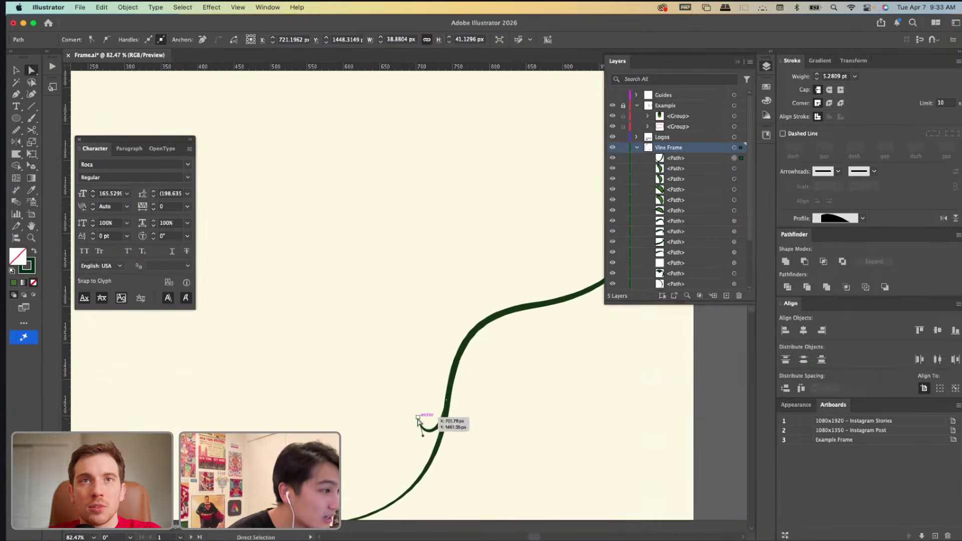
{"action": "left_click_drag", "start_coordinate": [412, 399], "coordinate": [435, 385]}
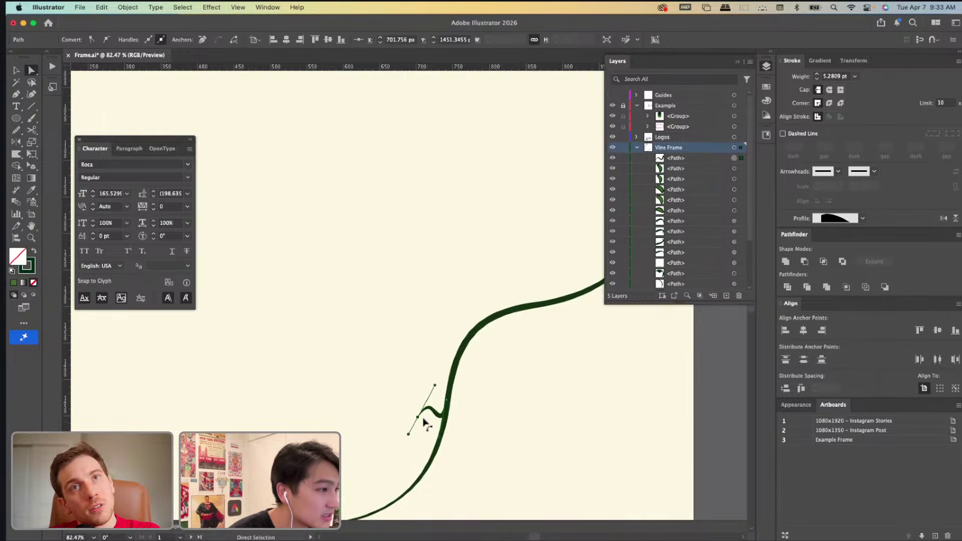
{"action": "left_click_drag", "start_coordinate": [417, 417], "coordinate": [407, 417]}
{"action": "left_click", "coordinate": [507, 435]}
Draw a tendril about 249 by 86 px with the Pencil tool, branching outward from the lower-right bend and ending in a curl.
{"action": "scroll", "coordinate": [507, 434], "scroll_direction": "down", "scroll_amount": 5}
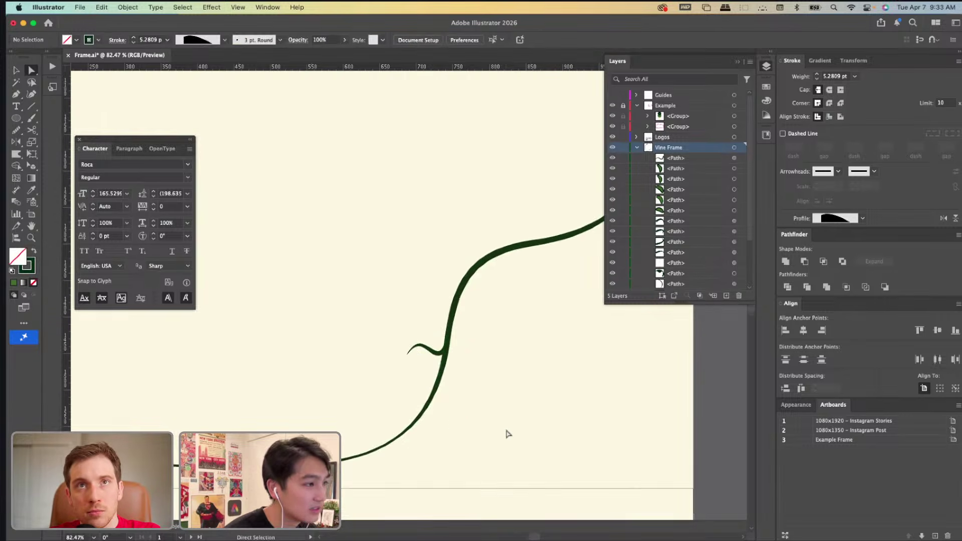
{"action": "scroll", "coordinate": [506, 434], "scroll_direction": "right", "scroll_amount": 3}
{"action": "key", "text": "n"}
{"action": "scroll", "coordinate": [404, 283], "scroll_direction": "up", "scroll_amount": 3}
{"action": "scroll", "coordinate": [376, 300], "scroll_direction": "right", "scroll_amount": 2}
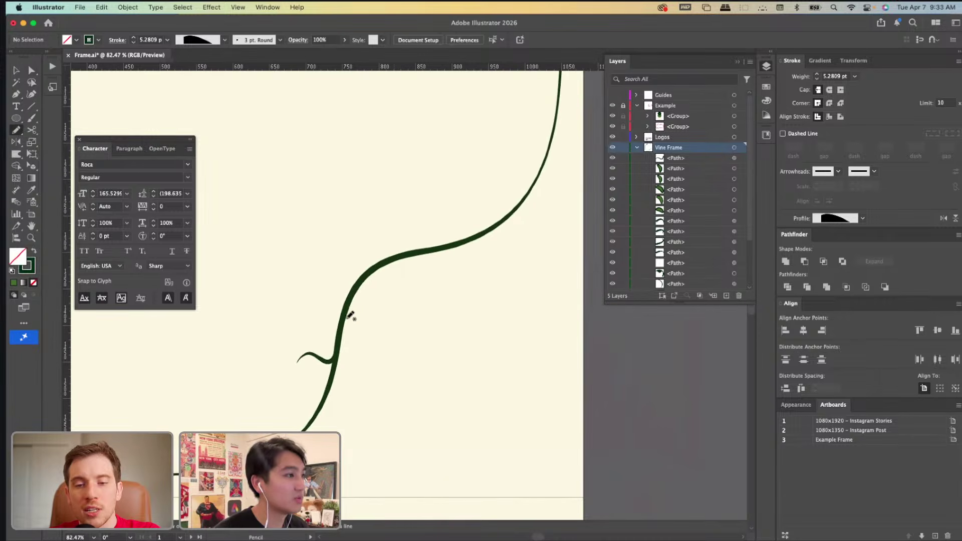
{"action": "mouse_move", "coordinate": [417, 292]}
{"action": "left_mouse_down"}
{"action": "mouse_move", "coordinate": [462, 312]}
{"action": "mouse_move", "coordinate": [508, 306]}
{"action": "mouse_move", "coordinate": [523, 291]}
{"action": "mouse_move", "coordinate": [523, 265]}
{"action": "mouse_move", "coordinate": [503, 262]}
{"action": "mouse_move", "coordinate": [498, 280]}
{"action": "mouse_move", "coordinate": [516, 288]}
{"action": "left_mouse_up"}
{"action": "key", "text": "v"}
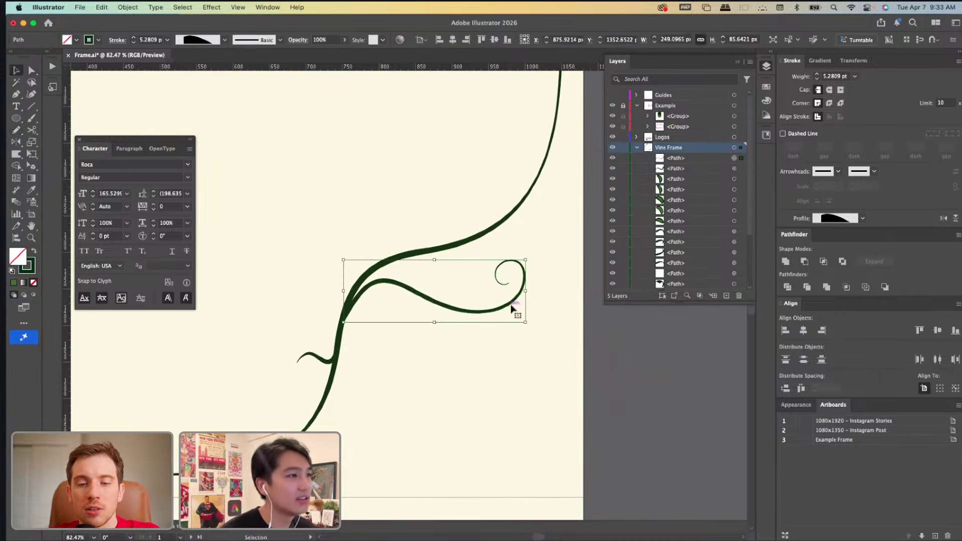
Shift the tendril's base anchor toward the outer edge of the vine and adjust its handle to follow the vine.
{"action": "left_click", "coordinate": [356, 326]}
{"action": "key", "text": "a"}
{"action": "left_click", "coordinate": [345, 327]}
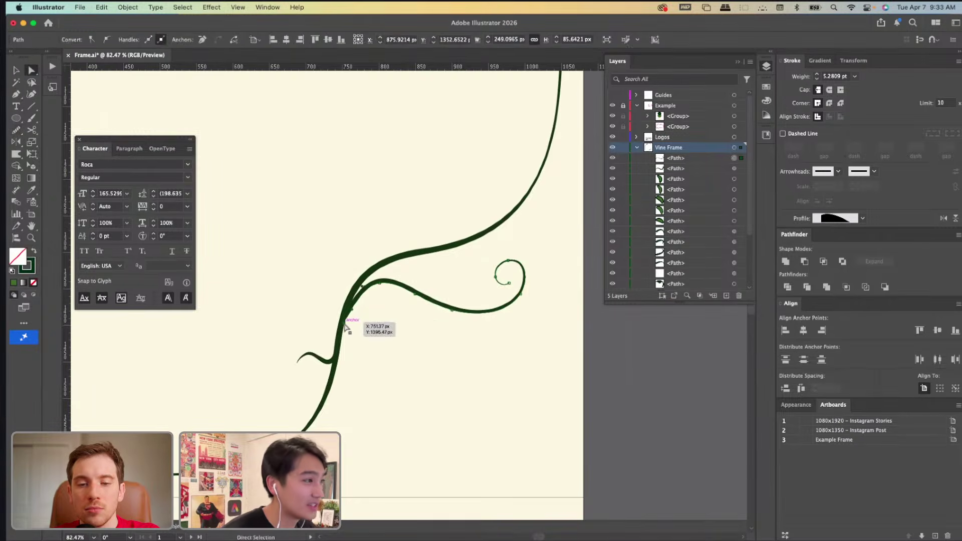
{"action": "scroll", "coordinate": [344, 328], "scroll_direction": "up", "scroll_amount": 1}
{"action": "scroll", "coordinate": [345, 329], "scroll_direction": "up", "scroll_amount": 5}
{"action": "left_click_drag", "start_coordinate": [342, 324], "coordinate": [331, 321]}
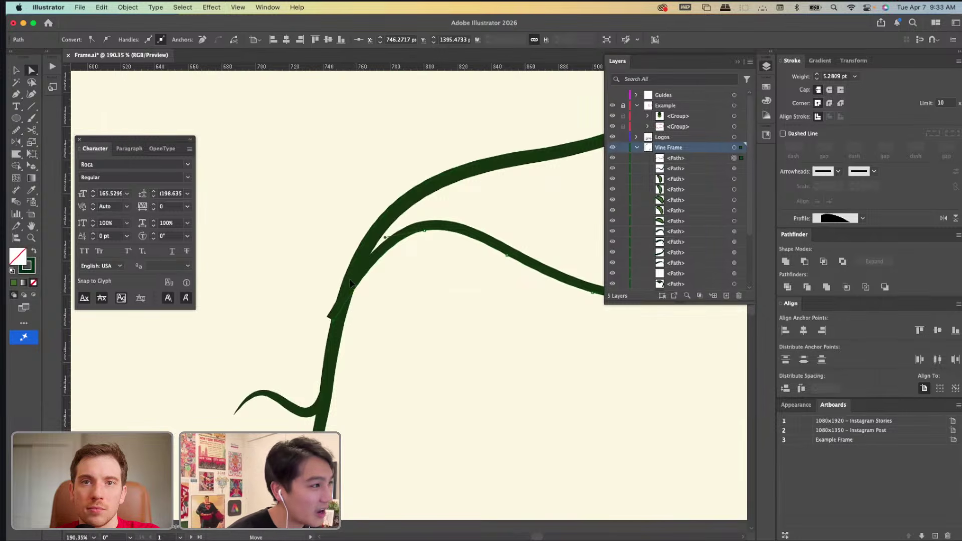
{"action": "left_click_drag", "start_coordinate": [350, 283], "coordinate": [343, 269]}
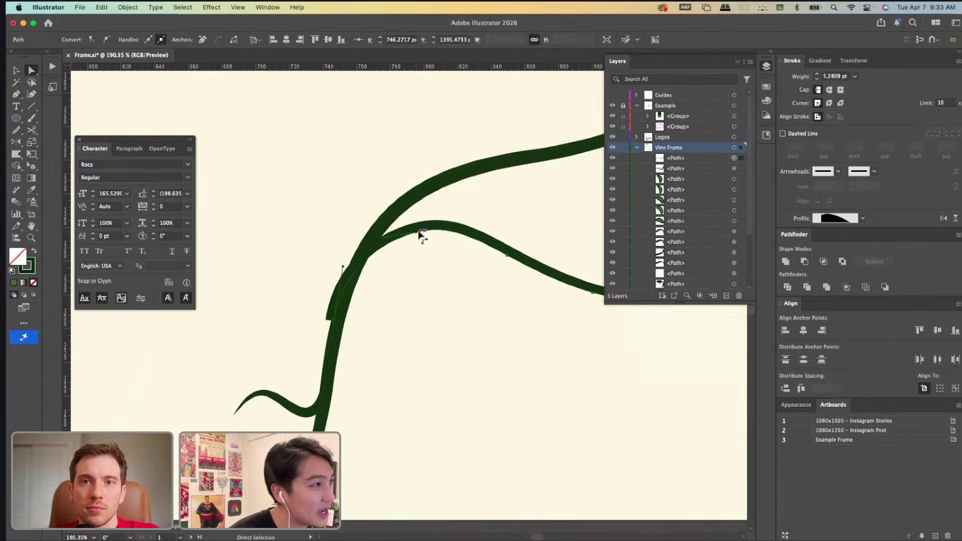
{"action": "left_click", "coordinate": [387, 241]}
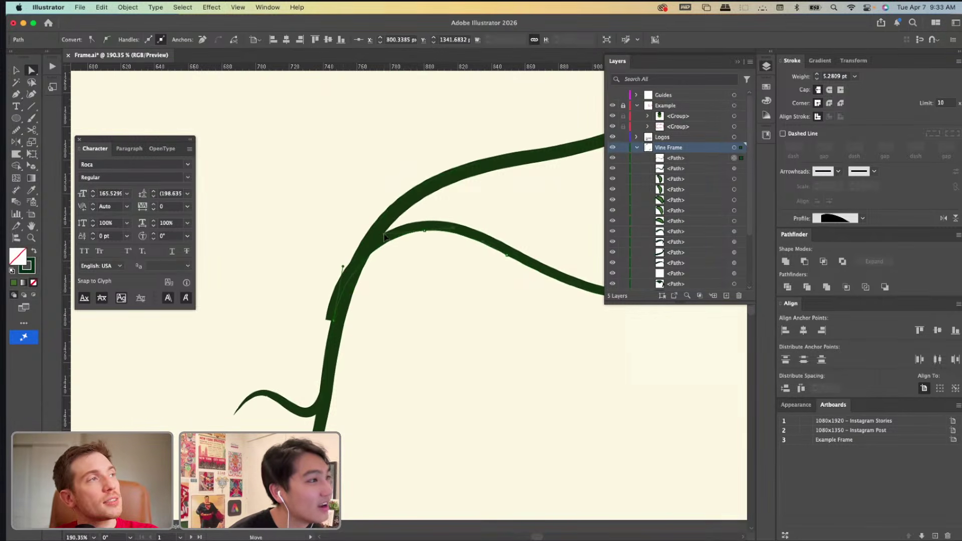
{"action": "right_click", "coordinate": [352, 306]}
{"action": "left_click", "coordinate": [383, 283]}
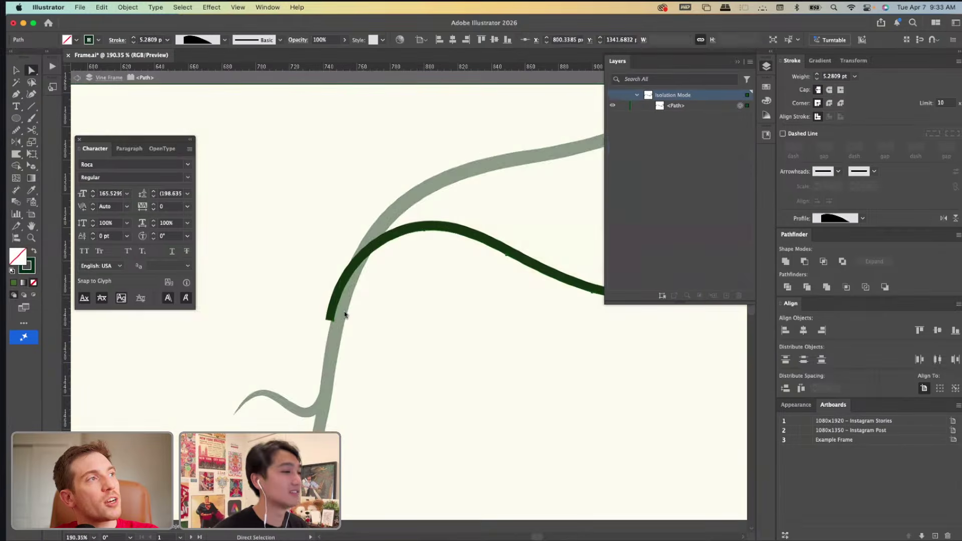
{"action": "key", "text": "v"}
{"action": "key", "text": "Escape"}
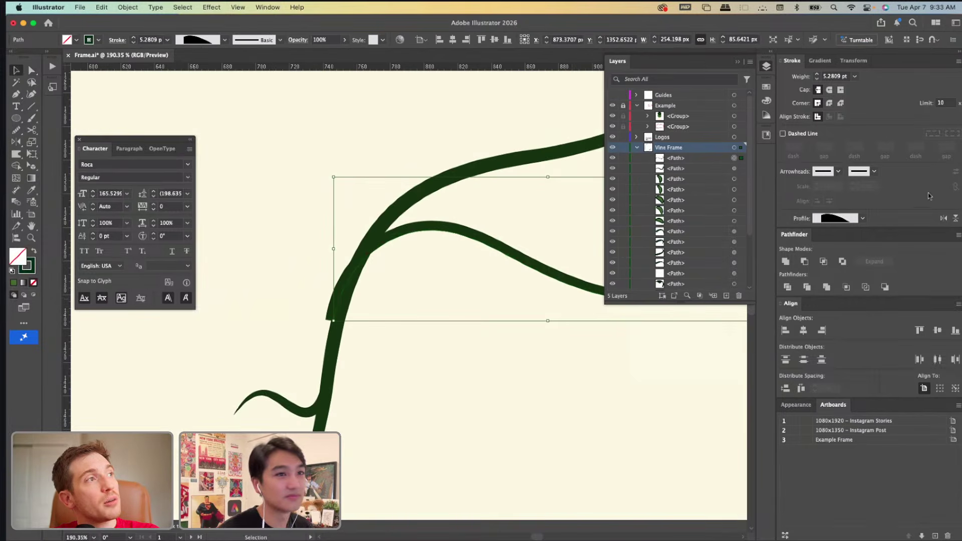
Flip the tendril's width profile across the path and nudge its base anchor onto the vine.
{"action": "left_click", "coordinate": [956, 218]}
{"action": "scroll", "coordinate": [391, 320], "scroll_direction": "right", "scroll_amount": 3}
{"action": "scroll", "coordinate": [391, 320], "scroll_direction": "down", "scroll_amount": 1}
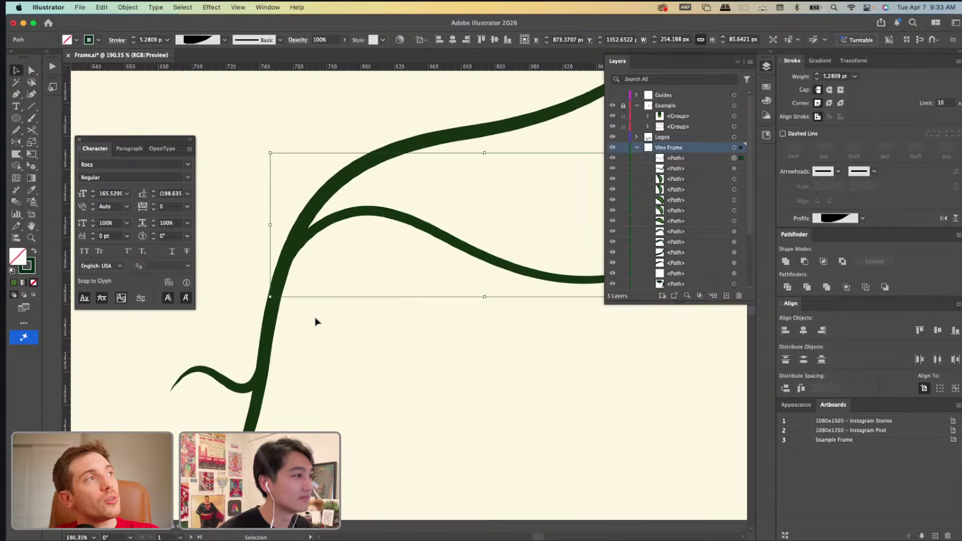
{"action": "key", "text": "a"}
{"action": "left_click", "coordinate": [272, 296]}
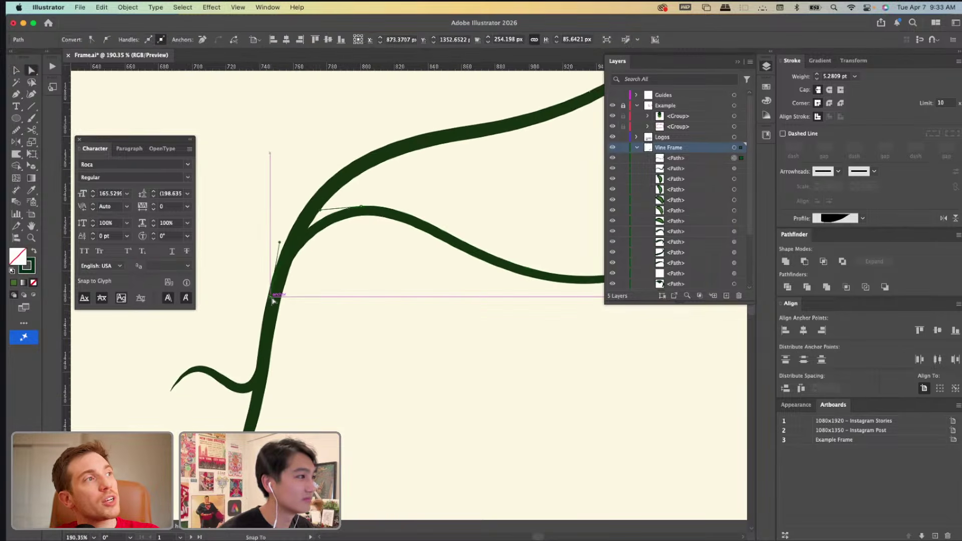
{"action": "left_click", "coordinate": [312, 305]}
{"action": "scroll", "coordinate": [312, 306], "scroll_direction": "down", "scroll_amount": 3}
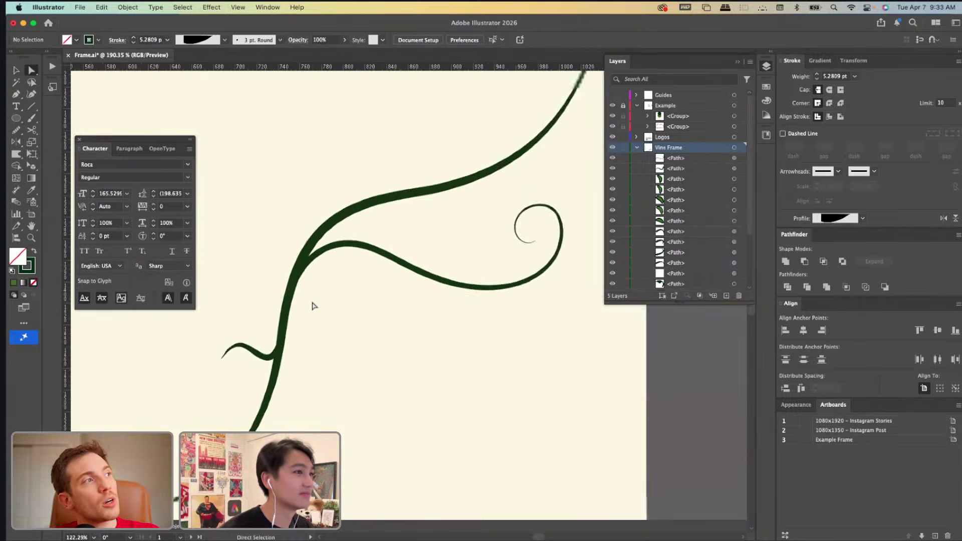
Edit the width point at the curl's inner tip with the Width tool, setting side 1 to 3 px.
{"action": "scroll", "coordinate": [312, 305], "scroll_direction": "down", "scroll_amount": 3}
{"action": "key", "text": "v"}
{"action": "left_click", "coordinate": [470, 260]}
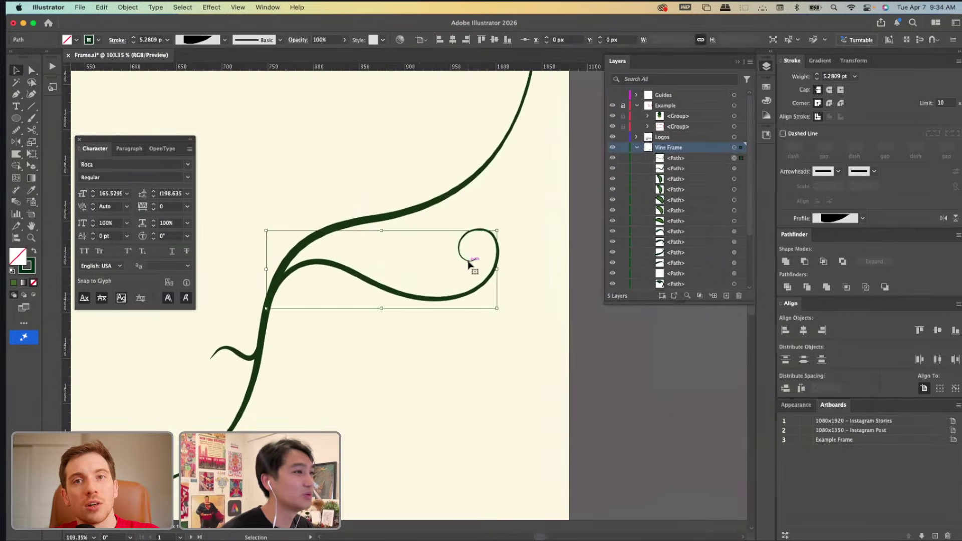
{"action": "scroll", "coordinate": [469, 261], "scroll_direction": "up", "scroll_amount": 4}
{"action": "key", "text": "shift+w"}
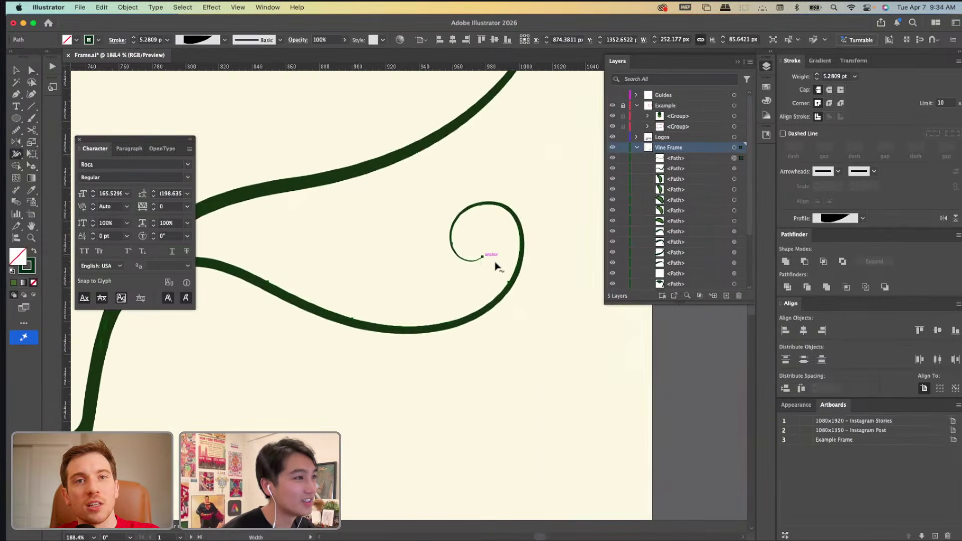
{"action": "double_click", "coordinate": [483, 258]}
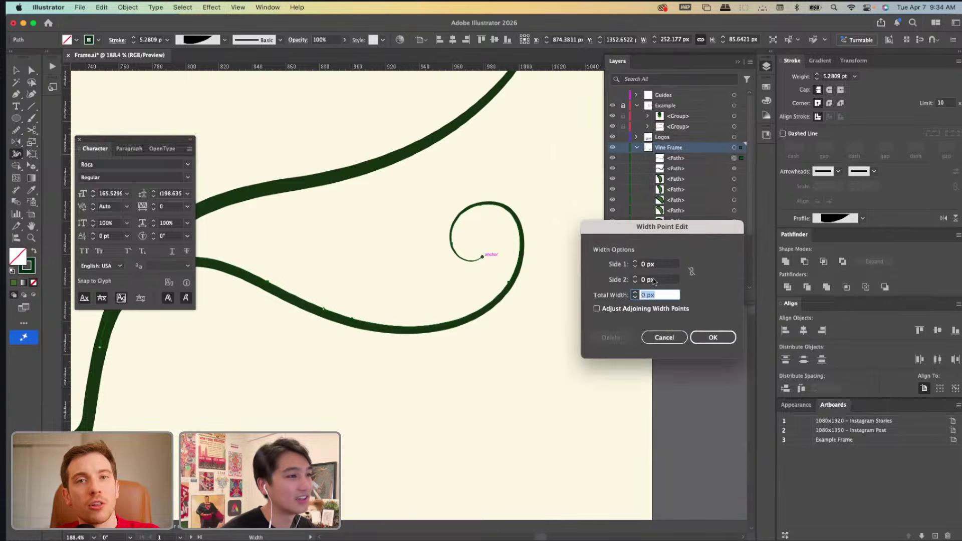
{"action": "left_click", "coordinate": [634, 262]}
{"action": "left_click", "coordinate": [634, 262]}
{"action": "left_click", "coordinate": [712, 337]}
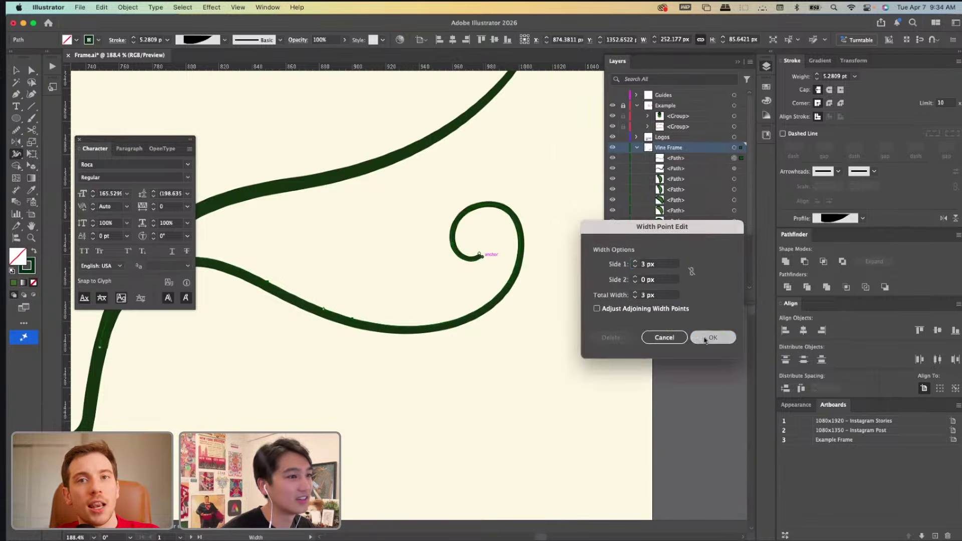
Give the tendril's stroke a round cap and a round join.
{"action": "key", "text": "v"}
{"action": "left_click", "coordinate": [560, 347]}
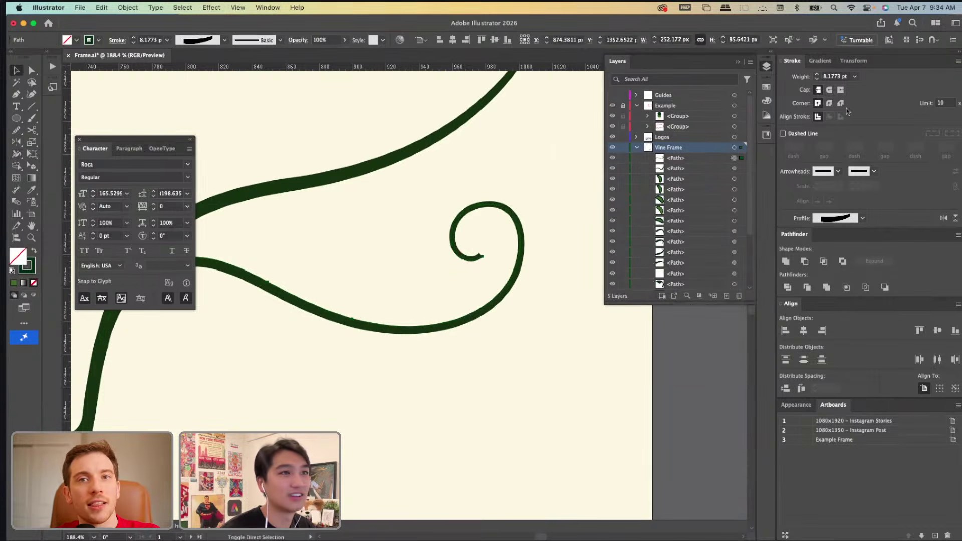
{"action": "left_click", "coordinate": [829, 90]}
{"action": "left_click", "coordinate": [829, 103]}
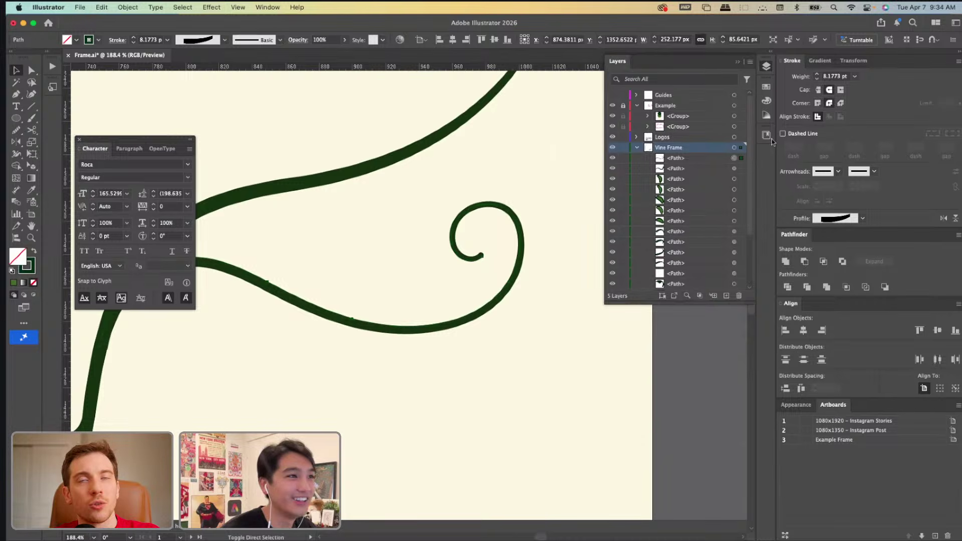
Reduce side 1 of the width point at the curl's tip to 2 px.
{"action": "key", "text": "shift+w"}
{"action": "double_click", "coordinate": [482, 258]}
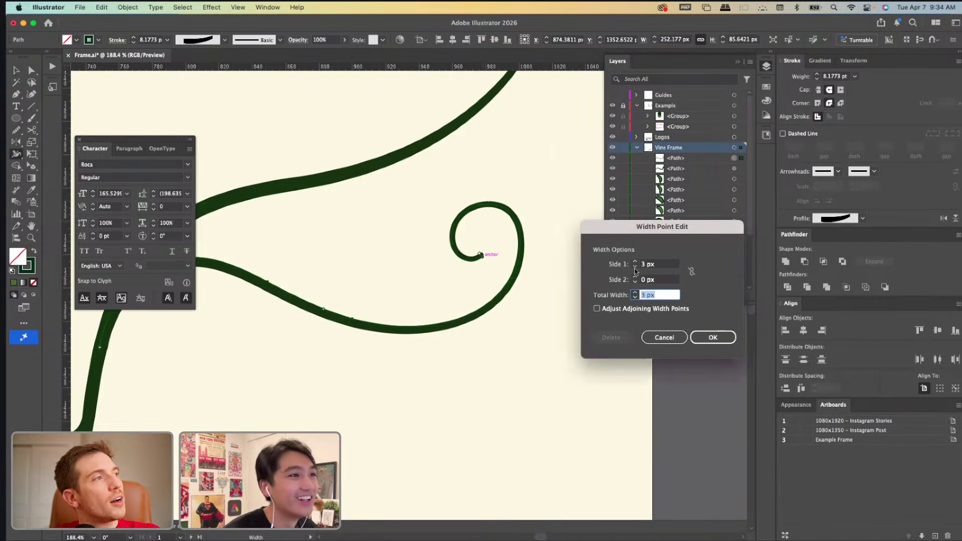
{"action": "left_click", "coordinate": [635, 268]}
{"action": "left_click", "coordinate": [712, 337]}
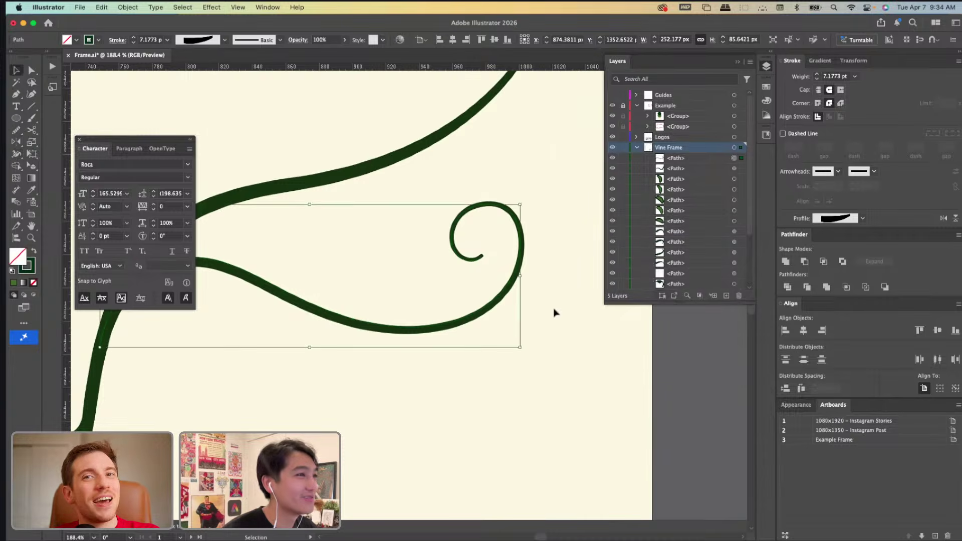
{"action": "left_click", "coordinate": [555, 312]}
{"action": "key", "text": "a"}
{"action": "key", "text": "shift+w"}
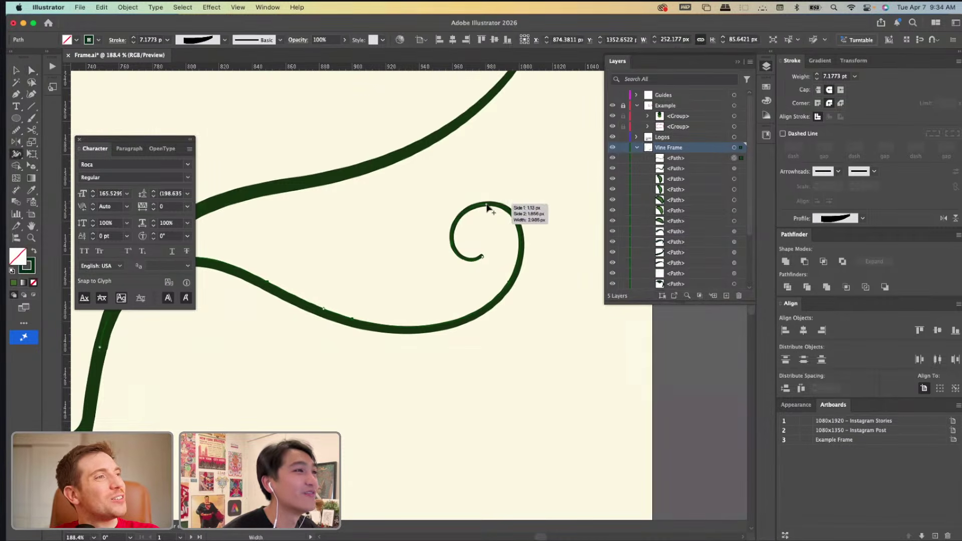
{"action": "double_click", "coordinate": [488, 205]}
{"action": "left_click", "coordinate": [634, 262]}
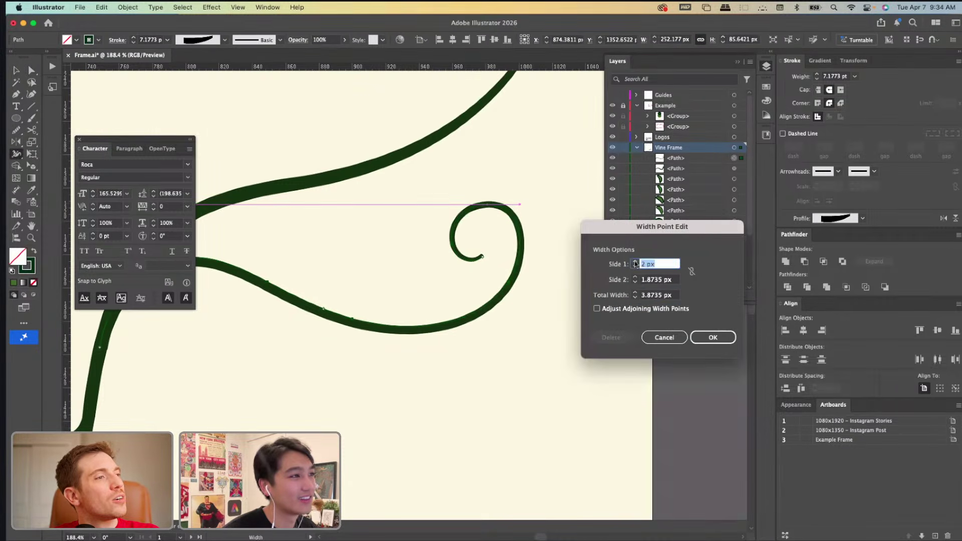
{"action": "left_click", "coordinate": [665, 337]}
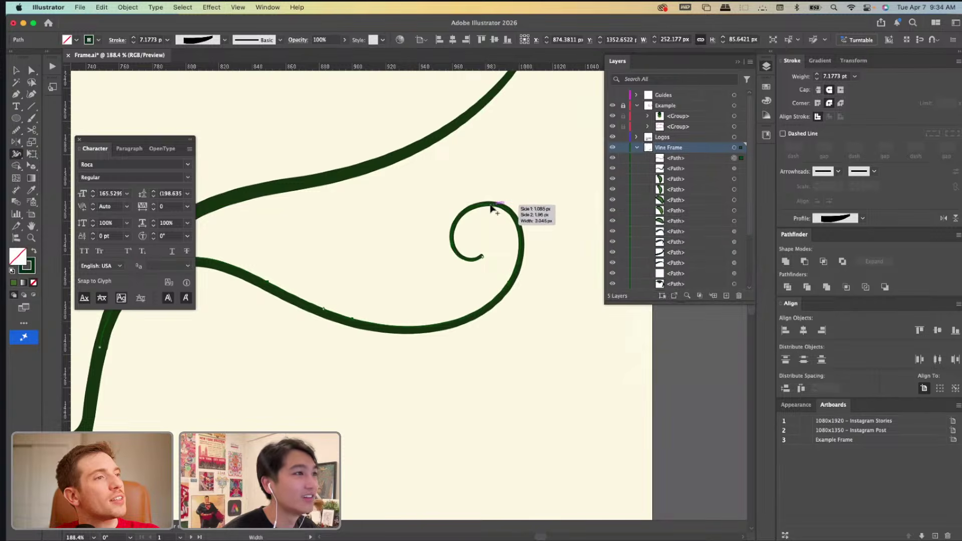
Add a width point at the top of the curl and increase its side 2 width to thicken the stroke there.
{"action": "double_click", "coordinate": [487, 206]}
{"action": "left_click", "coordinate": [635, 278]}
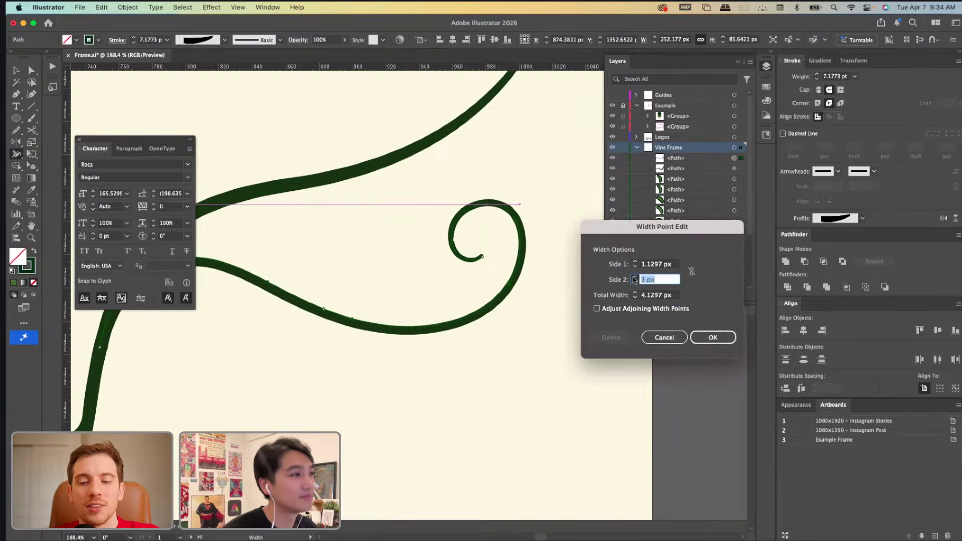
{"action": "left_click", "coordinate": [635, 278]}
{"action": "left_click", "coordinate": [635, 278]}
{"action": "left_click", "coordinate": [713, 337]}
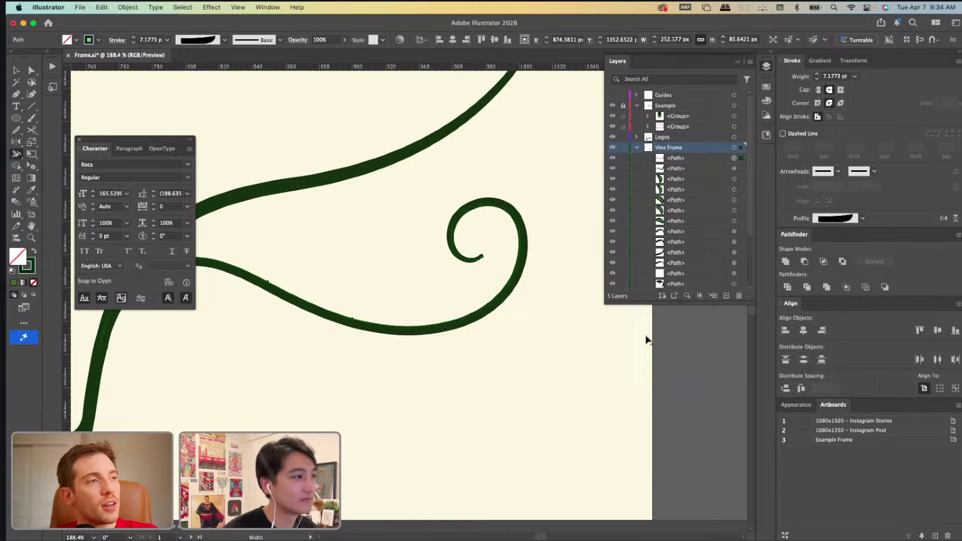
{"action": "key", "text": "v"}
{"action": "left_click", "coordinate": [494, 340]}
Draw a second curled tendril with the Pencil tool, rising from the vine just above the lower-right bend and curling toward the frame's inside.
{"action": "scroll", "coordinate": [486, 339], "scroll_direction": "down", "scroll_amount": 5}
{"action": "scroll", "coordinate": [465, 341], "scroll_direction": "down", "scroll_amount": 3}
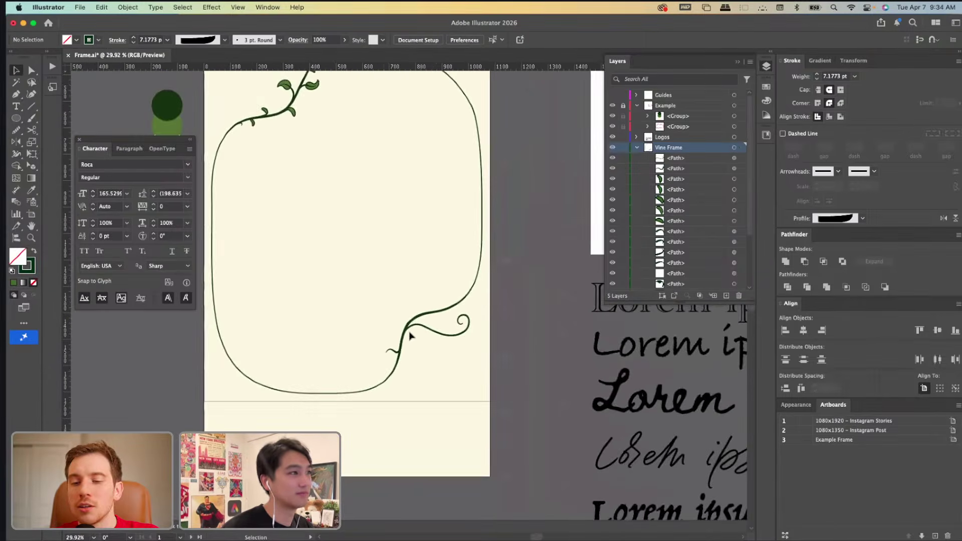
{"action": "scroll", "coordinate": [389, 317], "scroll_direction": "up", "scroll_amount": 2}
{"action": "scroll", "coordinate": [389, 318], "scroll_direction": "left", "scroll_amount": 2}
{"action": "scroll", "coordinate": [450, 326], "scroll_direction": "down", "scroll_amount": 3}
{"action": "scroll", "coordinate": [435, 338], "scroll_direction": "up", "scroll_amount": 2}
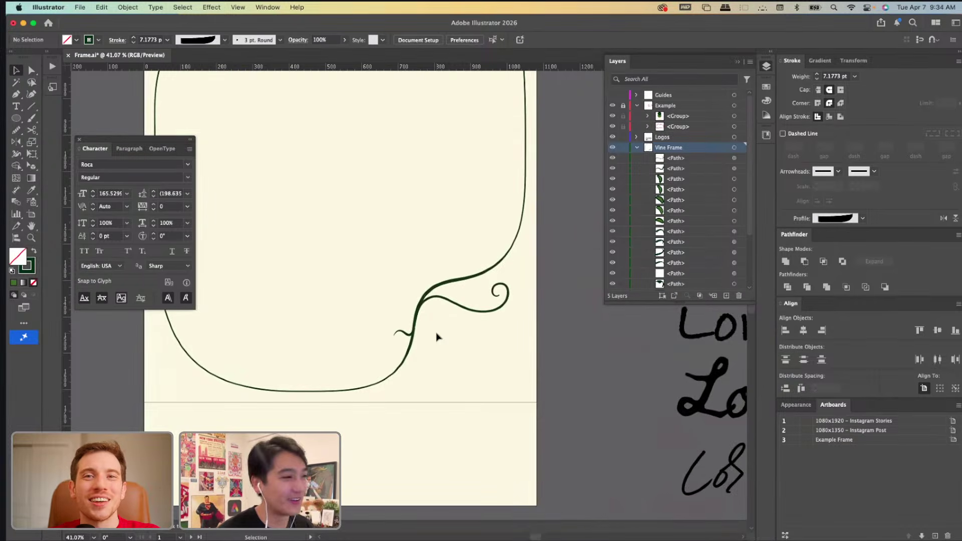
{"action": "scroll", "coordinate": [428, 351], "scroll_direction": "right", "scroll_amount": 2}
{"action": "scroll", "coordinate": [430, 350], "scroll_direction": "up", "scroll_amount": 3}
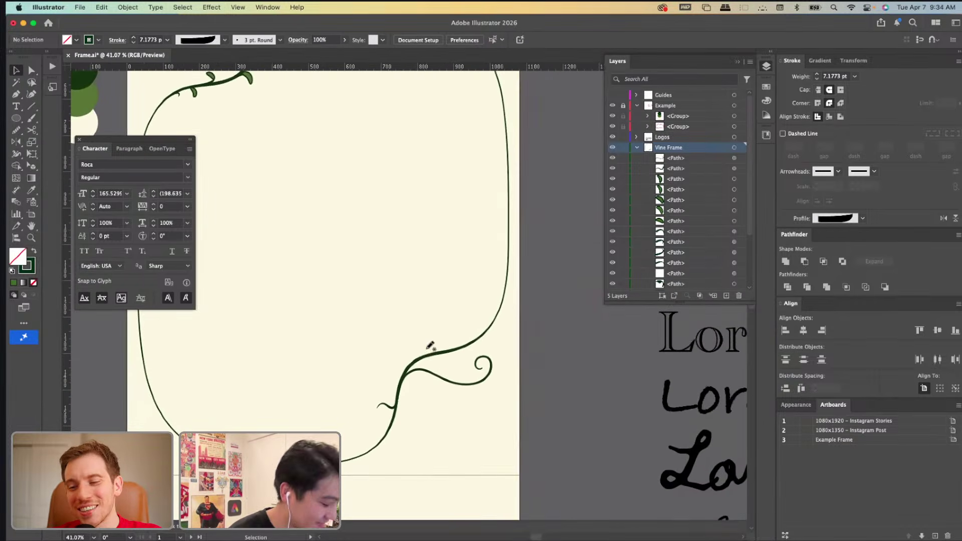
{"action": "key", "text": "n"}
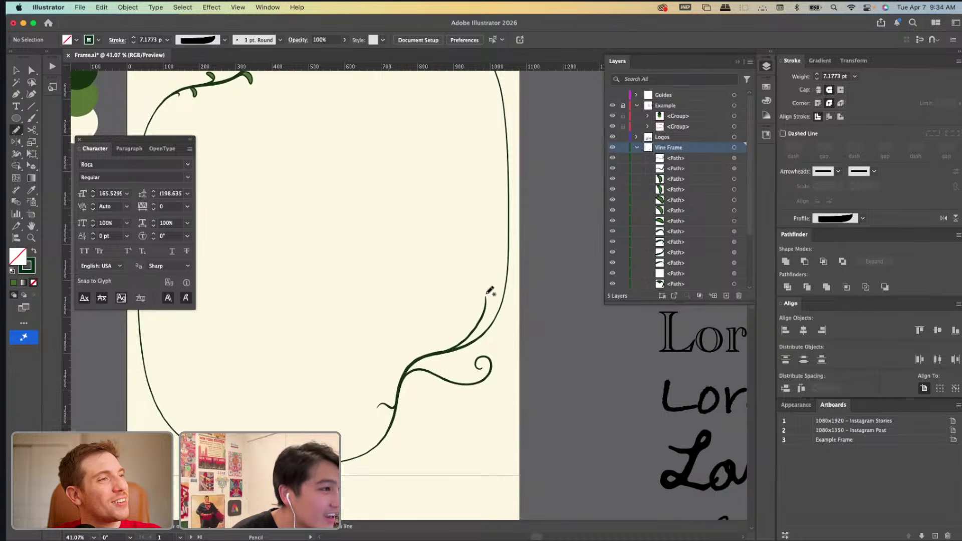
{"action": "mouse_move", "coordinate": [486, 295]}
{"action": "left_mouse_down"}
{"action": "mouse_move", "coordinate": [476, 276]}
{"action": "mouse_move", "coordinate": [472, 289]}
{"action": "left_mouse_up"}
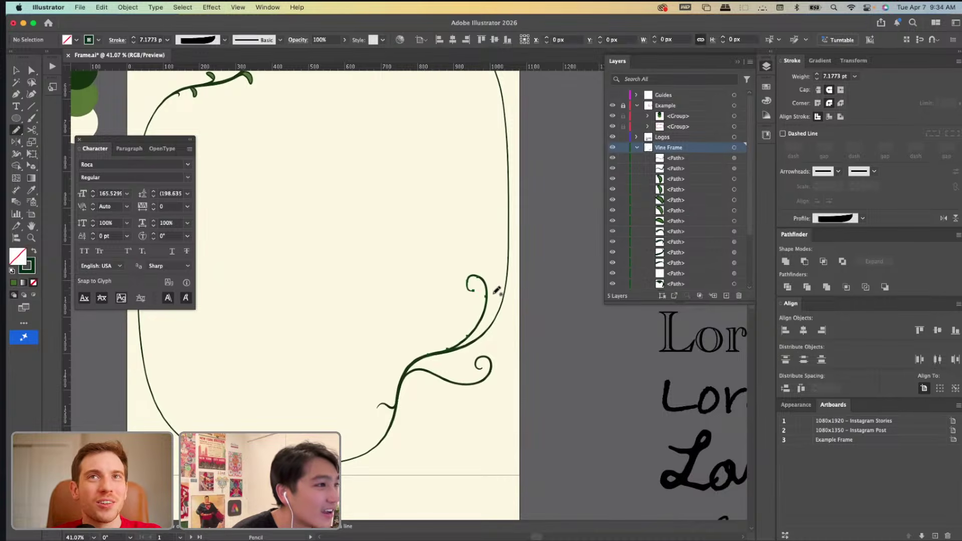
{"action": "key", "text": "v"}
{"action": "left_click", "coordinate": [533, 295]}
{"action": "scroll", "coordinate": [533, 296], "scroll_direction": "up", "scroll_amount": 3}
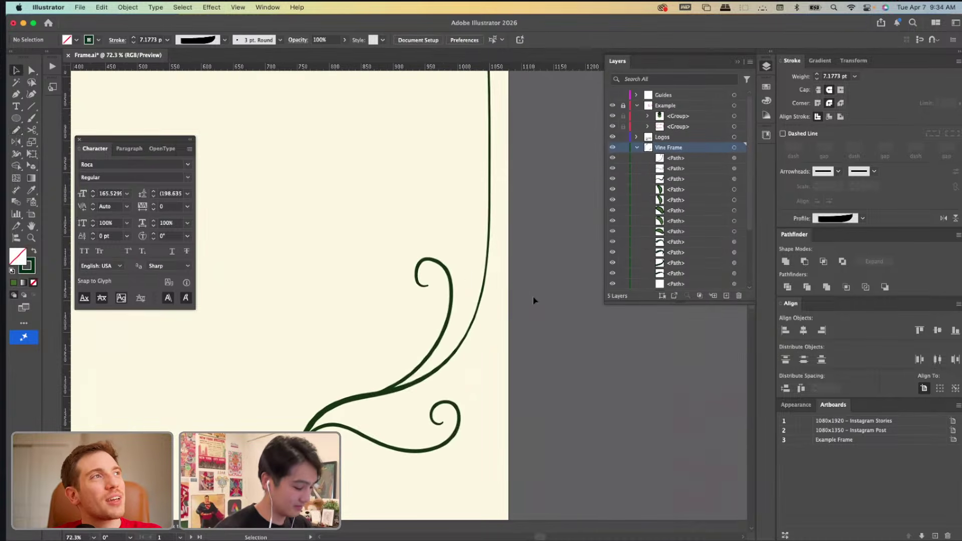
Undo the second tendril and redraw it with the Pencil tool as a tighter spiral rising inward from the lower-right bend.
{"action": "key", "text": "super+z"}
{"action": "key", "text": "n"}
{"action": "double_click", "coordinate": [17, 130]}
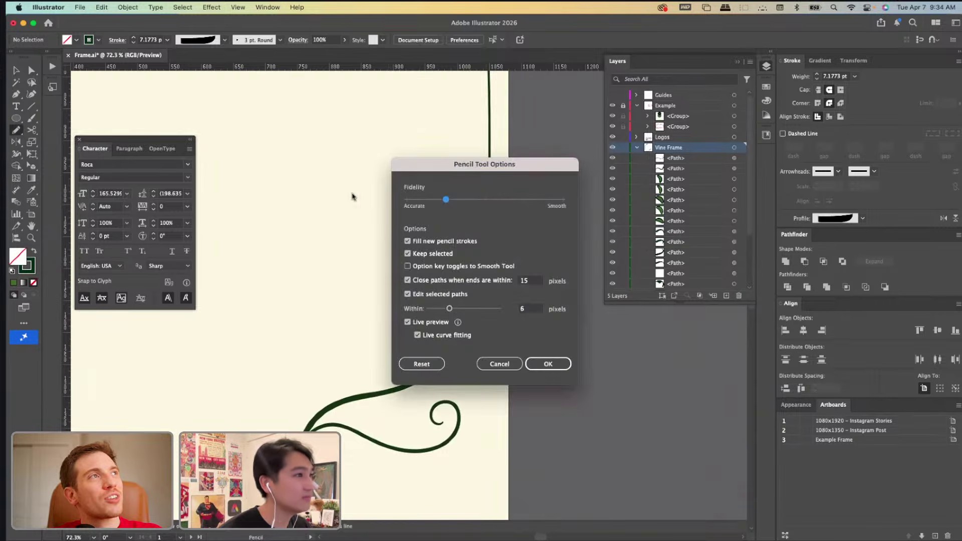
{"action": "left_click", "coordinate": [555, 366]}
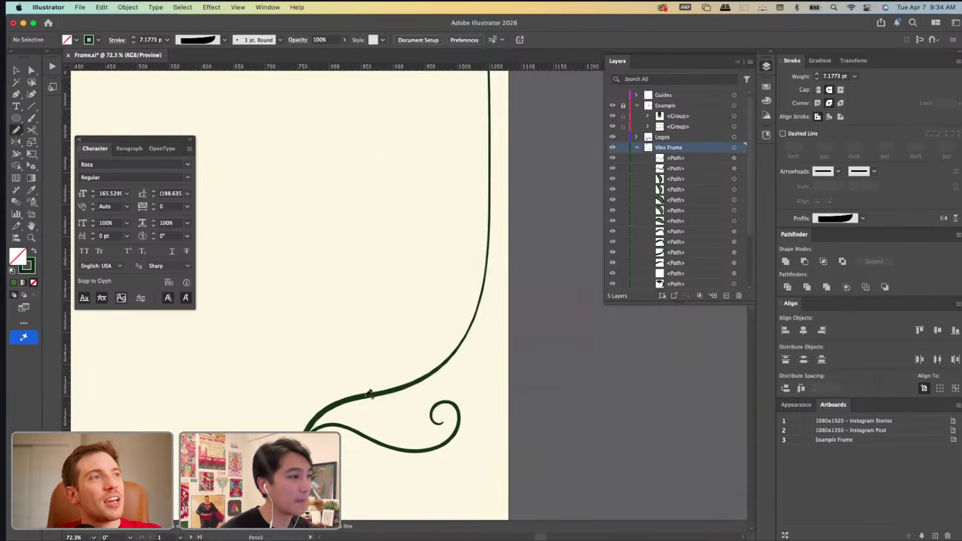
{"action": "mouse_move", "coordinate": [393, 376]}
{"action": "left_mouse_down"}
{"action": "mouse_move", "coordinate": [435, 317]}
{"action": "mouse_move", "coordinate": [430, 252]}
{"action": "mouse_move", "coordinate": [400, 248]}
{"action": "mouse_move", "coordinate": [370, 286]}
{"action": "mouse_move", "coordinate": [376, 309]}
{"action": "mouse_move", "coordinate": [407, 310]}
{"action": "mouse_move", "coordinate": [419, 287]}
{"action": "mouse_move", "coordinate": [333, 396]}
{"action": "mouse_move", "coordinate": [429, 345]}
{"action": "mouse_move", "coordinate": [435, 303]}
{"action": "mouse_move", "coordinate": [422, 292]}
{"action": "mouse_move", "coordinate": [397, 297]}
{"action": "mouse_move", "coordinate": [383, 320]}
{"action": "mouse_move", "coordinate": [405, 323]}
{"action": "left_mouse_up"}
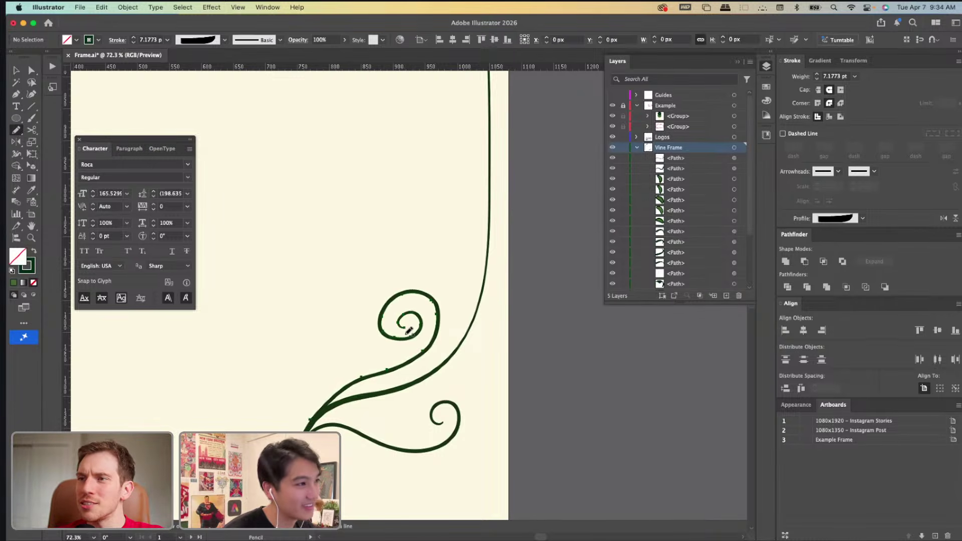
Reshape the new tendril's curl and stem with the Warp tool for a rounder, more even spiral.
{"action": "key", "text": "shift+r"}
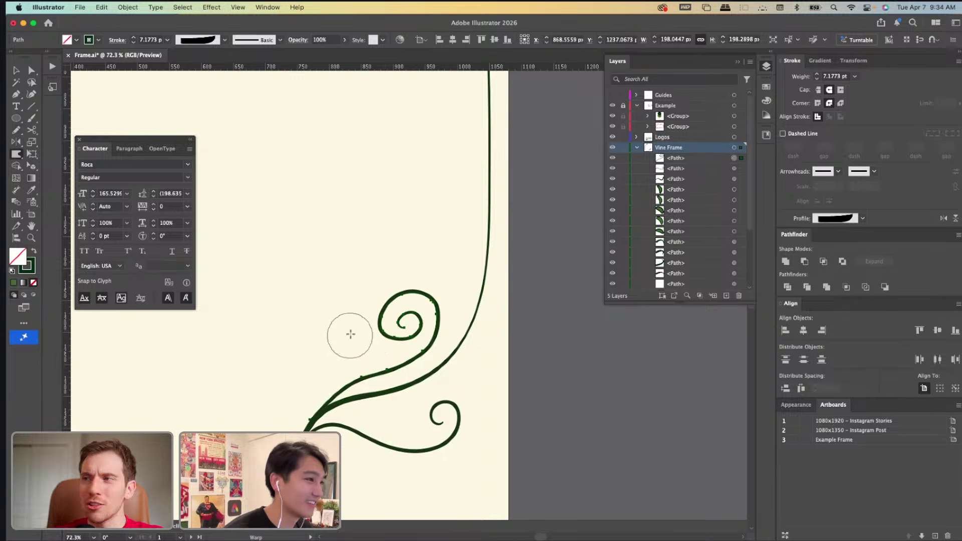
{"action": "mouse_move", "coordinate": [350, 335]}
{"action": "left_mouse_down"}
{"action": "mouse_move", "coordinate": [371, 307]}
{"action": "mouse_move", "coordinate": [408, 322]}
{"action": "mouse_move", "coordinate": [429, 266]}
{"action": "mouse_move", "coordinate": [430, 301]}
{"action": "left_mouse_up"}
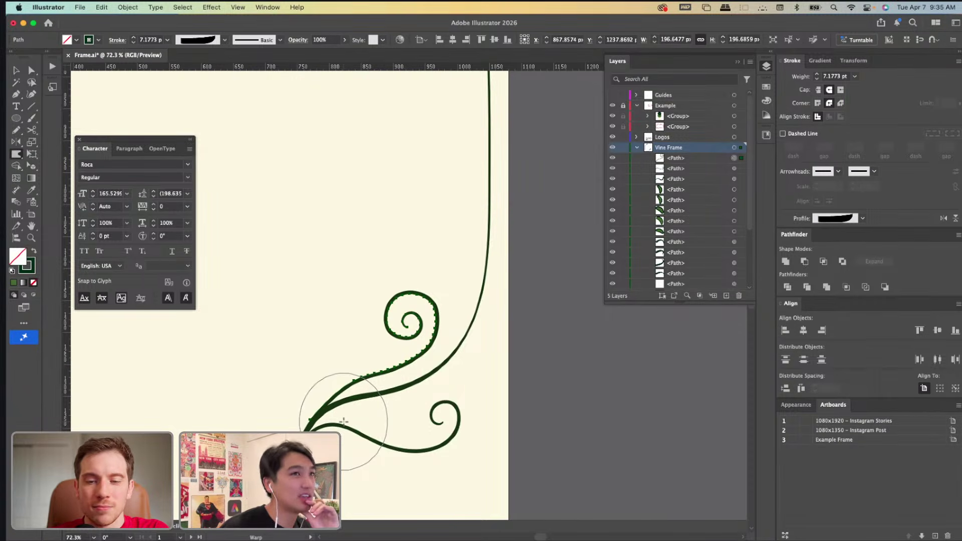
{"action": "key", "text": "v"}
Move the spiral tendril's base anchor down onto the vine and adjust its handle to follow the vine's curve.
{"action": "key", "text": "a"}
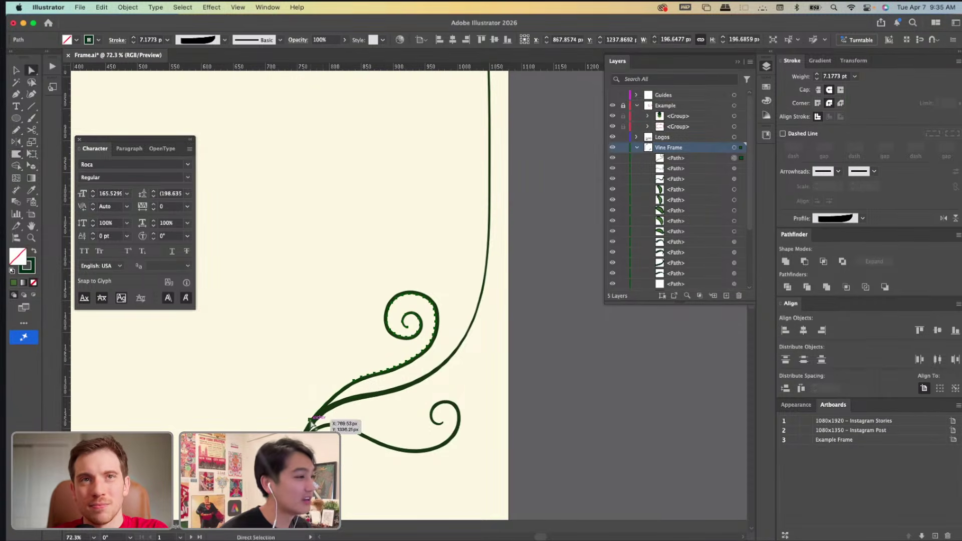
{"action": "left_click", "coordinate": [312, 423]}
{"action": "scroll", "coordinate": [312, 423], "scroll_direction": "up", "scroll_amount": 5}
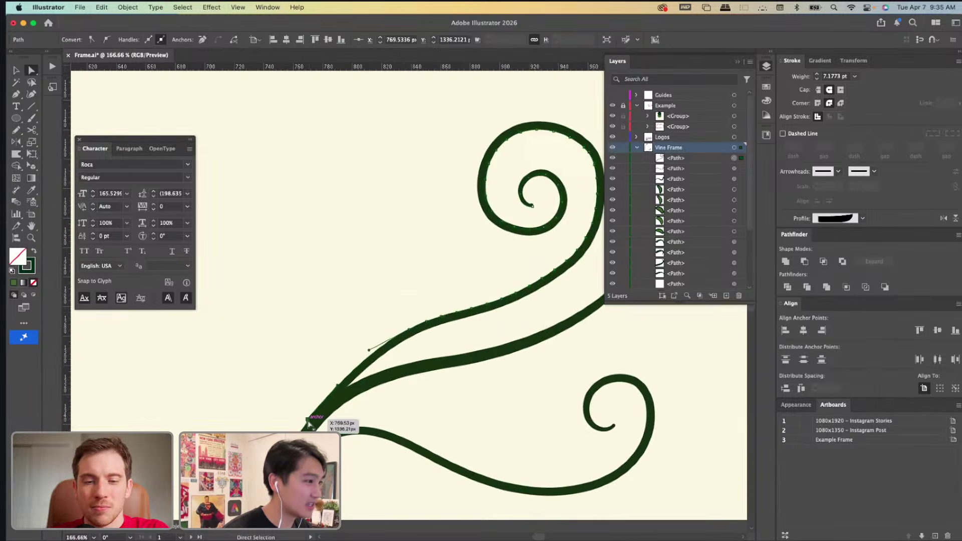
{"action": "left_click_drag", "start_coordinate": [307, 423], "coordinate": [301, 435]}
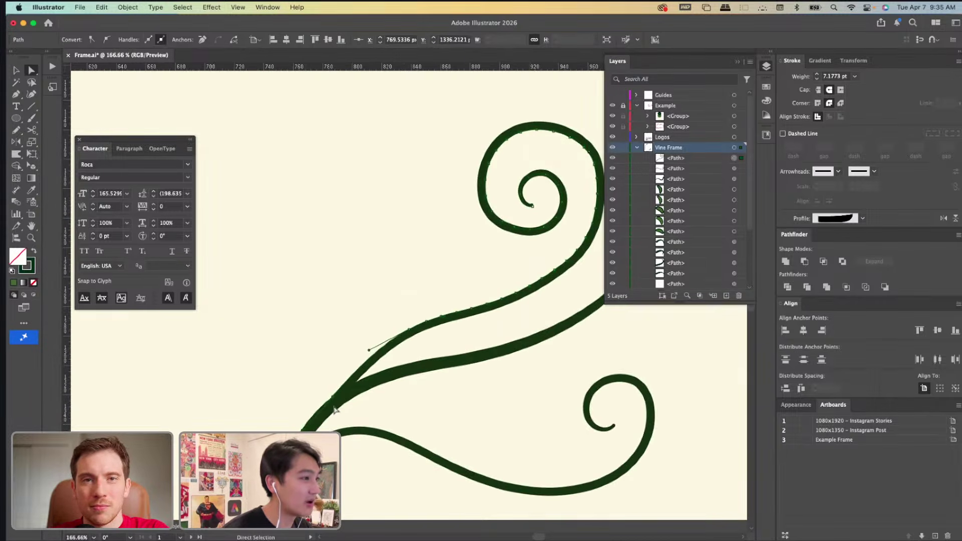
{"action": "left_click_drag", "start_coordinate": [333, 401], "coordinate": [326, 394]}
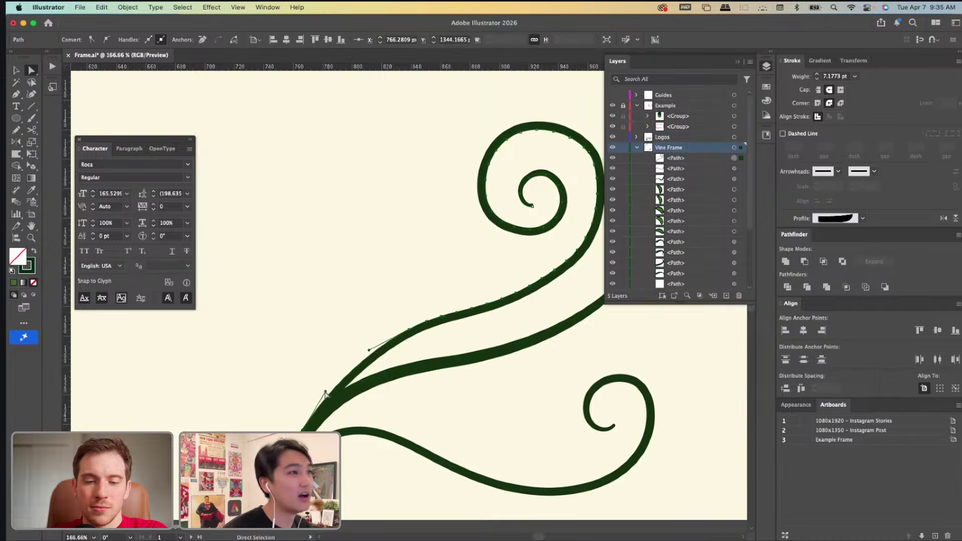
Isolate the spiral tendril, smooth its path along the stem and curl with the Smooth tool, and exit isolation.
{"action": "key", "text": "v"}
{"action": "scroll", "coordinate": [326, 393], "scroll_direction": "down", "scroll_amount": 3}
{"action": "double_click", "coordinate": [351, 373]}
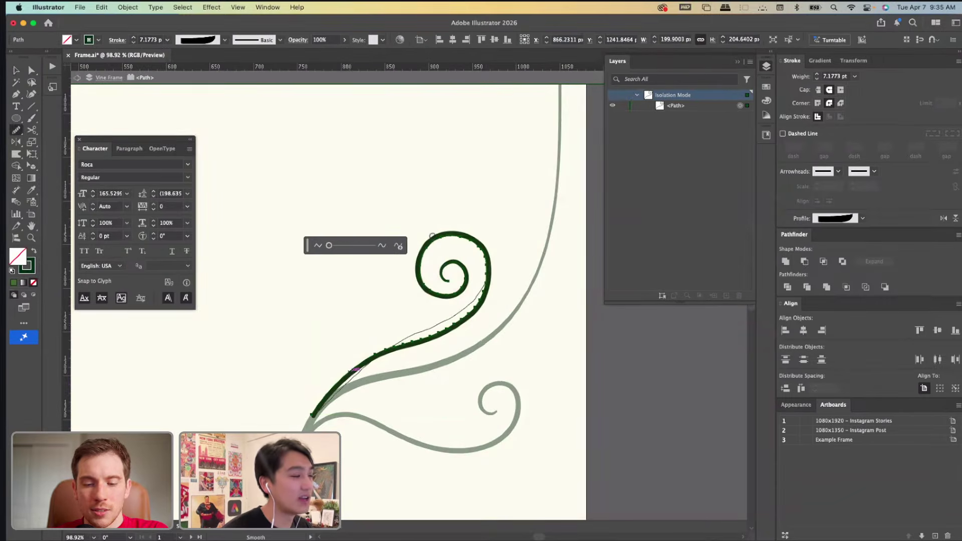
{"action": "key", "text": "v"}
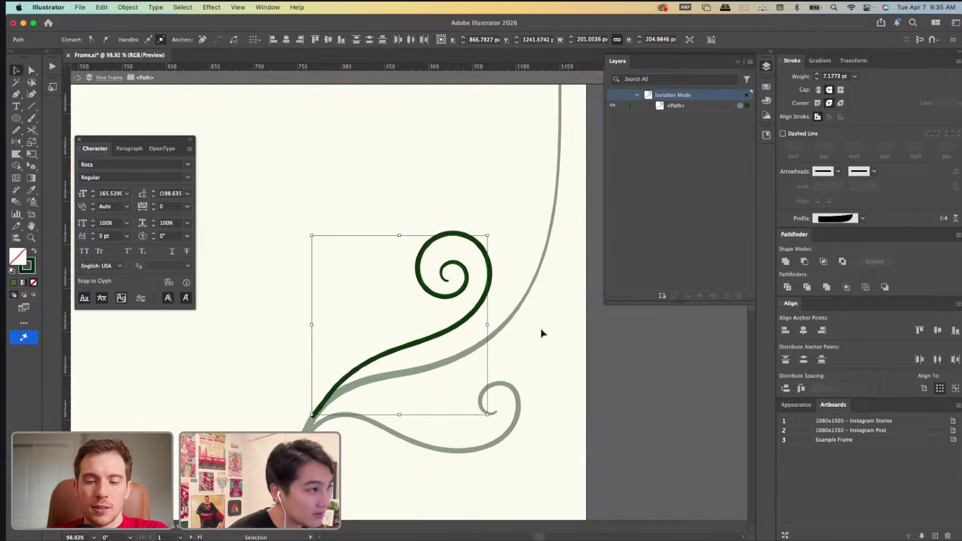
{"action": "double_click", "coordinate": [530, 337]}
{"action": "scroll", "coordinate": [470, 371], "scroll_direction": "down", "scroll_amount": 4}
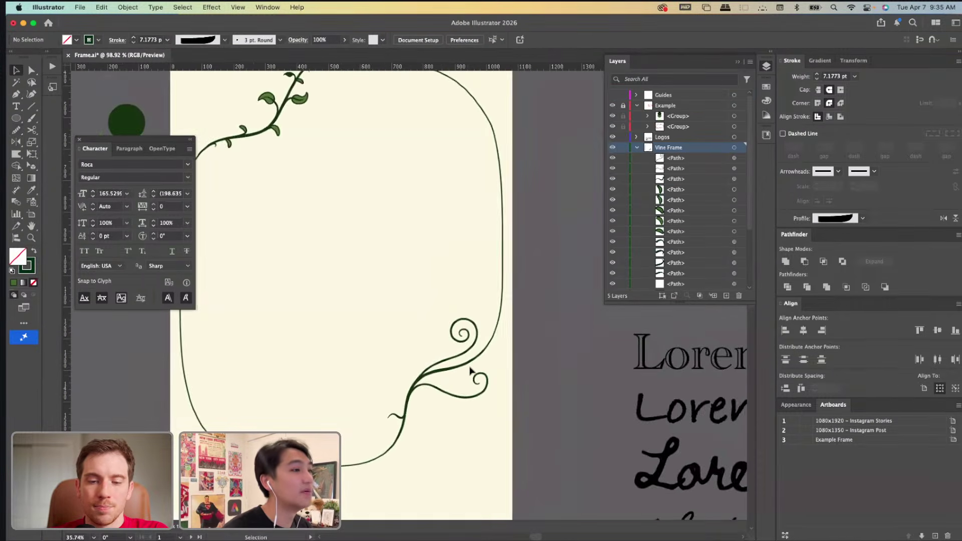
{"action": "scroll", "coordinate": [440, 382], "scroll_direction": "up", "scroll_amount": 3}
{"action": "key", "text": "a"}
{"action": "left_click", "coordinate": [410, 367]}
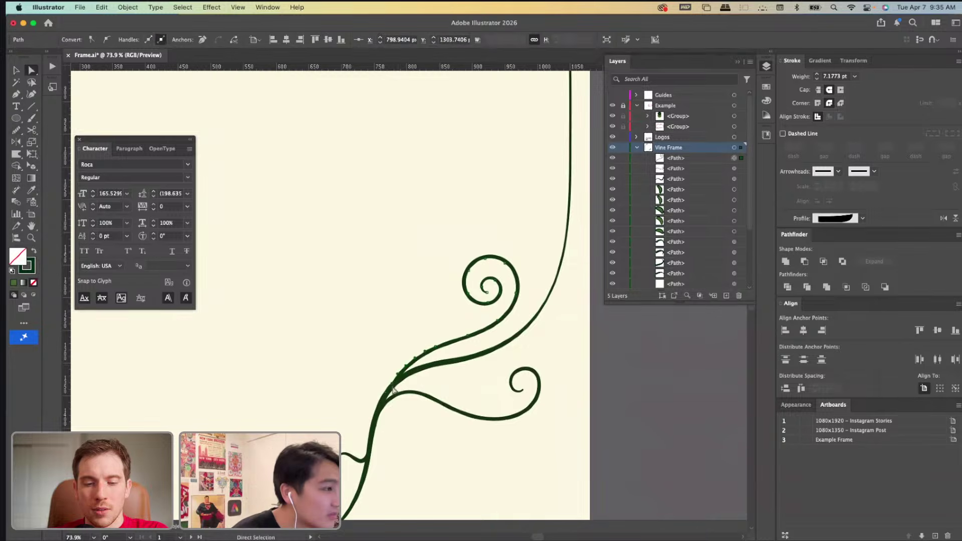
{"action": "scroll", "coordinate": [386, 397], "scroll_direction": "up", "scroll_amount": 3}
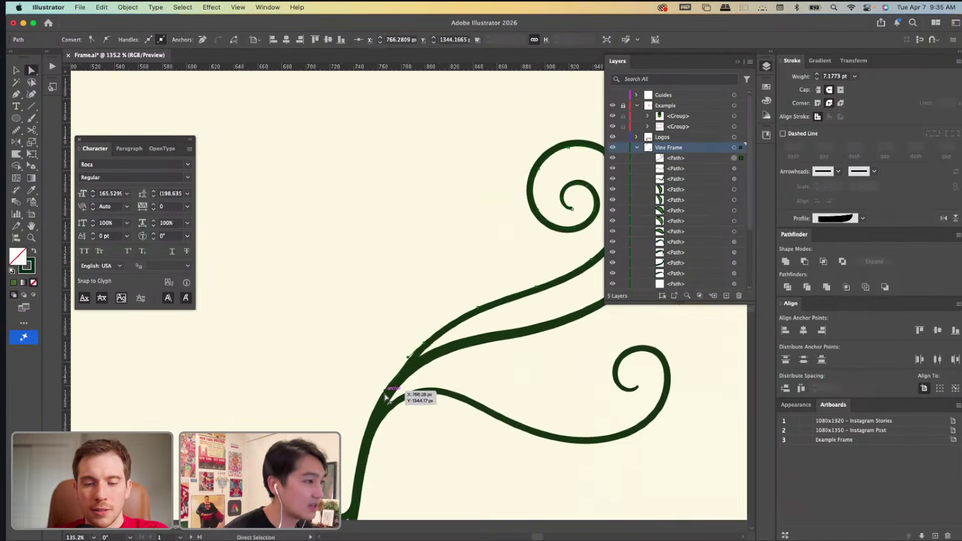
{"action": "left_click", "coordinate": [418, 365]}
{"action": "left_click", "coordinate": [386, 339]}
{"action": "key", "text": "v"}
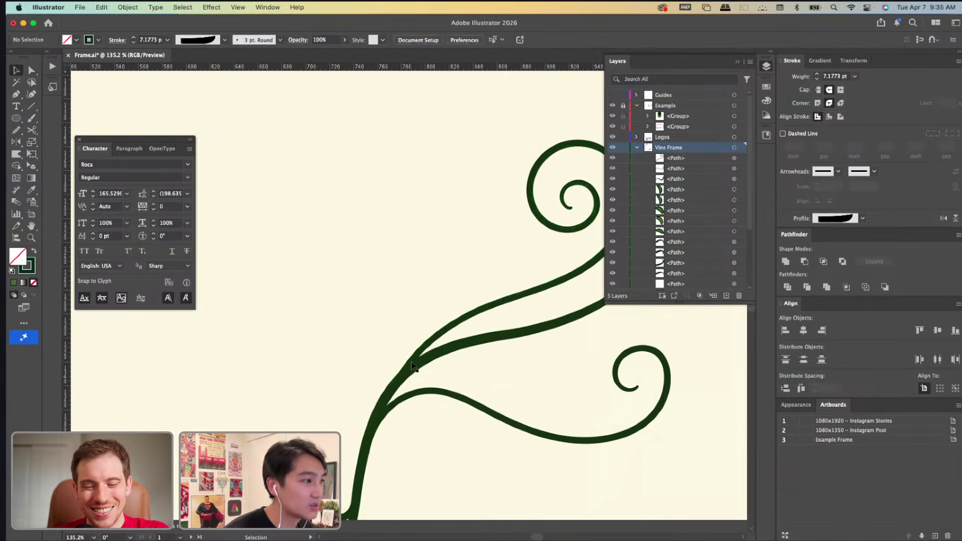
Isolate the spiral tendril, move its base anchor further down the vine and bend its handle to blend the joint.
{"action": "double_click", "coordinate": [410, 360]}
{"action": "key", "text": "a"}
{"action": "left_click_drag", "start_coordinate": [381, 400], "coordinate": [373, 411]}
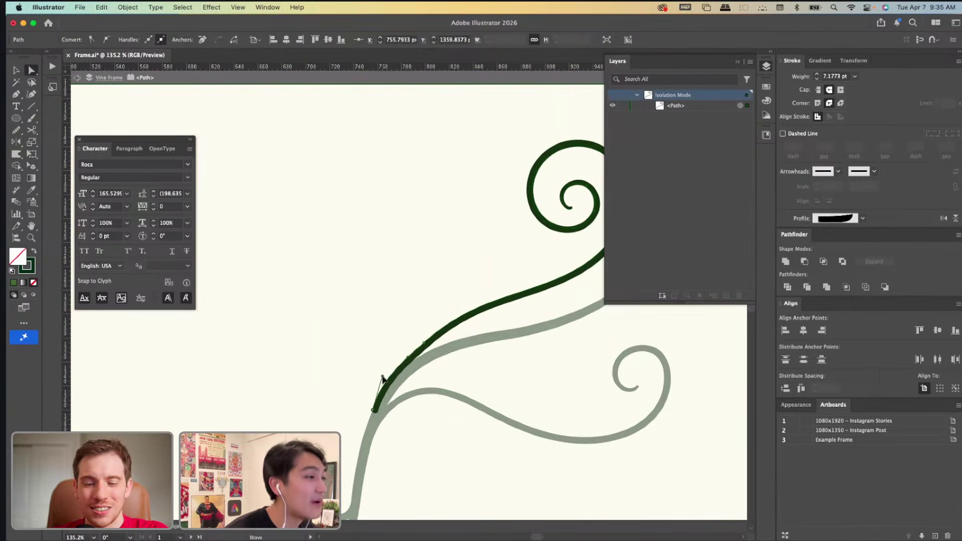
{"action": "left_click", "coordinate": [384, 349]}
Smooth the spiral tendril's stem again from the vine joint up toward the curl, and deselect it.
{"action": "key", "text": "a"}
{"action": "left_click", "coordinate": [443, 333]}
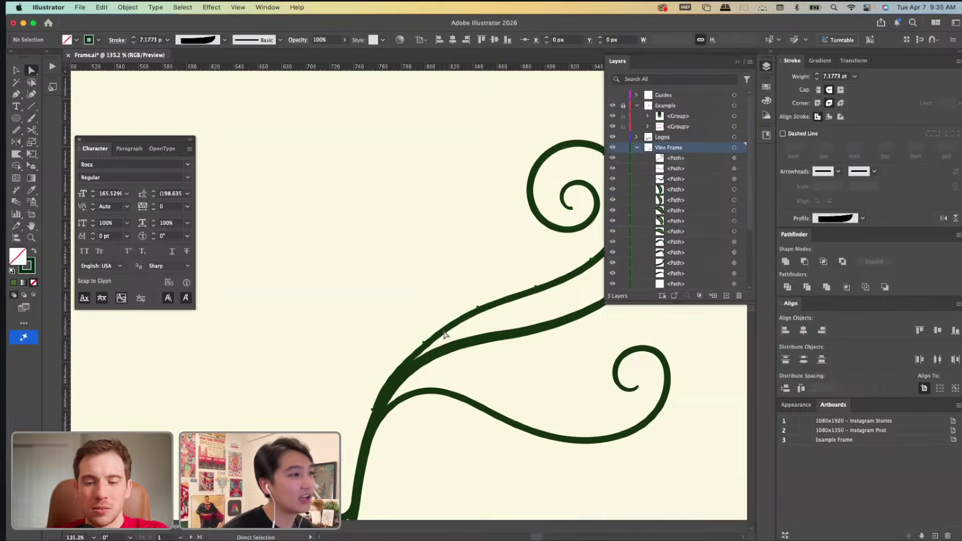
{"action": "scroll", "coordinate": [443, 334], "scroll_direction": "right", "scroll_amount": 5}
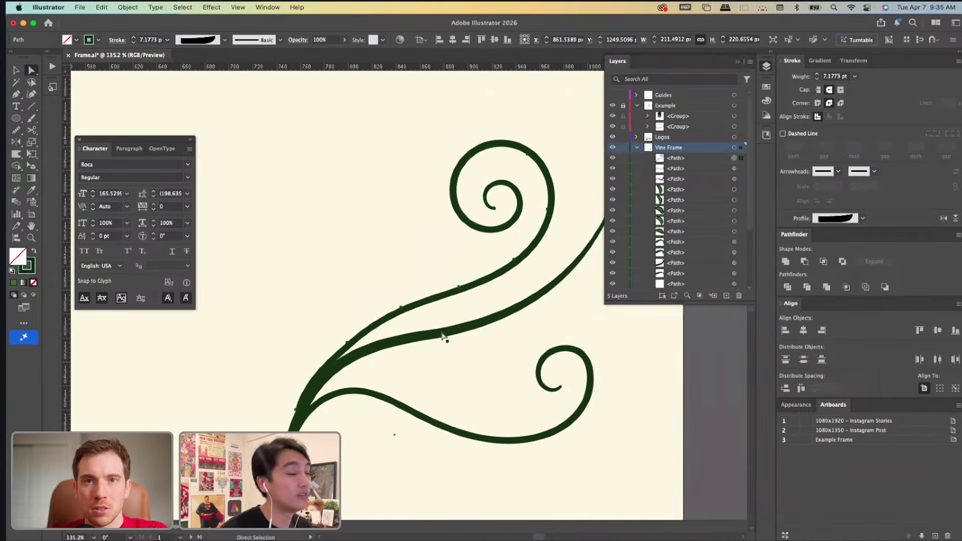
{"action": "scroll", "coordinate": [443, 335], "scroll_direction": "up", "scroll_amount": 3}
{"action": "key", "text": "n"}
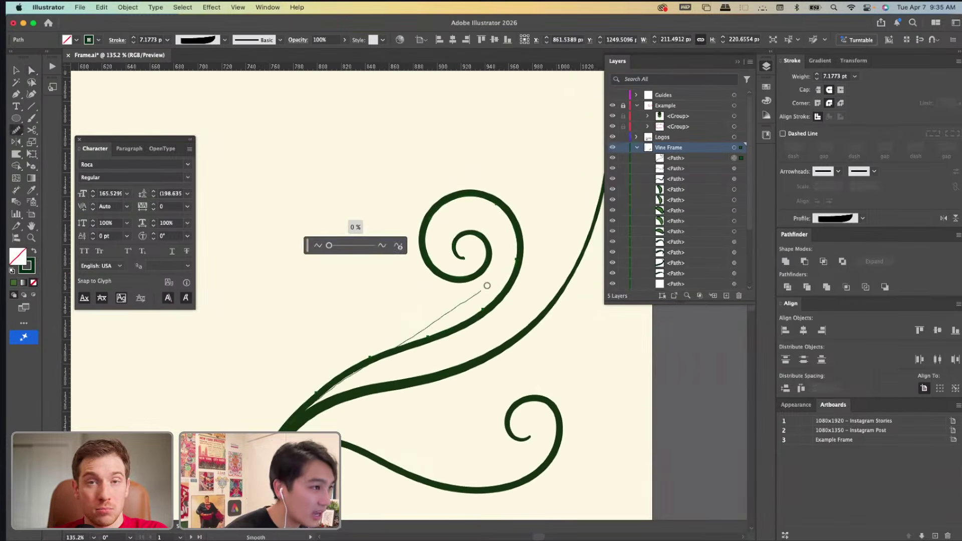
{"action": "key", "text": "v"}
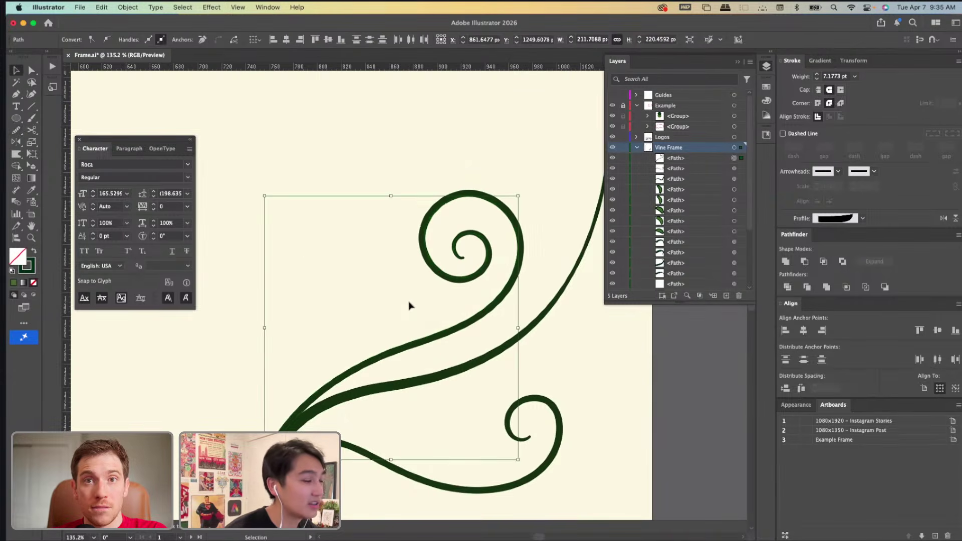
{"action": "left_click", "coordinate": [410, 260]}
{"action": "key", "text": "v"}
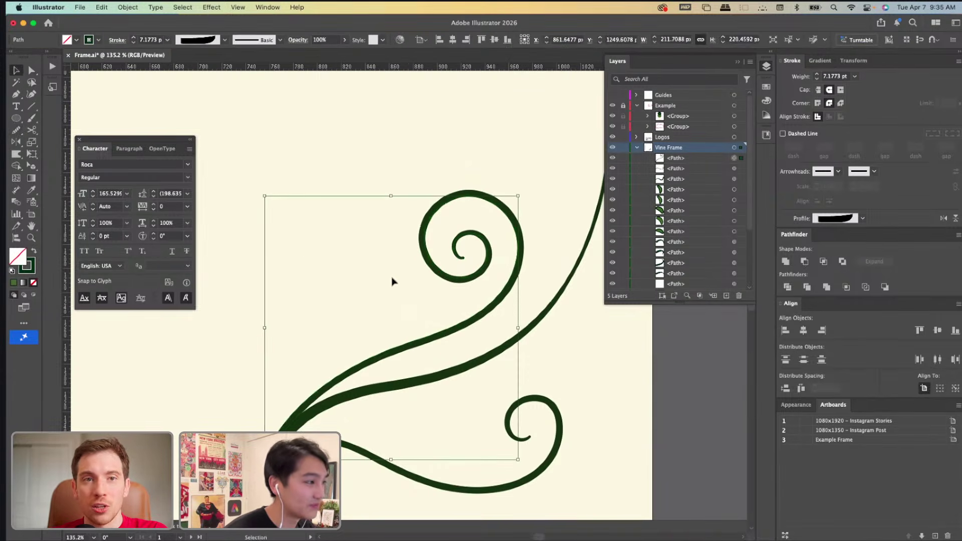
{"action": "left_click", "coordinate": [344, 328]}
Delete the end anchor at the inner tip of the spiral tendril to shorten its curl.
{"action": "scroll", "coordinate": [328, 344], "scroll_direction": "down", "scroll_amount": 3}
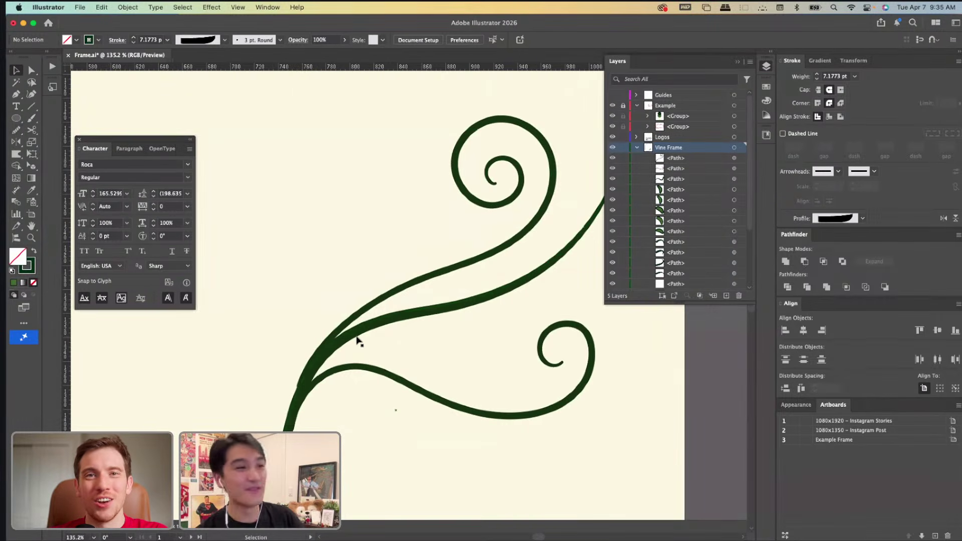
{"action": "scroll", "coordinate": [358, 341], "scroll_direction": "down", "scroll_amount": 5}
{"action": "key", "text": "a"}
{"action": "scroll", "coordinate": [425, 262], "scroll_direction": "up", "scroll_amount": 5}
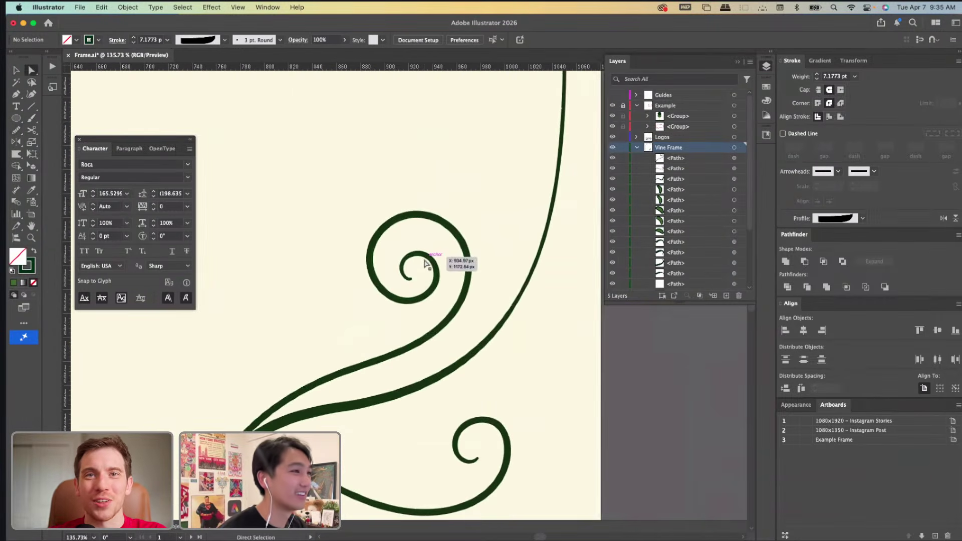
{"action": "left_click", "coordinate": [412, 280]}
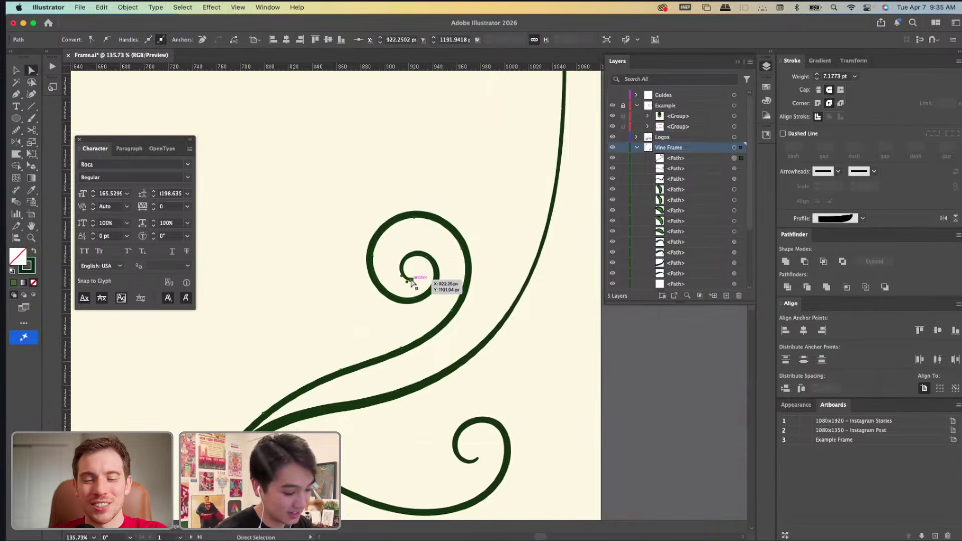
{"action": "key", "text": "Delete"}
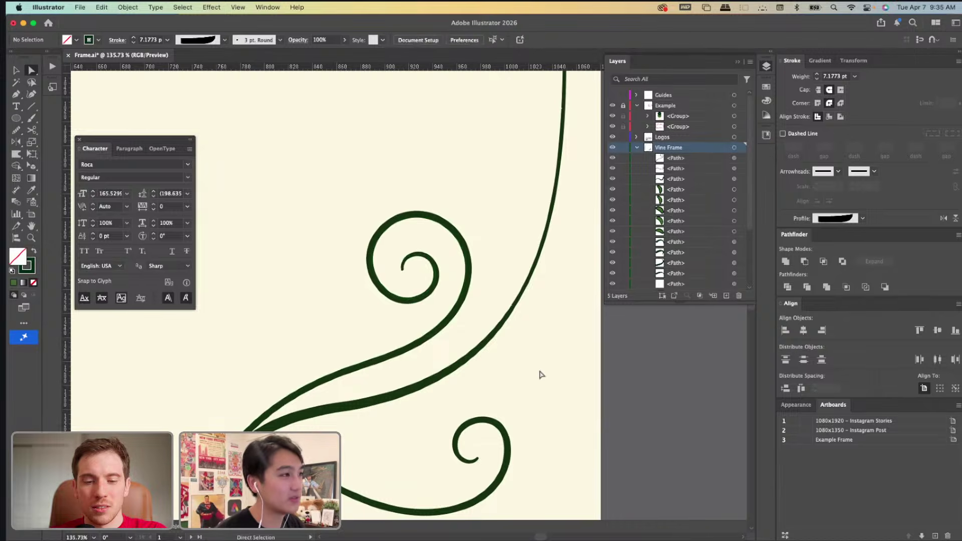
{"action": "scroll", "coordinate": [539, 375], "scroll_direction": "down", "scroll_amount": 5}
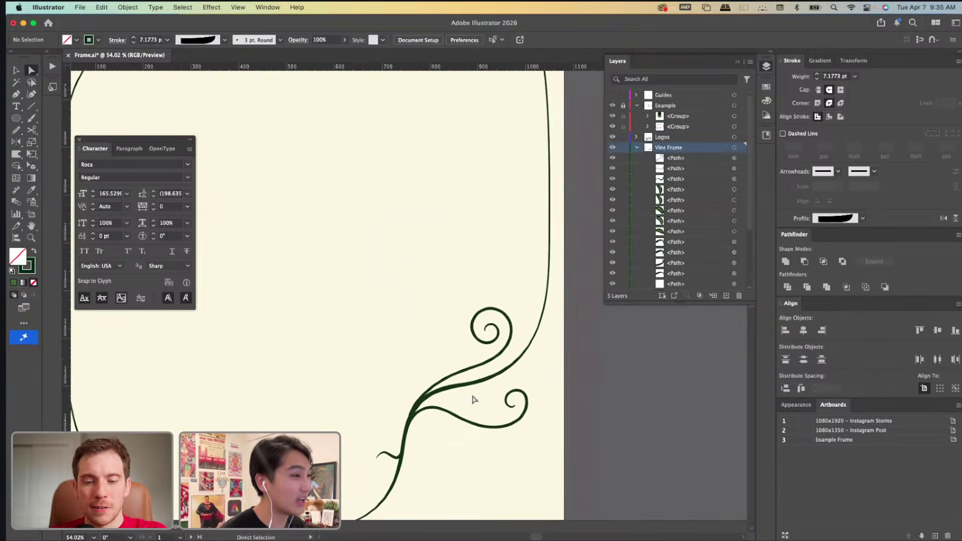
{"action": "scroll", "coordinate": [473, 400], "scroll_direction": "up", "scroll_amount": 4}
{"action": "key", "text": "v"}
{"action": "left_click", "coordinate": [527, 314]}
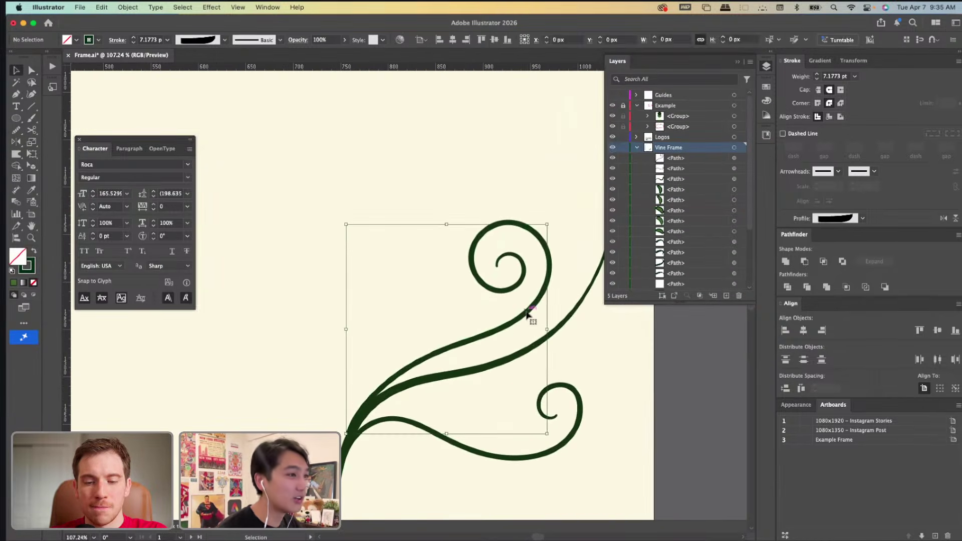
{"action": "left_click", "coordinate": [480, 423]}
{"action": "scroll", "coordinate": [389, 441], "scroll_direction": "down", "scroll_amount": 4}
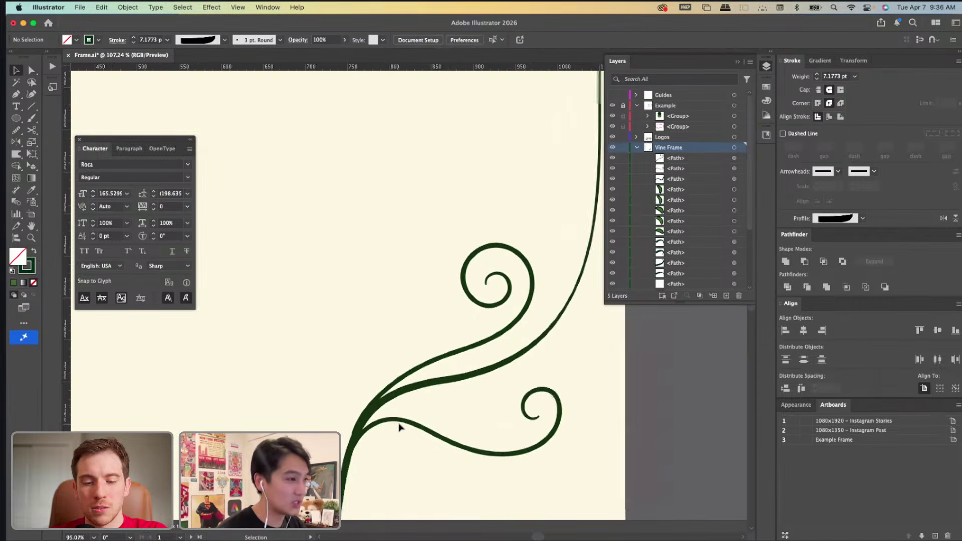
Draw a small curl about 92 × 42 px with the Pencil tool, branching off the lower tendril's stem inside its bend.
{"action": "scroll", "coordinate": [426, 426], "scroll_direction": "up", "scroll_amount": 2}
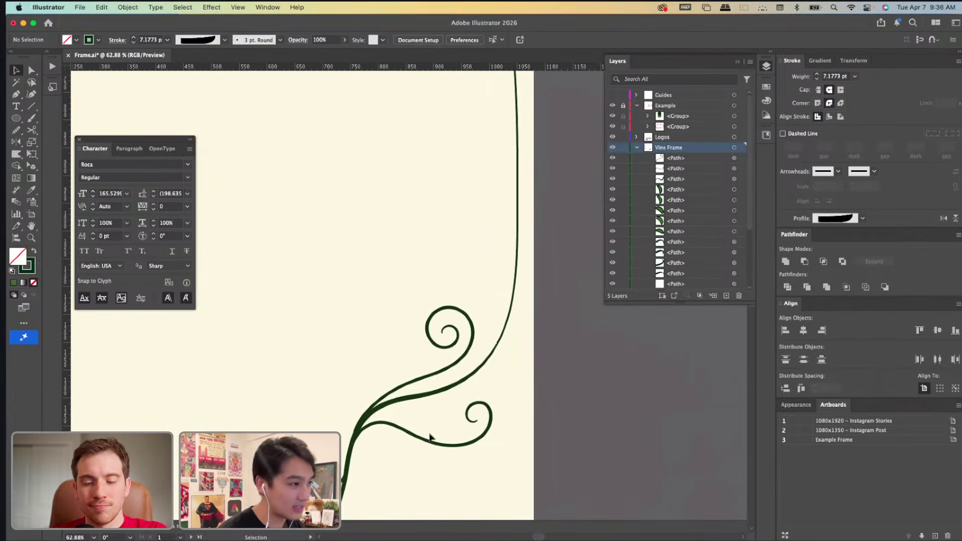
{"action": "scroll", "coordinate": [430, 438], "scroll_direction": "up", "scroll_amount": 2}
{"action": "key", "text": "n"}
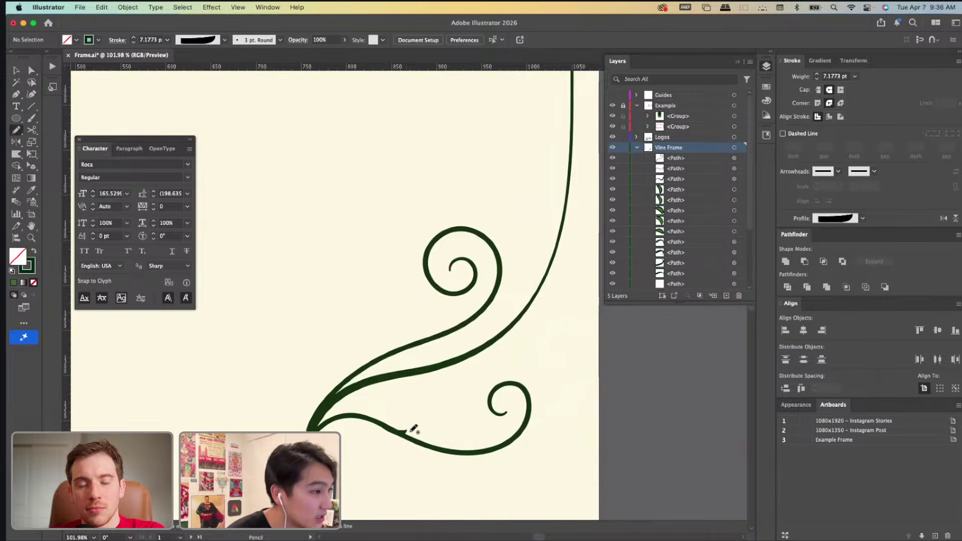
{"action": "mouse_move", "coordinate": [411, 431]}
{"action": "left_mouse_down"}
{"action": "mouse_move", "coordinate": [453, 413]}
{"action": "mouse_move", "coordinate": [457, 384]}
{"action": "mouse_move", "coordinate": [441, 399]}
{"action": "left_mouse_up"}
{"action": "key", "text": "super+z"}
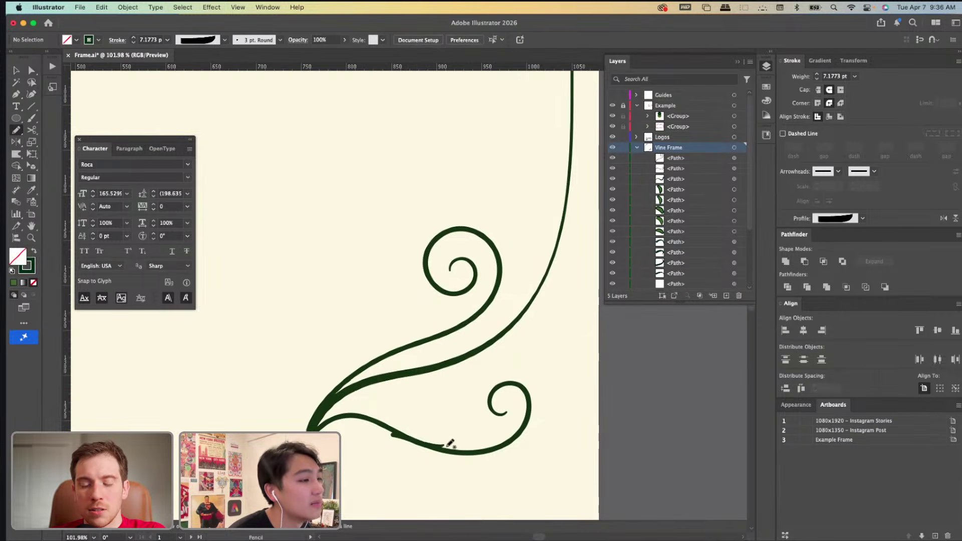
{"action": "mouse_move", "coordinate": [476, 423]}
{"action": "left_mouse_down"}
{"action": "mouse_move", "coordinate": [453, 411]}
{"action": "mouse_move", "coordinate": [476, 439]}
{"action": "left_mouse_up"}
{"action": "key", "text": "v"}
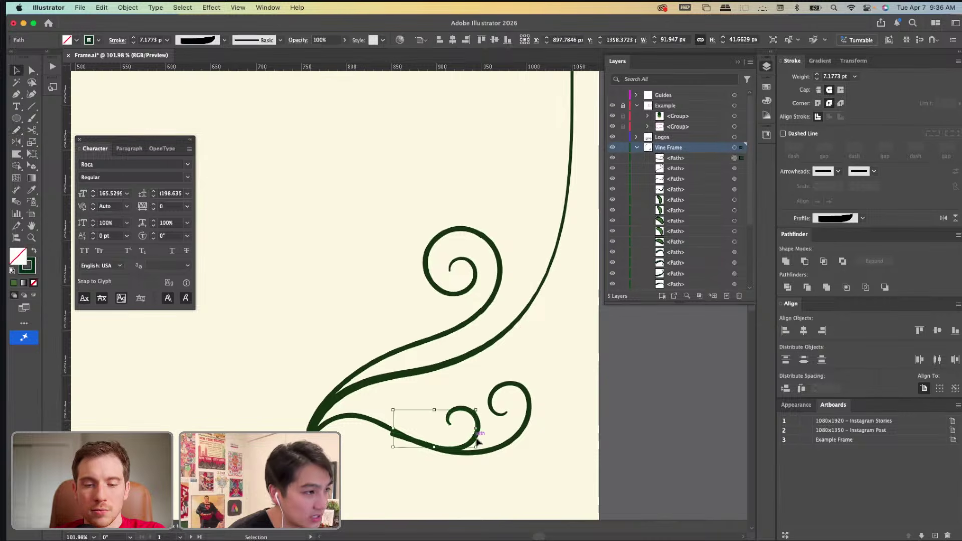
Move the small curl's starting anchor onto the lower tendril's stem so its blunt end merges with the stroke.
{"action": "scroll", "coordinate": [407, 456], "scroll_direction": "up", "scroll_amount": 5}
{"action": "key", "text": "a"}
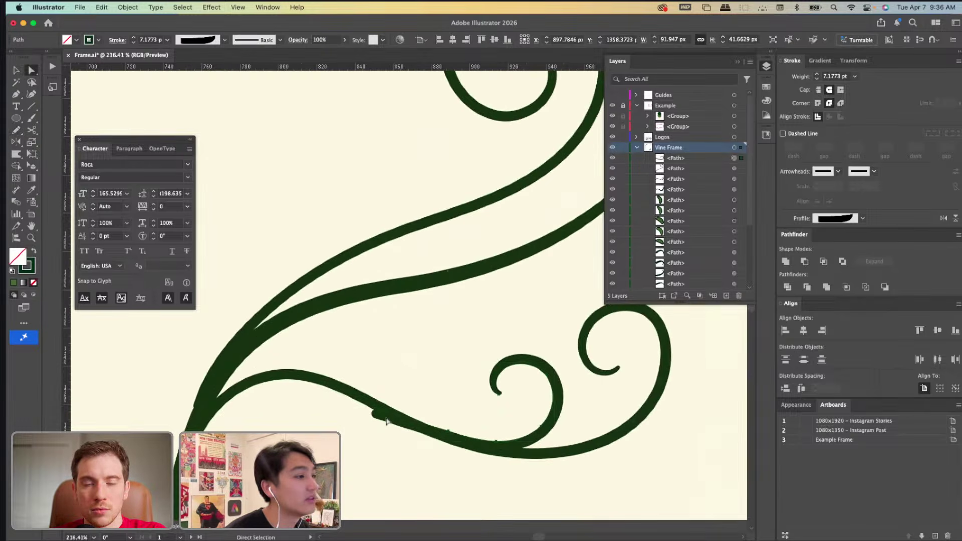
{"action": "left_click", "coordinate": [381, 414]}
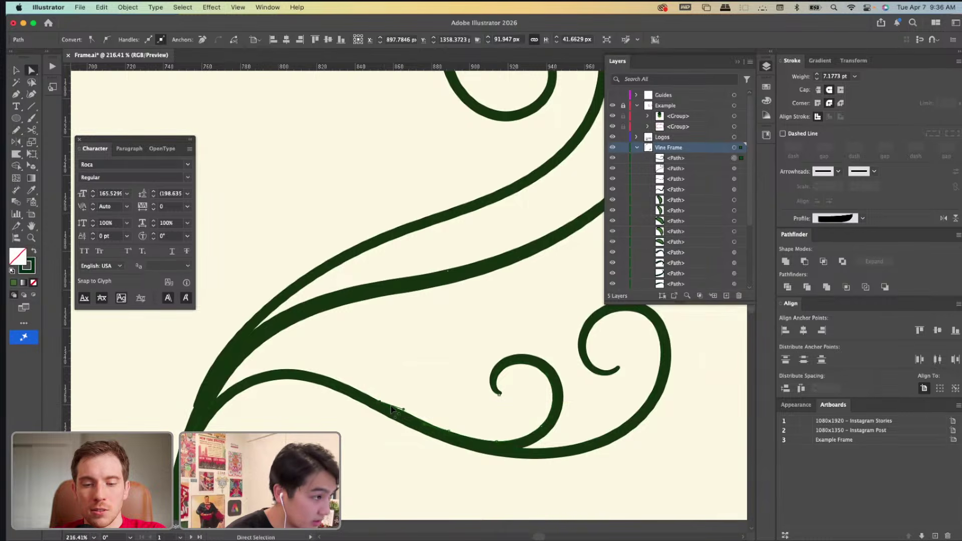
{"action": "left_click", "coordinate": [393, 409]}
{"action": "left_click", "coordinate": [422, 384]}
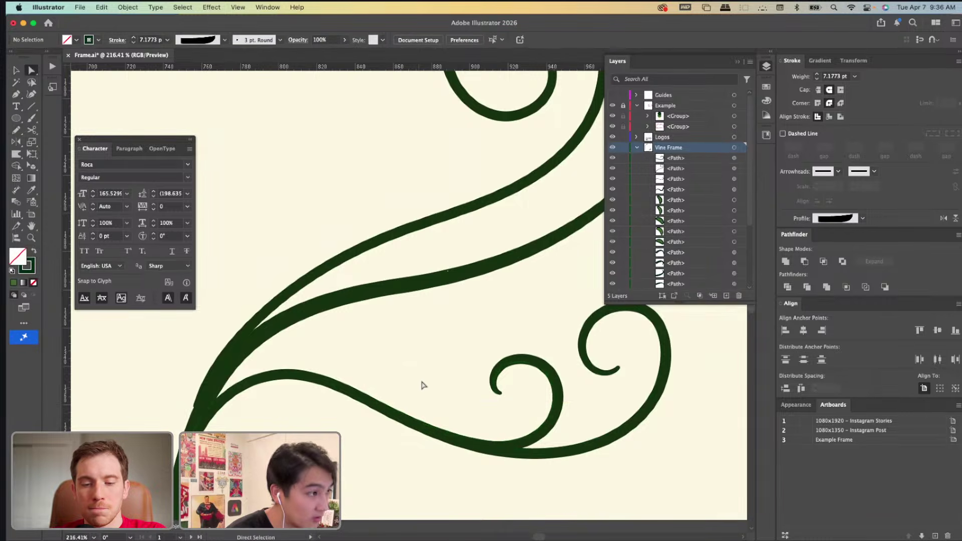
Draw a small wavy stem about 63 × 18 px with the Pencil tool, branching right off the vine below the lower tendril.
{"action": "scroll", "coordinate": [422, 383], "scroll_direction": "down", "scroll_amount": 10}
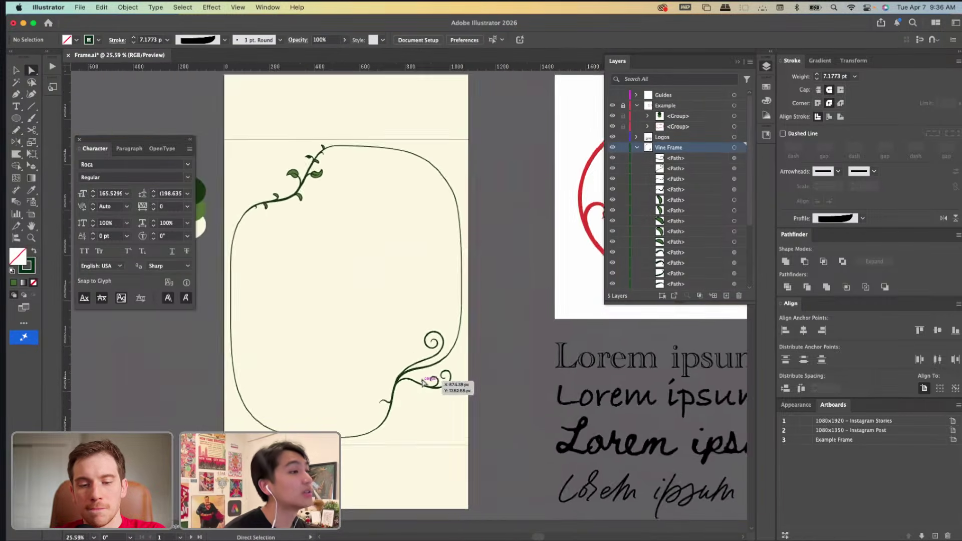
{"action": "scroll", "coordinate": [451, 419], "scroll_direction": "up", "scroll_amount": 5}
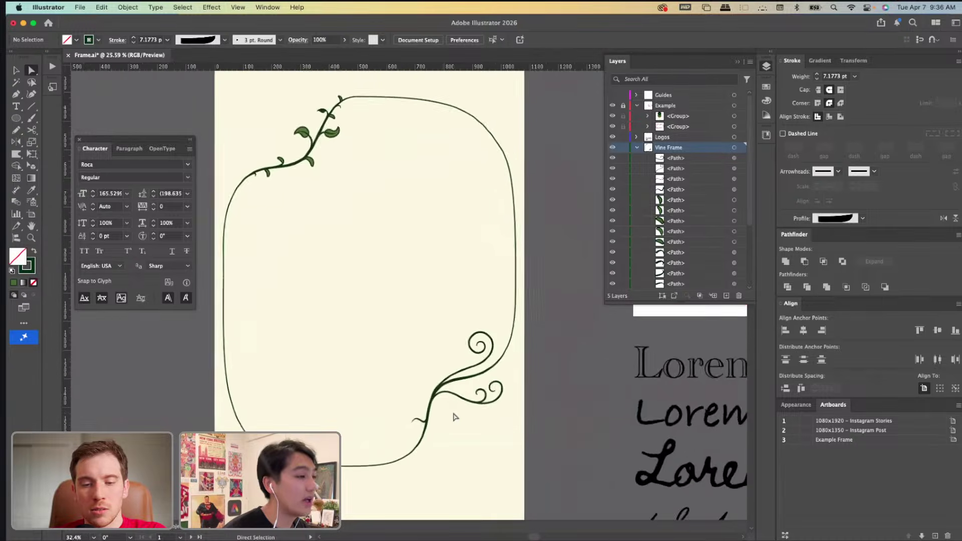
{"action": "key", "text": "n"}
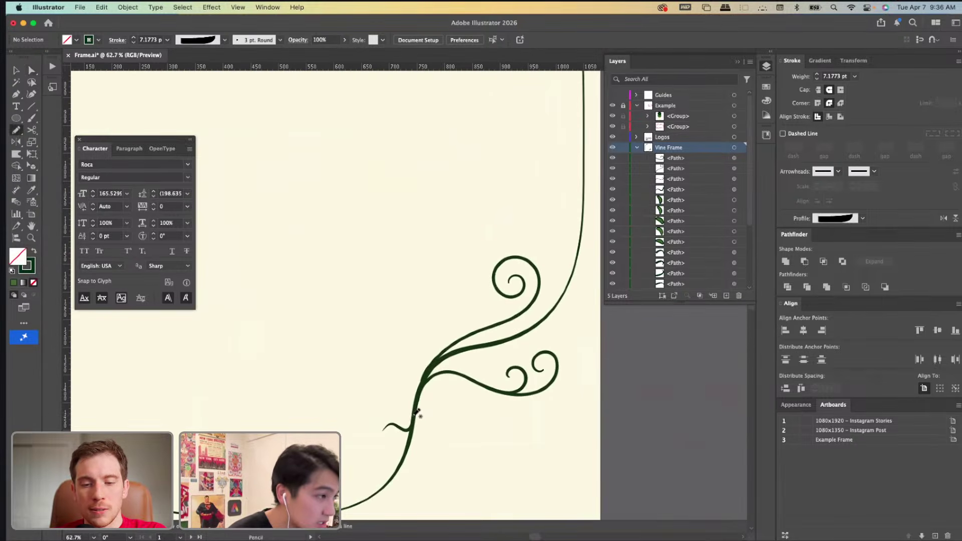
{"action": "left_click_drag", "start_coordinate": [447, 409], "coordinate": [447, 407]}
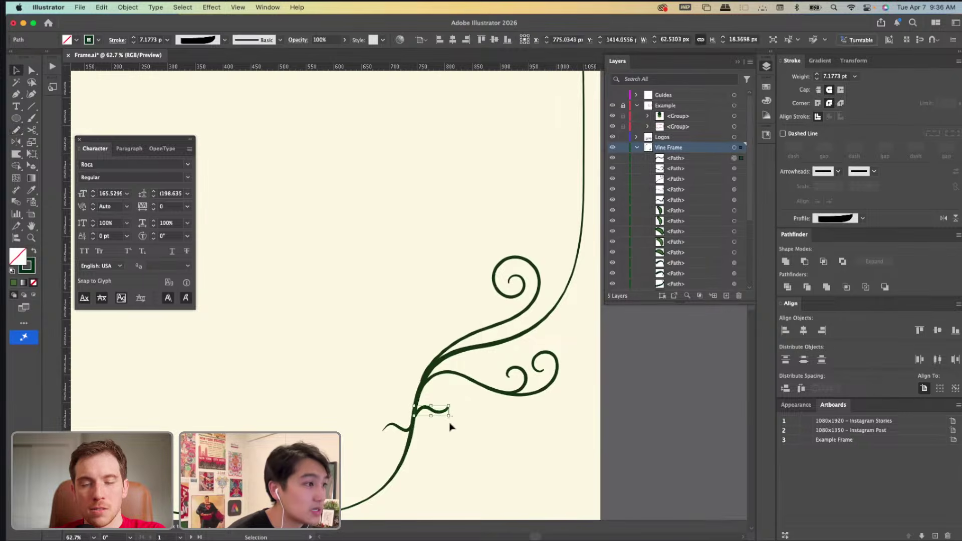
{"action": "key", "text": "v"}
Move the new stem's starting anchor onto the vine so its blunt end merges with the stroke.
{"action": "scroll", "coordinate": [422, 420], "scroll_direction": "up", "scroll_amount": 4}
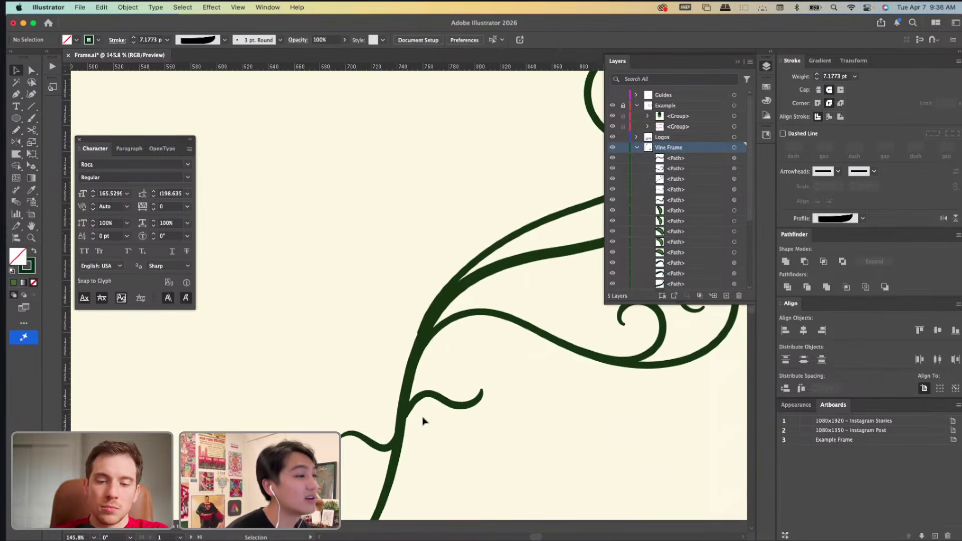
{"action": "key", "text": "a"}
{"action": "left_click", "coordinate": [414, 405]}
{"action": "scroll", "coordinate": [416, 405], "scroll_direction": "up", "scroll_amount": 2}
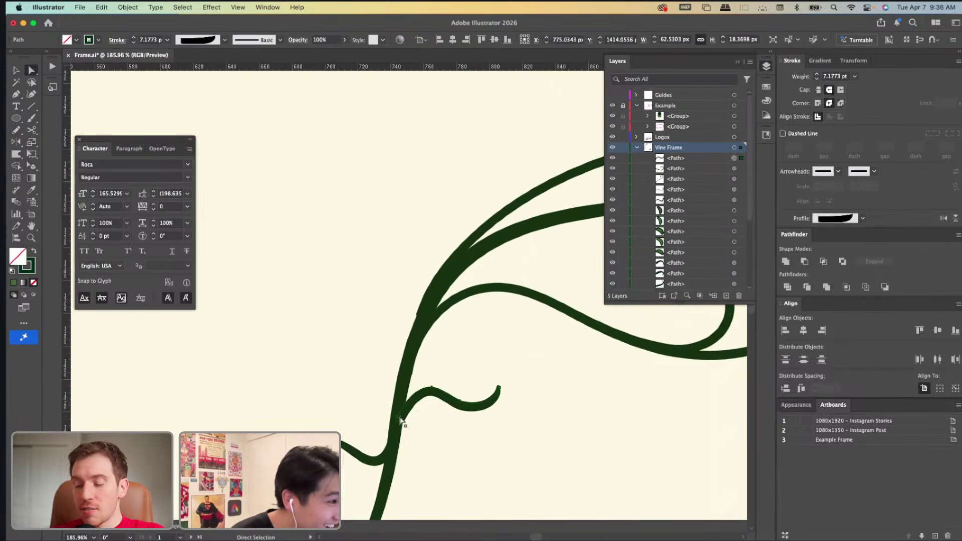
{"action": "left_click", "coordinate": [402, 419]}
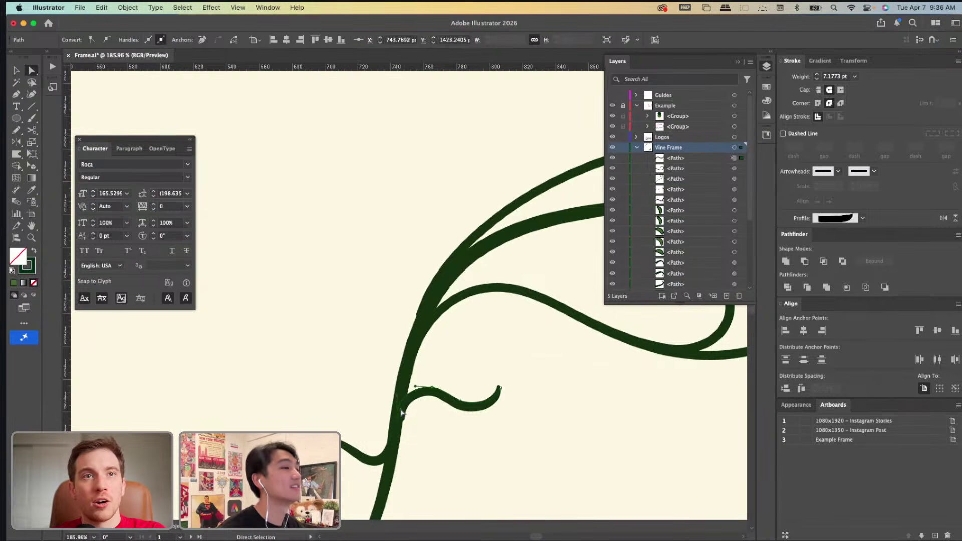
{"action": "scroll", "coordinate": [401, 413], "scroll_direction": "up", "scroll_amount": 3}
{"action": "left_click_drag", "start_coordinate": [399, 426], "coordinate": [393, 398]}
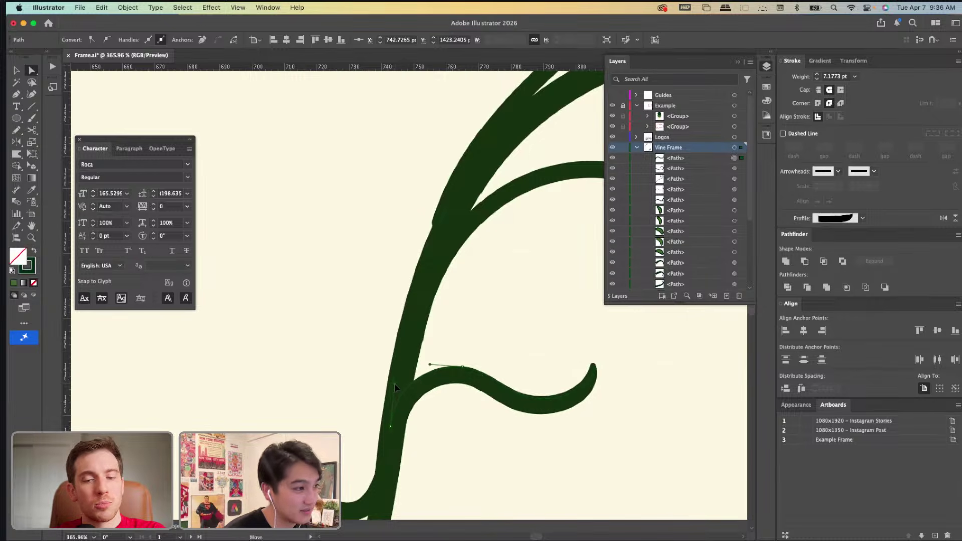
{"action": "left_click", "coordinate": [449, 437]}
{"action": "scroll", "coordinate": [451, 436], "scroll_direction": "down", "scroll_amount": 5}
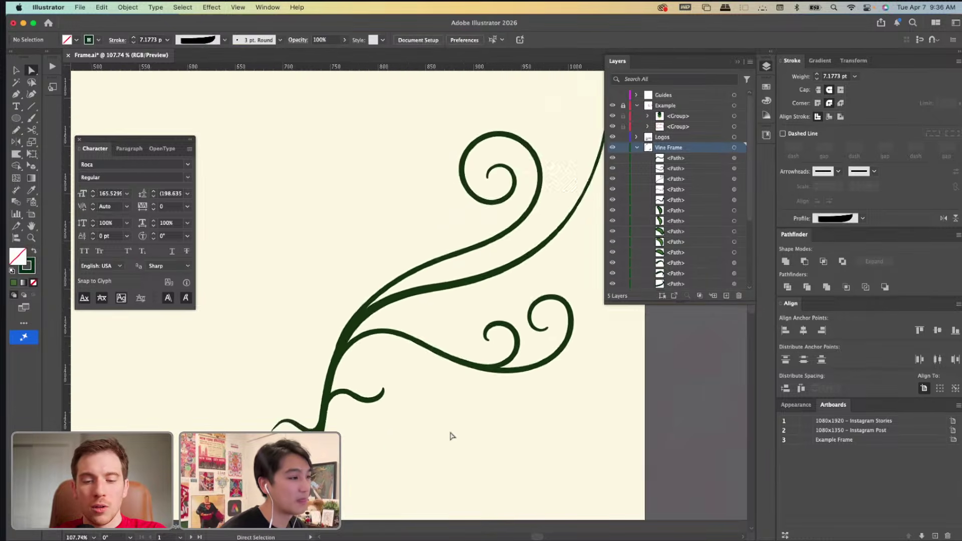
{"action": "scroll", "coordinate": [400, 429], "scroll_direction": "down", "scroll_amount": 3}
Draw an ellipse about 33 × 47 px at the new stem's tip and give it the existing leaves' green fill and outline.
{"action": "scroll", "coordinate": [393, 429], "scroll_direction": "up", "scroll_amount": 6}
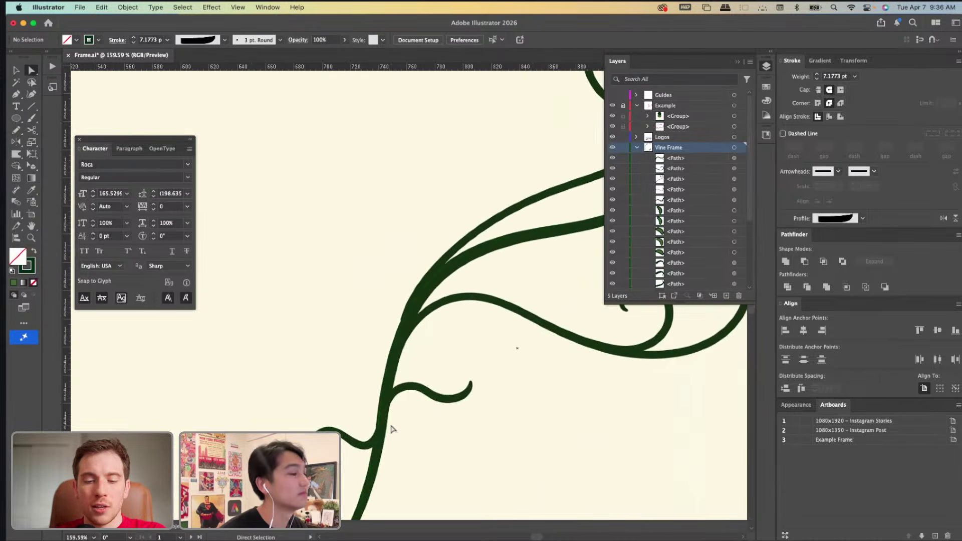
{"action": "mouse_move", "coordinate": [500, 360]}
{"action": "left_mouse_down"}
{"action": "mouse_move", "coordinate": [468, 423]}
{"action": "mouse_move", "coordinate": [476, 425]}
{"action": "mouse_move", "coordinate": [458, 426]}
{"action": "left_mouse_up"}
{"action": "scroll", "coordinate": [458, 427], "scroll_direction": "down", "scroll_amount": 6}
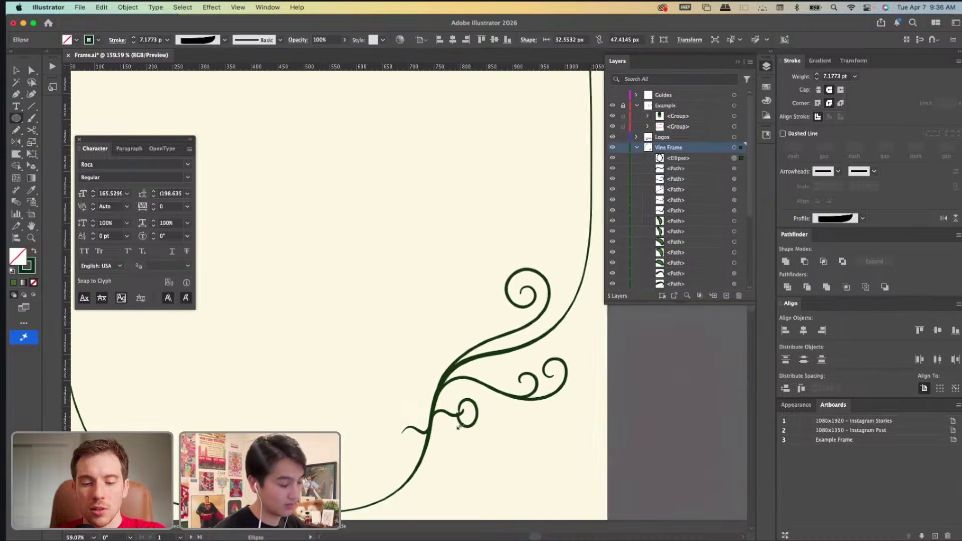
{"action": "key", "text": "i"}
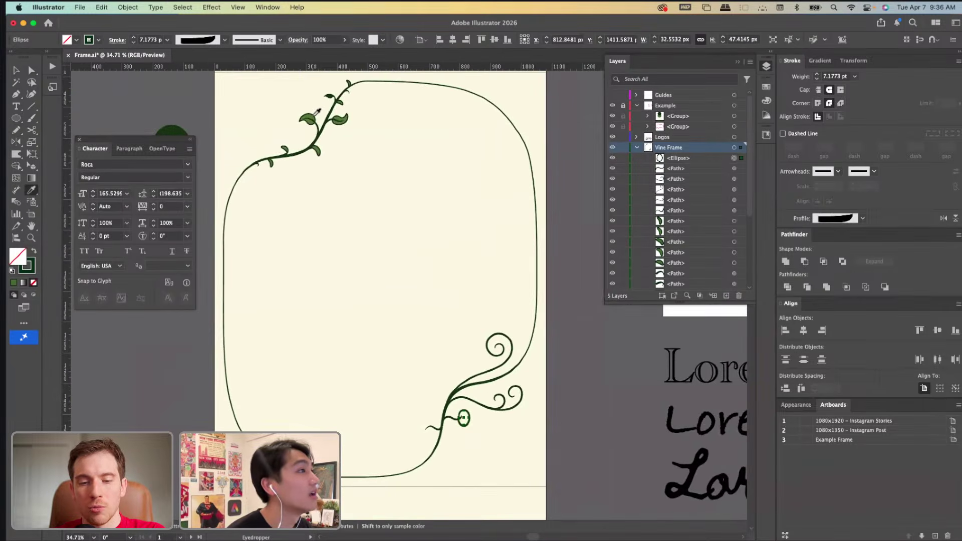
{"action": "left_click", "coordinate": [315, 114]}
{"action": "key", "text": "v"}
{"action": "scroll", "coordinate": [466, 415], "scroll_direction": "up", "scroll_amount": 6}
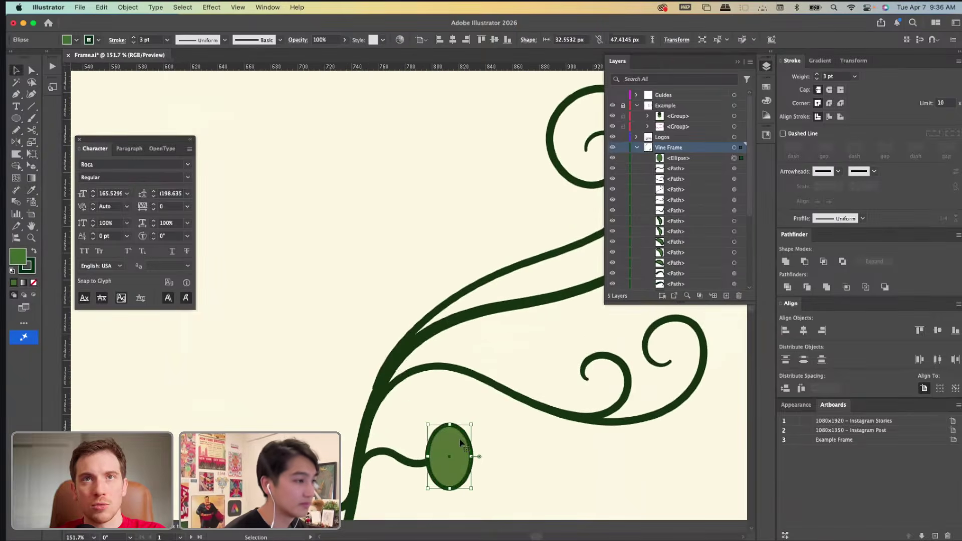
Place the ellipse behind the stem in the stacking order and rotate it diagonally around the stem's tip.
{"action": "right_click", "coordinate": [460, 442]}
{"action": "mouse_move", "coordinate": [481, 486]}
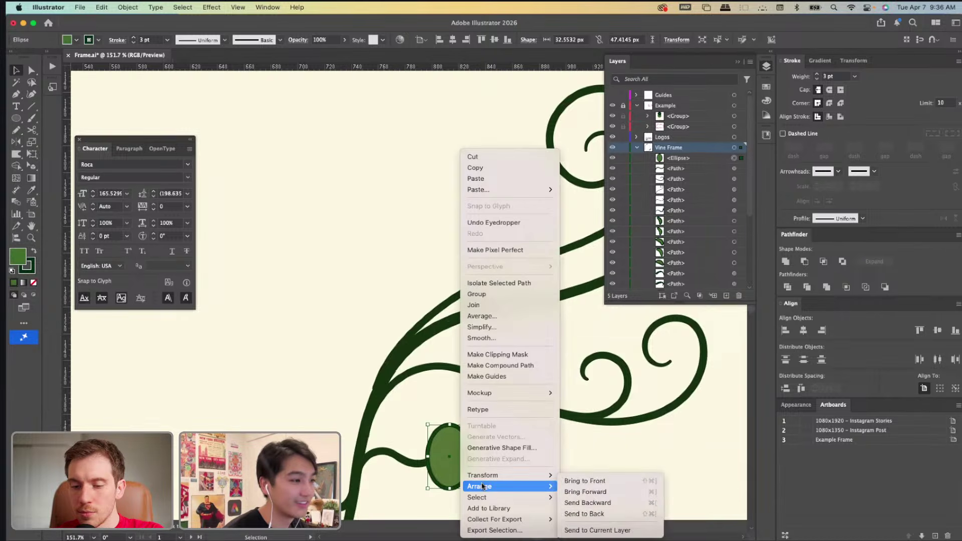
{"action": "left_click", "coordinate": [603, 413]}
{"action": "left_click", "coordinate": [676, 159]}
{"action": "mouse_move", "coordinate": [689, 217]}
{"action": "left_mouse_down"}
{"action": "mouse_move", "coordinate": [690, 226]}
{"action": "mouse_move", "coordinate": [691, 206]}
{"action": "left_mouse_up"}
{"action": "left_click_drag", "start_coordinate": [692, 162], "coordinate": [692, 163]}
{"action": "mouse_move", "coordinate": [475, 422]}
{"action": "left_mouse_down"}
{"action": "mouse_move", "coordinate": [500, 455]}
{"action": "mouse_move", "coordinate": [454, 452]}
{"action": "mouse_move", "coordinate": [454, 476]}
{"action": "left_mouse_up"}
Warp the tilted ellipse into a slimmer leaf shape.
{"action": "key", "text": "shift+r"}
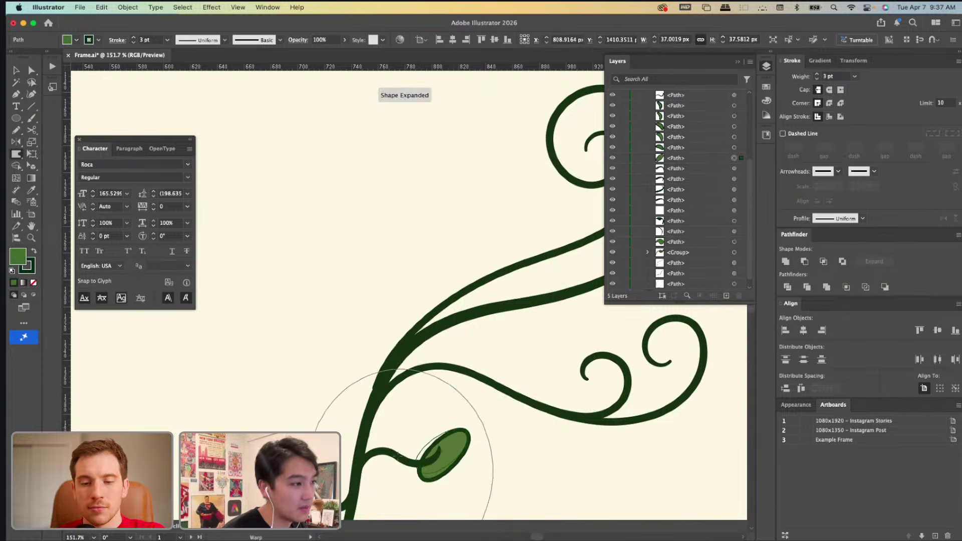
{"action": "mouse_move", "coordinate": [476, 413]}
{"action": "left_mouse_down"}
{"action": "mouse_move", "coordinate": [423, 421]}
{"action": "mouse_move", "coordinate": [448, 420]}
{"action": "mouse_move", "coordinate": [441, 429]}
{"action": "mouse_move", "coordinate": [430, 421]}
{"action": "mouse_move", "coordinate": [431, 436]}
{"action": "left_mouse_up"}
{"action": "key", "text": "v"}
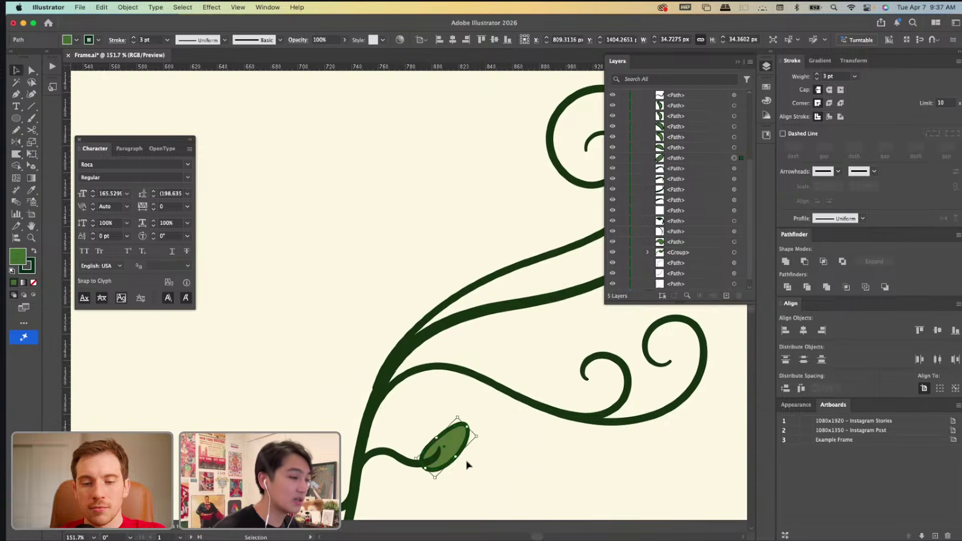
Move the leaf onto the tip of the short stem on the vine's left side and warp it into a curve.
{"action": "scroll", "coordinate": [476, 410], "scroll_direction": "down", "scroll_amount": 4}
{"action": "mouse_move", "coordinate": [486, 358]}
{"action": "left_mouse_down"}
{"action": "mouse_move", "coordinate": [457, 348]}
{"action": "mouse_move", "coordinate": [320, 401]}
{"action": "mouse_move", "coordinate": [336, 415]}
{"action": "mouse_move", "coordinate": [287, 408]}
{"action": "mouse_move", "coordinate": [302, 418]}
{"action": "left_mouse_up"}
{"action": "key", "text": "shift+r"}
{"action": "key", "text": "a"}
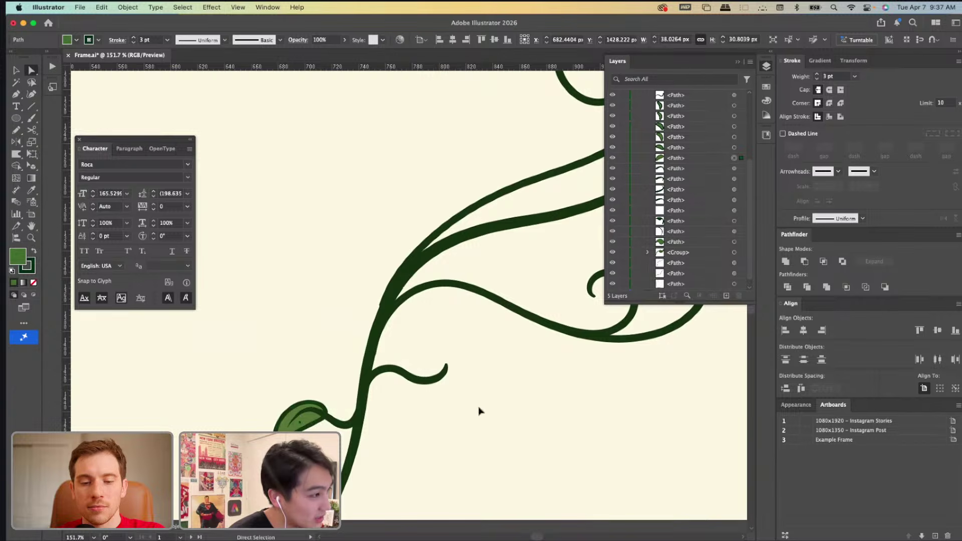
Paste a copy of the curved leaf and reflect it across the horizontal axis.
{"action": "key", "text": "v"}
{"action": "left_click", "coordinate": [479, 408]}
{"action": "key", "text": "super+v"}
{"action": "key", "text": "v"}
{"action": "right_click", "coordinate": [484, 396]}
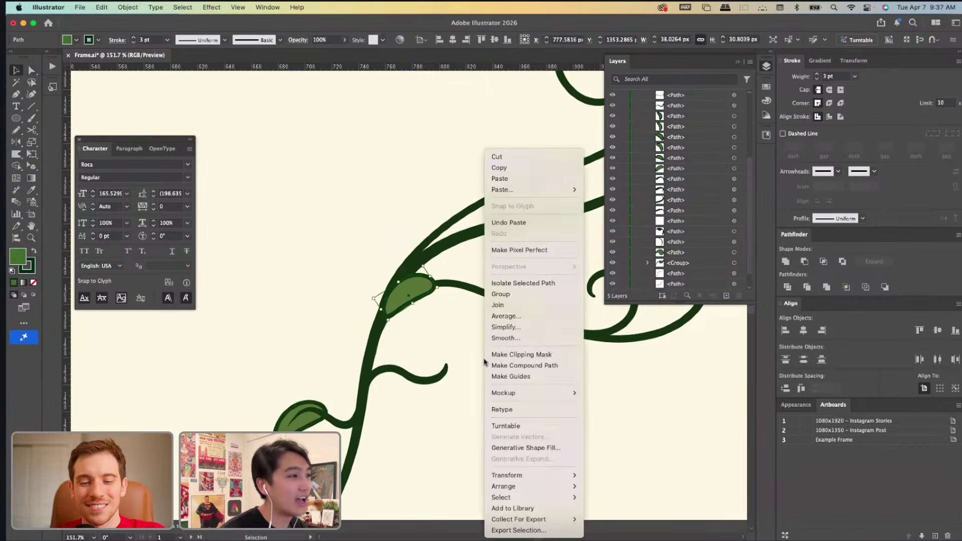
{"action": "mouse_move", "coordinate": [507, 475]}
{"action": "left_click", "coordinate": [646, 478]}
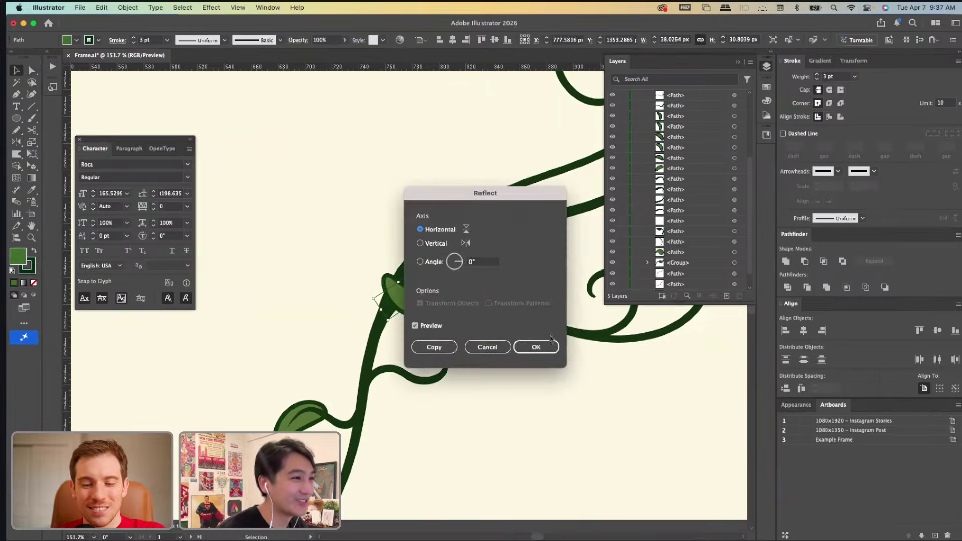
{"action": "left_click", "coordinate": [537, 345]}
Turn the reflected leaf around so its curved side faces up, and move it onto the small right-hand stem.
{"action": "left_click_drag", "start_coordinate": [427, 328], "coordinate": [383, 263]}
{"action": "key", "text": "a"}
{"action": "left_click_drag", "start_coordinate": [411, 303], "coordinate": [433, 383]}
{"action": "right_click", "coordinate": [434, 384]}
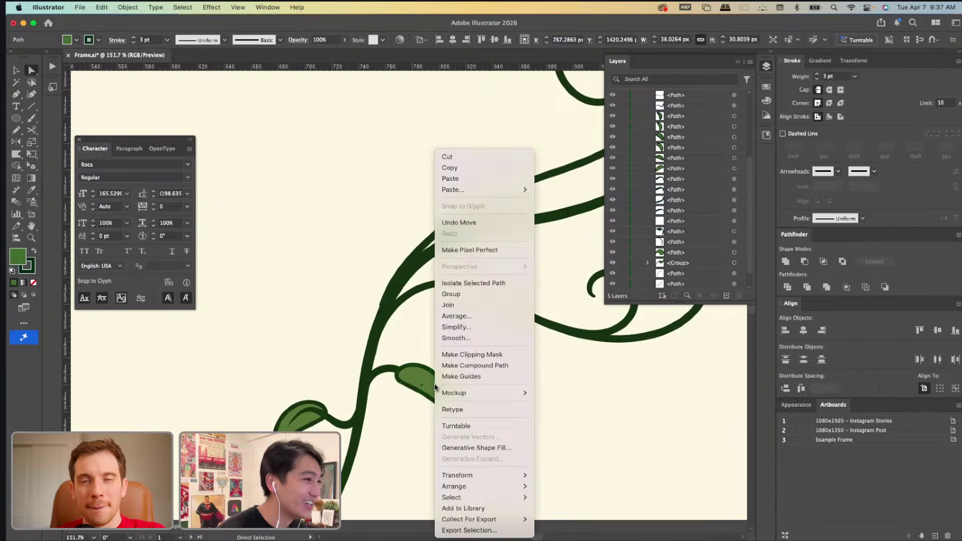
{"action": "key", "text": "Escape"}
Cut the small right-hand stem and paste it in place in front of the leaf.
{"action": "key", "text": "v"}
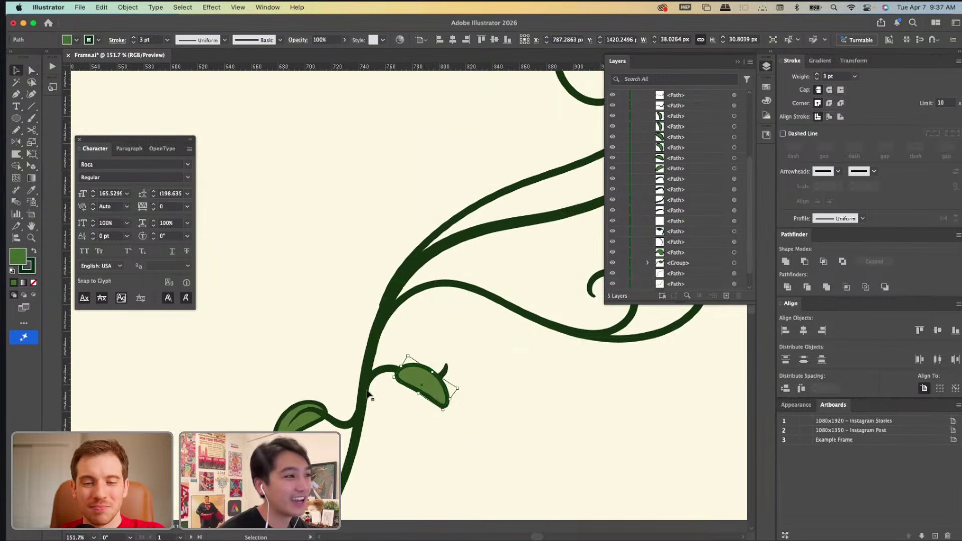
{"action": "left_click", "coordinate": [390, 367]}
{"action": "key", "text": "super+x"}
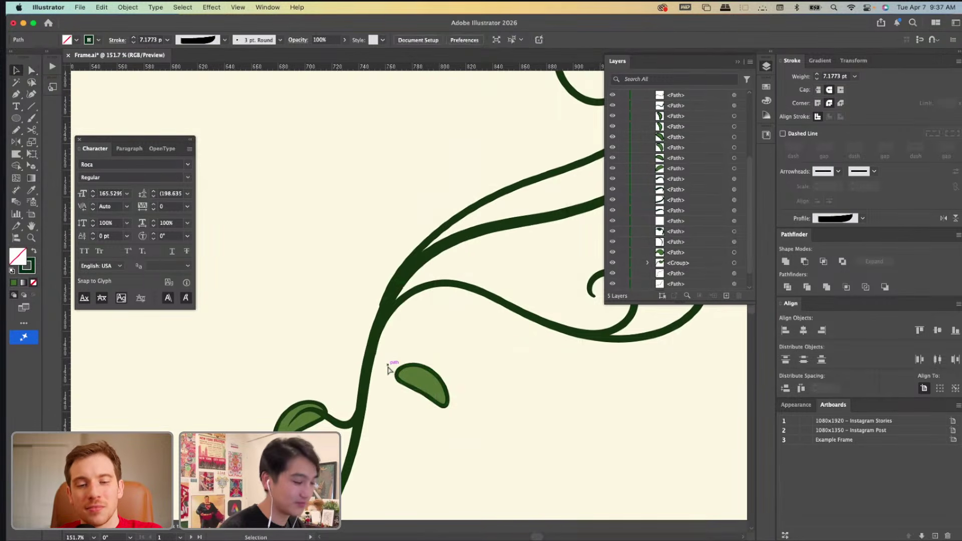
{"action": "key", "text": "super+f"}
Adjust the right-hand stem's end anchor so its tip stays inside the leaf, and deselect it.
{"action": "key", "text": "a"}
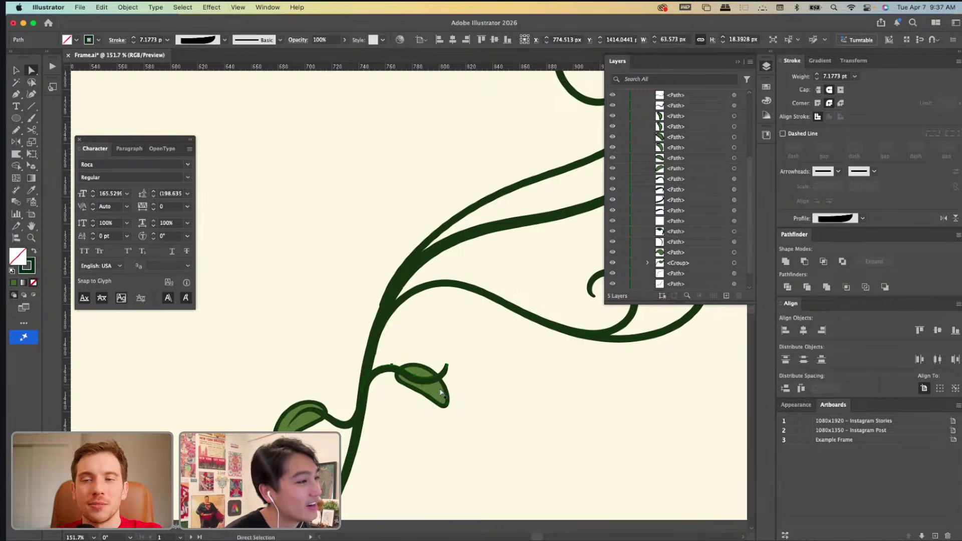
{"action": "mouse_move", "coordinate": [445, 369]}
{"action": "left_mouse_down"}
{"action": "mouse_move", "coordinate": [466, 368]}
{"action": "mouse_move", "coordinate": [422, 385]}
{"action": "mouse_move", "coordinate": [446, 376]}
{"action": "left_mouse_up"}
{"action": "left_click", "coordinate": [466, 367]}
{"action": "scroll", "coordinate": [464, 371], "scroll_direction": "down", "scroll_amount": 6}
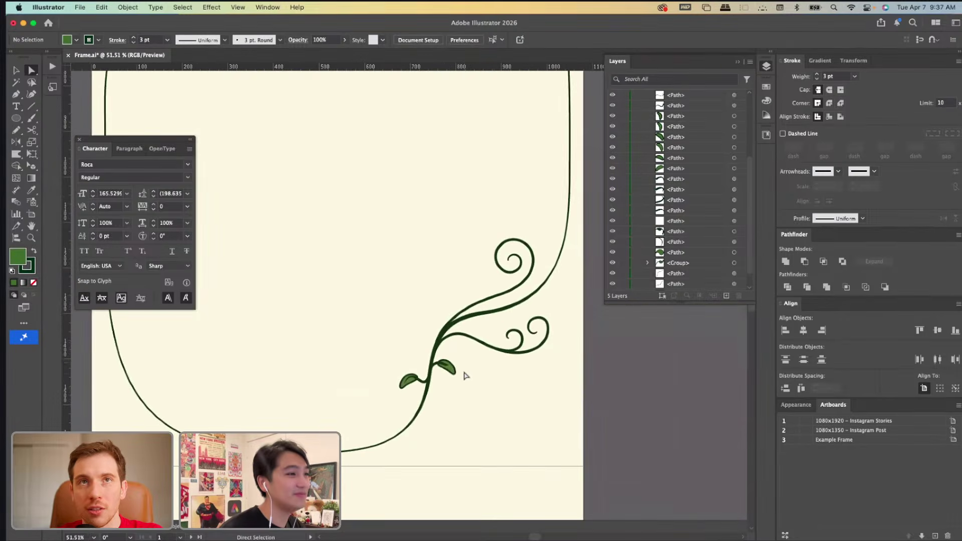
Copy the pair of larger leaves from the upper-left bend and paste them near the lower-right spiral tendril.
{"action": "scroll", "coordinate": [464, 376], "scroll_direction": "up", "scroll_amount": 2}
{"action": "scroll", "coordinate": [465, 378], "scroll_direction": "up", "scroll_amount": 2}
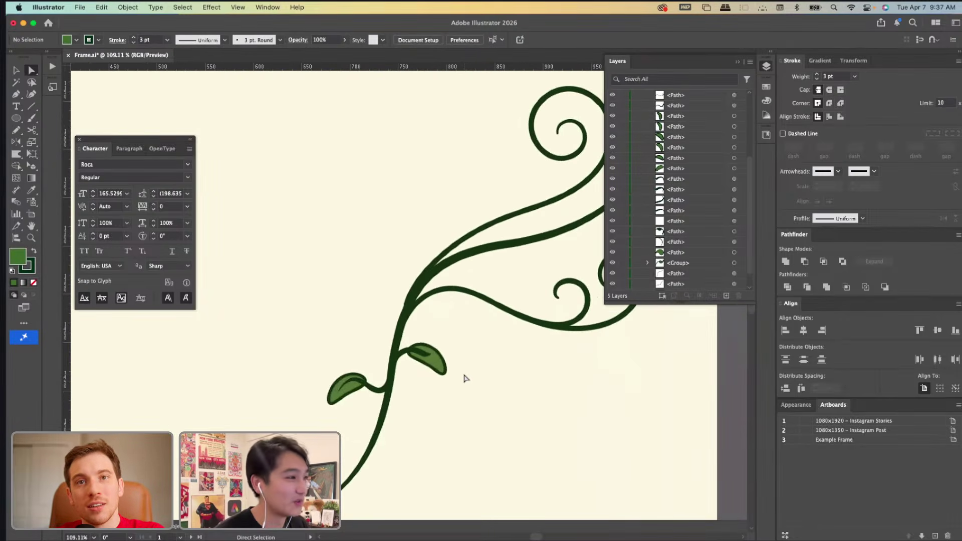
{"action": "scroll", "coordinate": [465, 378], "scroll_direction": "down", "scroll_amount": 6}
{"action": "scroll", "coordinate": [391, 210], "scroll_direction": "up", "scroll_amount": 3}
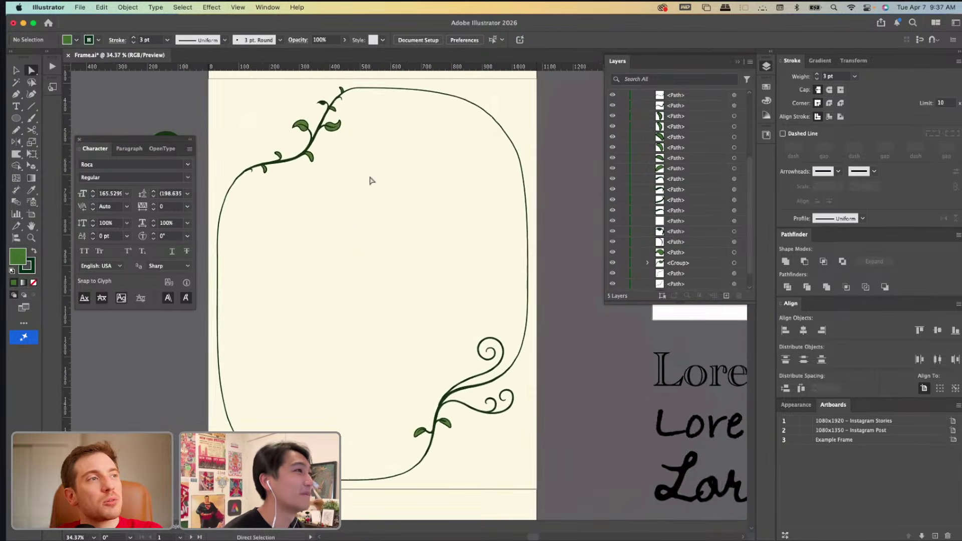
{"action": "key", "text": "v"}
{"action": "left_click", "coordinate": [333, 127]}
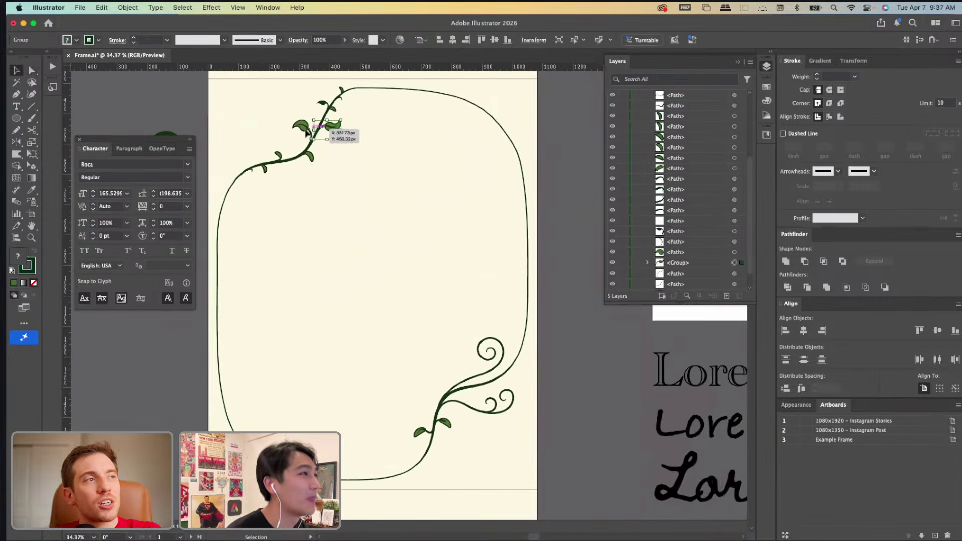
{"action": "left_click", "coordinate": [378, 348]}
{"action": "scroll", "coordinate": [439, 324], "scroll_direction": "up", "scroll_amount": 3}
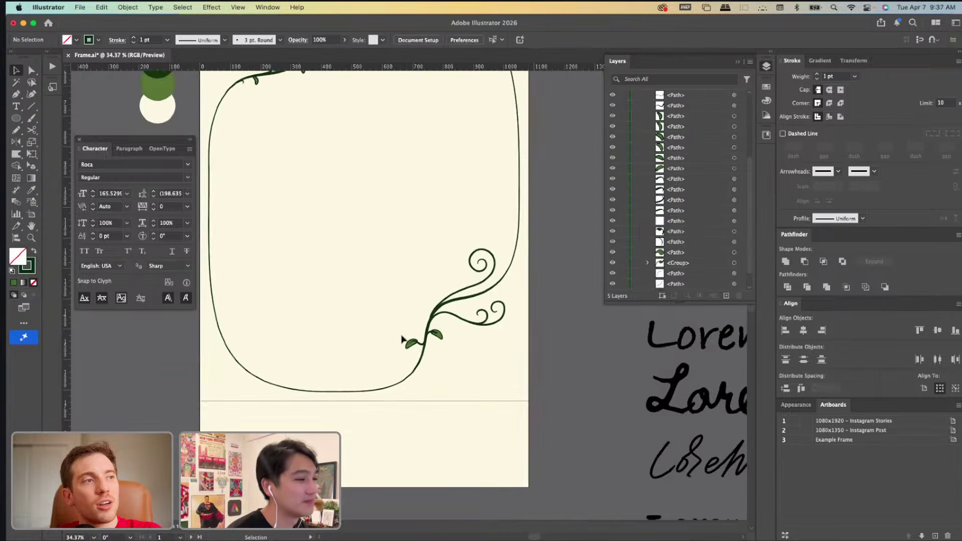
{"action": "scroll", "coordinate": [439, 324], "scroll_direction": "up", "scroll_amount": 2}
{"action": "key", "text": "super+v"}
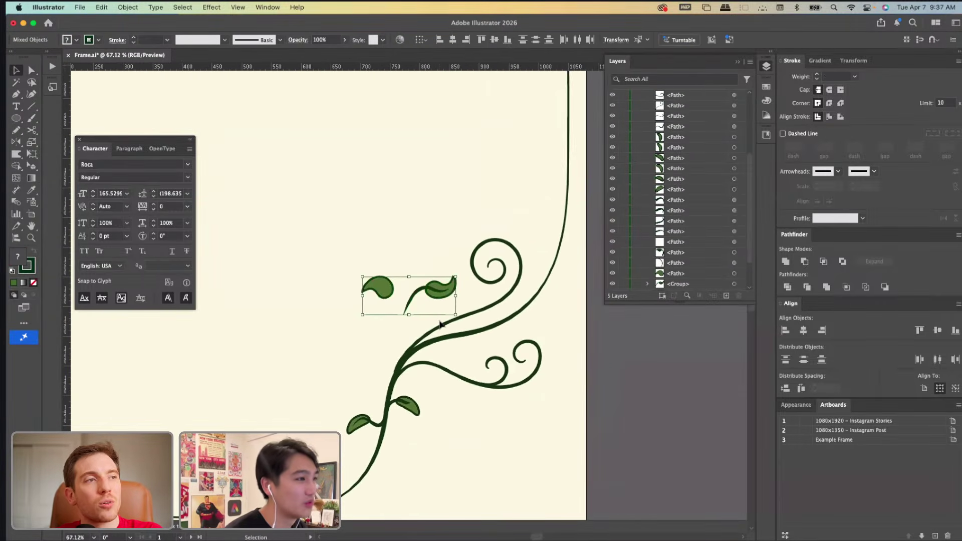
Shrink the pasted leaves and attach one above and one below the spiral tendril's stem.
{"action": "left_click_drag", "start_coordinate": [437, 296], "coordinate": [504, 313]}
{"action": "left_click", "coordinate": [475, 322]}
{"action": "left_click", "coordinate": [466, 316]}
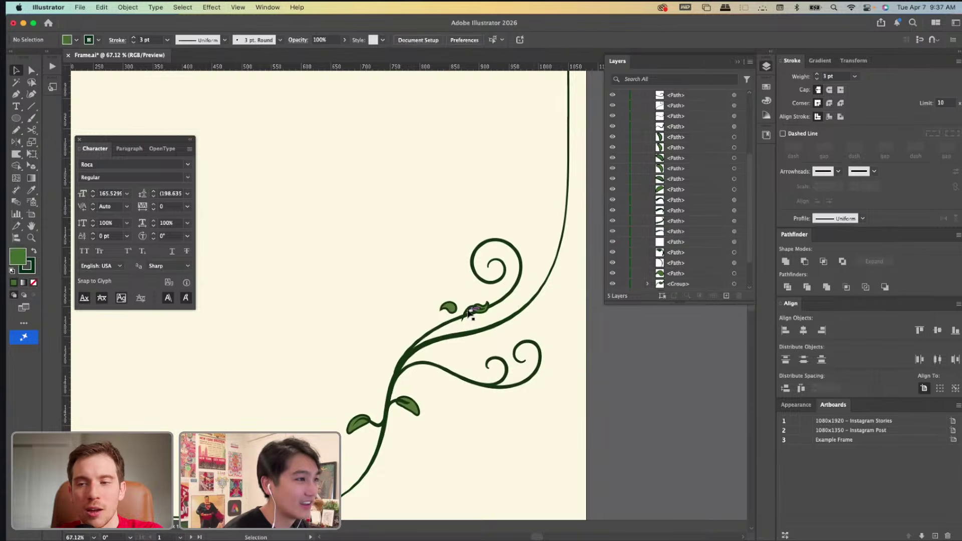
{"action": "left_click", "coordinate": [510, 326]}
{"action": "mouse_move", "coordinate": [470, 317]}
{"action": "left_mouse_down"}
{"action": "mouse_move", "coordinate": [455, 313]}
{"action": "mouse_move", "coordinate": [509, 301]}
{"action": "mouse_move", "coordinate": [516, 315]}
{"action": "mouse_move", "coordinate": [501, 308]}
{"action": "left_mouse_up"}
{"action": "left_click", "coordinate": [453, 313]}
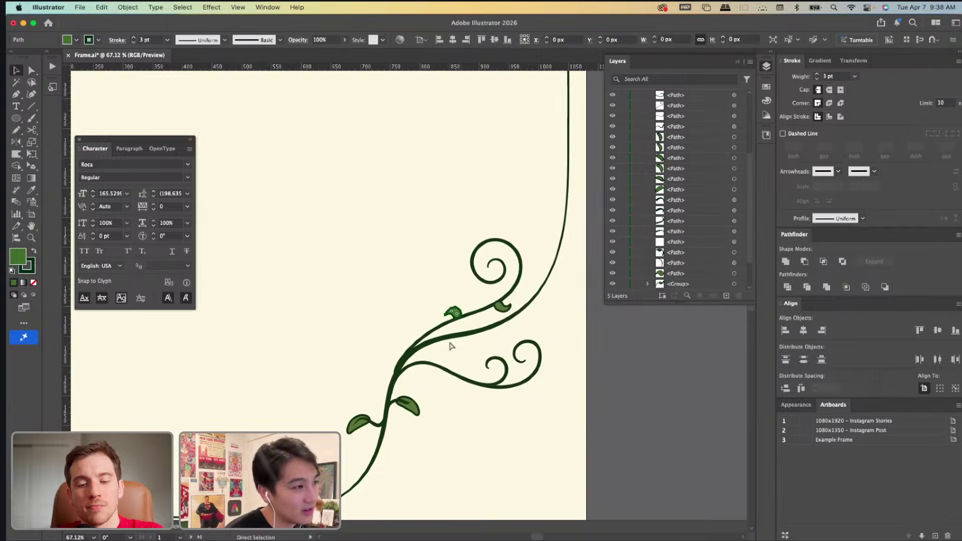
{"action": "key", "text": "super+c"}
{"action": "key", "text": "super+v"}
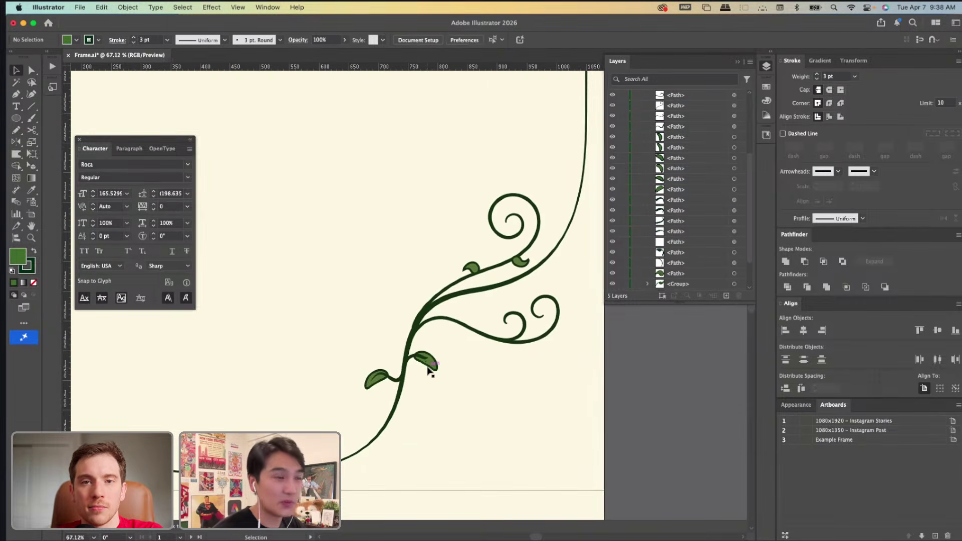
Draw a curved stem about 69 px wide and 63 px high with the Pencil, branching off the main vine below the lower leaves.
{"action": "scroll", "coordinate": [430, 370], "scroll_direction": "down", "scroll_amount": 3}
{"action": "scroll", "coordinate": [429, 369], "scroll_direction": "left", "scroll_amount": 1}
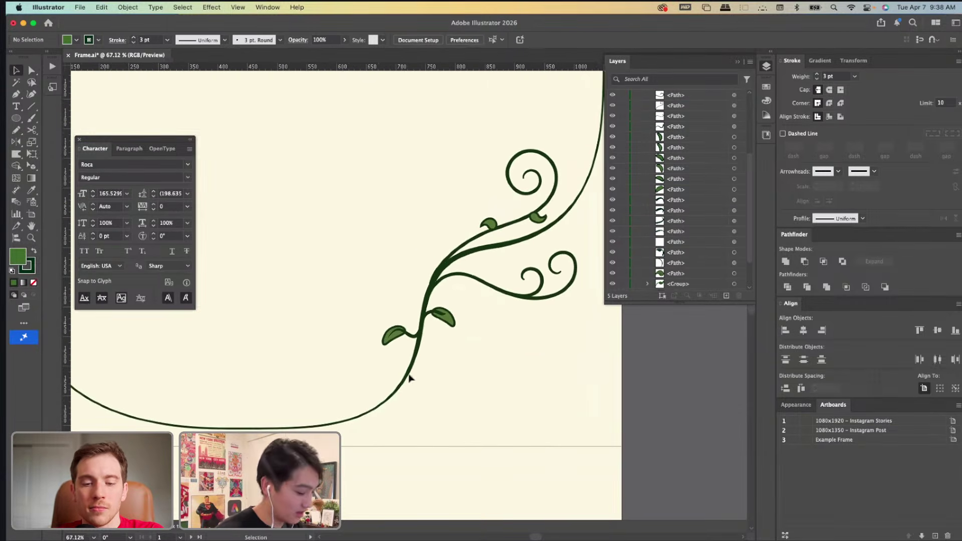
{"action": "key", "text": "n"}
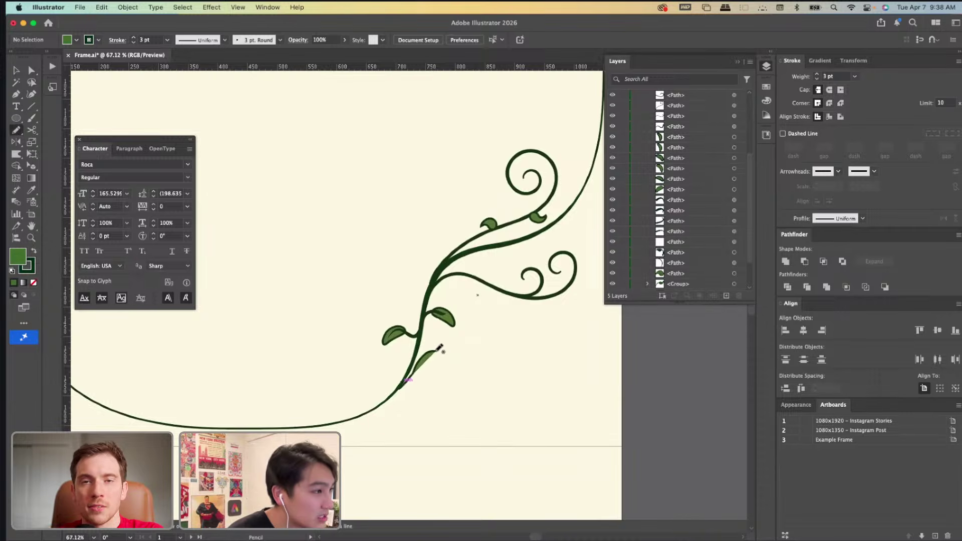
{"action": "left_click_drag", "start_coordinate": [440, 347], "coordinate": [440, 350]}
{"action": "key", "text": "v"}
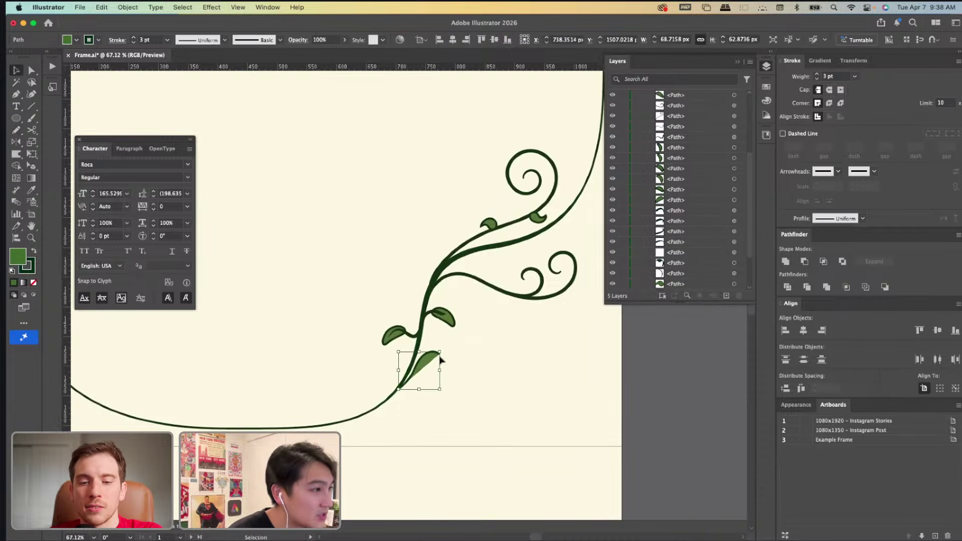
Remove the new stem's fill and turn the stem into a compound path.
{"action": "left_click", "coordinate": [33, 284]}
{"action": "right_click", "coordinate": [421, 377]}
{"action": "left_click", "coordinate": [451, 300]}
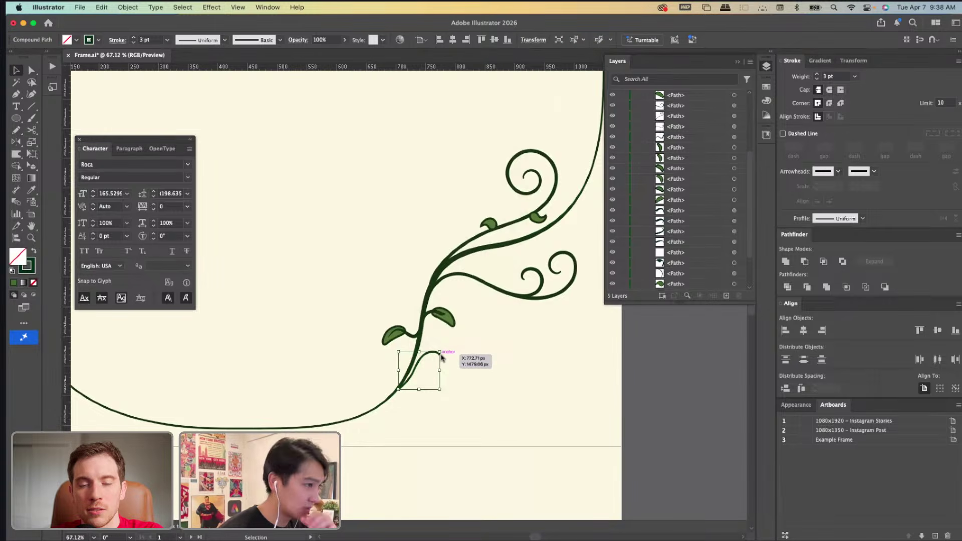
Delete the extra anchor point on the new stem and reshape its curve so the tip bends down into a small hook.
{"action": "scroll", "coordinate": [433, 370], "scroll_direction": "up", "scroll_amount": 5}
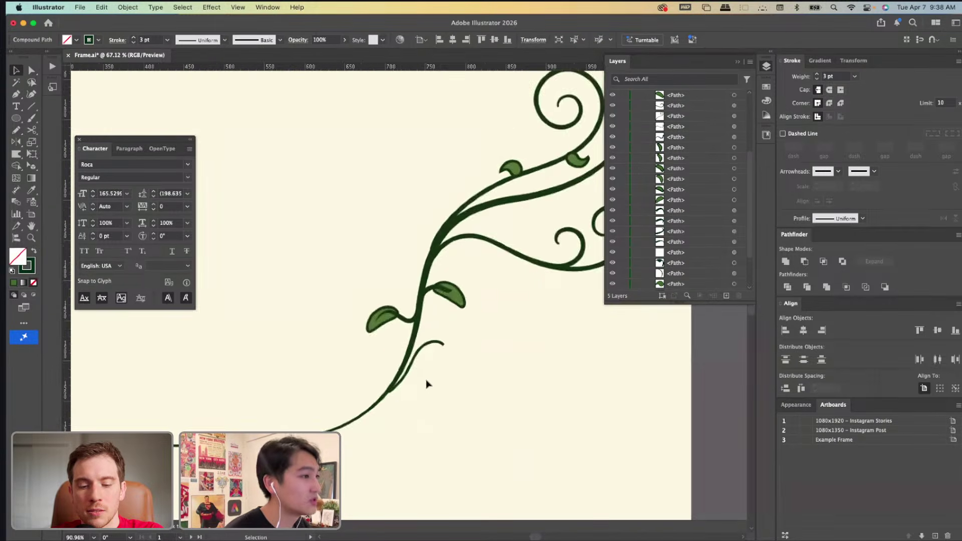
{"action": "key", "text": "a"}
{"action": "left_click", "coordinate": [370, 399]}
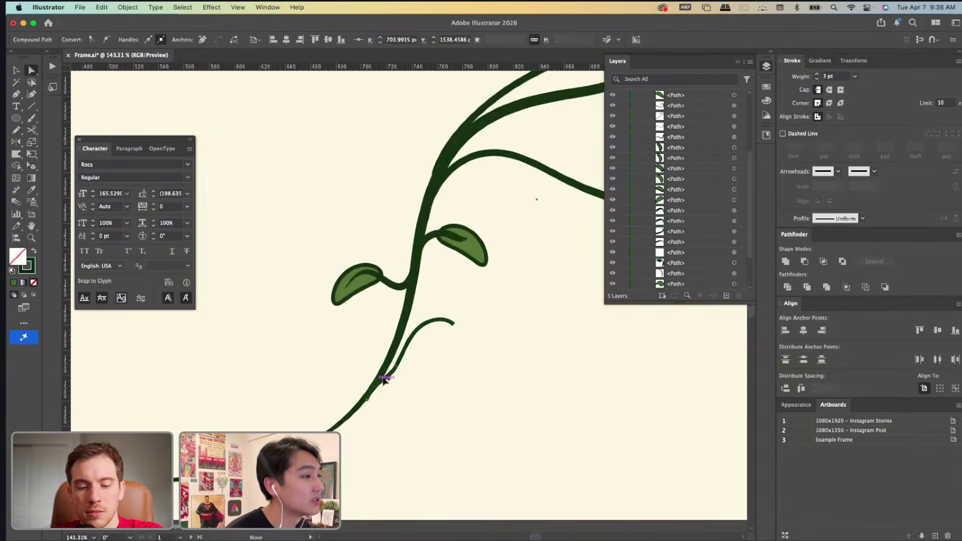
{"action": "key", "text": "minus"}
{"action": "left_click", "coordinate": [397, 368]}
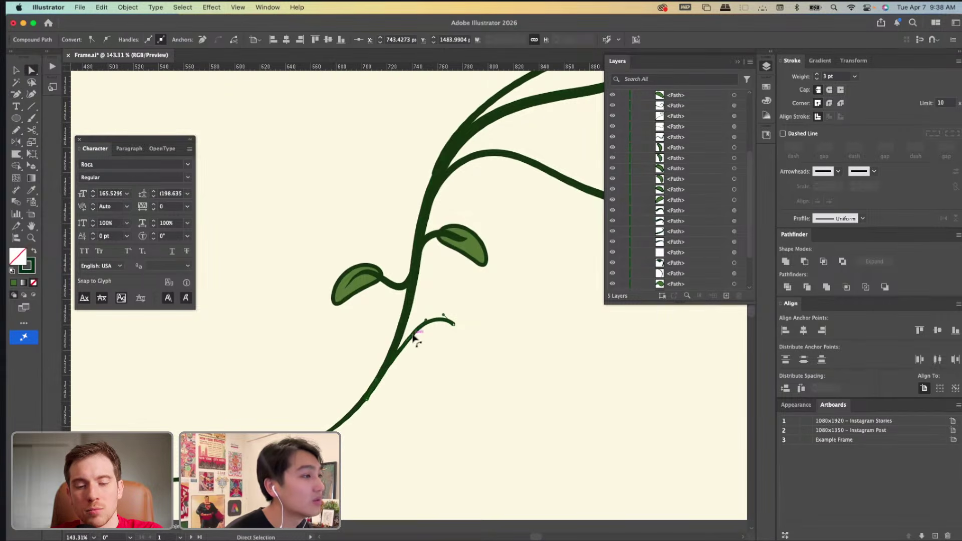
{"action": "left_click_drag", "start_coordinate": [408, 344], "coordinate": [403, 376]}
{"action": "mouse_move", "coordinate": [453, 323]}
{"action": "left_mouse_down"}
{"action": "mouse_move", "coordinate": [465, 318]}
{"action": "mouse_move", "coordinate": [443, 332]}
{"action": "left_mouse_up"}
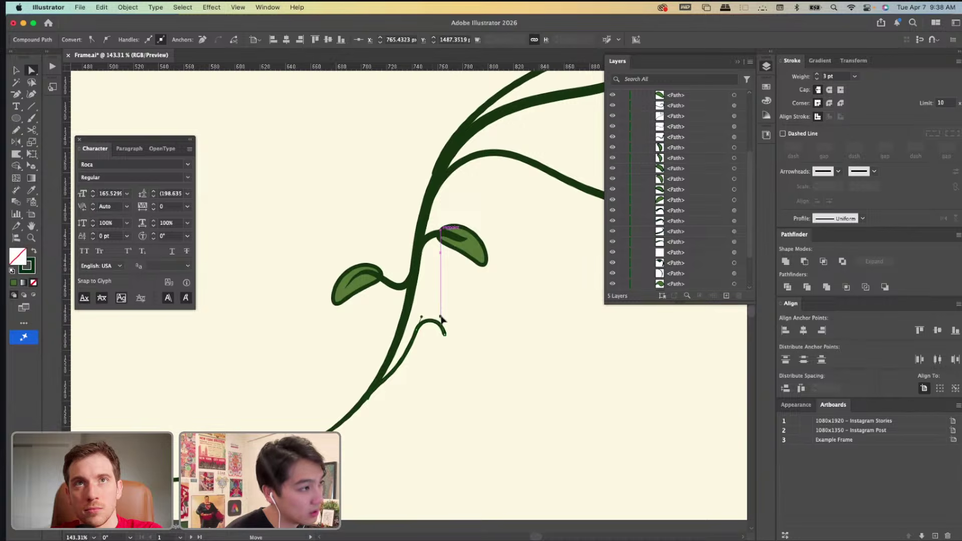
Try adjusting the hooked stem's lower curve handles and redrawing it with the Smooth tool.
{"action": "left_click", "coordinate": [379, 380]}
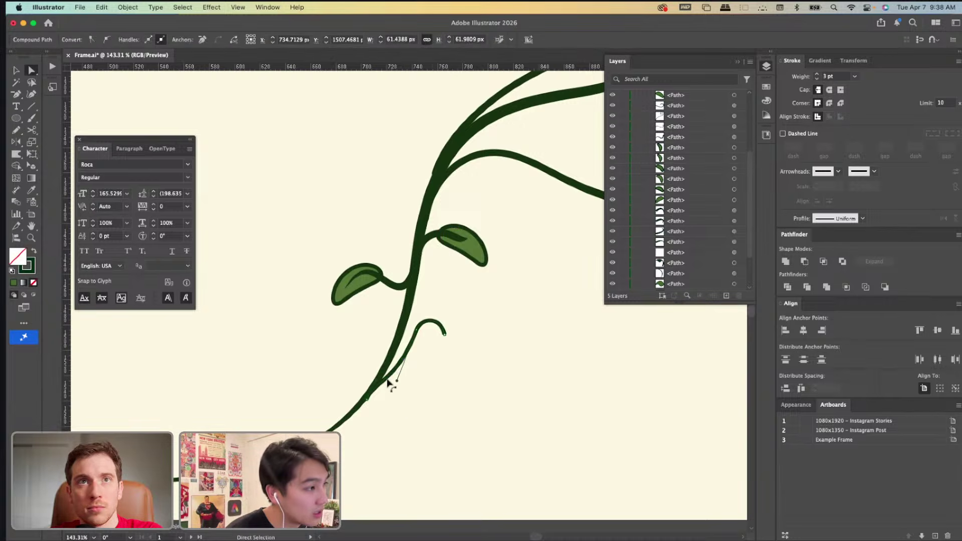
{"action": "mouse_move", "coordinate": [389, 382]}
{"action": "left_mouse_down"}
{"action": "mouse_move", "coordinate": [373, 394]}
{"action": "mouse_move", "coordinate": [384, 371]}
{"action": "left_mouse_up"}
{"action": "left_click", "coordinate": [390, 386]}
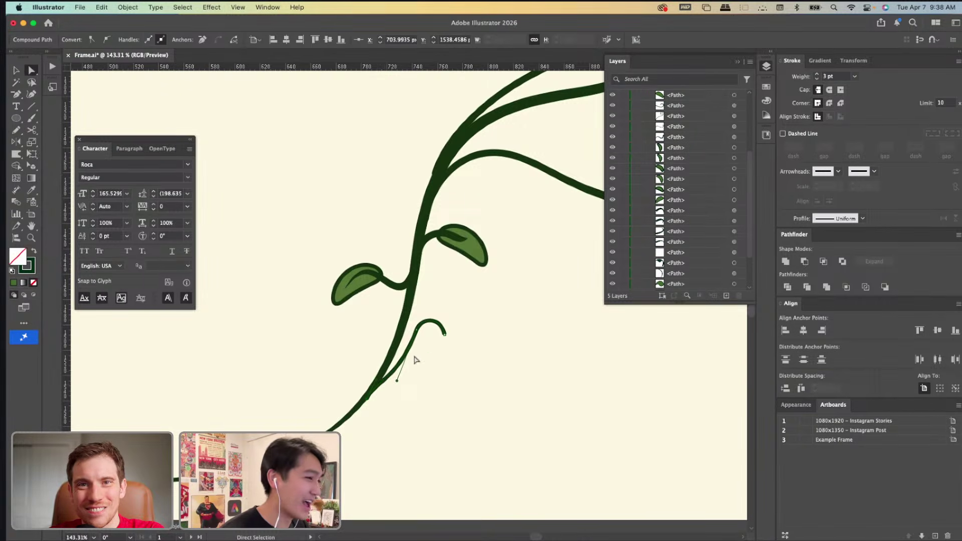
{"action": "left_click", "coordinate": [432, 344]}
{"action": "left_click", "coordinate": [441, 329]}
{"action": "key", "text": "n"}
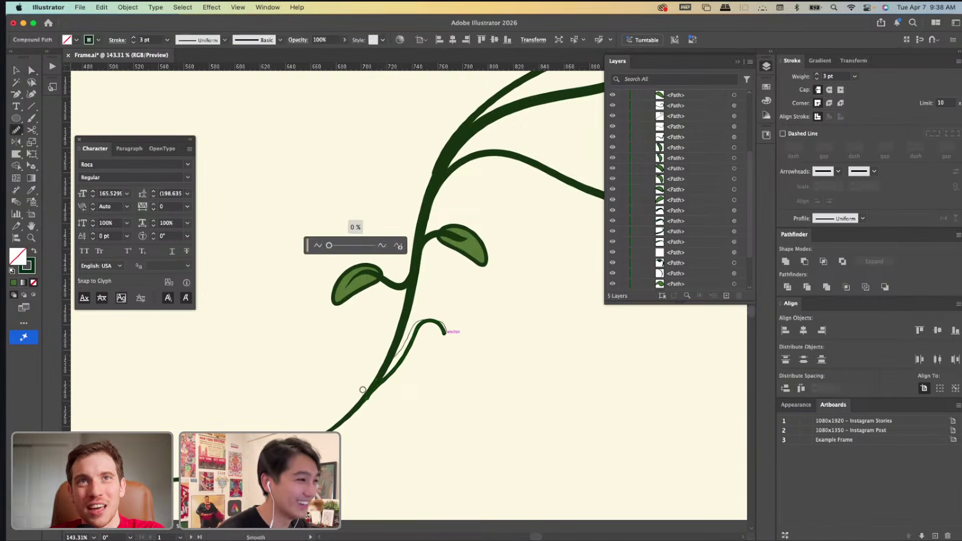
{"action": "key", "text": "v"}
{"action": "left_click", "coordinate": [457, 379]}
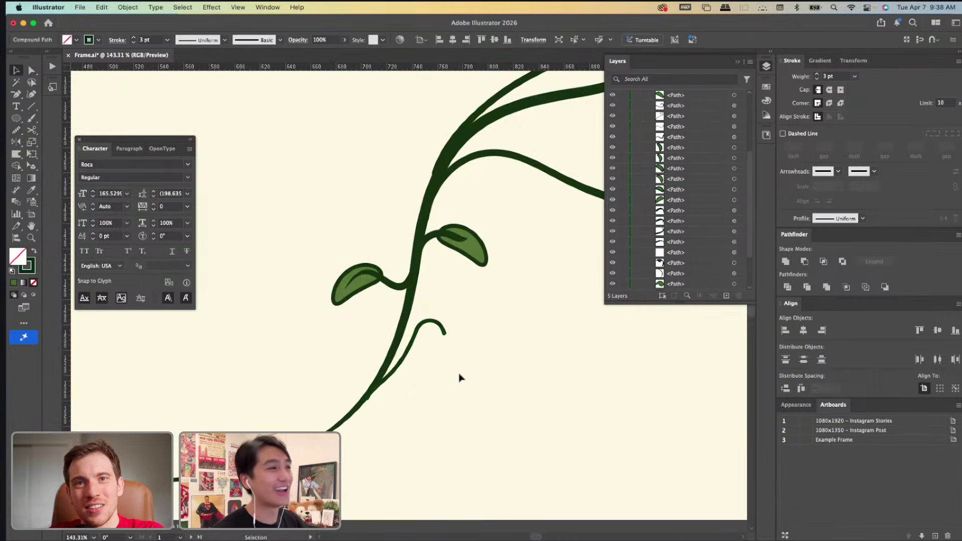
Copy the tapered dark green stroke from the nearby right-hand leaf's stalk onto the hooked stem with the Eyedropper.
{"action": "scroll", "coordinate": [441, 366], "scroll_direction": "down", "scroll_amount": 5}
{"action": "scroll", "coordinate": [467, 343], "scroll_direction": "up", "scroll_amount": 4}
{"action": "key", "text": "i"}
{"action": "left_click", "coordinate": [456, 303]}
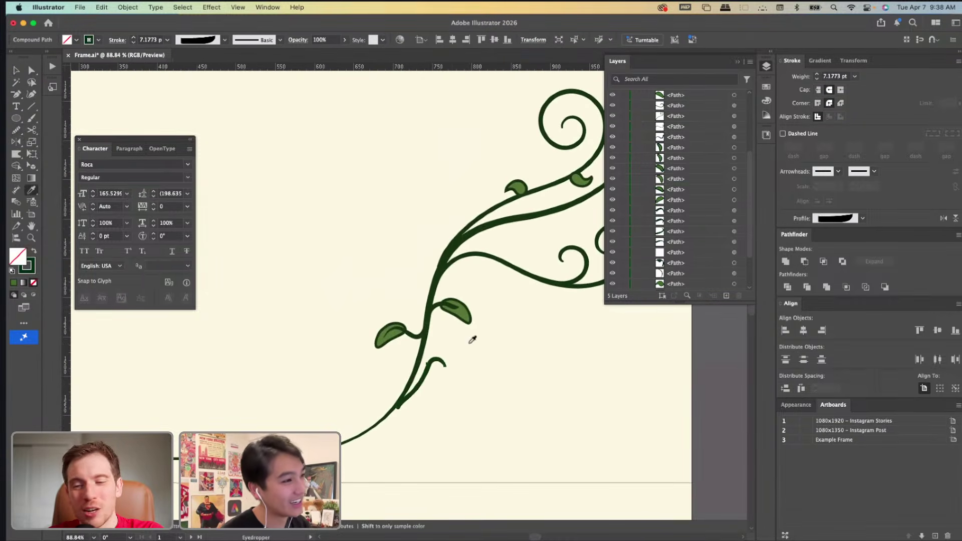
{"action": "key", "text": "v"}
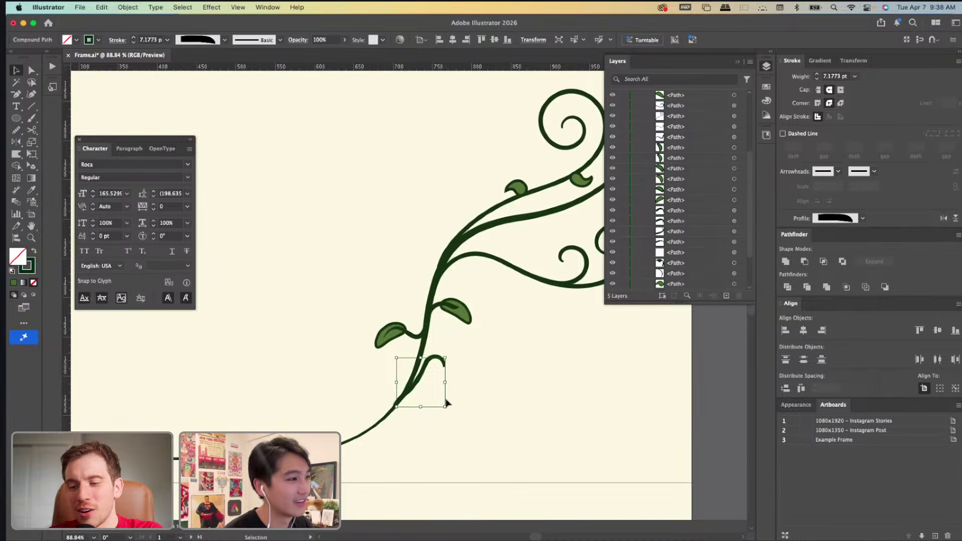
Try repositioning the hooked stem's anchor points so its base merges into the main vine.
{"action": "scroll", "coordinate": [408, 389], "scroll_direction": "up", "scroll_amount": 3}
{"action": "key", "text": "a"}
{"action": "left_click", "coordinate": [398, 397]}
{"action": "scroll", "coordinate": [384, 405], "scroll_direction": "up", "scroll_amount": 2}
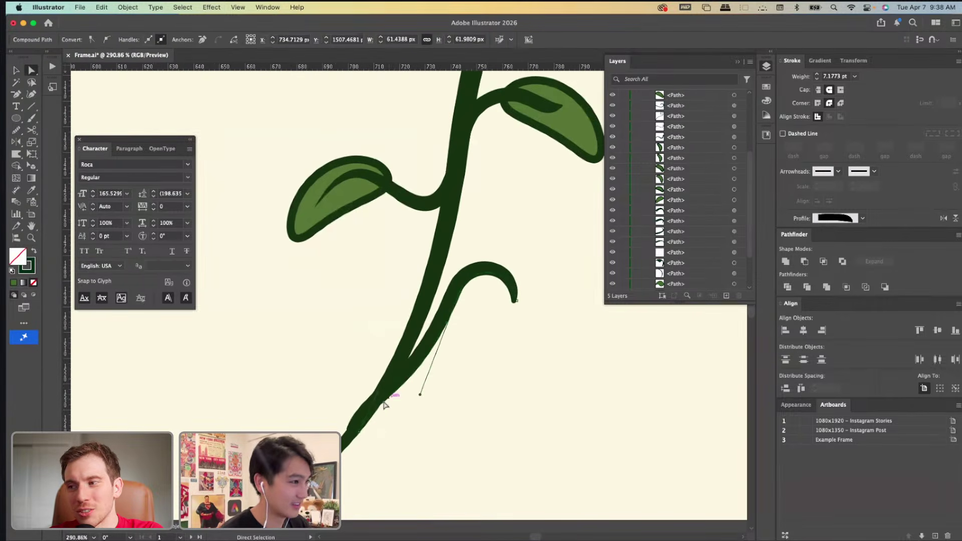
{"action": "left_click", "coordinate": [377, 396]}
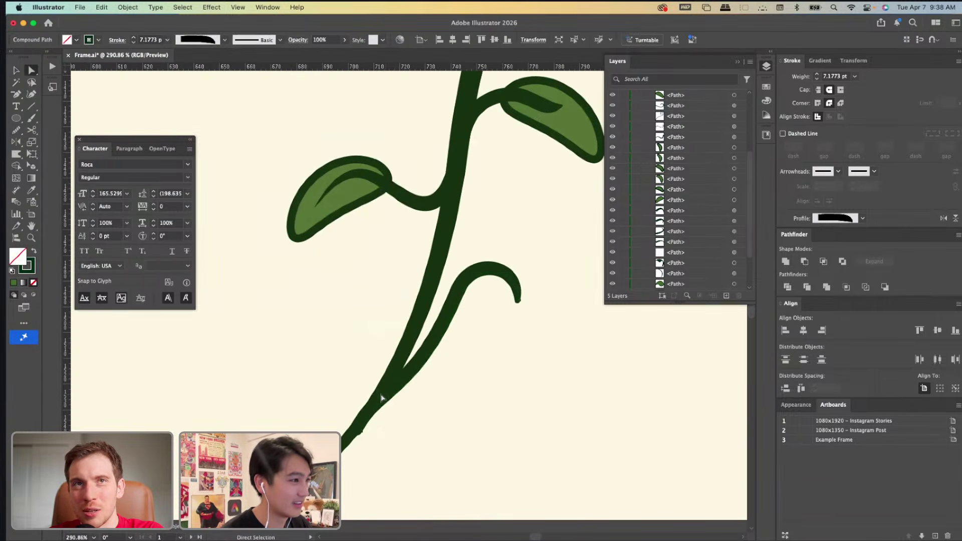
{"action": "left_click", "coordinate": [361, 435]}
{"action": "mouse_move", "coordinate": [448, 325]}
{"action": "left_mouse_down"}
{"action": "mouse_move", "coordinate": [396, 155]}
{"action": "mouse_move", "coordinate": [447, 324]}
{"action": "left_mouse_up"}
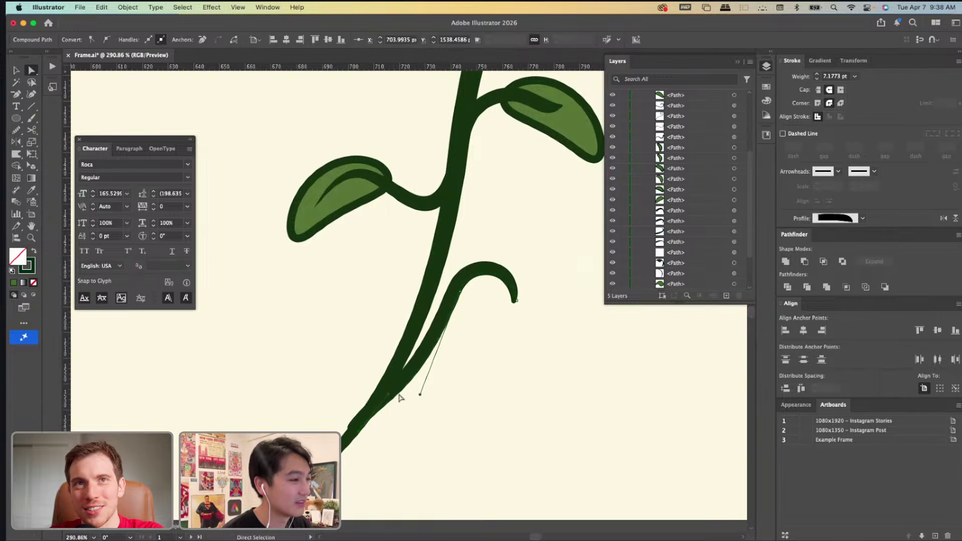
{"action": "left_click_drag", "start_coordinate": [459, 287], "coordinate": [451, 291]}
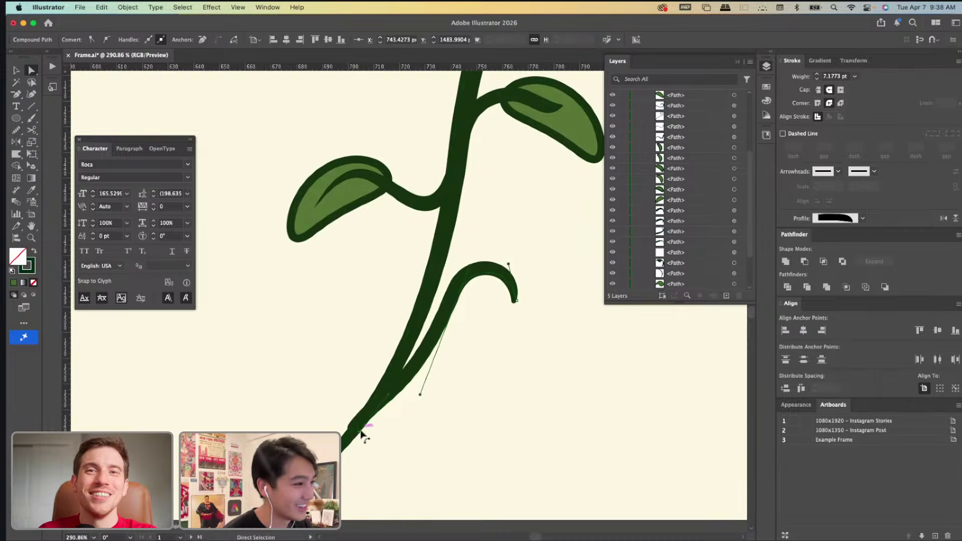
{"action": "right_click", "coordinate": [360, 432]}
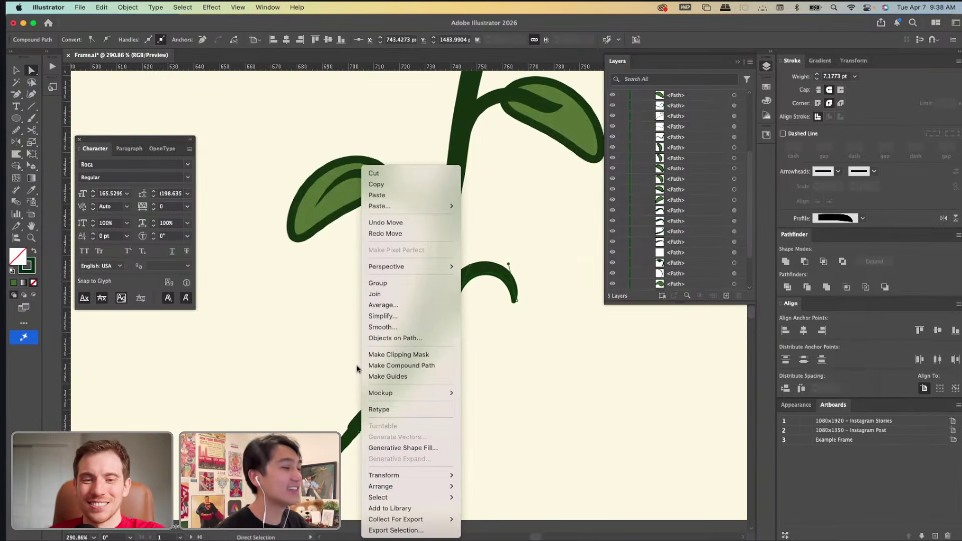
{"action": "left_click", "coordinate": [357, 370]}
{"action": "right_click", "coordinate": [402, 366]}
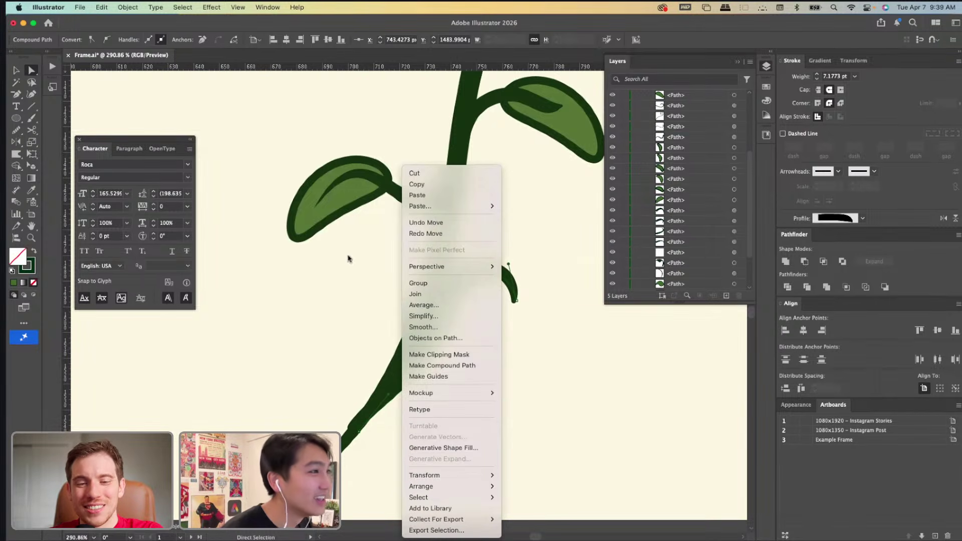
{"action": "left_click", "coordinate": [504, 273]}
Isolate the hooked stem's compound path, try the Width tool at its base, and leave isolation mode.
{"action": "key", "text": "v"}
{"action": "right_click", "coordinate": [500, 274]}
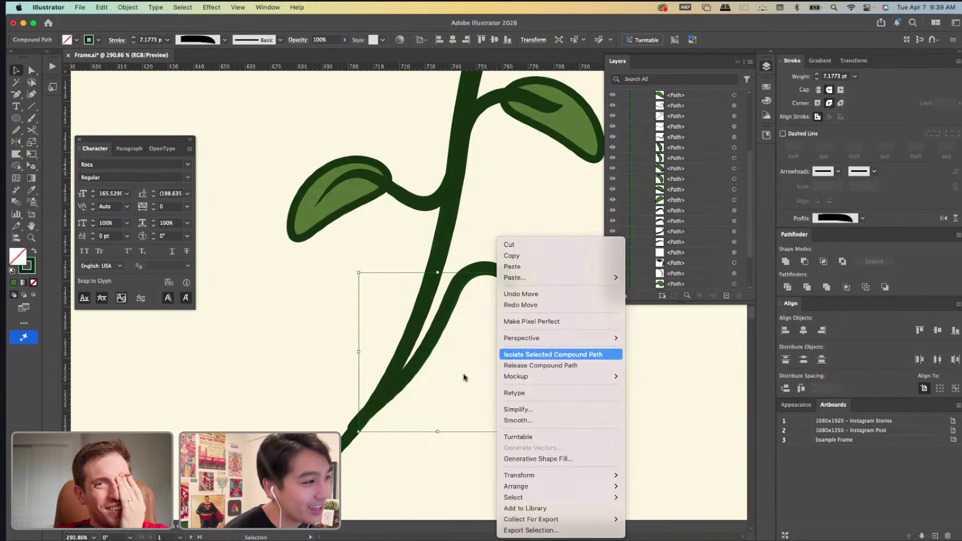
{"action": "key", "text": "Return"}
{"action": "key", "text": "shift+w"}
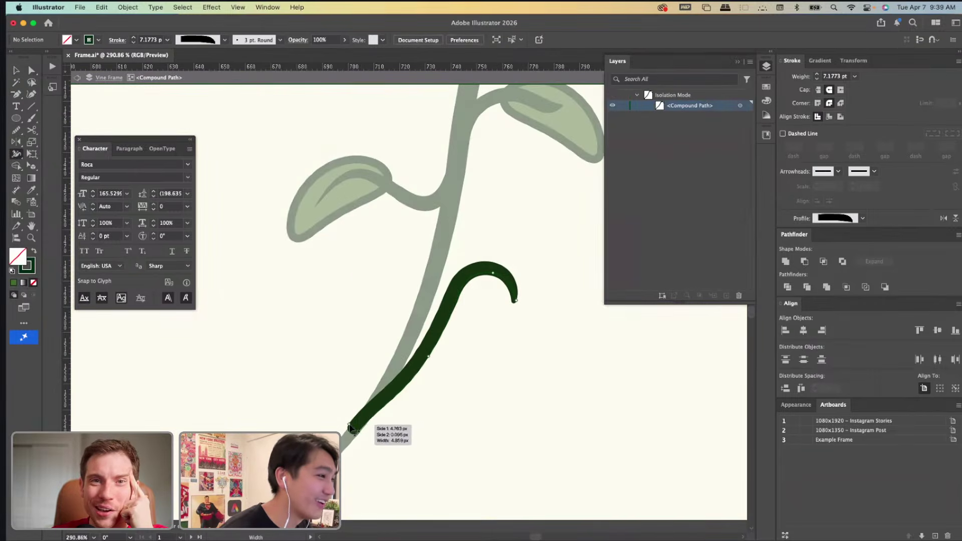
{"action": "key", "text": "v"}
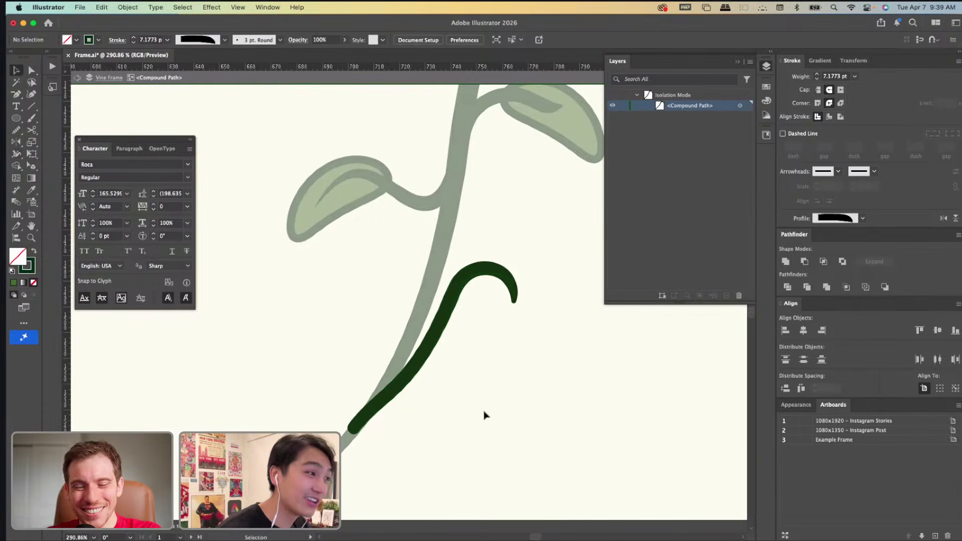
{"action": "key", "text": "a"}
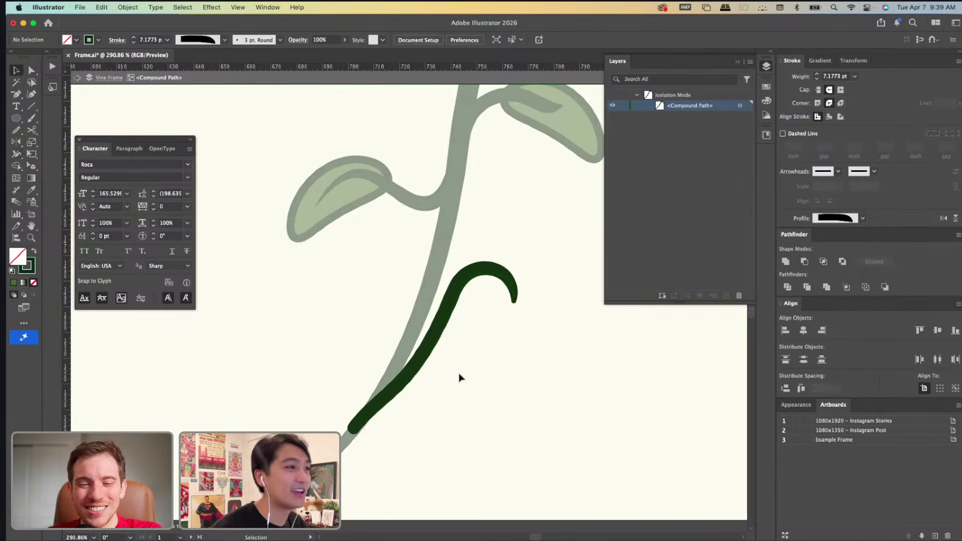
{"action": "key", "text": "Escape"}
Try to move the hooked stem's base anchor further down along the main vine.
{"action": "scroll", "coordinate": [466, 374], "scroll_direction": "down", "scroll_amount": 8}
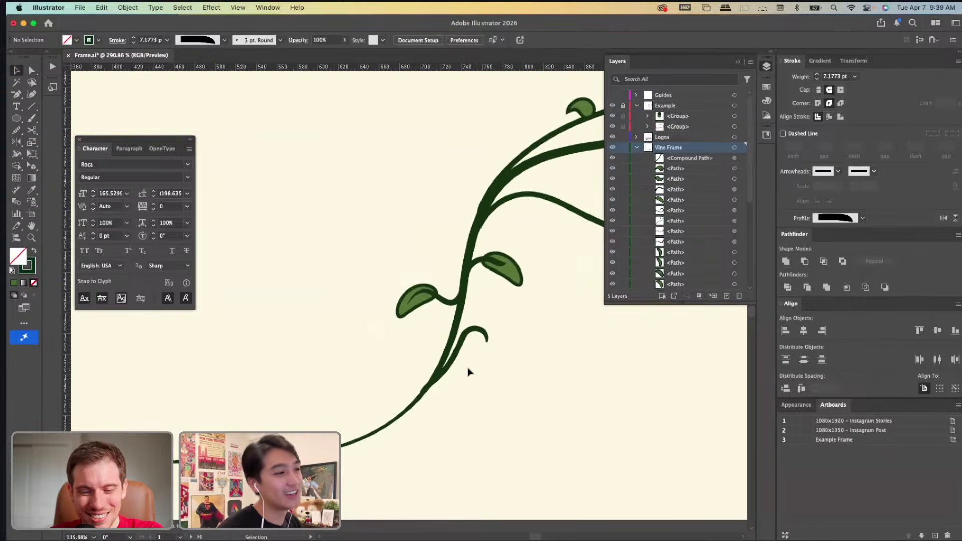
{"action": "scroll", "coordinate": [466, 370], "scroll_direction": "up", "scroll_amount": 4}
{"action": "scroll", "coordinate": [466, 371], "scroll_direction": "up", "scroll_amount": 3}
{"action": "key", "text": "a"}
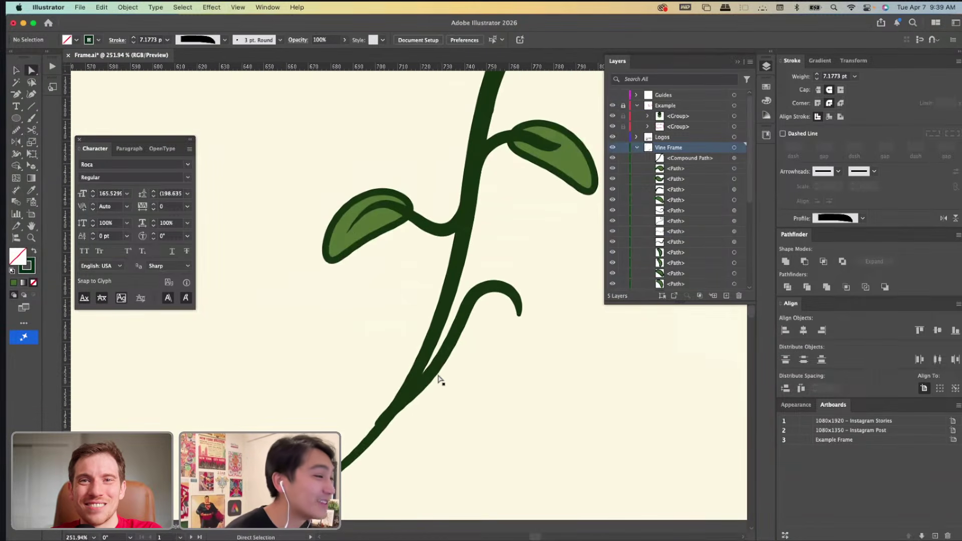
{"action": "left_click", "coordinate": [398, 415]}
{"action": "mouse_move", "coordinate": [398, 419]}
{"action": "left_mouse_down"}
{"action": "mouse_move", "coordinate": [418, 398]}
{"action": "mouse_move", "coordinate": [389, 430]}
{"action": "left_mouse_up"}
Try flipping the hooked stem's width profile across its path, and undo the flip.
{"action": "key", "text": "v"}
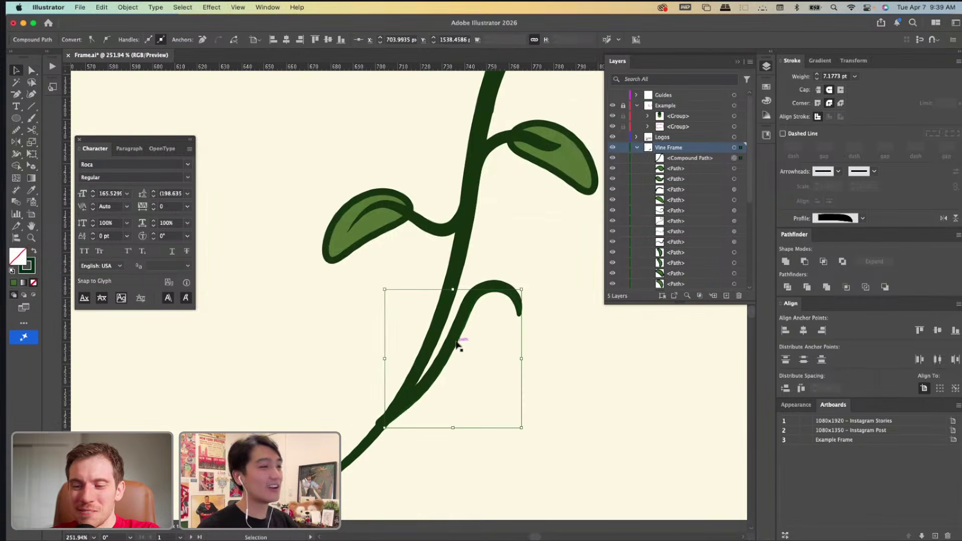
{"action": "left_click", "coordinate": [956, 216]}
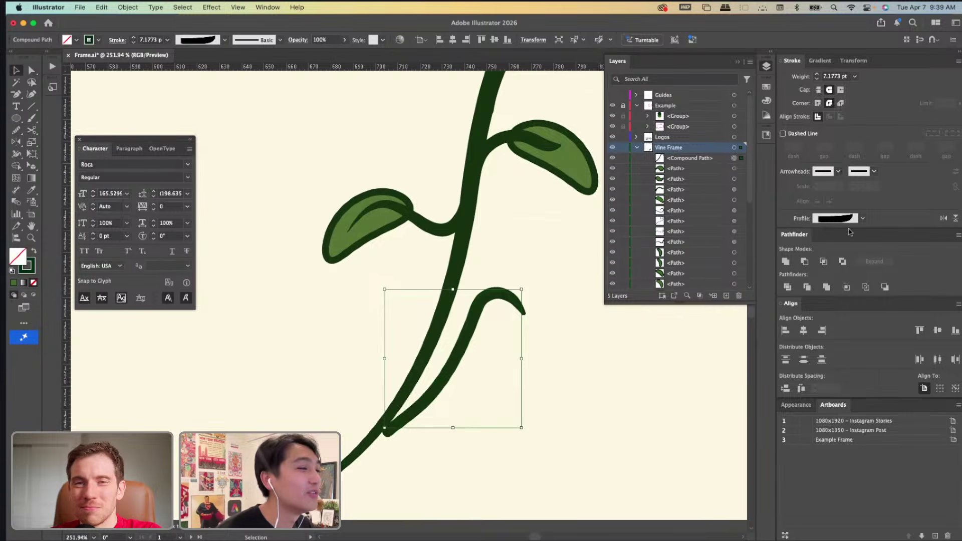
{"action": "left_click", "coordinate": [494, 358]}
{"action": "key", "text": "ctrl+z"}
{"action": "key", "text": "a"}
{"action": "left_click", "coordinate": [475, 351]}
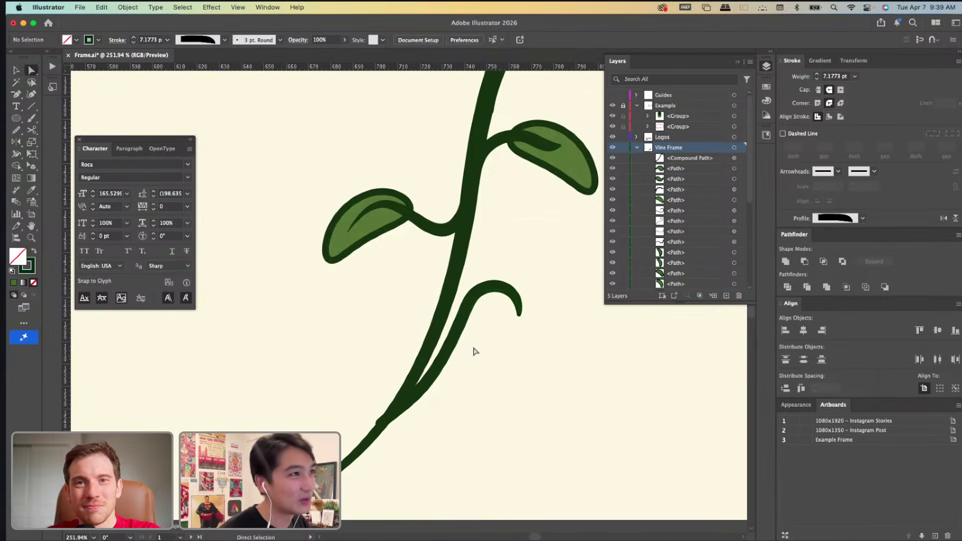
Draw an ellipse about 26 by 13 px above the hooked stem and give it the existing leaf's green fill and dark outline.
{"action": "scroll", "coordinate": [475, 350], "scroll_direction": "down", "scroll_amount": 5}
{"action": "scroll", "coordinate": [475, 351], "scroll_direction": "up", "scroll_amount": 2}
{"action": "scroll", "coordinate": [457, 337], "scroll_direction": "down", "scroll_amount": 4}
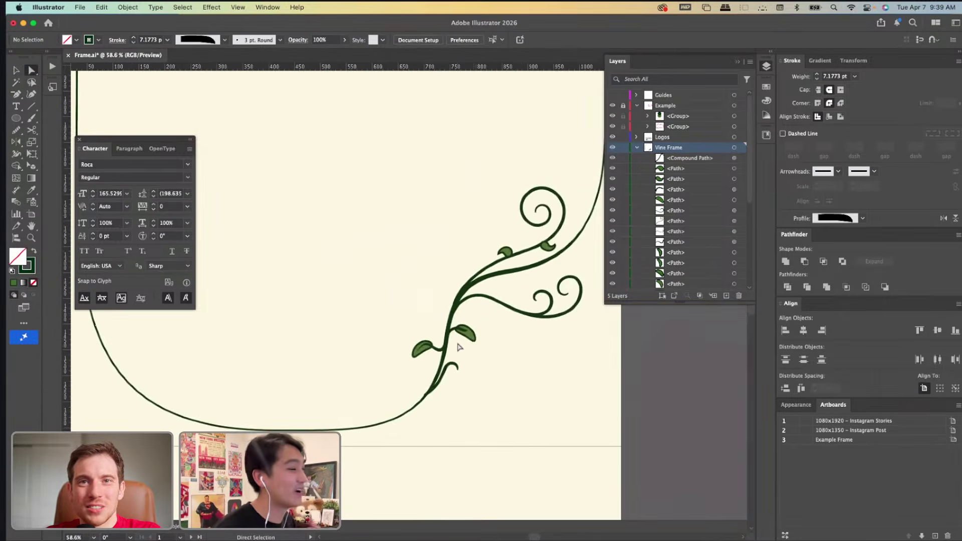
{"action": "scroll", "coordinate": [458, 344], "scroll_direction": "up", "scroll_amount": 4}
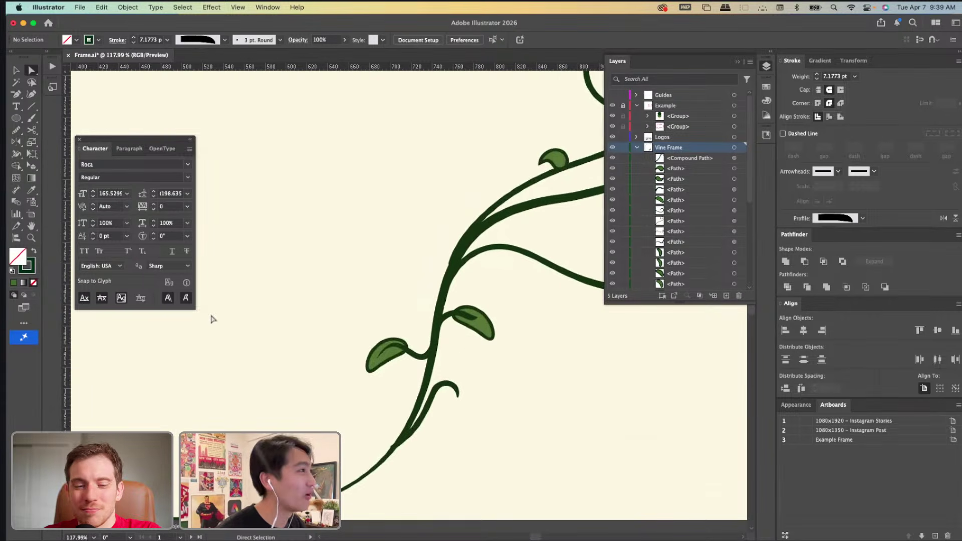
{"action": "left_click", "coordinate": [16, 118]}
{"action": "left_click_drag", "start_coordinate": [471, 360], "coordinate": [443, 375]}
{"action": "key", "text": "i"}
{"action": "left_click", "coordinate": [471, 325]}
{"action": "key", "text": "v"}
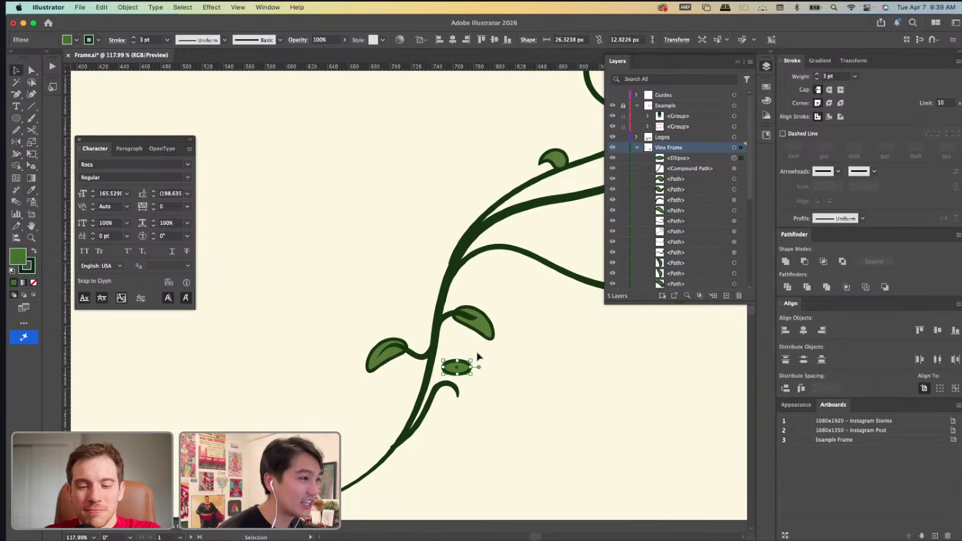
Warp the small ellipse into a curved leaf that reaches the main vine just above the hooked stem.
{"action": "scroll", "coordinate": [458, 369], "scroll_direction": "up", "scroll_amount": 4}
{"action": "key", "text": "shift+r"}
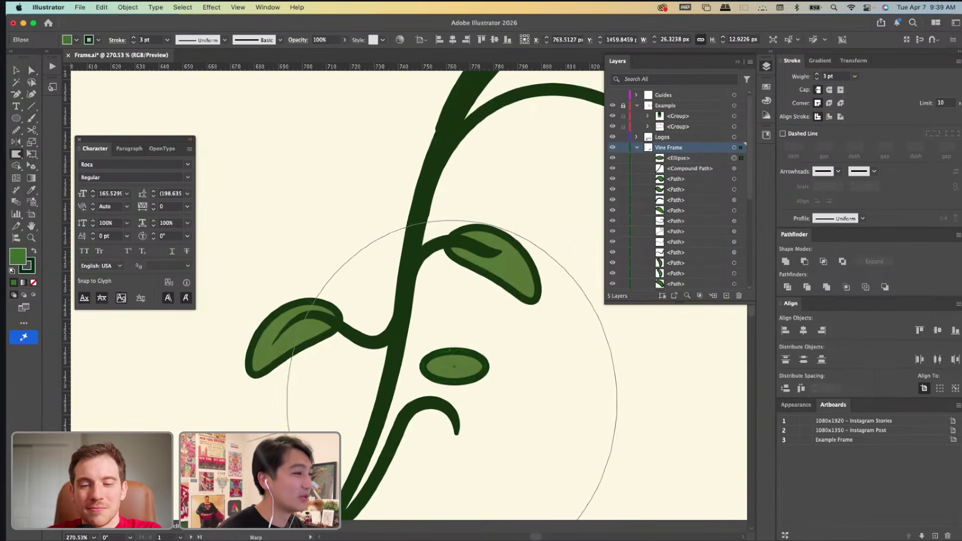
{"action": "mouse_move", "coordinate": [454, 361]}
{"action": "left_mouse_down"}
{"action": "mouse_move", "coordinate": [457, 301]}
{"action": "mouse_move", "coordinate": [432, 385]}
{"action": "left_mouse_up"}
{"action": "key", "text": "v"}
{"action": "left_click", "coordinate": [468, 391]}
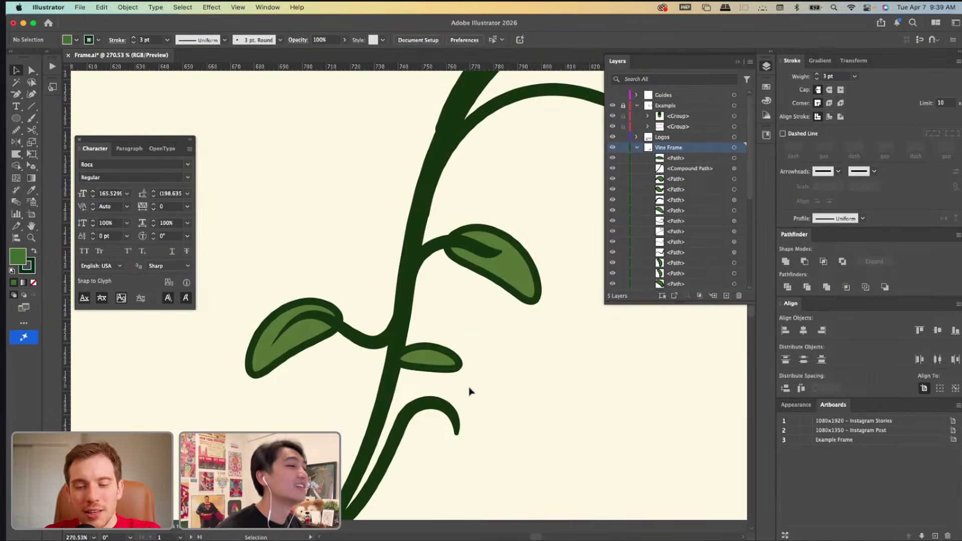
{"action": "scroll", "coordinate": [469, 392], "scroll_direction": "down", "scroll_amount": 5}
{"action": "scroll", "coordinate": [469, 389], "scroll_direction": "up", "scroll_amount": 1}
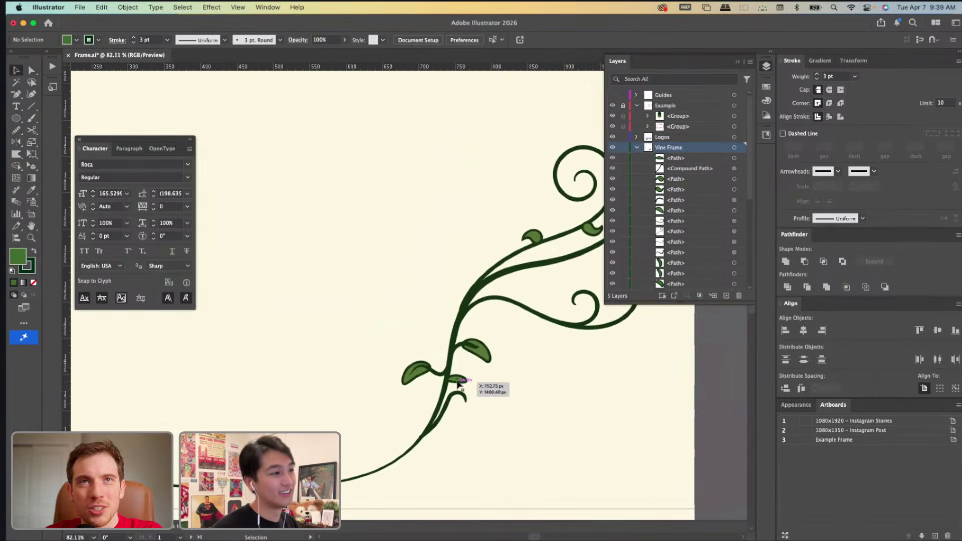
Draw an ellipse about 15 by 27 px on the underside of the main vine, just above the lower curling branch.
{"action": "left_click", "coordinate": [16, 118]}
{"action": "scroll", "coordinate": [488, 277], "scroll_direction": "up", "scroll_amount": 4}
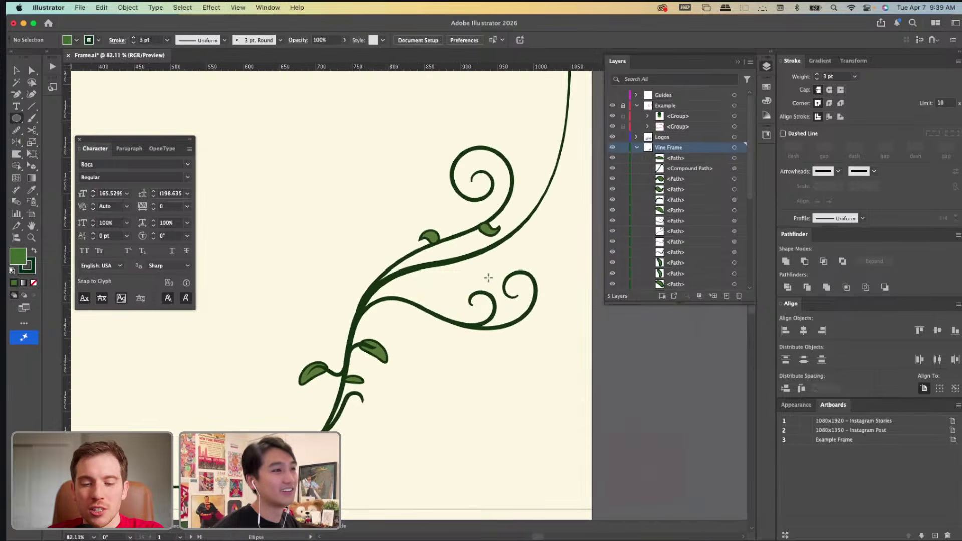
{"action": "mouse_move", "coordinate": [414, 258]}
{"action": "left_mouse_down"}
{"action": "mouse_move", "coordinate": [410, 293]}
{"action": "mouse_move", "coordinate": [395, 300]}
{"action": "mouse_move", "coordinate": [426, 299]}
{"action": "mouse_move", "coordinate": [404, 275]}
{"action": "mouse_move", "coordinate": [346, 340]}
{"action": "left_mouse_up"}
{"action": "key", "text": "v"}
Warp the ellipse under the main vine into a small curved leaf with a narrow tip.
{"action": "key", "text": "shift+r"}
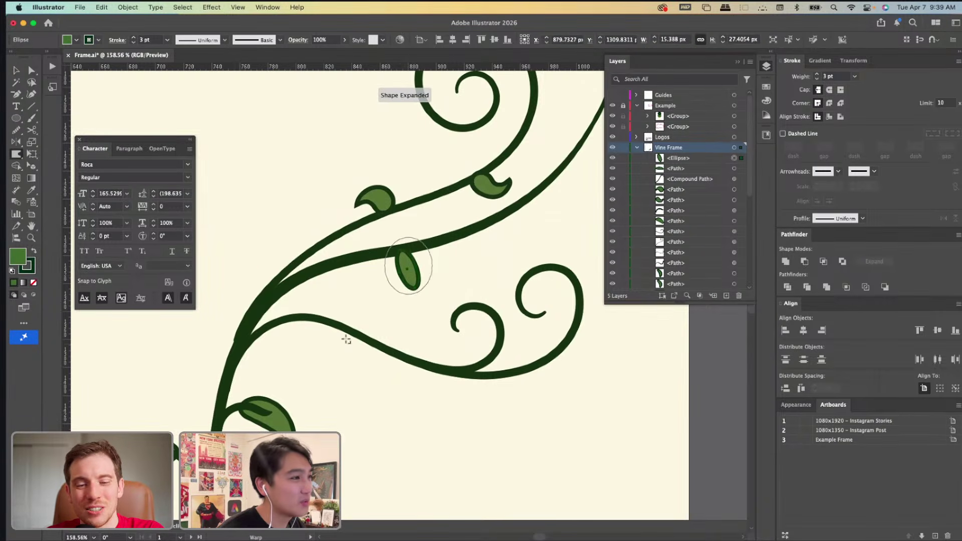
{"action": "mouse_move", "coordinate": [393, 269]}
{"action": "left_mouse_down"}
{"action": "mouse_move", "coordinate": [455, 253]}
{"action": "mouse_move", "coordinate": [398, 272]}
{"action": "mouse_move", "coordinate": [439, 260]}
{"action": "left_mouse_up"}
{"action": "key", "text": "v"}
{"action": "key", "text": "n"}
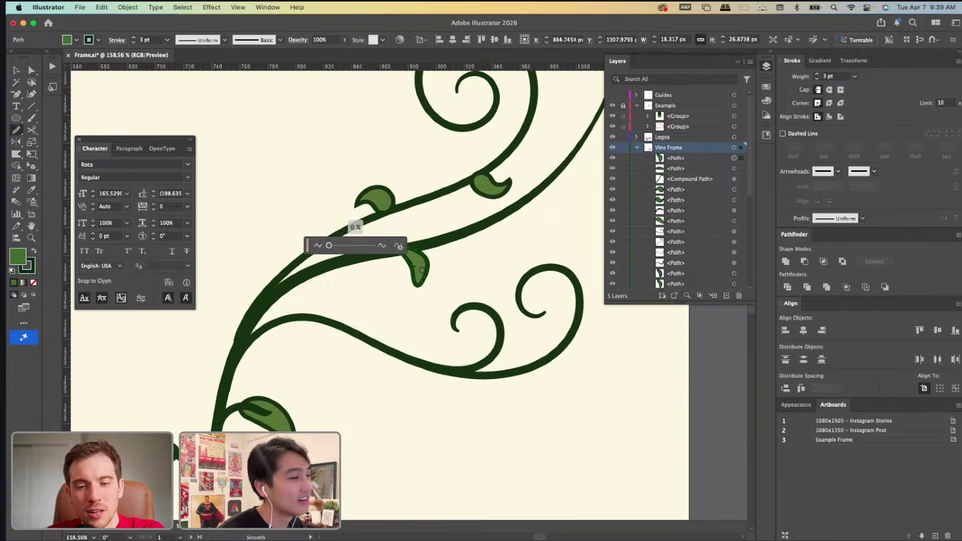
{"action": "key", "text": "v"}
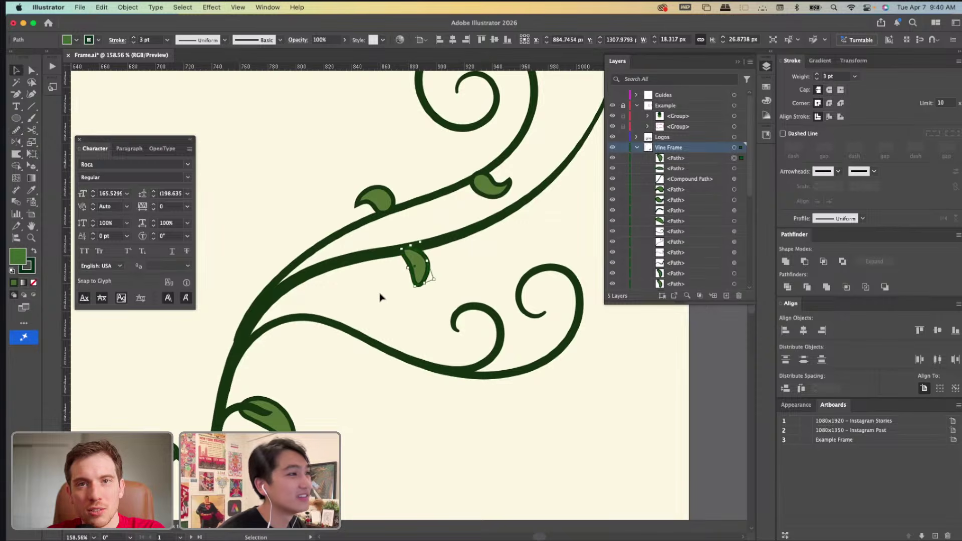
{"action": "left_click", "coordinate": [381, 298]}
Move the new leaf onto the underside of the lower curling branch and rotate it to follow the stem.
{"action": "scroll", "coordinate": [380, 298], "scroll_direction": "down", "scroll_amount": 5}
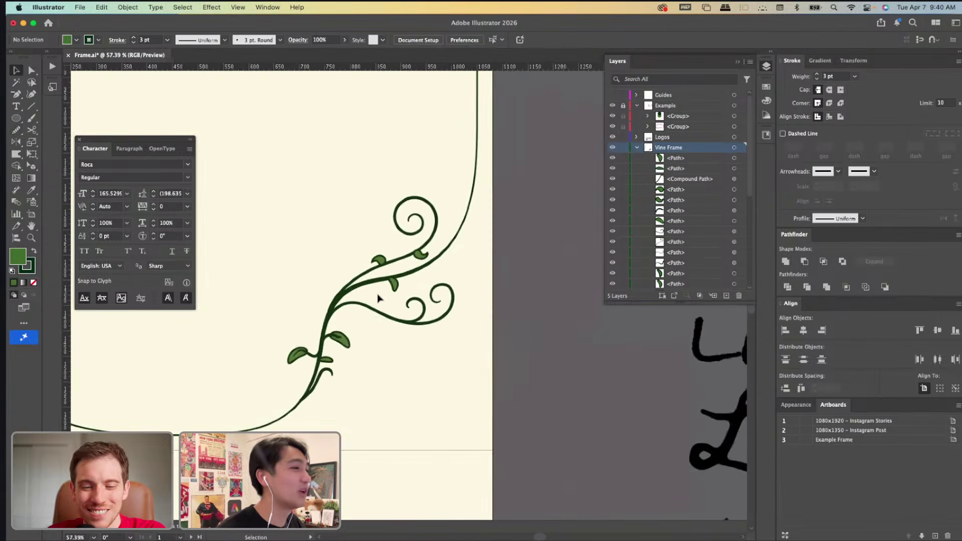
{"action": "scroll", "coordinate": [393, 294], "scroll_direction": "up", "scroll_amount": 4}
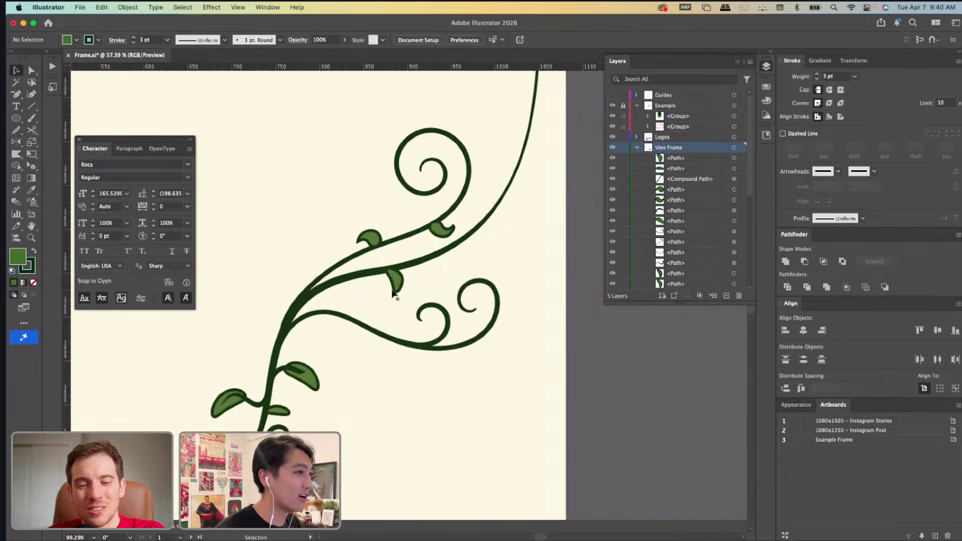
{"action": "key", "text": "a"}
{"action": "left_click_drag", "start_coordinate": [404, 282], "coordinate": [356, 358]}
{"action": "key", "text": "v"}
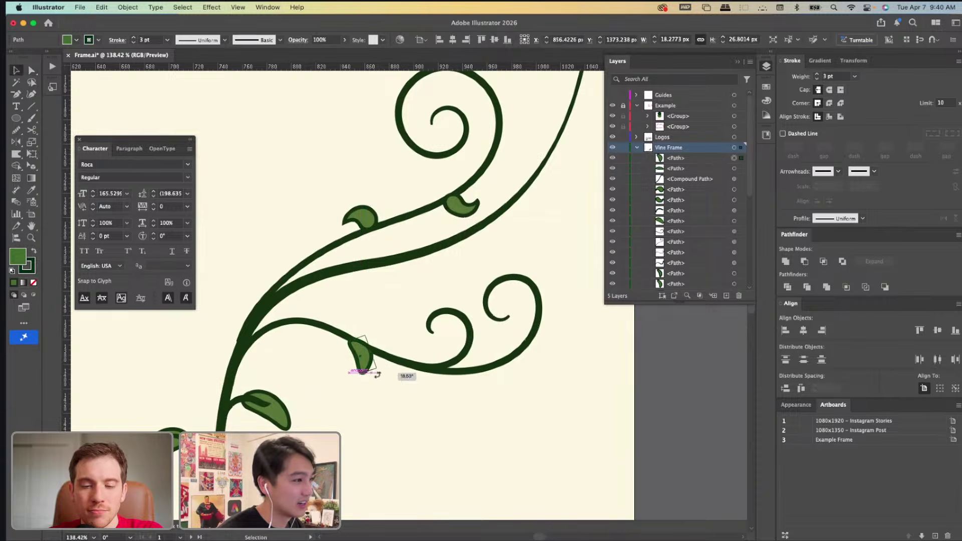
{"action": "left_click", "coordinate": [347, 287]}
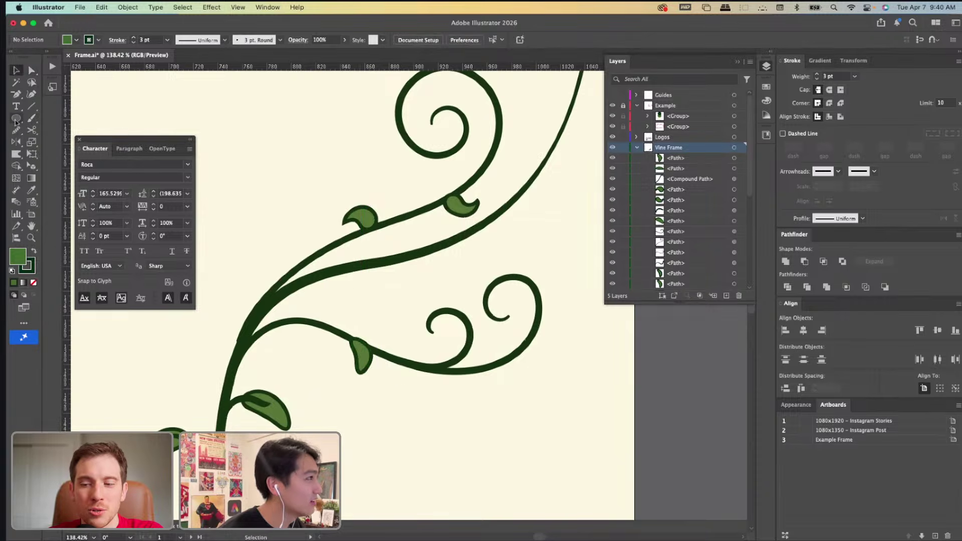
Duplicate the small leaf from the top of the upper curling branch and rotate the copy above the lower branch.
{"action": "key", "text": "a"}
{"action": "left_click", "coordinate": [368, 221]}
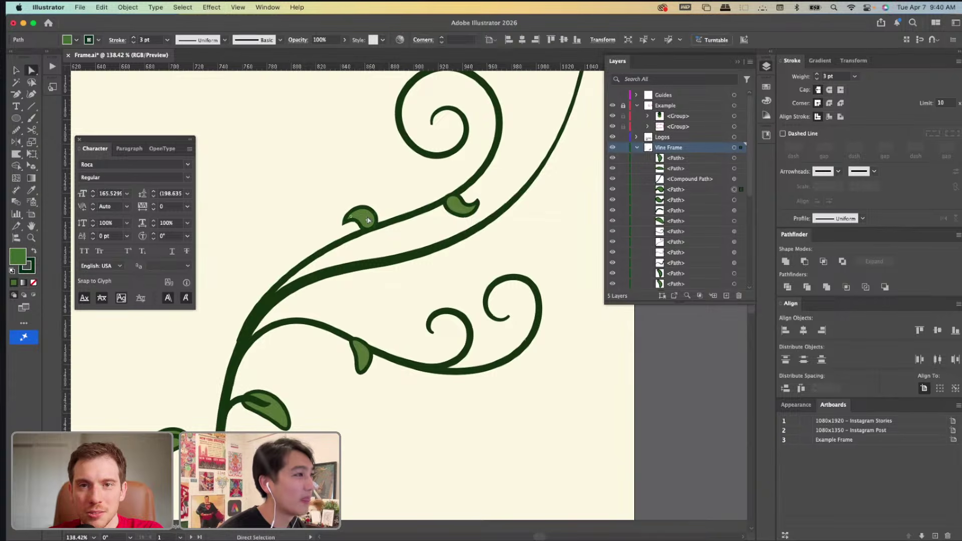
{"action": "key", "text": "v"}
{"action": "key", "text": "super+c"}
{"action": "key", "text": "super+v"}
{"action": "left_click_drag", "start_coordinate": [434, 302], "coordinate": [382, 269]}
Give the leaf and its copy round stroke caps and corners, and attach the copy to the lower branch's outer curl.
{"action": "key", "text": "a"}
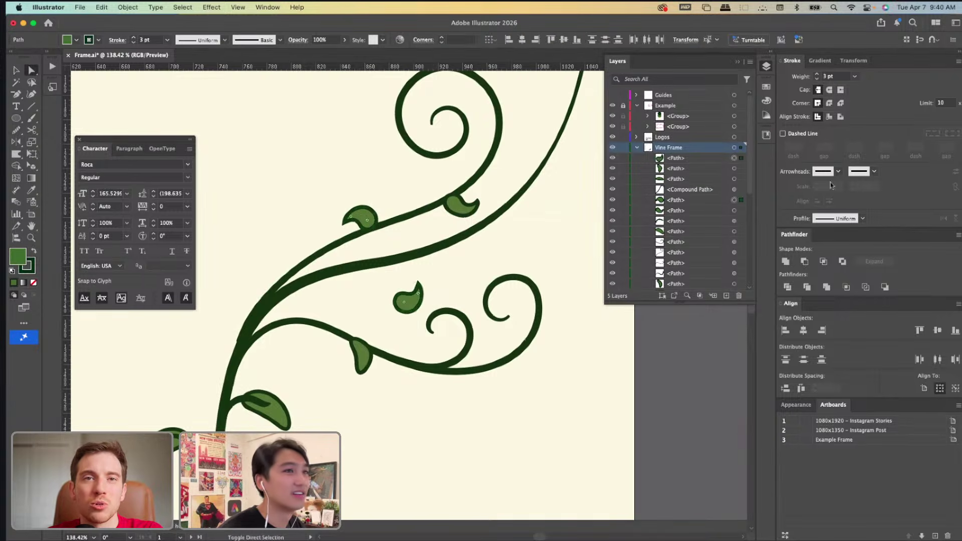
{"action": "left_click", "coordinate": [828, 102]}
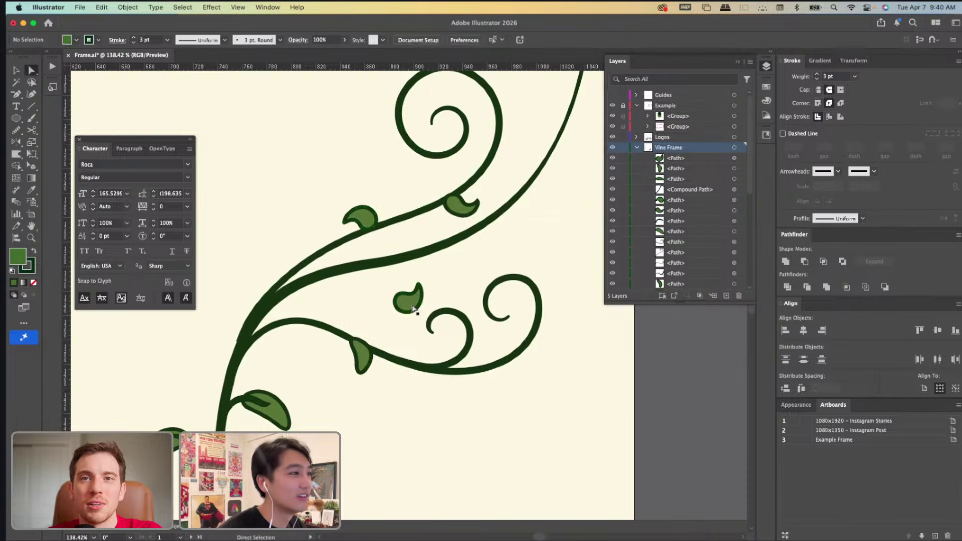
{"action": "key", "text": "v"}
{"action": "left_click_drag", "start_coordinate": [419, 308], "coordinate": [534, 358]}
{"action": "left_click", "coordinate": [484, 388]}
Draw an ellipse about 14 by 23 px on the upper side of the lower curling branch.
{"action": "left_click", "coordinate": [17, 118]}
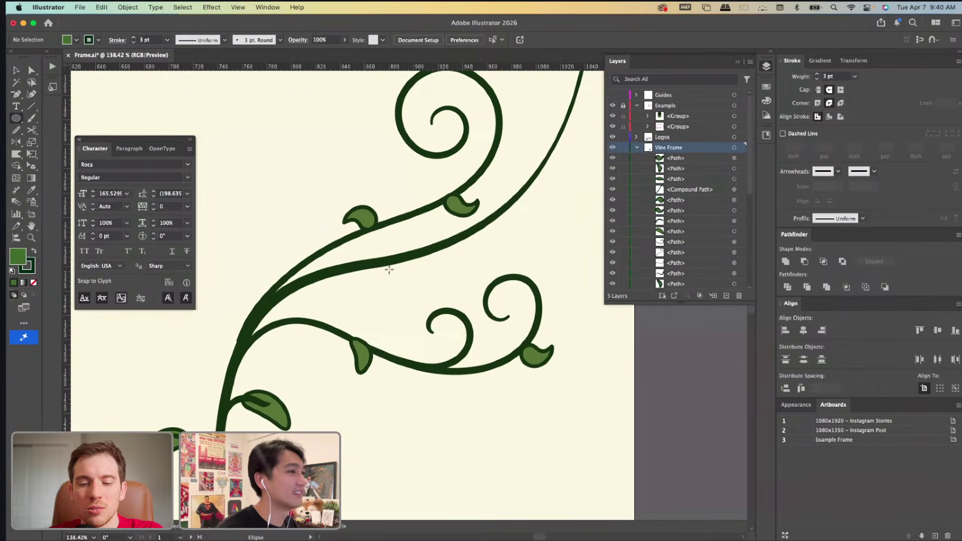
{"action": "mouse_move", "coordinate": [388, 274]}
{"action": "left_mouse_down"}
{"action": "mouse_move", "coordinate": [407, 303]}
{"action": "mouse_move", "coordinate": [431, 281]}
{"action": "mouse_move", "coordinate": [427, 256]}
{"action": "mouse_move", "coordinate": [380, 248]}
{"action": "mouse_move", "coordinate": [373, 302]}
{"action": "mouse_move", "coordinate": [325, 308]}
{"action": "mouse_move", "coordinate": [354, 311]}
{"action": "left_mouse_up"}
{"action": "key", "text": "v"}
Warp and smooth the small ellipse into a curved leaf seated on top of the lower curling branch.
{"action": "key", "text": "shift+r"}
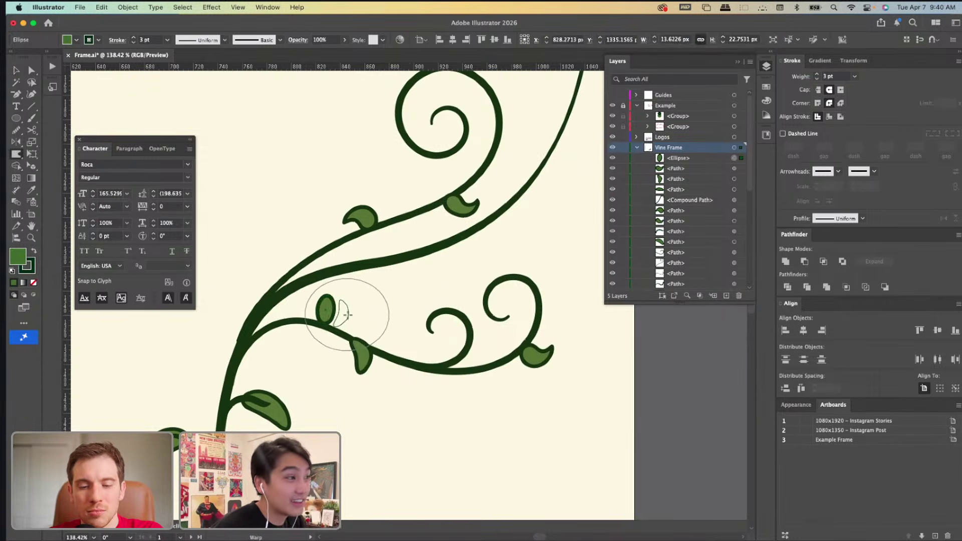
{"action": "key", "text": "v"}
{"action": "scroll", "coordinate": [353, 314], "scroll_direction": "up", "scroll_amount": 5}
{"action": "key", "text": "shift+s"}
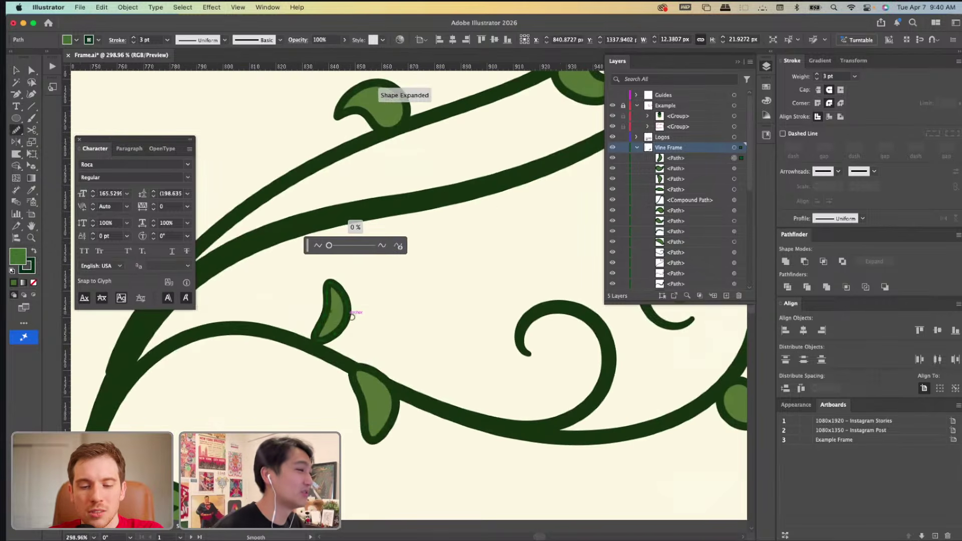
{"action": "key", "text": "v"}
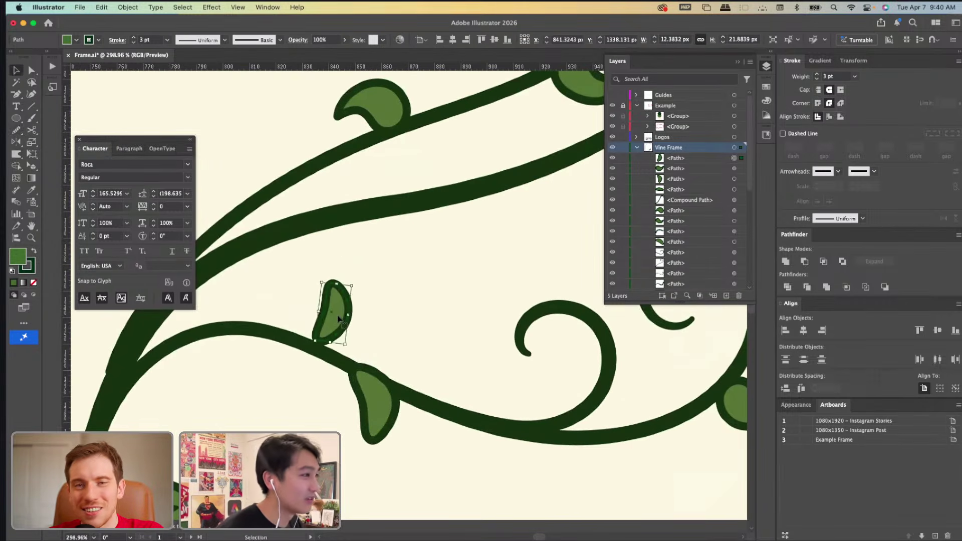
{"action": "left_click_drag", "start_coordinate": [331, 313], "coordinate": [309, 314]}
{"action": "left_click", "coordinate": [294, 371]}
{"action": "scroll", "coordinate": [300, 380], "scroll_direction": "down", "scroll_amount": 6}
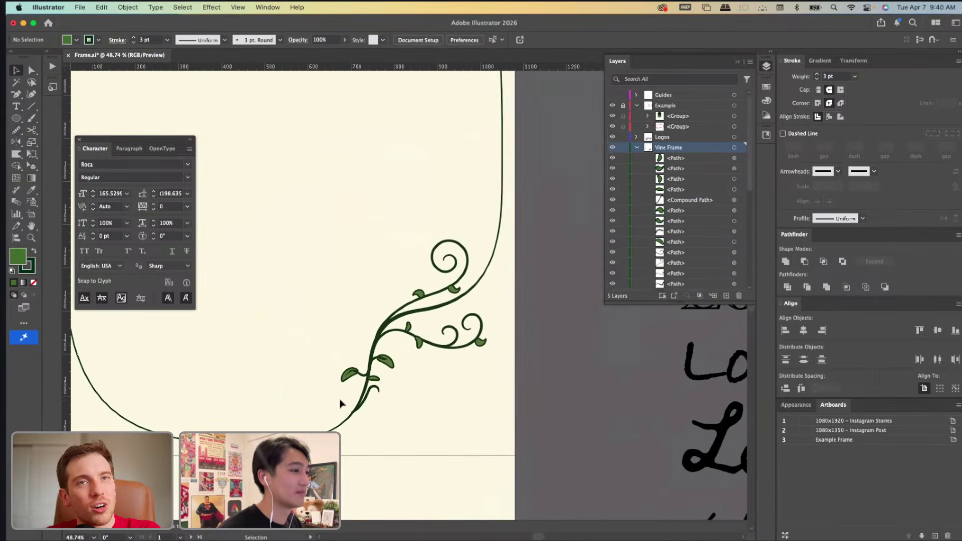
{"action": "scroll", "coordinate": [347, 419], "scroll_direction": "up", "scroll_amount": 5}
{"action": "scroll", "coordinate": [350, 401], "scroll_direction": "down", "scroll_amount": 3}
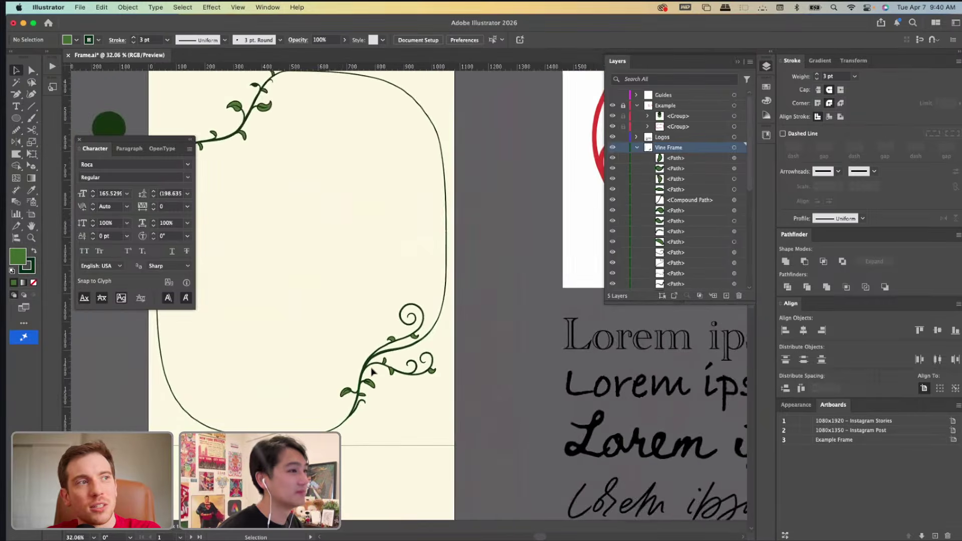
{"action": "scroll", "coordinate": [371, 371], "scroll_direction": "left", "scroll_amount": 3}
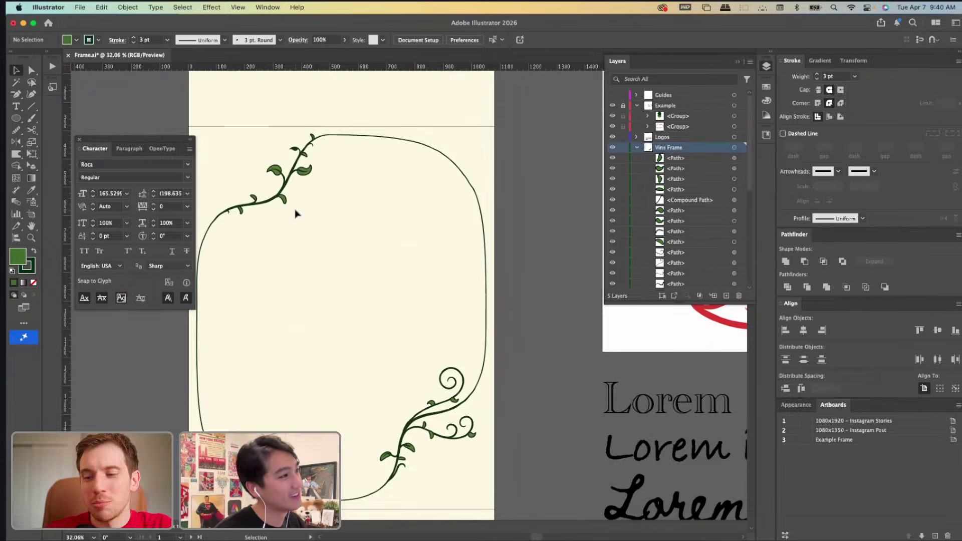
{"action": "scroll", "coordinate": [295, 214], "scroll_direction": "up", "scroll_amount": 2}
{"action": "scroll", "coordinate": [295, 214], "scroll_direction": "left", "scroll_amount": 1}
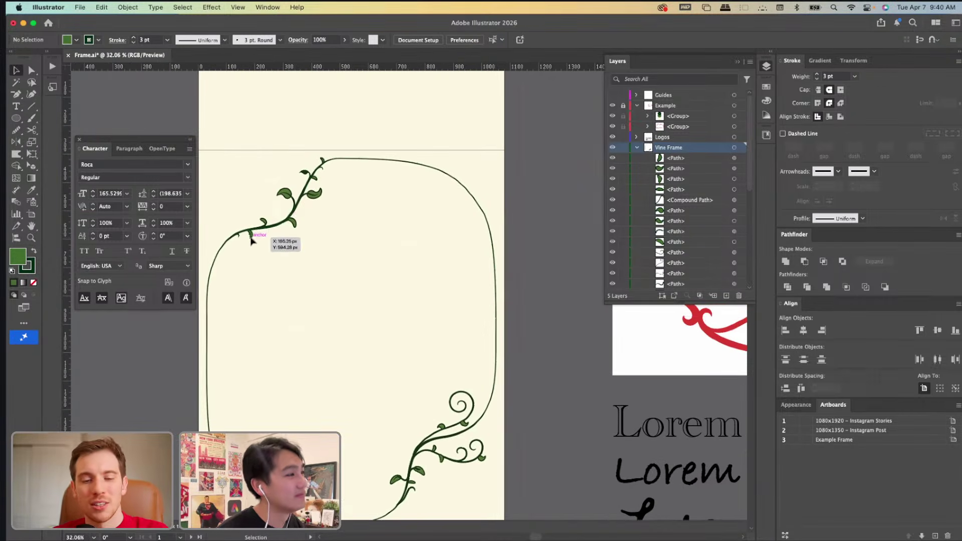
{"action": "key", "text": "a"}
{"action": "key", "text": "super+v"}
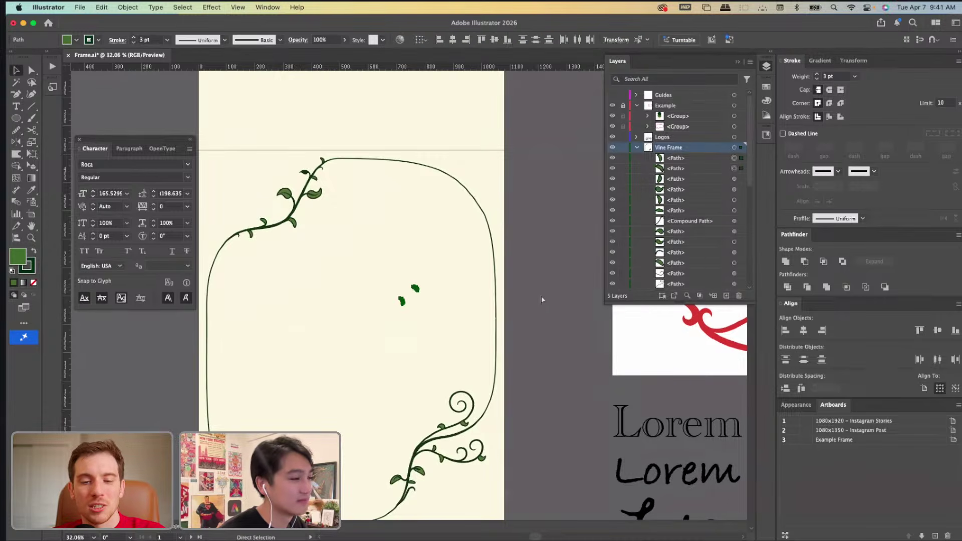
{"action": "key", "text": "v"}
{"action": "left_click", "coordinate": [427, 308]}
{"action": "key", "text": "a"}
{"action": "key", "text": "super+z"}
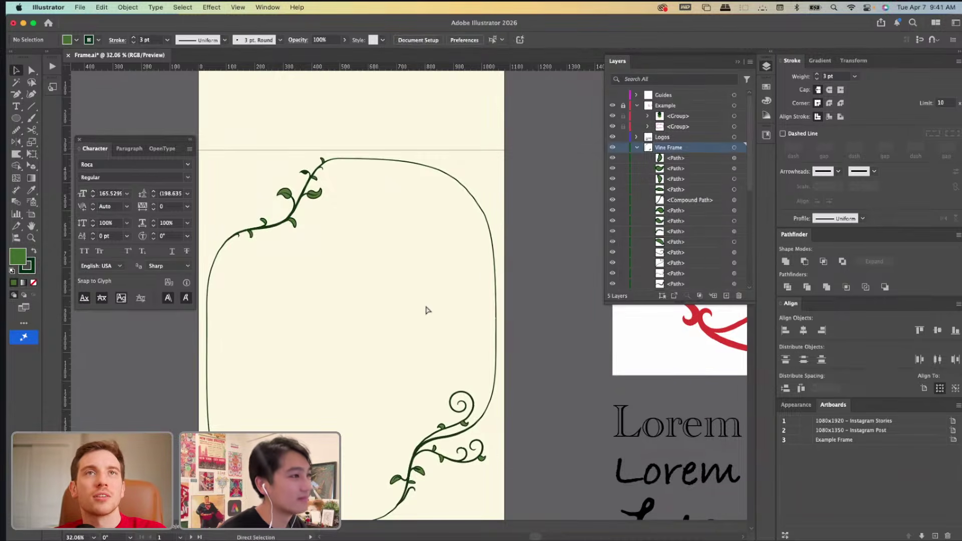
Delete the 1080x1920 - Instagram Stories artboard.
{"action": "scroll", "coordinate": [427, 308], "scroll_direction": "down", "scroll_amount": 3}
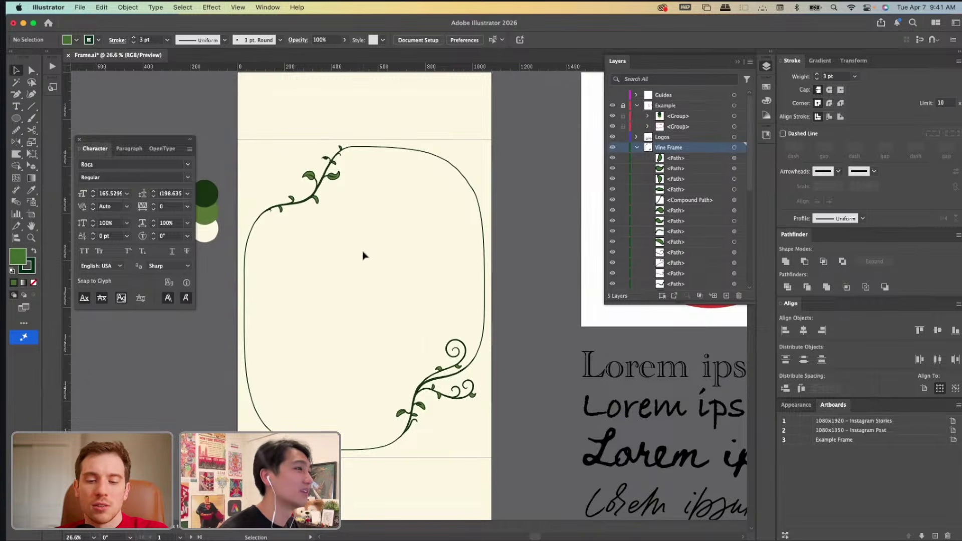
{"action": "scroll", "coordinate": [363, 256], "scroll_direction": "down", "scroll_amount": 1}
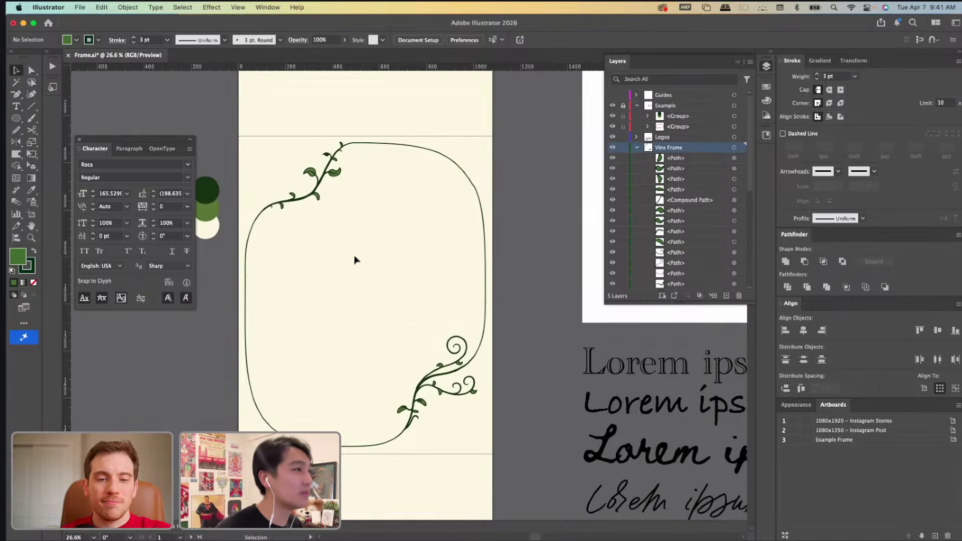
{"action": "scroll", "coordinate": [351, 260], "scroll_direction": "down", "scroll_amount": 2}
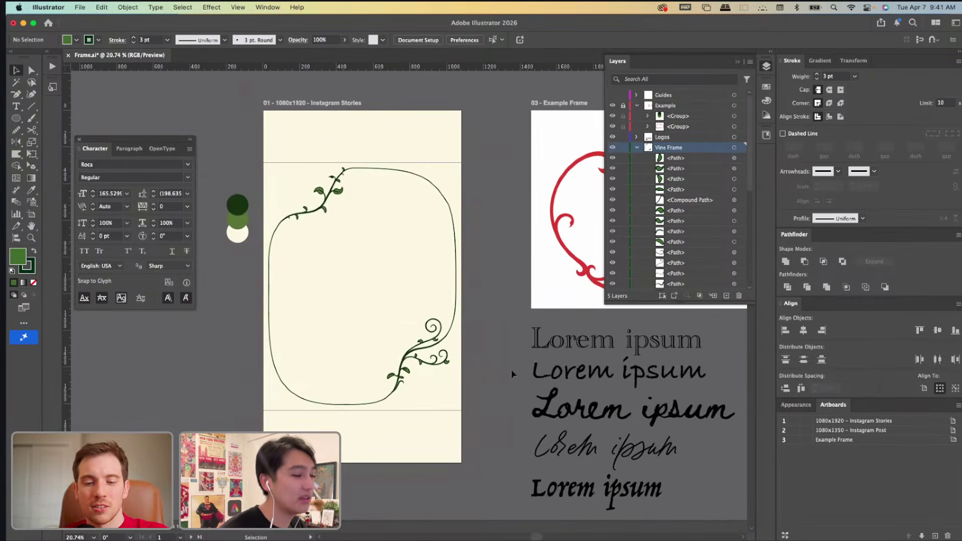
{"action": "scroll", "coordinate": [511, 369], "scroll_direction": "up", "scroll_amount": 2}
{"action": "left_click", "coordinate": [863, 423]}
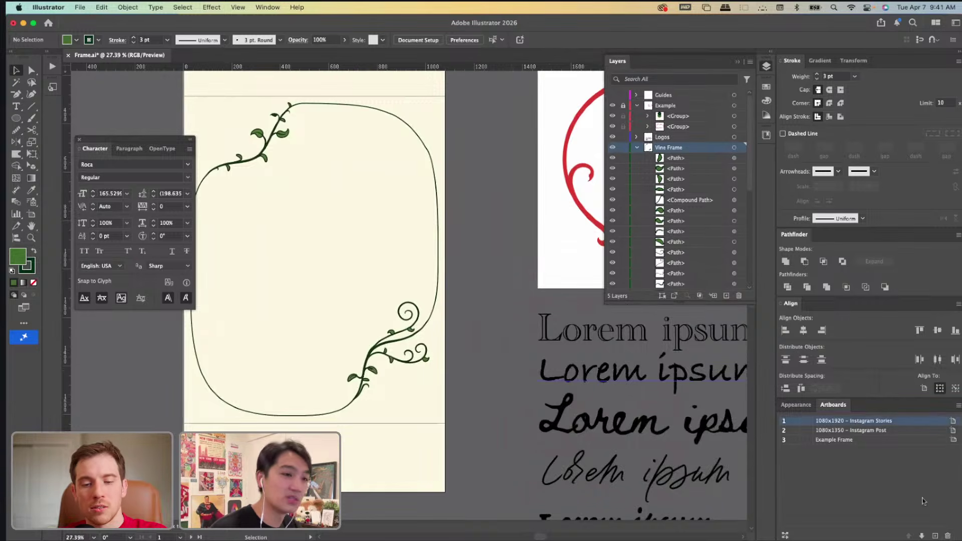
{"action": "left_click", "coordinate": [946, 536]}
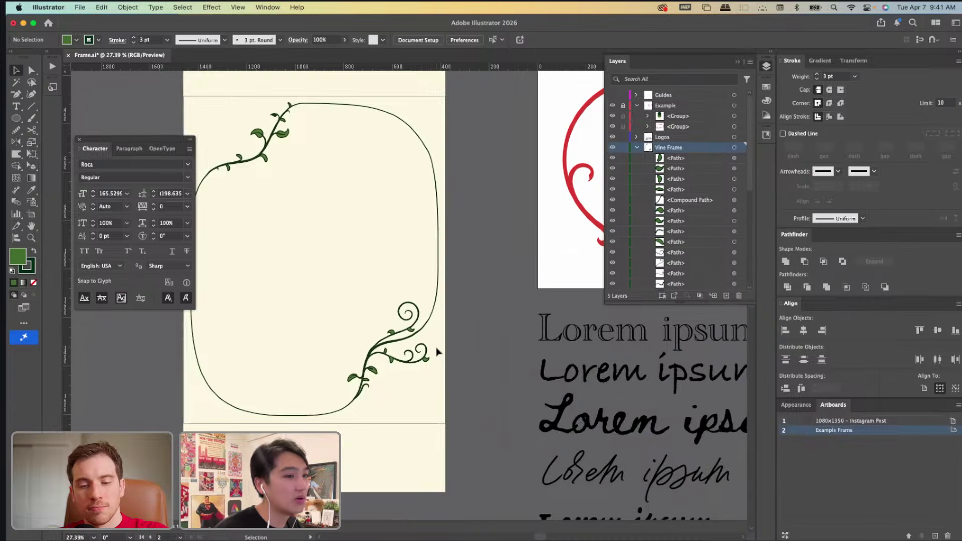
Check the vine frame cropped to the 1080x1350 - Instagram Post artboard in Trim View, and restore the normal view.
{"action": "scroll", "coordinate": [437, 352], "scroll_direction": "left", "scroll_amount": 3}
{"action": "left_click", "coordinate": [238, 7]}
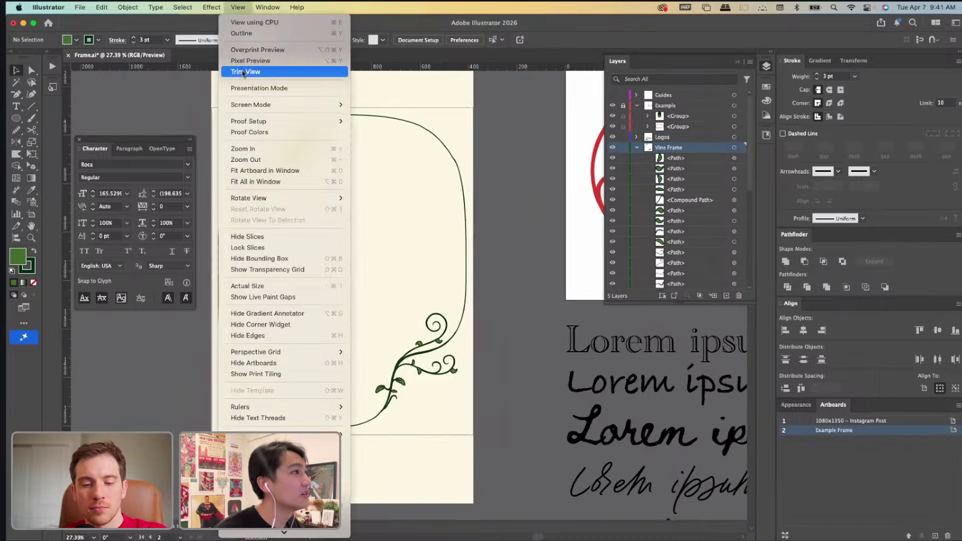
{"action": "left_click", "coordinate": [243, 69]}
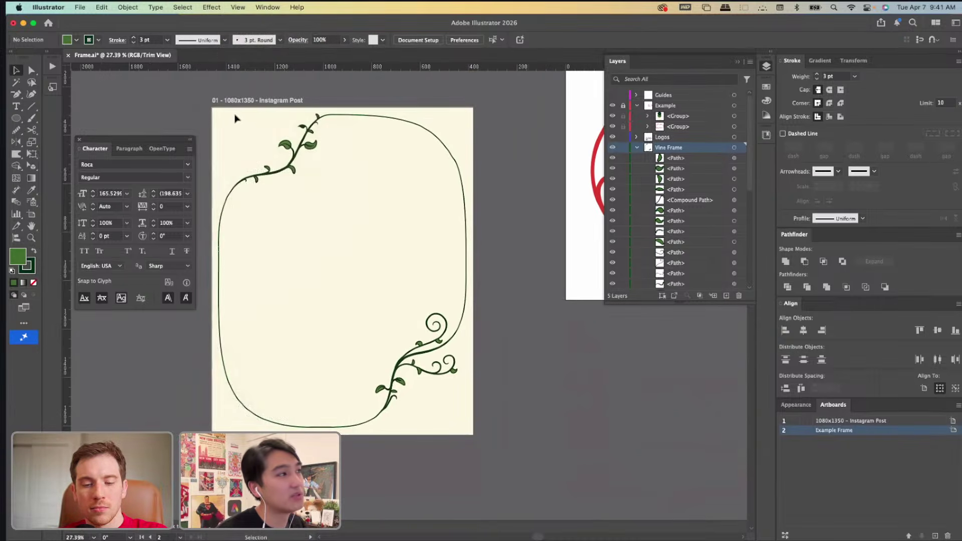
{"action": "scroll", "coordinate": [288, 170], "scroll_direction": "left", "scroll_amount": 2}
{"action": "scroll", "coordinate": [287, 171], "scroll_direction": "up", "scroll_amount": 1}
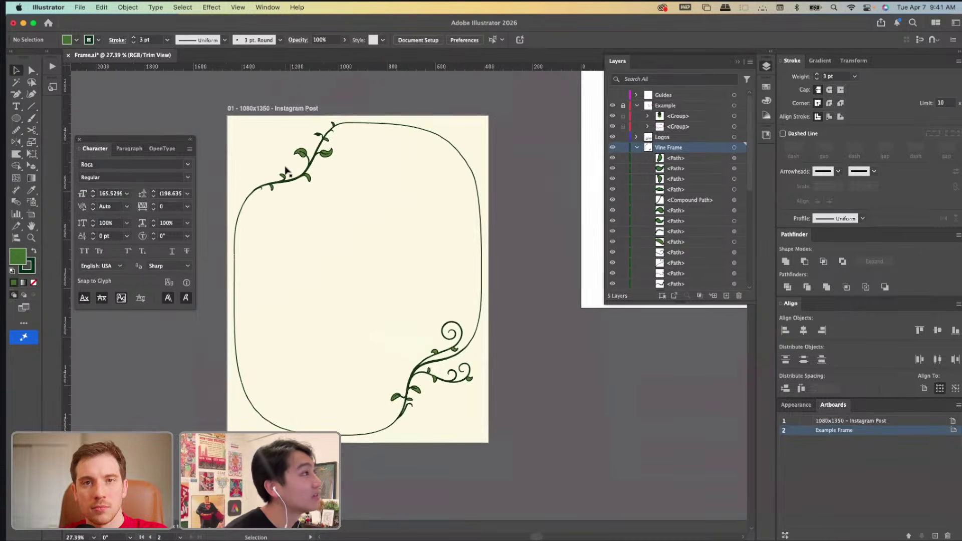
{"action": "left_click", "coordinate": [234, 10]}
{"action": "left_click", "coordinate": [242, 70]}
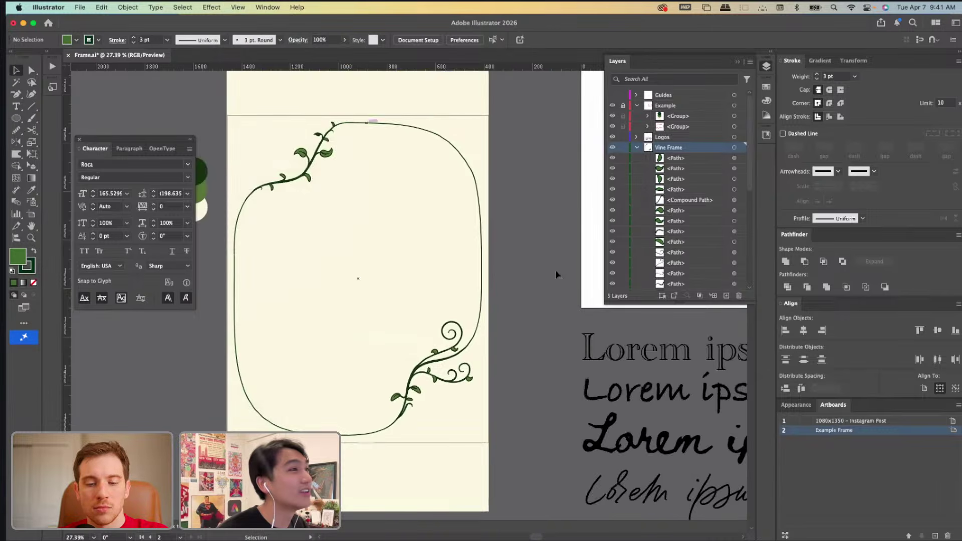
Draw a freehand closed oval about 112 by 32 px with the Pencil tool below the lower curling branch.
{"action": "scroll", "coordinate": [558, 272], "scroll_direction": "down", "scroll_amount": 2}
{"action": "scroll", "coordinate": [558, 272], "scroll_direction": "right", "scroll_amount": 2}
{"action": "scroll", "coordinate": [604, 351], "scroll_direction": "down", "scroll_amount": 2}
{"action": "scroll", "coordinate": [605, 350], "scroll_direction": "right", "scroll_amount": 2}
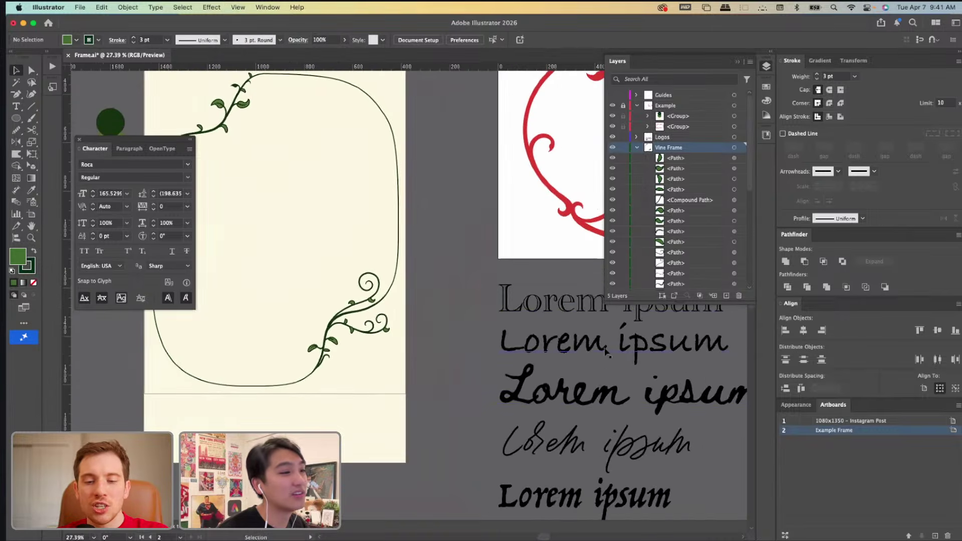
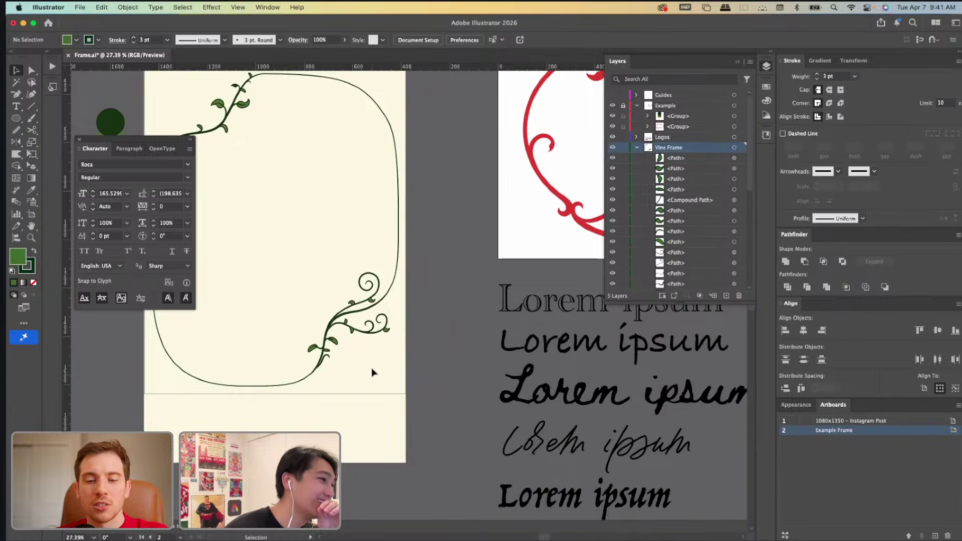
{"action": "scroll", "coordinate": [373, 372], "scroll_direction": "up", "scroll_amount": 3}
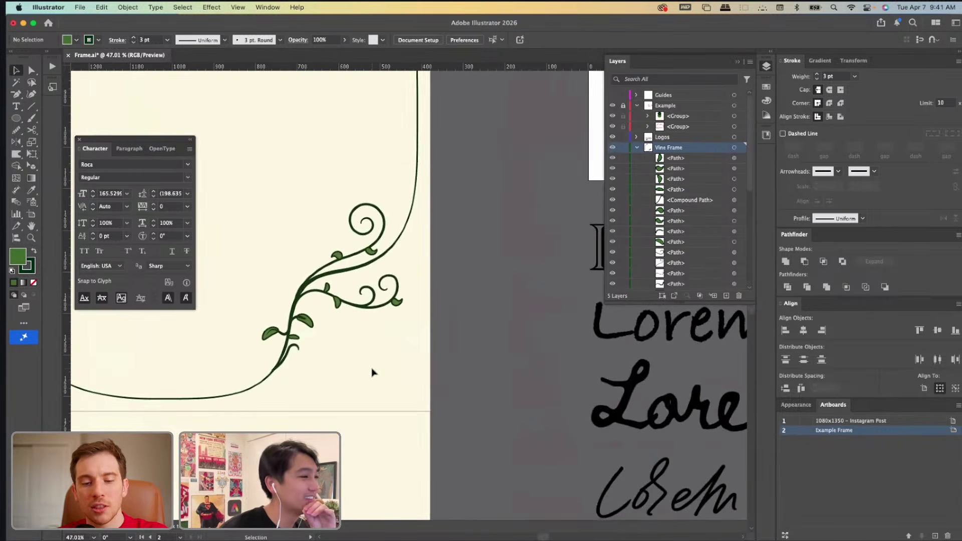
{"action": "scroll", "coordinate": [364, 343], "scroll_direction": "up", "scroll_amount": 3}
{"action": "key", "text": "n"}
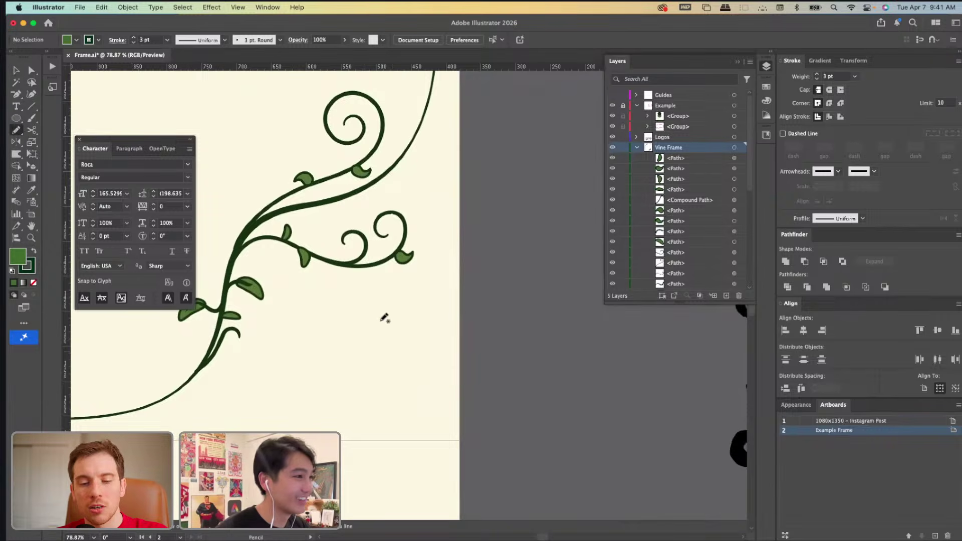
{"action": "mouse_move", "coordinate": [379, 296]}
{"action": "left_mouse_down"}
{"action": "mouse_move", "coordinate": [322, 306]}
{"action": "mouse_move", "coordinate": [362, 318]}
{"action": "mouse_move", "coordinate": [399, 305]}
{"action": "left_mouse_up"}
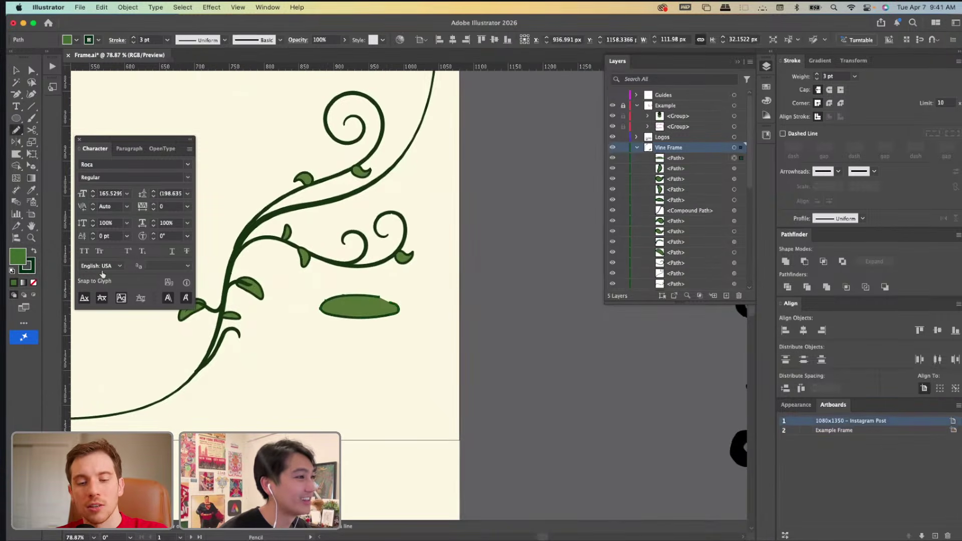
Remove the green fill from the freehand oval, keeping only its dark green outline, and deselect it.
{"action": "left_click", "coordinate": [34, 283]}
{"action": "key", "text": "v"}
{"action": "left_click", "coordinate": [408, 314]}
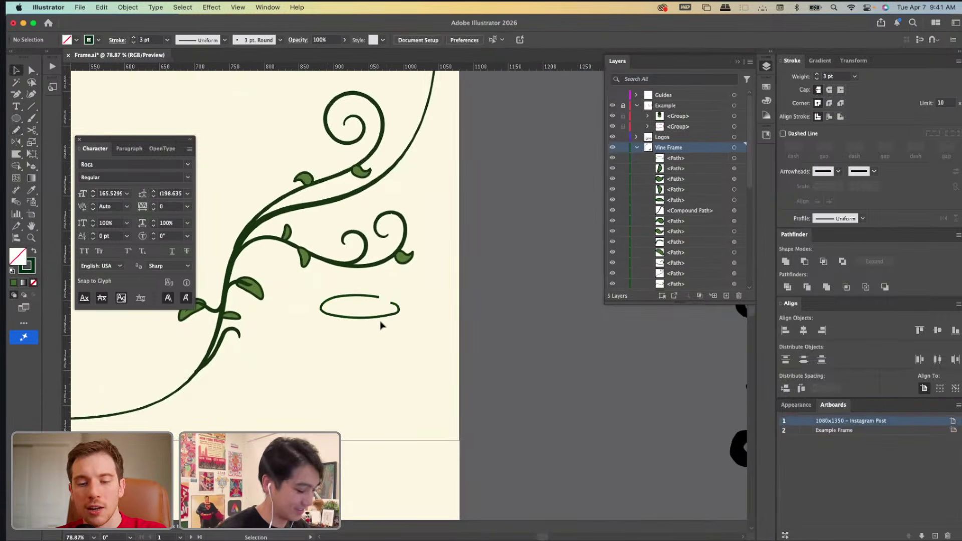
Draw an open U-shaped glass bowl beneath the oval rim with the Pencil tool, matching the rim's width.
{"action": "key", "text": "n"}
{"action": "mouse_move", "coordinate": [324, 315]}
{"action": "left_mouse_down"}
{"action": "mouse_move", "coordinate": [333, 362]}
{"action": "mouse_move", "coordinate": [382, 350]}
{"action": "mouse_move", "coordinate": [392, 327]}
{"action": "mouse_move", "coordinate": [322, 329]}
{"action": "mouse_move", "coordinate": [358, 373]}
{"action": "mouse_move", "coordinate": [389, 364]}
{"action": "mouse_move", "coordinate": [403, 339]}
{"action": "left_mouse_up"}
{"action": "key", "text": "super+z"}
{"action": "key", "text": "super+z"}
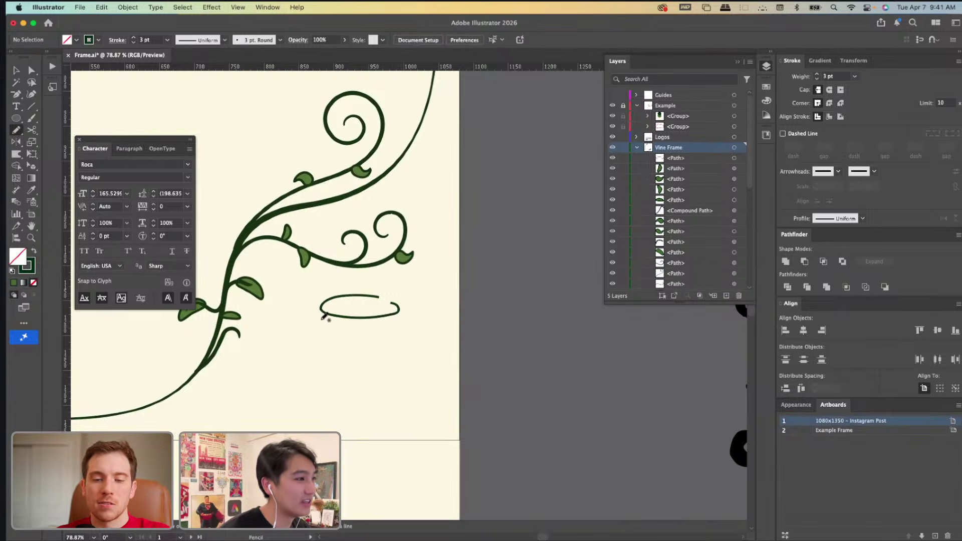
{"action": "mouse_move", "coordinate": [320, 313]}
{"action": "left_mouse_down"}
{"action": "mouse_move", "coordinate": [330, 356]}
{"action": "mouse_move", "coordinate": [352, 366]}
{"action": "mouse_move", "coordinate": [371, 363]}
{"action": "mouse_move", "coordinate": [400, 334]}
{"action": "left_mouse_up"}
{"action": "key", "text": "super+z"}
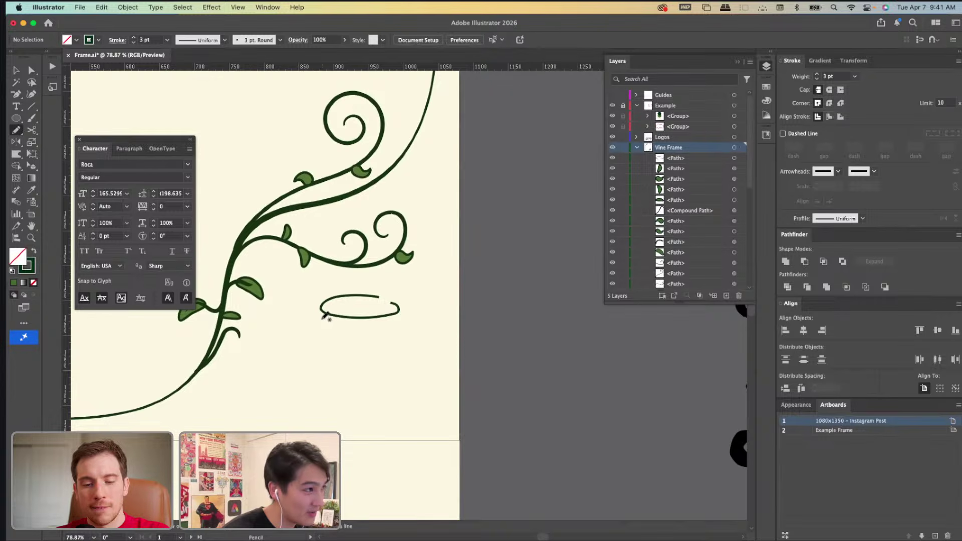
{"action": "left_click_drag", "start_coordinate": [380, 370], "coordinate": [402, 318]}
{"action": "key", "text": "v"}
{"action": "left_click", "coordinate": [449, 371]}
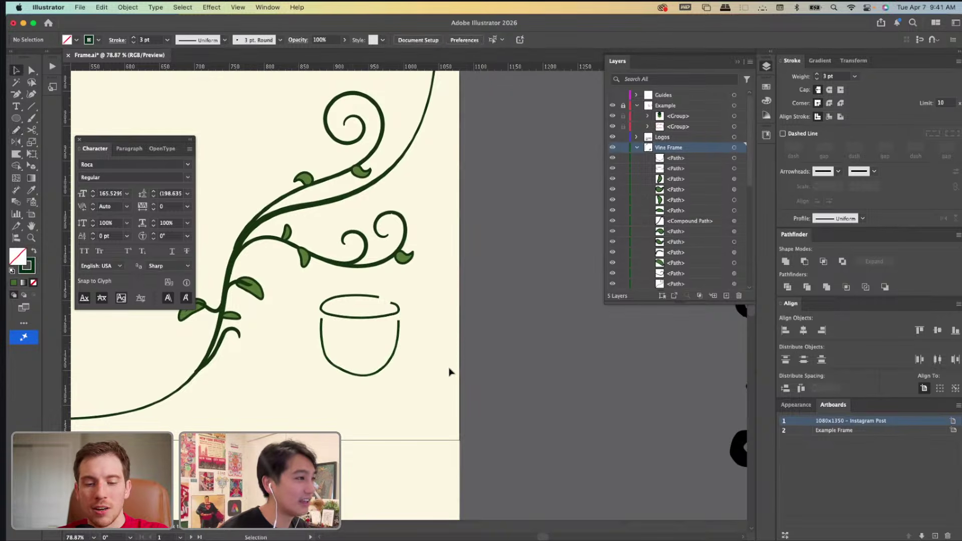
Scale the oval rim and the glass bowl down together beneath the lower curling branch.
{"action": "left_click", "coordinate": [348, 297]}
{"action": "mouse_move", "coordinate": [399, 335]}
{"action": "left_mouse_down"}
{"action": "mouse_move", "coordinate": [367, 349]}
{"action": "mouse_move", "coordinate": [387, 321]}
{"action": "left_mouse_up"}
{"action": "left_click", "coordinate": [356, 356]}
Draw a narrow U-shaped stem about 12 by 61 px beneath the glass bowl with the Pencil tool.
{"action": "scroll", "coordinate": [357, 356], "scroll_direction": "up", "scroll_amount": 1}
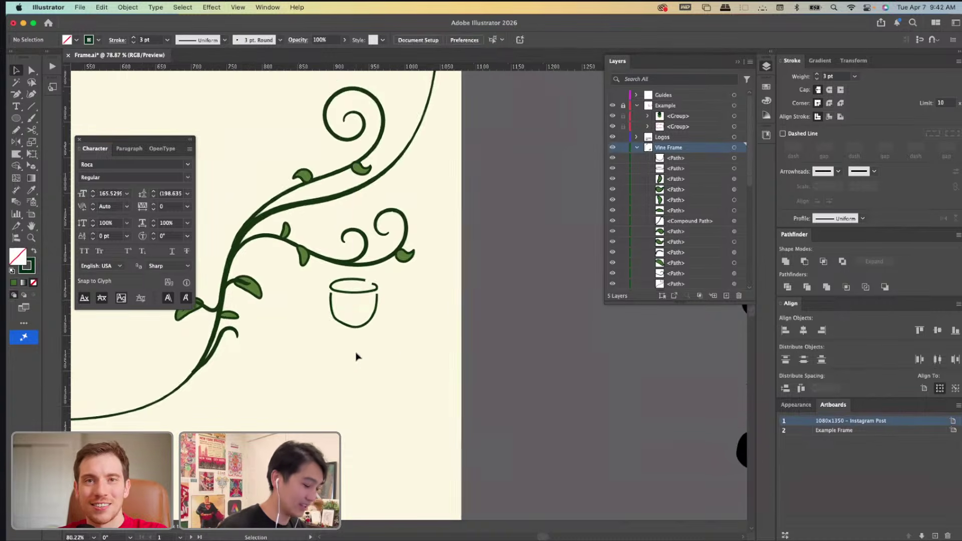
{"action": "scroll", "coordinate": [356, 357], "scroll_direction": "up", "scroll_amount": 3}
{"action": "key", "text": "n"}
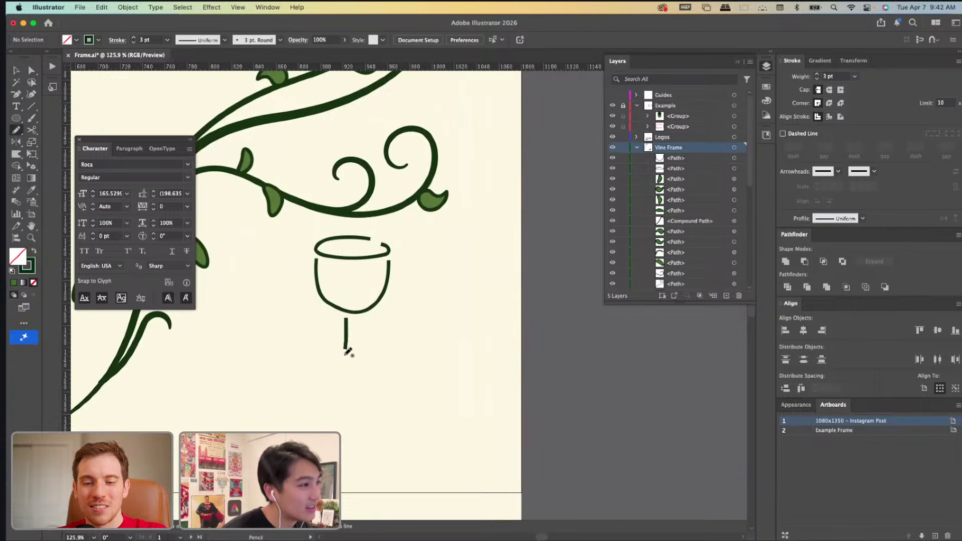
{"action": "key", "text": "super+z"}
{"action": "left_click_drag", "start_coordinate": [346, 319], "coordinate": [349, 374]}
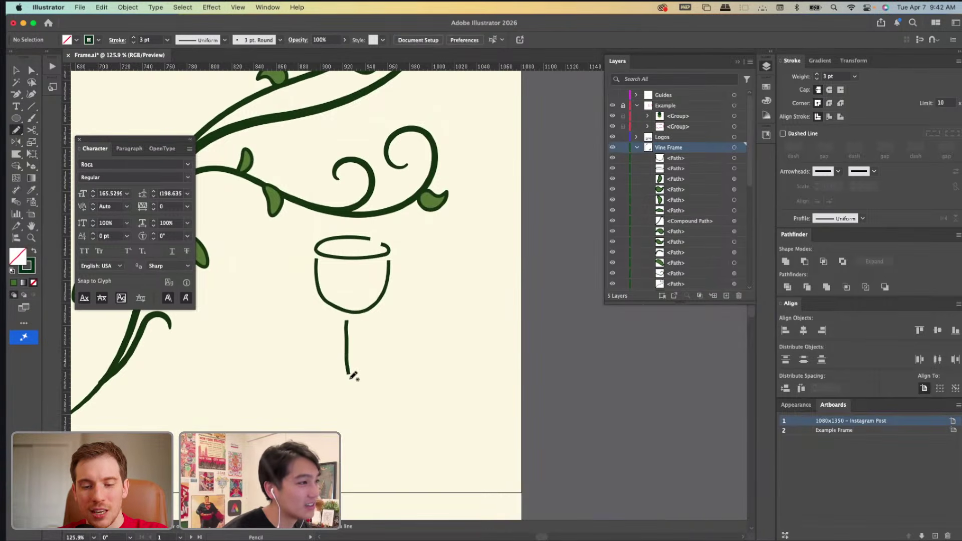
{"action": "left_click_drag", "start_coordinate": [362, 316], "coordinate": [362, 317]}
{"action": "key", "text": "v"}
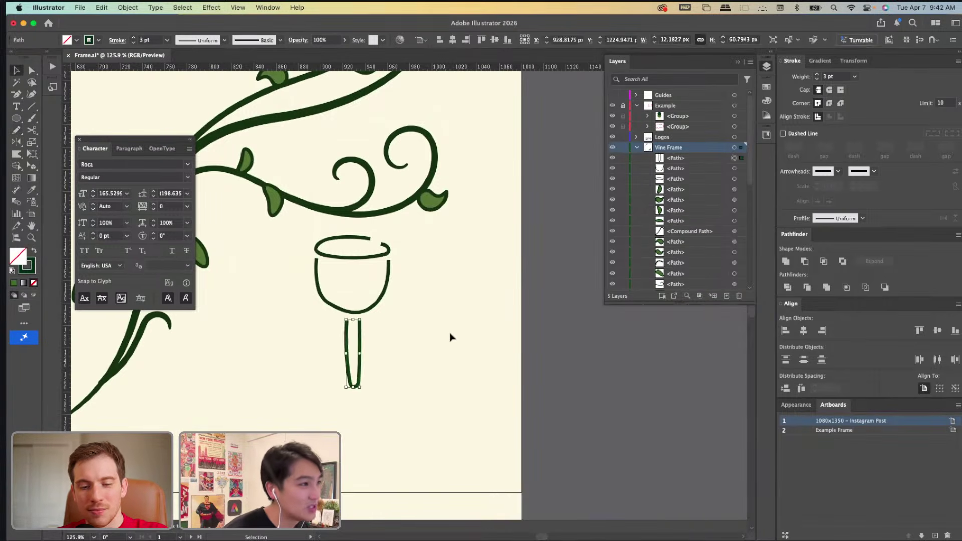
{"action": "left_click", "coordinate": [434, 343]}
Scale the glass stem down slightly so that it is shorter and narrower.
{"action": "left_click", "coordinate": [357, 384]}
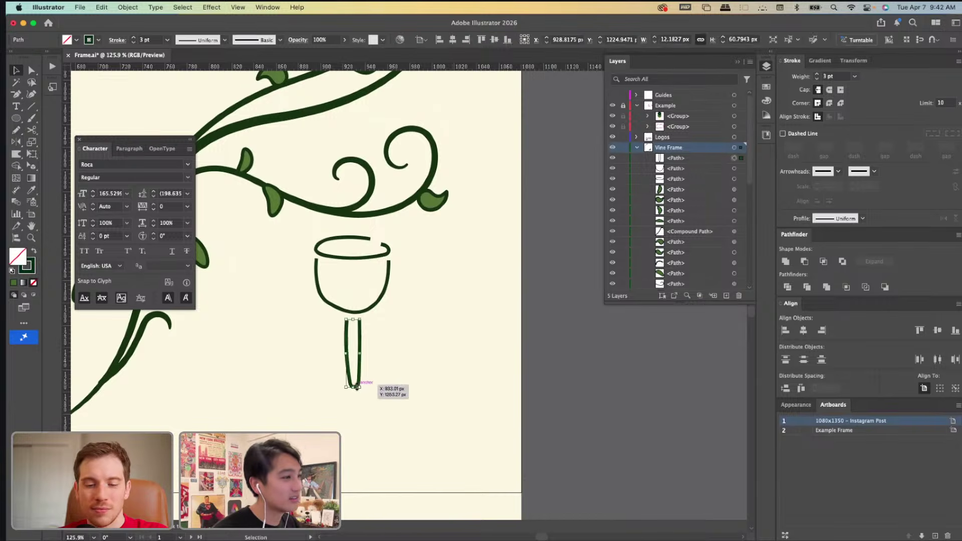
{"action": "left_click_drag", "start_coordinate": [353, 387], "coordinate": [353, 375]}
{"action": "left_click", "coordinate": [382, 369]}
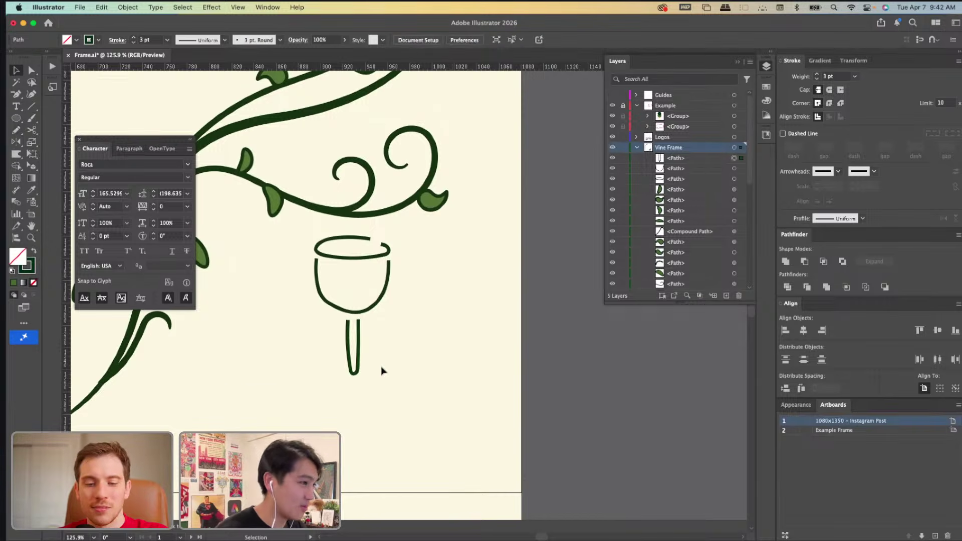
Draw a freehand oval base about 68 by 18 px around the stem's foot, open where it meets the stem.
{"action": "key", "text": "n"}
{"action": "mouse_move", "coordinate": [357, 392]}
{"action": "left_mouse_down"}
{"action": "mouse_move", "coordinate": [379, 380]}
{"action": "mouse_move", "coordinate": [369, 364]}
{"action": "mouse_move", "coordinate": [348, 384]}
{"action": "mouse_move", "coordinate": [367, 381]}
{"action": "mouse_move", "coordinate": [369, 368]}
{"action": "mouse_move", "coordinate": [316, 376]}
{"action": "mouse_move", "coordinate": [373, 383]}
{"action": "mouse_move", "coordinate": [391, 376]}
{"action": "mouse_move", "coordinate": [366, 368]}
{"action": "left_mouse_up"}
{"action": "key", "text": "super+z"}
{"action": "key", "text": "super+z"}
{"action": "left_click", "coordinate": [440, 424], "text": "super"}
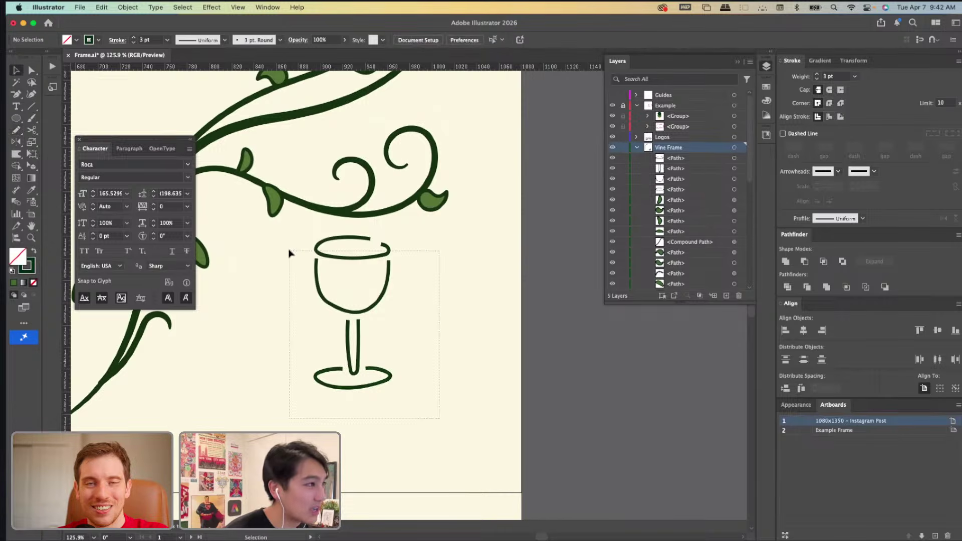
Apply a variable width profile with gently tapered ends to all four wine glass strokes.
{"action": "left_click_drag", "start_coordinate": [289, 253], "coordinate": [396, 393]}
{"action": "left_click", "coordinate": [205, 45]}
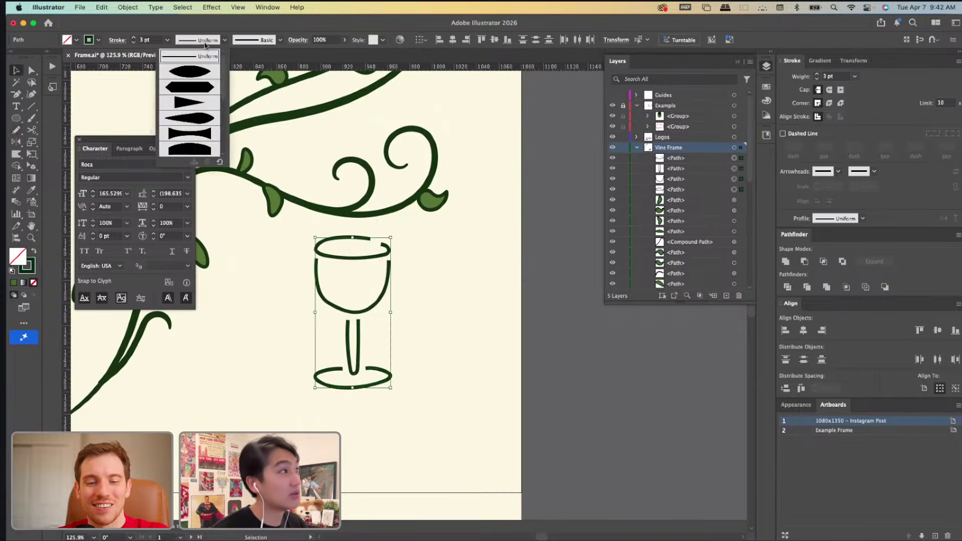
{"action": "scroll", "coordinate": [204, 123], "scroll_direction": "down", "scroll_amount": 3}
{"action": "left_click", "coordinate": [196, 79]}
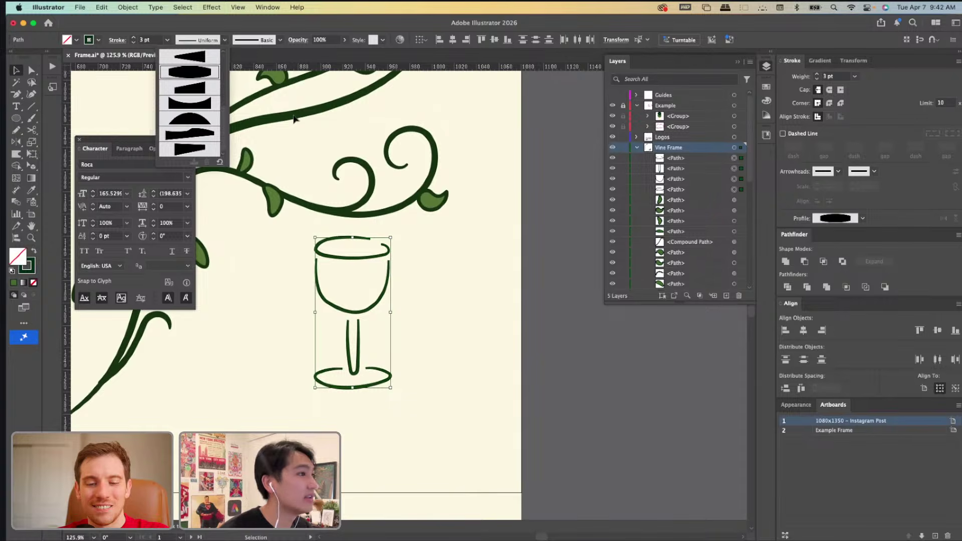
Give all the wine glass strokes round corner joins and round caps.
{"action": "left_click", "coordinate": [830, 103]}
{"action": "left_click", "coordinate": [450, 245]}
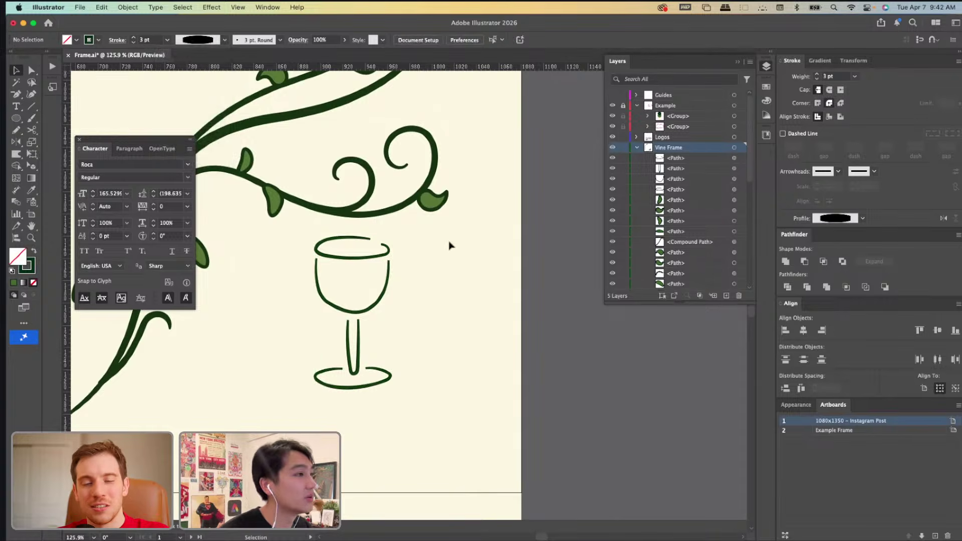
{"action": "key", "text": "super+z"}
{"action": "left_click", "coordinate": [829, 90]}
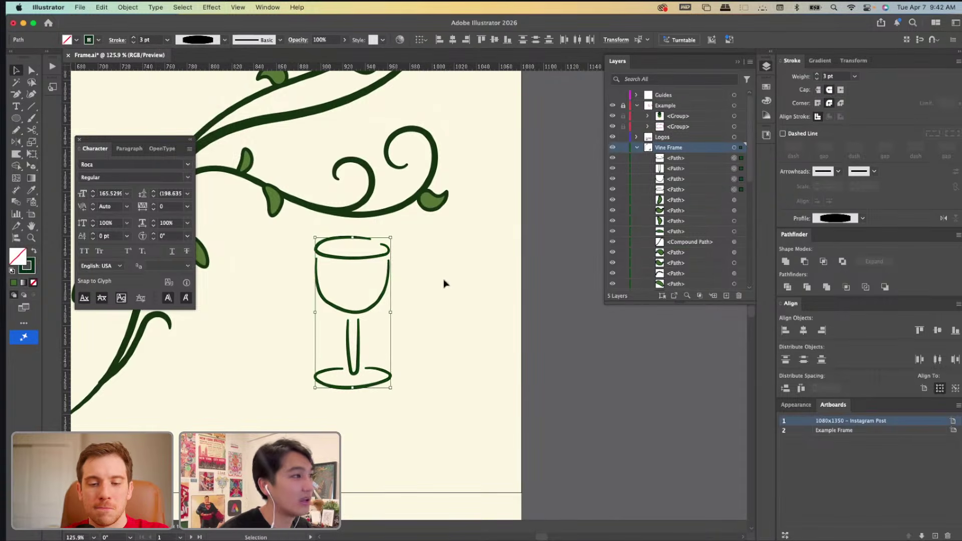
{"action": "left_click", "coordinate": [408, 335]}
Reshape the wine glass's oval base with the Warp tool and smooth its outline.
{"action": "left_click", "coordinate": [385, 382]}
{"action": "key", "text": "shift+r"}
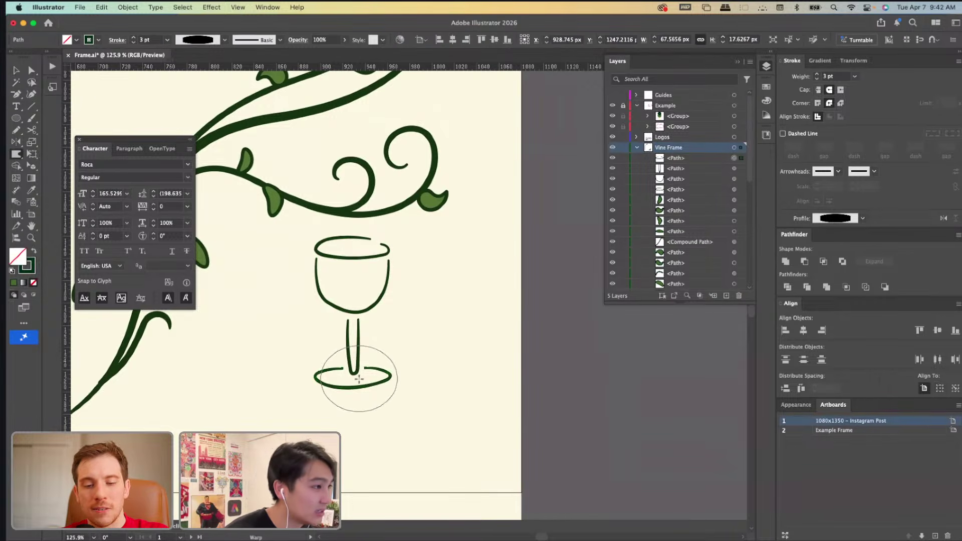
{"action": "key", "text": "shift+n"}
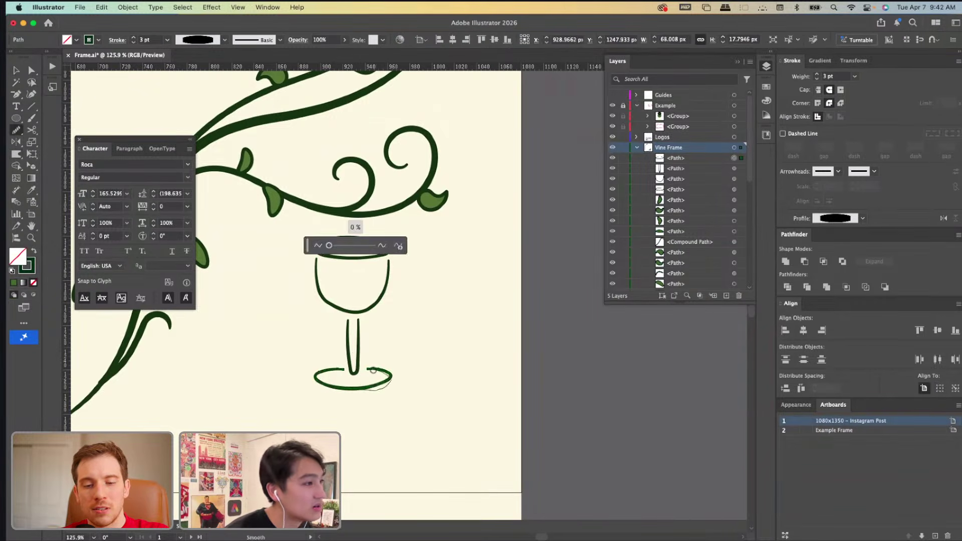
{"action": "key", "text": "v"}
{"action": "left_click", "coordinate": [403, 357]}
Select the whole wine glass drawing and enlarge it beneath the lower curling branch.
{"action": "scroll", "coordinate": [411, 385], "scroll_direction": "down", "scroll_amount": 5}
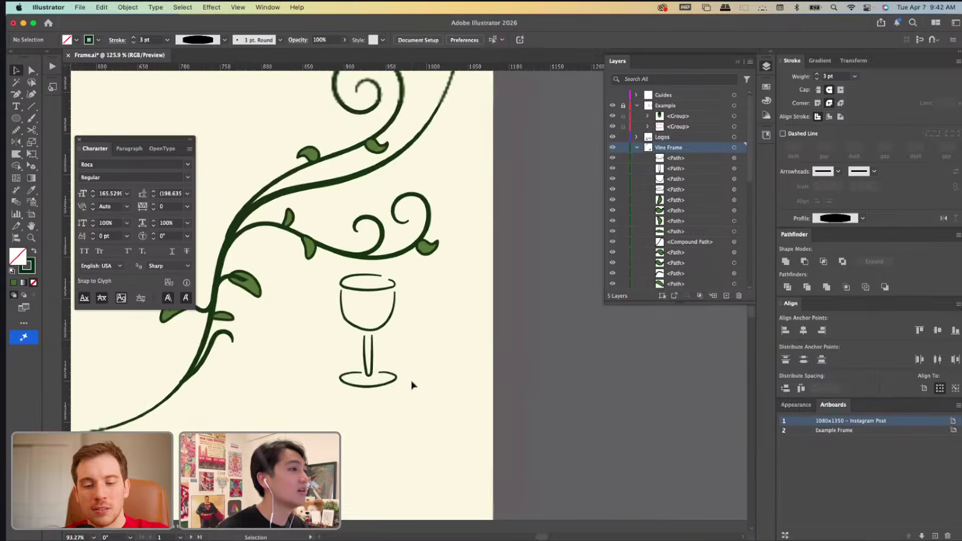
{"action": "scroll", "coordinate": [408, 379], "scroll_direction": "up", "scroll_amount": 3}
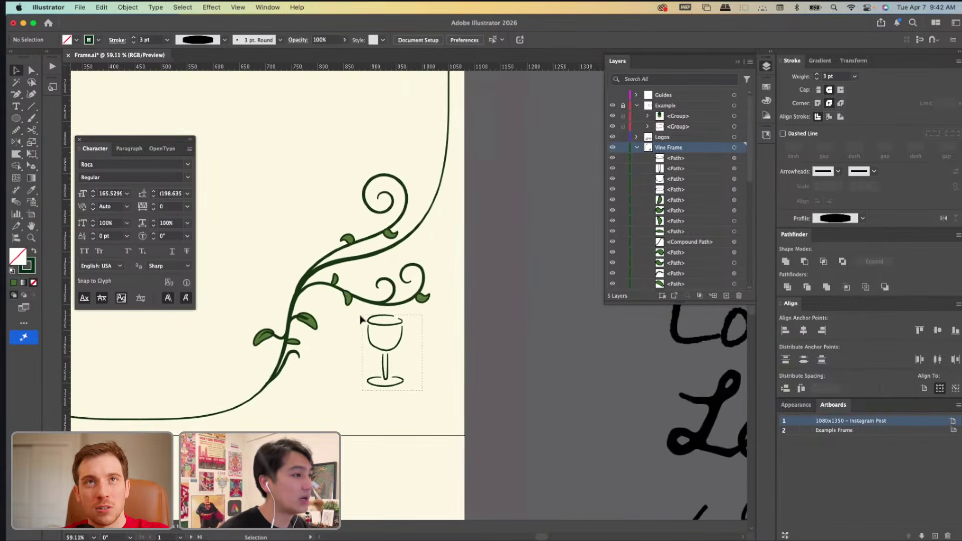
{"action": "left_click", "coordinate": [386, 373]}
{"action": "mouse_move", "coordinate": [386, 390]}
{"action": "left_mouse_down"}
{"action": "mouse_move", "coordinate": [386, 412]}
{"action": "mouse_move", "coordinate": [386, 404]}
{"action": "left_mouse_up"}
Set the stroke weight of the whole wine glass to 5 pt.
{"action": "left_click", "coordinate": [133, 37]}
{"action": "left_click", "coordinate": [133, 38]}
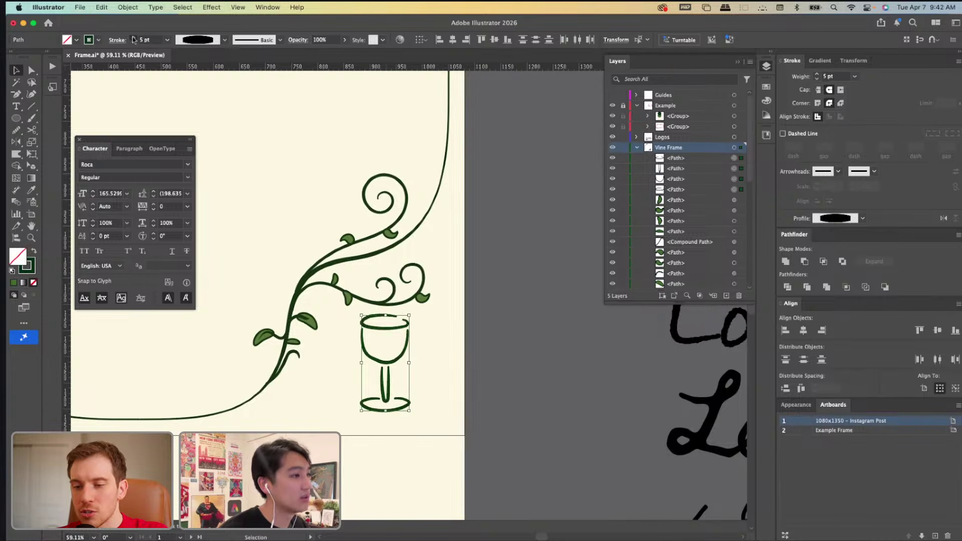
{"action": "left_click", "coordinate": [133, 37]}
{"action": "left_click", "coordinate": [133, 37]}
{"action": "left_click", "coordinate": [132, 42]}
{"action": "left_click", "coordinate": [133, 43]}
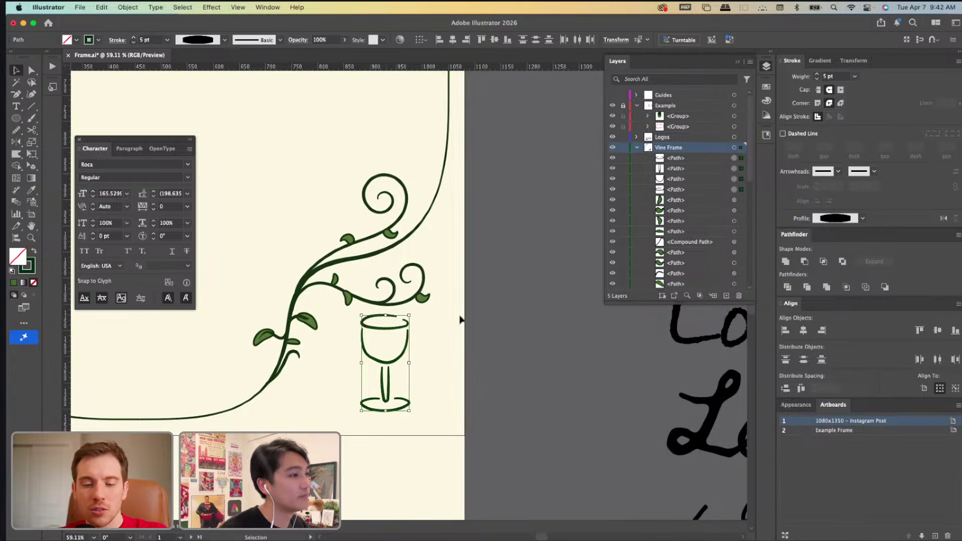
{"action": "left_click", "coordinate": [438, 338]}
{"action": "scroll", "coordinate": [437, 339], "scroll_direction": "up", "scroll_amount": 1}
{"action": "scroll", "coordinate": [438, 340], "scroll_direction": "up", "scroll_amount": 1}
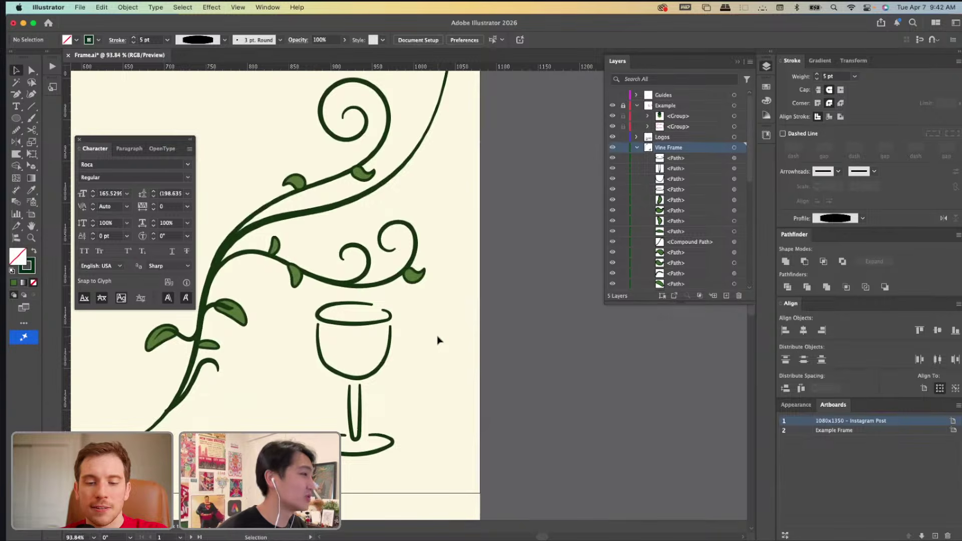
{"action": "left_click", "coordinate": [15, 119]}
{"action": "left_click", "coordinate": [34, 250]}
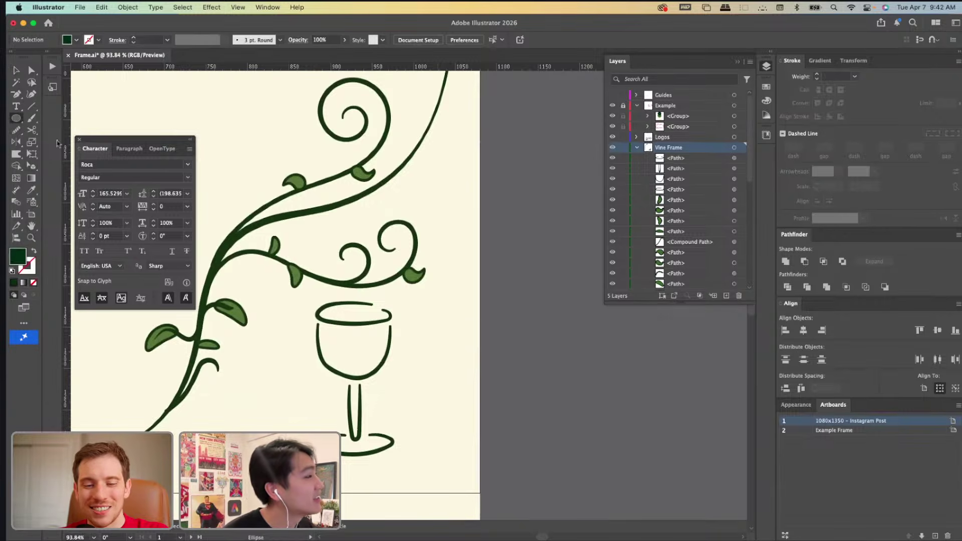
{"action": "left_click", "coordinate": [76, 40]}
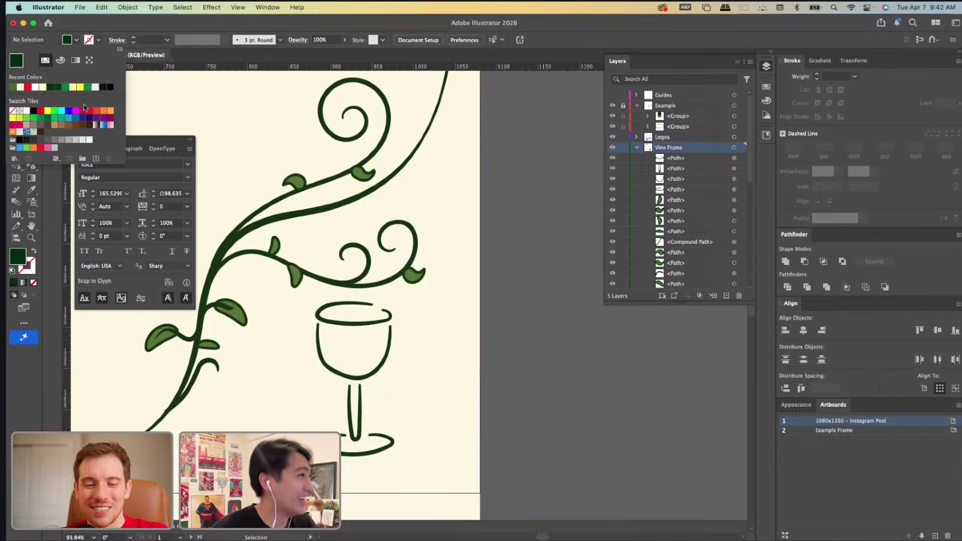
{"action": "left_click", "coordinate": [455, 311]}
{"action": "key", "text": "super+z"}
{"action": "key", "text": "super+z"}
{"action": "key", "text": "super+z"}
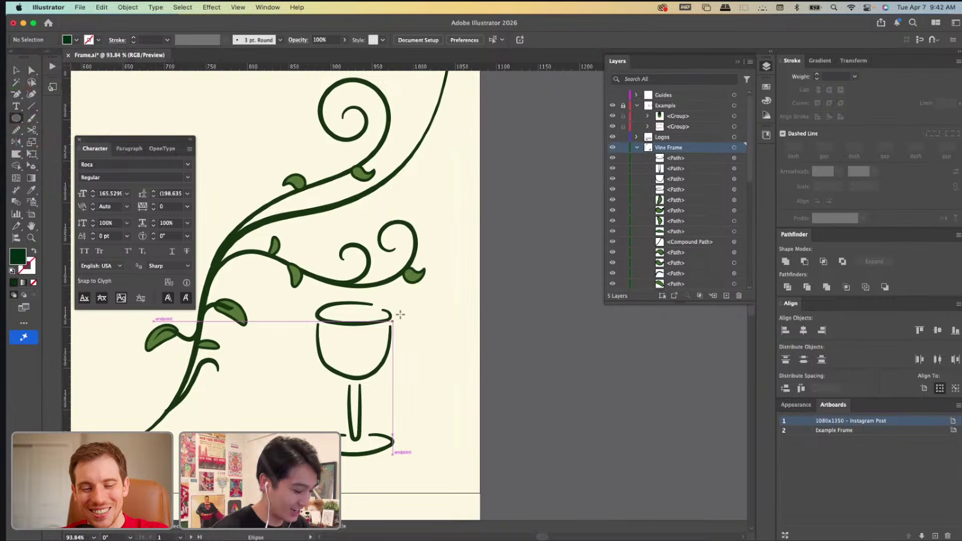
Draw a medium green ellipse about 89 by 42 px without a stroke over the glass bowl.
{"action": "left_click", "coordinate": [34, 282]}
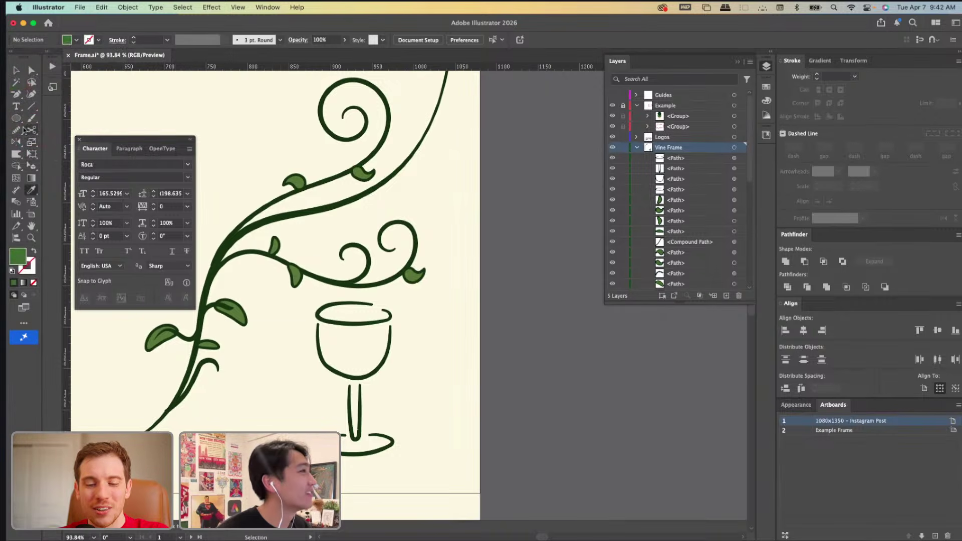
{"action": "key", "text": "l"}
{"action": "left_click_drag", "start_coordinate": [399, 341], "coordinate": [329, 375]}
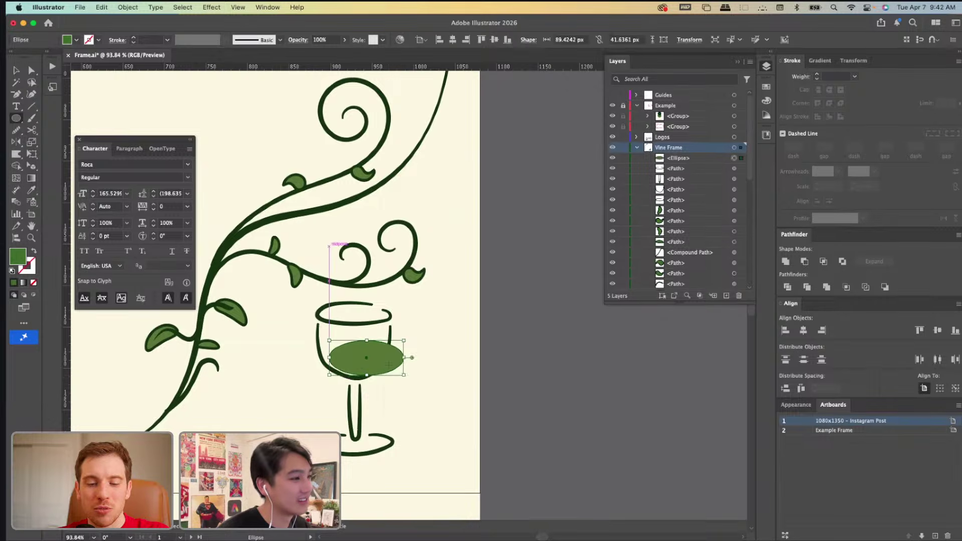
{"action": "right_click", "coordinate": [420, 361]}
{"action": "left_click", "coordinate": [554, 294]}
{"action": "key", "text": "v"}
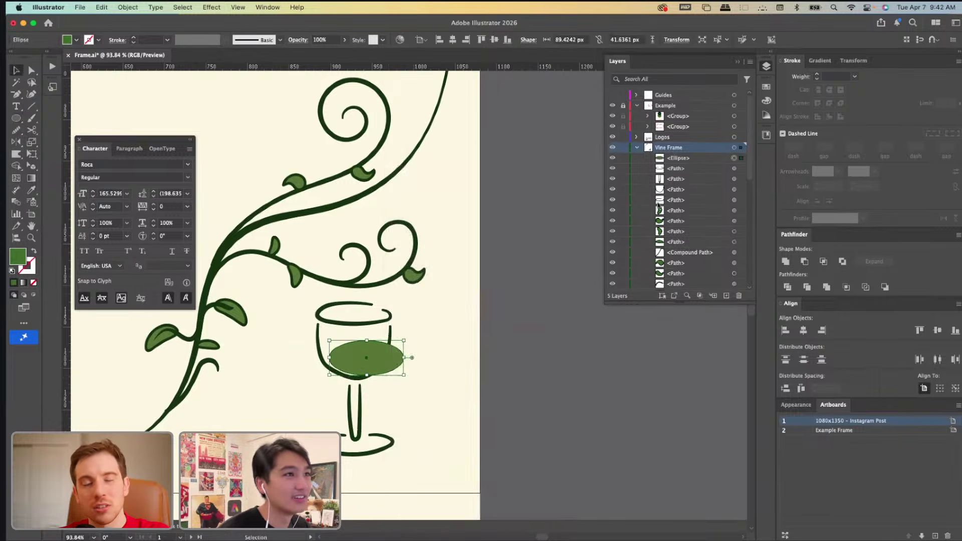
Group the four wine glass paths and place the group in front of the green ellipse.
{"action": "left_click", "coordinate": [734, 169]}
{"action": "left_click", "coordinate": [734, 179], "text": "shift"}
{"action": "left_click", "coordinate": [734, 189], "text": "shift"}
{"action": "left_click", "coordinate": [734, 200], "text": "shift"}
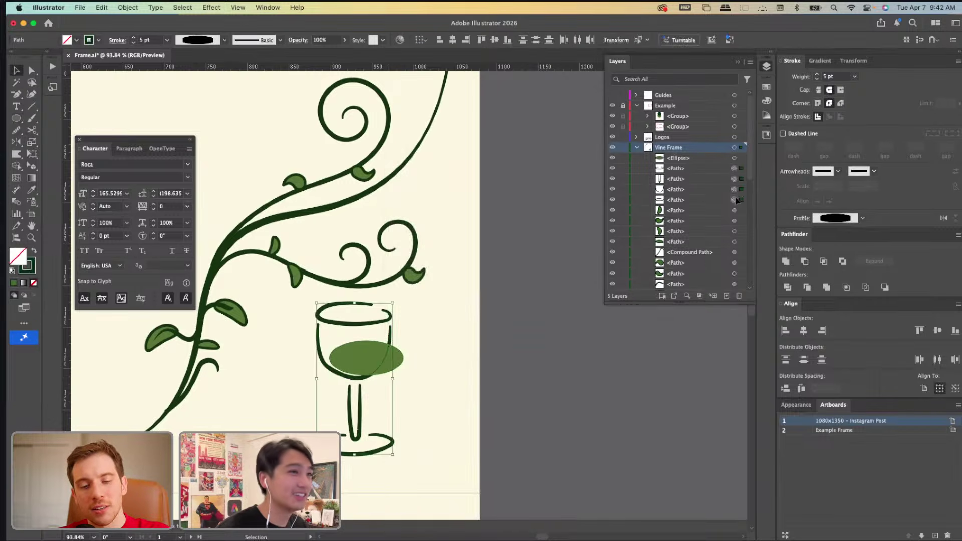
{"action": "key", "text": "super+g"}
{"action": "key", "text": "super+x"}
{"action": "key", "text": "super+f"}
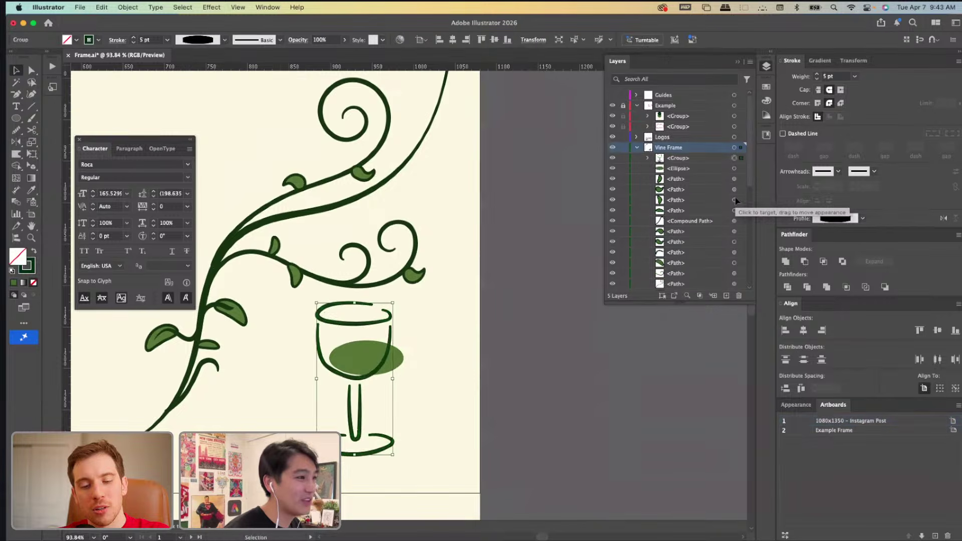
Move the green ellipse inside the glass bowl, slightly offset from the outline, as the drink.
{"action": "left_click", "coordinate": [601, 323]}
{"action": "left_click_drag", "start_coordinate": [395, 359], "coordinate": [375, 364]}
{"action": "left_click", "coordinate": [534, 359]}
Copy the wine glass with its green ellipse and place the duplicate, tilted clockwise, above the frame's upper left vine.
{"action": "scroll", "coordinate": [549, 348], "scroll_direction": "down", "scroll_amount": 5}
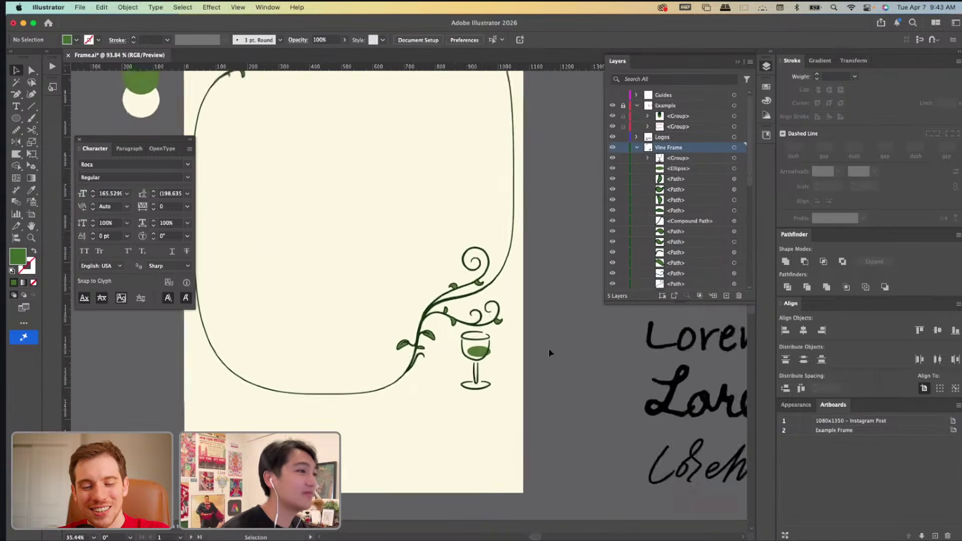
{"action": "scroll", "coordinate": [519, 346], "scroll_direction": "up", "scroll_amount": 3}
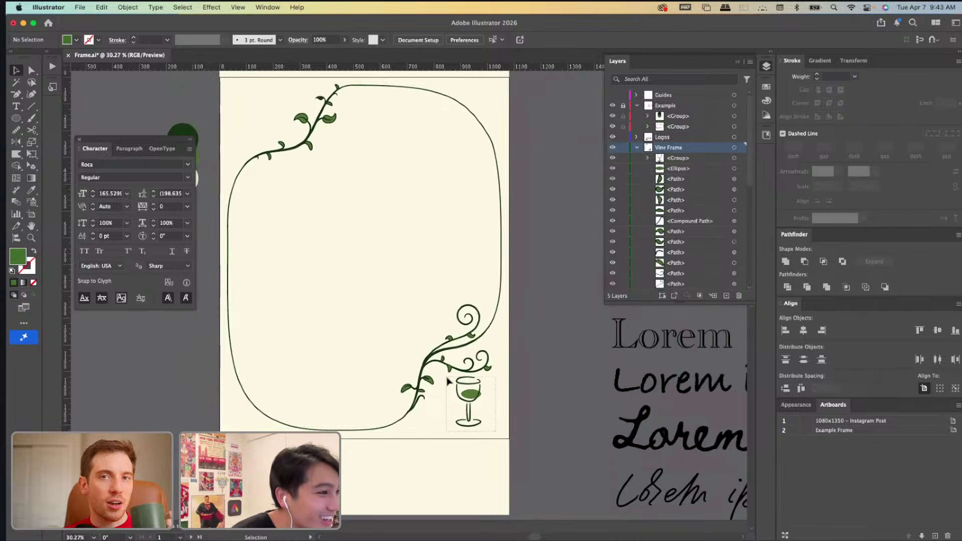
{"action": "left_click_drag", "start_coordinate": [447, 382], "coordinate": [501, 429]}
{"action": "key", "text": "super+c"}
{"action": "scroll", "coordinate": [481, 380], "scroll_direction": "up", "scroll_amount": 5}
{"action": "scroll", "coordinate": [481, 381], "scroll_direction": "left", "scroll_amount": 8}
{"action": "key", "text": "super+v"}
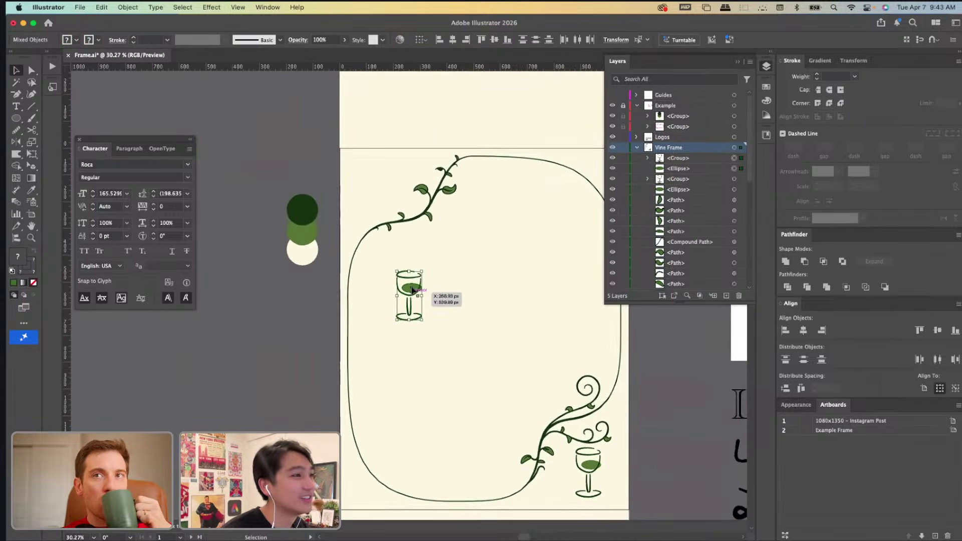
{"action": "left_click_drag", "start_coordinate": [412, 290], "coordinate": [441, 157]}
{"action": "left_click", "coordinate": [326, 160]}
{"action": "scroll", "coordinate": [396, 181], "scroll_direction": "up", "scroll_amount": 3}
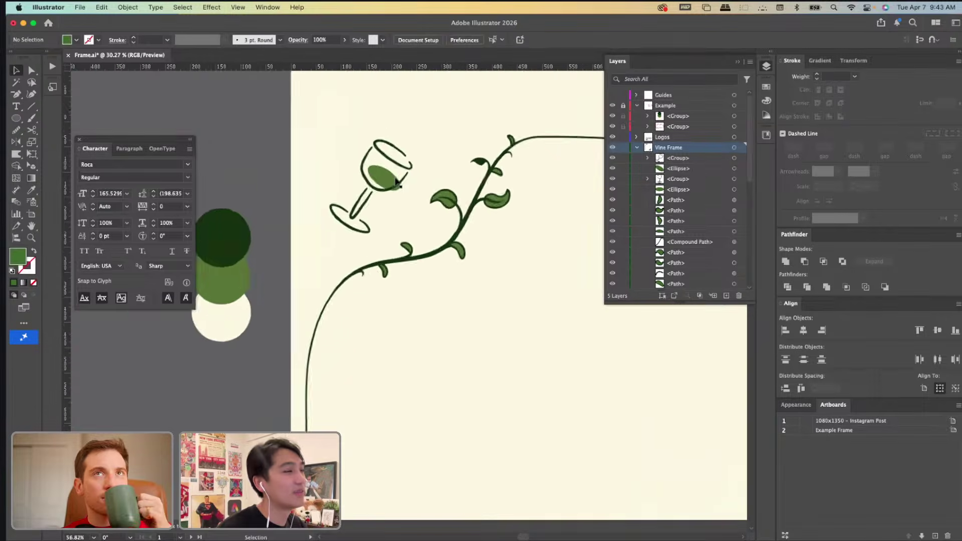
Shift the green drink ellipse sideways within the tilted wine glass at the frame's upper left.
{"action": "scroll", "coordinate": [395, 181], "scroll_direction": "up", "scroll_amount": 2}
{"action": "left_click", "coordinate": [399, 190]}
{"action": "left_click_drag", "start_coordinate": [399, 205], "coordinate": [403, 194]}
{"action": "key", "text": "a"}
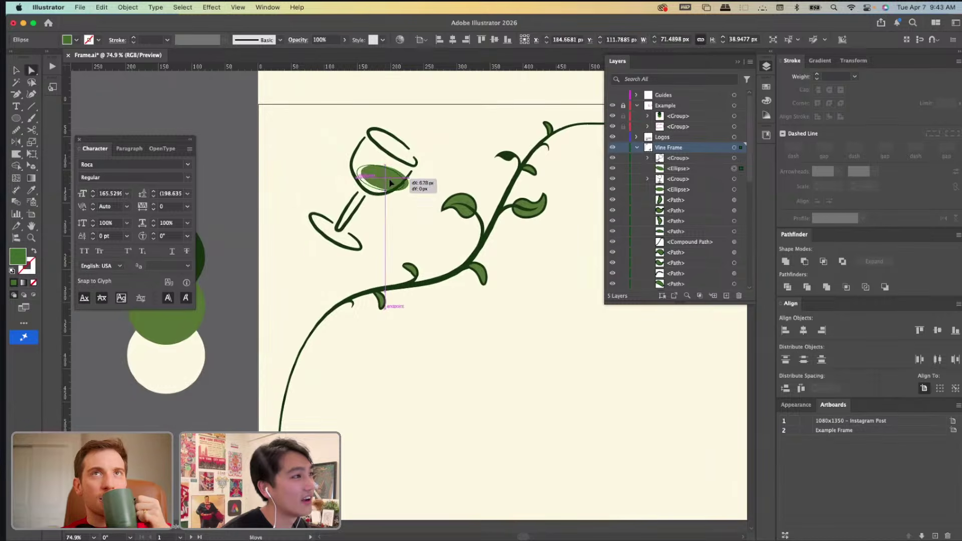
{"action": "left_click", "coordinate": [235, 182]}
{"action": "scroll", "coordinate": [236, 181], "scroll_direction": "down", "scroll_amount": 3}
{"action": "scroll", "coordinate": [236, 182], "scroll_direction": "down", "scroll_amount": 2}
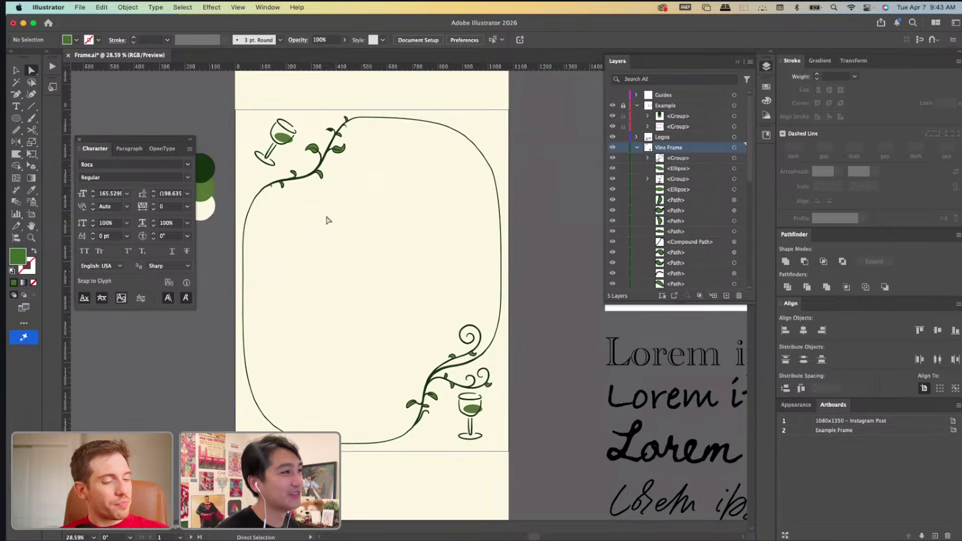
{"action": "scroll", "coordinate": [306, 140], "scroll_direction": "up", "scroll_amount": 3}
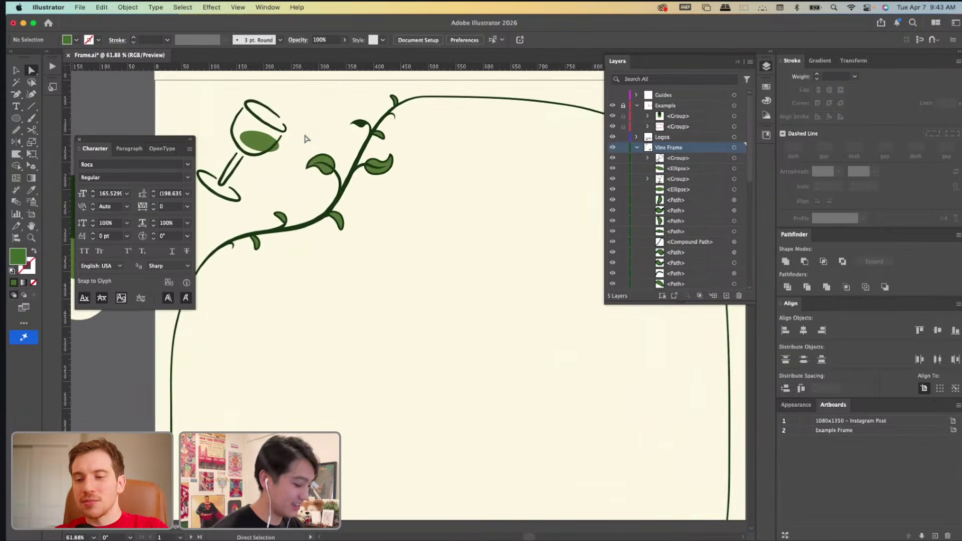
Rotate the tilted glass's green ellipse counterclockwise and nestle it against the lower edge of the bowl near the rim.
{"action": "left_click", "coordinate": [263, 149]}
{"action": "key", "text": "v"}
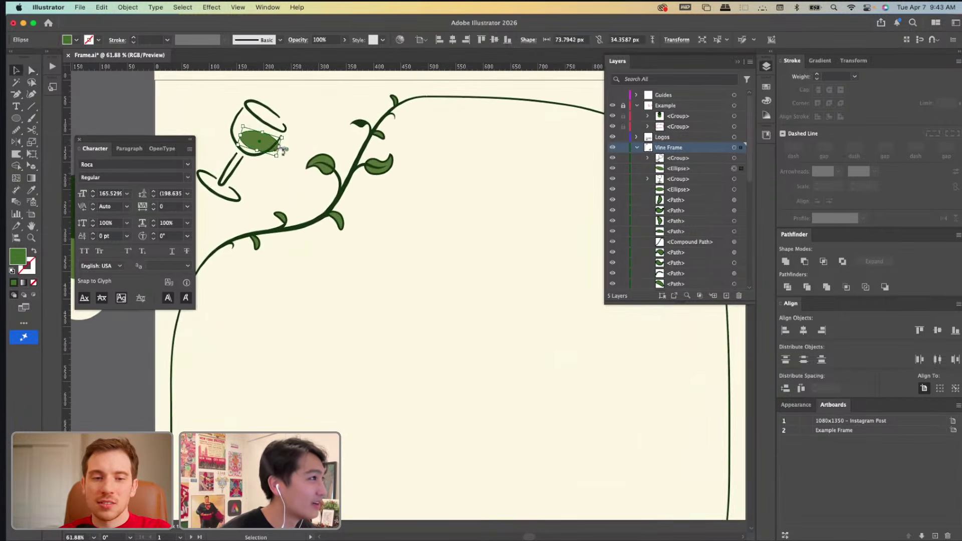
{"action": "key", "text": "a"}
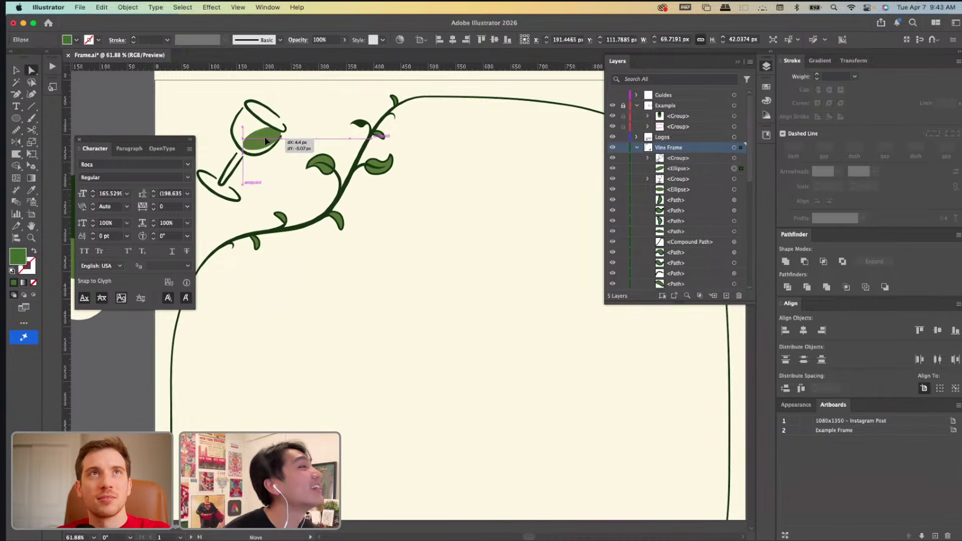
{"action": "left_click_drag", "start_coordinate": [266, 143], "coordinate": [270, 143]}
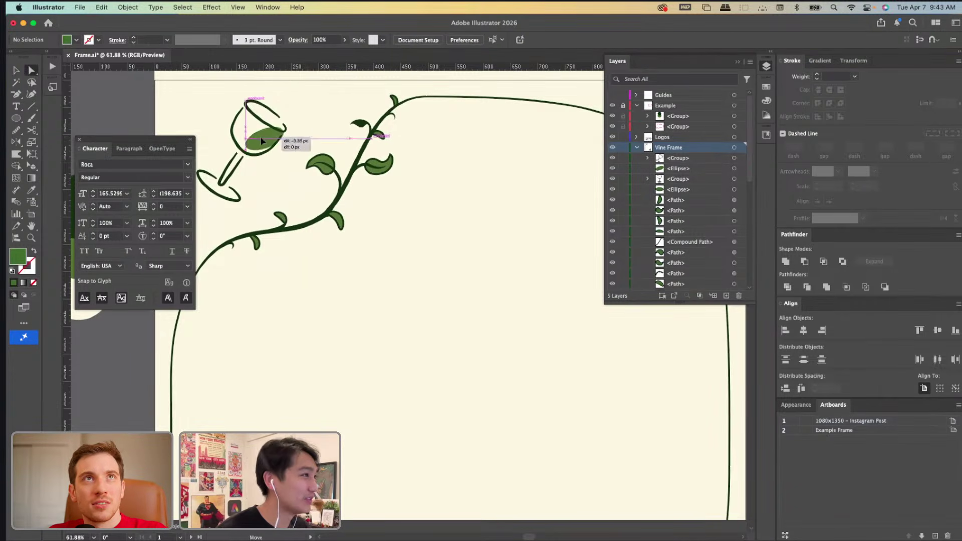
{"action": "left_click", "coordinate": [315, 124]}
Draw a curved green pouring stream about 63 by 104 px beside the tilted glass with the Pencil tool.
{"action": "key", "text": "n"}
{"action": "mouse_move", "coordinate": [295, 125]}
{"action": "left_mouse_down"}
{"action": "mouse_move", "coordinate": [268, 197]}
{"action": "mouse_move", "coordinate": [311, 156]}
{"action": "mouse_move", "coordinate": [302, 114]}
{"action": "left_mouse_up"}
{"action": "key", "text": "super+z"}
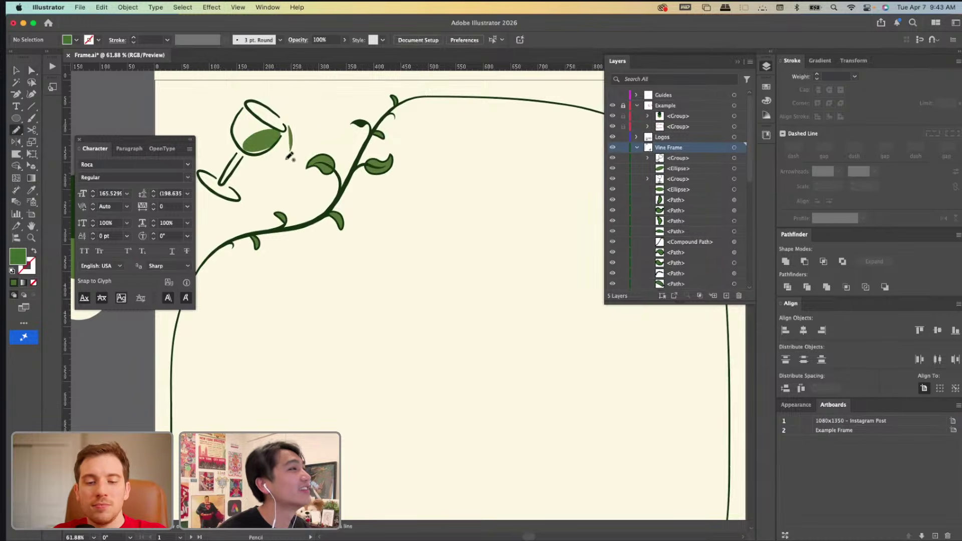
{"action": "mouse_move", "coordinate": [269, 186]}
{"action": "left_mouse_down"}
{"action": "mouse_move", "coordinate": [299, 154]}
{"action": "mouse_move", "coordinate": [301, 133]}
{"action": "left_mouse_up"}
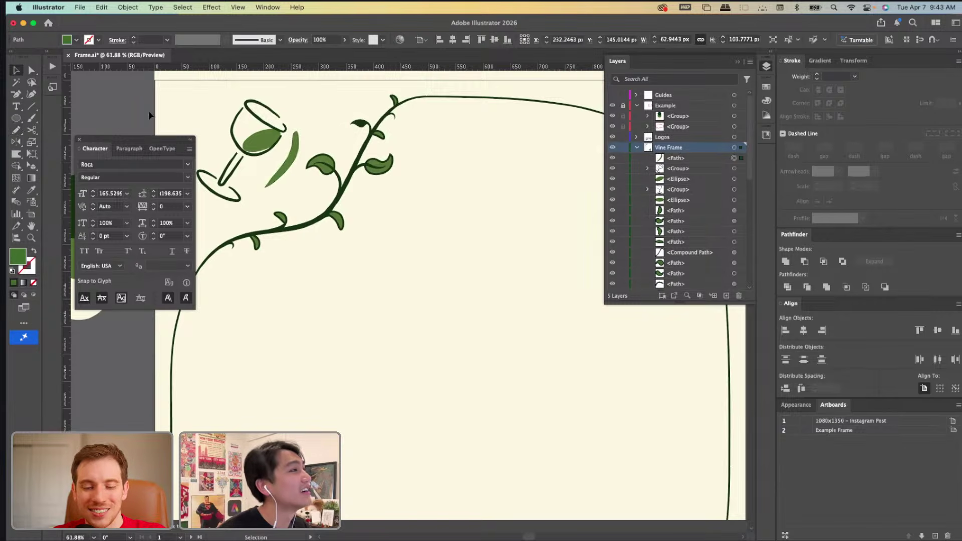
Rotate the green stream so it flows down from the glass rim and lower it in the Vine Frame stacking order.
{"action": "key", "text": "a"}
{"action": "key", "text": "v"}
{"action": "left_click", "coordinate": [292, 161]}
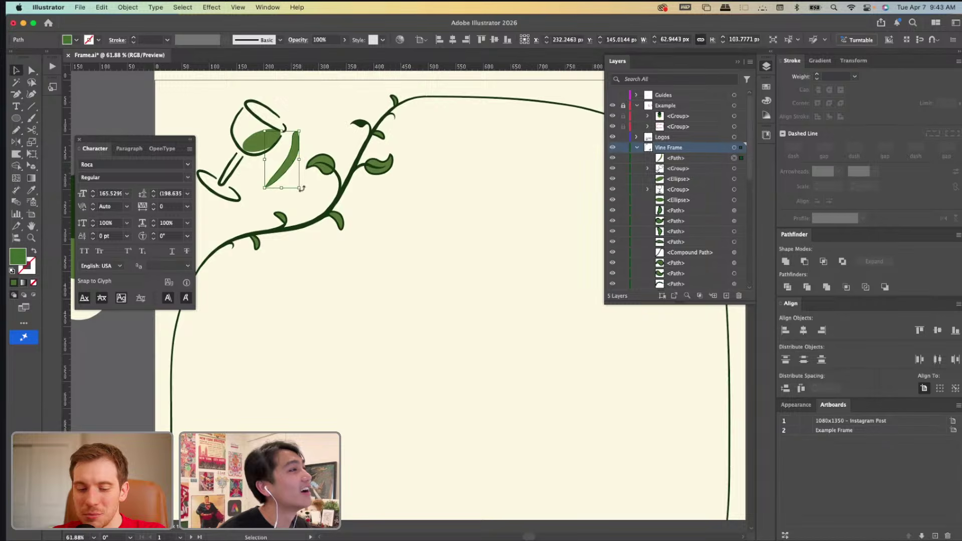
{"action": "left_click_drag", "start_coordinate": [300, 192], "coordinate": [320, 183]}
{"action": "left_click_drag", "start_coordinate": [671, 158], "coordinate": [676, 262]}
{"action": "left_click", "coordinate": [141, 108]}
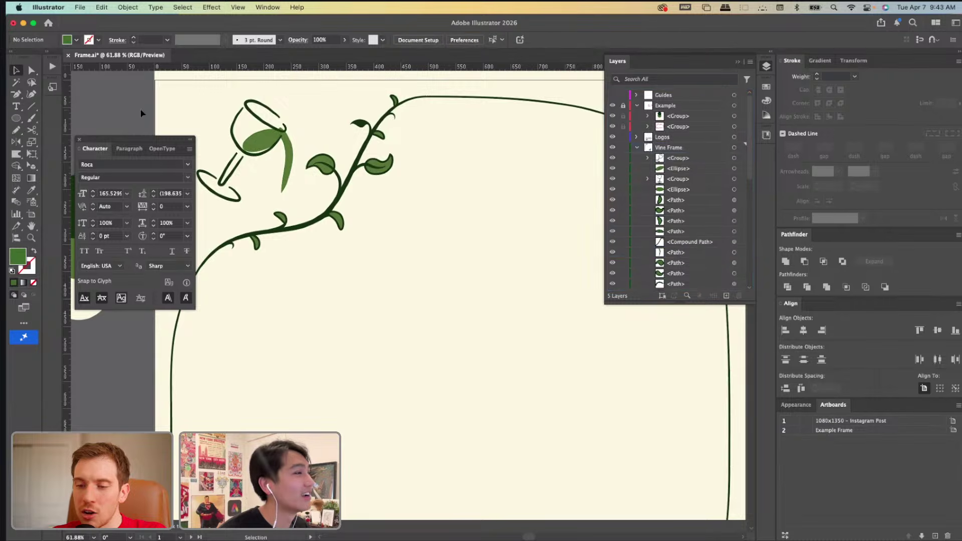
Warp the green stream pouring from the tilted glass into a wavy shape.
{"action": "mouse_move", "coordinate": [289, 151]}
{"action": "left_mouse_down"}
{"action": "mouse_move", "coordinate": [305, 191]}
{"action": "mouse_move", "coordinate": [288, 236]}
{"action": "mouse_move", "coordinate": [291, 195]}
{"action": "left_mouse_up"}
{"action": "scroll", "coordinate": [293, 161], "scroll_direction": "up", "scroll_amount": 5}
{"action": "key", "text": "shift+r"}
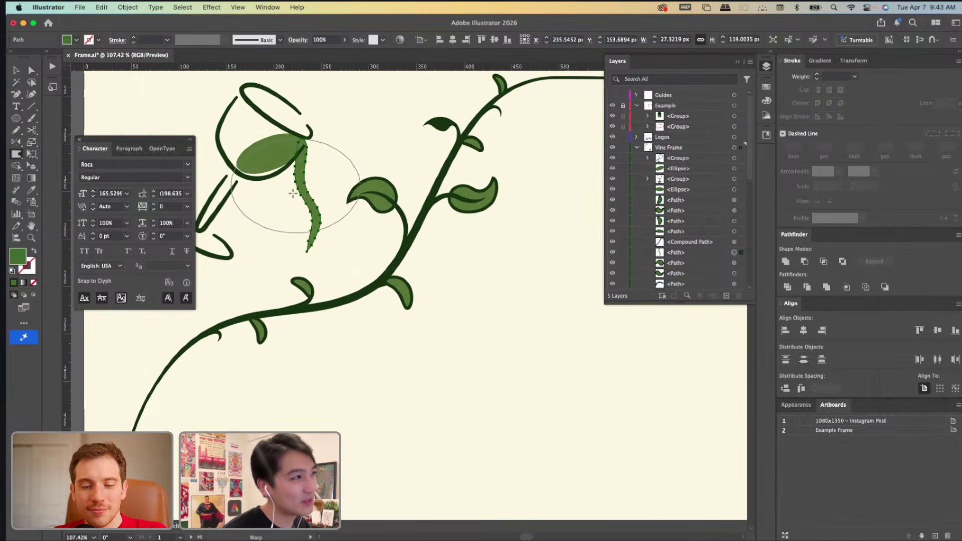
{"action": "key", "text": "n"}
{"action": "left_click_drag", "start_coordinate": [328, 246], "coordinate": [361, 246]}
{"action": "key", "text": "v"}
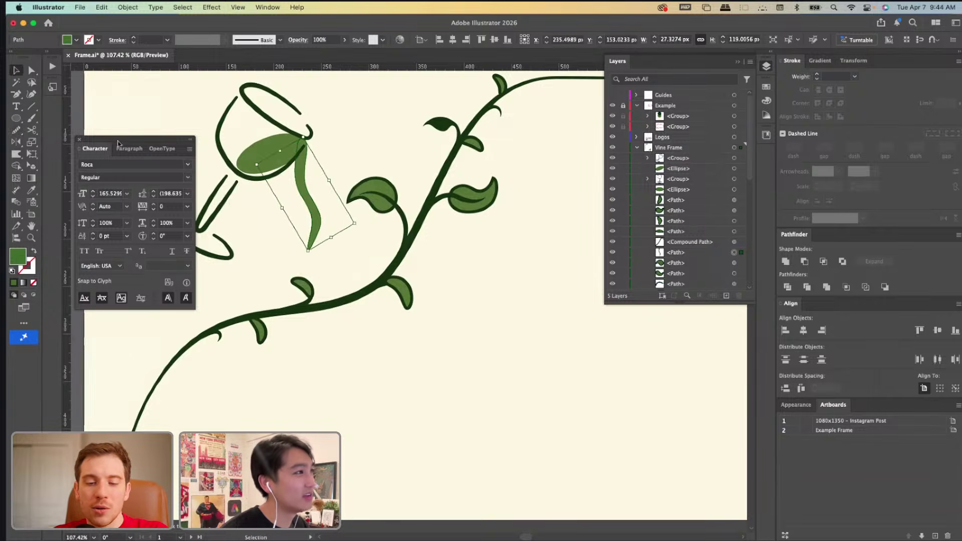
{"action": "left_click", "coordinate": [79, 118]}
Delete the green stream pouring from the tilted glass.
{"action": "scroll", "coordinate": [187, 129], "scroll_direction": "left", "scroll_amount": 5}
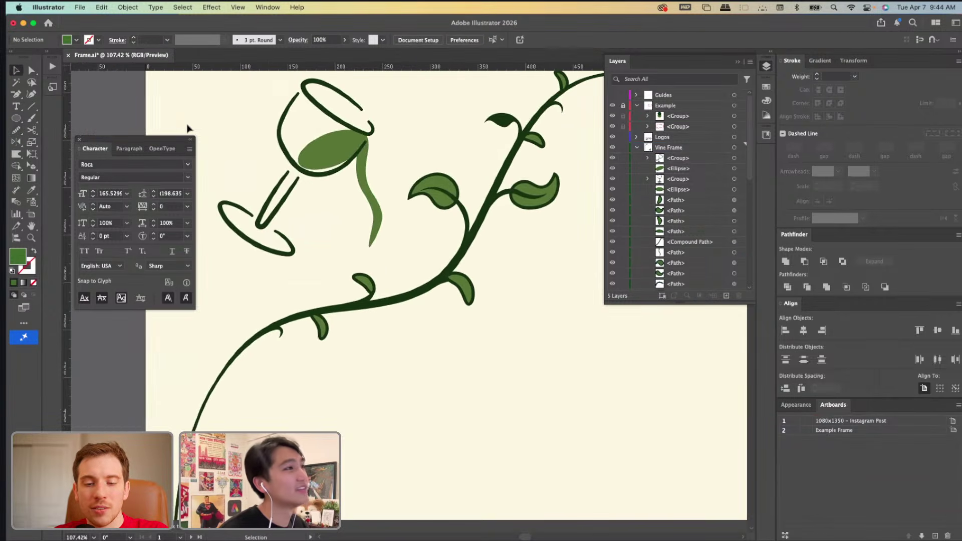
{"action": "scroll", "coordinate": [381, 159], "scroll_direction": "down", "scroll_amount": 6}
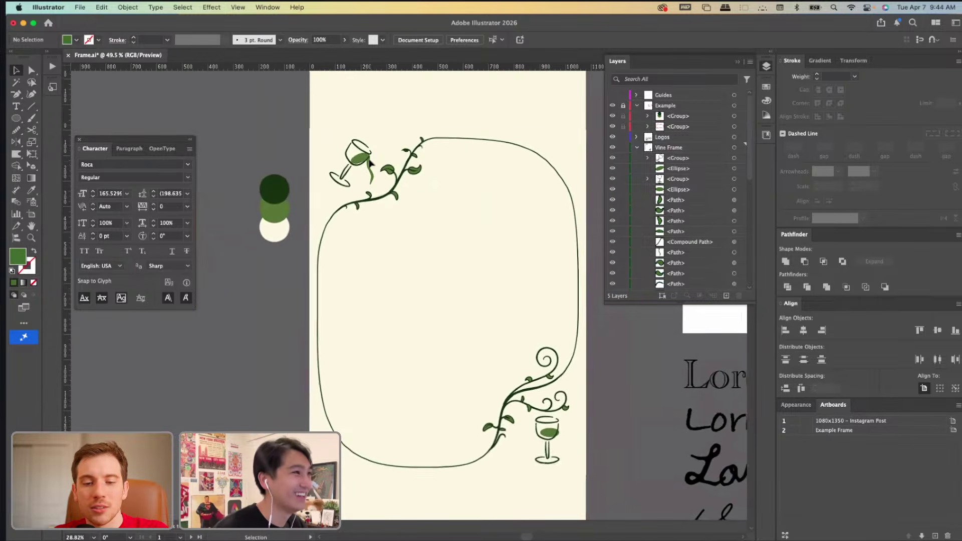
{"action": "scroll", "coordinate": [381, 159], "scroll_direction": "up", "scroll_amount": 5}
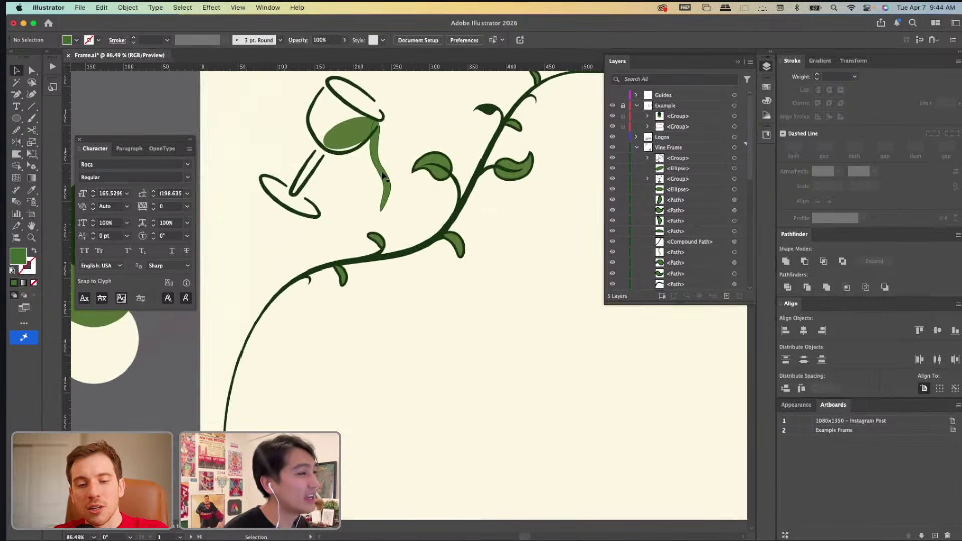
{"action": "key", "text": "a"}
{"action": "left_click_drag", "start_coordinate": [383, 176], "coordinate": [397, 163]}
{"action": "key", "text": "Delete"}
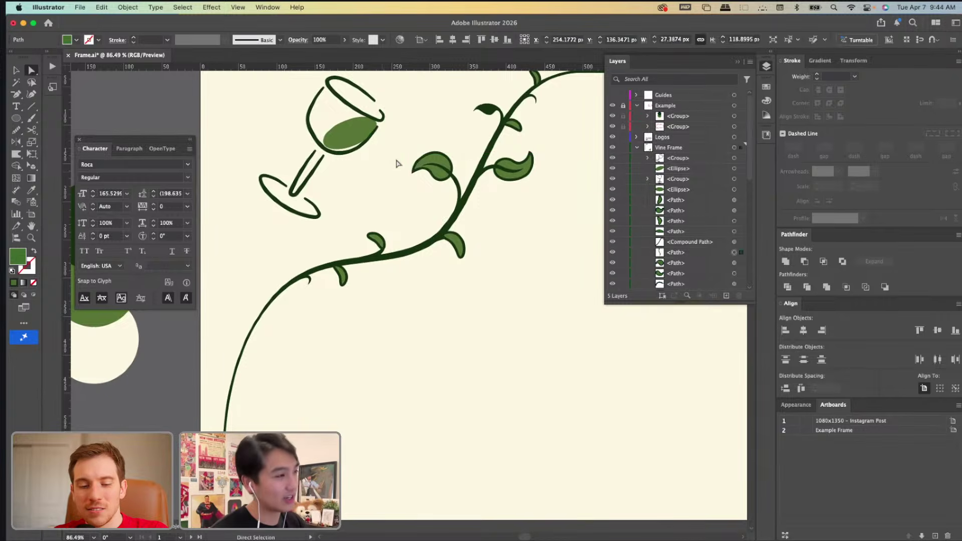
Unlock the Background layer and shrink its cream rectangle to the 1080 by 1350 px artboard's edges.
{"action": "scroll", "coordinate": [396, 163], "scroll_direction": "down", "scroll_amount": 3}
{"action": "scroll", "coordinate": [396, 161], "scroll_direction": "down", "scroll_amount": 2}
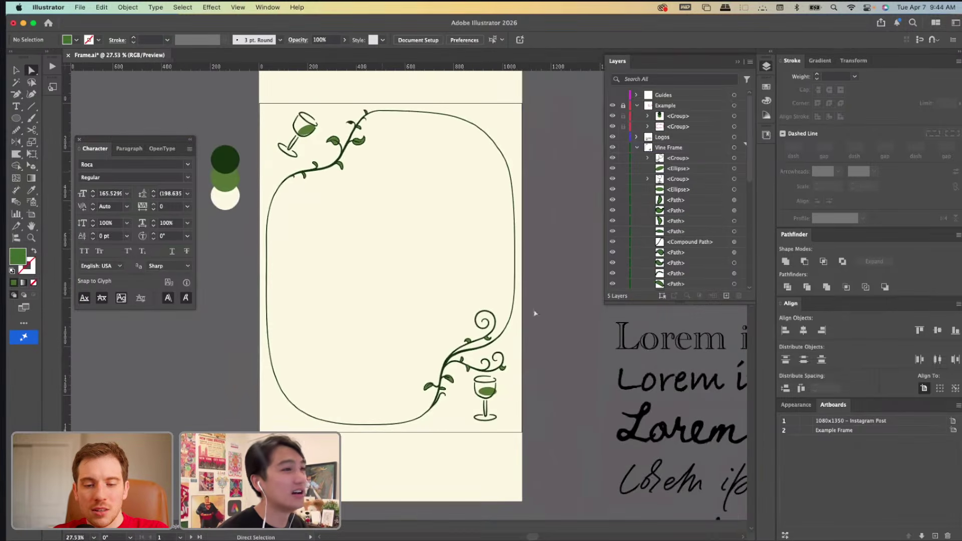
{"action": "left_click", "coordinate": [636, 148]}
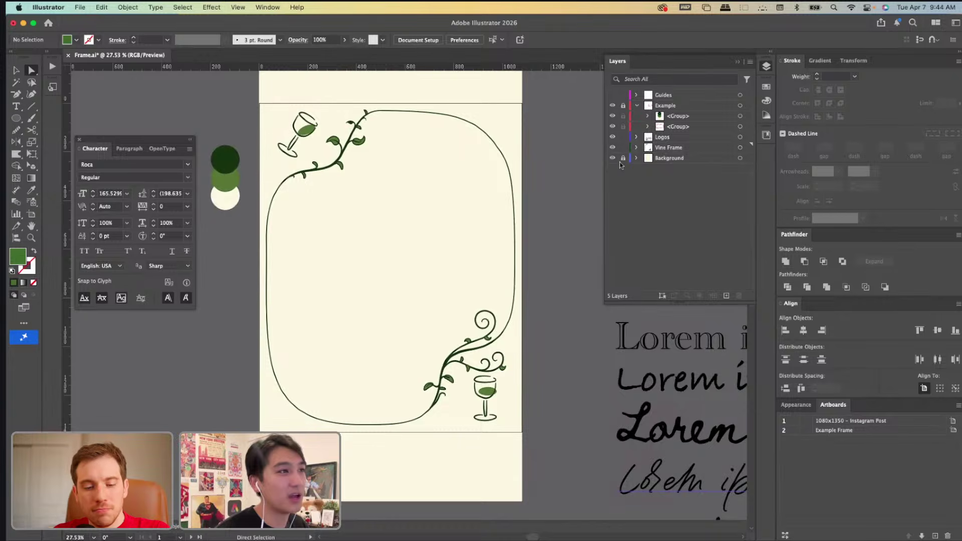
{"action": "key", "text": "v"}
{"action": "left_click", "coordinate": [401, 493]}
{"action": "left_click_drag", "start_coordinate": [391, 501], "coordinate": [399, 431]}
{"action": "scroll", "coordinate": [380, 227], "scroll_direction": "up", "scroll_amount": 3}
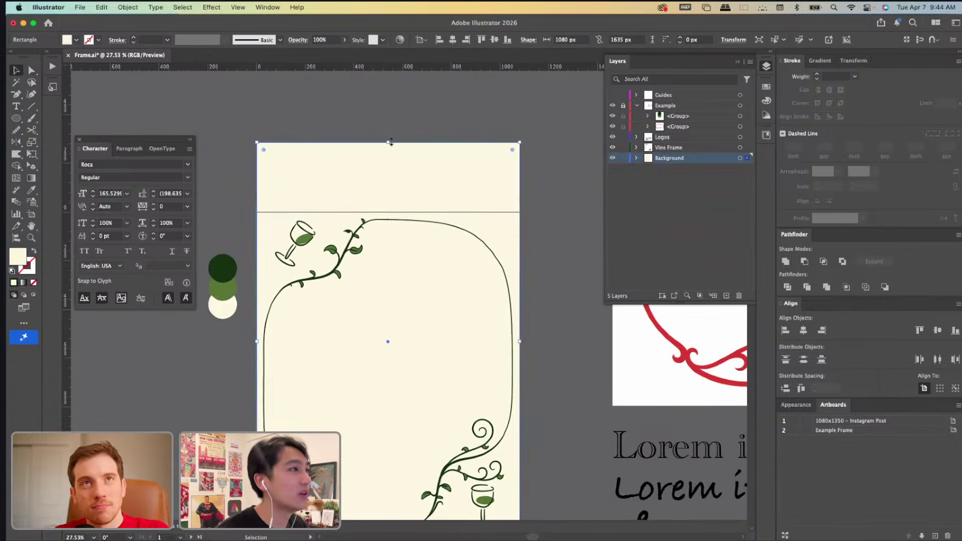
{"action": "left_click_drag", "start_coordinate": [389, 143], "coordinate": [389, 213]}
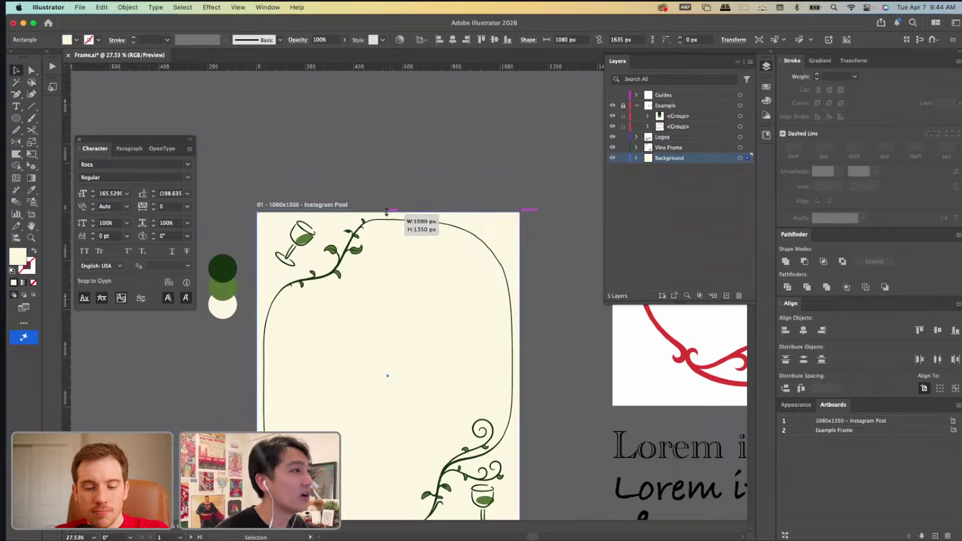
{"action": "left_click", "coordinate": [414, 190]}
{"action": "scroll", "coordinate": [416, 185], "scroll_direction": "down", "scroll_amount": 1}
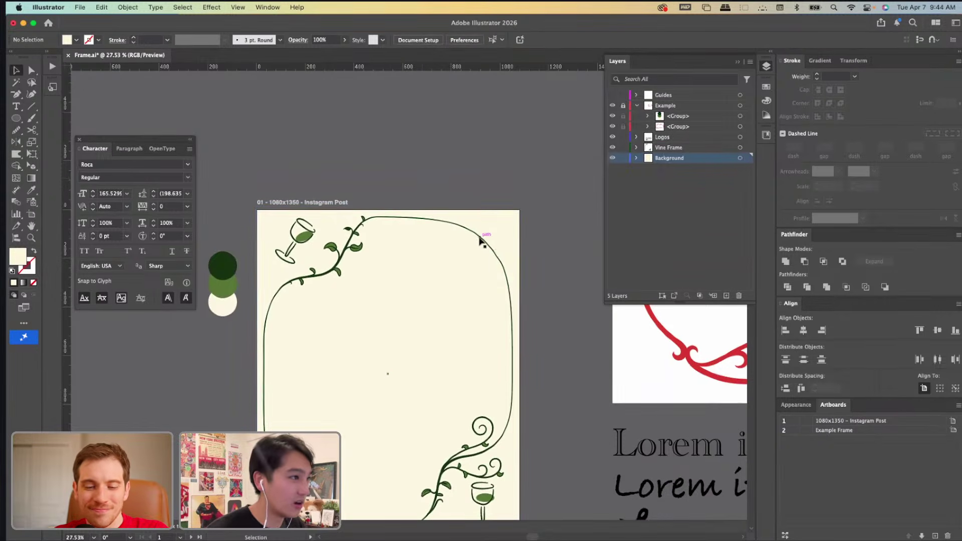
{"action": "left_click", "coordinate": [480, 238]}
{"action": "left_click_drag", "start_coordinate": [480, 238], "coordinate": [527, 234]}
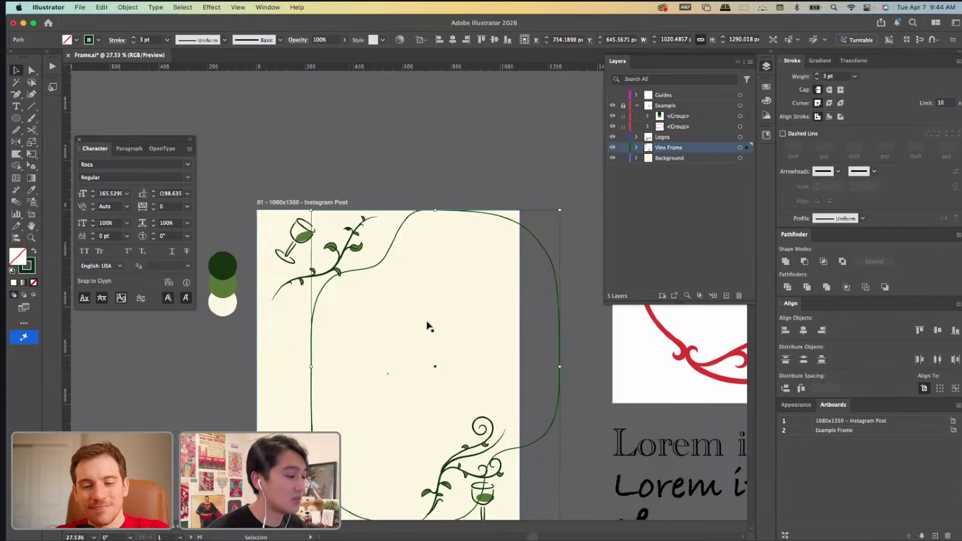
{"action": "scroll", "coordinate": [470, 364], "scroll_direction": "down", "scroll_amount": 2}
{"action": "scroll", "coordinate": [469, 364], "scroll_direction": "down", "scroll_amount": 5}
{"action": "key", "text": "super+z"}
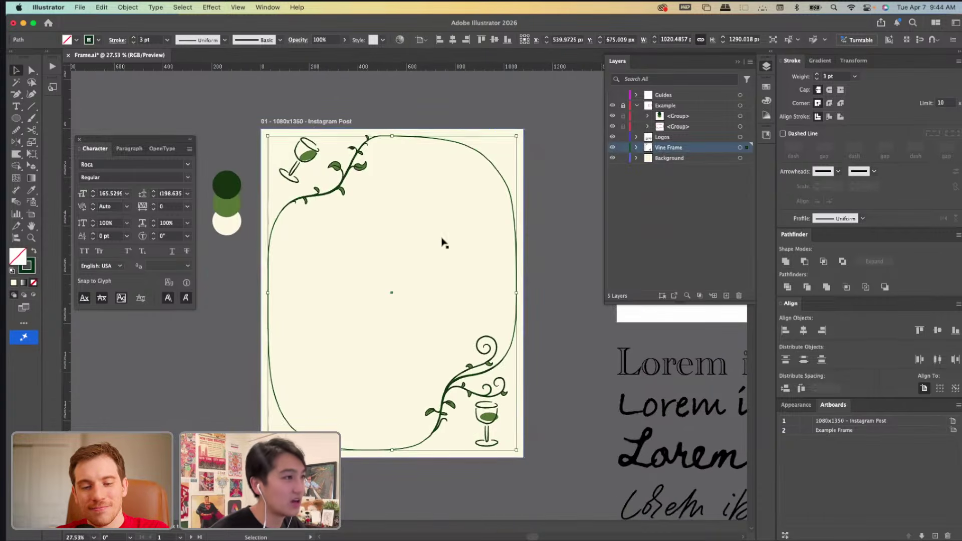
Copy the frame outline path and paste it into the isolated cream background rectangle, aligned with the original frame.
{"action": "key", "text": "a"}
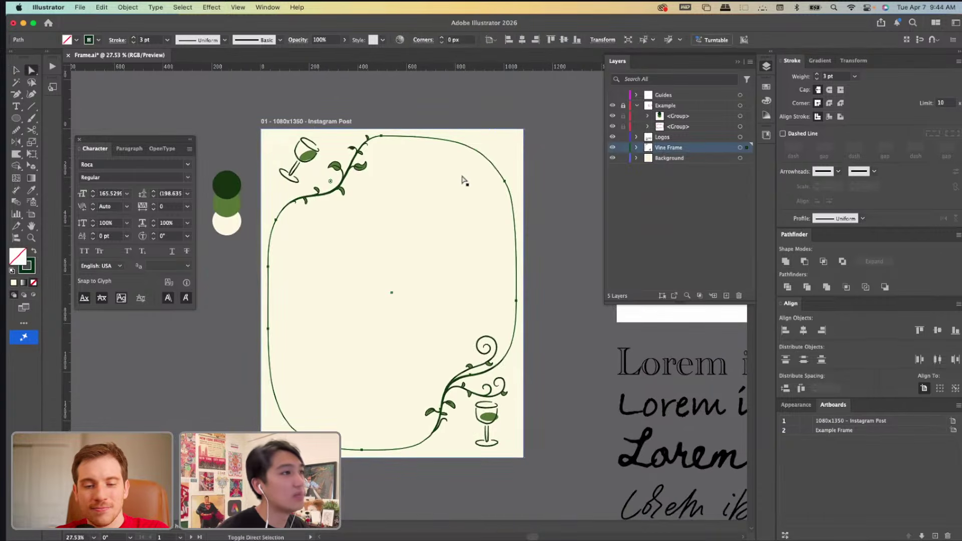
{"action": "left_click", "coordinate": [475, 217]}
{"action": "right_click", "coordinate": [474, 217]}
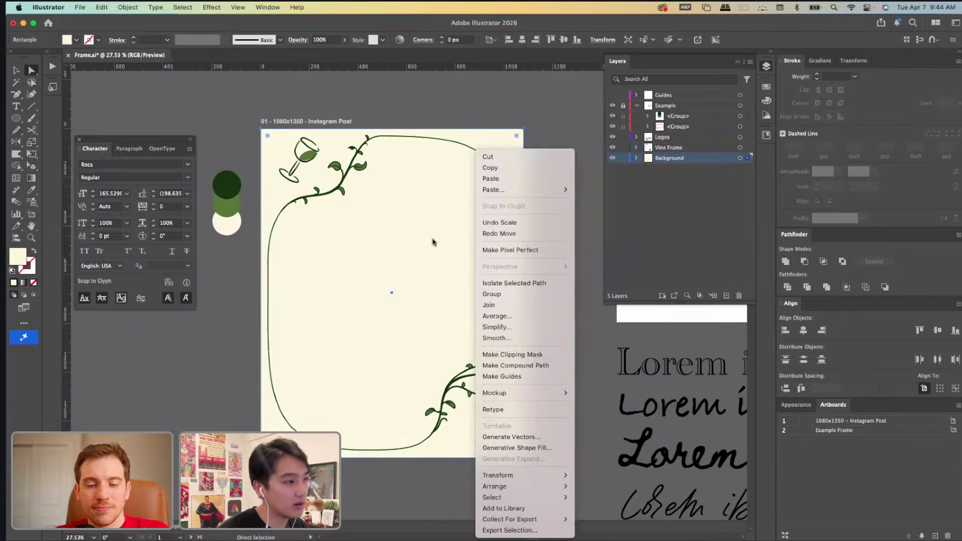
{"action": "left_click", "coordinate": [431, 219]}
{"action": "right_click", "coordinate": [427, 219]}
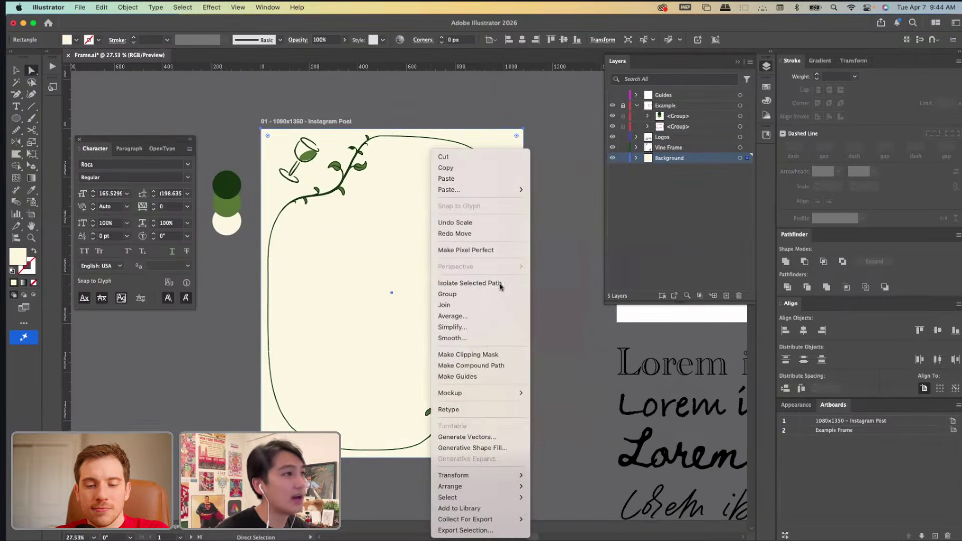
{"action": "left_click", "coordinate": [499, 281]}
{"action": "key", "text": "super+v"}
{"action": "left_click", "coordinate": [503, 181]}
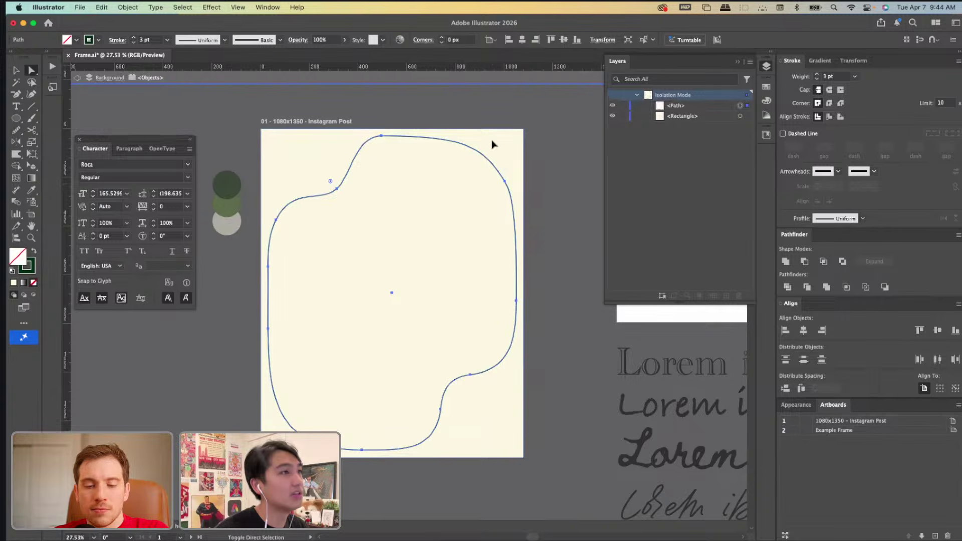
Subtract the frame outline from the background rectangle with Minus Front, and exit isolation mode.
{"action": "key", "text": "super+a"}
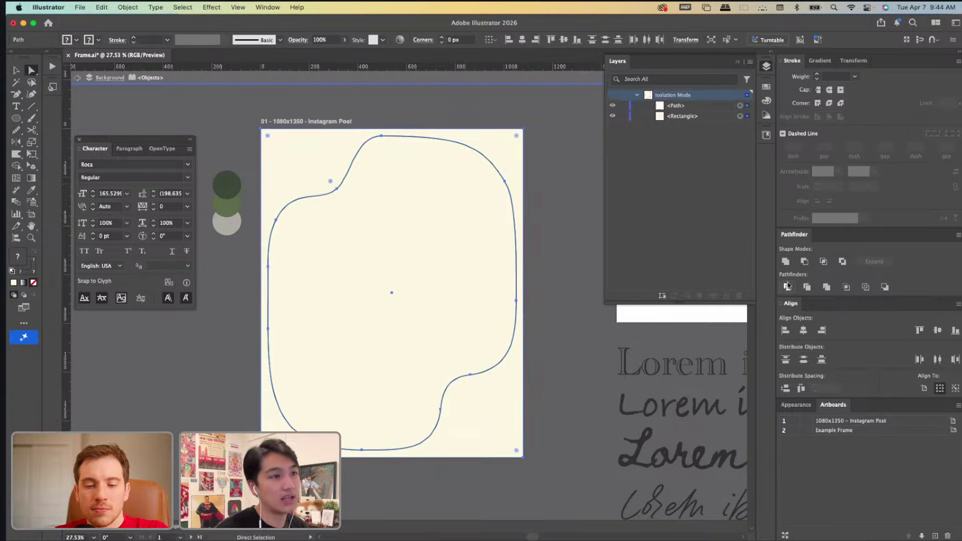
{"action": "left_click", "coordinate": [804, 262]}
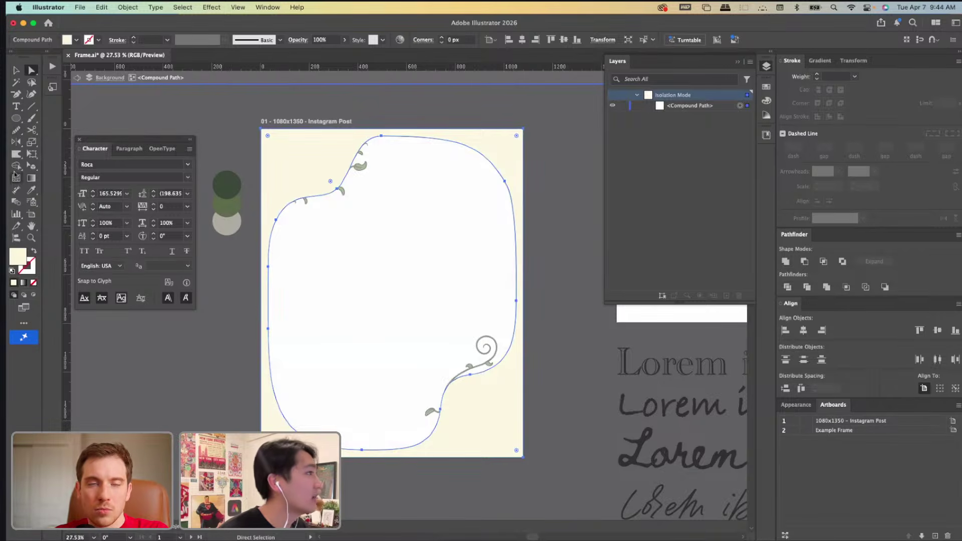
{"action": "double_click", "coordinate": [217, 391]}
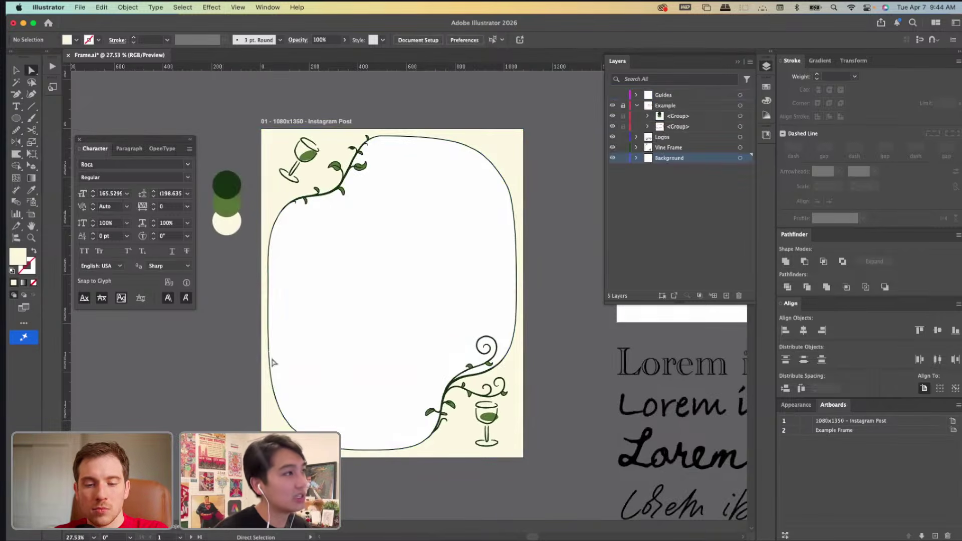
{"action": "key", "text": "v"}
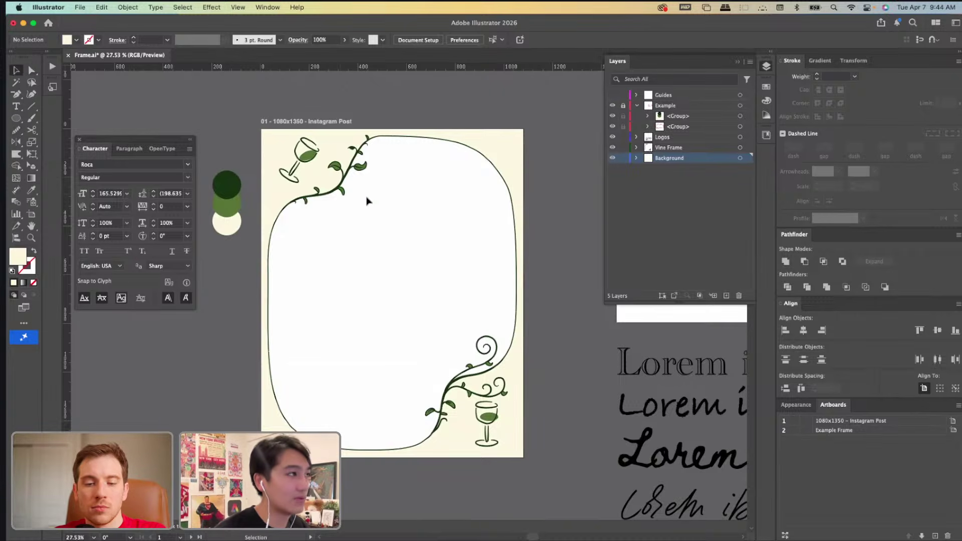
Duplicate the Beth Ellen sample text into the frame's lower left area and change the copy's wording to "With".
{"action": "scroll", "coordinate": [539, 468], "scroll_direction": "right", "scroll_amount": 3}
{"action": "key", "text": "a"}
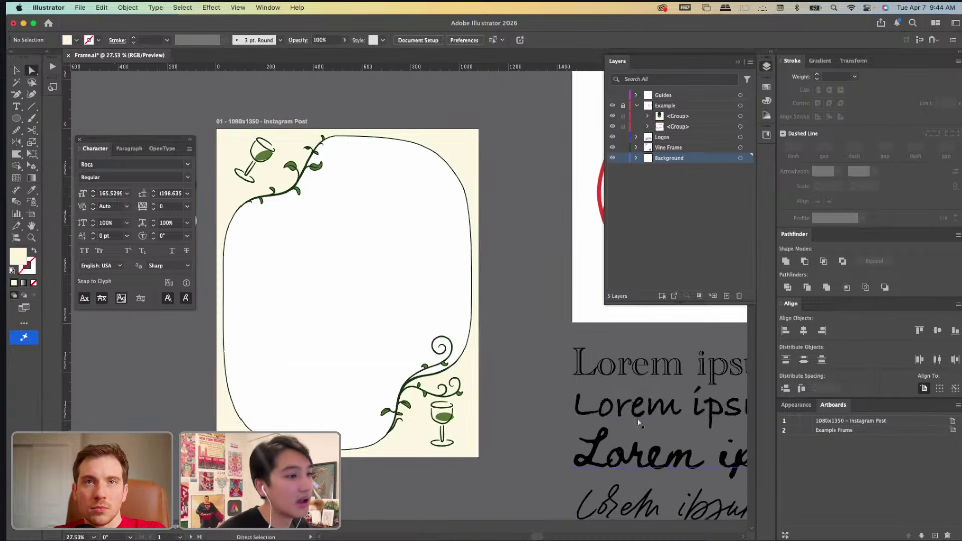
{"action": "left_click_drag", "start_coordinate": [737, 455], "coordinate": [348, 423]}
{"action": "triple_click", "coordinate": [335, 425]}
{"action": "type", "text": "Wi"}
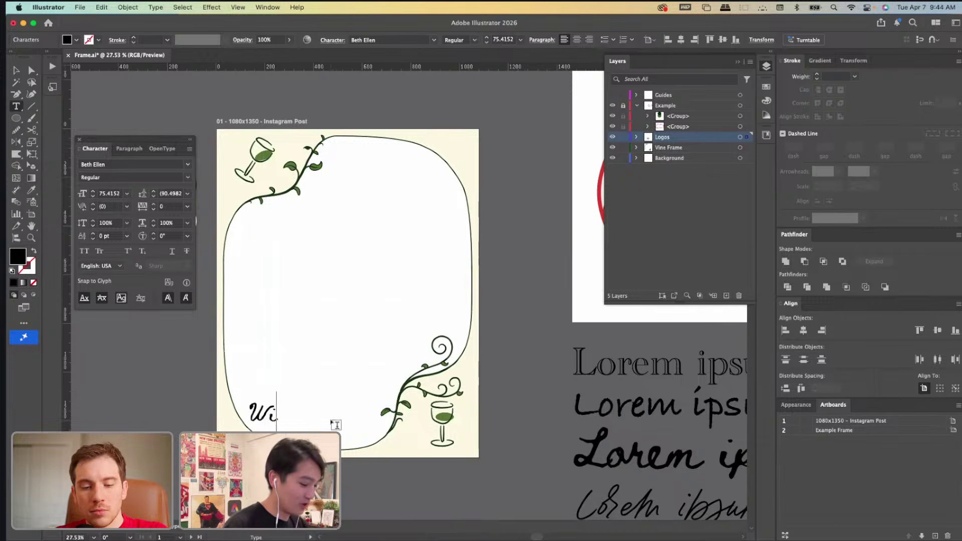
{"action": "type", "text": "th"}
{"action": "key", "text": "Escape"}
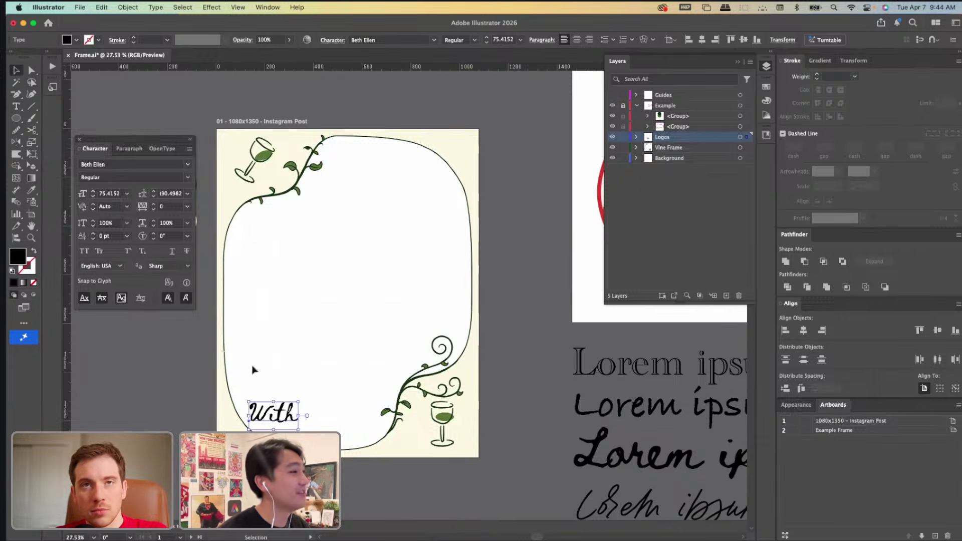
Move "With" slightly up, duplicate it diagonally below to the right, and change the copy's wording to "Love".
{"action": "left_click_drag", "start_coordinate": [283, 420], "coordinate": [284, 401]}
{"action": "left_click_drag", "start_coordinate": [283, 401], "coordinate": [309, 428]}
{"action": "double_click", "coordinate": [309, 428]}
{"action": "triple_click", "coordinate": [309, 429]}
{"action": "type", "text": "Love"}
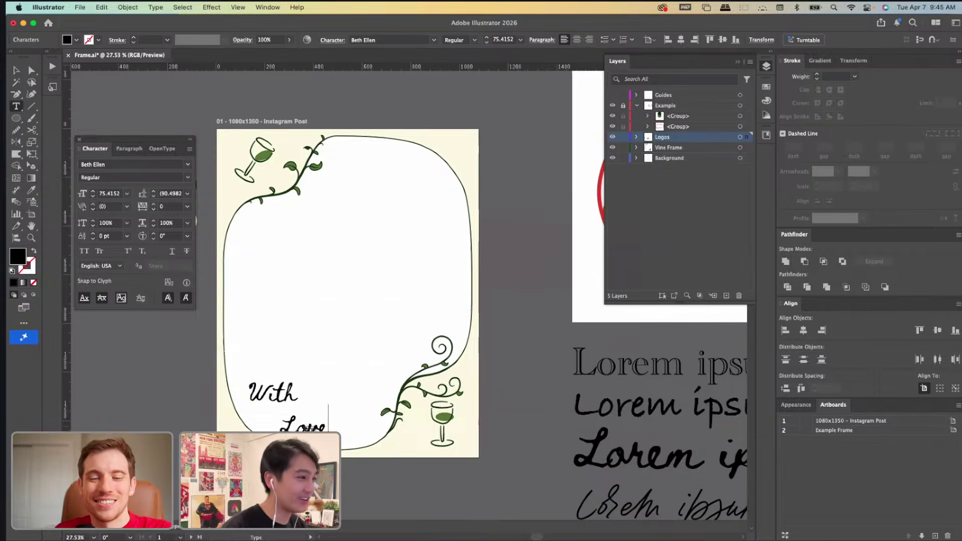
Tighten and enlarge the "With Love" lettering, and recolor both words with the cream sampled from the background.
{"action": "left_click", "coordinate": [16, 70]}
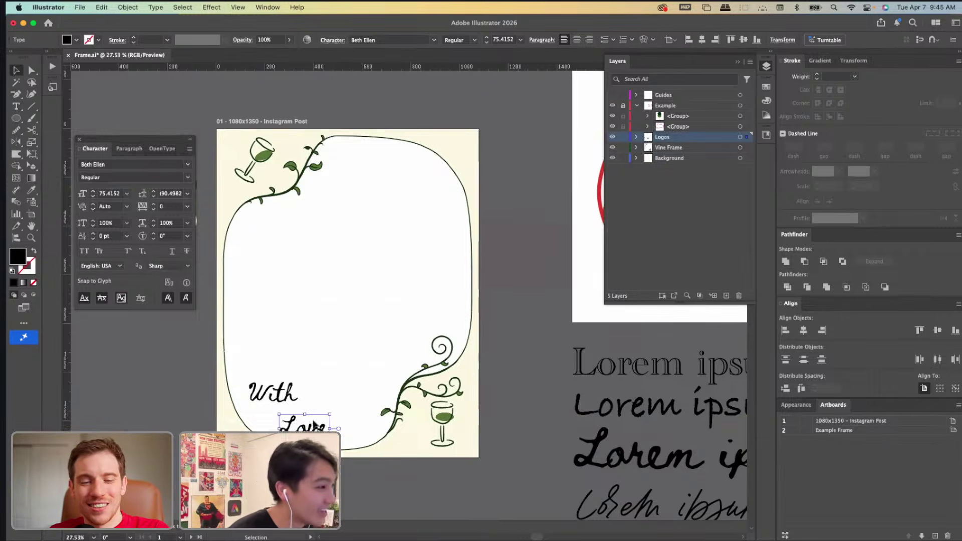
{"action": "left_click_drag", "start_coordinate": [314, 425], "coordinate": [354, 430]}
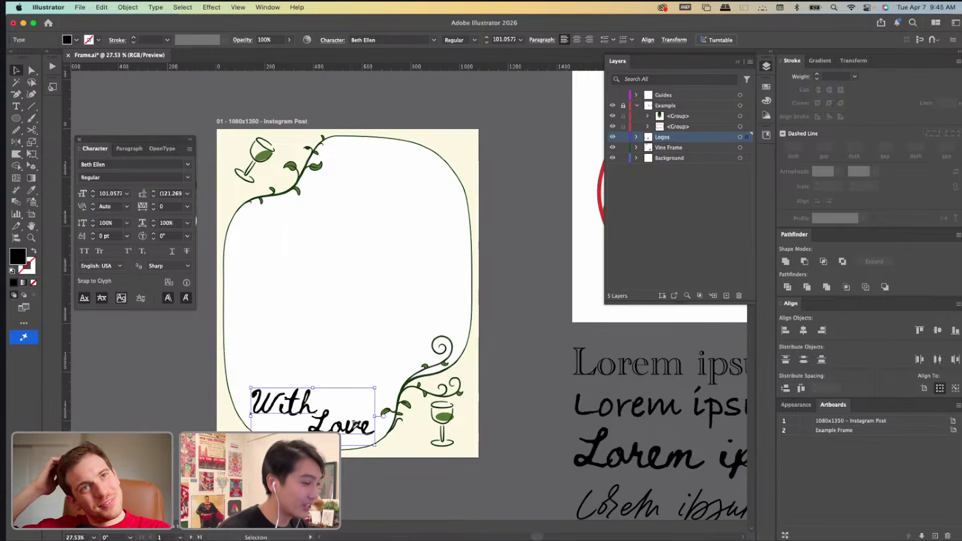
{"action": "key", "text": "i"}
{"action": "left_click", "coordinate": [400, 434]}
{"action": "left_click", "coordinate": [406, 482]}
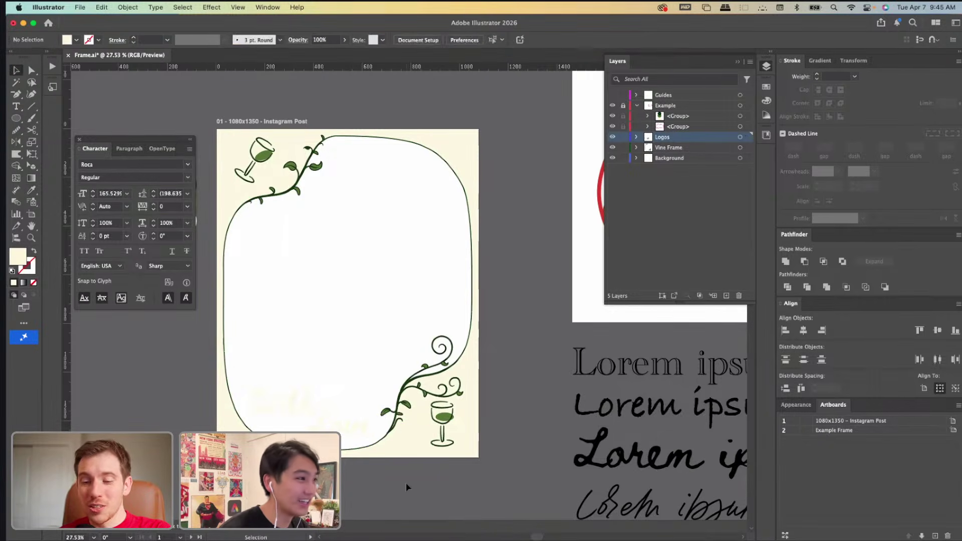
Group all artwork on the Instagram Post artboard, including the frame, glasses, background and lettering, and deselect it.
{"action": "left_click_drag", "start_coordinate": [443, 401], "coordinate": [212, 128]}
{"action": "key", "text": "a"}
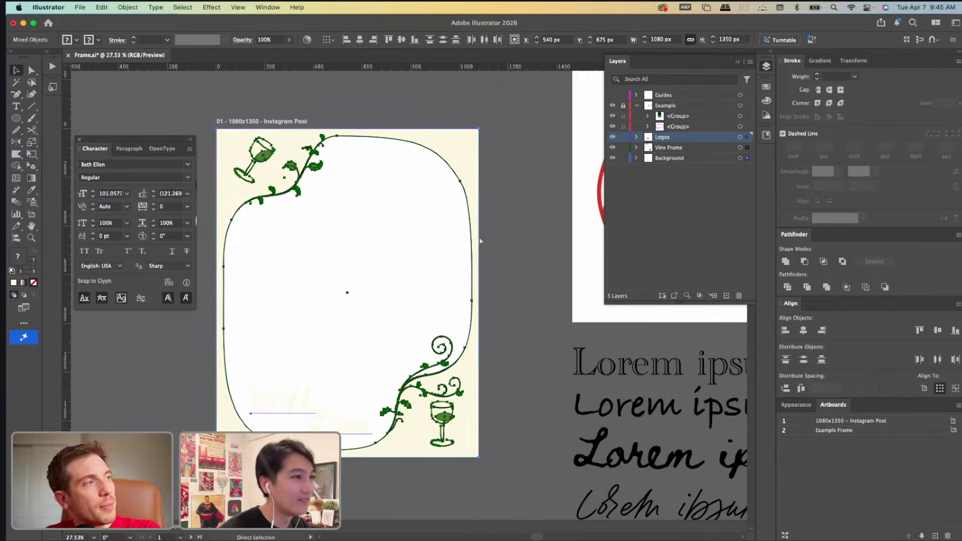
{"action": "key", "text": "ctrl+g"}
{"action": "key", "text": "v"}
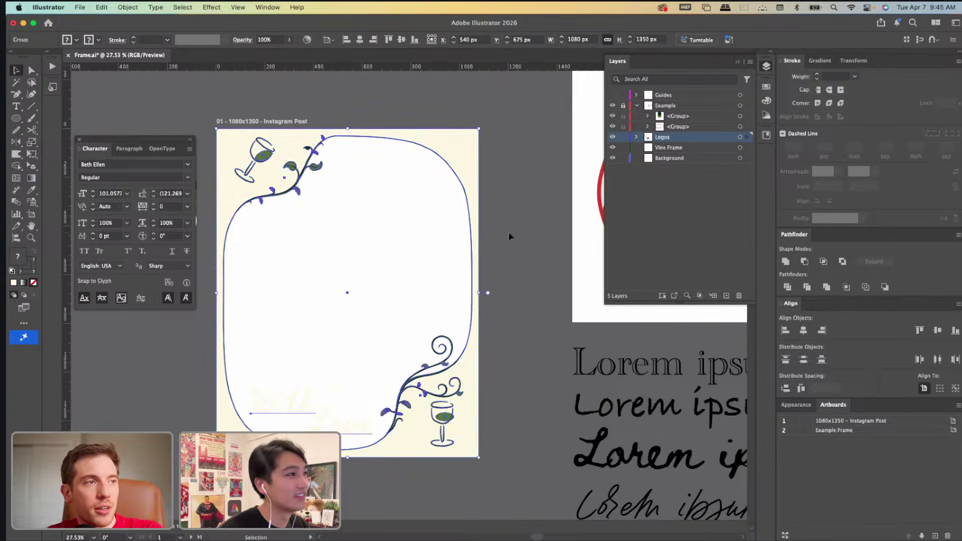
{"action": "left_click", "coordinate": [509, 237]}
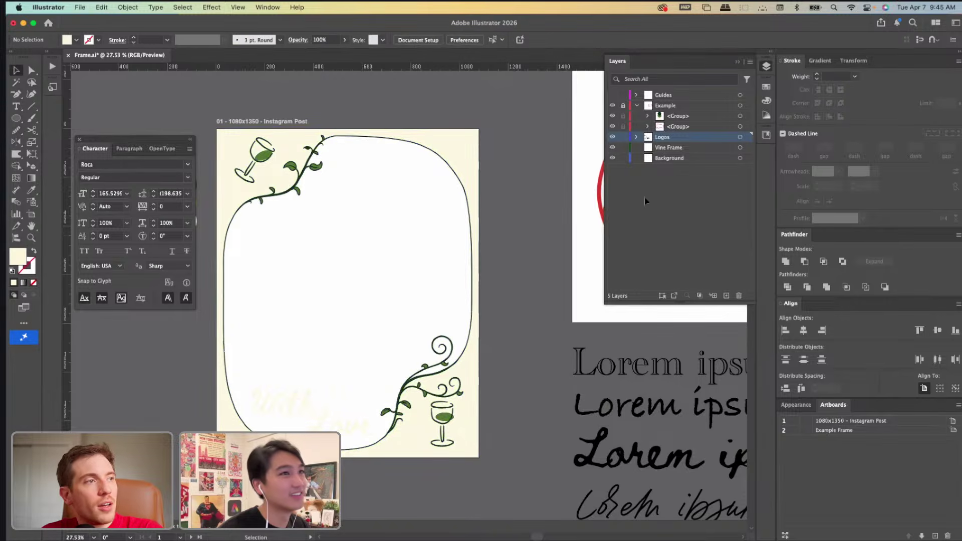
Create a new Creative Cloud library named "With Lvoe".
{"action": "left_click", "coordinate": [738, 63]}
{"action": "left_click", "coordinate": [766, 134]}
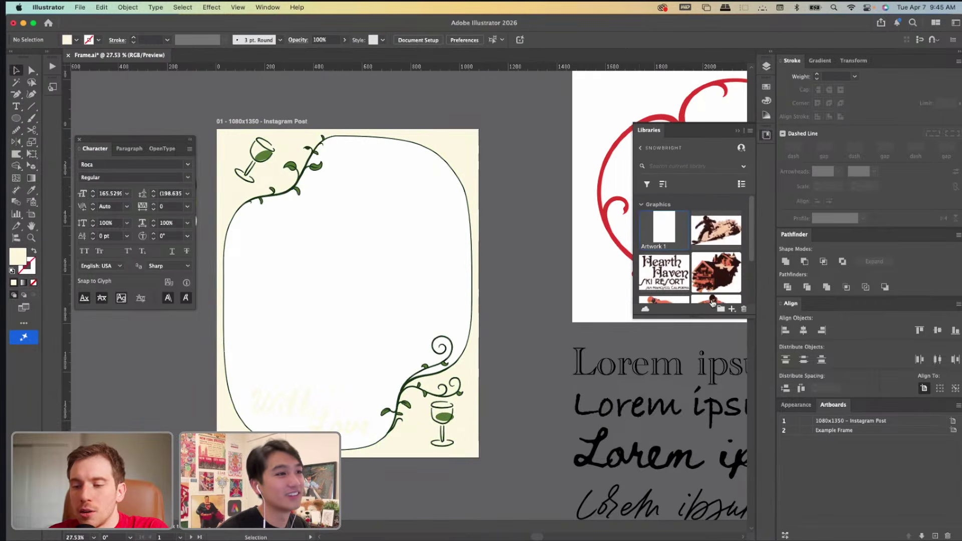
{"action": "left_click", "coordinate": [641, 205]}
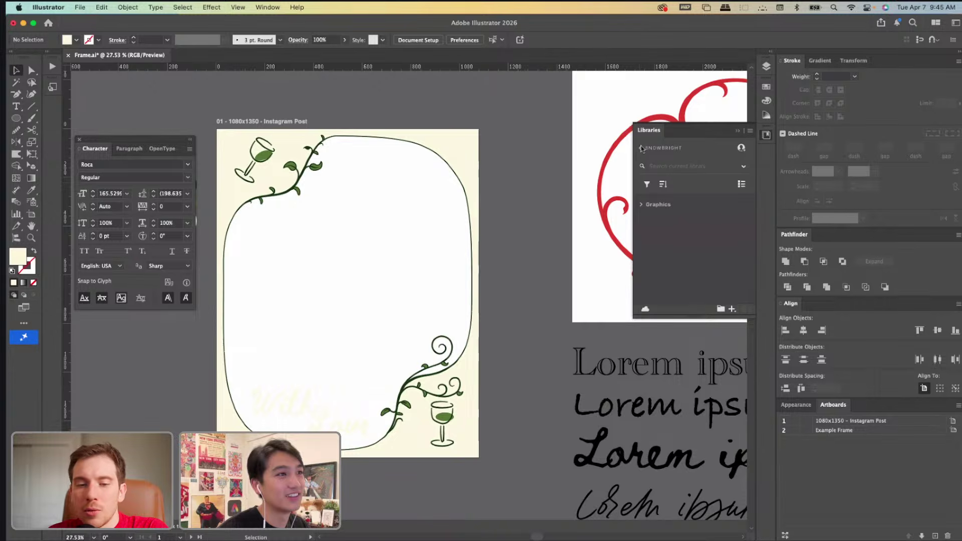
{"action": "left_click", "coordinate": [641, 148]}
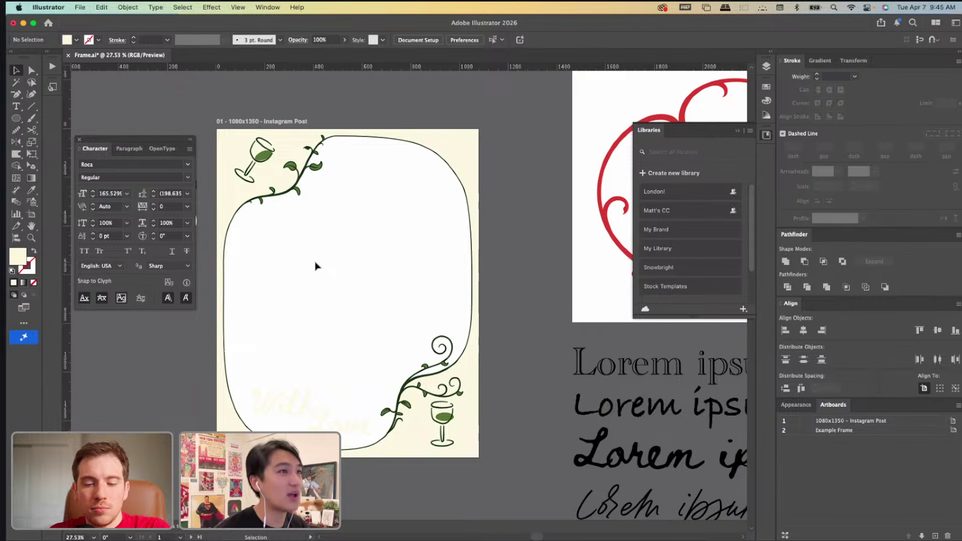
{"action": "left_click", "coordinate": [648, 173]}
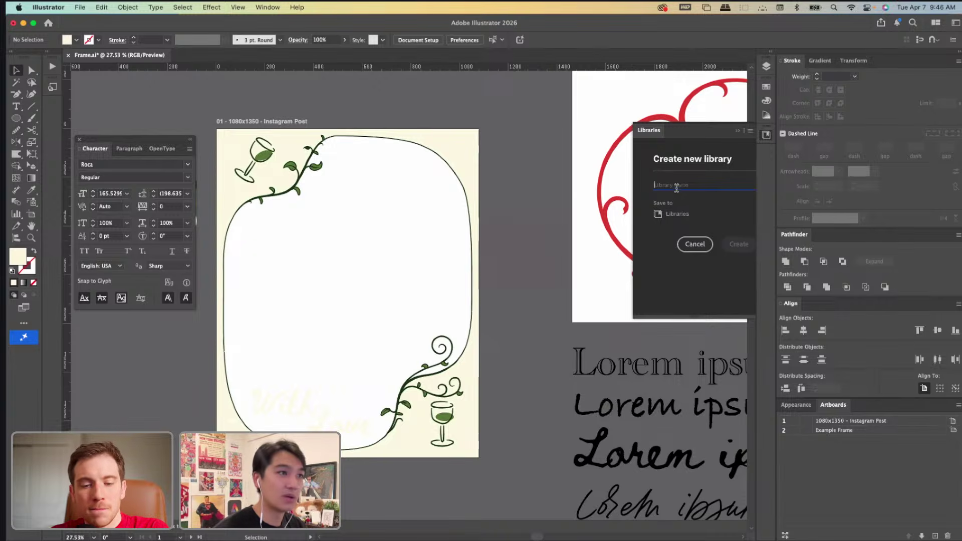
{"action": "type", "text": "With Lvoe"}
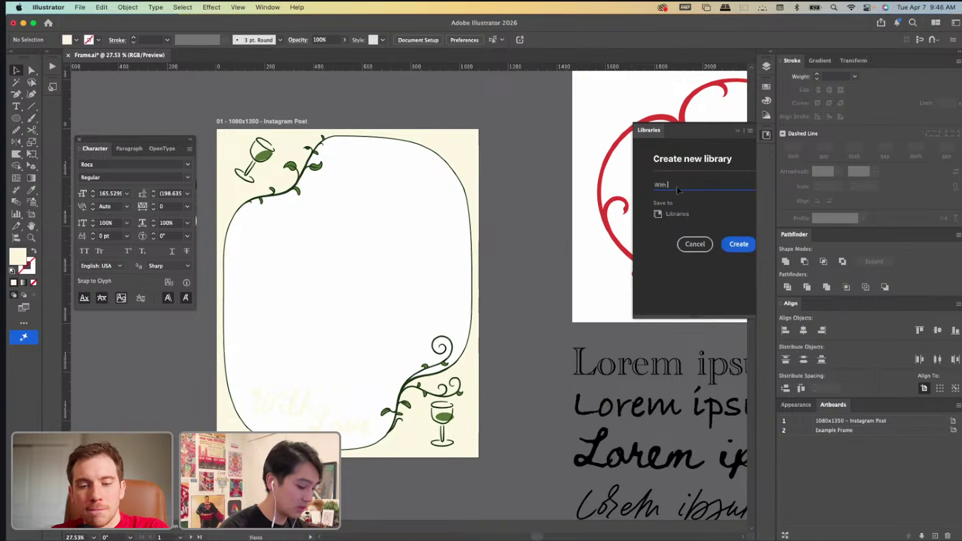
{"action": "left_click", "coordinate": [736, 245]}
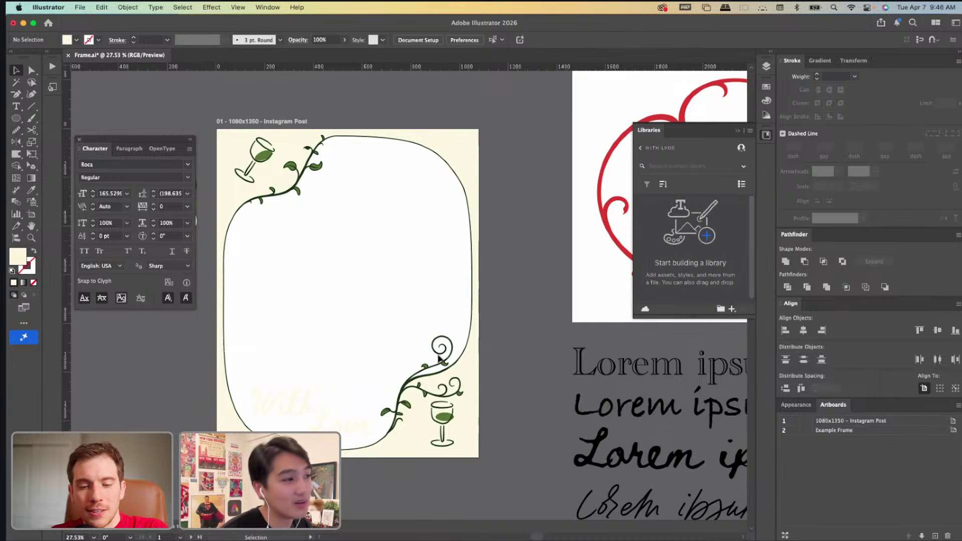
Add the grouped frame artwork to the "With Lvoe" library as a graphic, keeping its default name.
{"action": "left_click", "coordinate": [443, 386]}
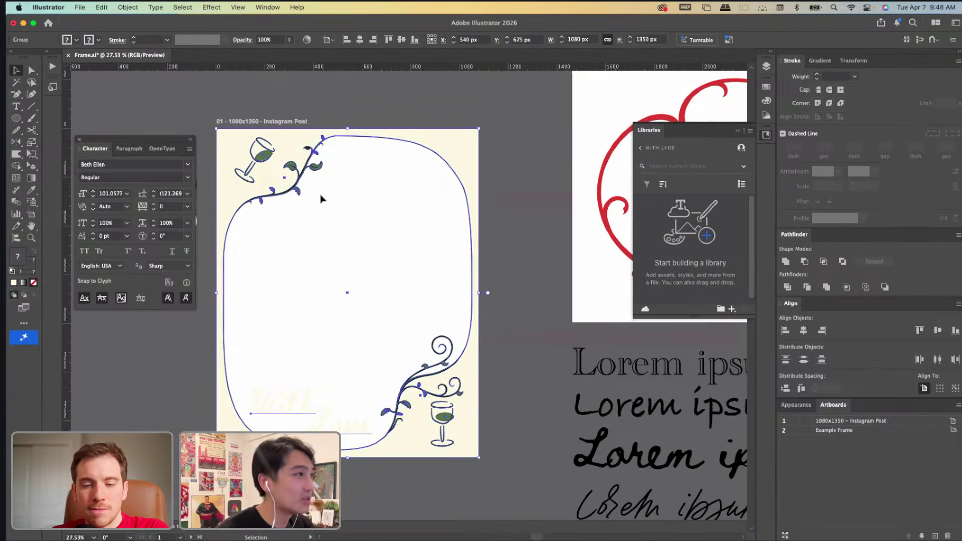
{"action": "left_click_drag", "start_coordinate": [299, 186], "coordinate": [681, 224]}
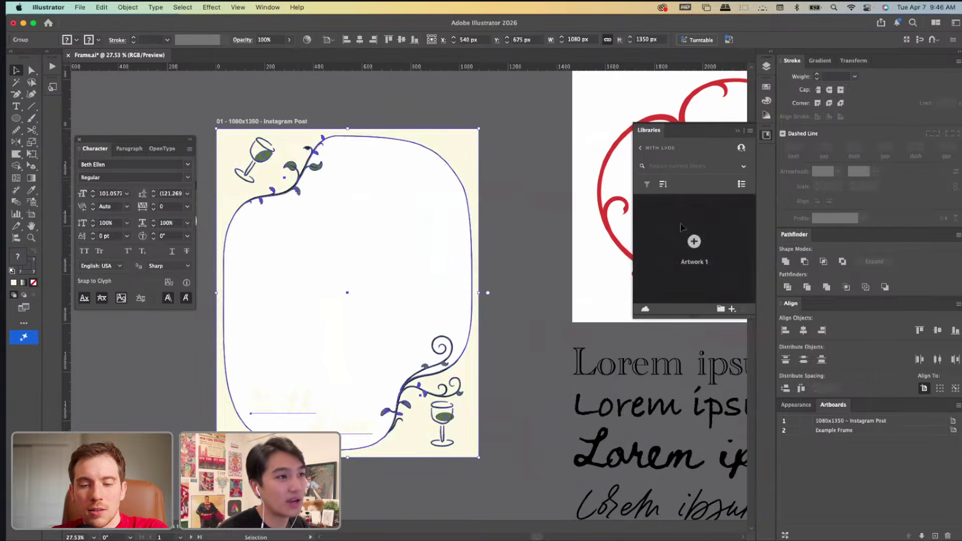
{"action": "double_click", "coordinate": [659, 247]}
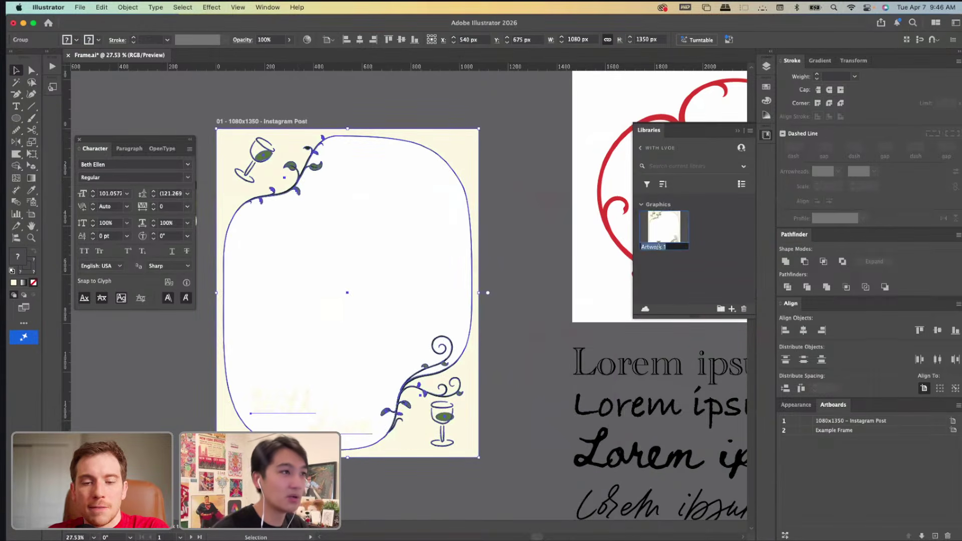
{"action": "left_click", "coordinate": [501, 254]}
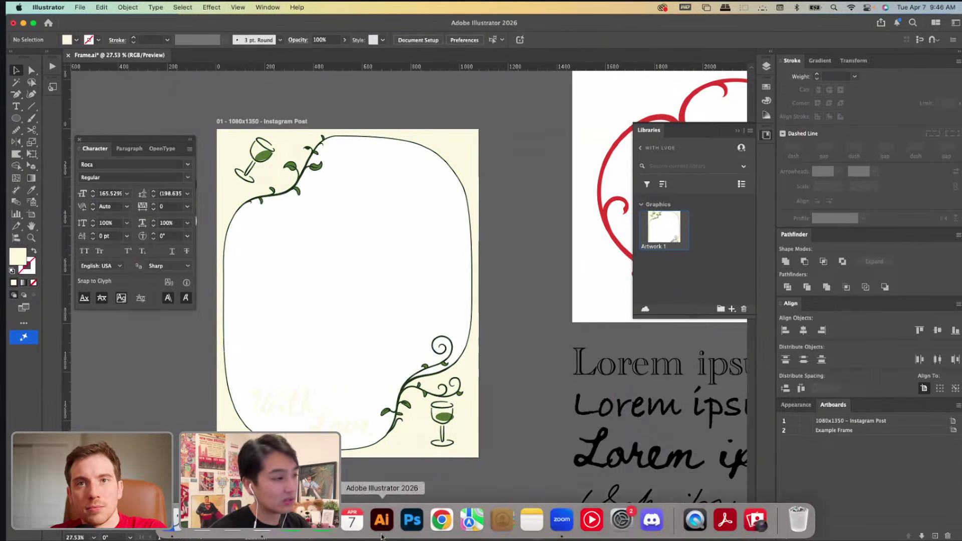
Switch to Adobe Express in the browser and start a new blank 9:16 Portrait design.
{"action": "key", "text": "ctrl+Right"}
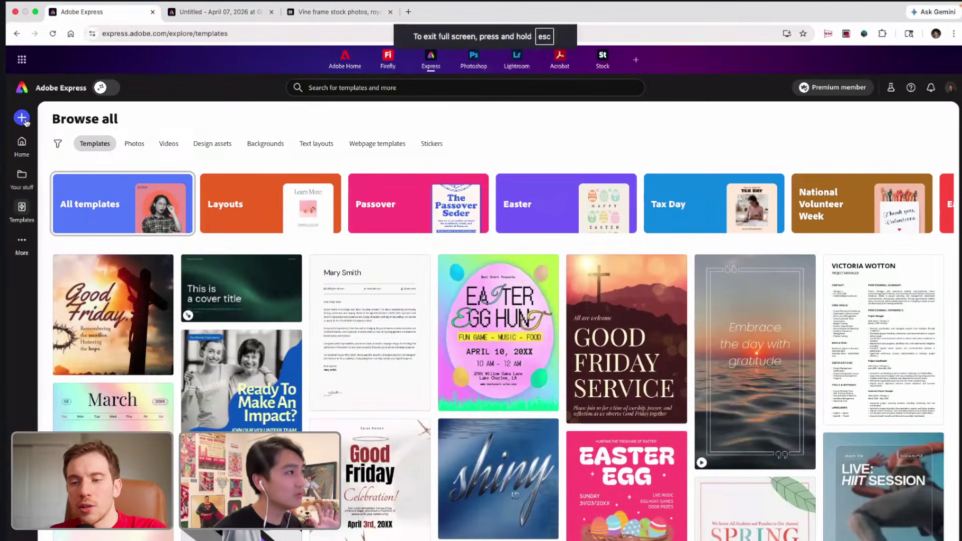
{"action": "left_click", "coordinate": [25, 120]}
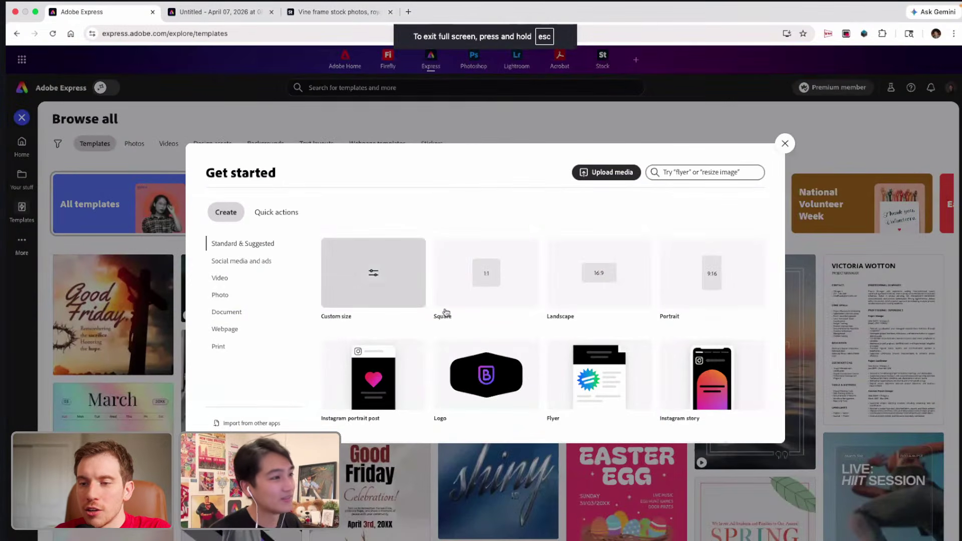
{"action": "scroll", "coordinate": [535, 308], "scroll_direction": "down", "scroll_amount": 5}
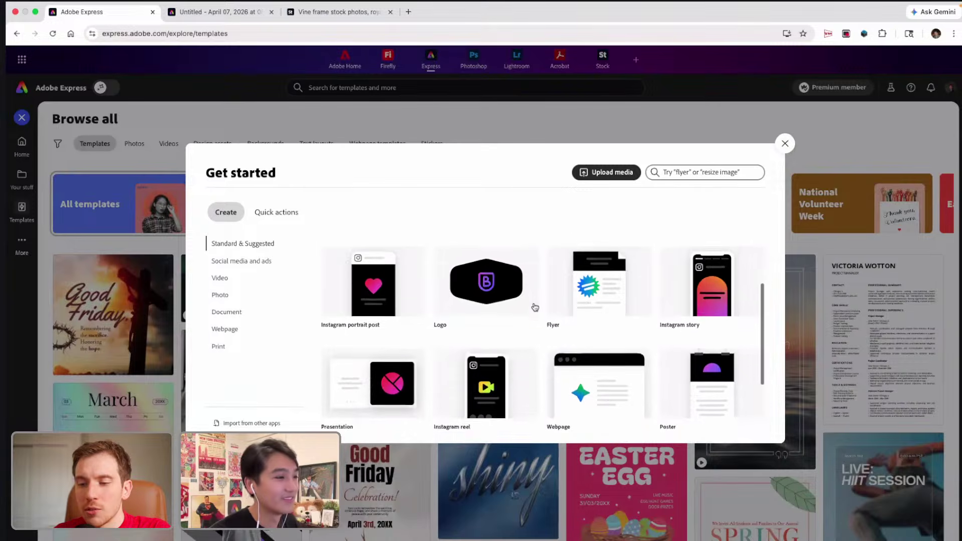
{"action": "scroll", "coordinate": [535, 307], "scroll_direction": "up", "scroll_amount": 5}
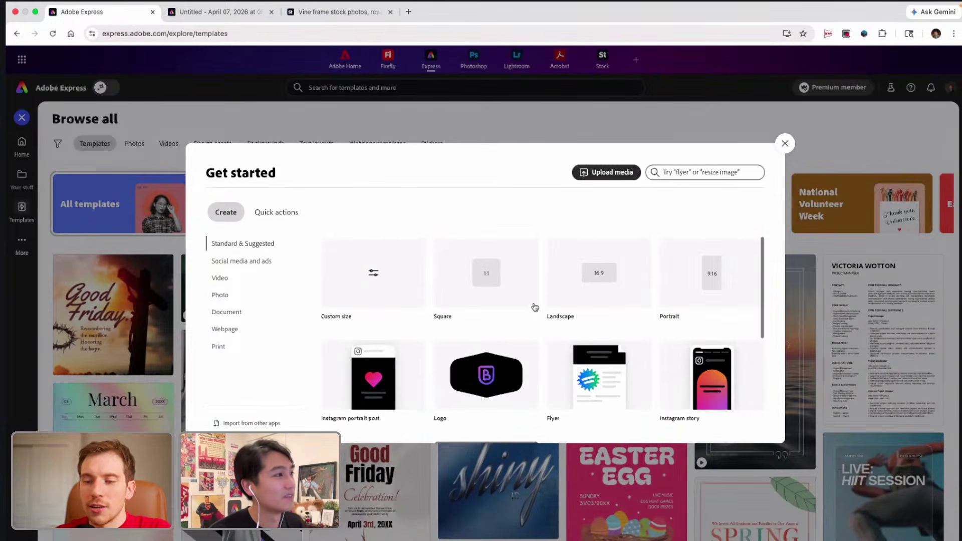
{"action": "left_click", "coordinate": [679, 272]}
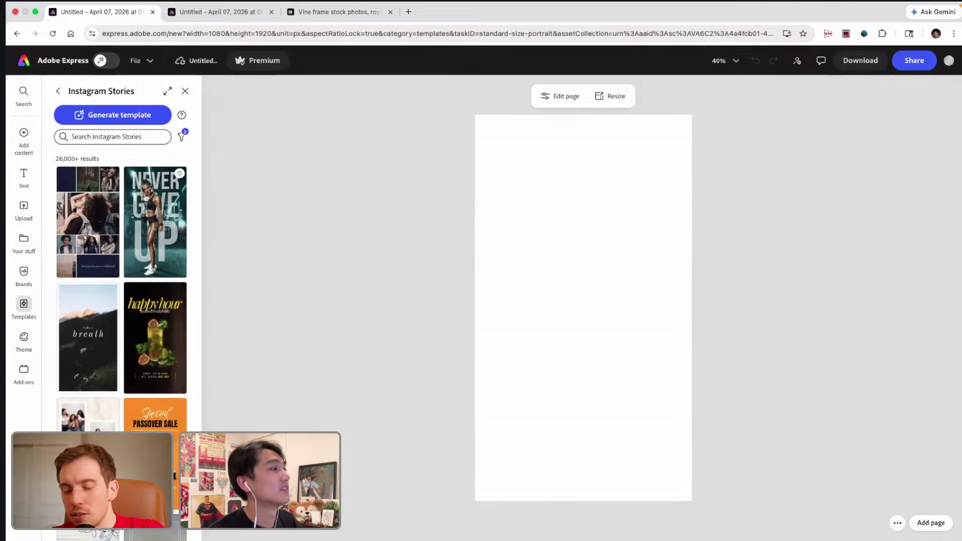
Resize the blank page to 1080 x 1350 px.
{"action": "left_click", "coordinate": [565, 96]}
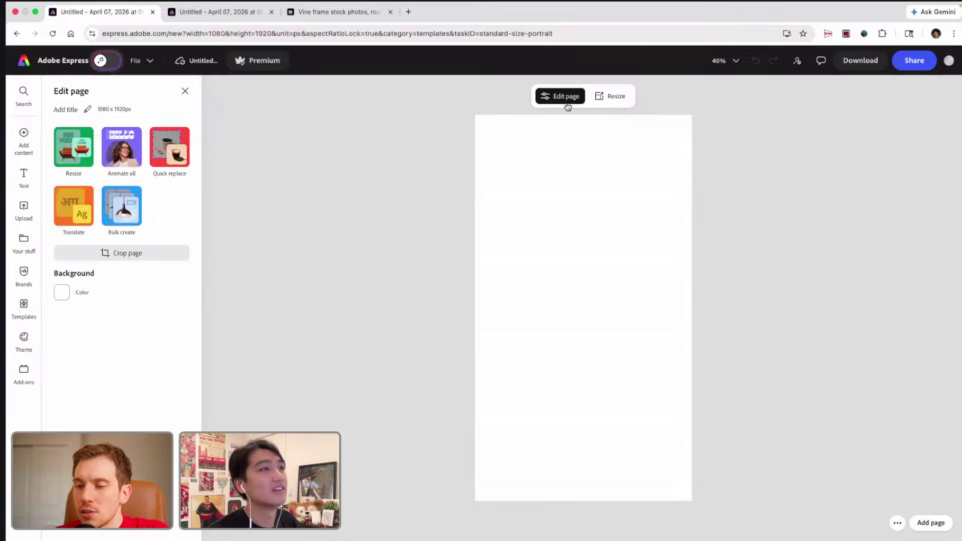
{"action": "left_click", "coordinate": [612, 100]}
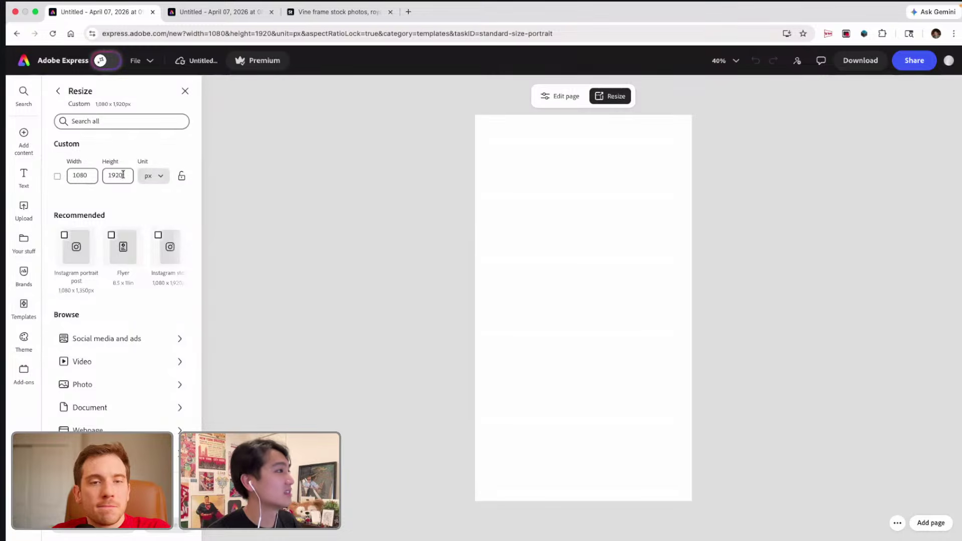
{"action": "left_click", "coordinate": [118, 175]}
{"action": "double_click", "coordinate": [118, 175]}
{"action": "key", "text": "BackSpace"}
{"action": "type", "text": "1350"}
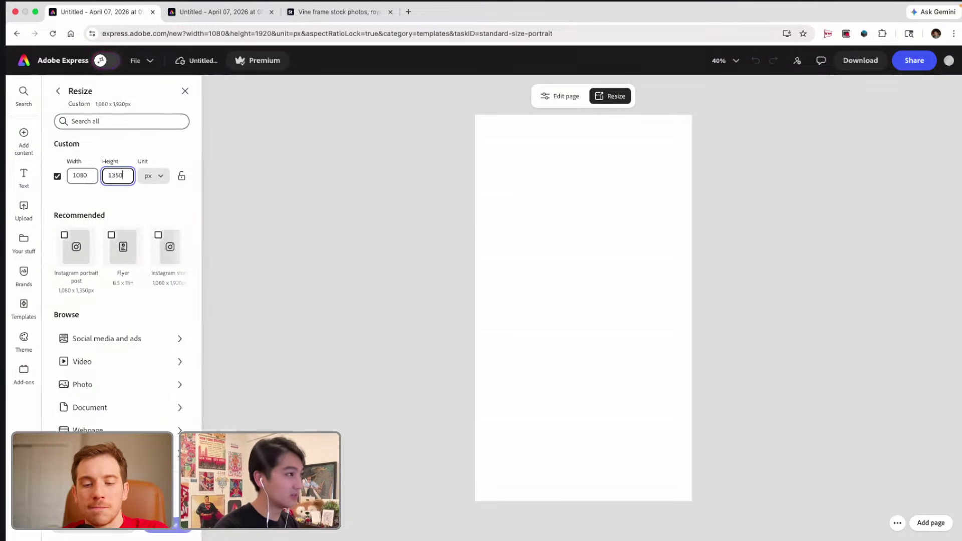
{"action": "left_click", "coordinate": [167, 524]}
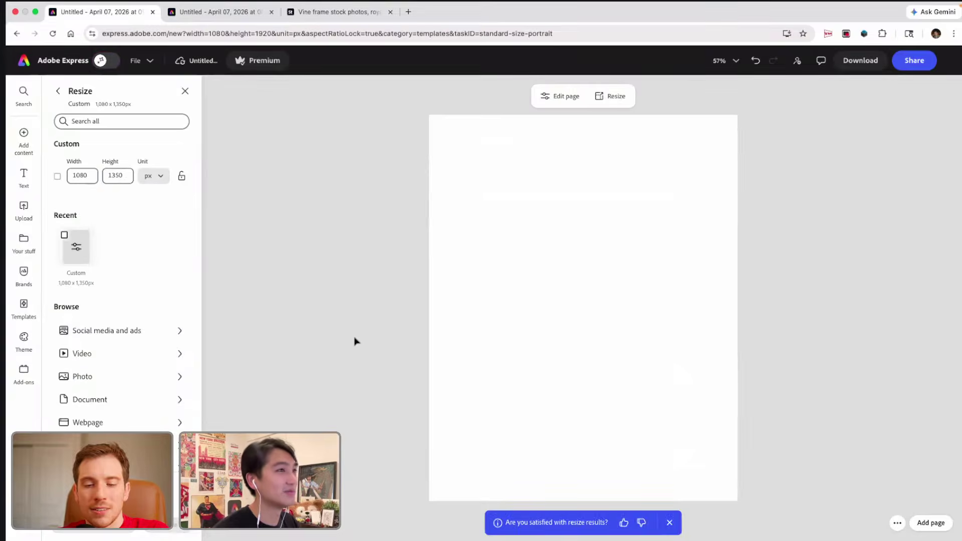
{"action": "left_click", "coordinate": [59, 92]}
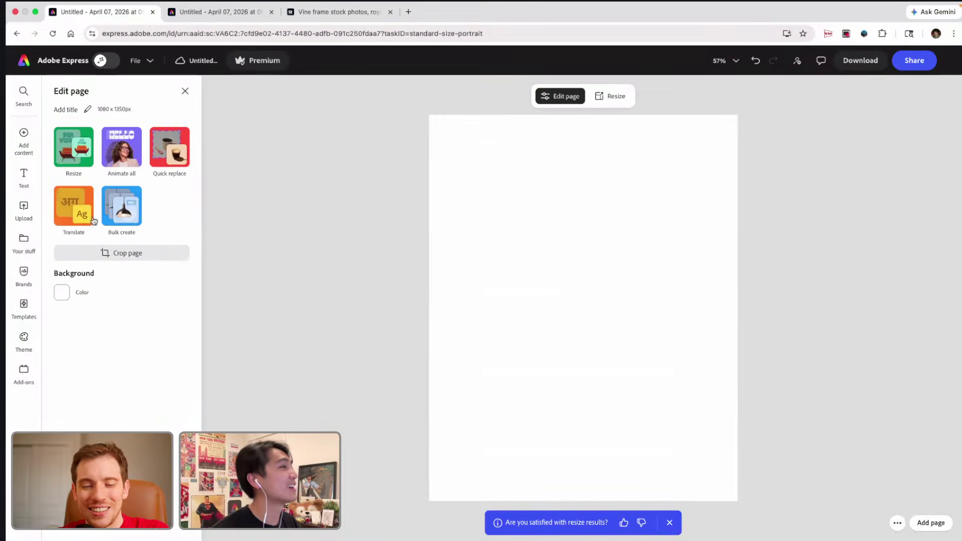
Place the frame artwork from the "With Lvoe" library onto the page.
{"action": "left_click", "coordinate": [26, 247]}
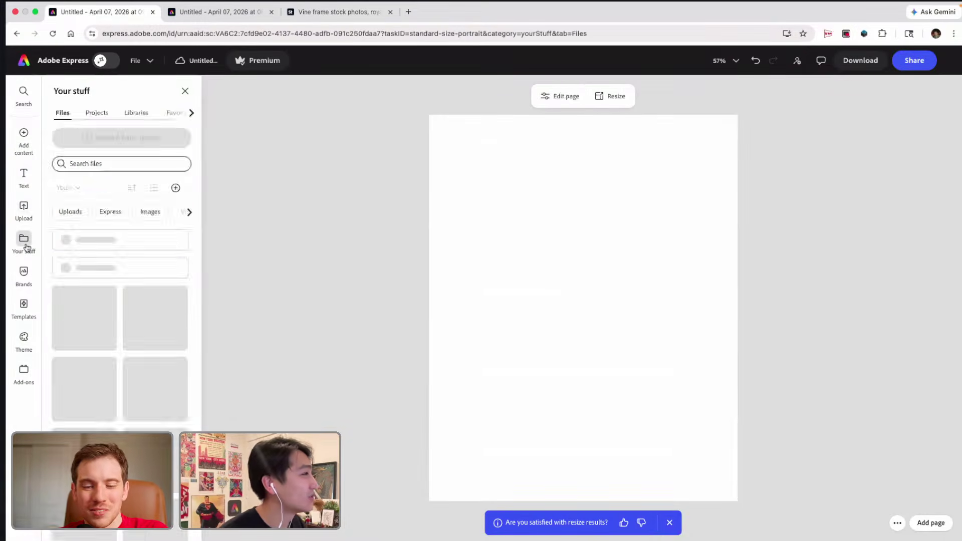
{"action": "left_click", "coordinate": [130, 115]}
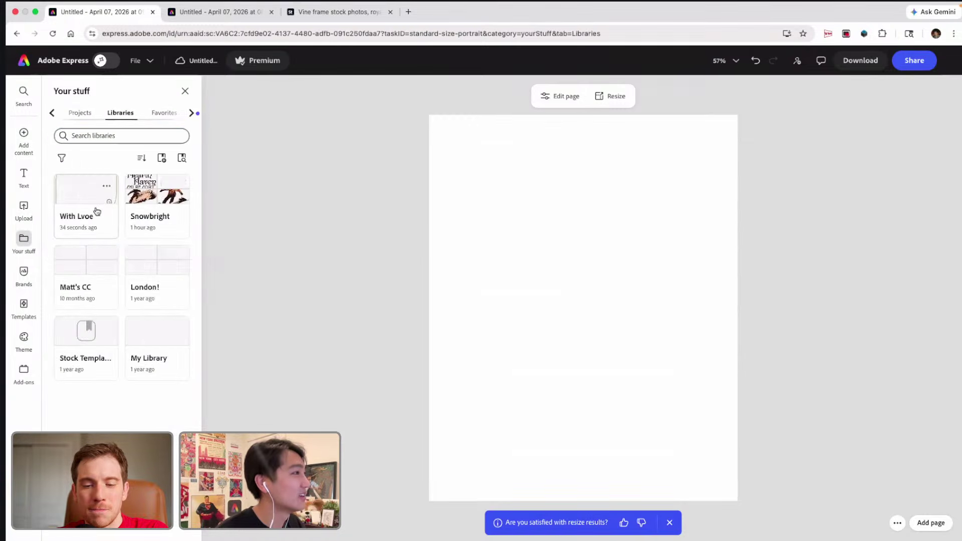
{"action": "left_click", "coordinate": [95, 215]}
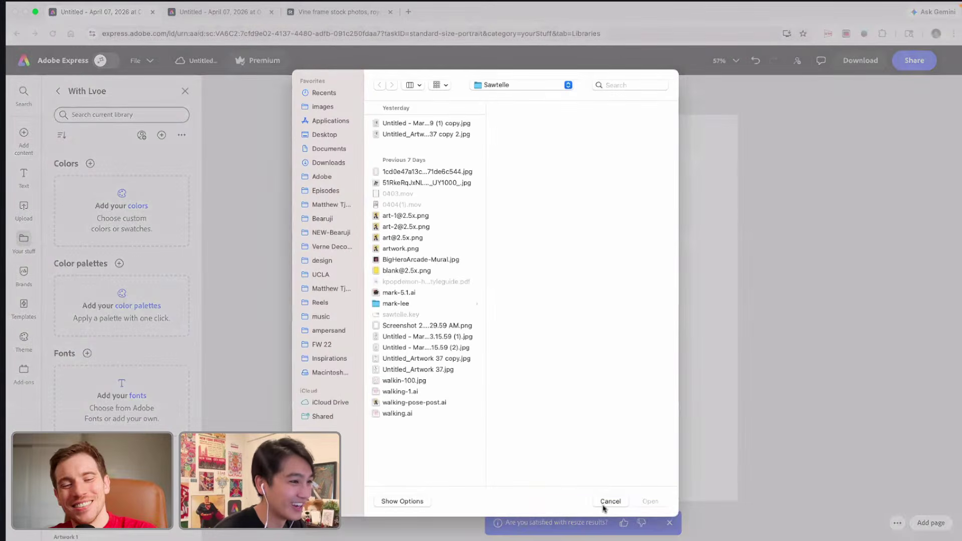
{"action": "left_click", "coordinate": [610, 502]}
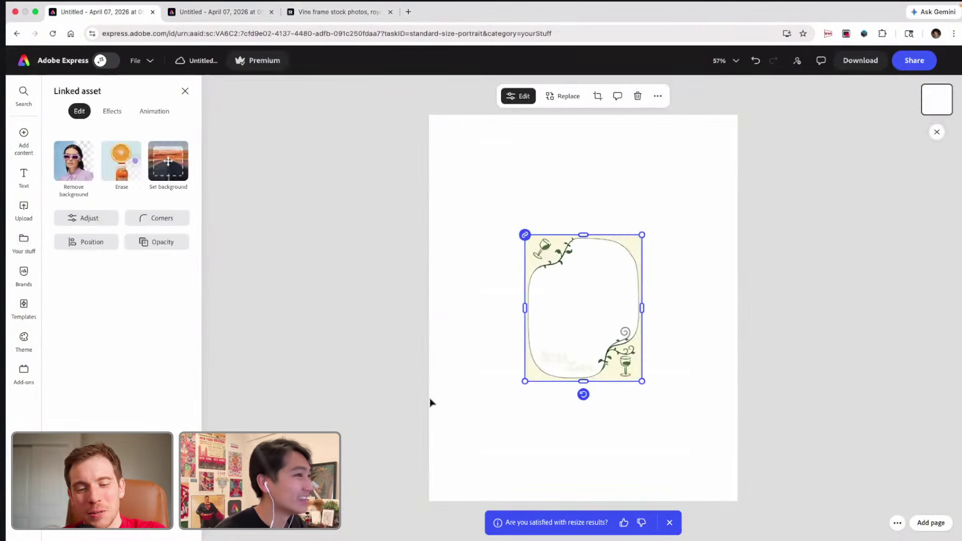
Scale the placed frame artwork from its corners until it fills the whole page, and deselect it.
{"action": "left_click_drag", "start_coordinate": [511, 404], "coordinate": [429, 501]}
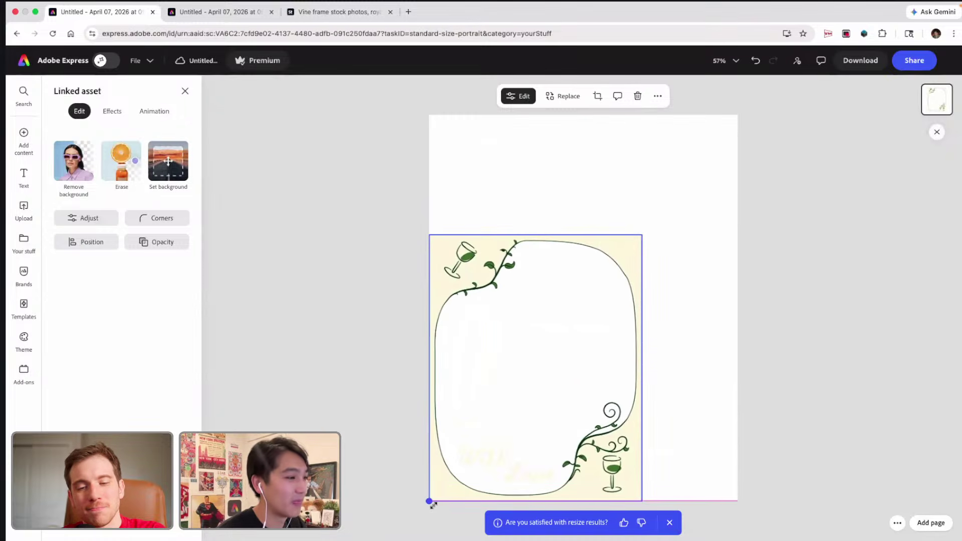
{"action": "left_click_drag", "start_coordinate": [642, 234], "coordinate": [736, 115]}
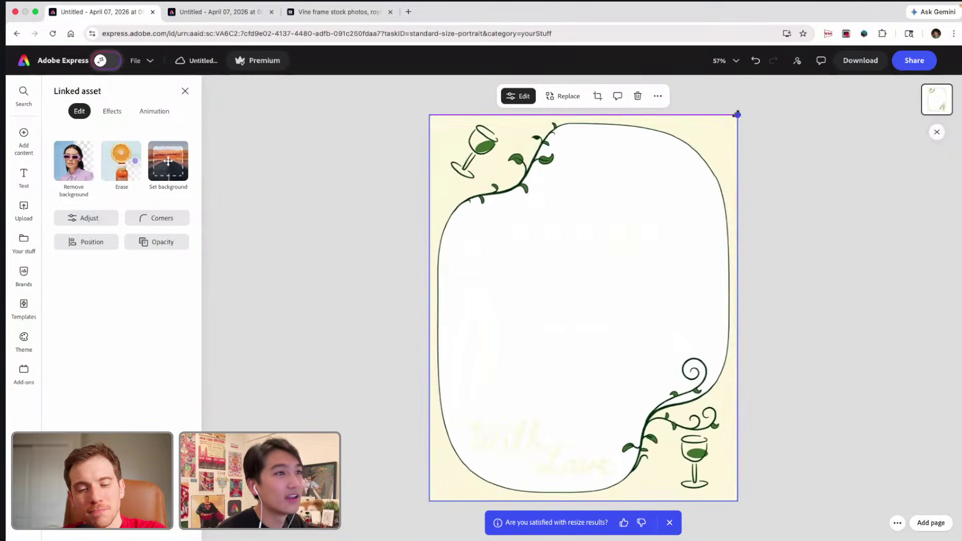
{"action": "left_click", "coordinate": [779, 143]}
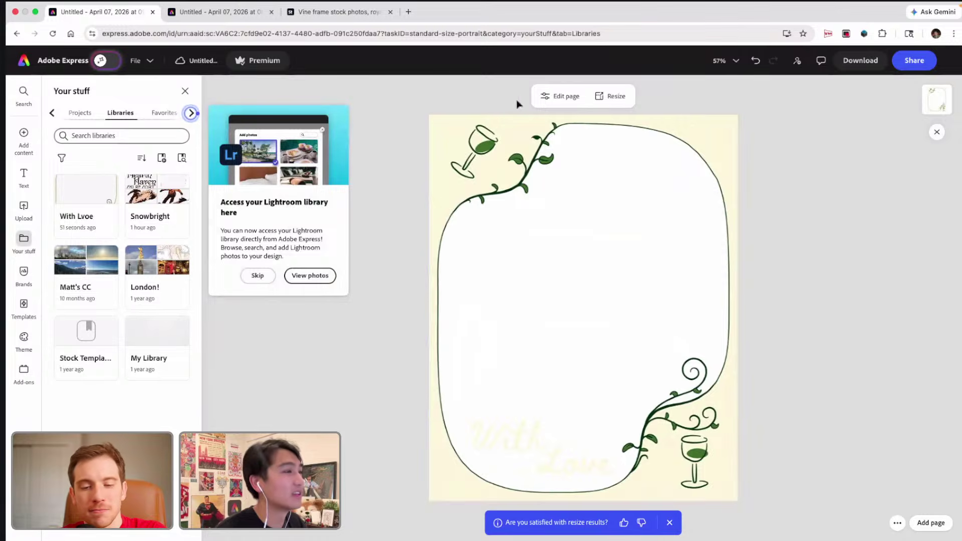
Lock the full-page frame artwork completely, without allowing image replacement.
{"action": "left_click", "coordinate": [506, 133]}
{"action": "right_click", "coordinate": [535, 143]}
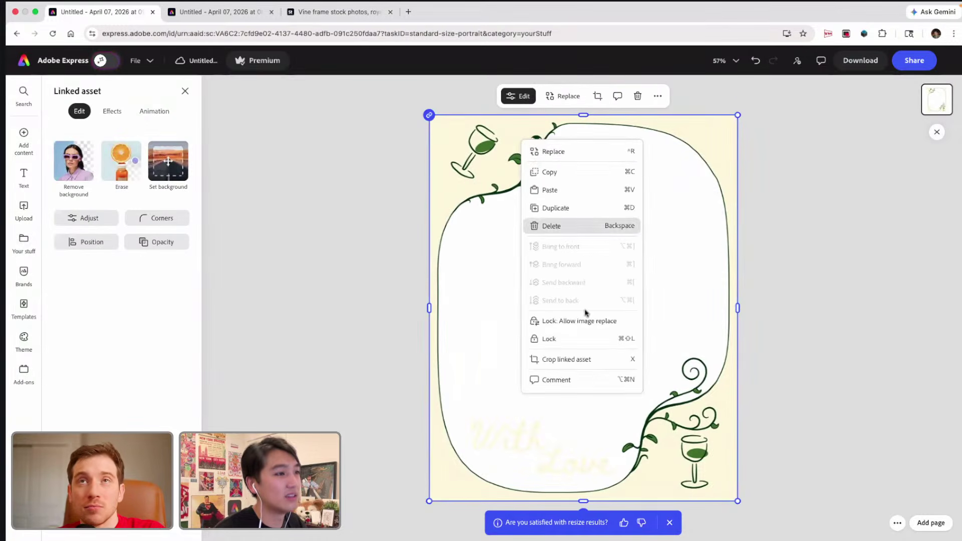
{"action": "left_click", "coordinate": [577, 338]}
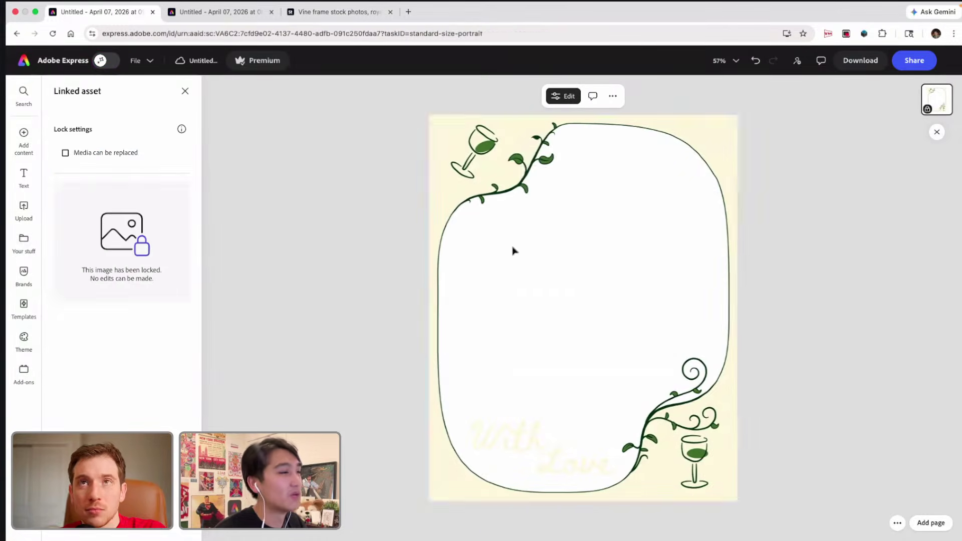
Deselect the frame and search the media library for "Wine Tasting".
{"action": "key", "text": "Escape"}
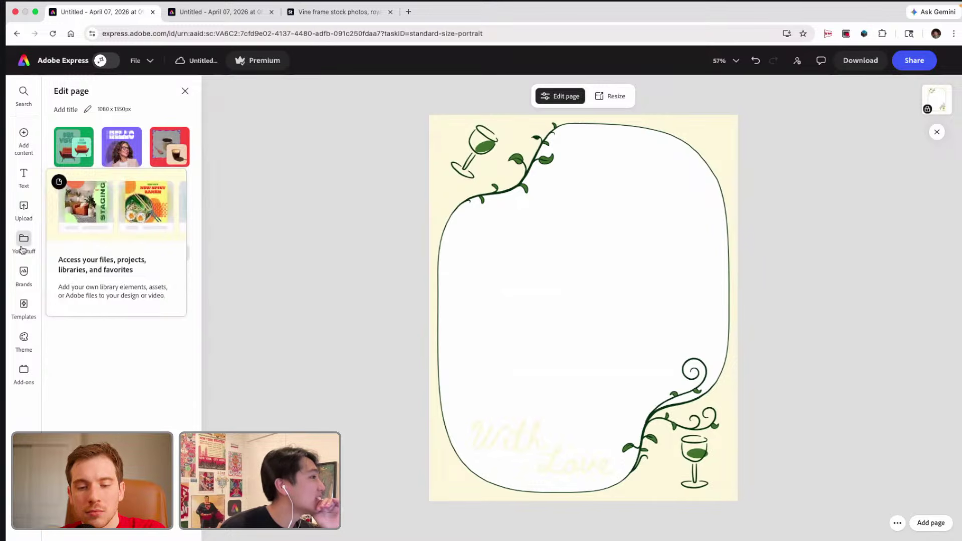
{"action": "mouse_move", "coordinate": [23, 134]}
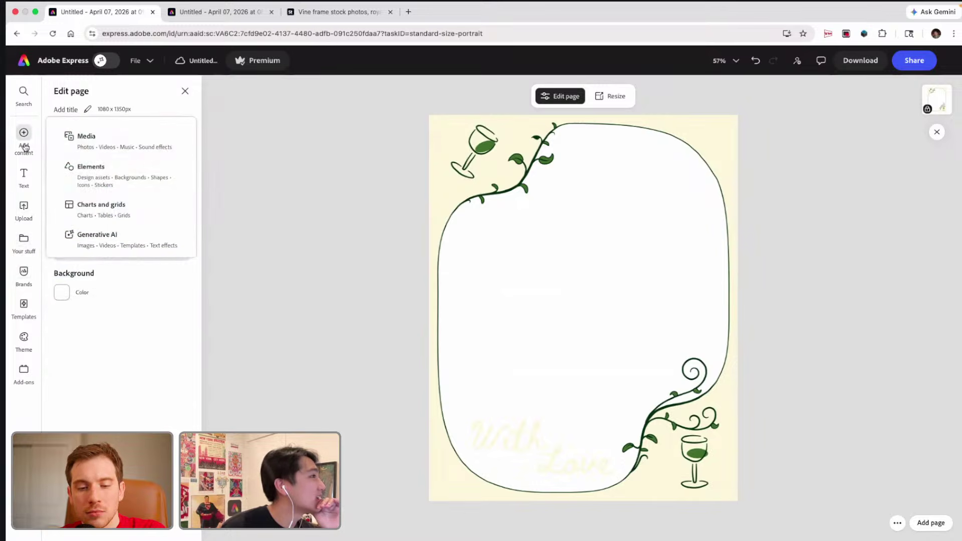
{"action": "left_click", "coordinate": [77, 145]}
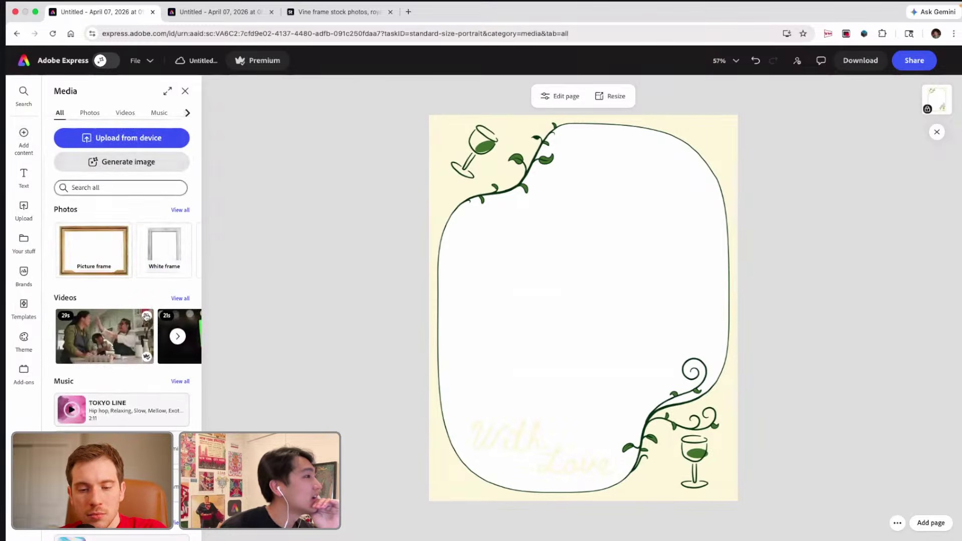
{"action": "left_click", "coordinate": [115, 188]}
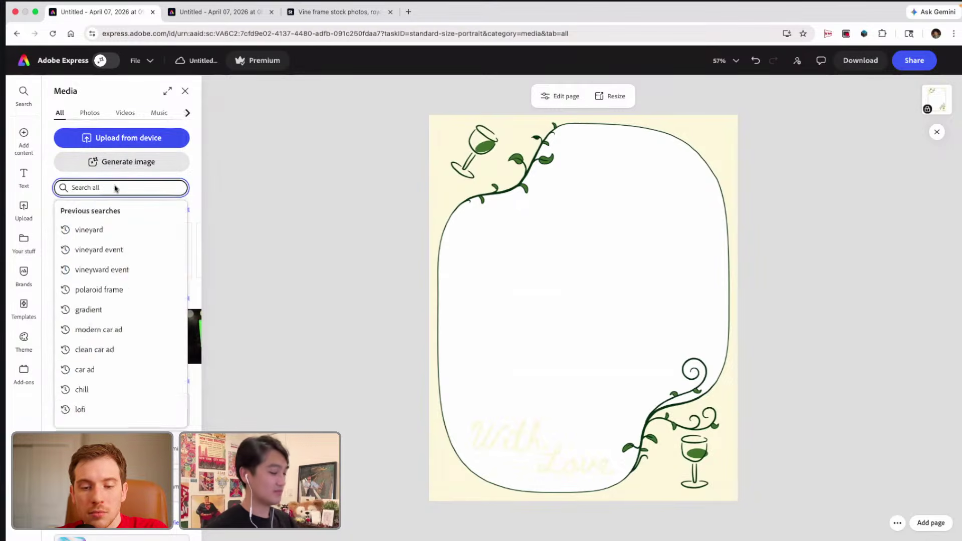
{"action": "type", "text": "Wine tasti"}
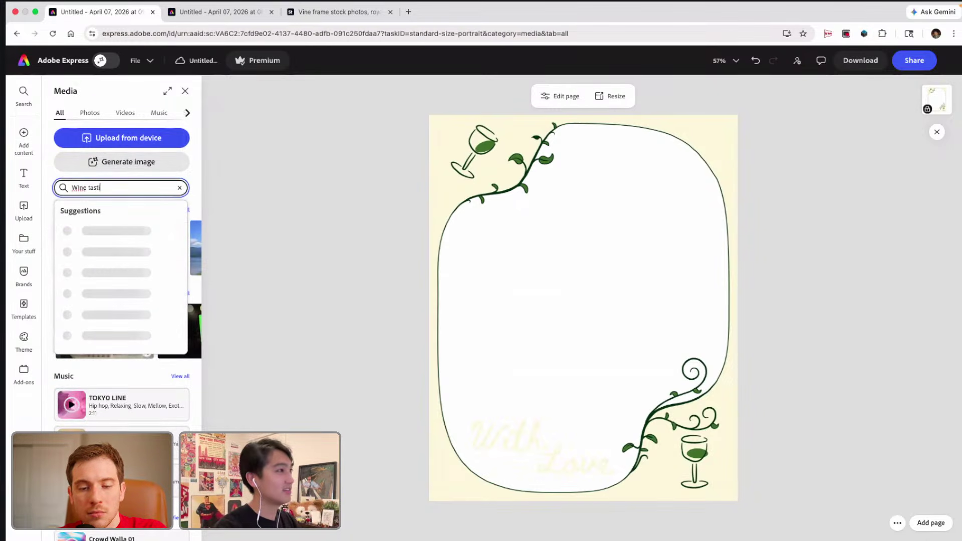
{"action": "key", "text": "BackSpace"}
{"action": "key", "text": "BackSpace"}
{"action": "key", "text": "BackSpace"}
{"action": "key", "text": "BackSpace"}
{"action": "key", "text": "BackSpace"}
{"action": "key", "text": "BackSpace"}
{"action": "type", "text": "ine T"}
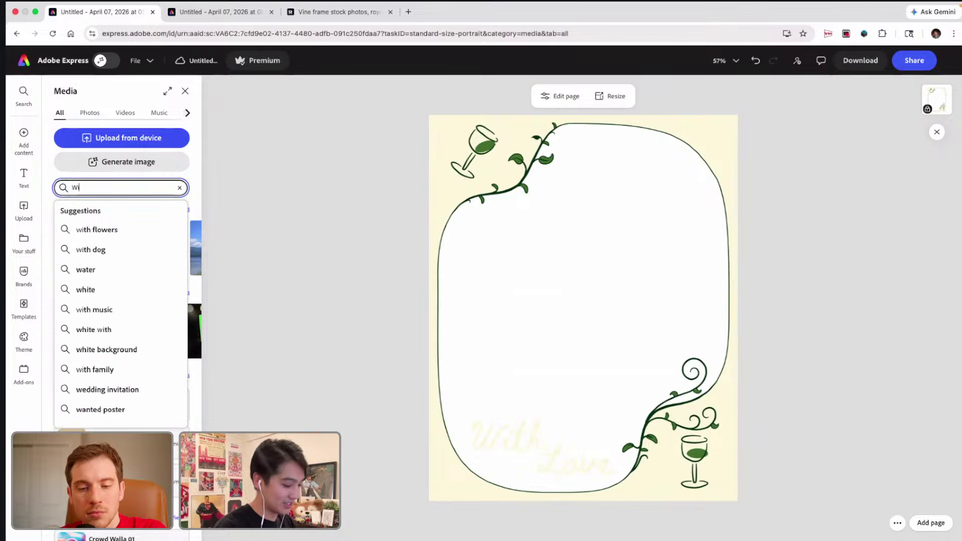
{"action": "type", "text": "asyt"}
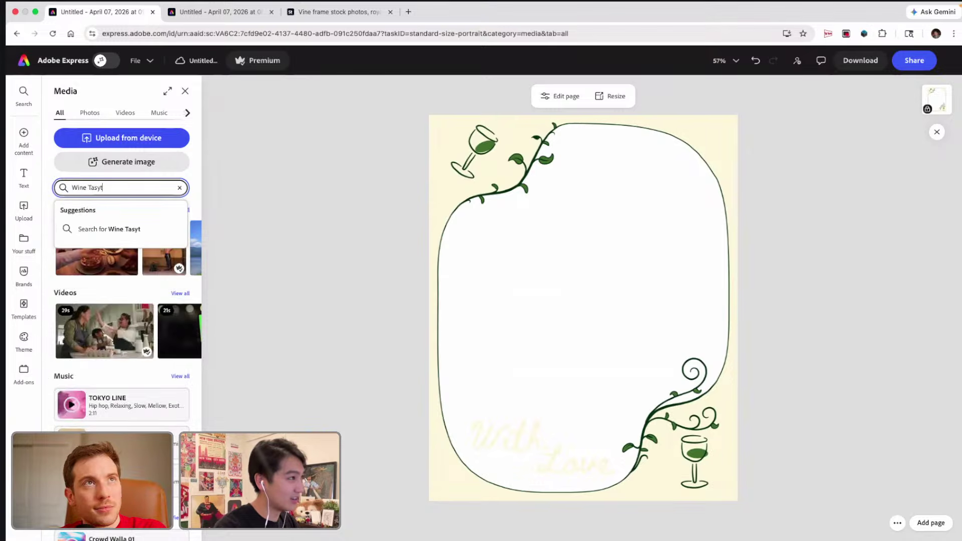
{"action": "key", "text": "BackSpace"}
{"action": "key", "text": "BackSpace"}
{"action": "type", "text": "ting"}
{"action": "key", "text": "Return"}
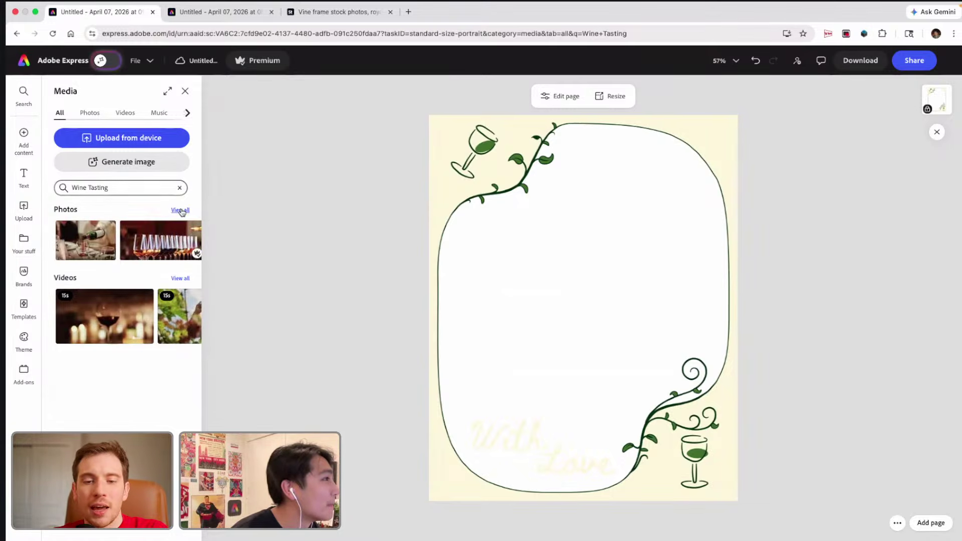
Browse all the wine tasting photos and place the one of a couple raising wine glasses in a cellar.
{"action": "left_click", "coordinate": [180, 210]}
{"action": "scroll", "coordinate": [161, 327], "scroll_direction": "down", "scroll_amount": 2}
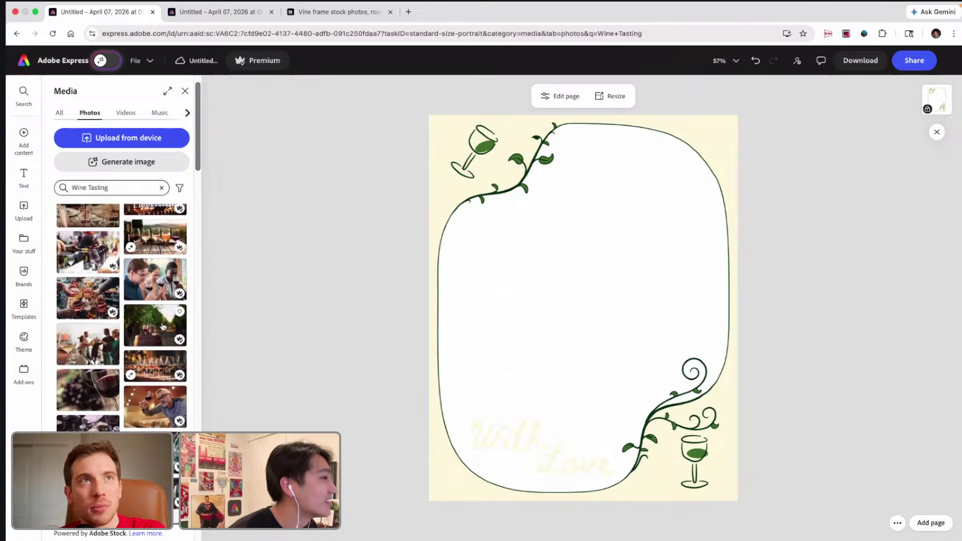
{"action": "scroll", "coordinate": [161, 327], "scroll_direction": "down", "scroll_amount": 5}
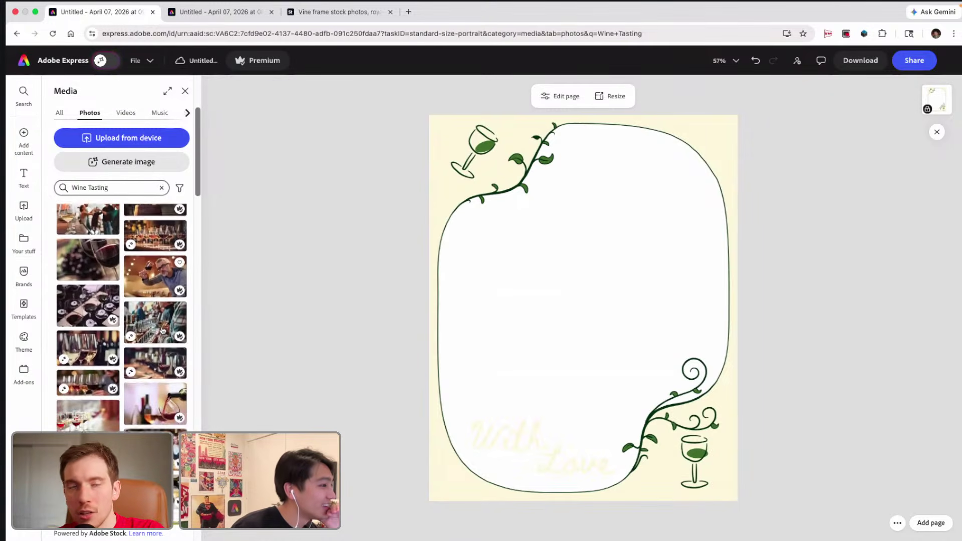
{"action": "scroll", "coordinate": [162, 330], "scroll_direction": "down", "scroll_amount": 1}
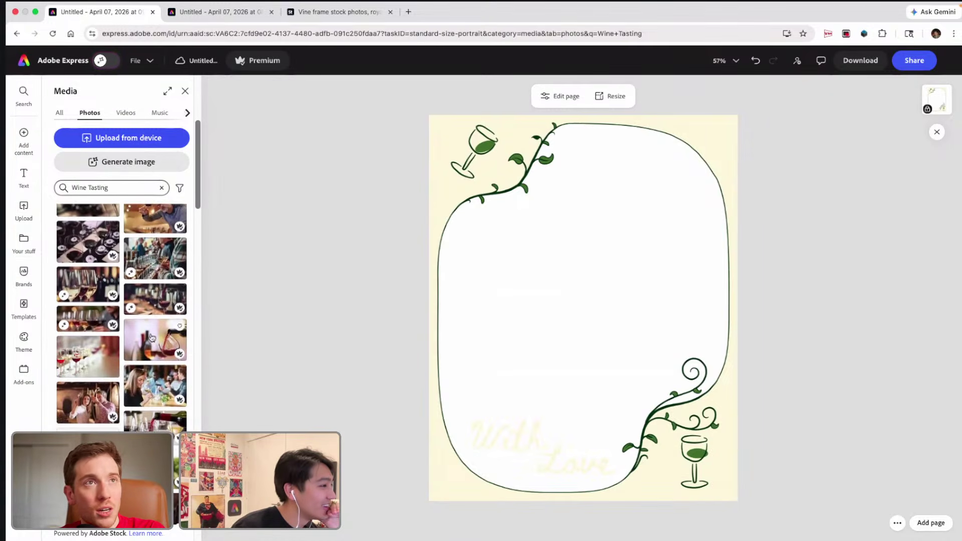
{"action": "left_click", "coordinate": [80, 394]}
{"action": "left_click", "coordinate": [583, 356]}
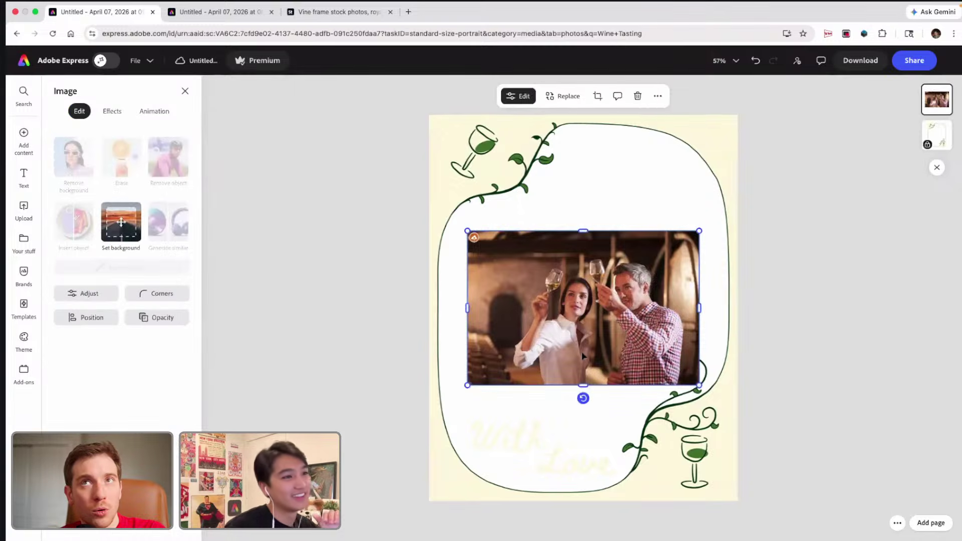
Put the couple photo behind the vine frame, then enlarge and shift it so both people fill the opening.
{"action": "key", "text": "super+minus"}
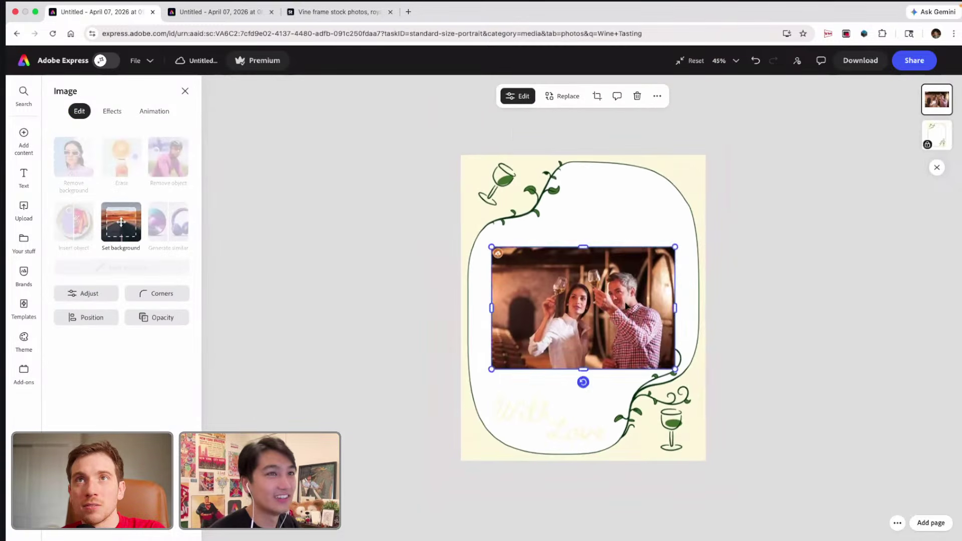
{"action": "left_click_drag", "start_coordinate": [937, 110], "coordinate": [937, 137]}
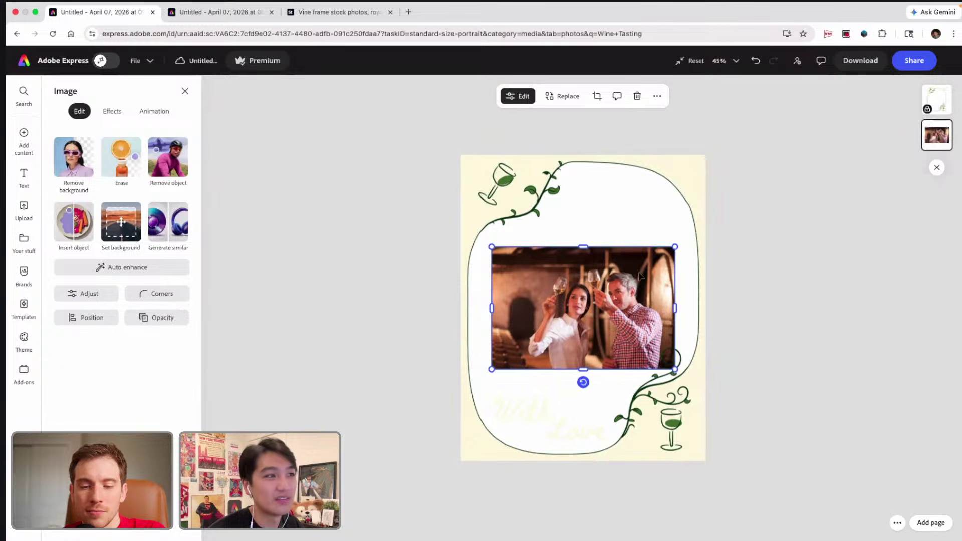
{"action": "left_click_drag", "start_coordinate": [673, 368], "coordinate": [812, 460]}
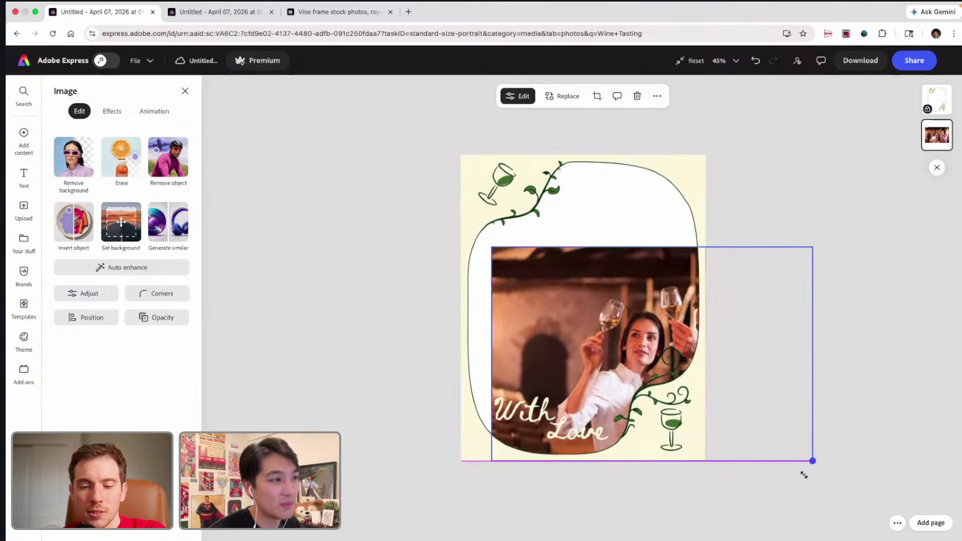
{"action": "left_click_drag", "start_coordinate": [491, 245], "coordinate": [380, 131]}
{"action": "left_click_drag", "start_coordinate": [643, 292], "coordinate": [614, 291]}
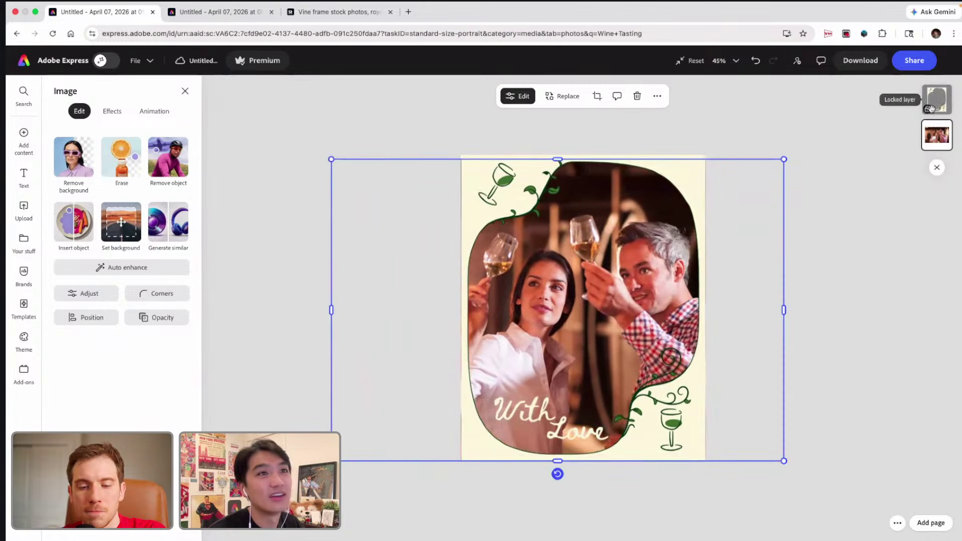
Unlock the vine frame artwork.
{"action": "left_click", "coordinate": [926, 109]}
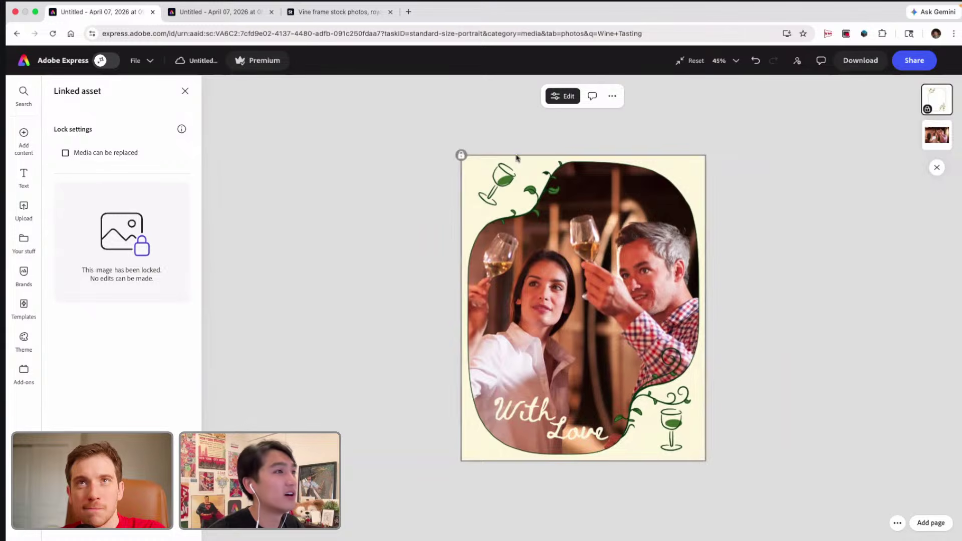
{"action": "left_click", "coordinate": [531, 178]}
{"action": "left_click", "coordinate": [546, 191]}
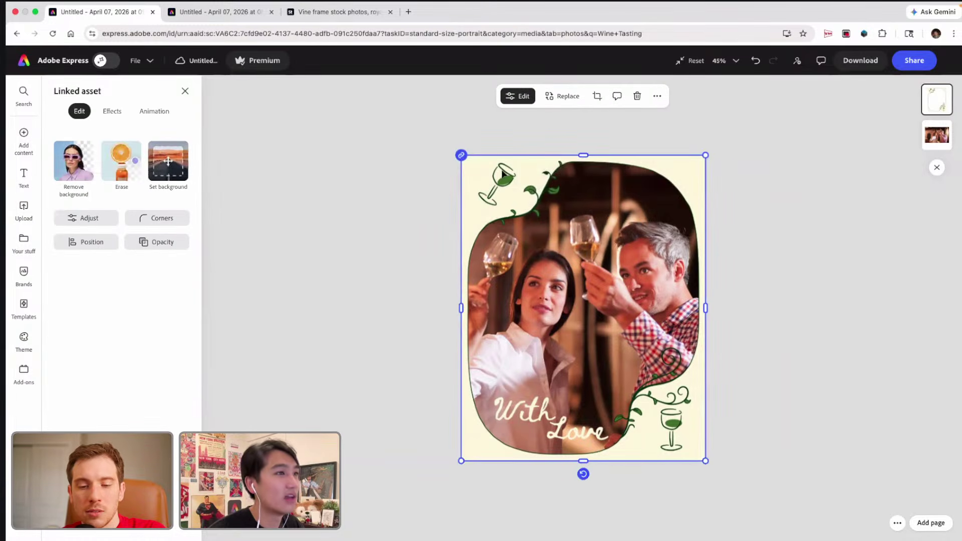
{"action": "key", "text": "super+equal"}
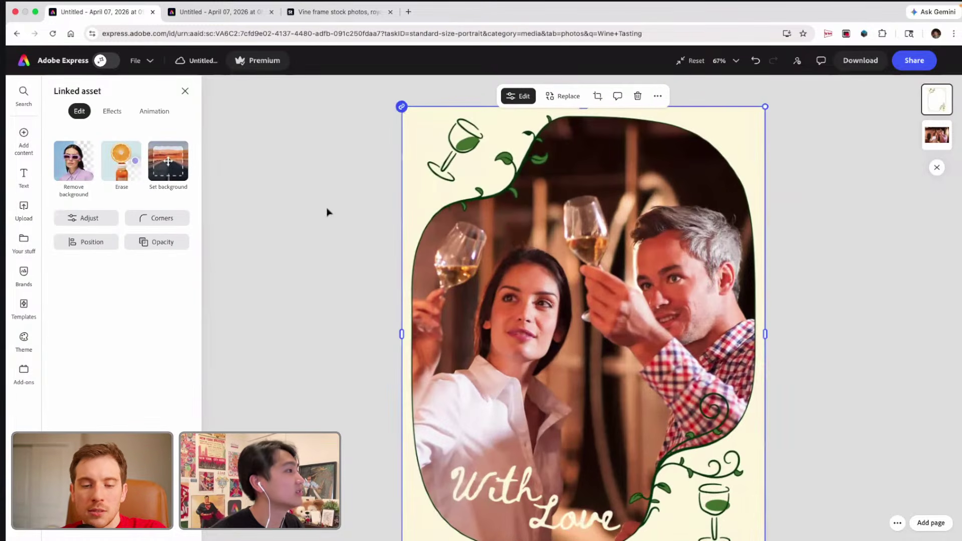
{"action": "left_click", "coordinate": [328, 213]}
{"action": "left_click", "coordinate": [503, 130]}
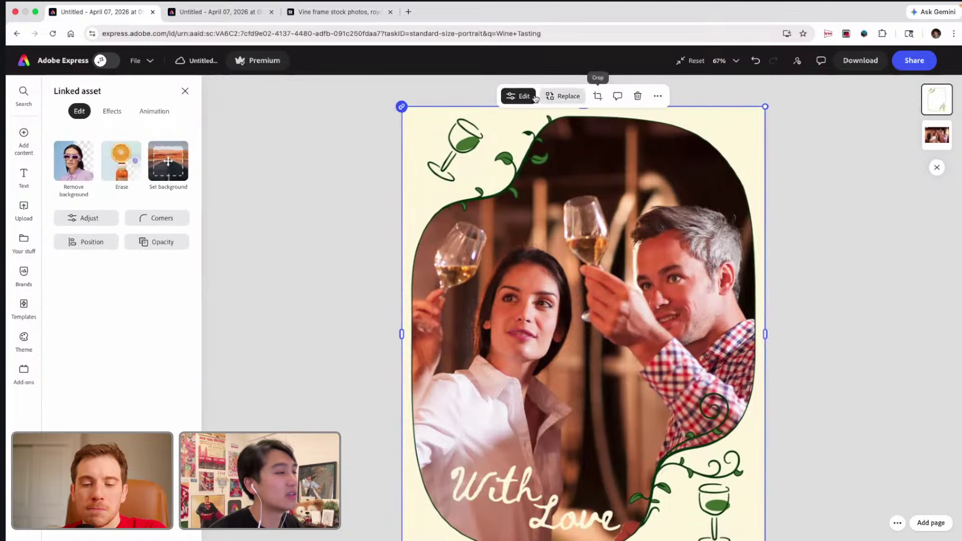
{"action": "left_click", "coordinate": [518, 96]}
{"action": "left_click", "coordinate": [431, 95]}
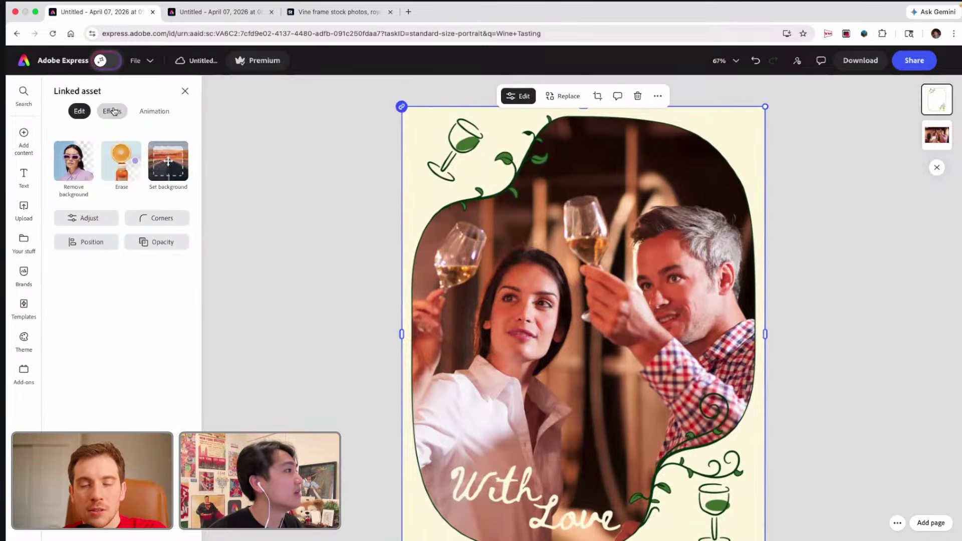
{"action": "left_click", "coordinate": [114, 218]}
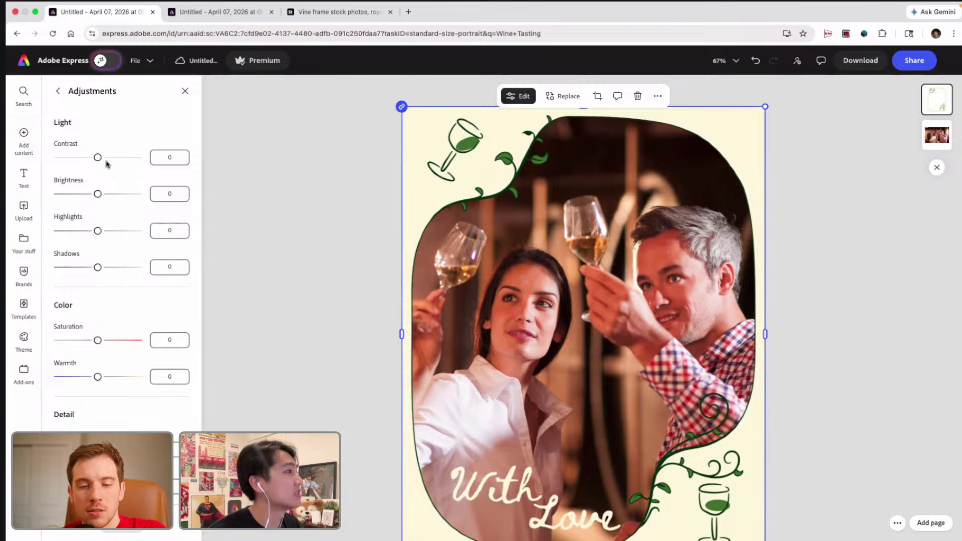
{"action": "left_click", "coordinate": [58, 91]}
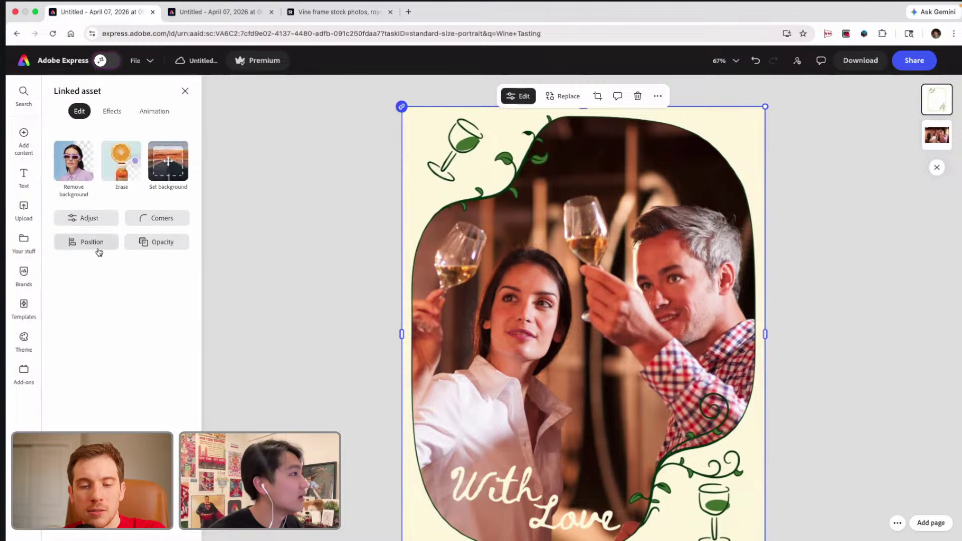
Enlarge and reposition the vine frame so it extends slightly past every page edge, and deselect it.
{"action": "left_click_drag", "start_coordinate": [447, 135], "coordinate": [443, 131]}
{"action": "scroll", "coordinate": [763, 451], "scroll_direction": "down", "scroll_amount": 2}
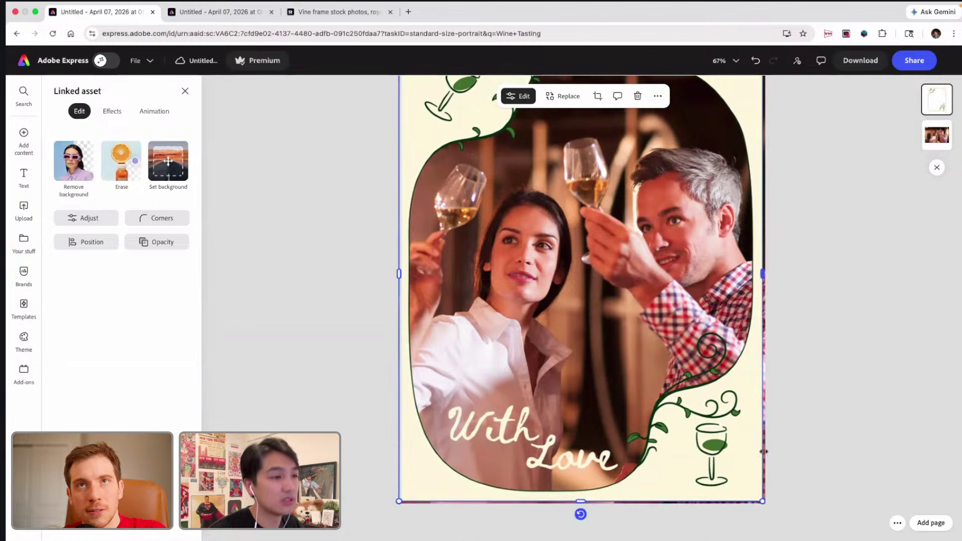
{"action": "left_click_drag", "start_coordinate": [761, 500], "coordinate": [768, 508]}
{"action": "scroll", "coordinate": [747, 316], "scroll_direction": "up", "scroll_amount": 1}
{"action": "left_click_drag", "start_coordinate": [752, 129], "coordinate": [748, 124]}
{"action": "left_click", "coordinate": [407, 133]}
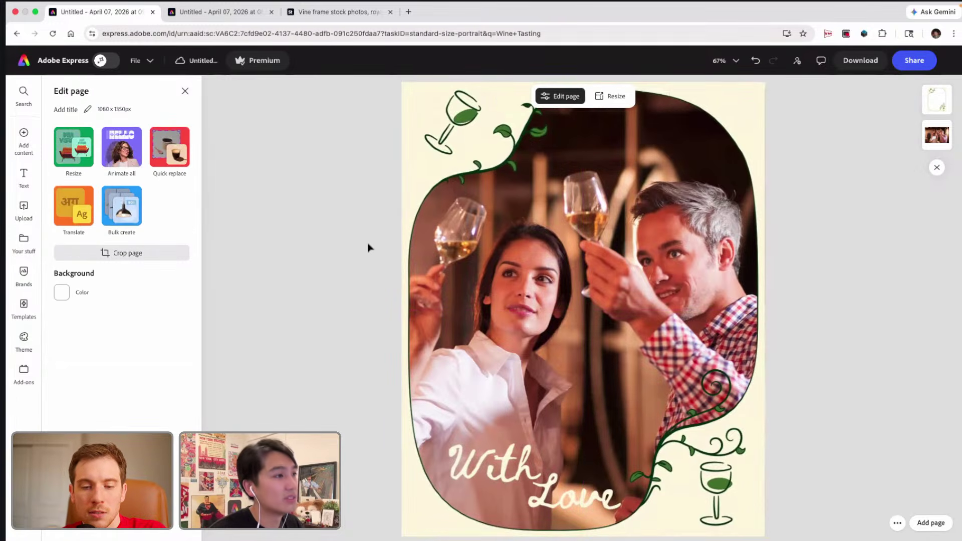
Lock the enlarged vine frame completely, without allowing image replacement.
{"action": "key", "text": "super+minus"}
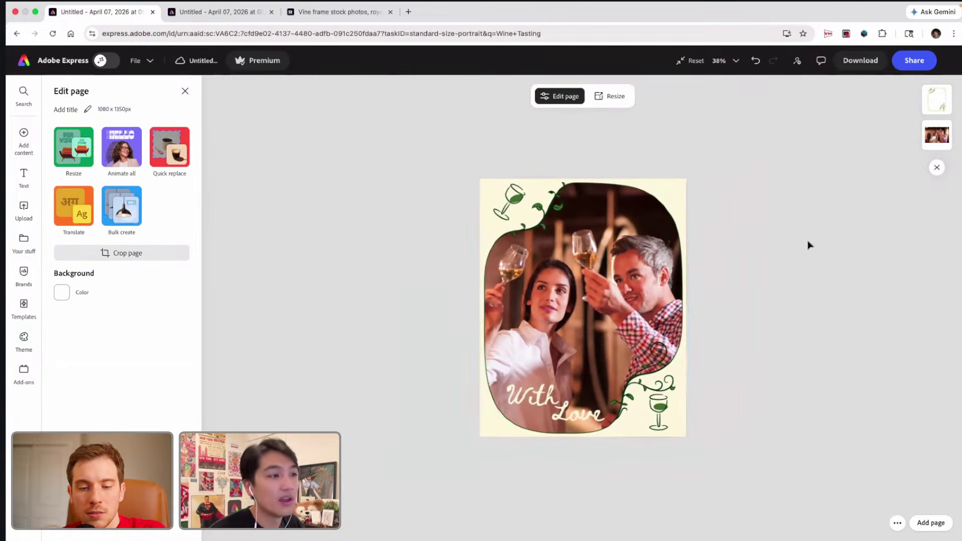
{"action": "key", "text": "super+plus"}
{"action": "left_click", "coordinate": [928, 106]}
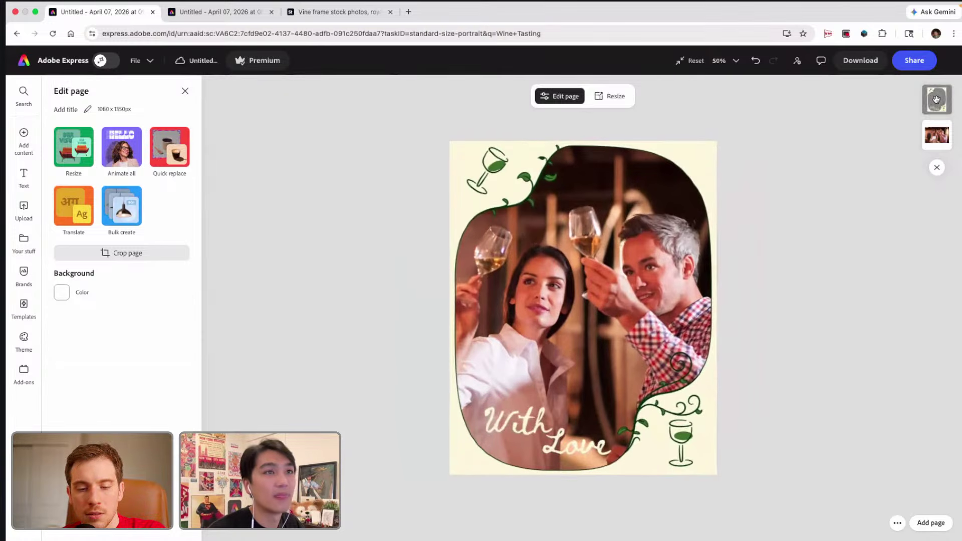
{"action": "right_click", "coordinate": [682, 163]}
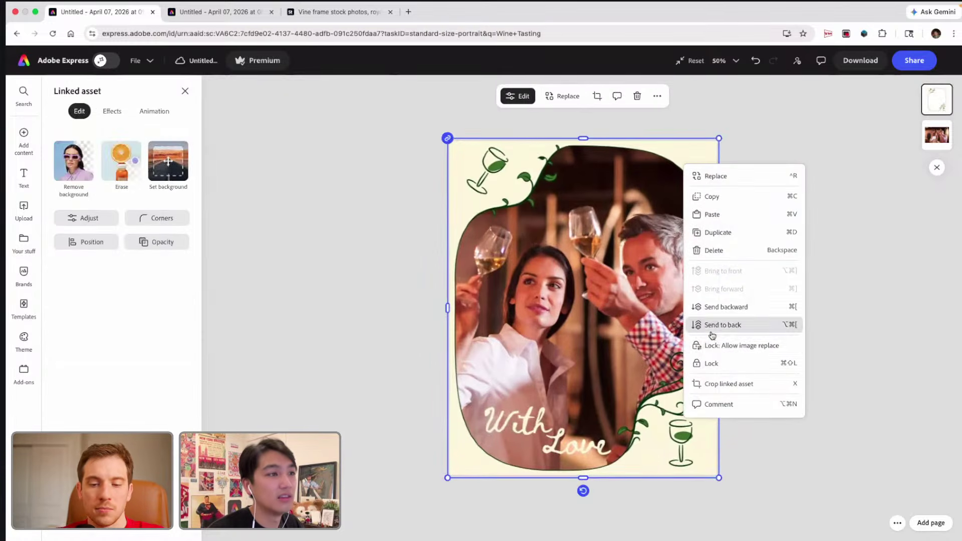
{"action": "left_click", "coordinate": [712, 362]}
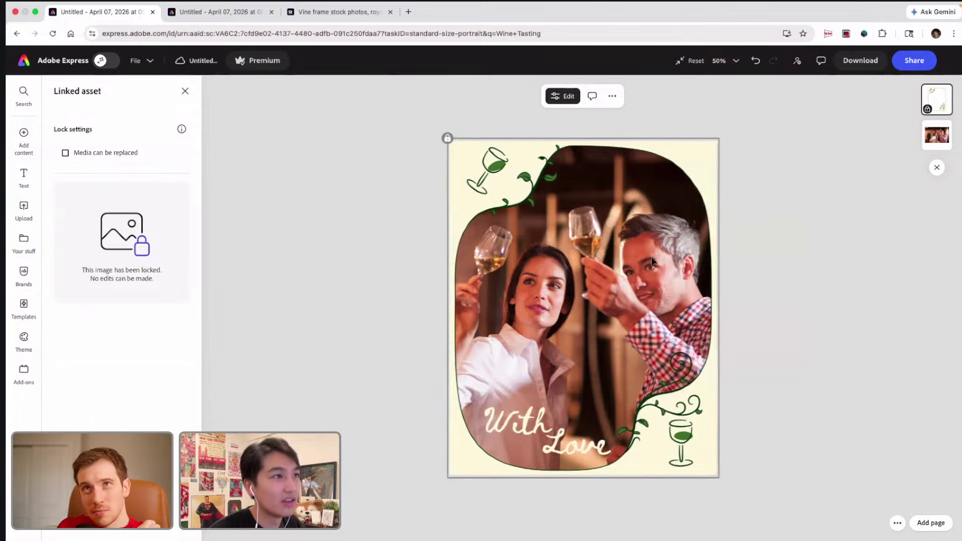
Crop the couple photo in from its left and right sides until it sits just inside the page edges.
{"action": "left_click", "coordinate": [936, 134]}
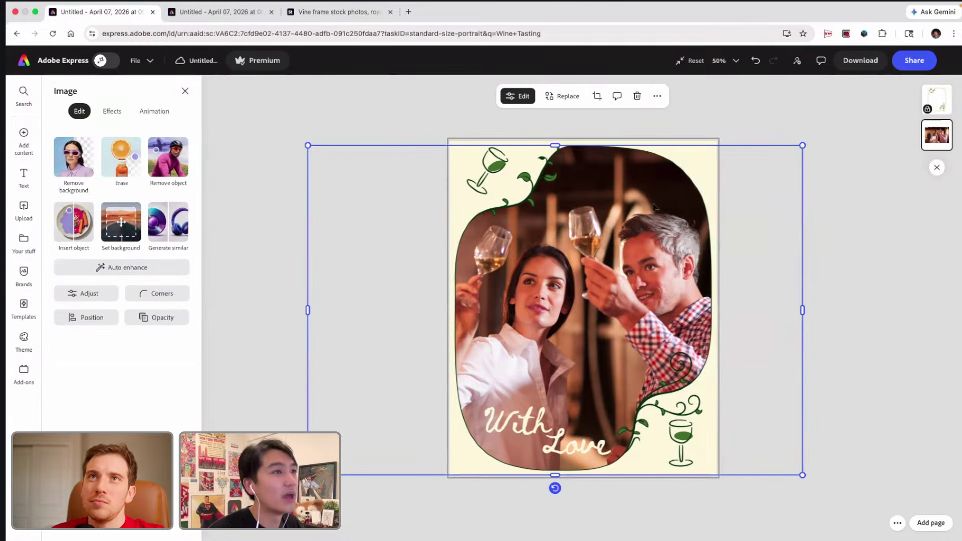
{"action": "right_click", "coordinate": [588, 323]}
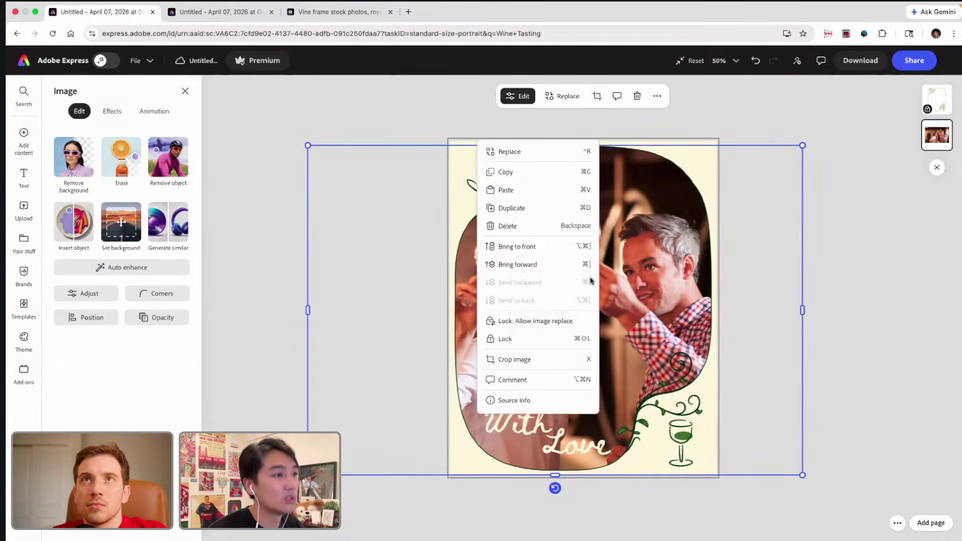
{"action": "left_click", "coordinate": [309, 320]}
{"action": "left_click_drag", "start_coordinate": [307, 310], "coordinate": [454, 310]}
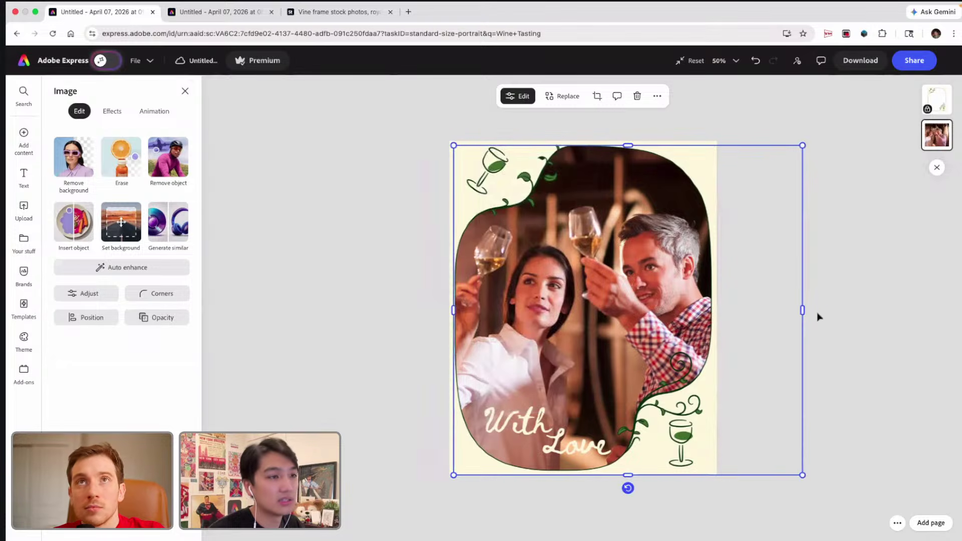
{"action": "left_click_drag", "start_coordinate": [803, 311], "coordinate": [715, 317]}
Reselect the couple photo behind the locked frame and extend its top edge slightly upward.
{"action": "left_click", "coordinate": [581, 150]}
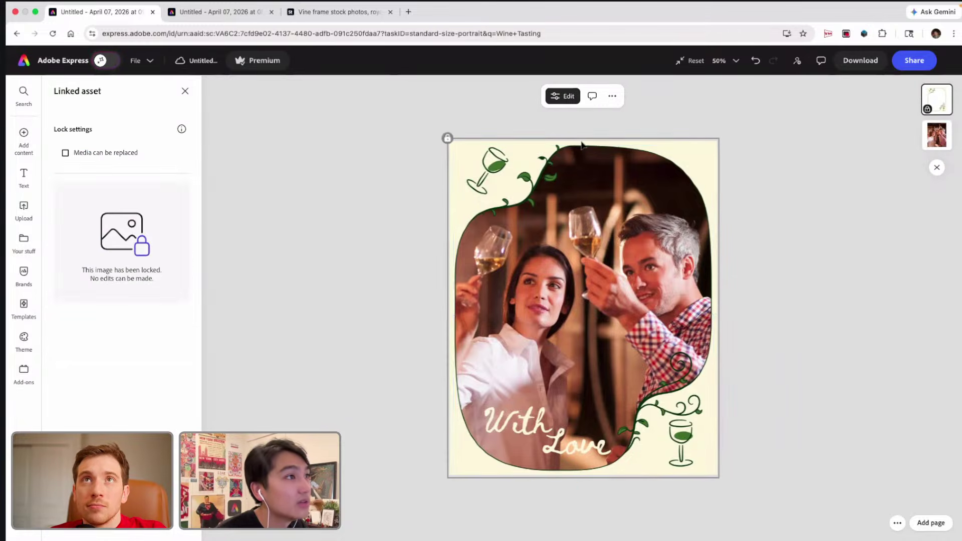
{"action": "left_click", "coordinate": [708, 183]}
{"action": "left_click", "coordinate": [707, 182]}
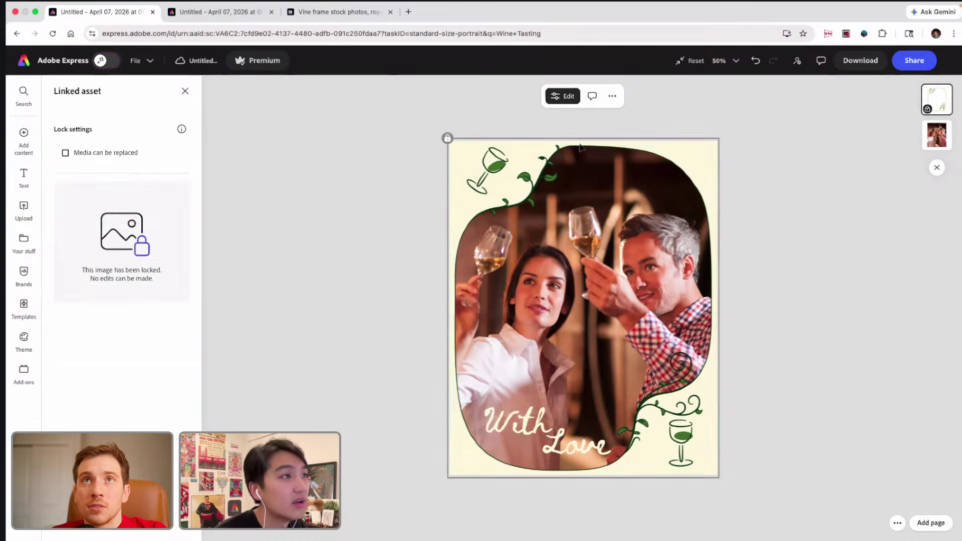
{"action": "left_click", "coordinate": [935, 131]}
{"action": "left_click_drag", "start_coordinate": [584, 145], "coordinate": [584, 143]}
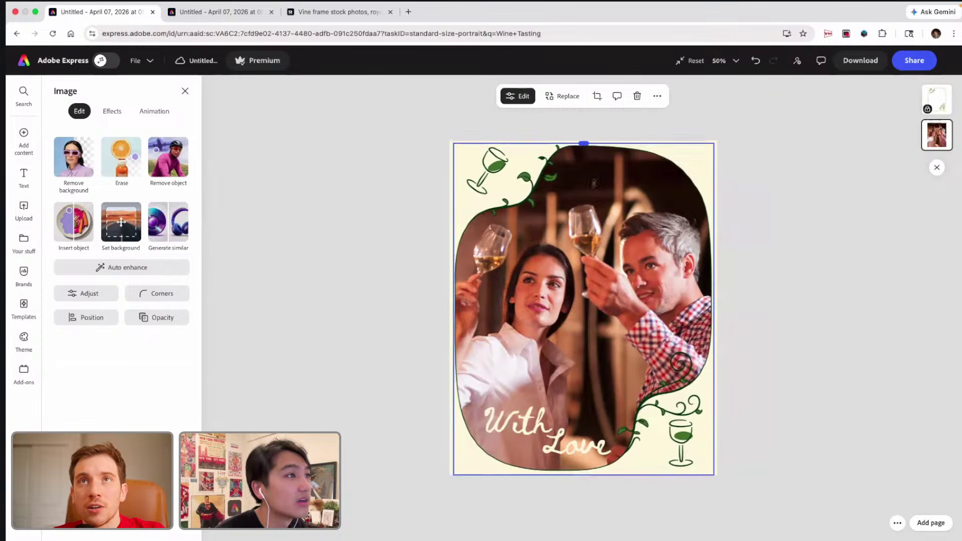
Nudge the couple photo slightly up and left behind the vine frame, and lock it while allowing image replacement.
{"action": "left_click_drag", "start_coordinate": [598, 299], "coordinate": [595, 295]}
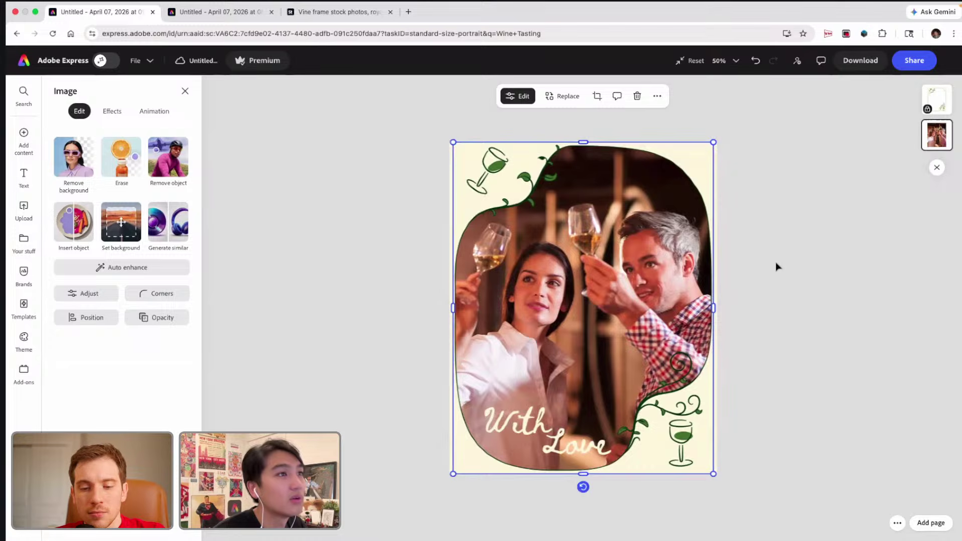
{"action": "left_click", "coordinate": [784, 257]}
{"action": "left_click", "coordinate": [937, 99]}
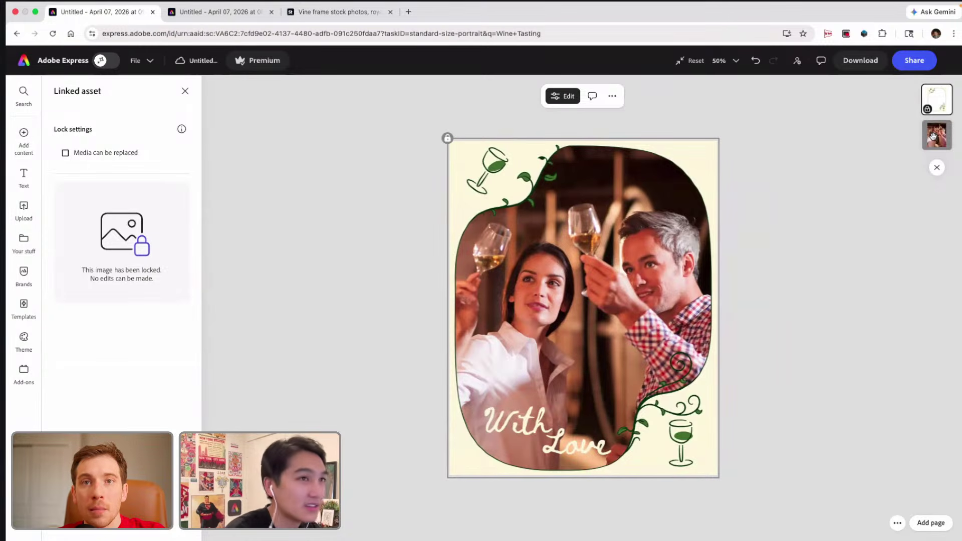
{"action": "left_click", "coordinate": [933, 136]}
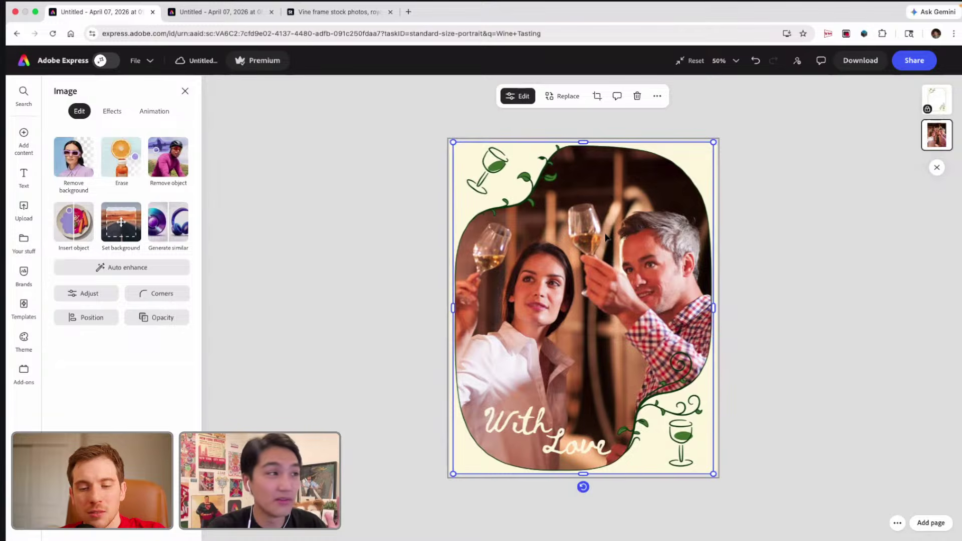
{"action": "right_click", "coordinate": [640, 229]}
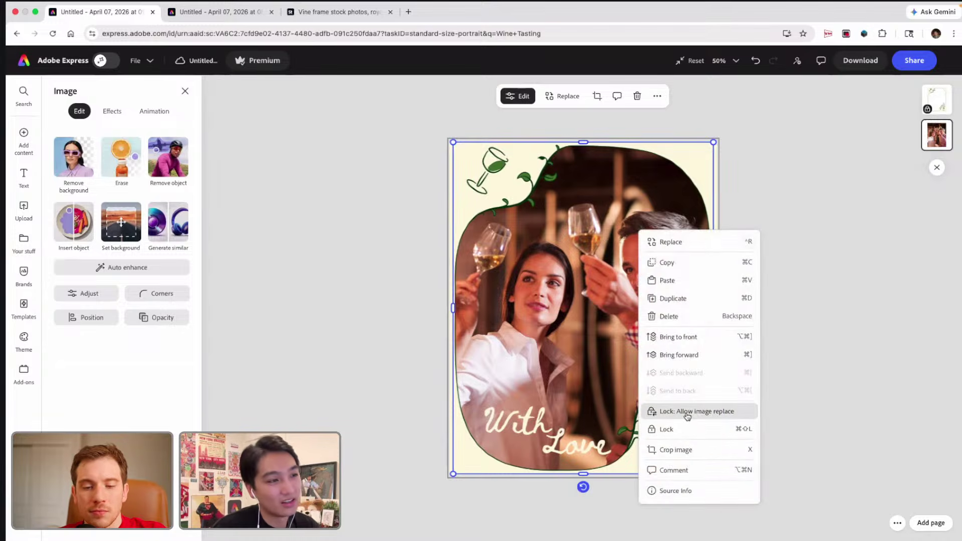
{"action": "left_click", "coordinate": [687, 414]}
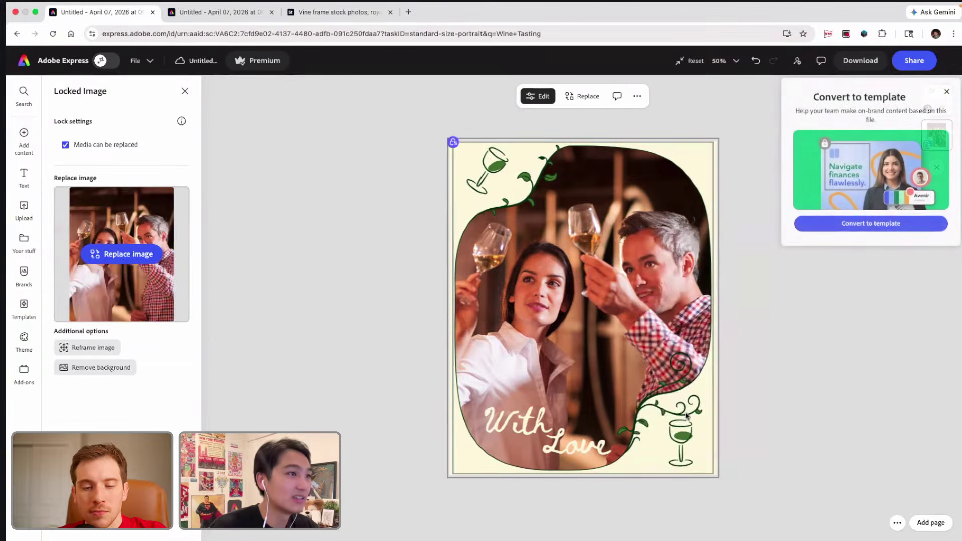
{"action": "left_click", "coordinate": [946, 91]}
{"action": "left_click", "coordinate": [397, 308]}
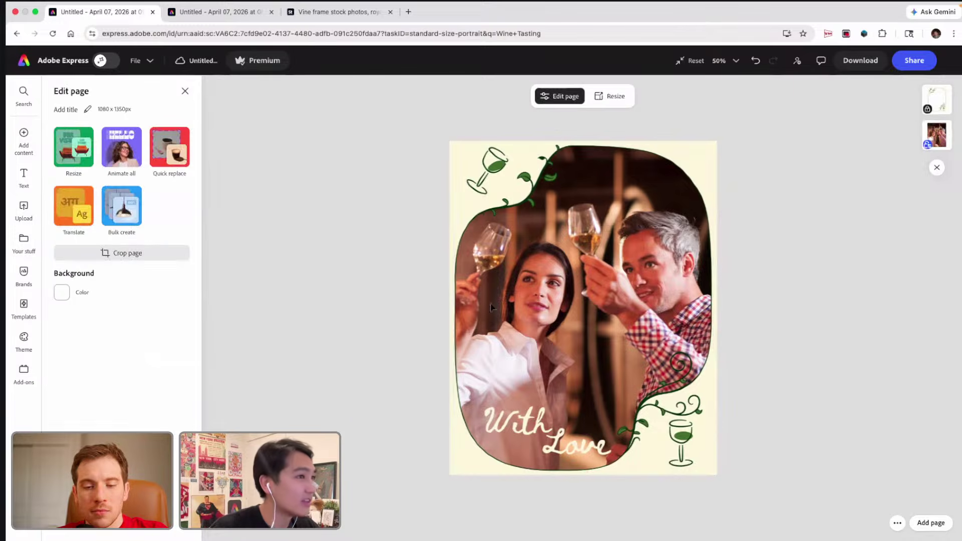
Check the selection and lock settings of the vine frame over the couple photo, and deselect it.
{"action": "left_click", "coordinate": [531, 306]}
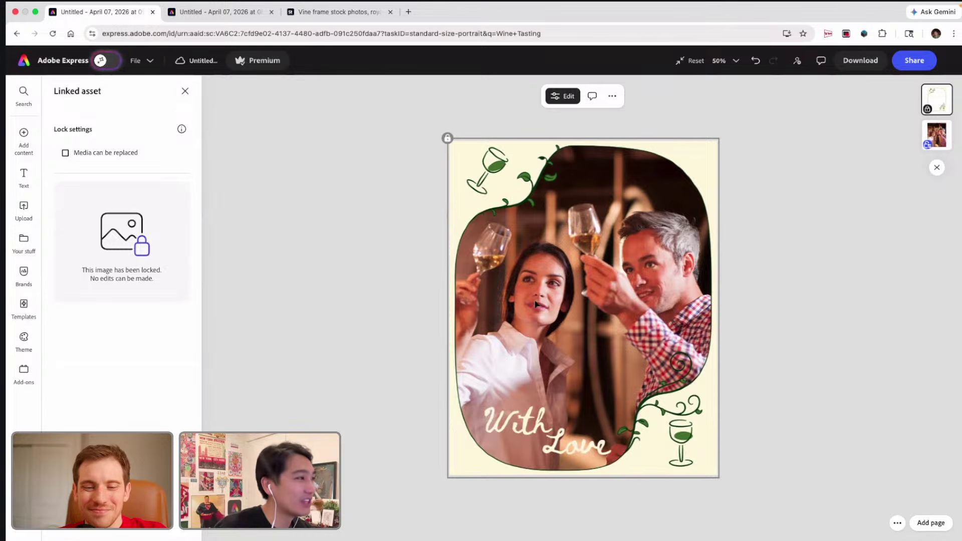
{"action": "right_click", "coordinate": [550, 269]}
{"action": "key", "text": "Escape"}
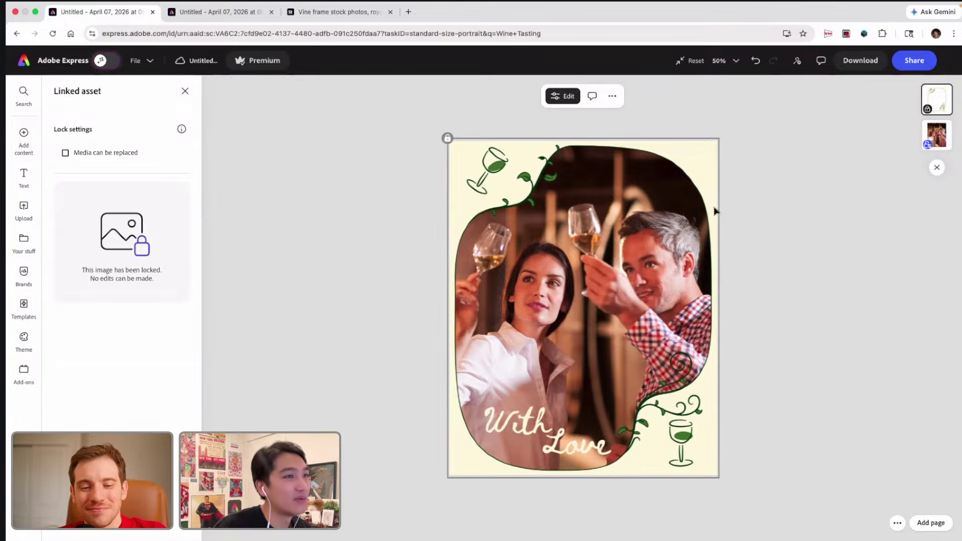
{"action": "left_click", "coordinate": [788, 180]}
{"action": "left_click", "coordinate": [631, 217]}
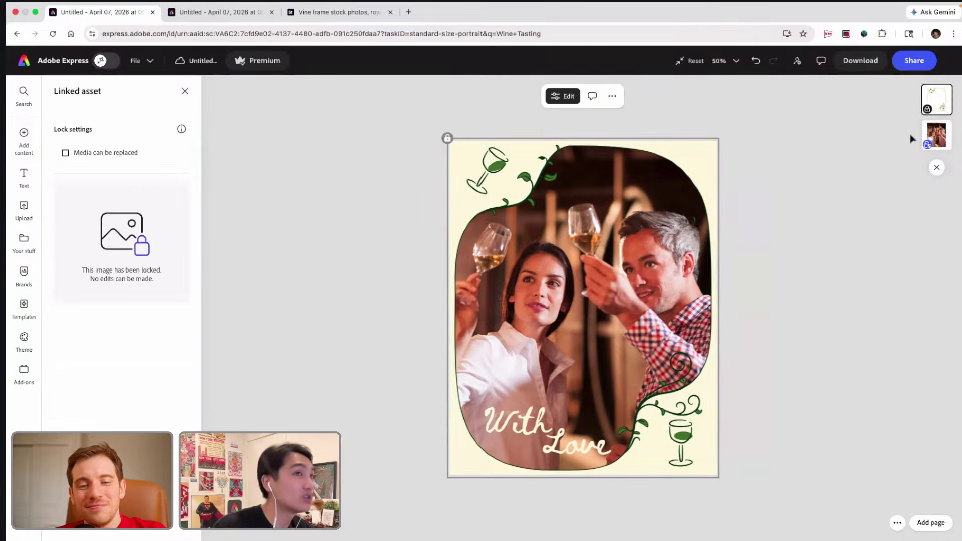
{"action": "left_click", "coordinate": [822, 151]}
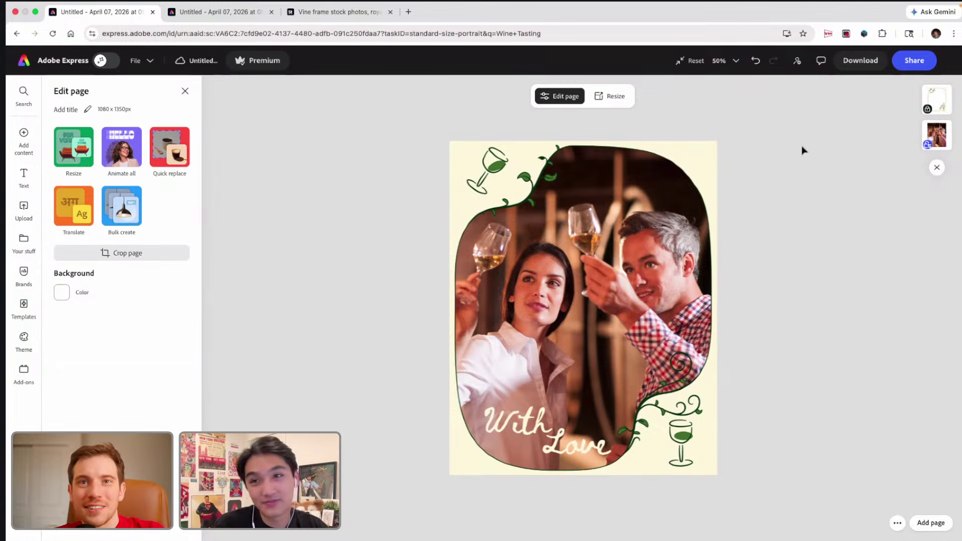
Create a view-only link to the file with the author displayed and remixing allowed, and copy the link.
{"action": "left_click", "coordinate": [913, 62]}
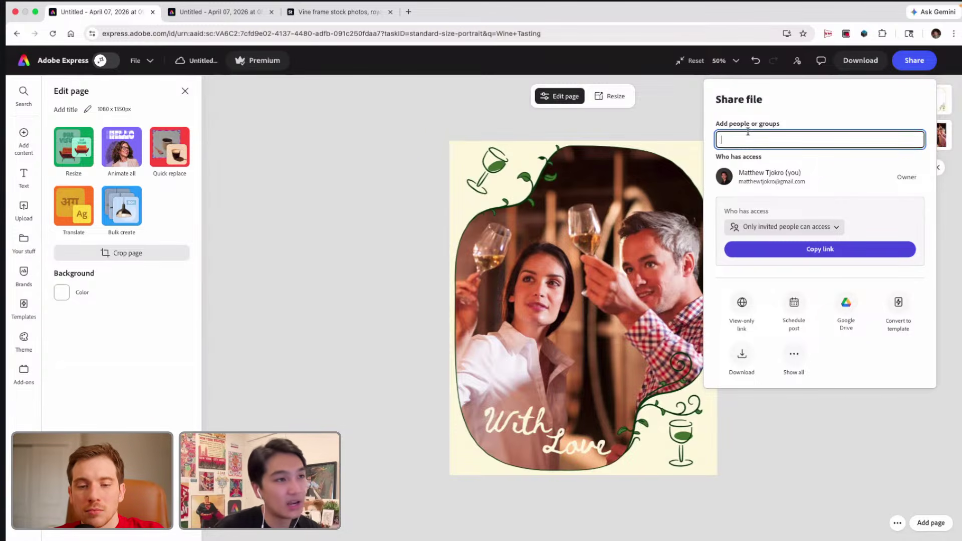
{"action": "left_click", "coordinate": [745, 305]}
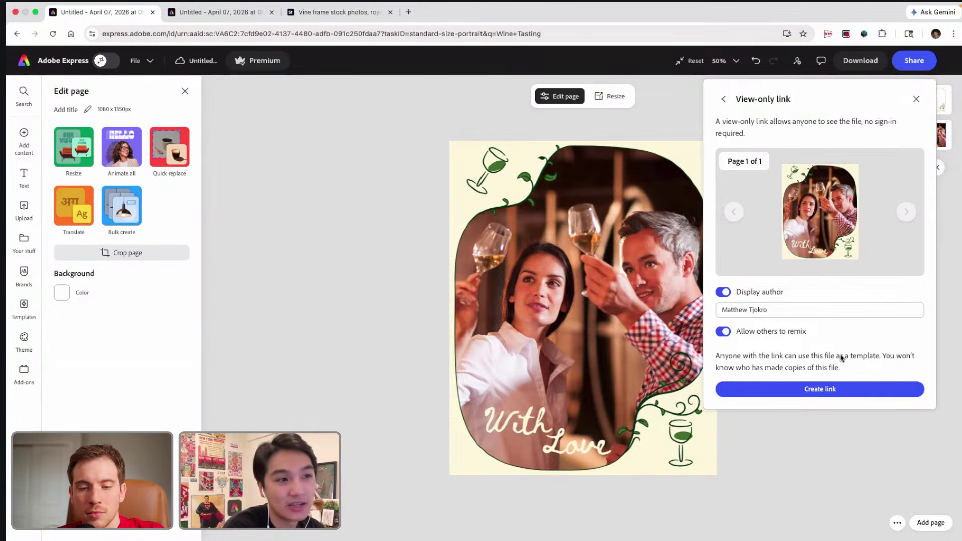
{"action": "left_click", "coordinate": [812, 392]}
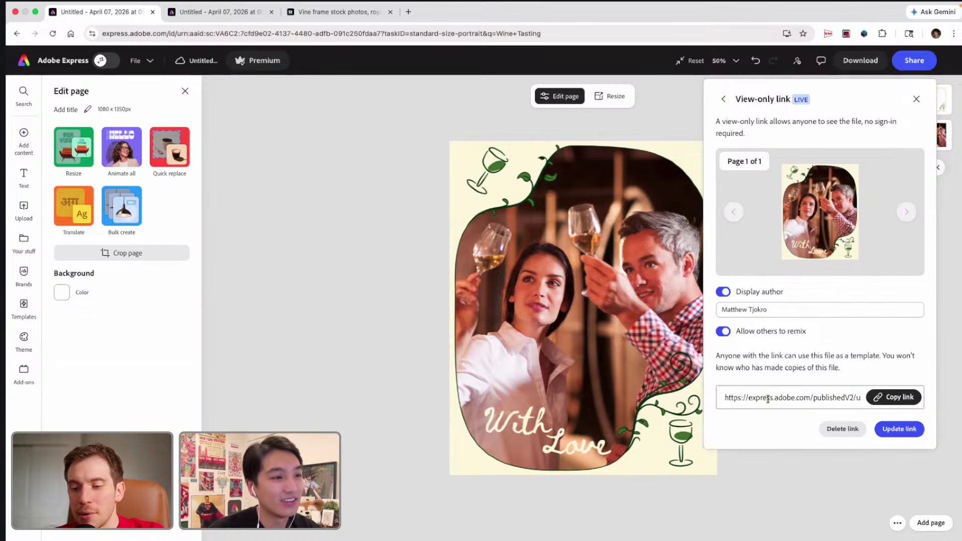
{"action": "left_click", "coordinate": [888, 397]}
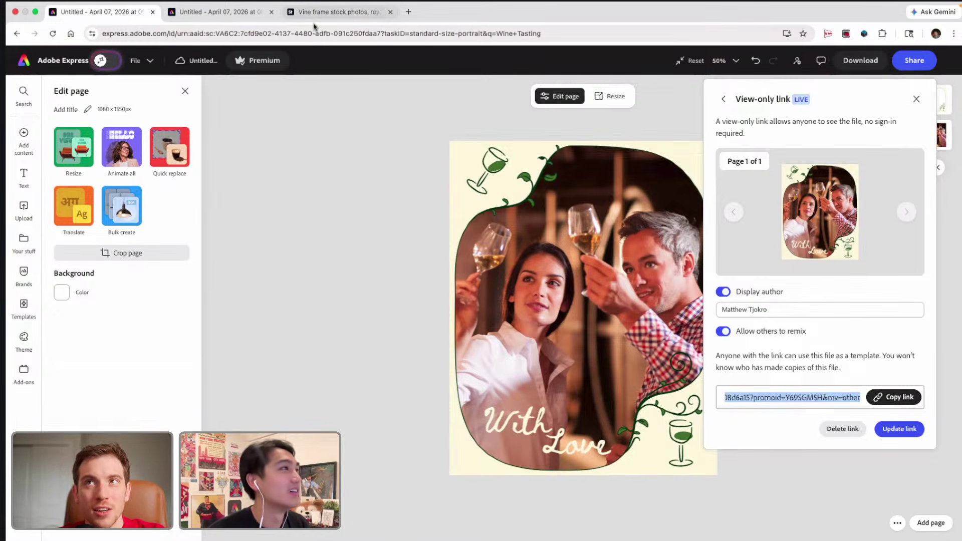
Open the copied view-only link in the second Adobe Express browser tab and check the published page's options.
{"action": "left_click", "coordinate": [201, 15]}
{"action": "left_click", "coordinate": [200, 33]}
{"action": "key", "text": "super+v"}
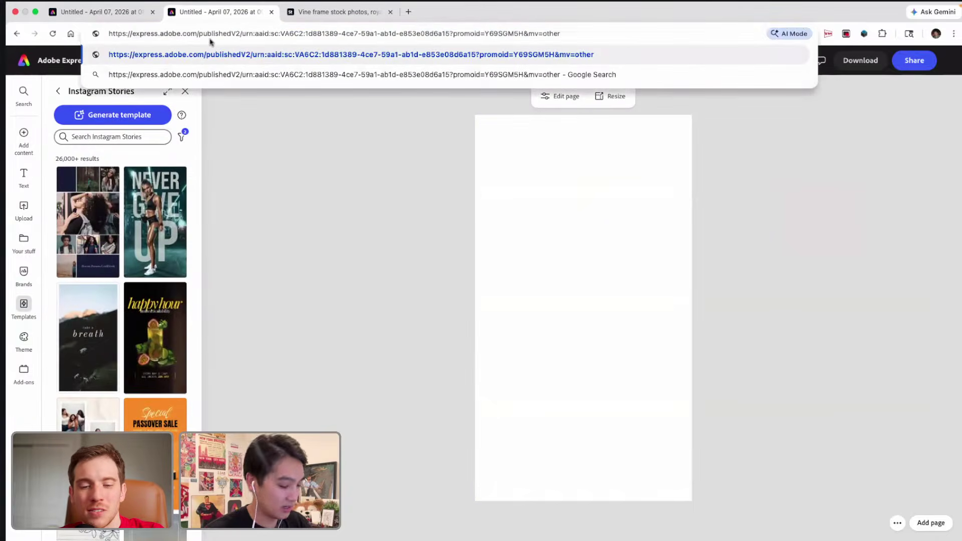
{"action": "key", "text": "Return"}
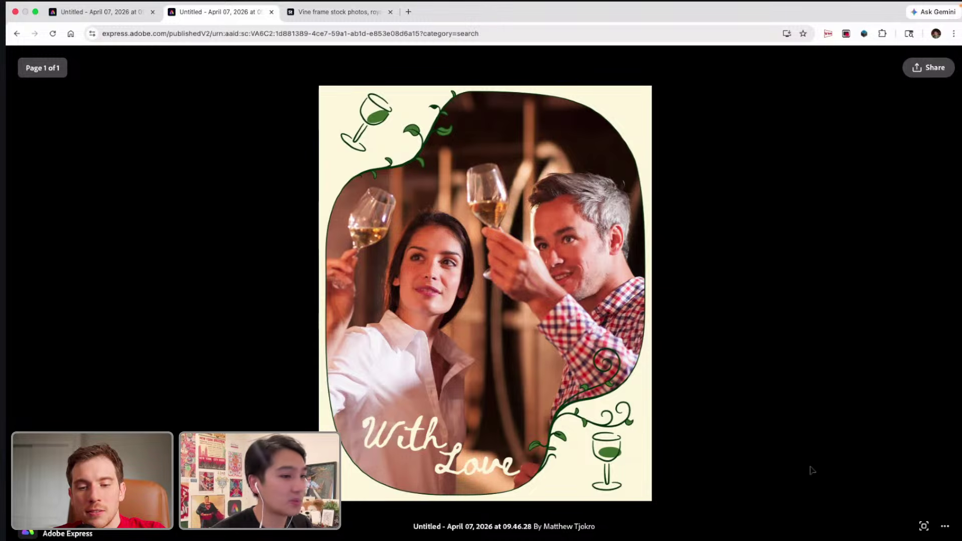
{"action": "left_click", "coordinate": [945, 527]}
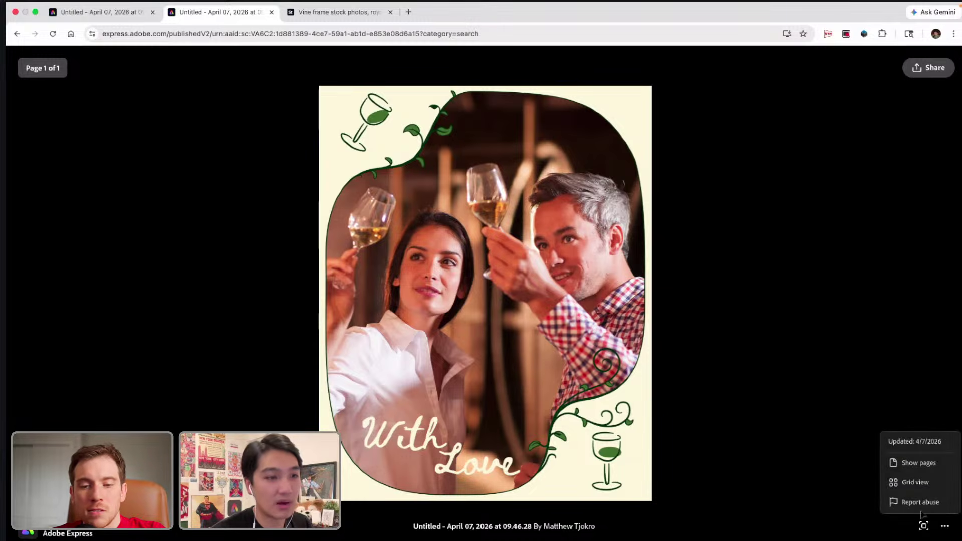
{"action": "left_click", "coordinate": [914, 71]}
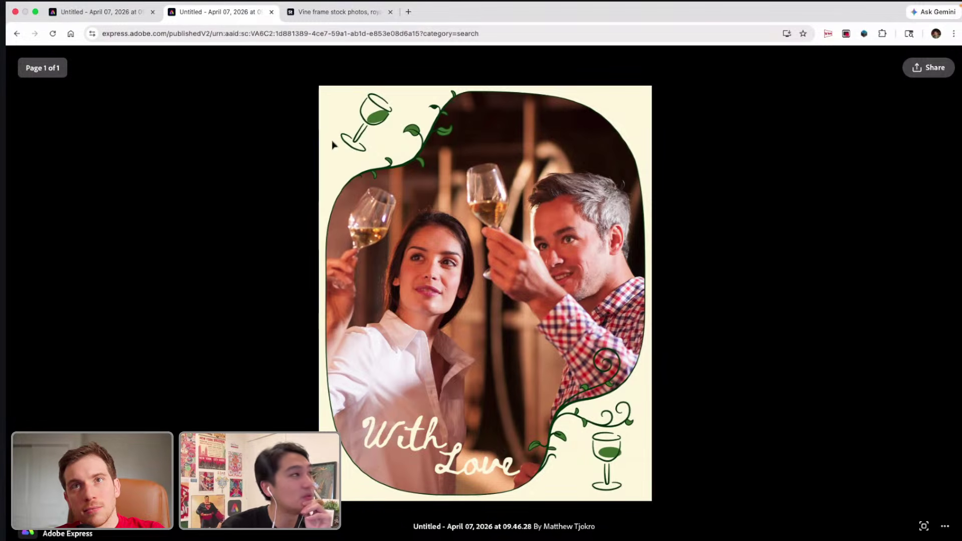
Return to the vine frame design in the first browser tab and search the media photos for "Grapes".
{"action": "left_click", "coordinate": [127, 16]}
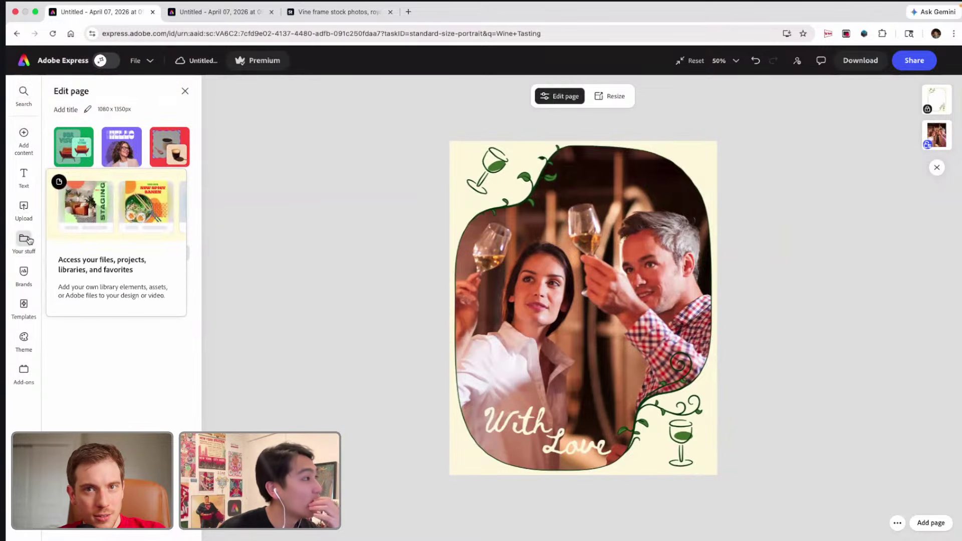
{"action": "mouse_move", "coordinate": [24, 145]}
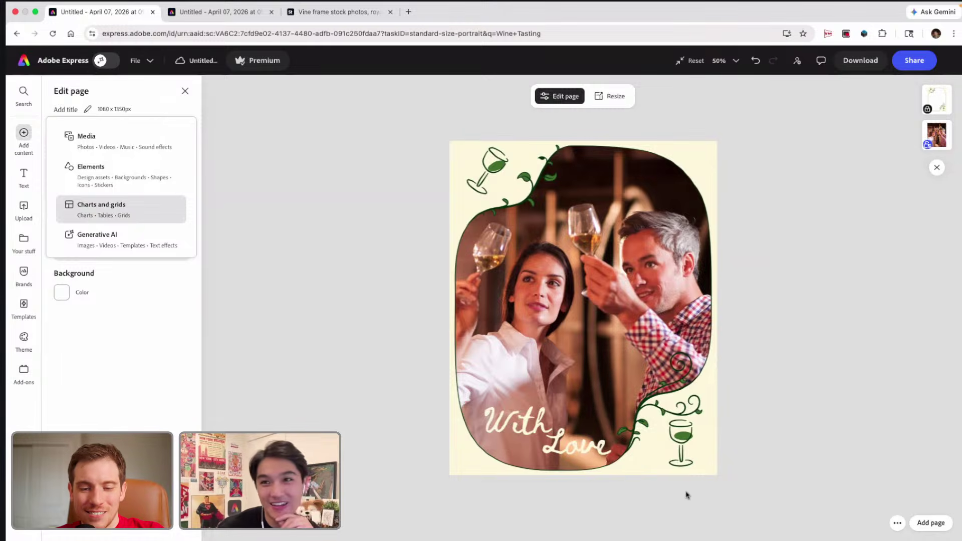
{"action": "left_click", "coordinate": [25, 253]}
{"action": "left_click", "coordinate": [23, 133]}
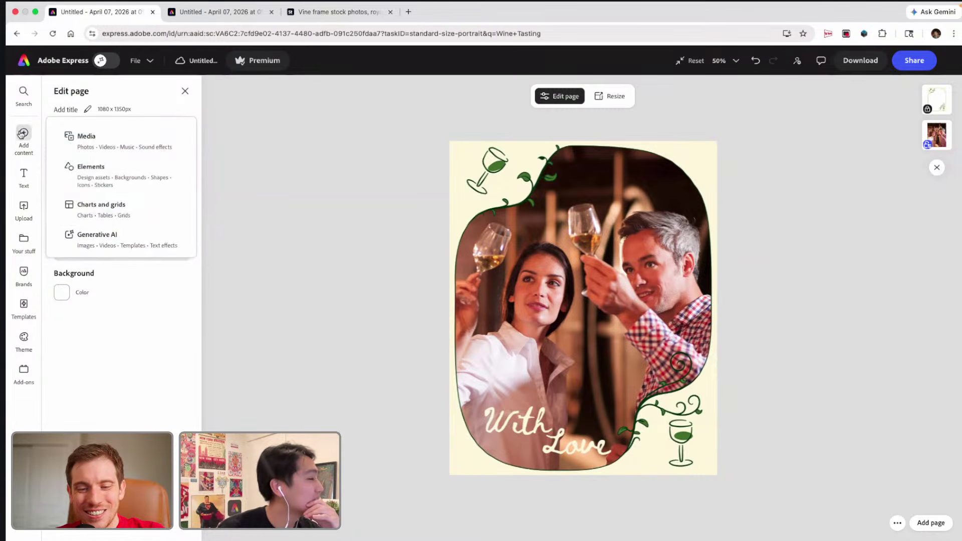
{"action": "left_click", "coordinate": [96, 146]}
{"action": "left_click_drag", "start_coordinate": [109, 187], "coordinate": [72, 186]}
{"action": "type", "text": "Grape"}
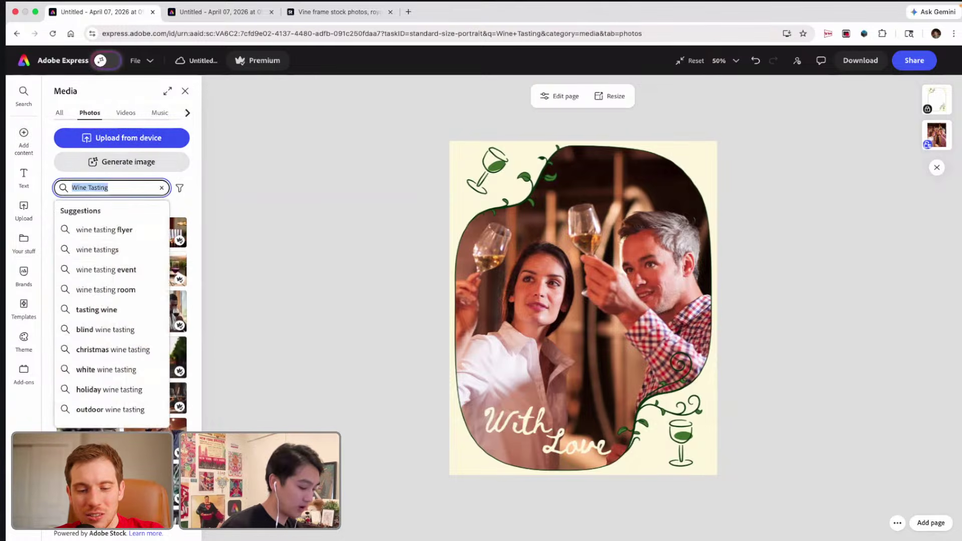
{"action": "type", "text": "s"}
{"action": "key", "text": "Return"}
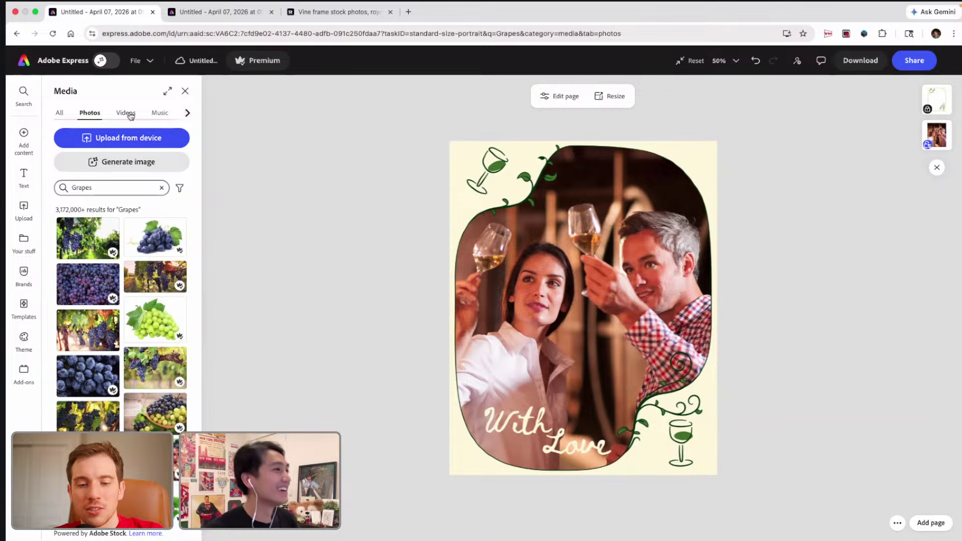
Browse the Grapes photos and add the bunch of red grapes on a white background to the page.
{"action": "left_click", "coordinate": [60, 113]}
{"action": "left_click", "coordinate": [189, 115]}
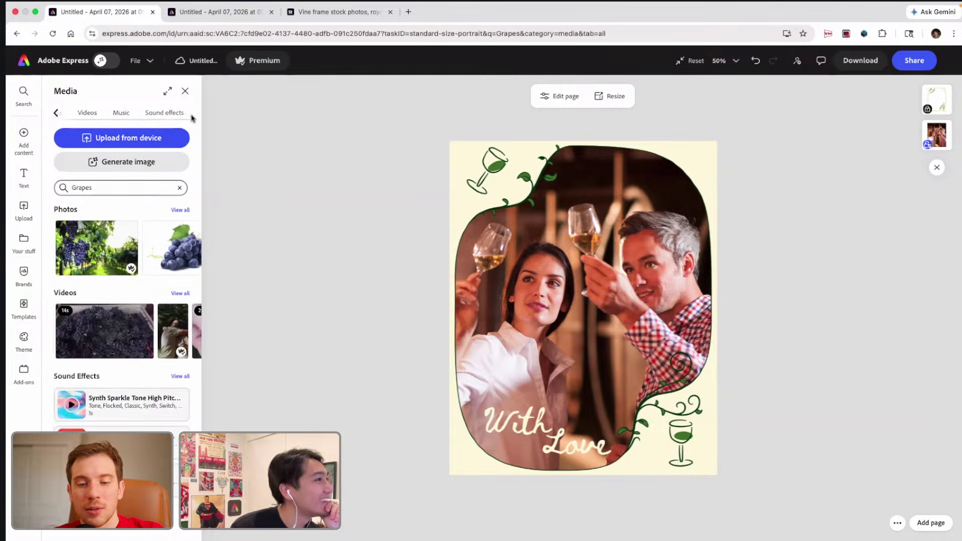
{"action": "left_click", "coordinate": [56, 112]}
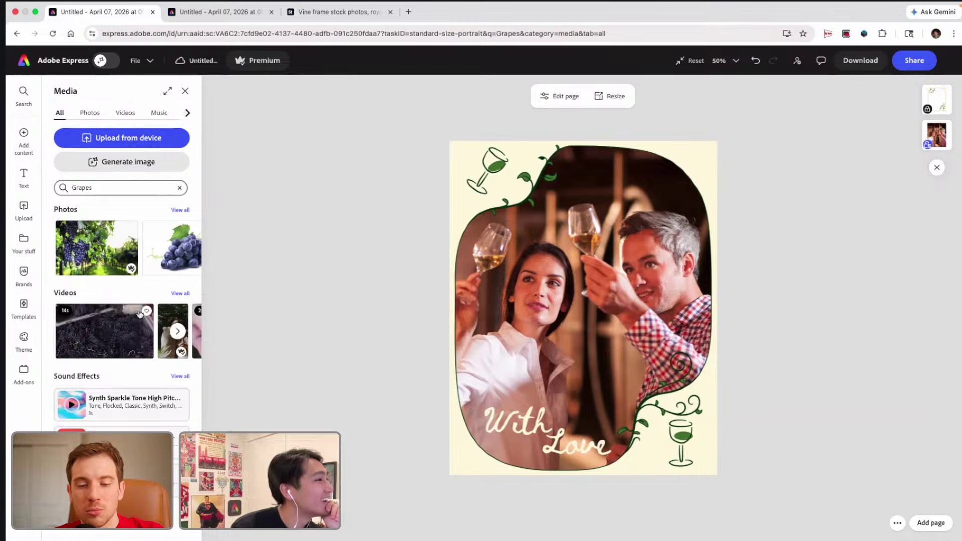
{"action": "left_click", "coordinate": [180, 210]}
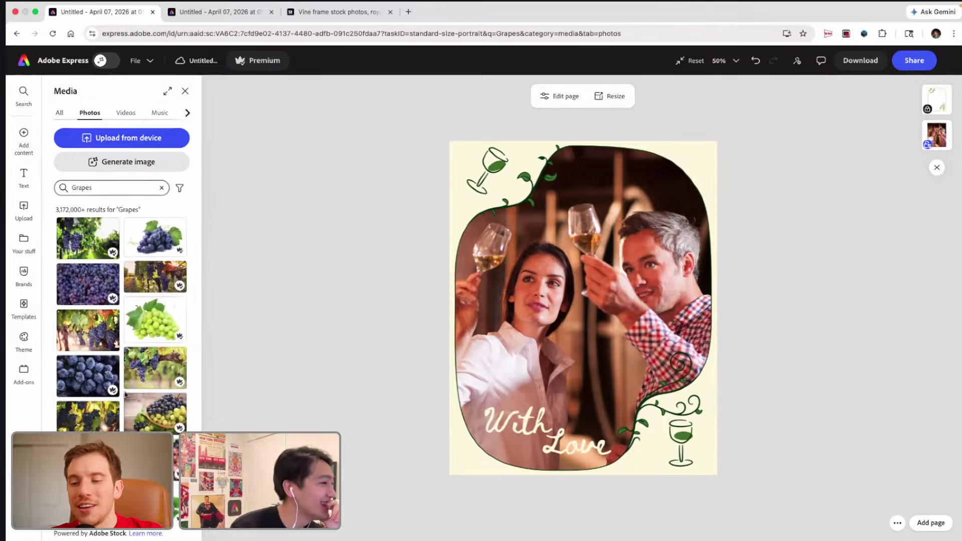
{"action": "scroll", "coordinate": [125, 395], "scroll_direction": "down", "scroll_amount": 10}
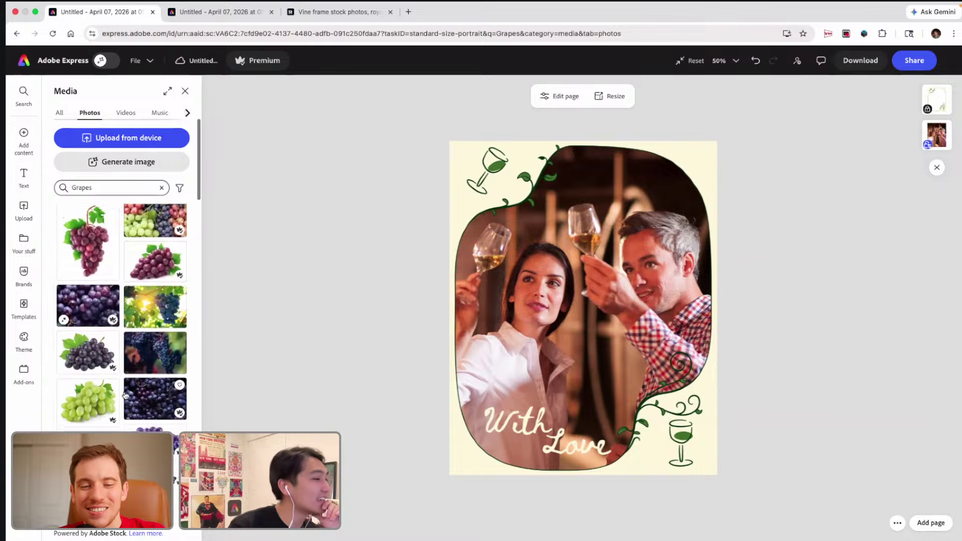
{"action": "scroll", "coordinate": [125, 396], "scroll_direction": "down", "scroll_amount": 10}
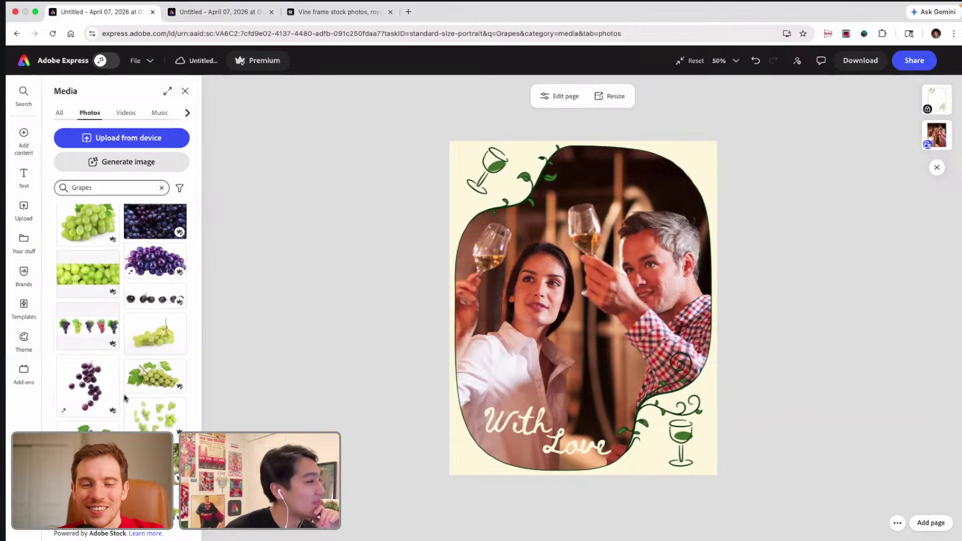
{"action": "scroll", "coordinate": [125, 398], "scroll_direction": "down", "scroll_amount": 4}
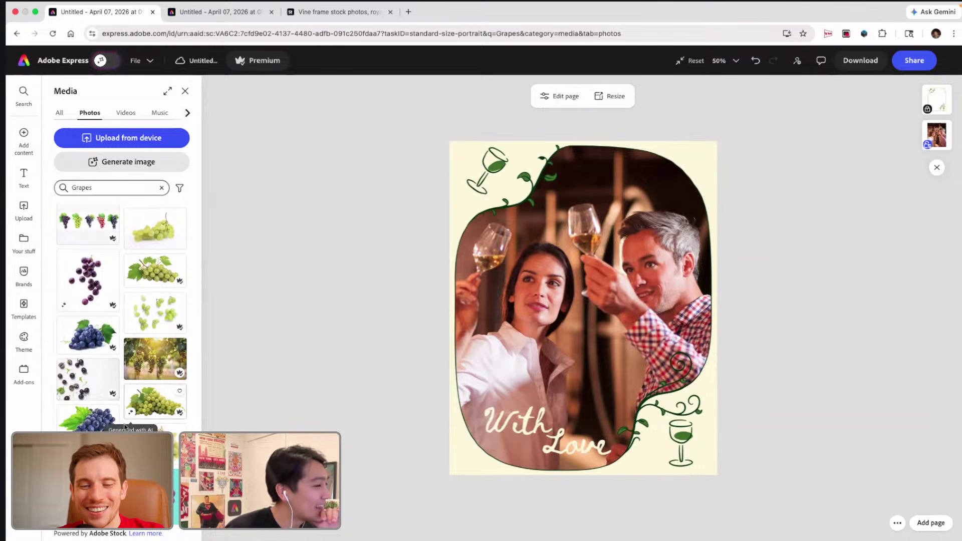
{"action": "scroll", "coordinate": [125, 426], "scroll_direction": "down", "scroll_amount": 5}
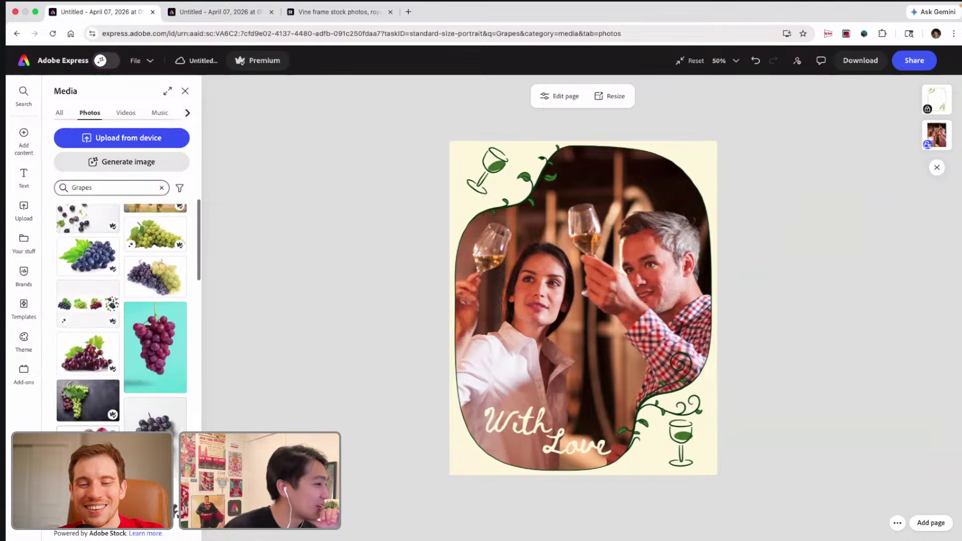
{"action": "scroll", "coordinate": [122, 316], "scroll_direction": "down", "scroll_amount": 3}
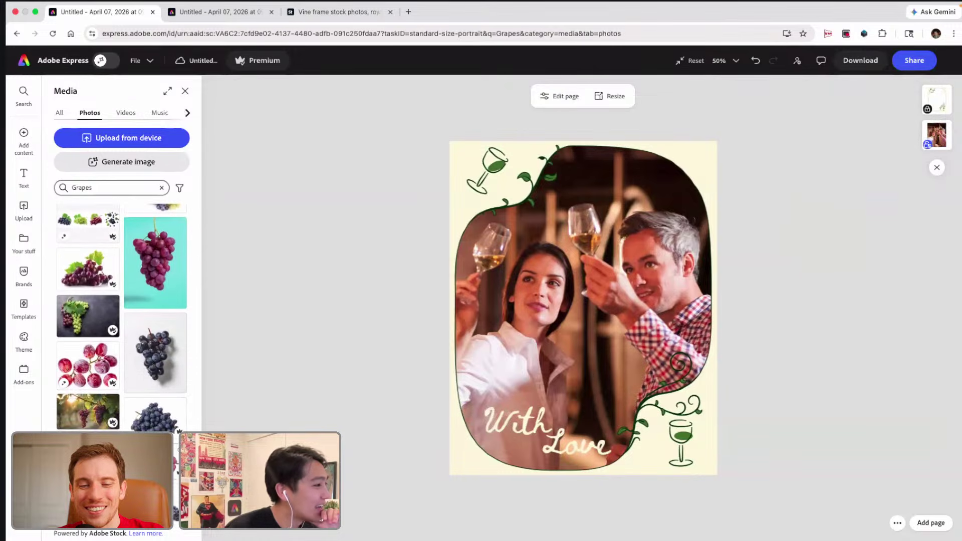
{"action": "scroll", "coordinate": [122, 316], "scroll_direction": "down", "scroll_amount": 1}
{"action": "left_click", "coordinate": [155, 418]}
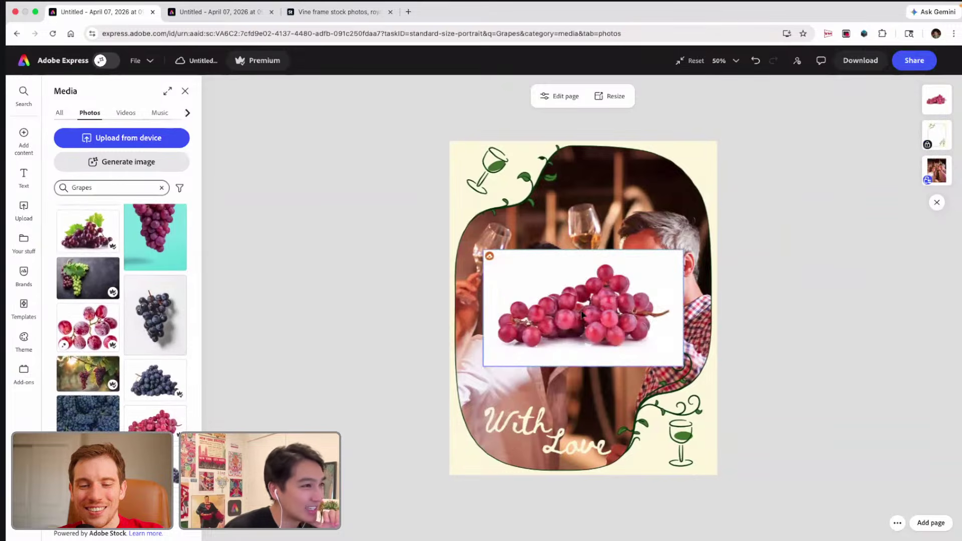
Check the adjustments, effects and further options available for the grapes photo.
{"action": "left_click", "coordinate": [598, 302]}
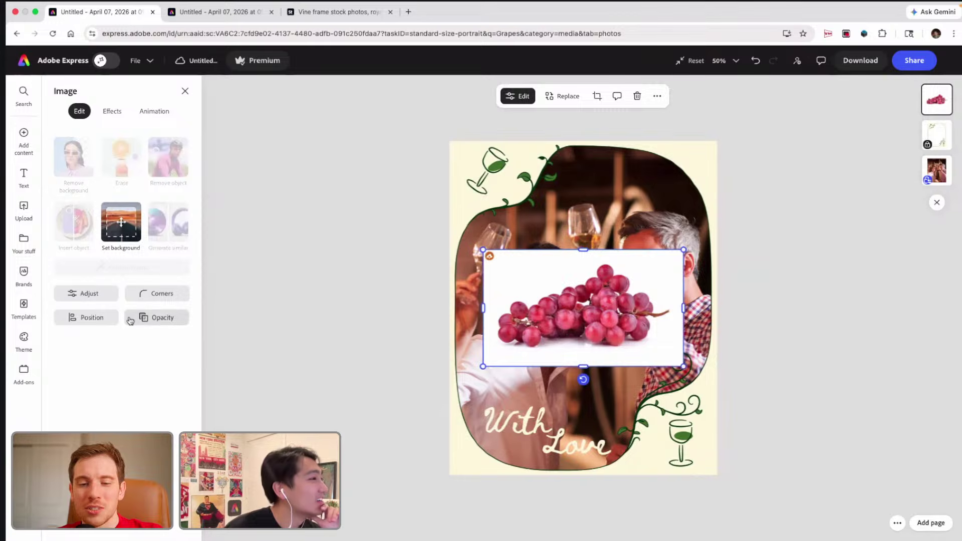
{"action": "left_click", "coordinate": [90, 294]}
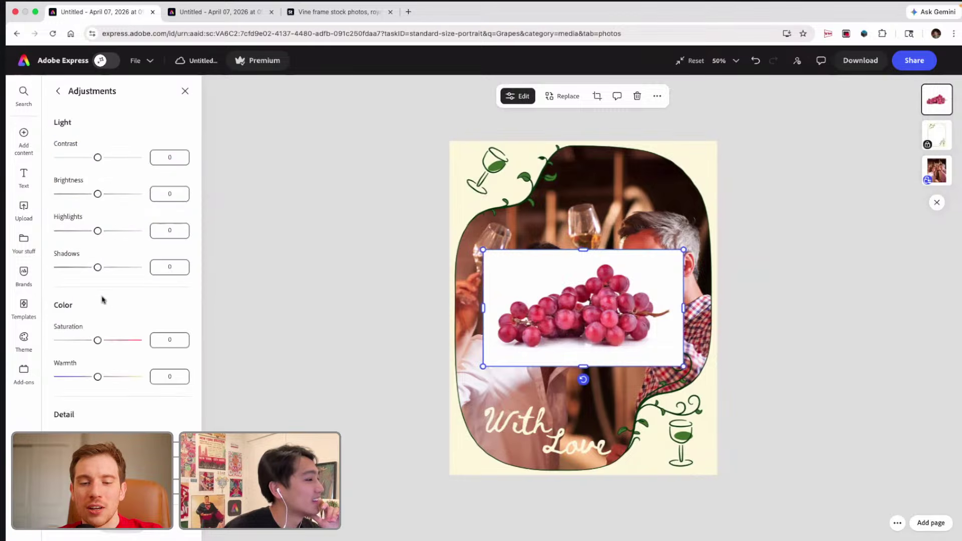
{"action": "left_click", "coordinate": [58, 91]}
{"action": "right_click", "coordinate": [628, 283]}
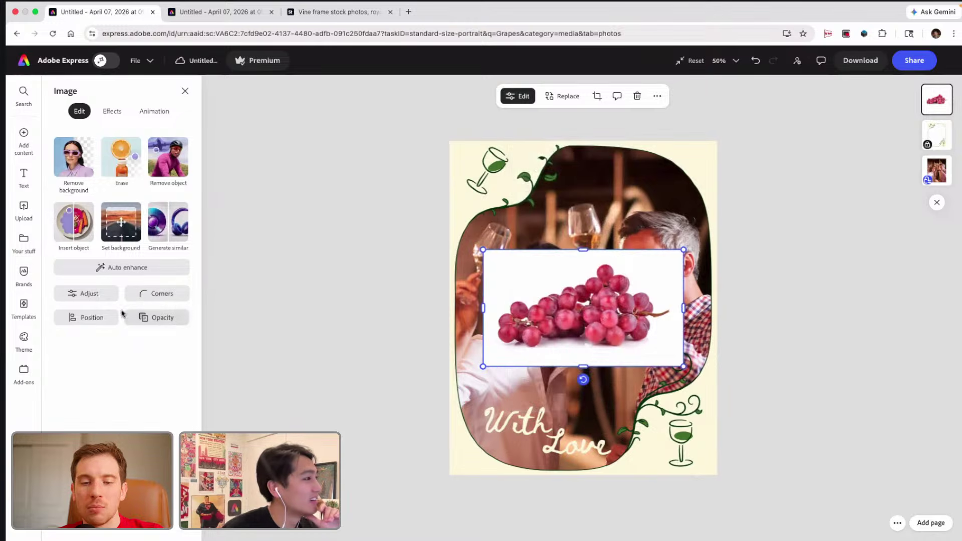
{"action": "left_click", "coordinate": [125, 115]}
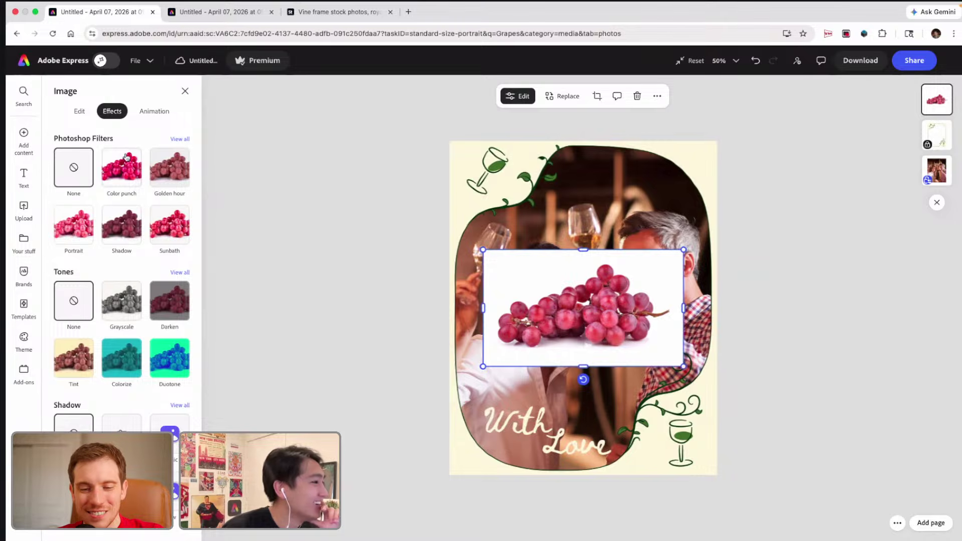
{"action": "left_click", "coordinate": [654, 97]}
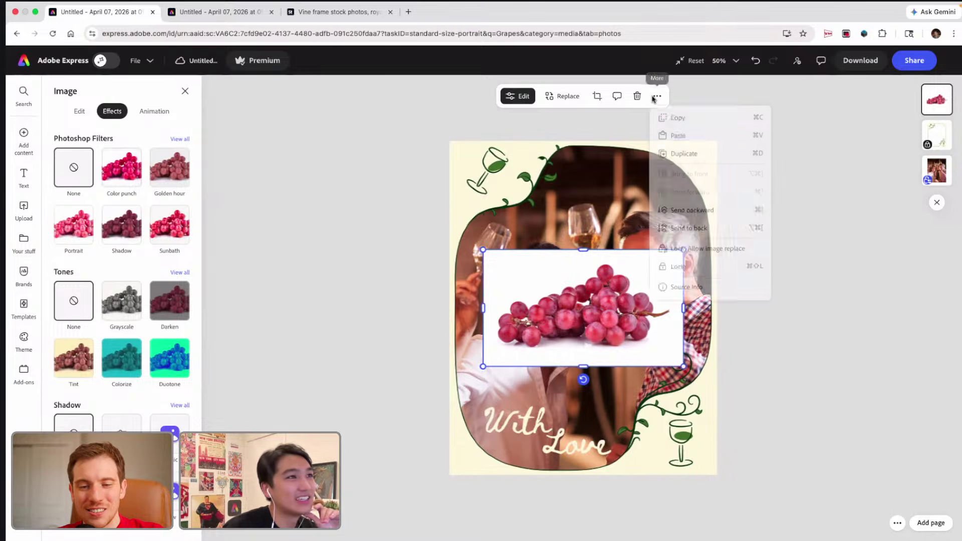
{"action": "left_click", "coordinate": [611, 308]}
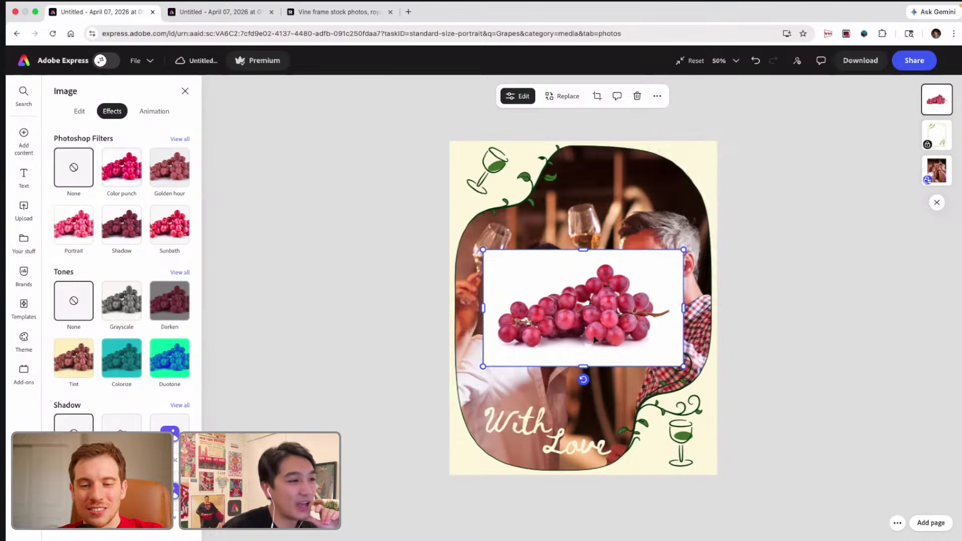
Shift the grapes photo slightly toward the page's lower left and remove its background.
{"action": "left_click_drag", "start_coordinate": [595, 339], "coordinate": [560, 348]}
{"action": "right_click", "coordinate": [562, 340]}
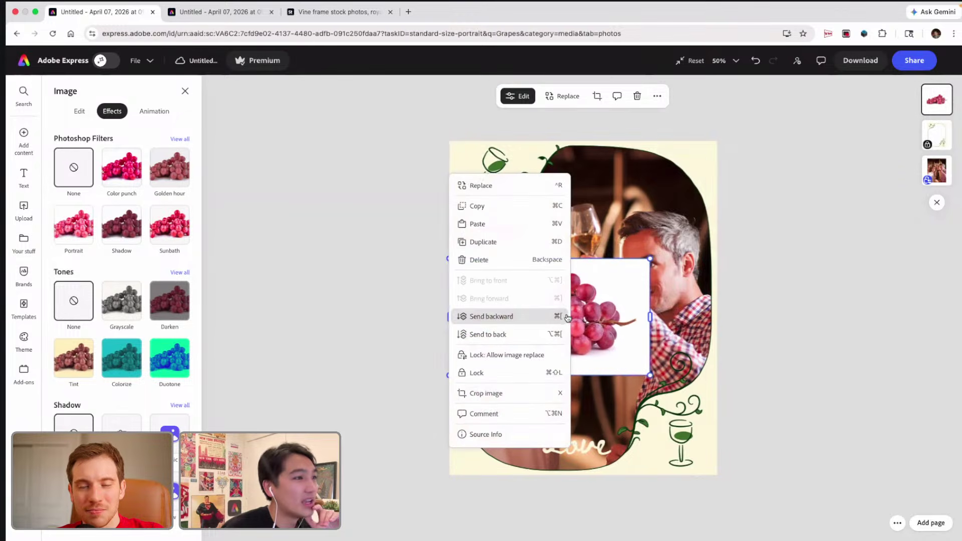
{"action": "left_click", "coordinate": [601, 308]}
{"action": "left_click", "coordinate": [79, 111]}
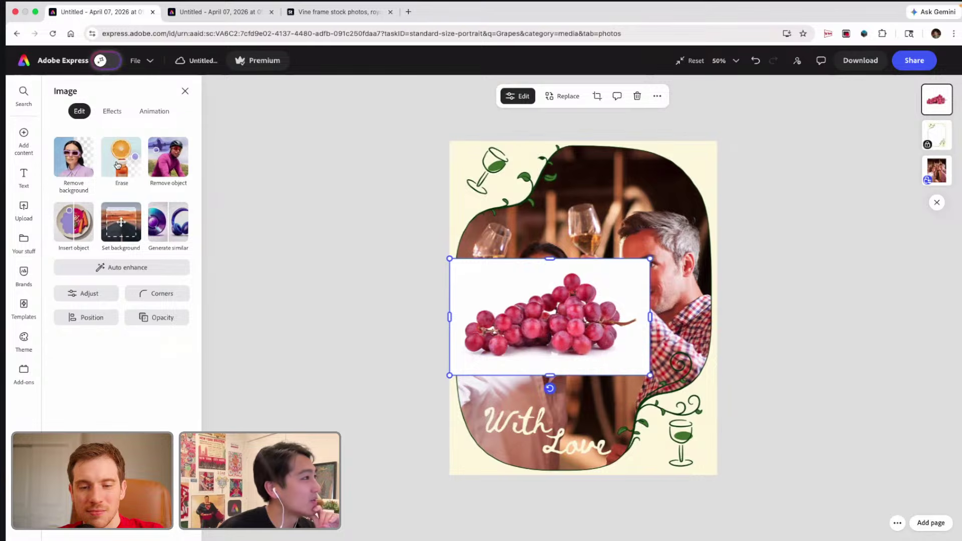
{"action": "left_click", "coordinate": [73, 165]}
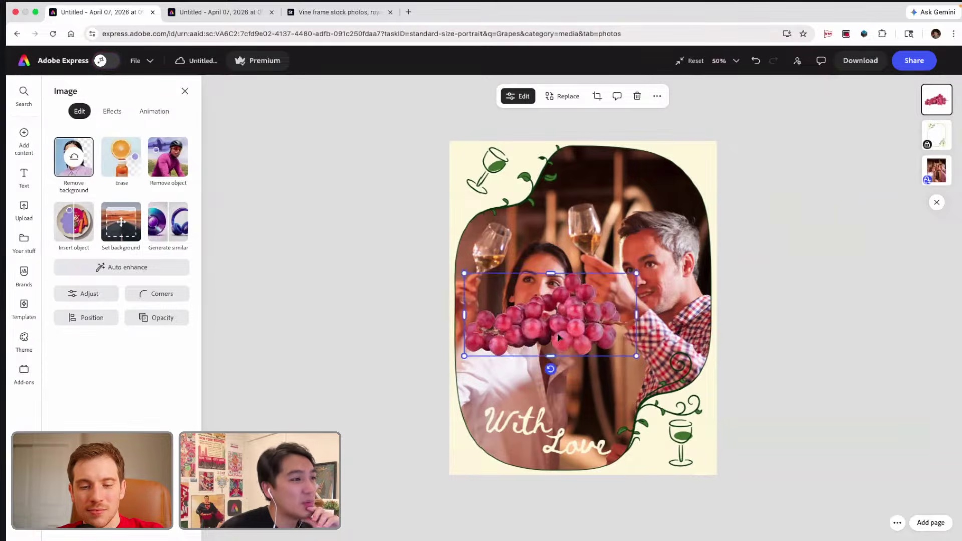
Shrink the grape cutout and place it below the word "With" near the page's lower edge.
{"action": "left_click_drag", "start_coordinate": [620, 282], "coordinate": [541, 446]}
{"action": "right_click", "coordinate": [541, 446]}
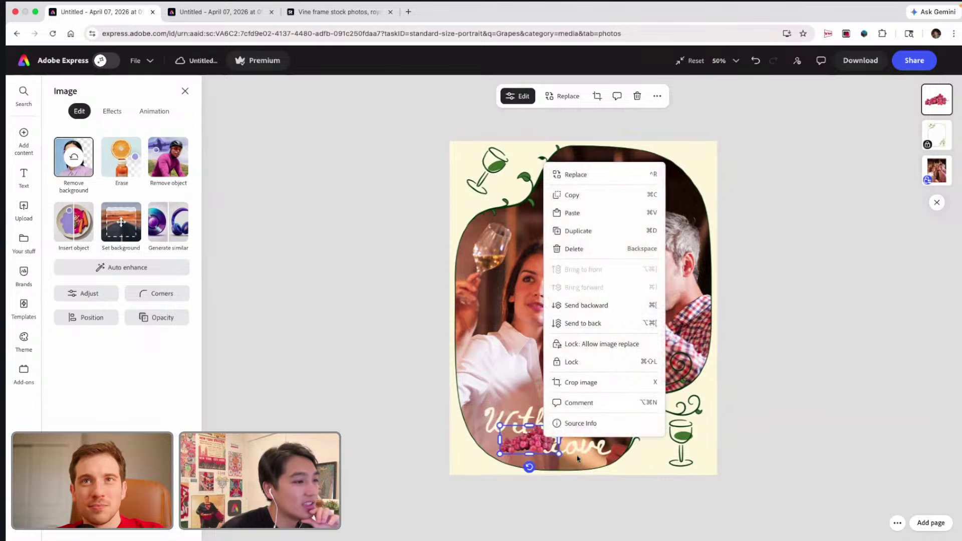
{"action": "key", "text": "Escape"}
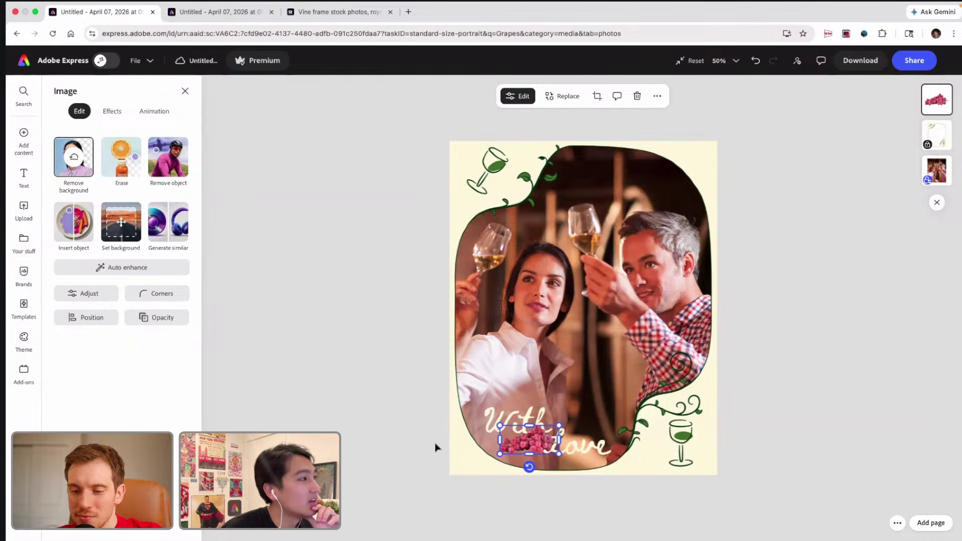
{"action": "left_click", "coordinate": [93, 317]}
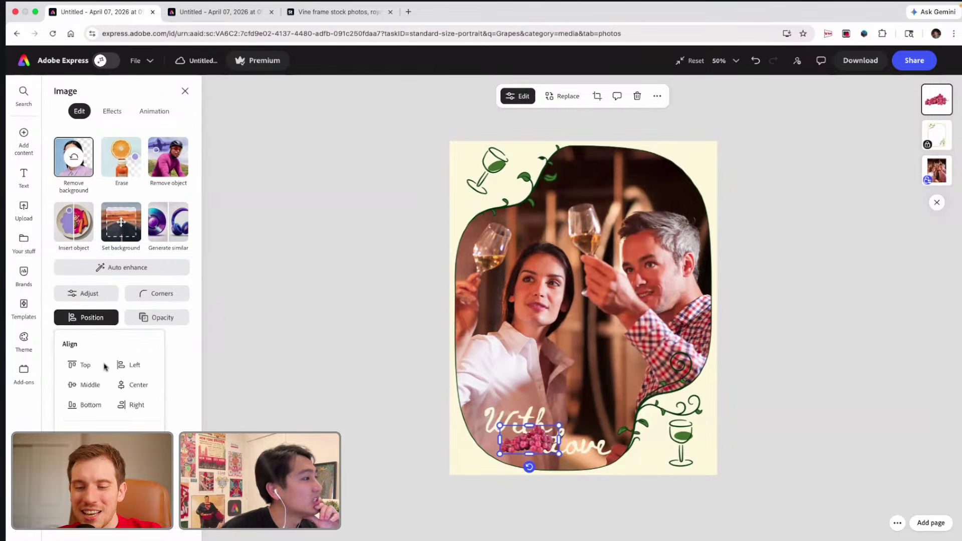
{"action": "mouse_move", "coordinate": [518, 454]}
{"action": "left_mouse_down"}
{"action": "mouse_move", "coordinate": [457, 474]}
{"action": "mouse_move", "coordinate": [525, 453]}
{"action": "mouse_move", "coordinate": [549, 431]}
{"action": "mouse_move", "coordinate": [514, 447]}
{"action": "left_mouse_up"}
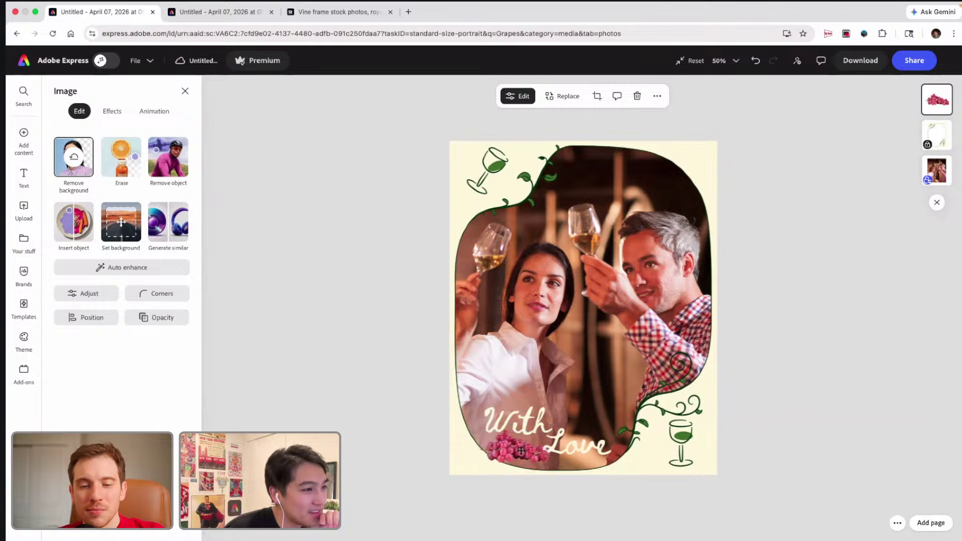
{"action": "left_click", "coordinate": [336, 336]}
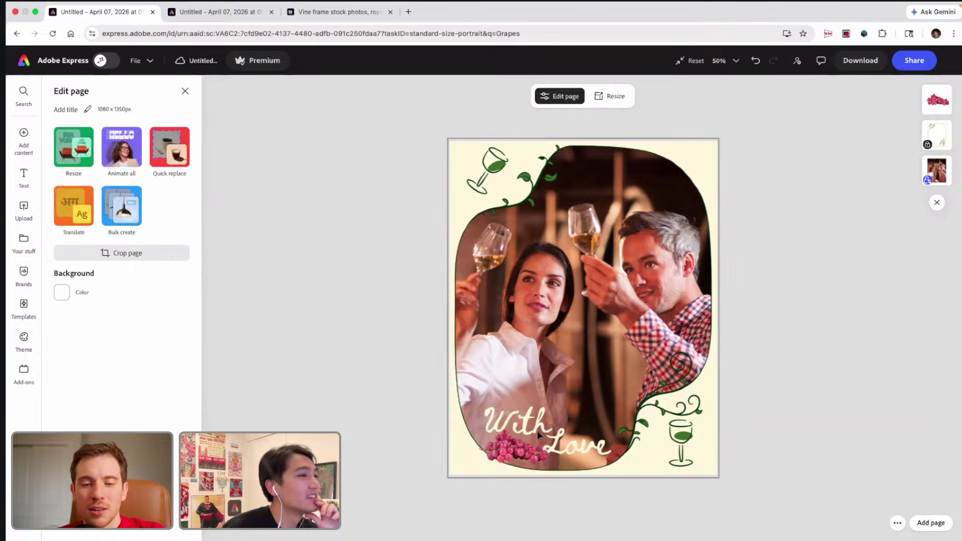
{"action": "left_click", "coordinate": [501, 451]}
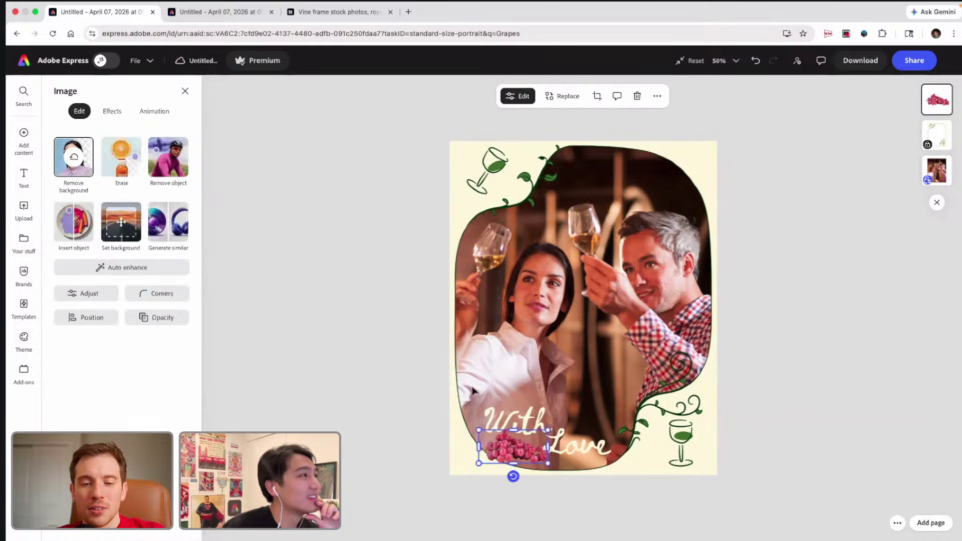
{"action": "left_click", "coordinate": [366, 250]}
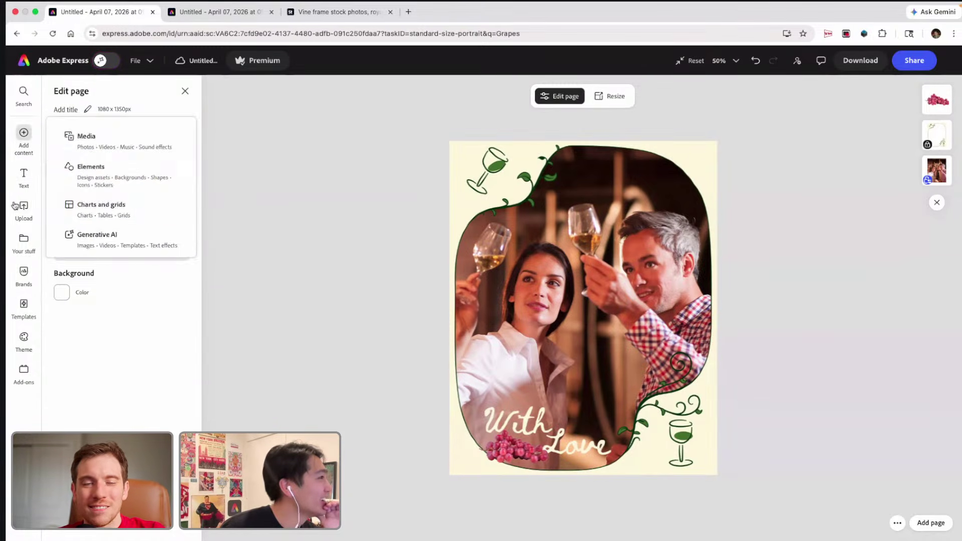
Search the media photos for "Wine house" and add the landscape photo of a farmhouse among vineyards to the page.
{"action": "left_click", "coordinate": [26, 135]}
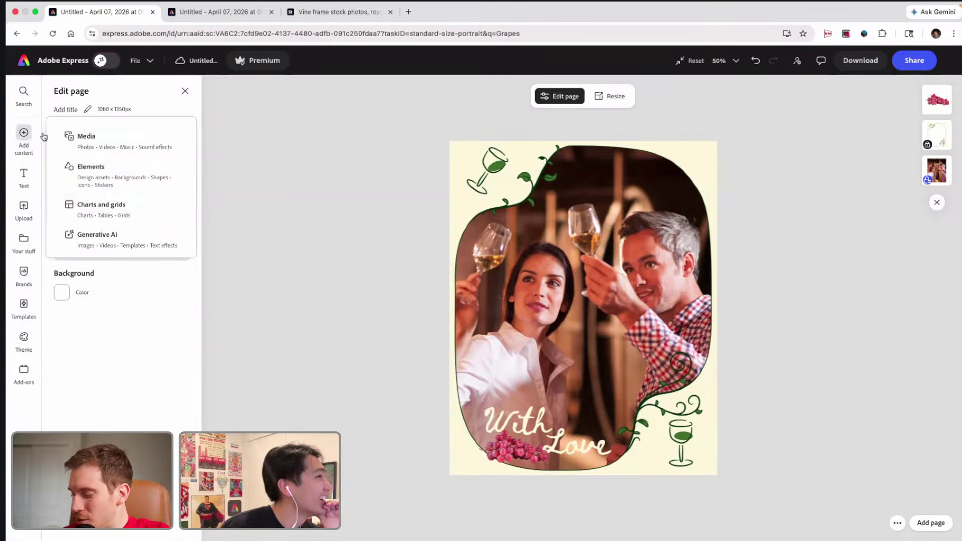
{"action": "left_click", "coordinate": [83, 139]}
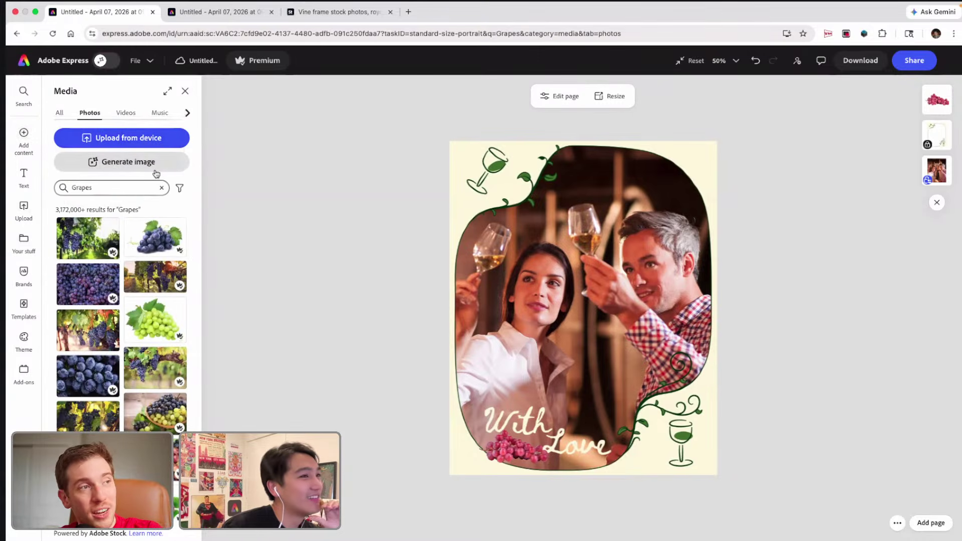
{"action": "left_click", "coordinate": [125, 187]}
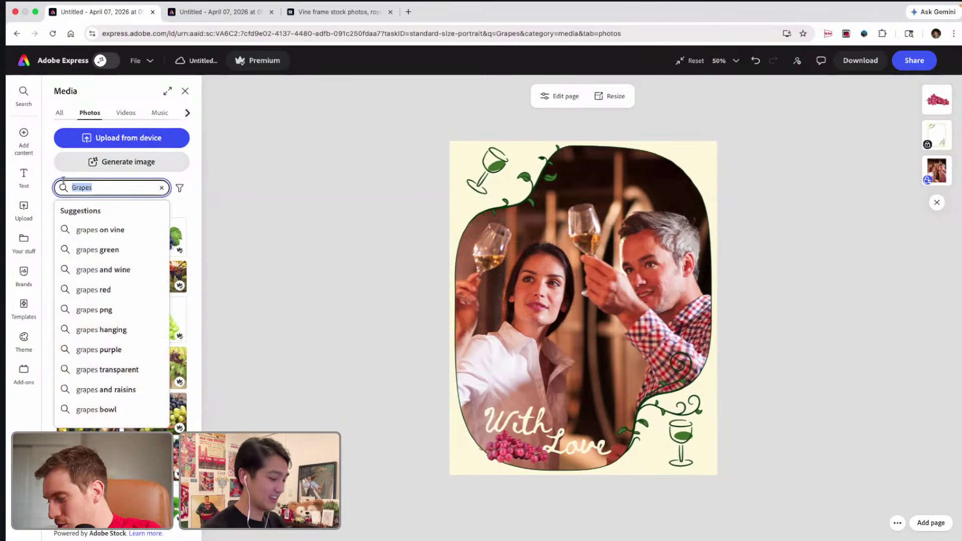
{"action": "type", "text": "Vine house"}
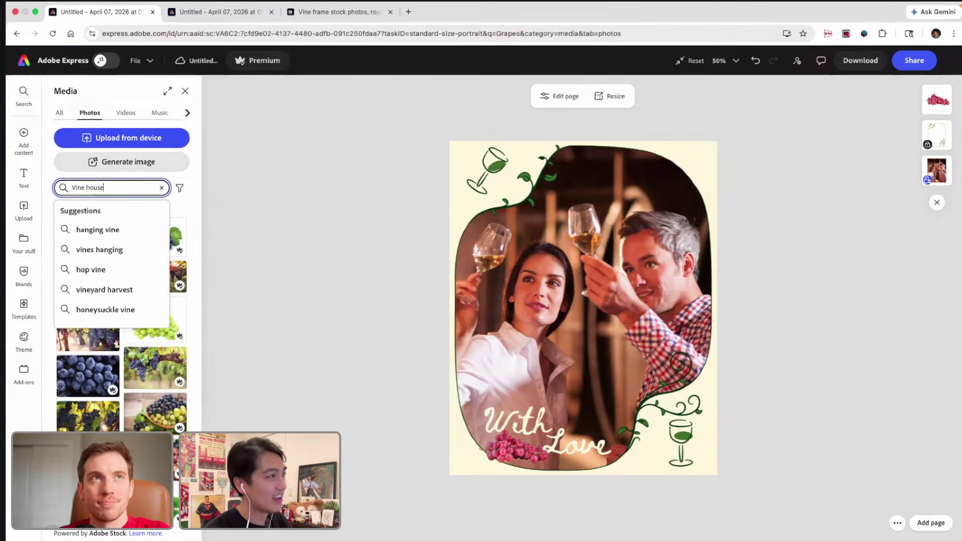
{"action": "key", "text": "BackSpace"}
{"action": "key", "text": "BackSpace"}
{"action": "key", "text": "BackSpace"}
{"action": "key", "text": "BackSpace"}
{"action": "key", "text": "BackSpace"}
{"action": "key", "text": "BackSpace"}
{"action": "key", "text": "BackSpace"}
{"action": "key", "text": "BackSpace"}
{"action": "key", "text": "BackSpace"}
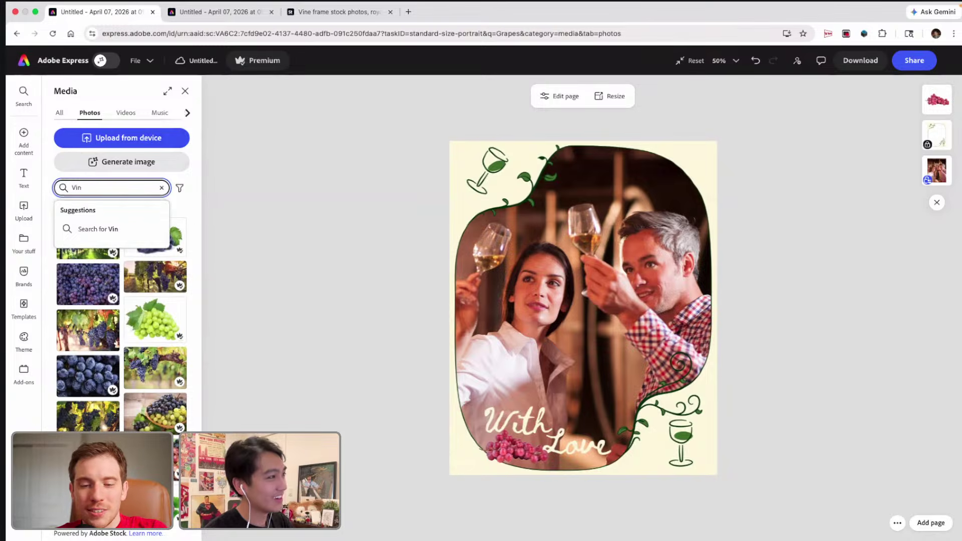
{"action": "type", "text": "Wine house"}
{"action": "key", "text": "Return"}
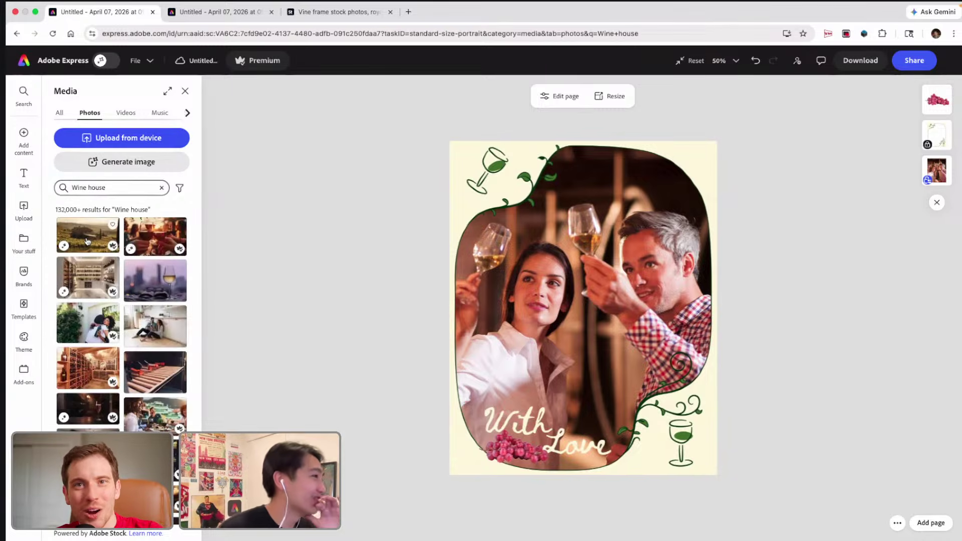
{"action": "left_click", "coordinate": [87, 241]}
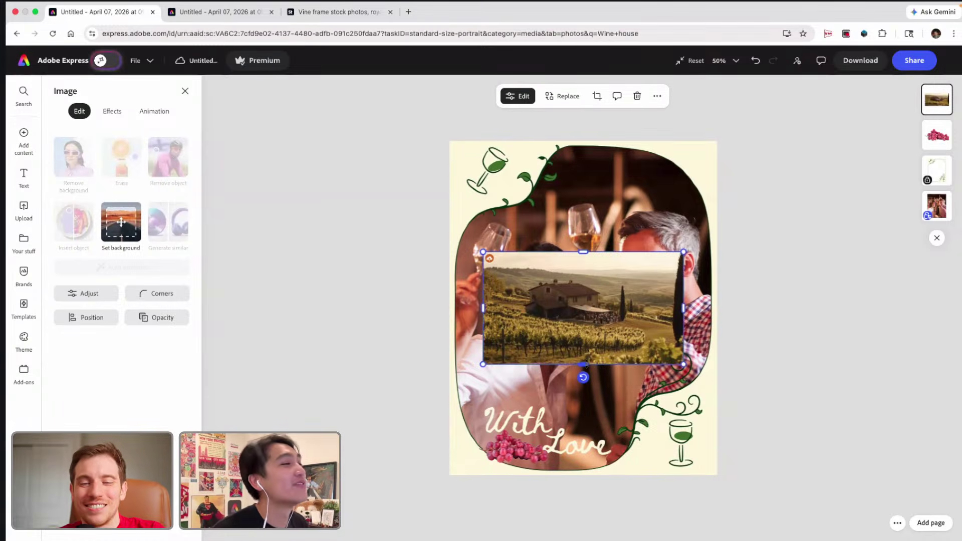
{"action": "left_click_drag", "start_coordinate": [583, 364], "coordinate": [584, 386]}
{"action": "left_click_drag", "start_coordinate": [589, 318], "coordinate": [590, 386]}
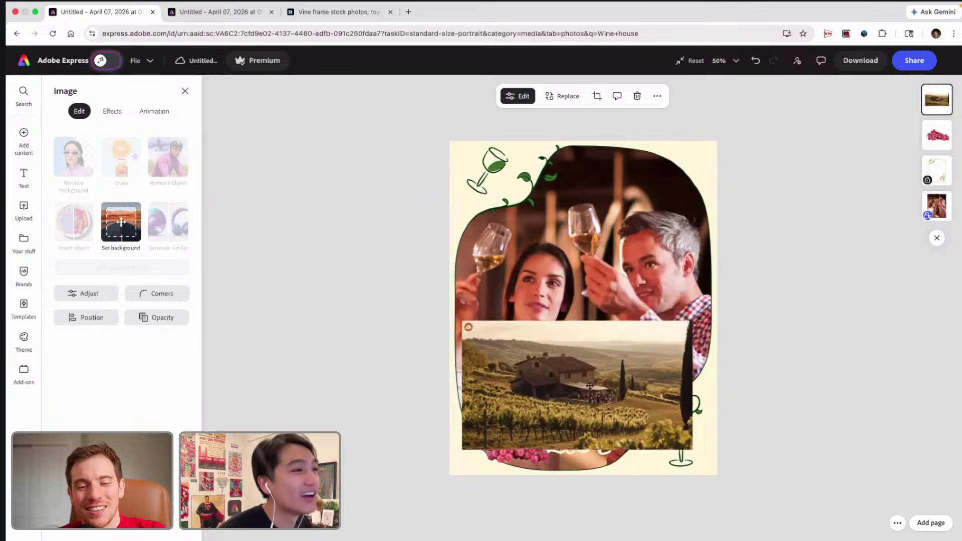
{"action": "key", "text": "super+z"}
{"action": "key", "text": "super+z"}
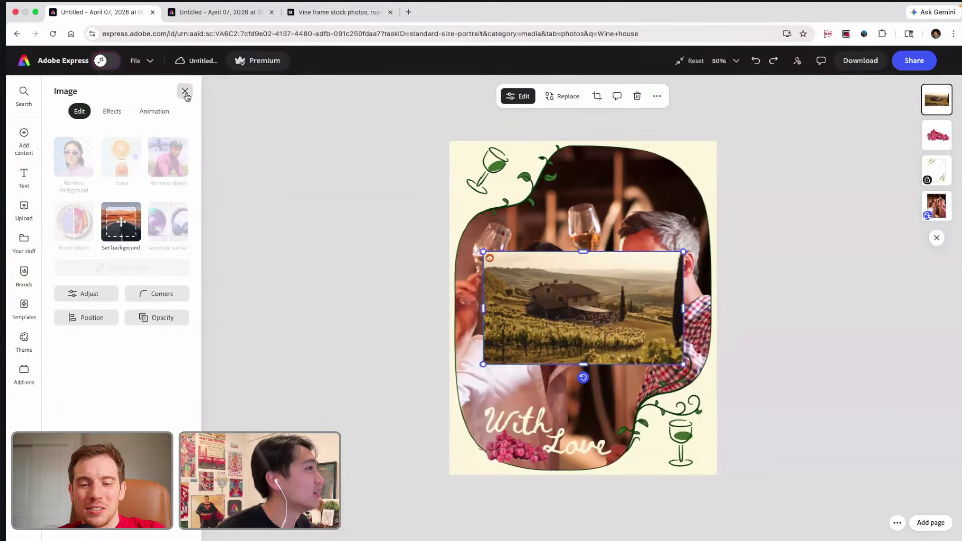
Start a new AI-generated image on the page in Square (1:1) size.
{"action": "left_click", "coordinate": [185, 92]}
{"action": "left_click", "coordinate": [25, 134]}
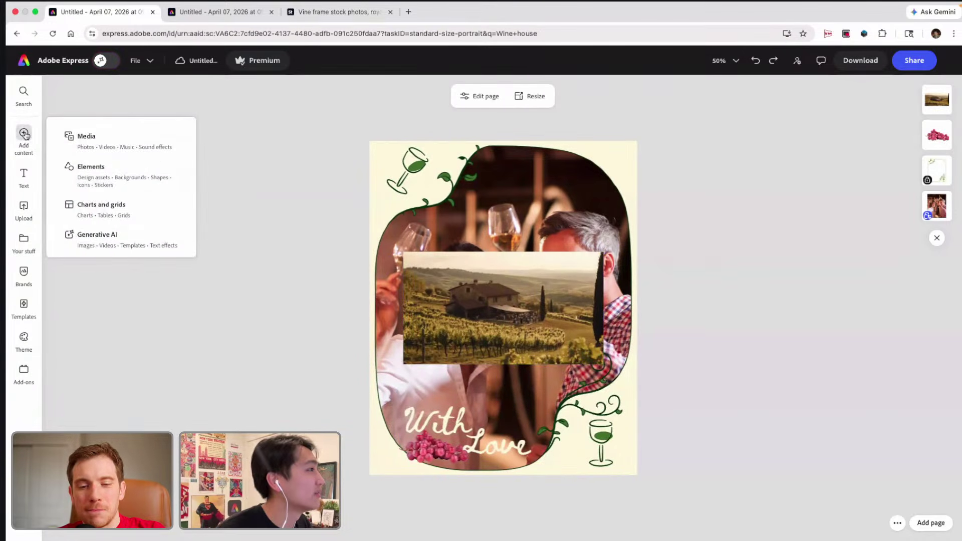
{"action": "left_click", "coordinate": [80, 145]}
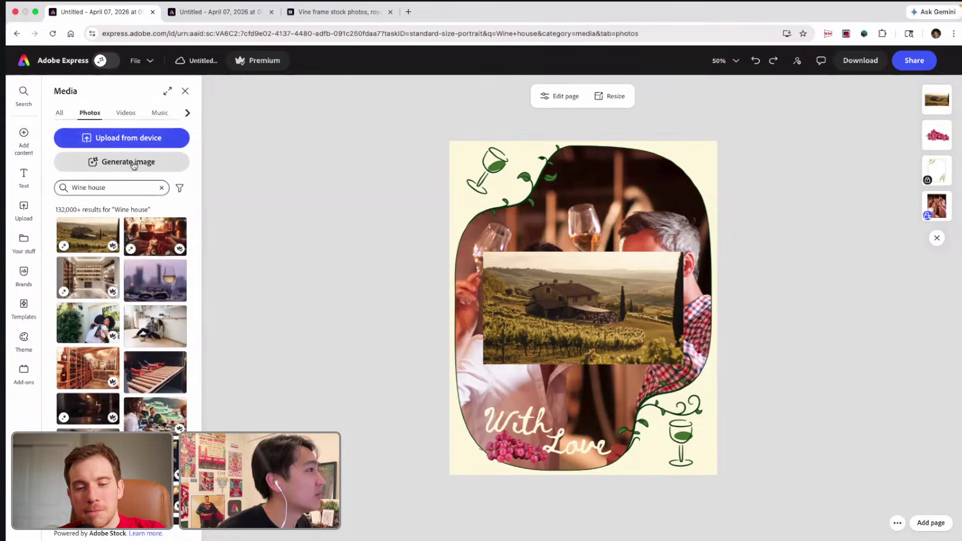
{"action": "left_click", "coordinate": [133, 187]}
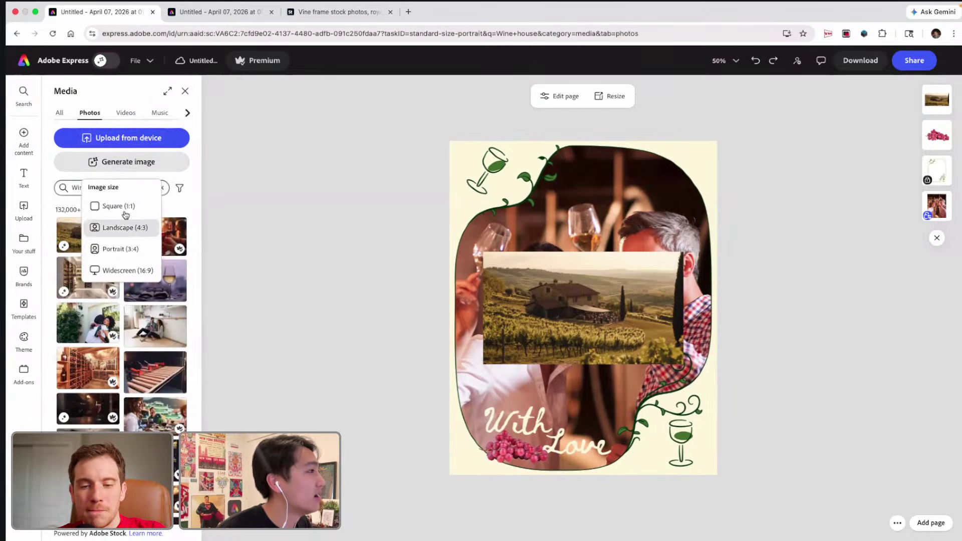
{"action": "left_click", "coordinate": [125, 209]}
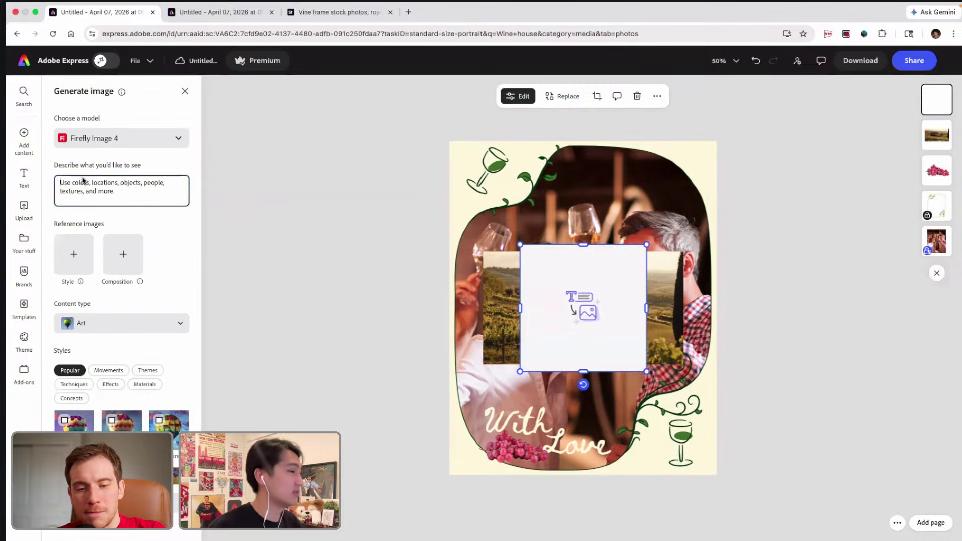
Generate the image from the prompt "Wine house, no background. Drawing Sketch" and choose the second result, the stone house with green vines.
{"action": "type", "text": "Wine hou"}
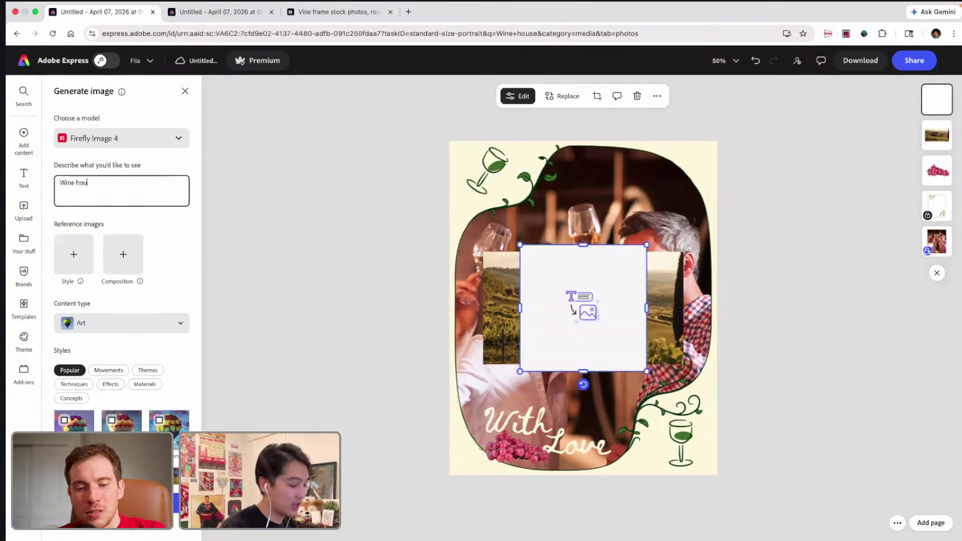
{"action": "type", "text": "se, no bac"}
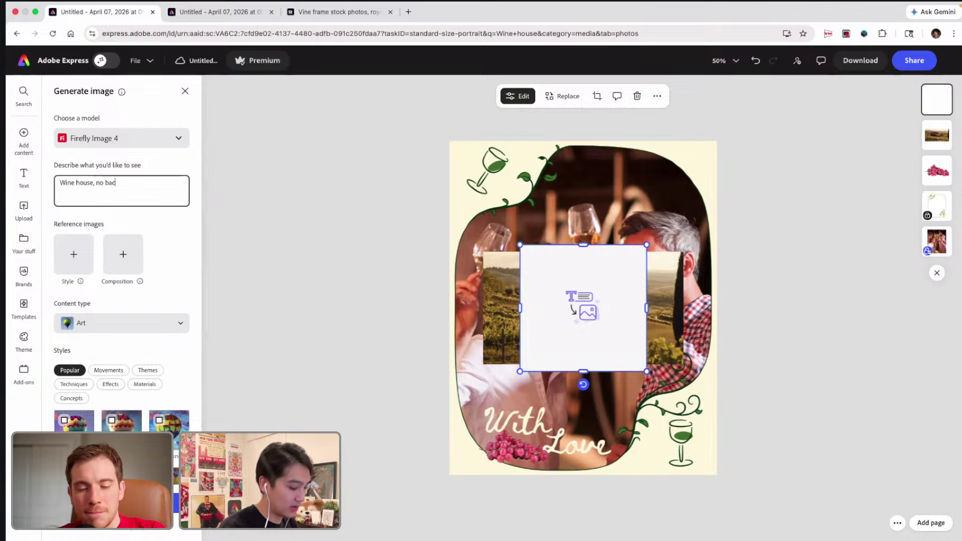
{"action": "type", "text": "kground. Drawing"}
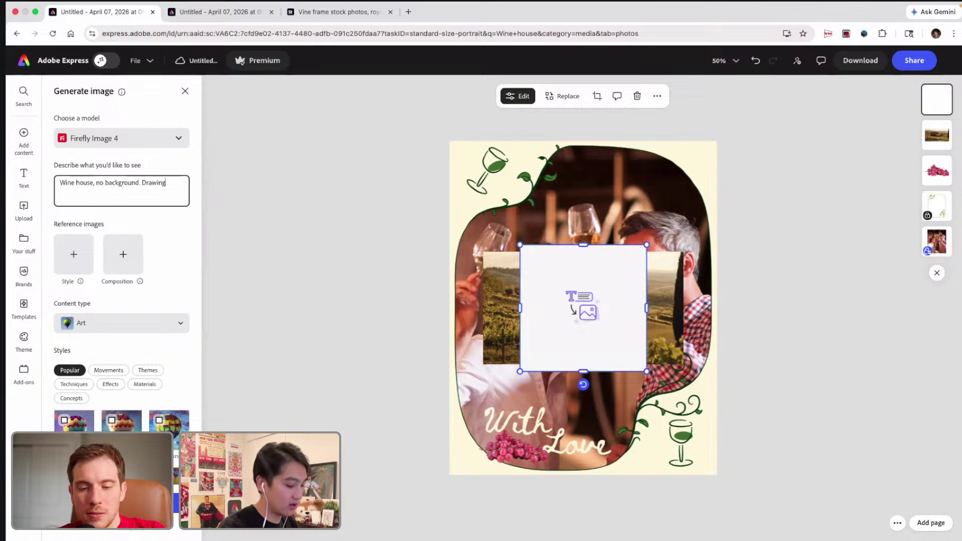
{"action": "type", "text": " Sketch"}
{"action": "key", "text": "Return"}
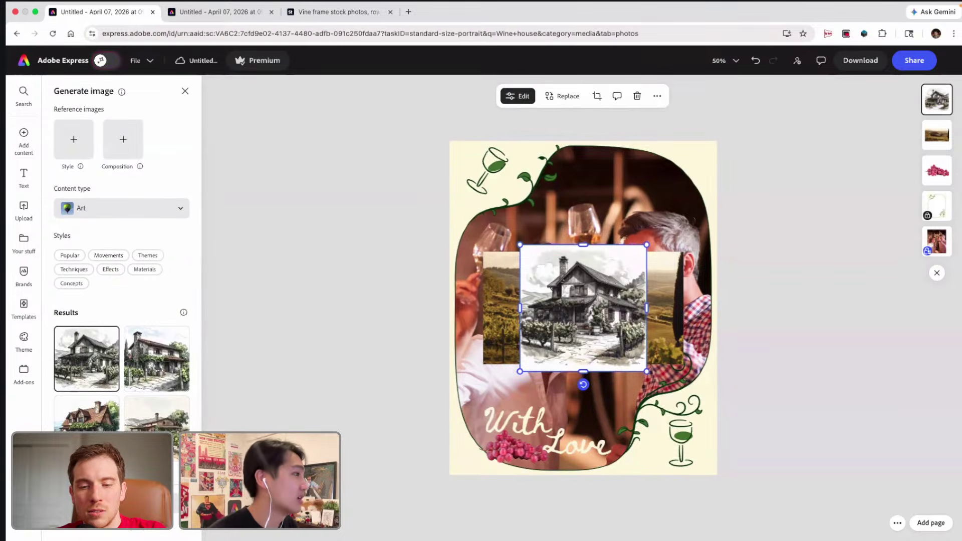
{"action": "left_click", "coordinate": [156, 357]}
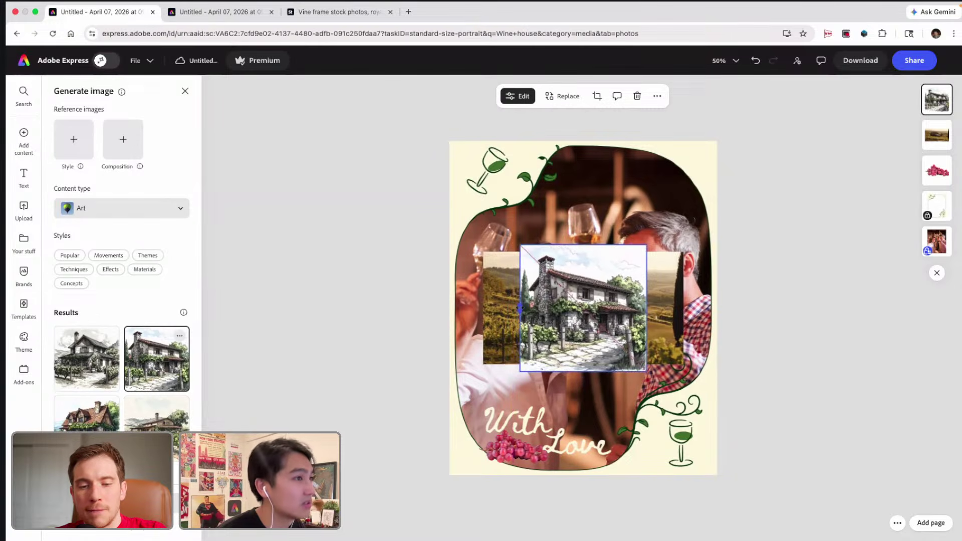
{"action": "left_click", "coordinate": [185, 90]}
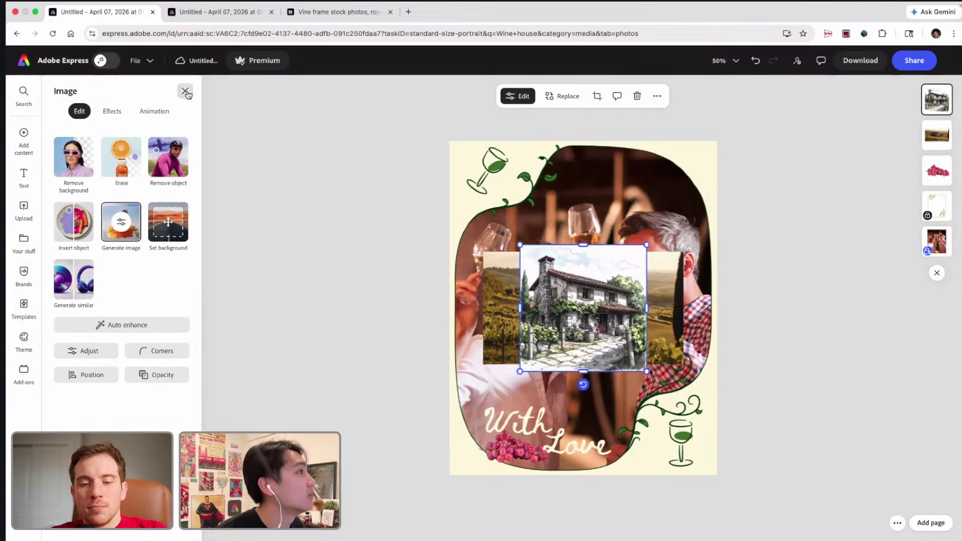
Remove the background from the generated house sketch and delete the farmhouse landscape photo from the page.
{"action": "left_click", "coordinate": [74, 169]}
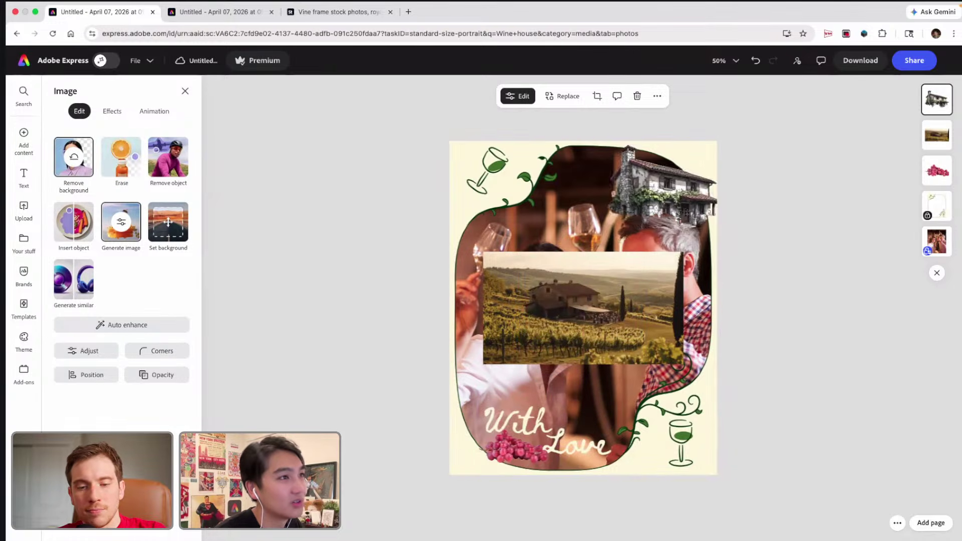
{"action": "key", "text": "Delete"}
Place the house cutout beneath the vine frame layer and fit it, slightly smaller, into the frame's curve above the lower-right wine glass.
{"action": "left_click_drag", "start_coordinate": [646, 227], "coordinate": [506, 453]}
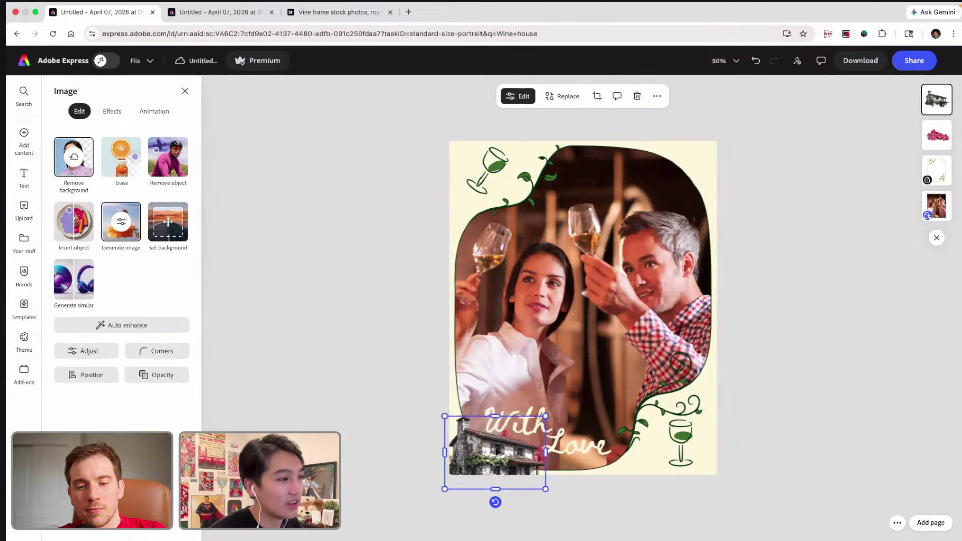
{"action": "left_click_drag", "start_coordinate": [937, 100], "coordinate": [937, 171]}
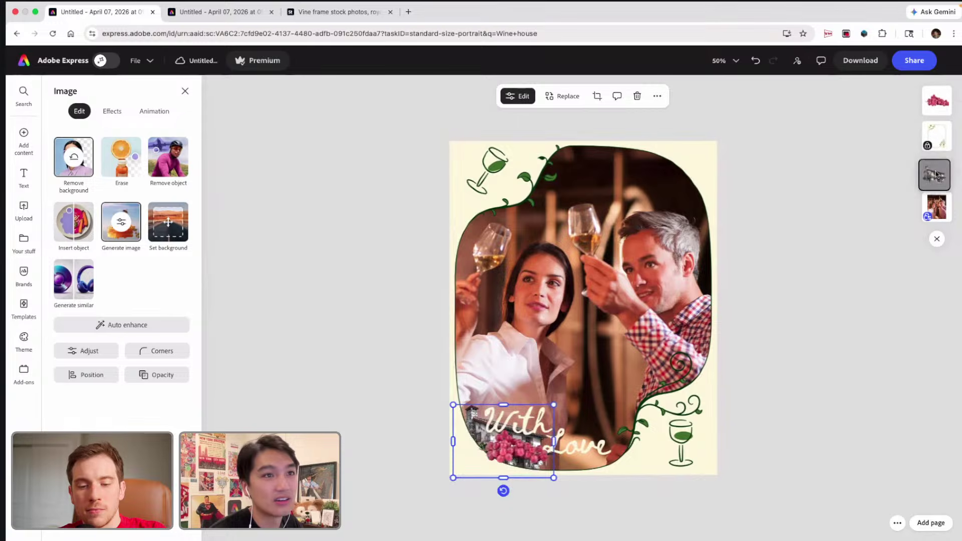
{"action": "left_click_drag", "start_coordinate": [474, 424], "coordinate": [655, 291]}
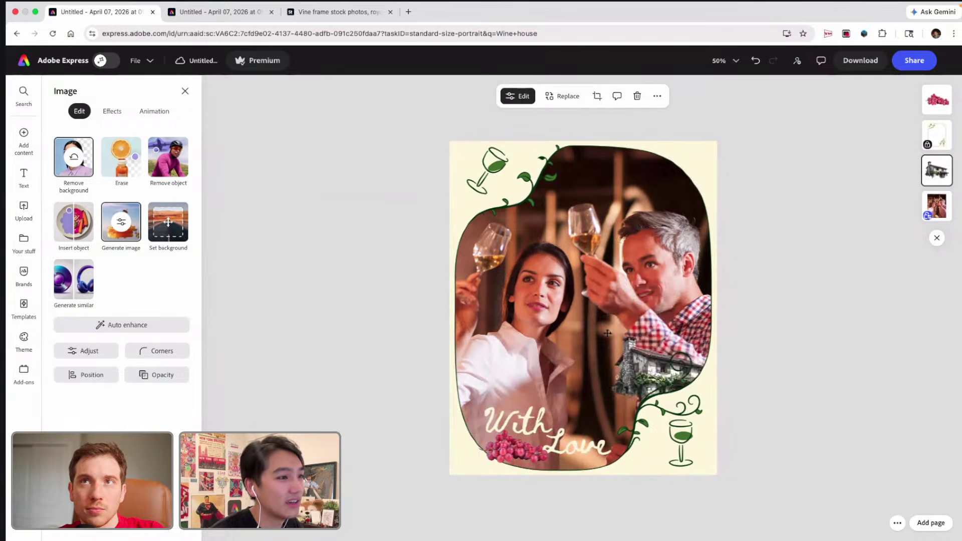
{"action": "left_click", "coordinate": [102, 374]}
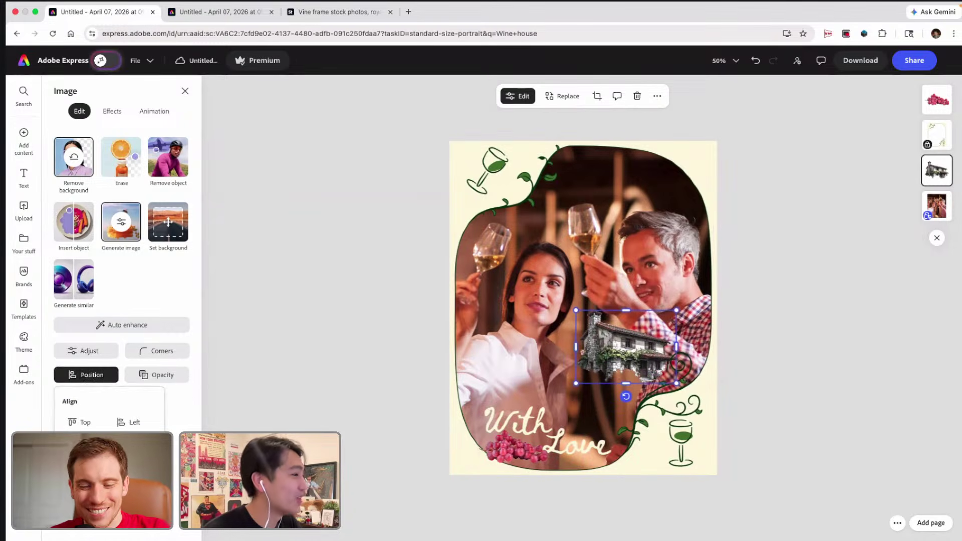
{"action": "left_click", "coordinate": [129, 460]}
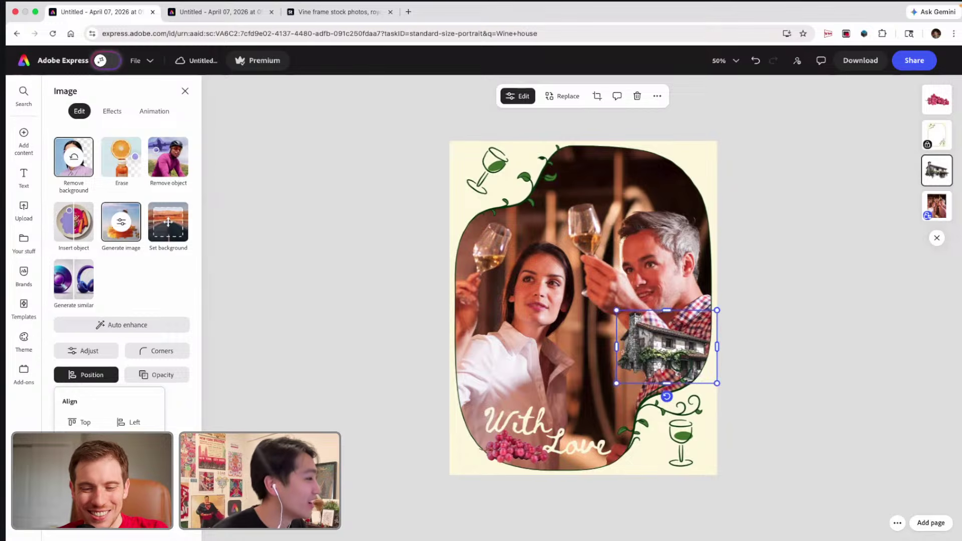
{"action": "left_click_drag", "start_coordinate": [686, 321], "coordinate": [663, 368]}
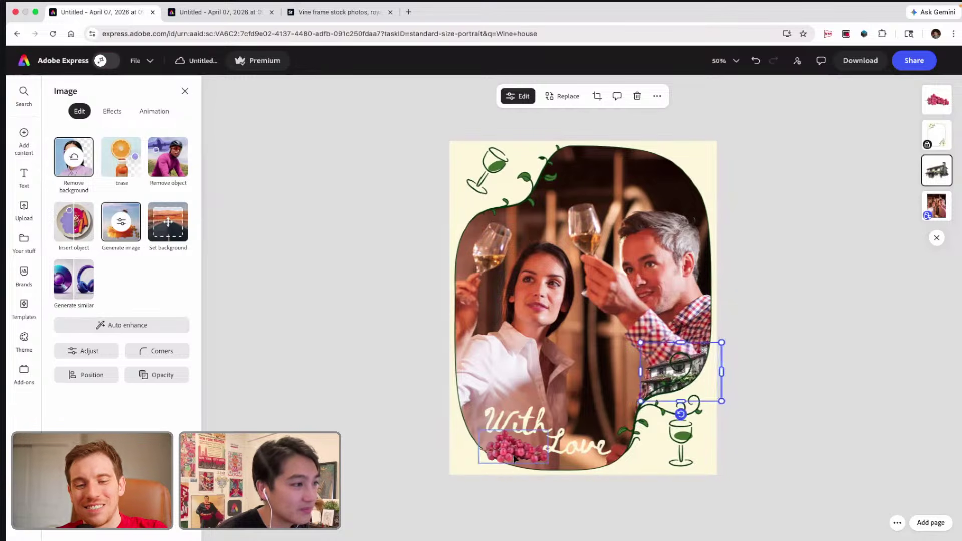
Tilt the grape cutout slightly clockwise, and lock it together with the house cutout.
{"action": "left_click", "coordinate": [522, 454]}
{"action": "left_click_drag", "start_coordinate": [516, 477], "coordinate": [508, 476]}
{"action": "left_click", "coordinate": [942, 171], "text": "shift"}
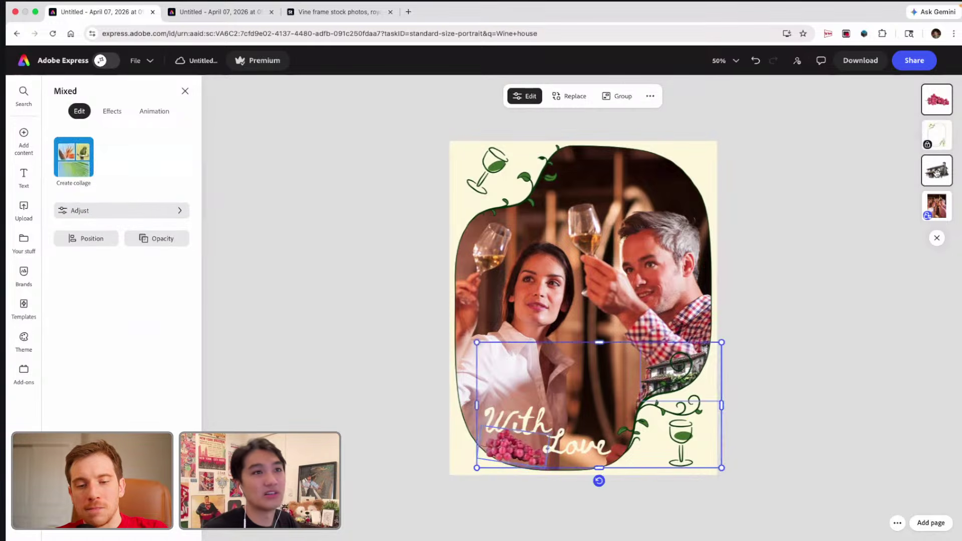
{"action": "right_click", "coordinate": [652, 373]}
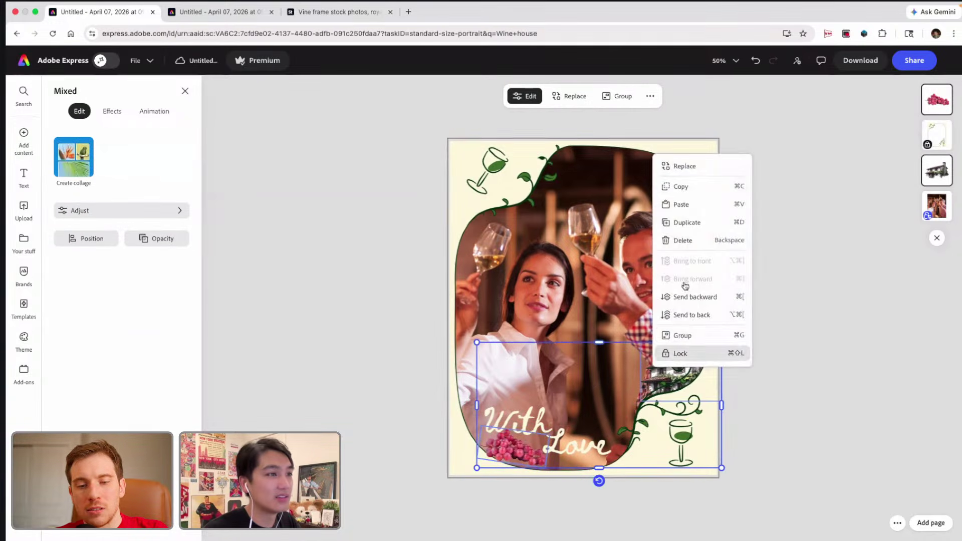
{"action": "left_click", "coordinate": [685, 355]}
{"action": "left_click", "coordinate": [763, 362]}
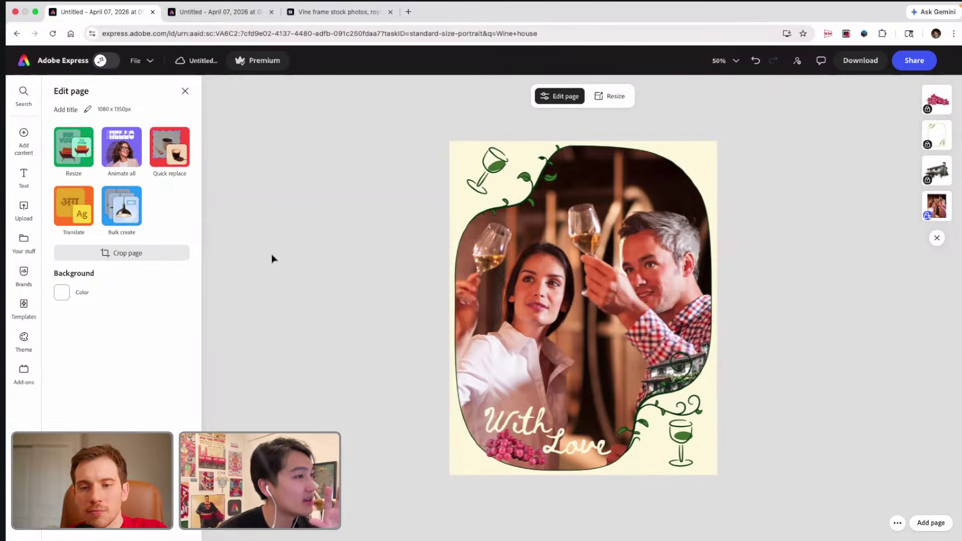
Switch to the Frame.ai document in Illustrator and review the 1080x1350 Instagram Post artboard.
{"action": "key", "text": "ctrl+Left"}
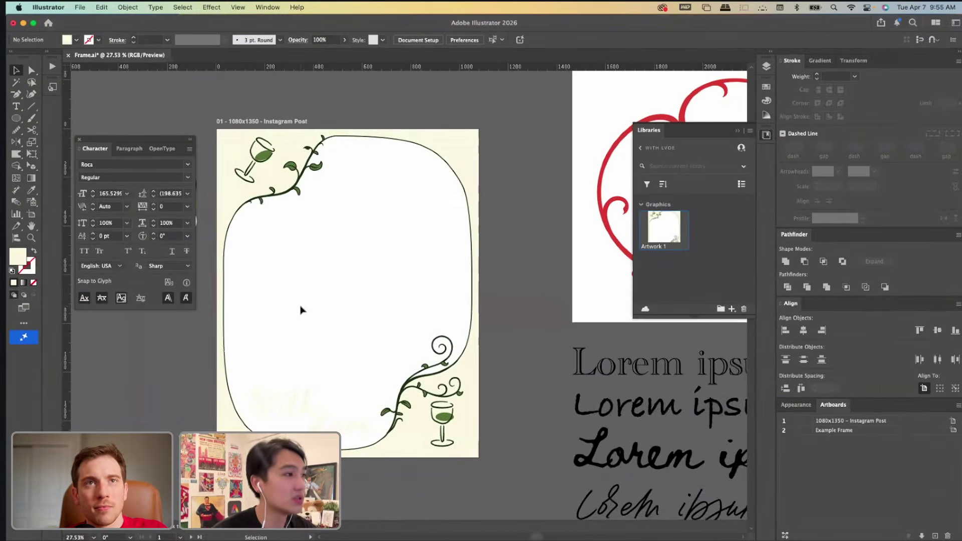
{"action": "scroll", "coordinate": [300, 310], "scroll_direction": "left", "scroll_amount": 3}
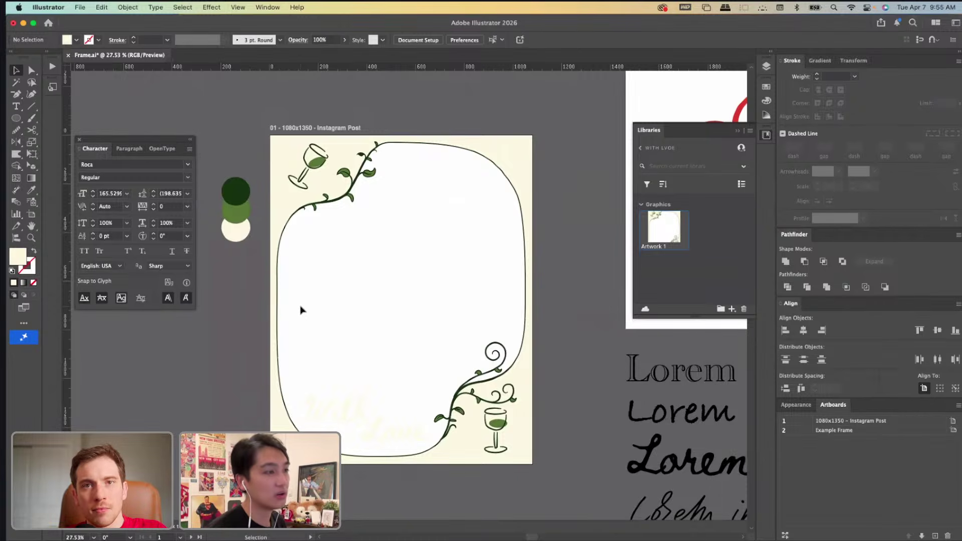
{"action": "scroll", "coordinate": [301, 310], "scroll_direction": "right", "scroll_amount": 3}
{"action": "scroll", "coordinate": [301, 310], "scroll_direction": "down", "scroll_amount": 1}
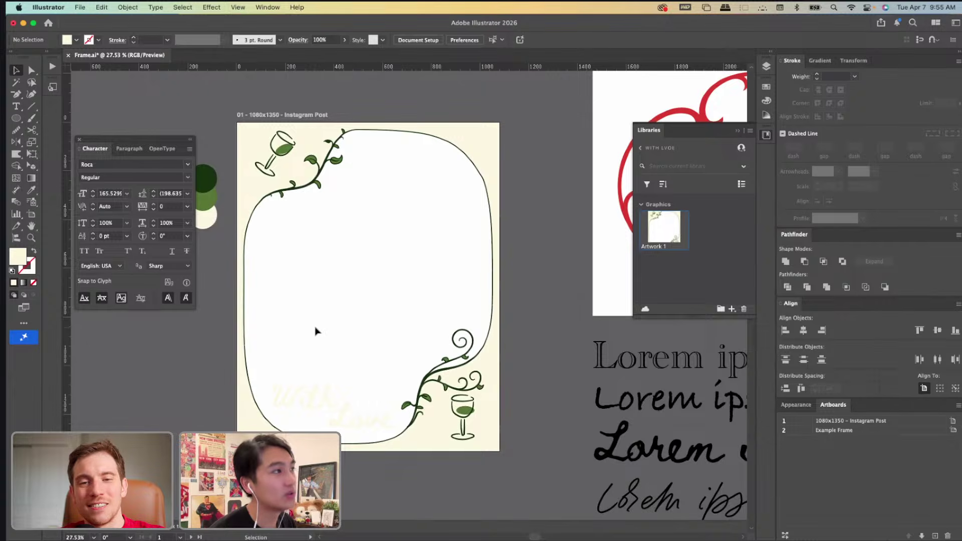
{"action": "key", "text": "n"}
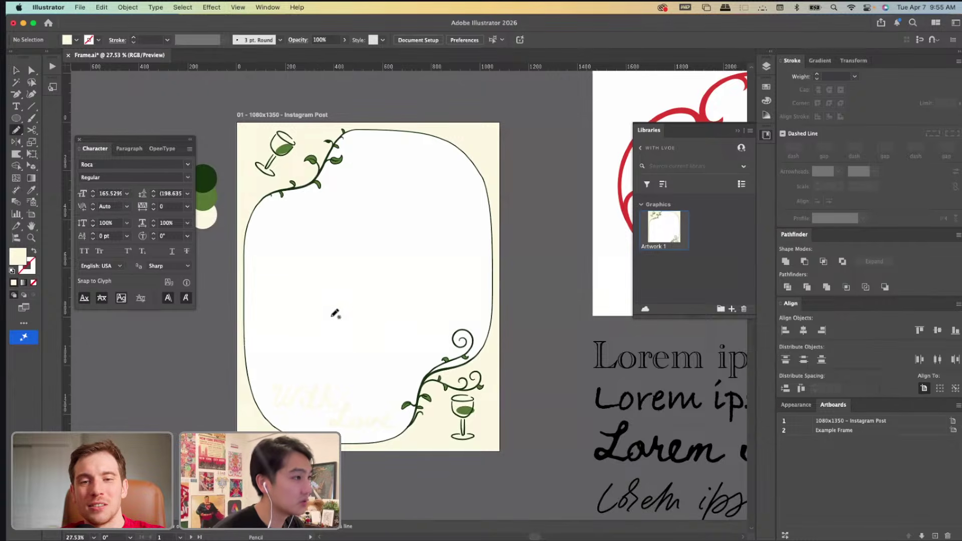
{"action": "mouse_move", "coordinate": [335, 313]}
{"action": "left_mouse_down"}
{"action": "mouse_move", "coordinate": [389, 299]}
{"action": "mouse_move", "coordinate": [320, 248]}
{"action": "mouse_move", "coordinate": [343, 281]}
{"action": "left_mouse_up"}
{"action": "key", "text": "super+z"}
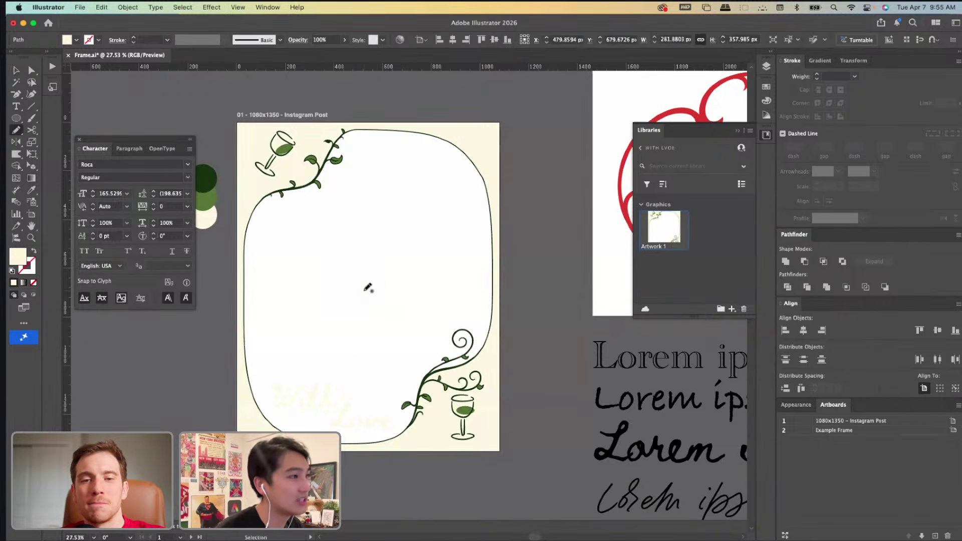
{"action": "key", "text": "v"}
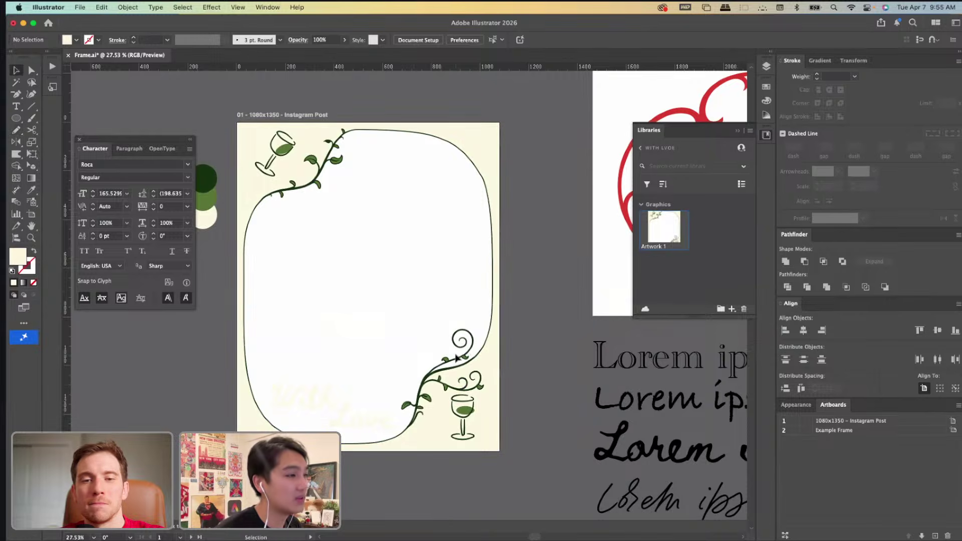
Examine the "With Love" lettering and vine details, the Lorem ipsum font samples and the red Example Frame artboard.
{"action": "scroll", "coordinate": [458, 355], "scroll_direction": "up", "scroll_amount": 2}
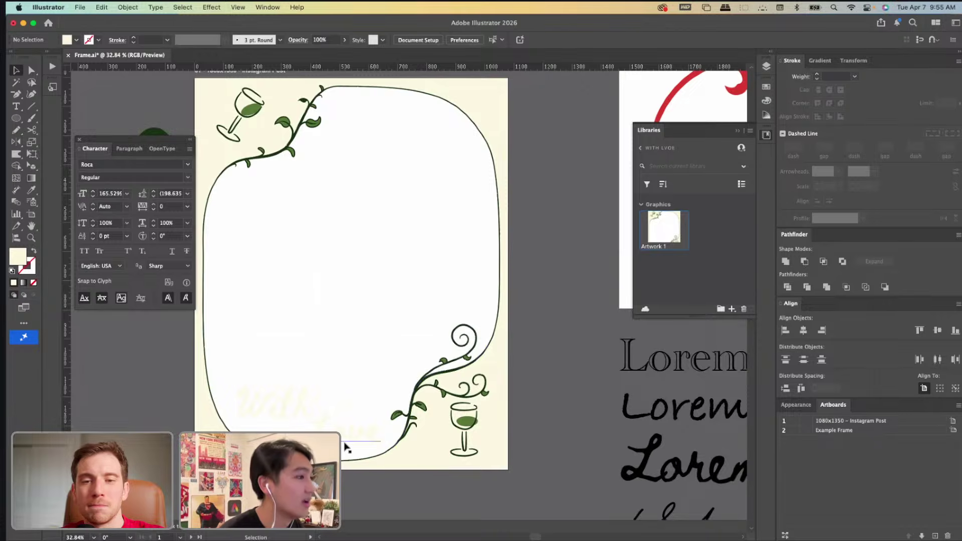
{"action": "scroll", "coordinate": [346, 447], "scroll_direction": "right", "scroll_amount": 10}
{"action": "scroll", "coordinate": [346, 447], "scroll_direction": "down", "scroll_amount": 1}
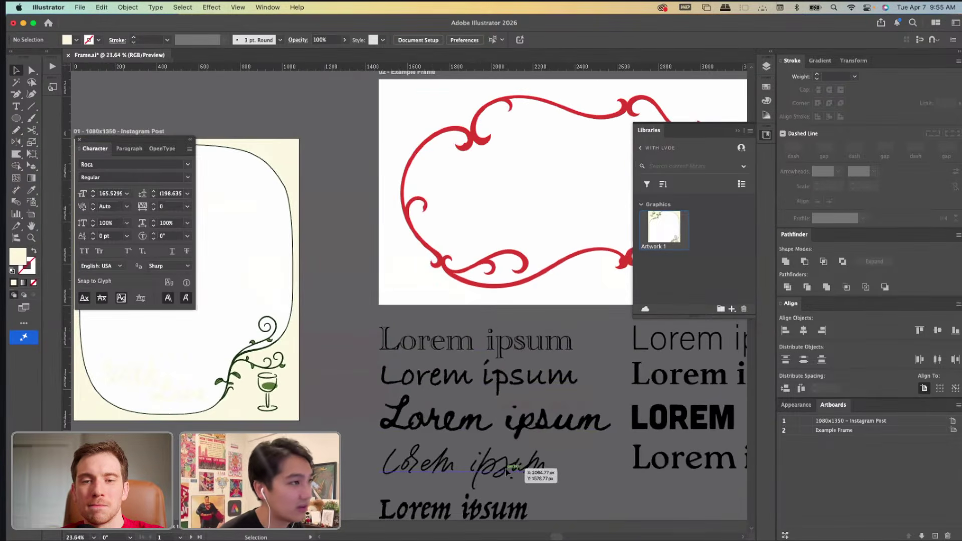
{"action": "scroll", "coordinate": [537, 469], "scroll_direction": "left", "scroll_amount": 8}
{"action": "scroll", "coordinate": [255, 390], "scroll_direction": "up", "scroll_amount": 3}
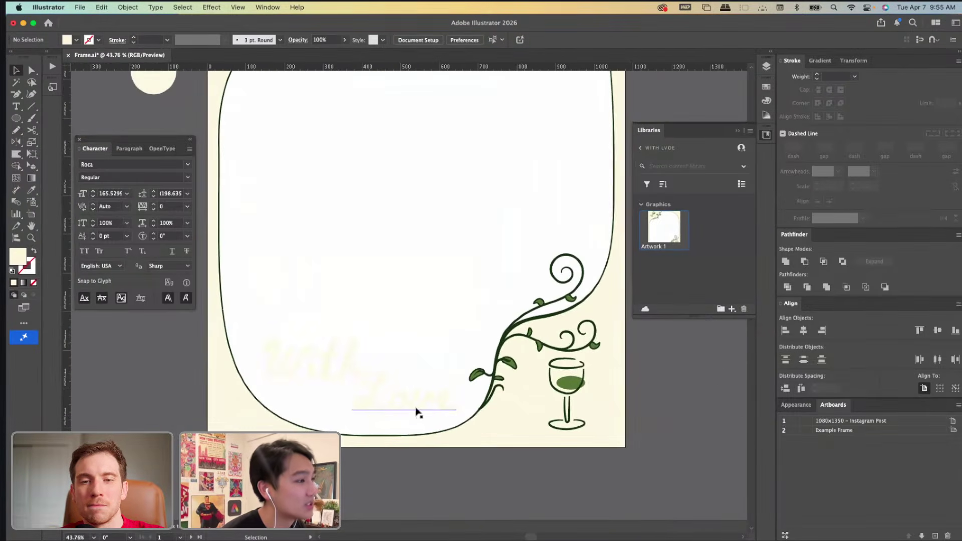
{"action": "scroll", "coordinate": [393, 410], "scroll_direction": "down", "scroll_amount": 4}
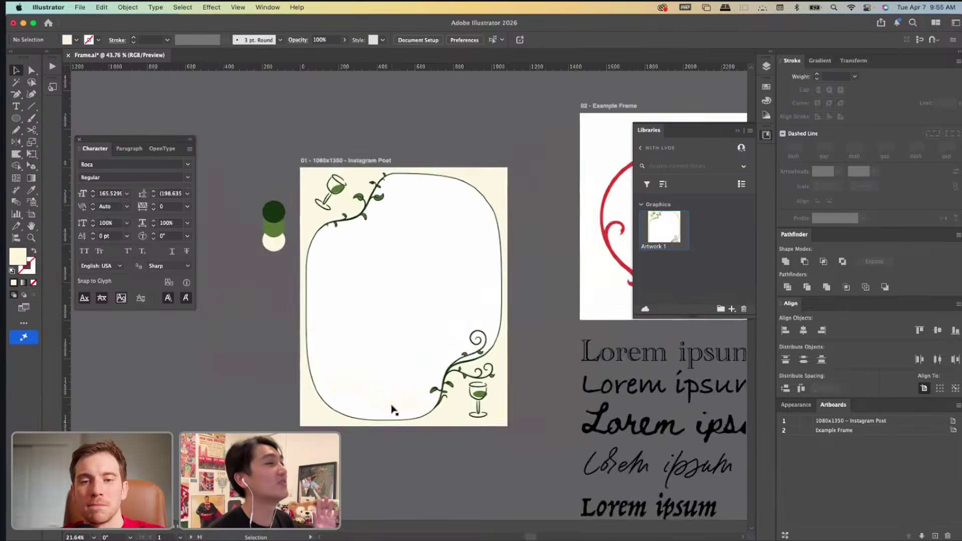
{"action": "scroll", "coordinate": [393, 410], "scroll_direction": "right", "scroll_amount": 10}
{"action": "scroll", "coordinate": [393, 410], "scroll_direction": "right", "scroll_amount": 10}
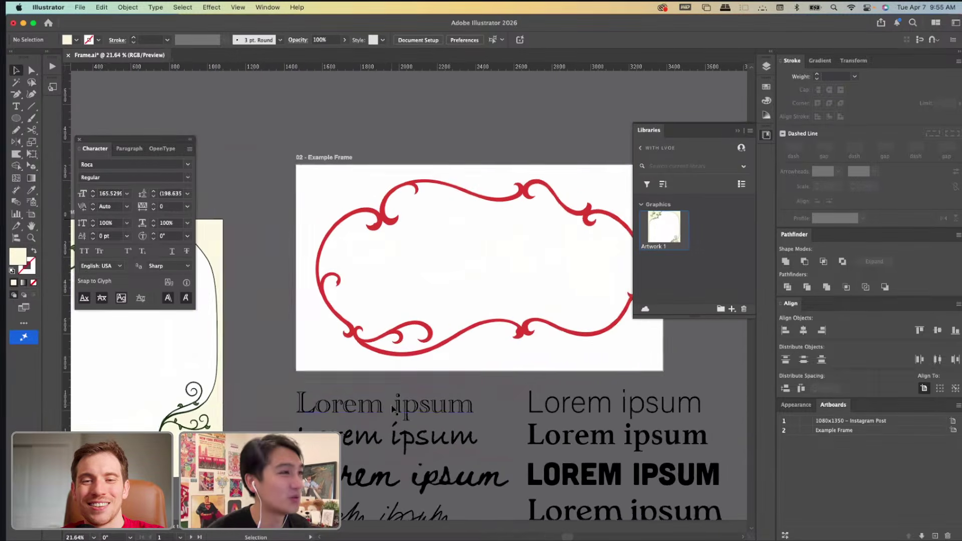
{"action": "scroll", "coordinate": [488, 295], "scroll_direction": "up", "scroll_amount": 2}
{"action": "scroll", "coordinate": [489, 295], "scroll_direction": "up", "scroll_amount": 1}
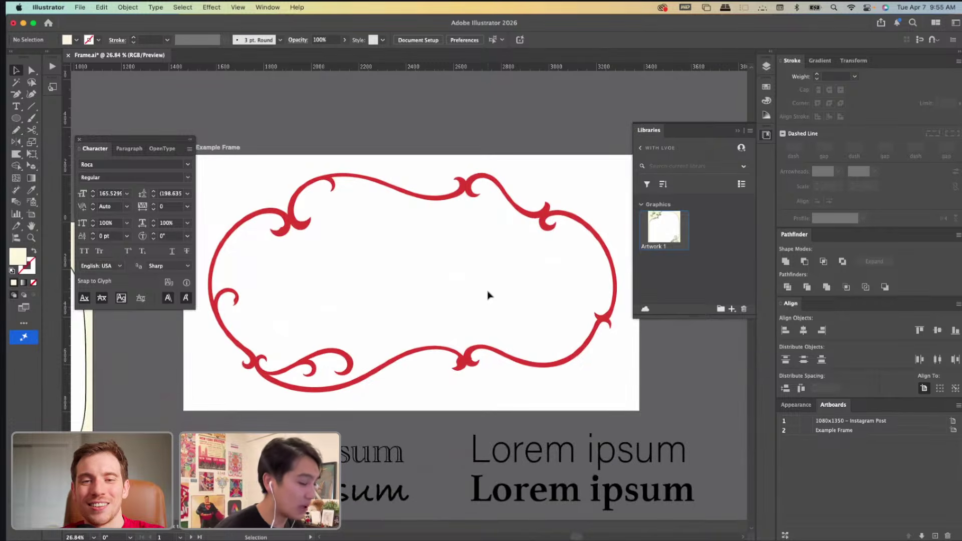
{"action": "key", "text": "super+y"}
{"action": "key", "text": "super+y"}
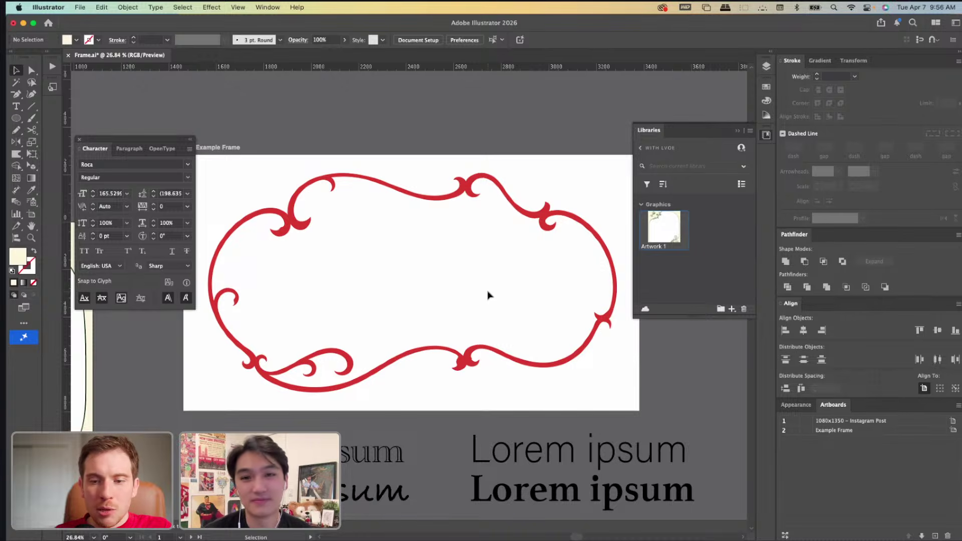
Look through the illustrator's Instagram profile and posts in the browser window, and return to the Illustrator document.
{"action": "left_click_drag", "start_coordinate": [501, 540], "coordinate": [571, 24]}
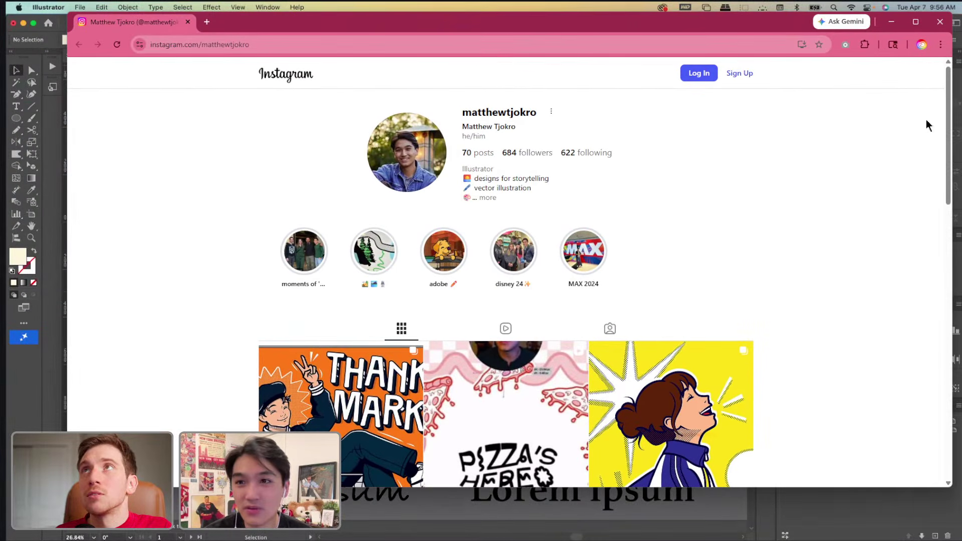
{"action": "left_click", "coordinate": [915, 21]}
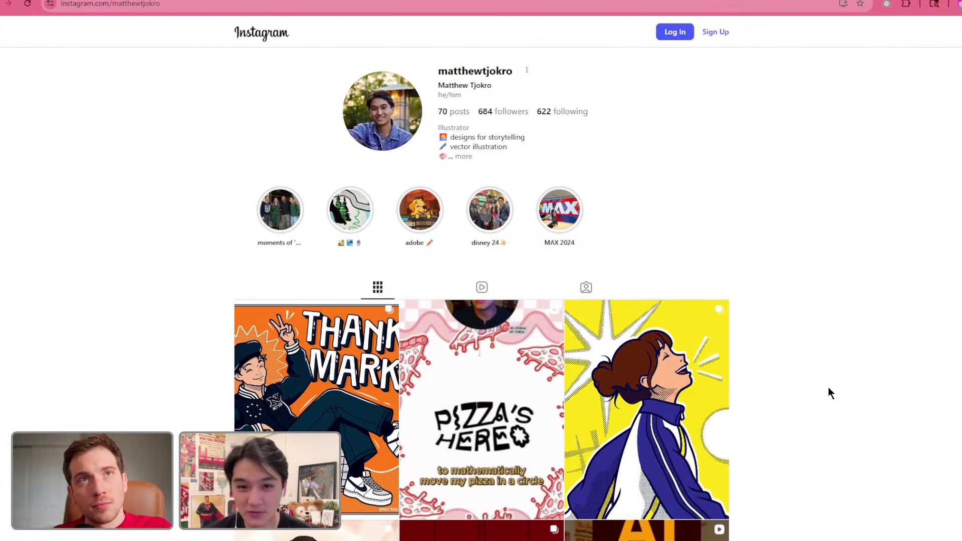
{"action": "scroll", "coordinate": [828, 388], "scroll_direction": "down", "scroll_amount": 5}
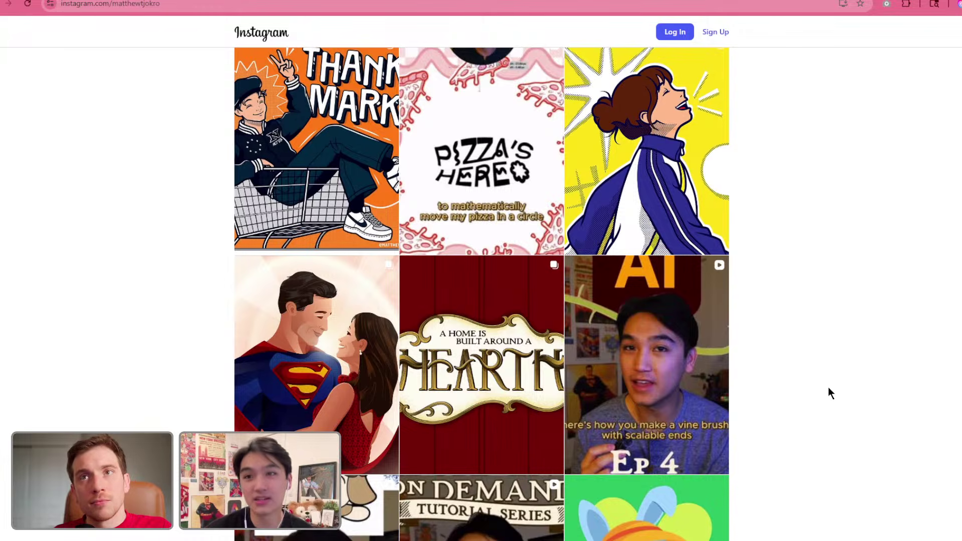
{"action": "scroll", "coordinate": [828, 389], "scroll_direction": "down", "scroll_amount": 2}
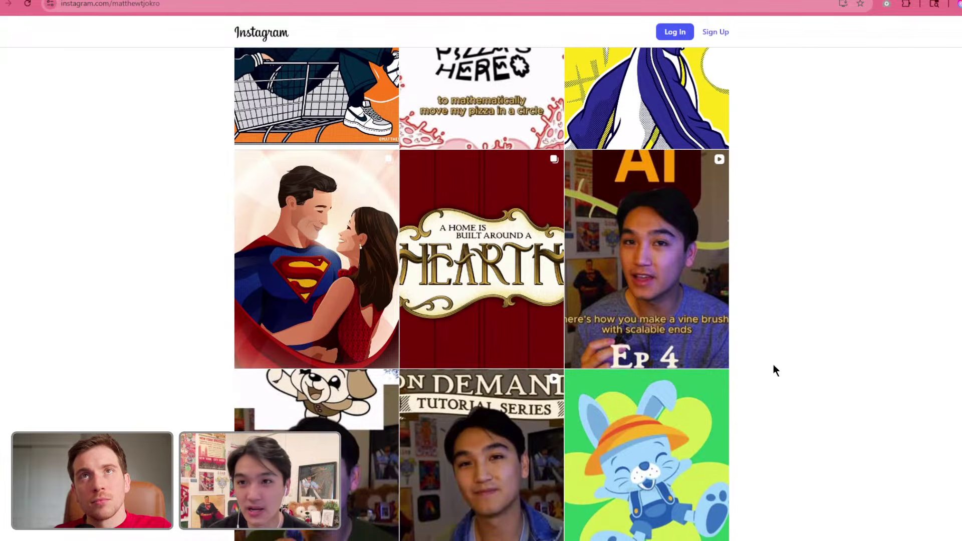
{"action": "scroll", "coordinate": [773, 365], "scroll_direction": "up", "scroll_amount": 3}
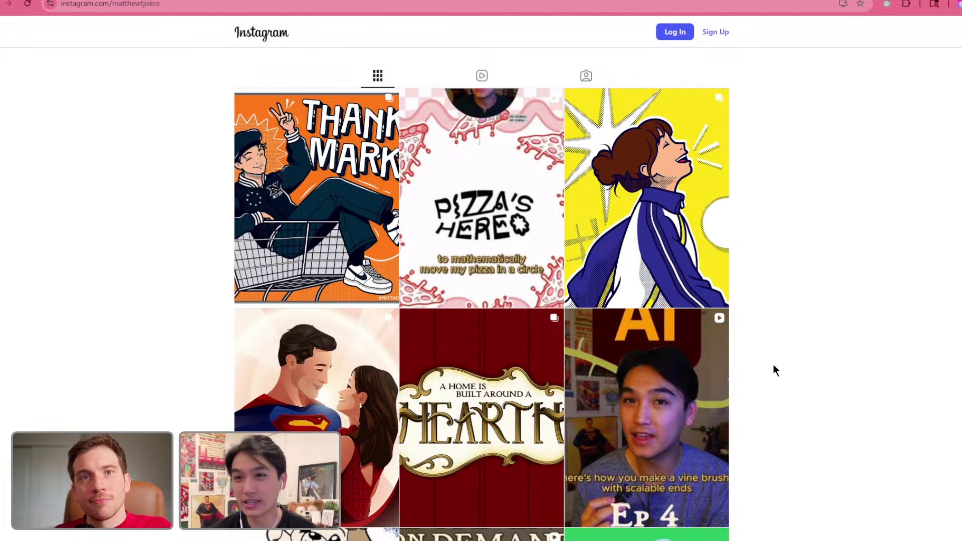
{"action": "scroll", "coordinate": [774, 365], "scroll_direction": "down", "scroll_amount": 1}
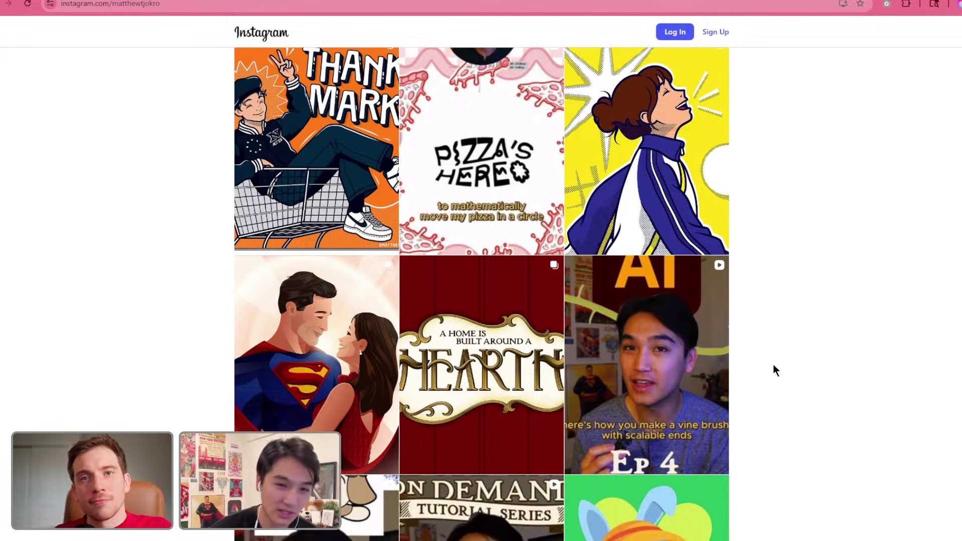
{"action": "scroll", "coordinate": [773, 365], "scroll_direction": "up", "scroll_amount": 5}
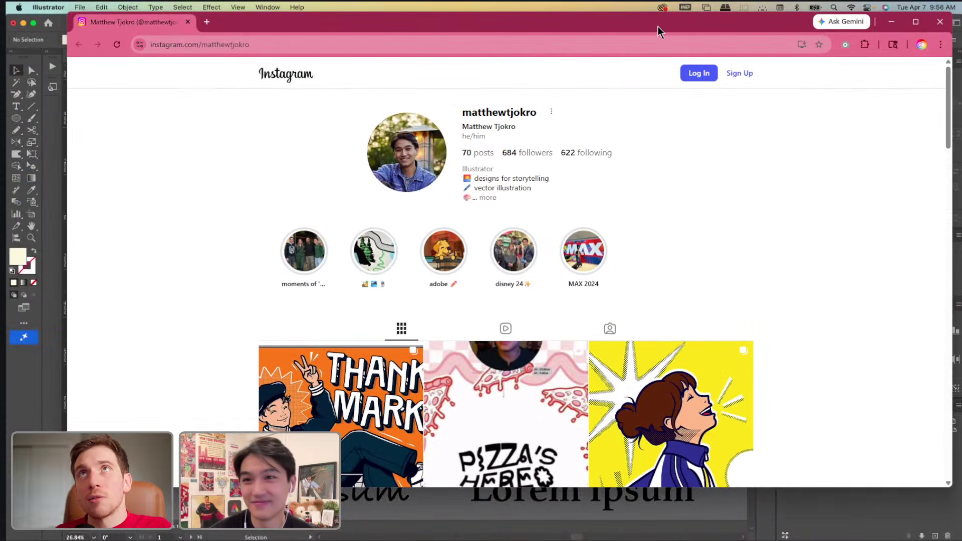
{"action": "left_click", "coordinate": [657, 12]}
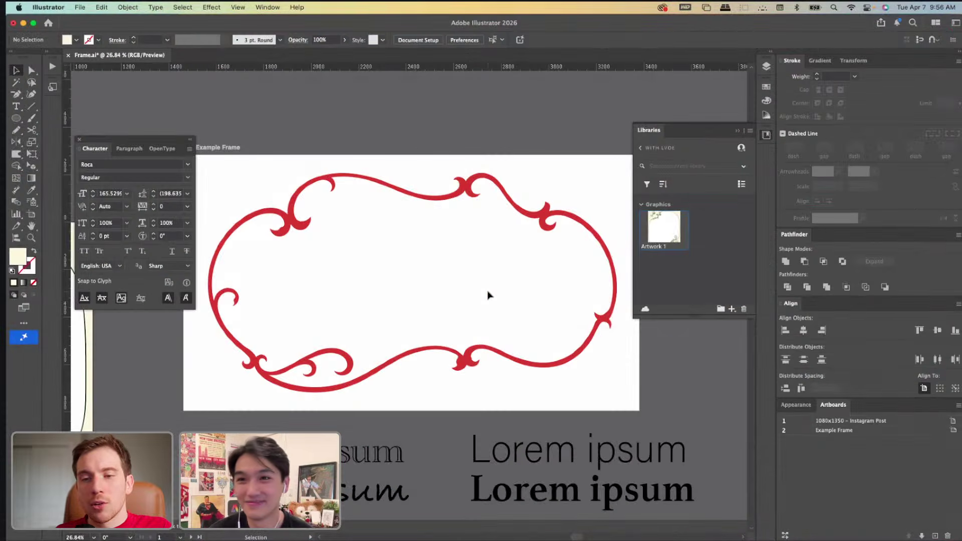